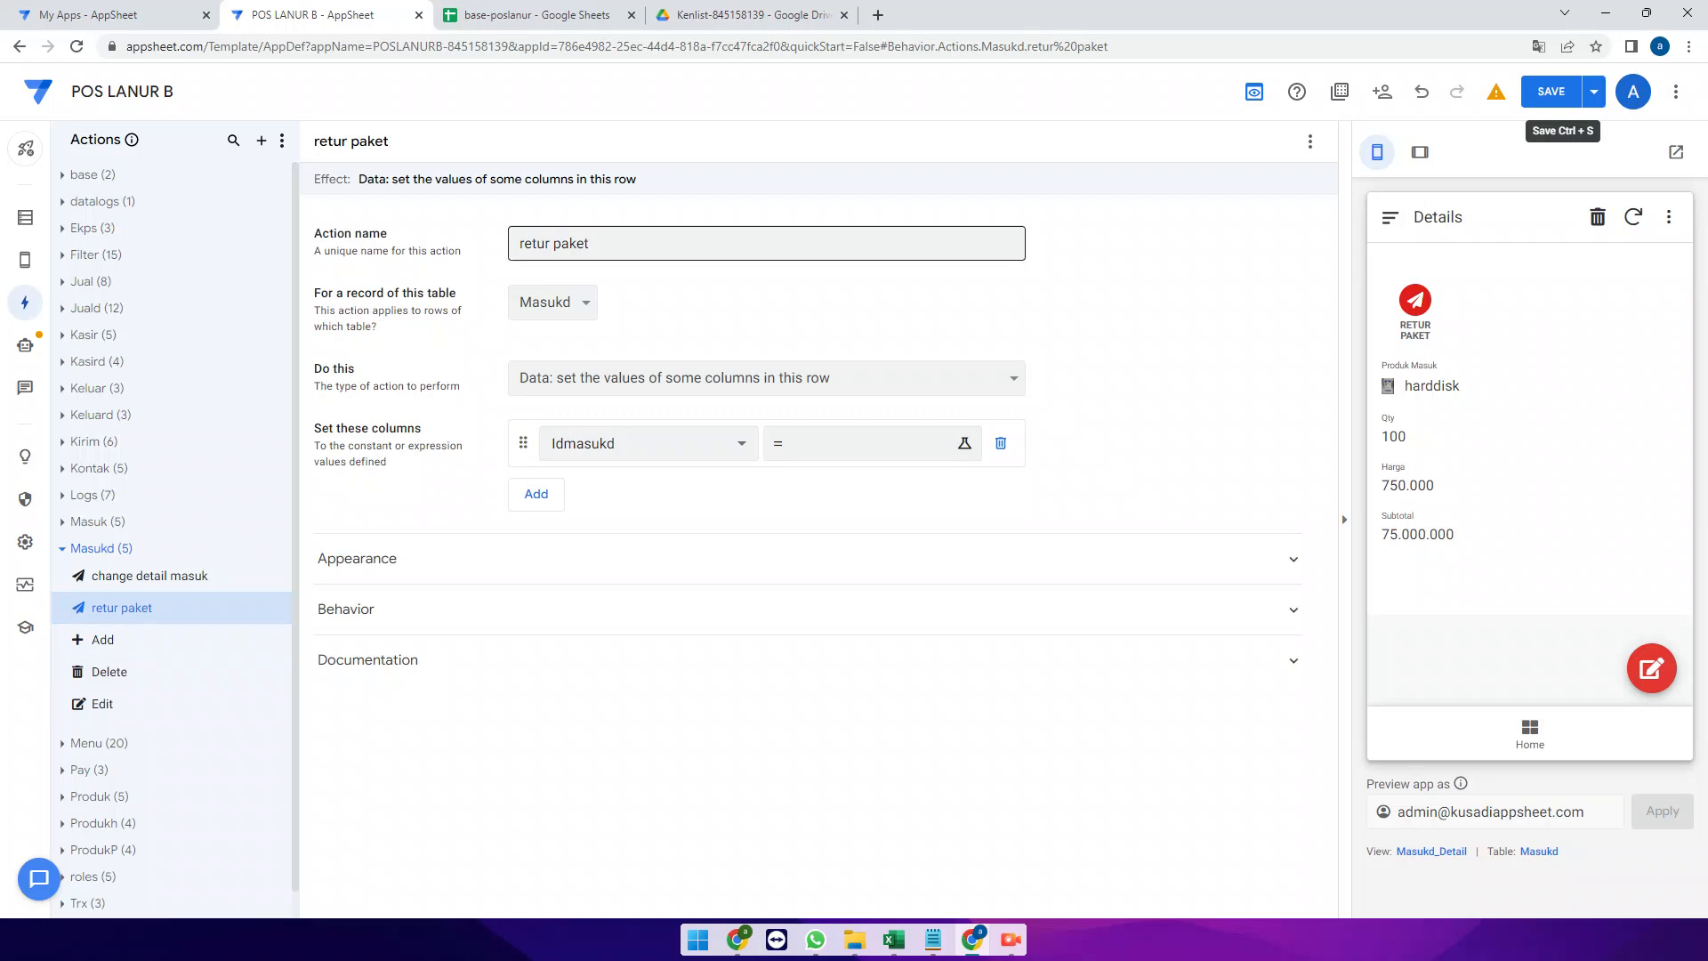
Rename the action from retur paket to "retur paket add row"
{"action": "left_click", "coordinate": [594, 244]}
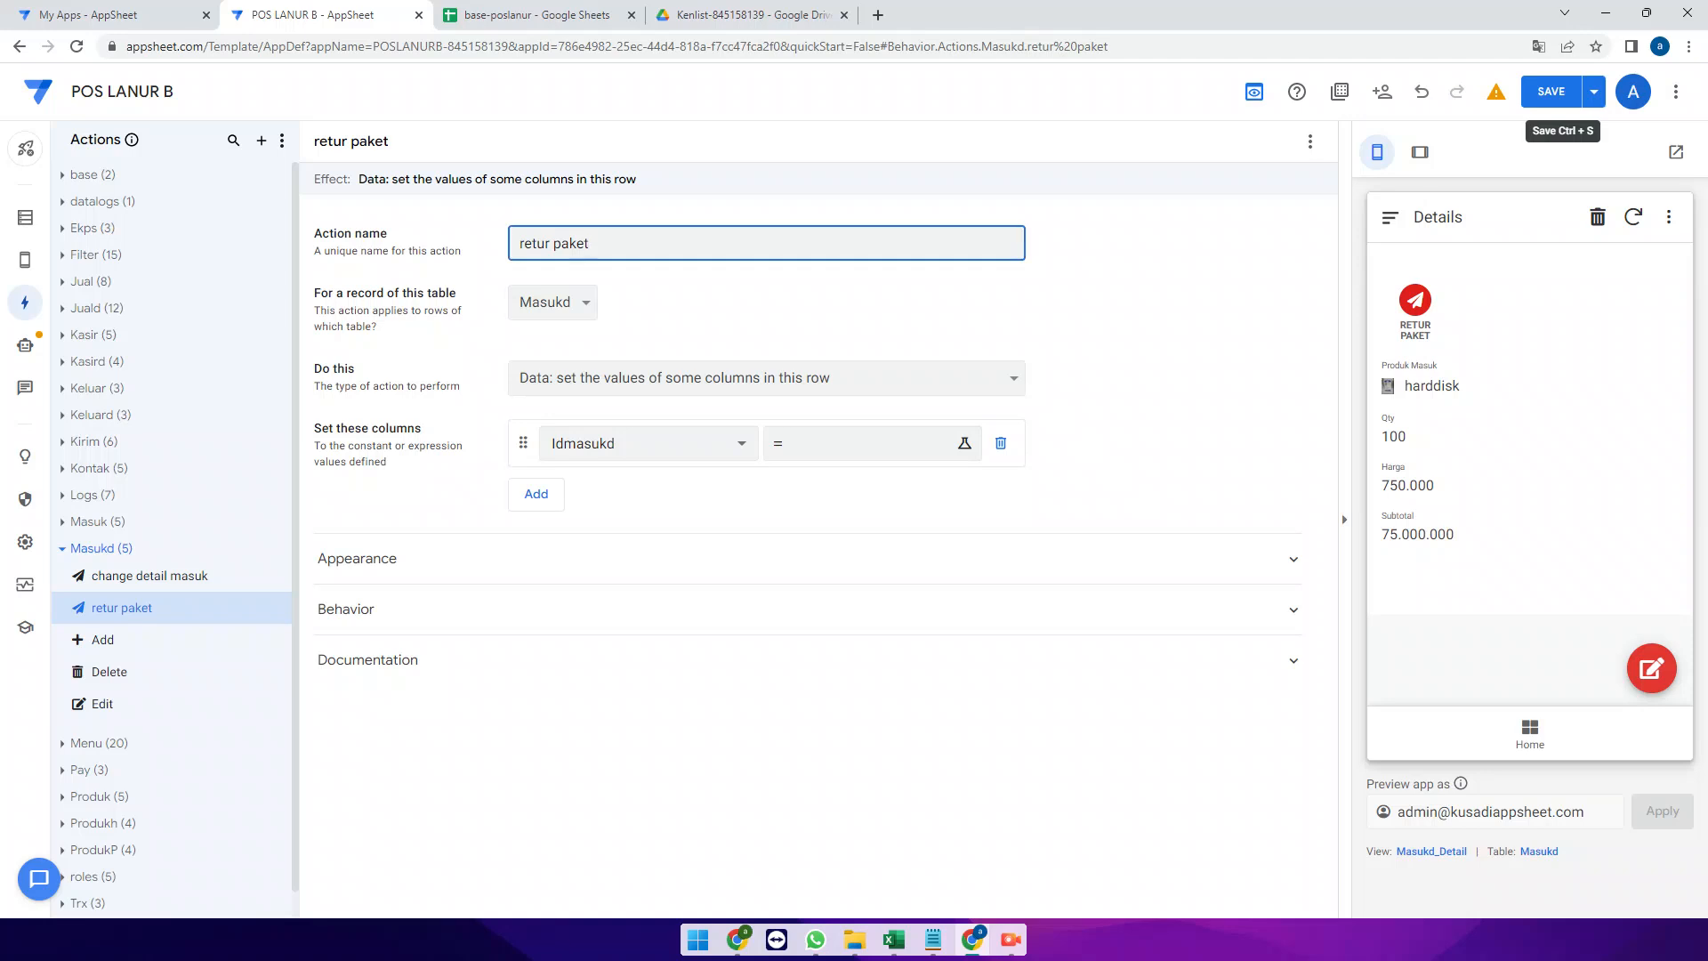
{"action": "type", "text": "add row"}
{"action": "left_click", "coordinate": [711, 765]}
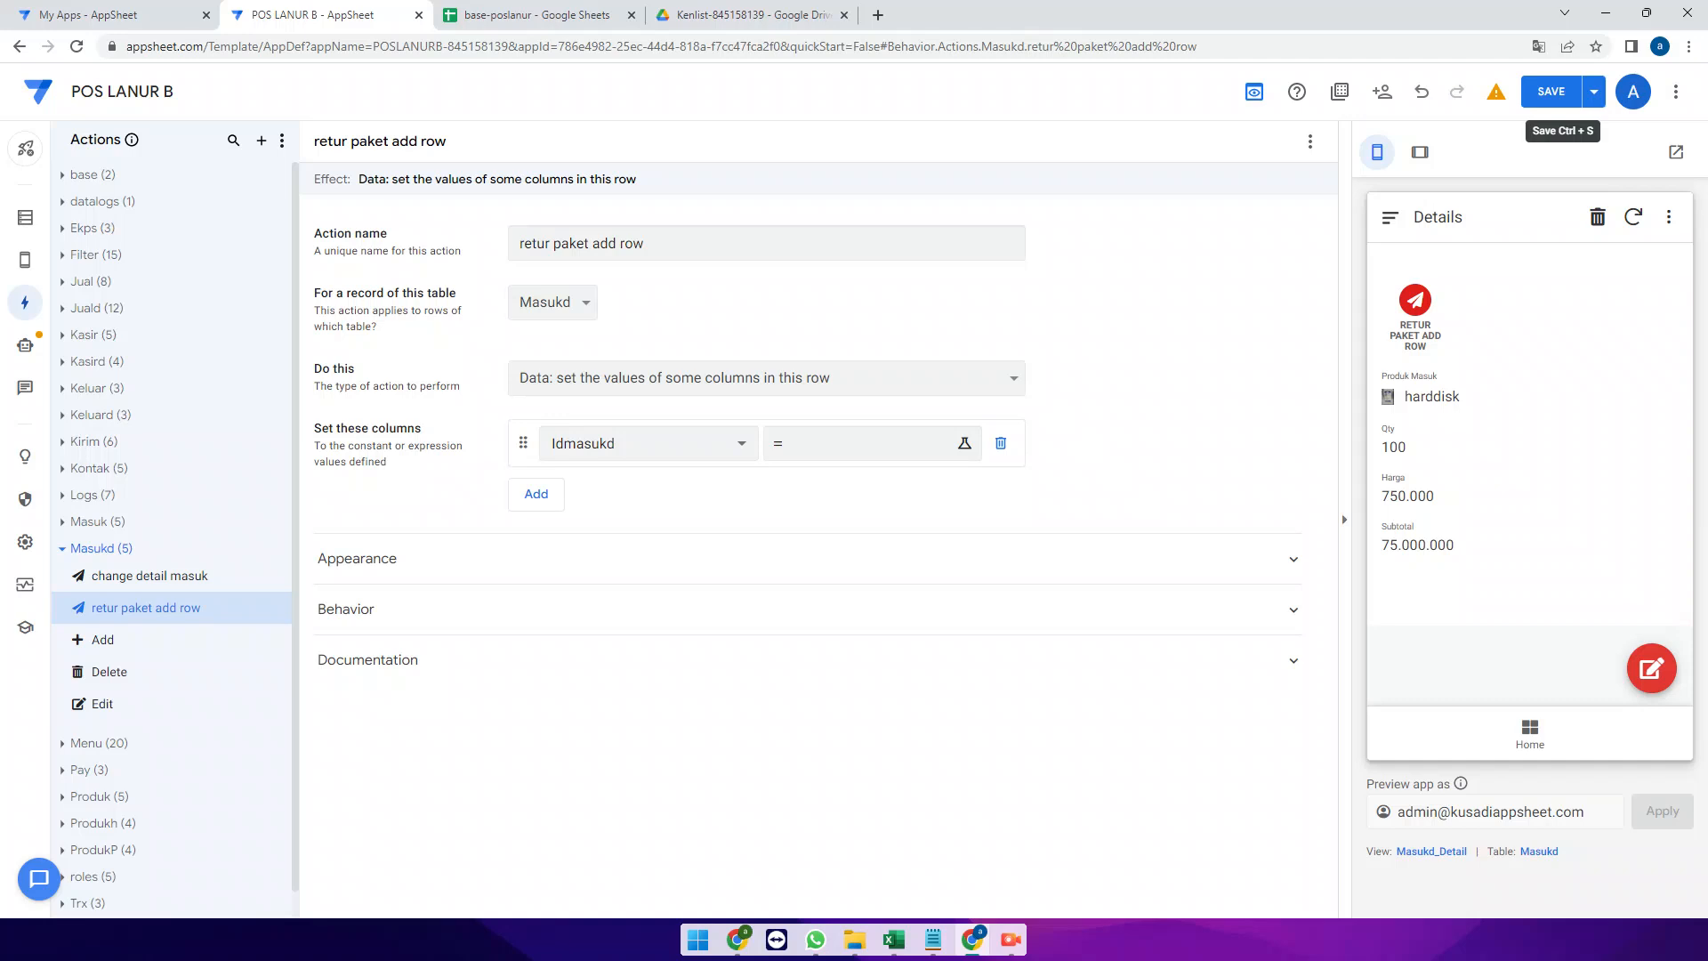
Change the action type to "Data: add a new row to another table using values from this row"
{"action": "key", "text": "Tab"}
{"action": "key", "text": "Tab"}
{"action": "key", "text": "Tab"}
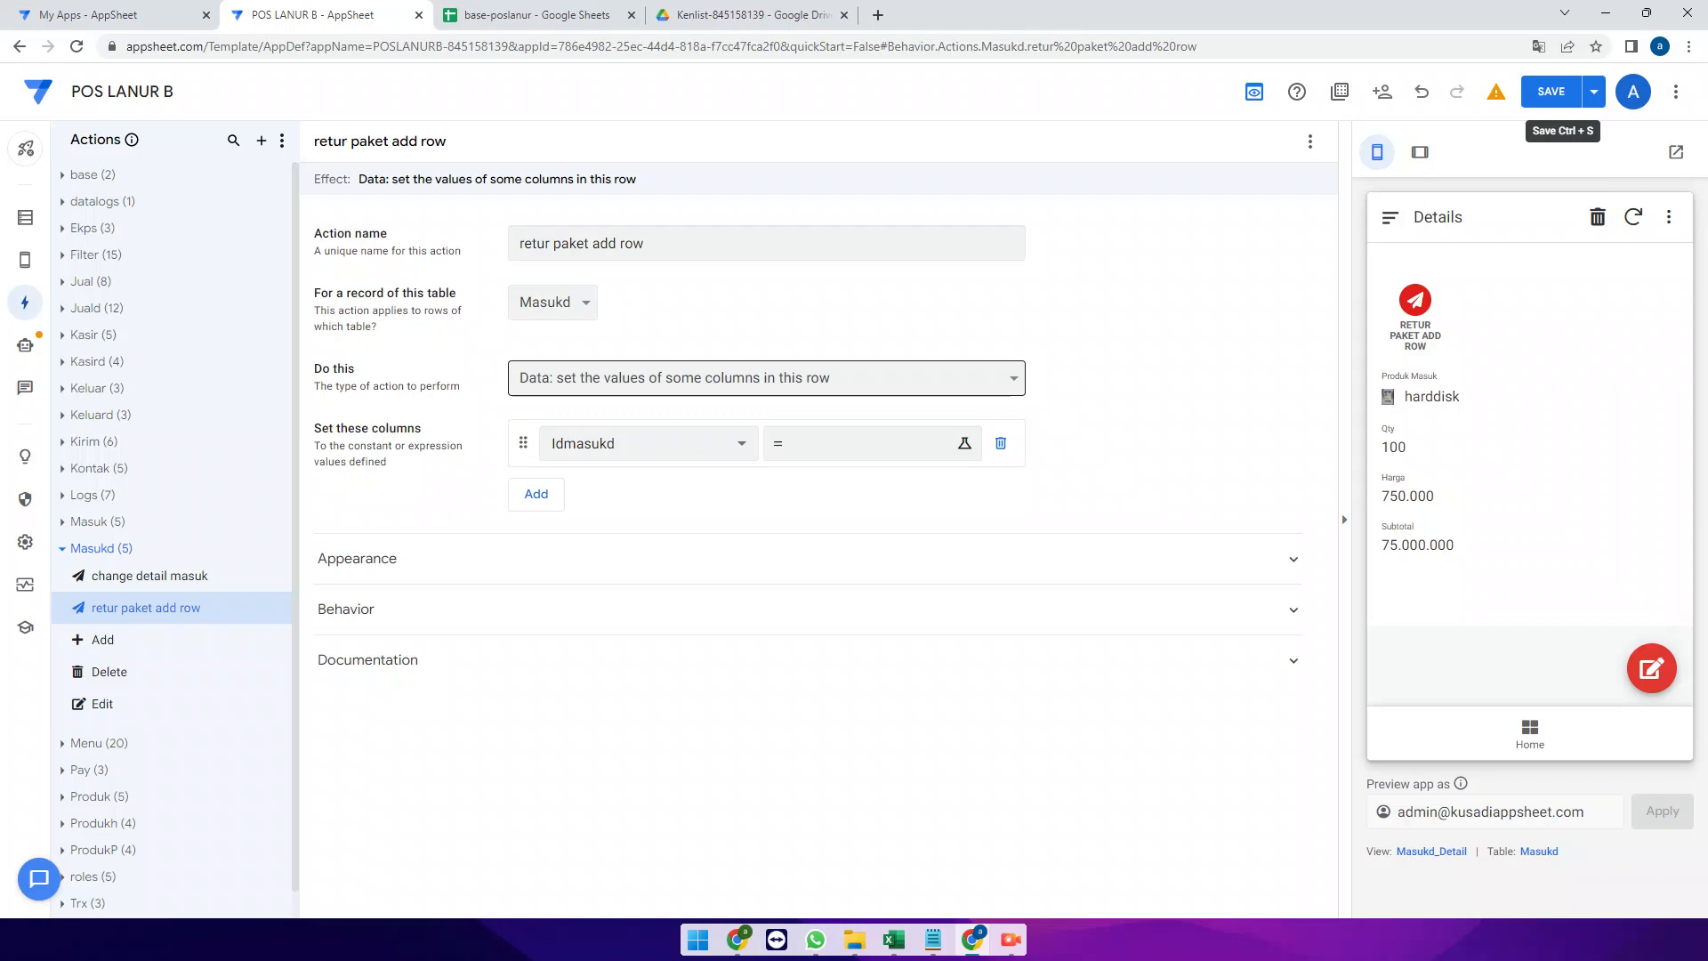
{"action": "key", "text": "space"}
{"action": "key", "text": "Up"}
{"action": "key", "text": "Up"}
{"action": "key", "text": "Up"}
{"action": "key", "text": "Up"}
{"action": "key", "text": "Up"}
{"action": "key", "text": "Up"}
{"action": "key", "text": "Down"}
{"action": "key", "text": "Down"}
{"action": "key", "text": "Down"}
{"action": "key", "text": "Return"}
Choose Masukd as the table that the action adds the new row to
{"action": "key", "text": "Tab"}
{"action": "key", "text": "space"}
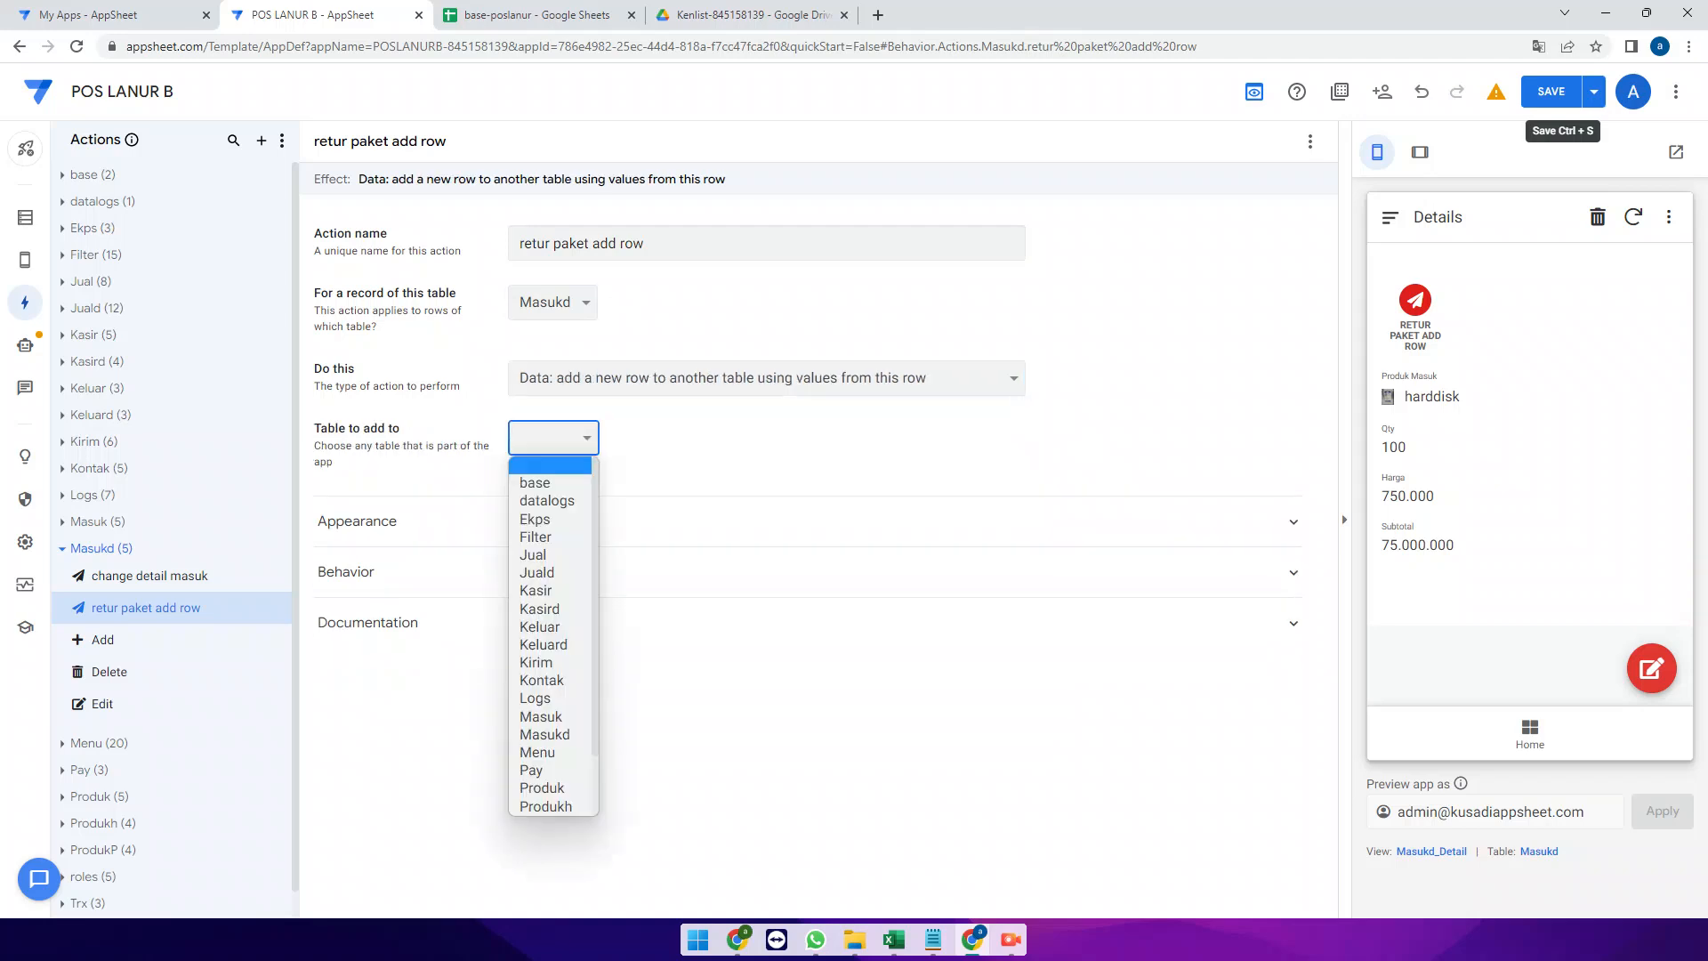
{"action": "key", "text": "Down"}
{"action": "key", "text": "Down"}
{"action": "key", "text": "Down"}
{"action": "key", "text": "Down"}
{"action": "key", "text": "Down"}
{"action": "key", "text": "Down"}
{"action": "key", "text": "Down"}
{"action": "key", "text": "Down"}
{"action": "key", "text": "Down"}
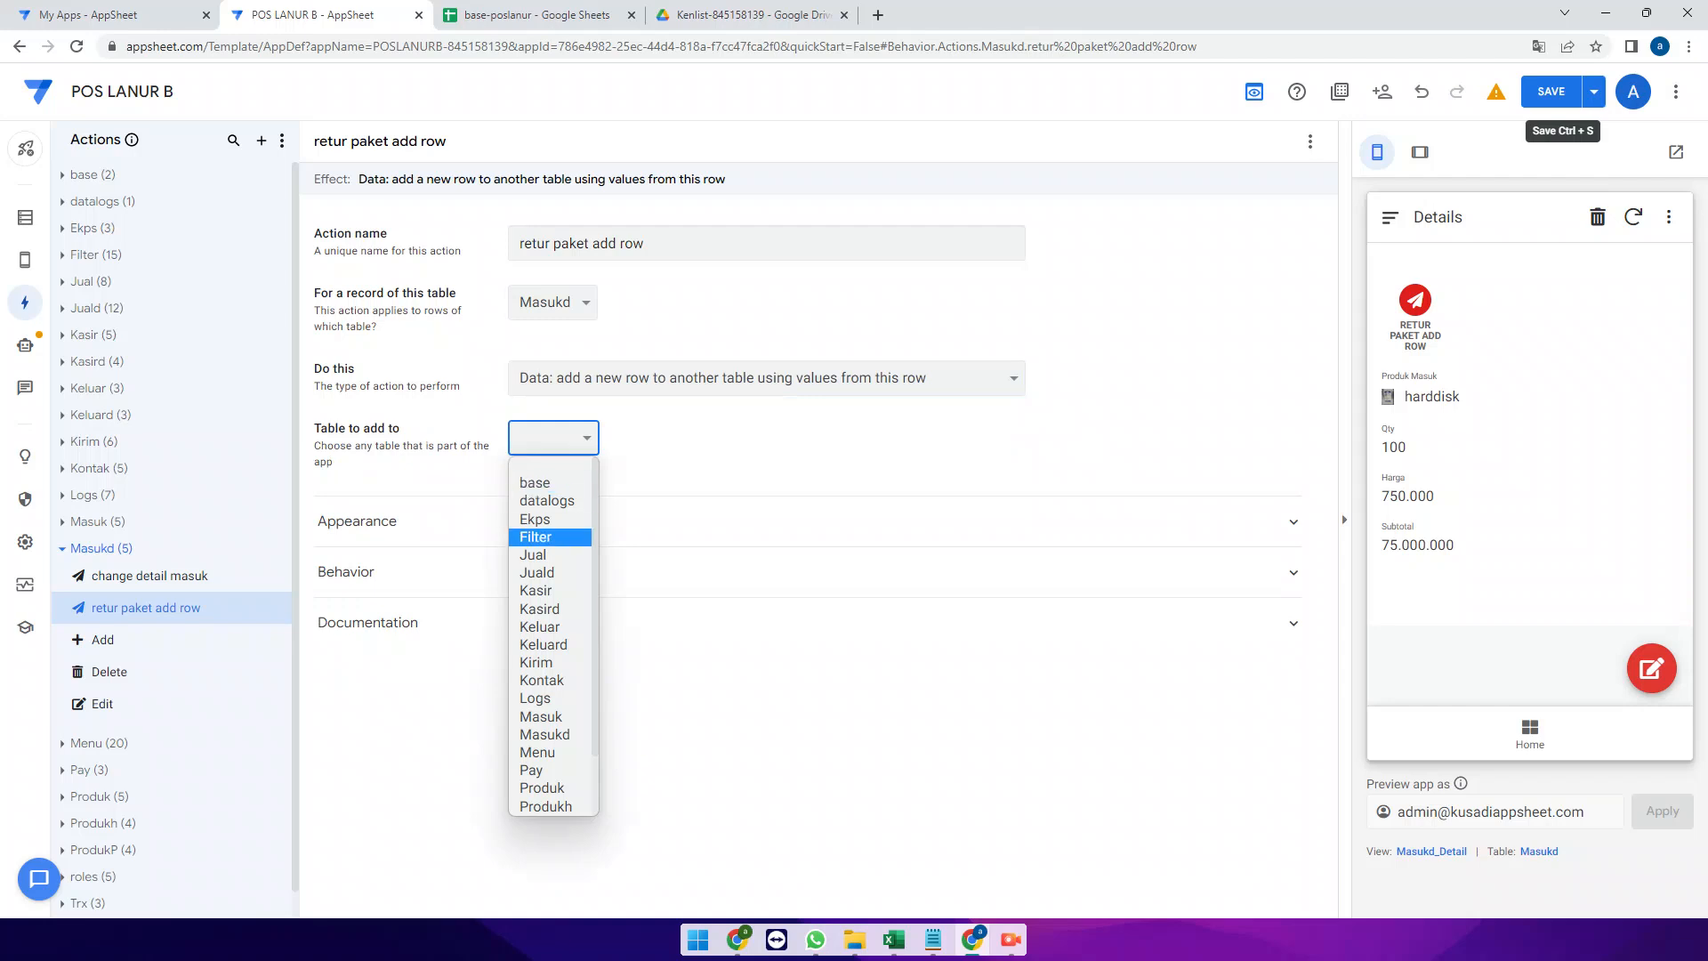
{"action": "key", "text": "Down"}
{"action": "key", "text": "Down"}
{"action": "key", "text": "Down"}
{"action": "key", "text": "Down"}
{"action": "key", "text": "Down"}
{"action": "key", "text": "Down"}
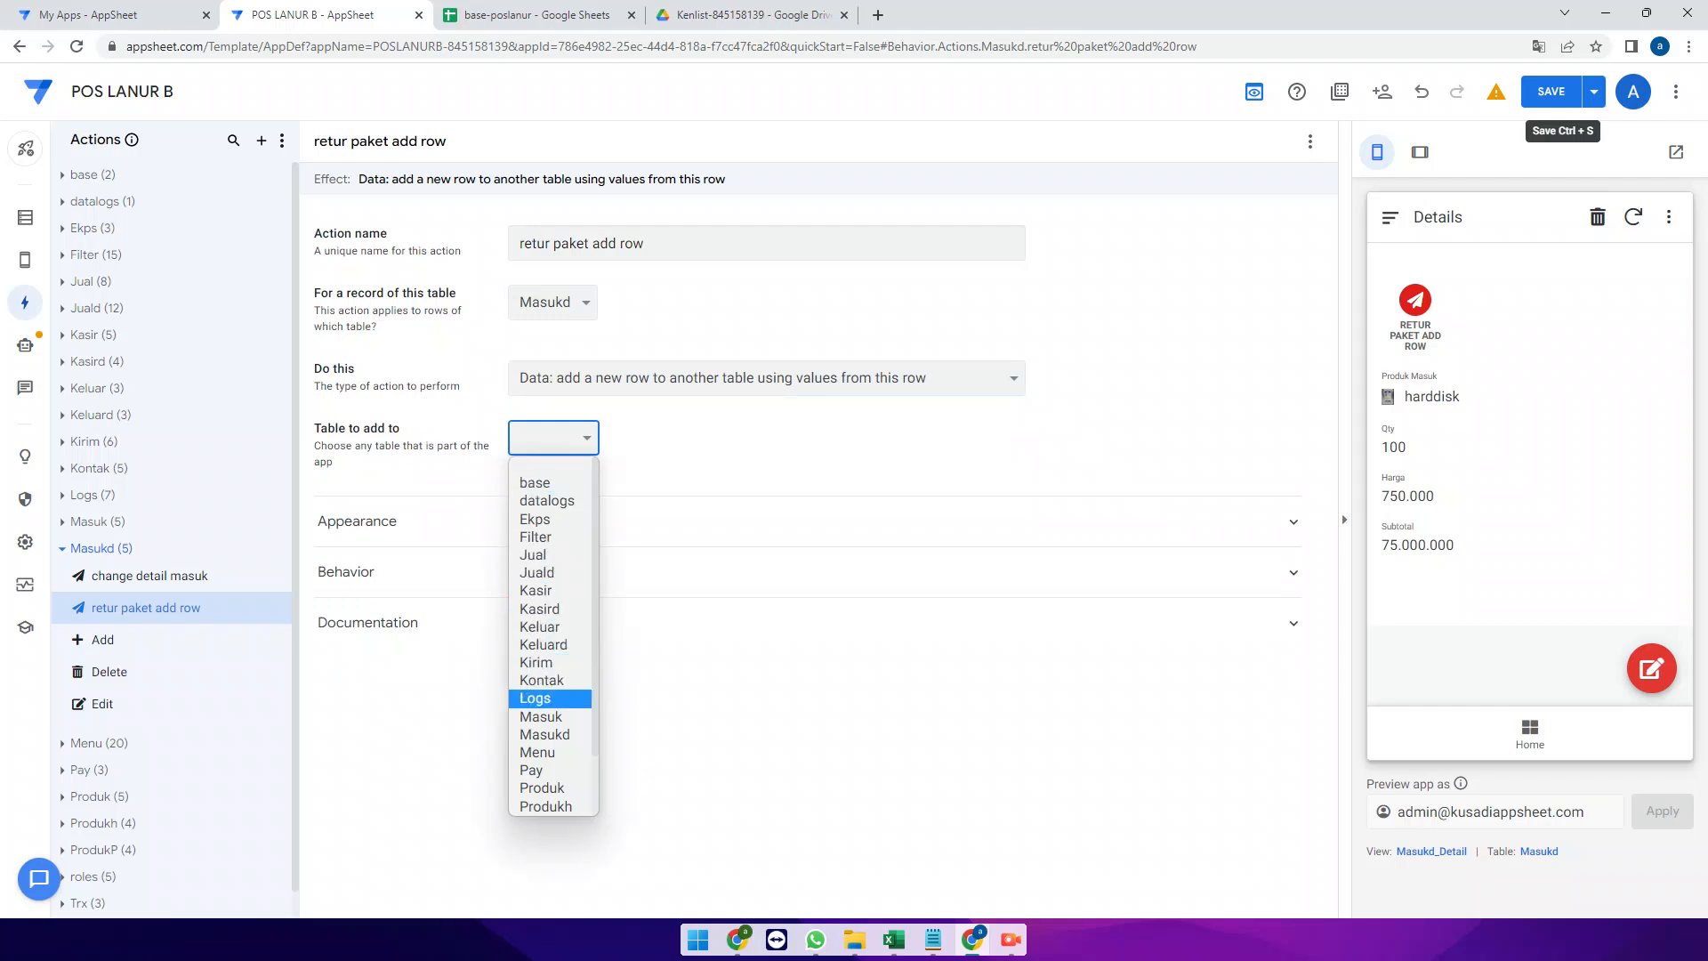
{"action": "key", "text": "Return"}
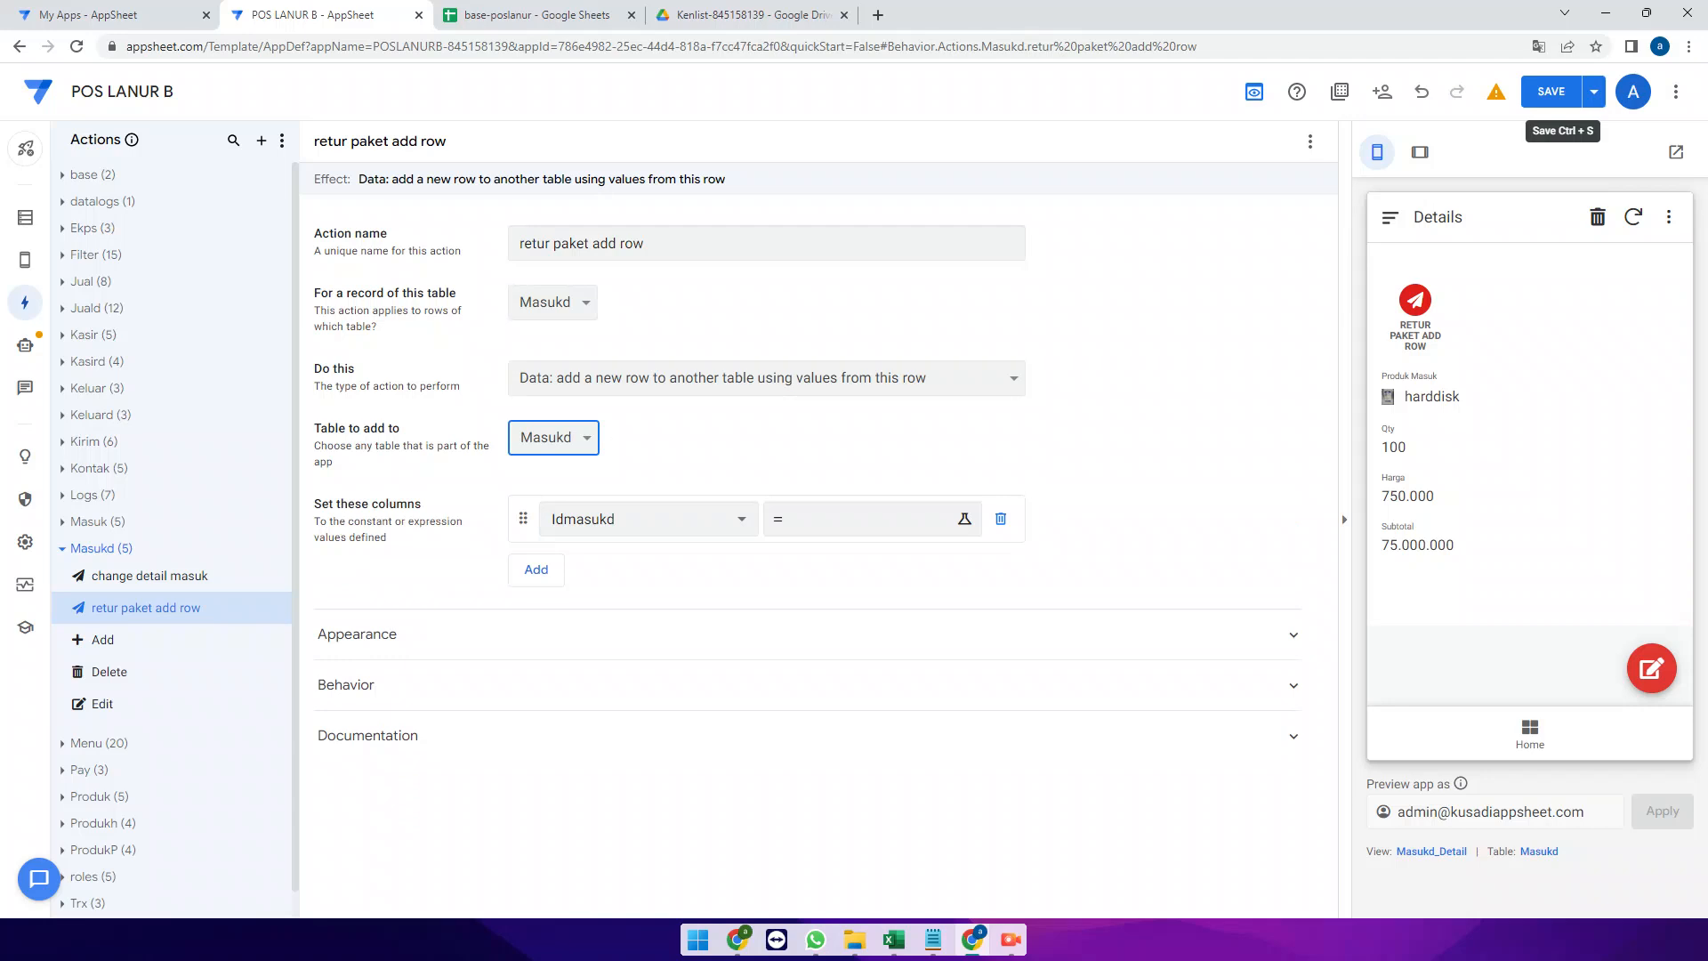
Set up three column assignments for the new row: Produk Masuk, Qty and Harga
{"action": "left_click", "coordinate": [648, 519]}
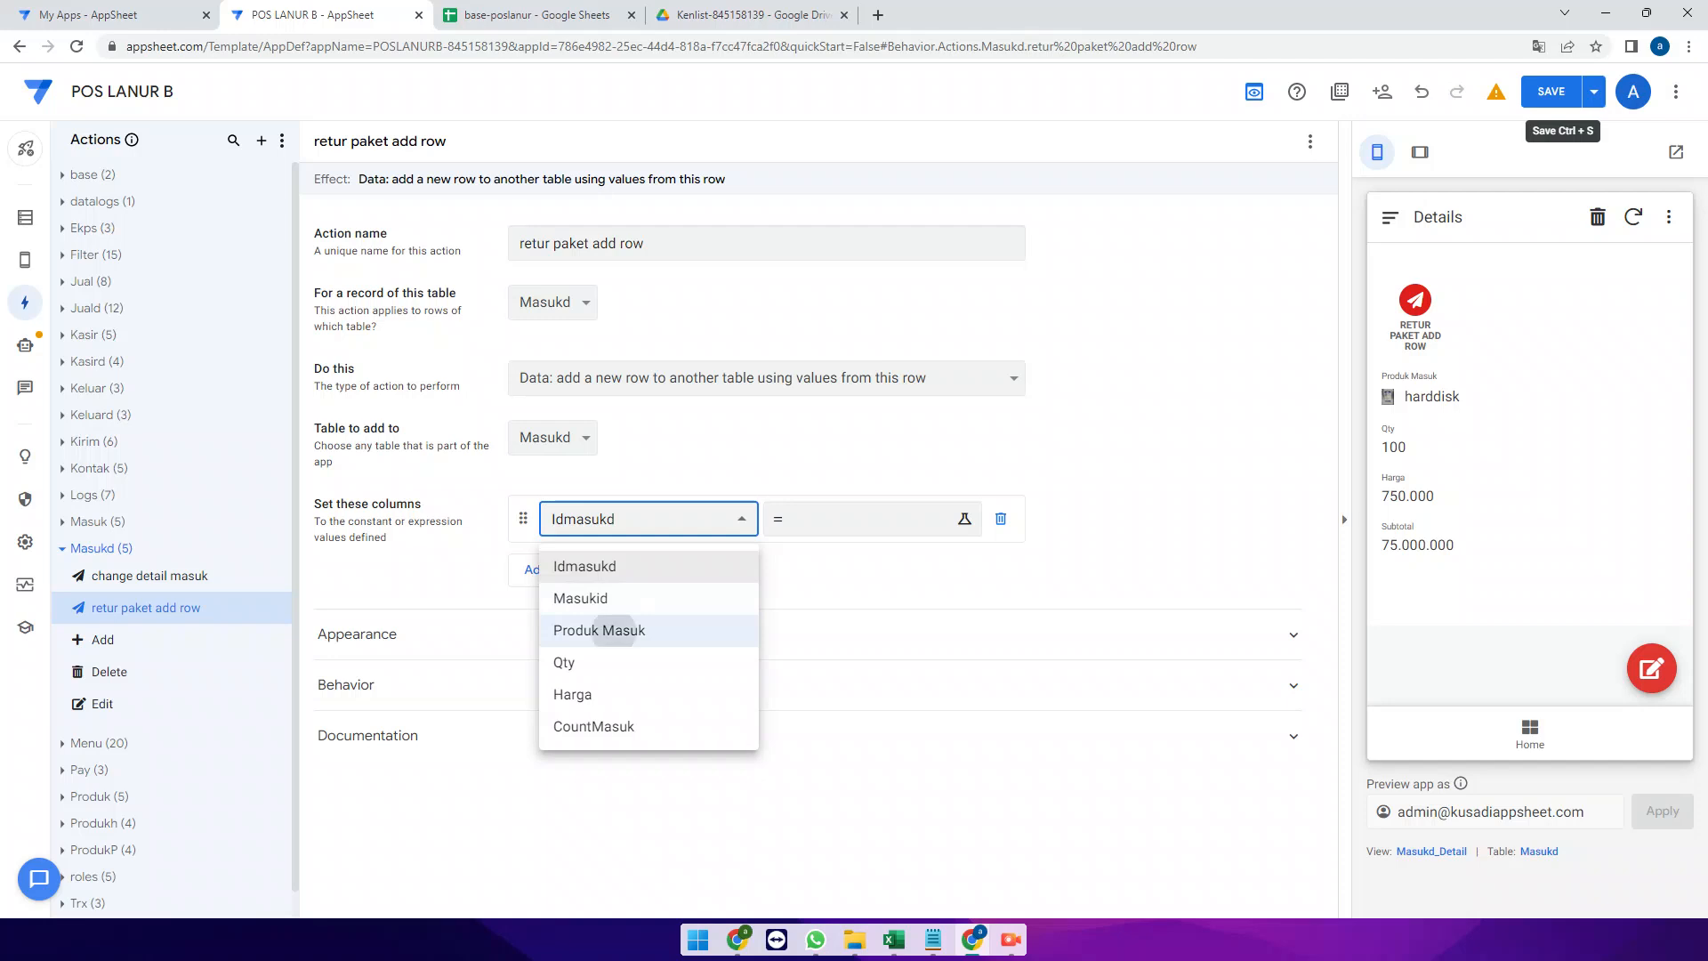
{"action": "left_click", "coordinate": [613, 630]}
{"action": "left_click", "coordinate": [534, 569]}
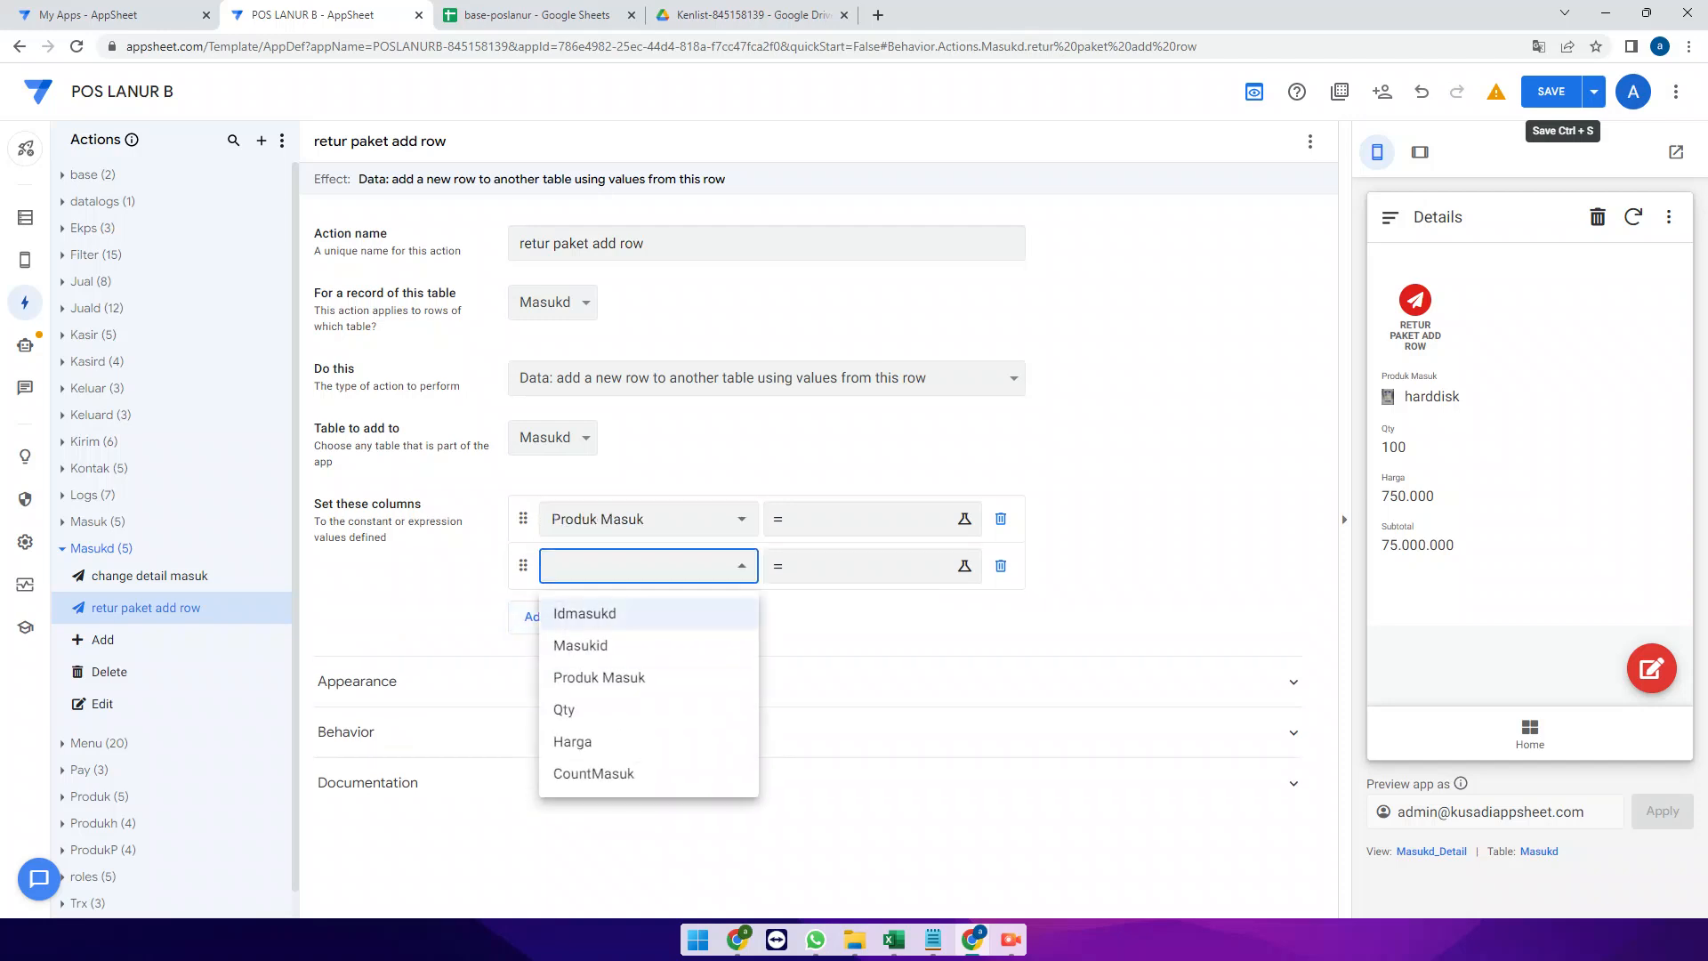
{"action": "left_click", "coordinate": [578, 705]}
{"action": "left_click", "coordinate": [536, 616]}
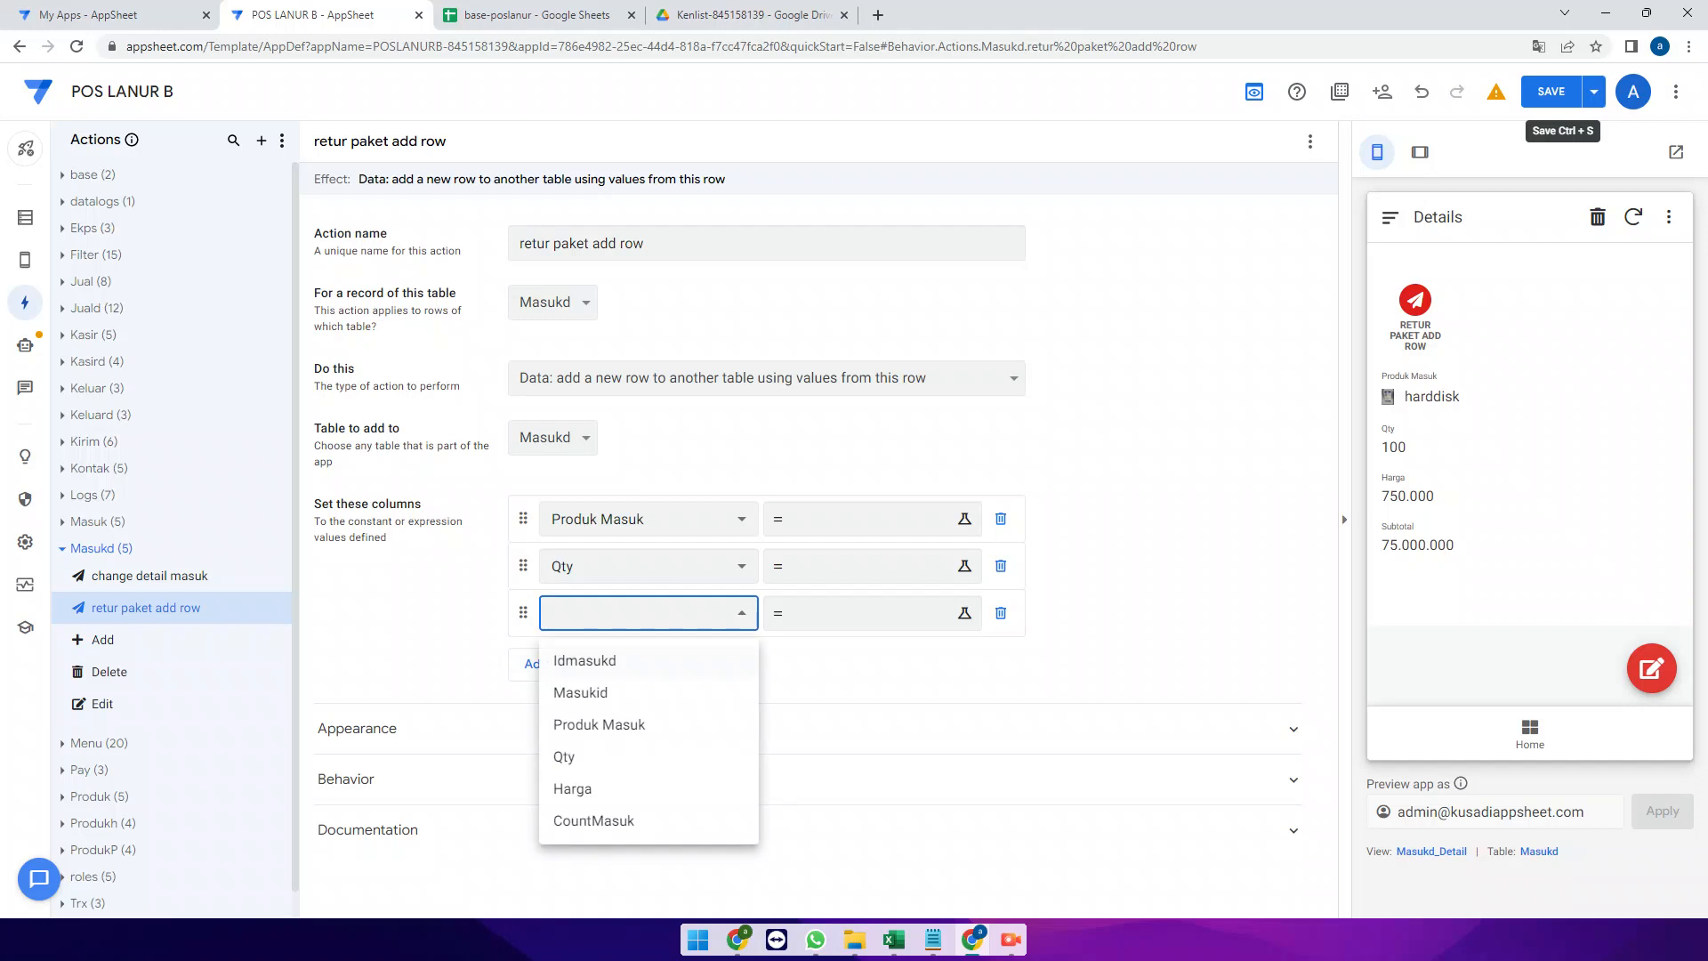
{"action": "left_click", "coordinate": [578, 787]}
Set the new row's Harga value to 0 and save the expression
{"action": "left_click", "coordinate": [870, 614]}
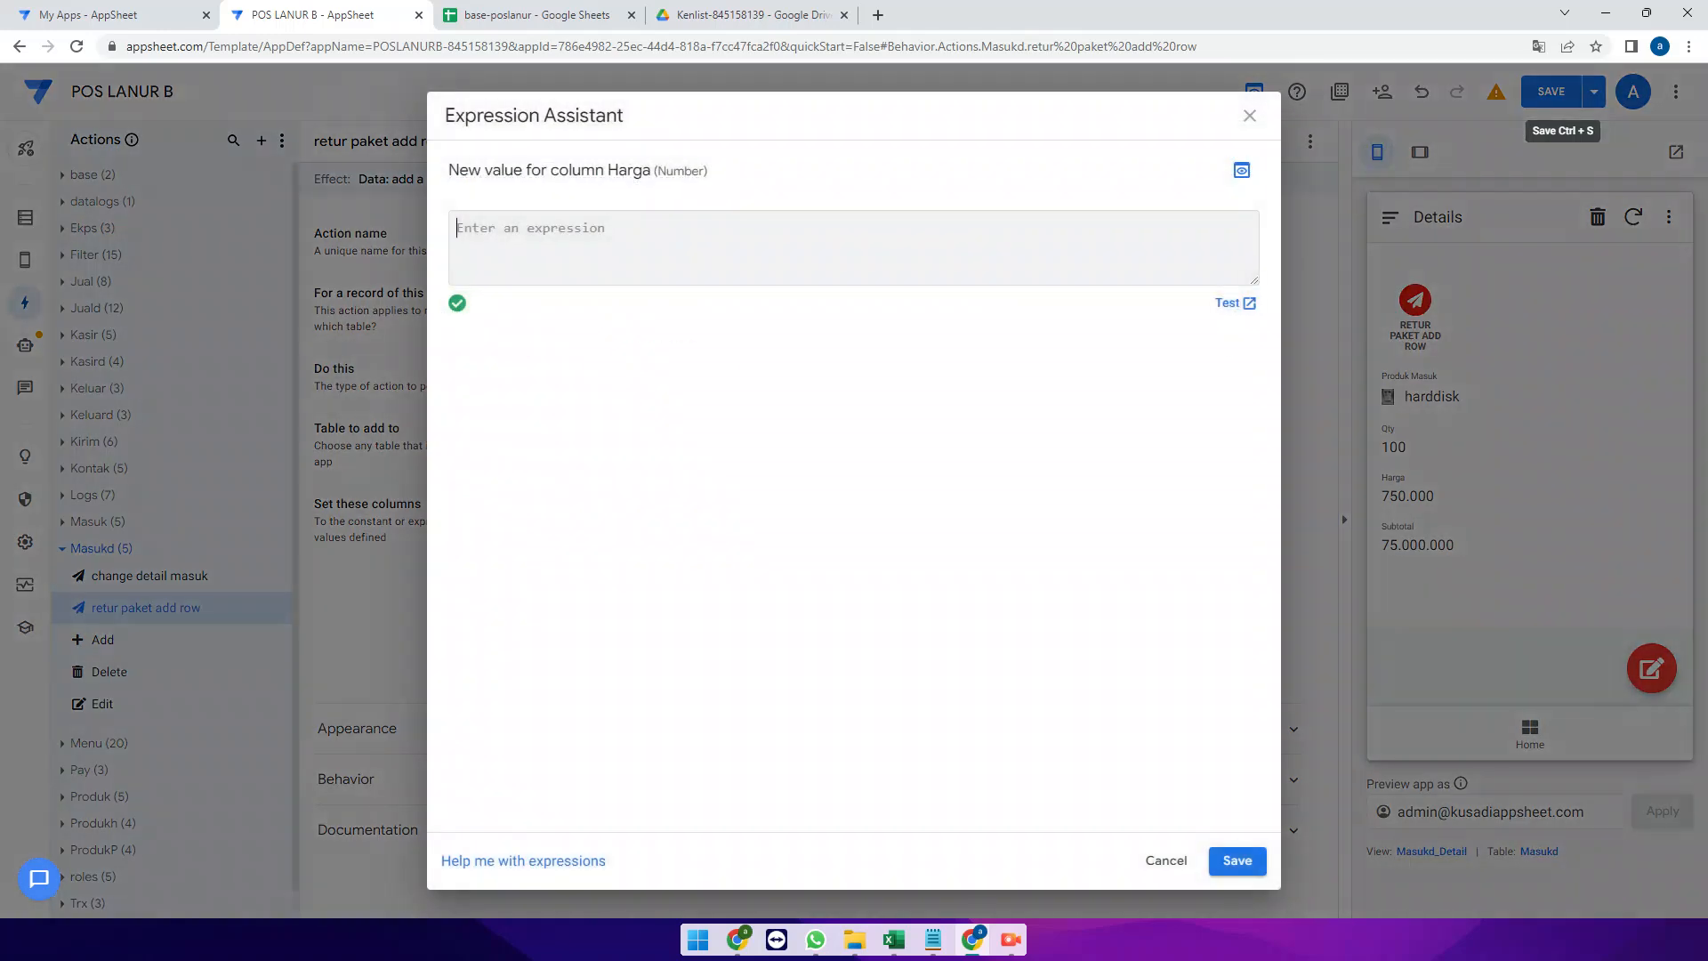
{"action": "type", "text": "0"}
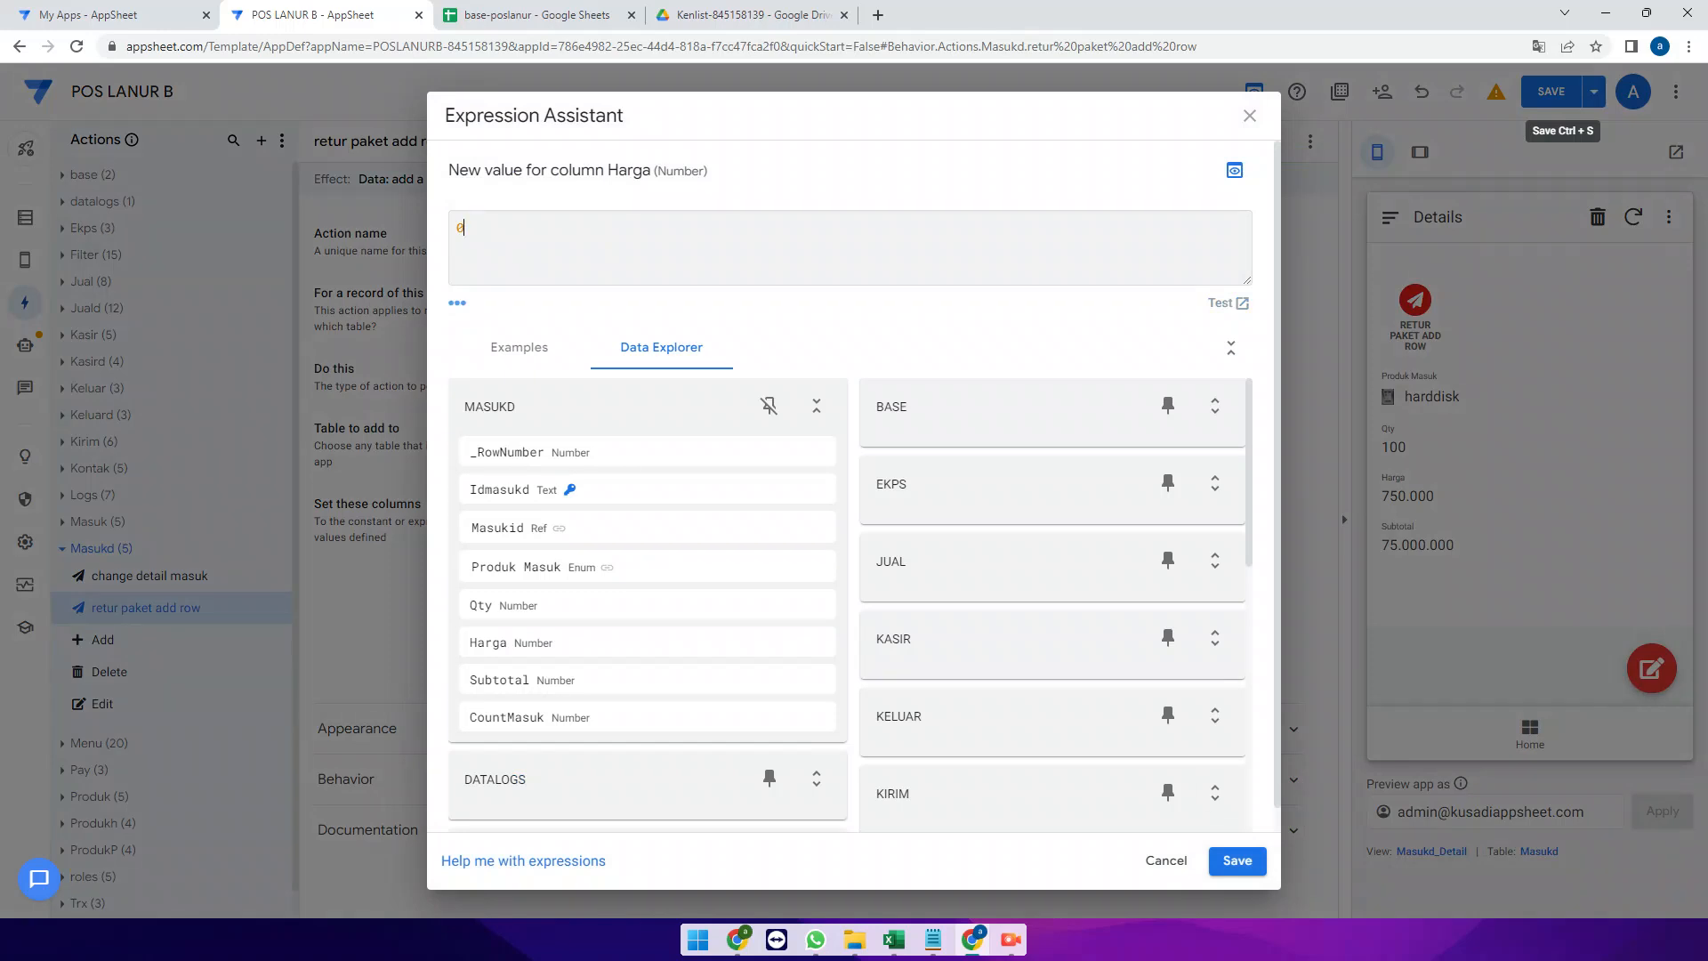
{"action": "left_click", "coordinate": [1237, 860]}
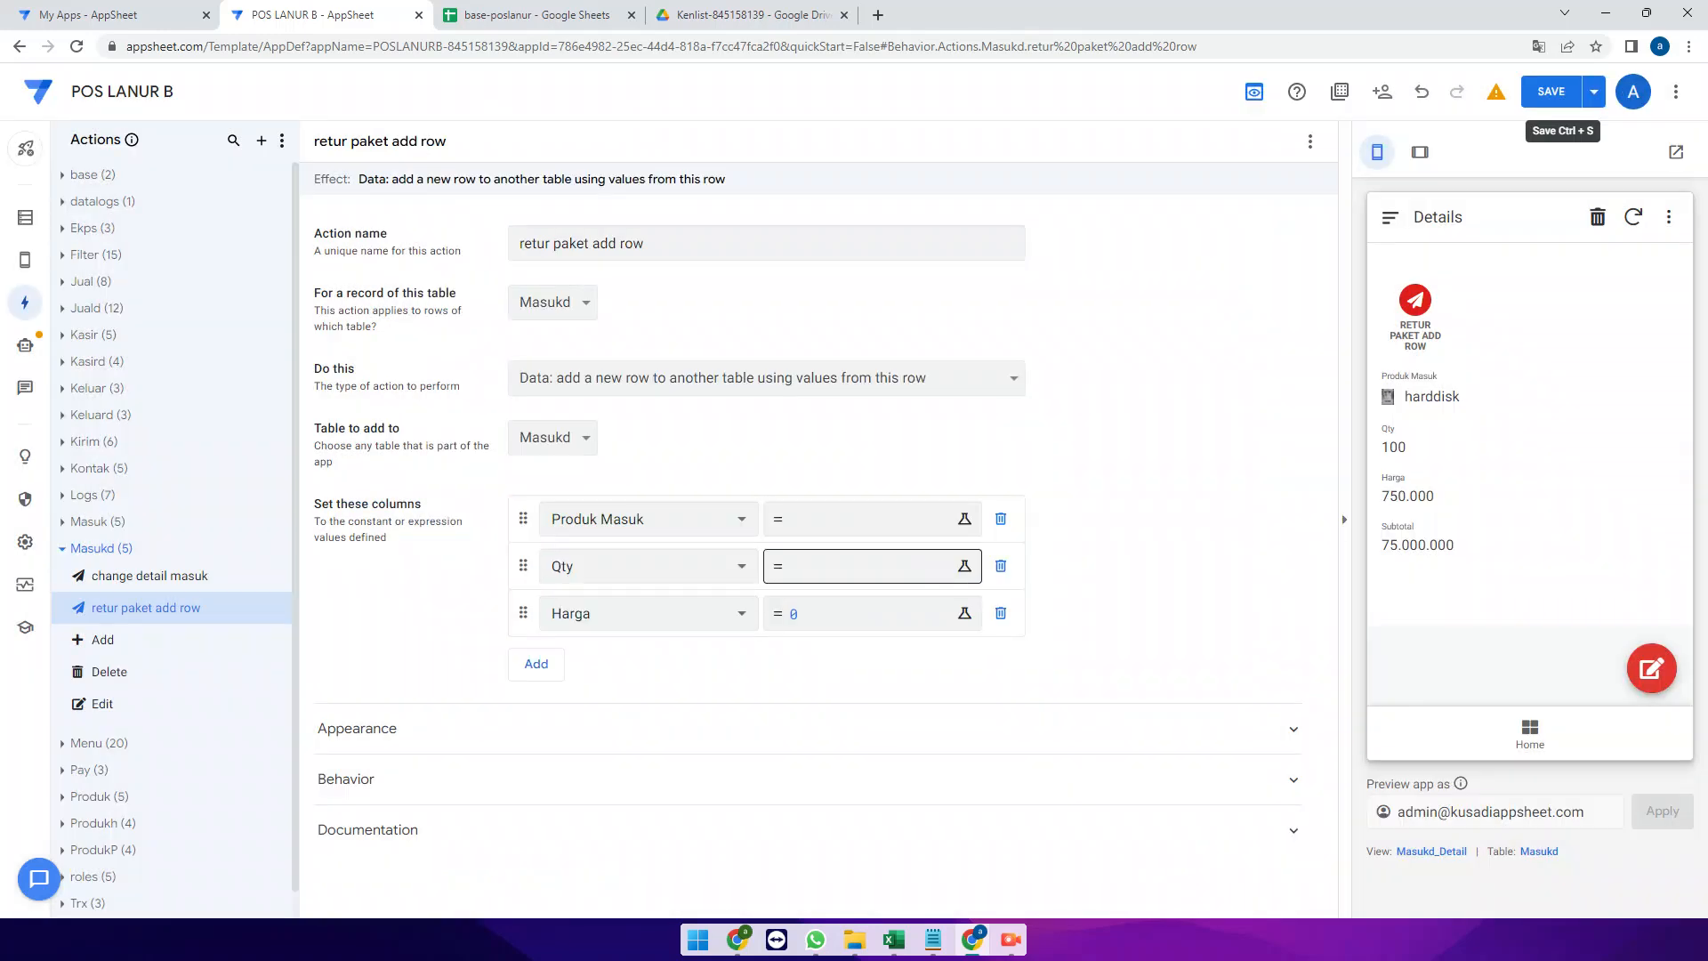
Begin the Qty value expression with index(produkp[qty])
{"action": "left_click", "coordinate": [853, 565]}
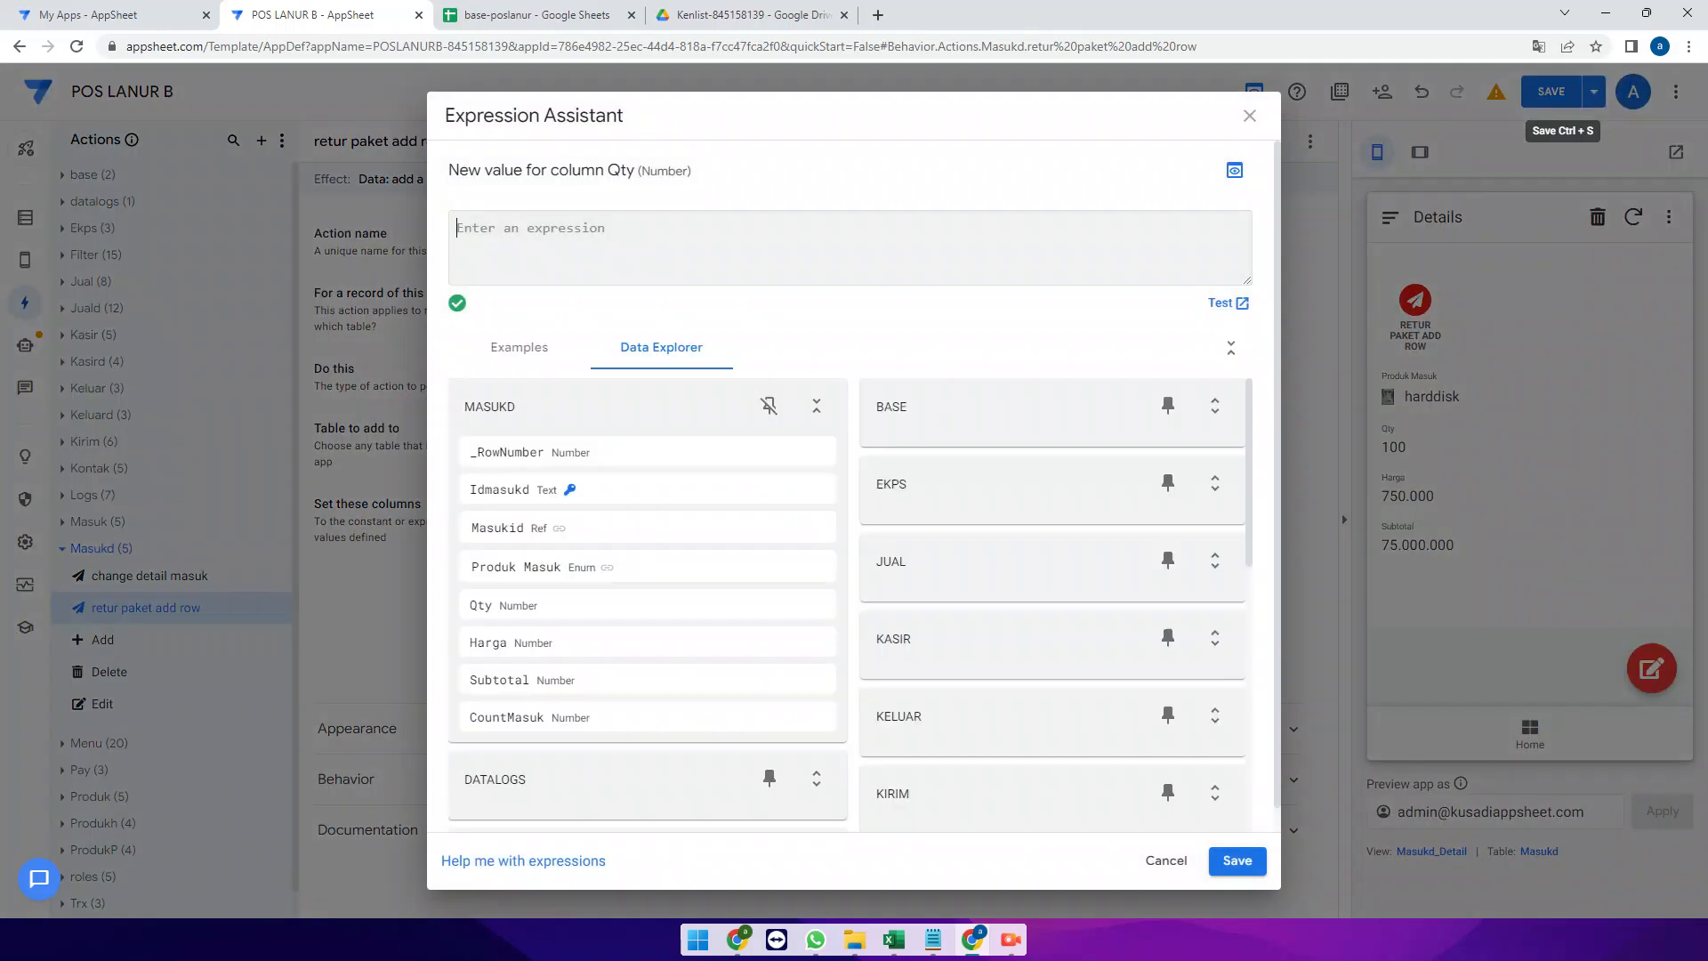
{"action": "type", "text": "index("}
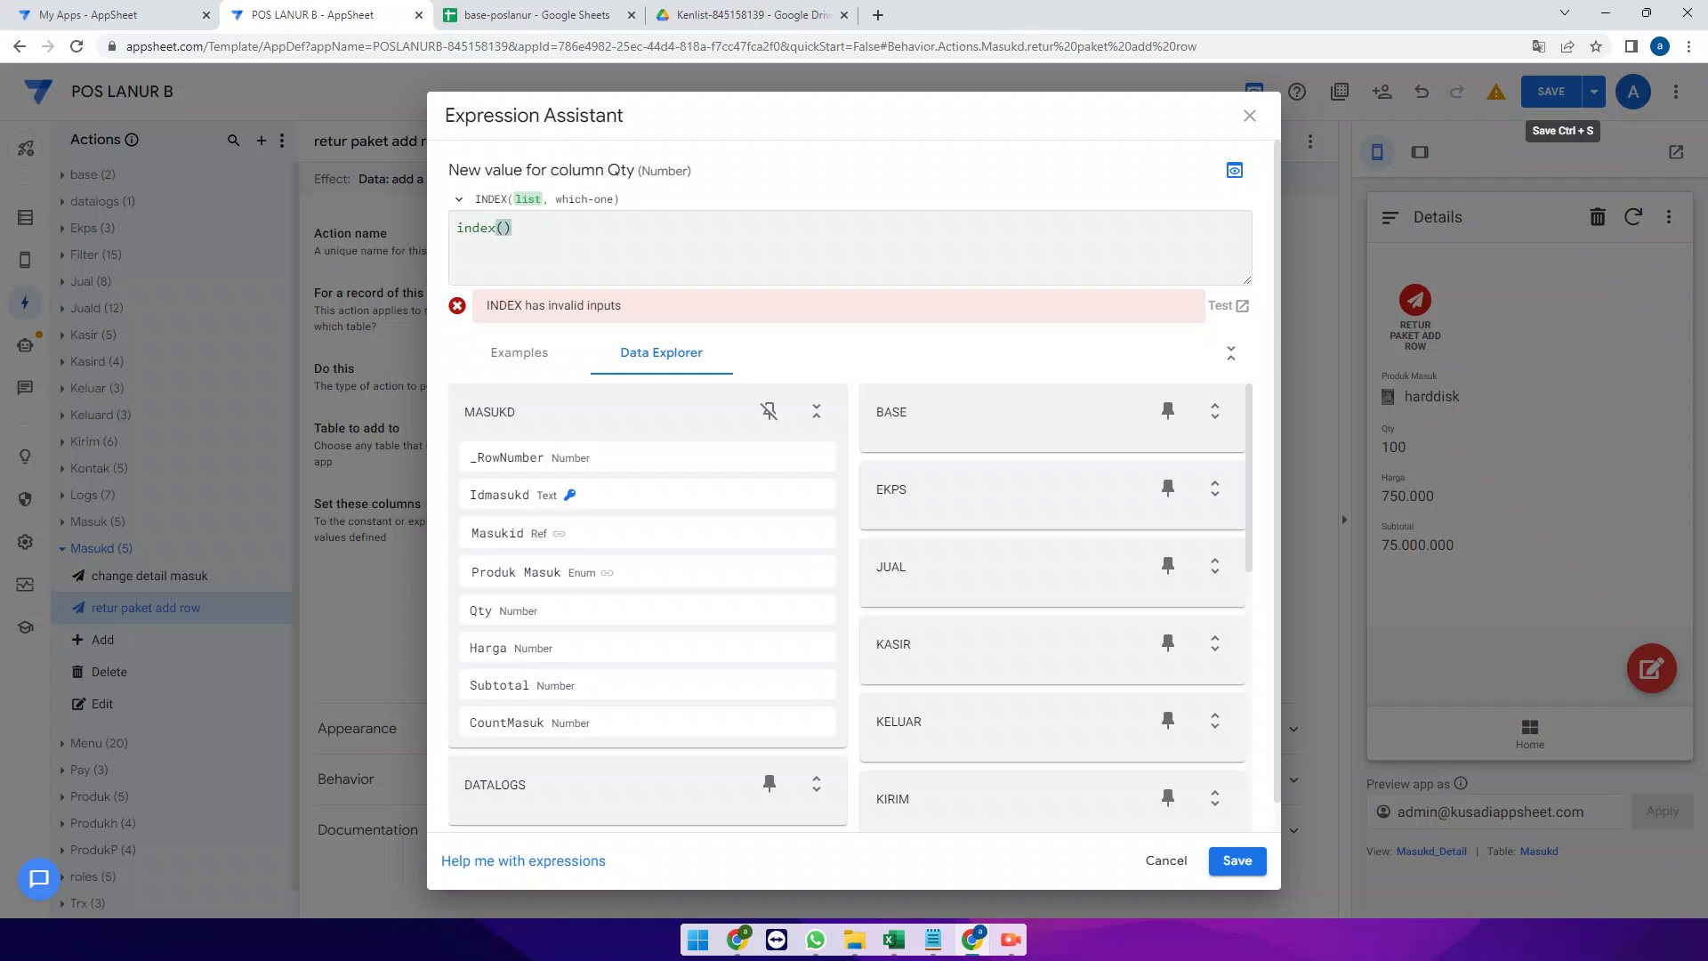
{"action": "type", "text": "produkp"}
{"action": "type", "text": "[w"}
{"action": "key", "text": "BackSpace"}
{"action": "type", "text": "qty"}
Extend the Qty expression with the condition [ProdukPaket]=[Produk Masuk] after produkp[qty], separated by a comma
{"action": "scroll", "coordinate": [623, 572], "scroll_direction": "down", "scroll_amount": 4}
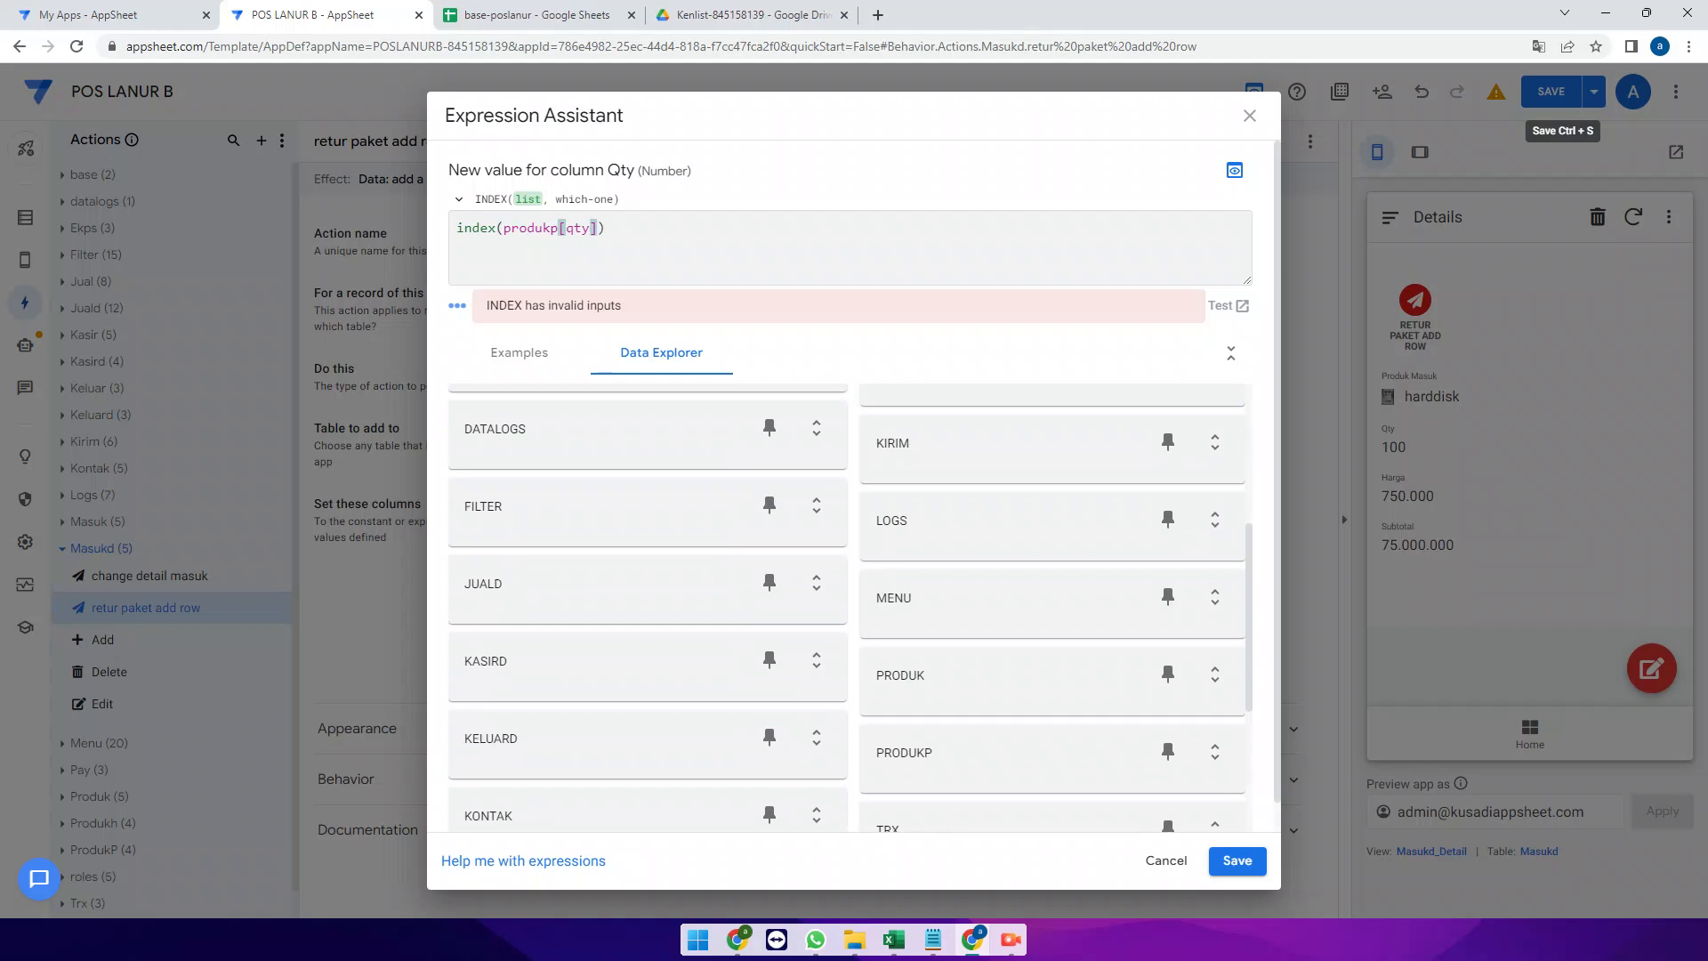
{"action": "scroll", "coordinate": [1049, 579], "scroll_direction": "down", "scroll_amount": 2}
{"action": "left_click", "coordinate": [1214, 577]}
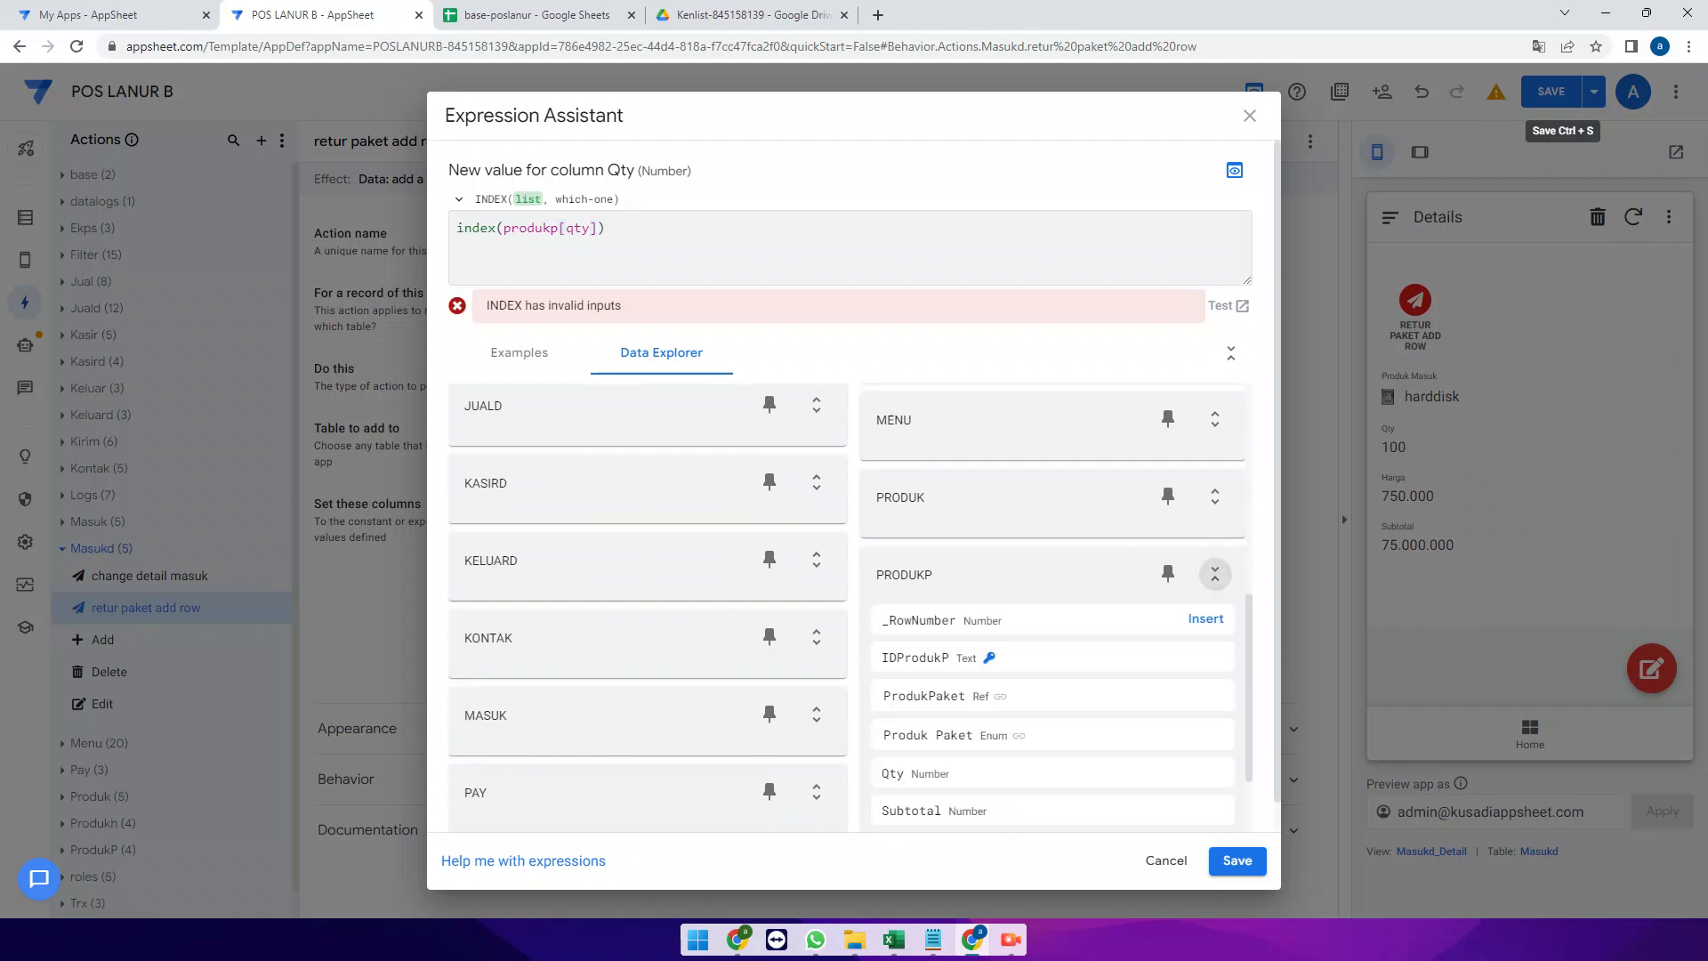
{"action": "scroll", "coordinate": [1049, 648], "scroll_direction": "down", "scroll_amount": 1}
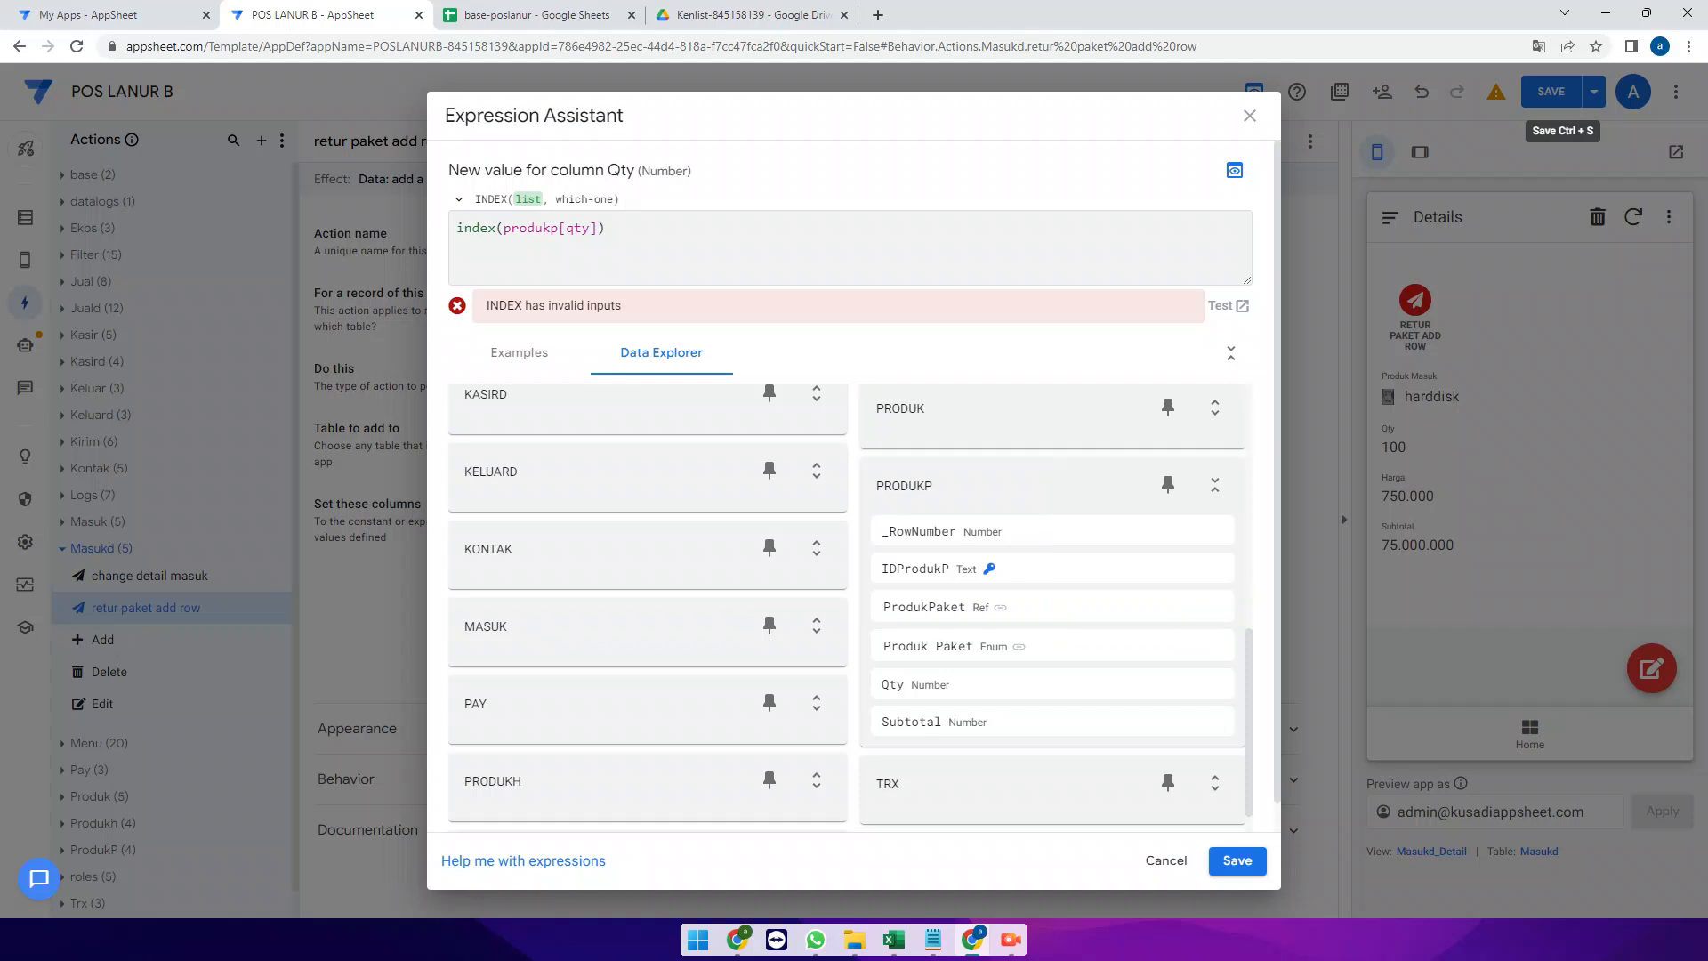
{"action": "left_click", "coordinate": [598, 229]}
{"action": "type", "text": ","}
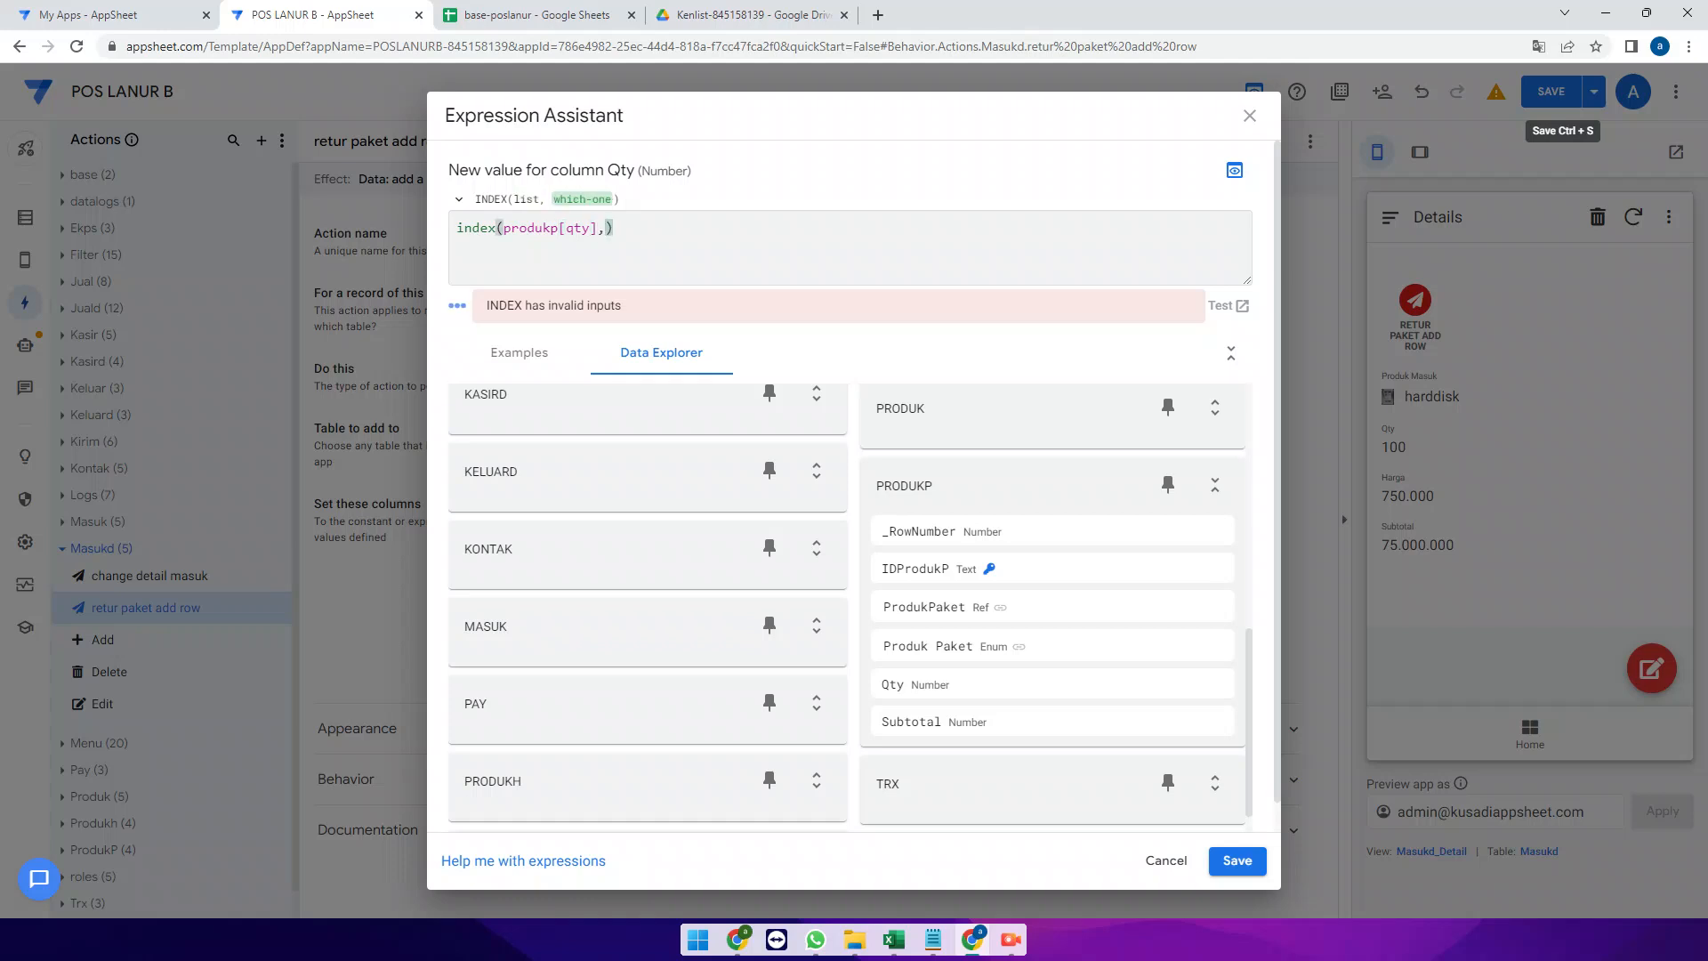
{"action": "left_click", "coordinate": [1204, 606]}
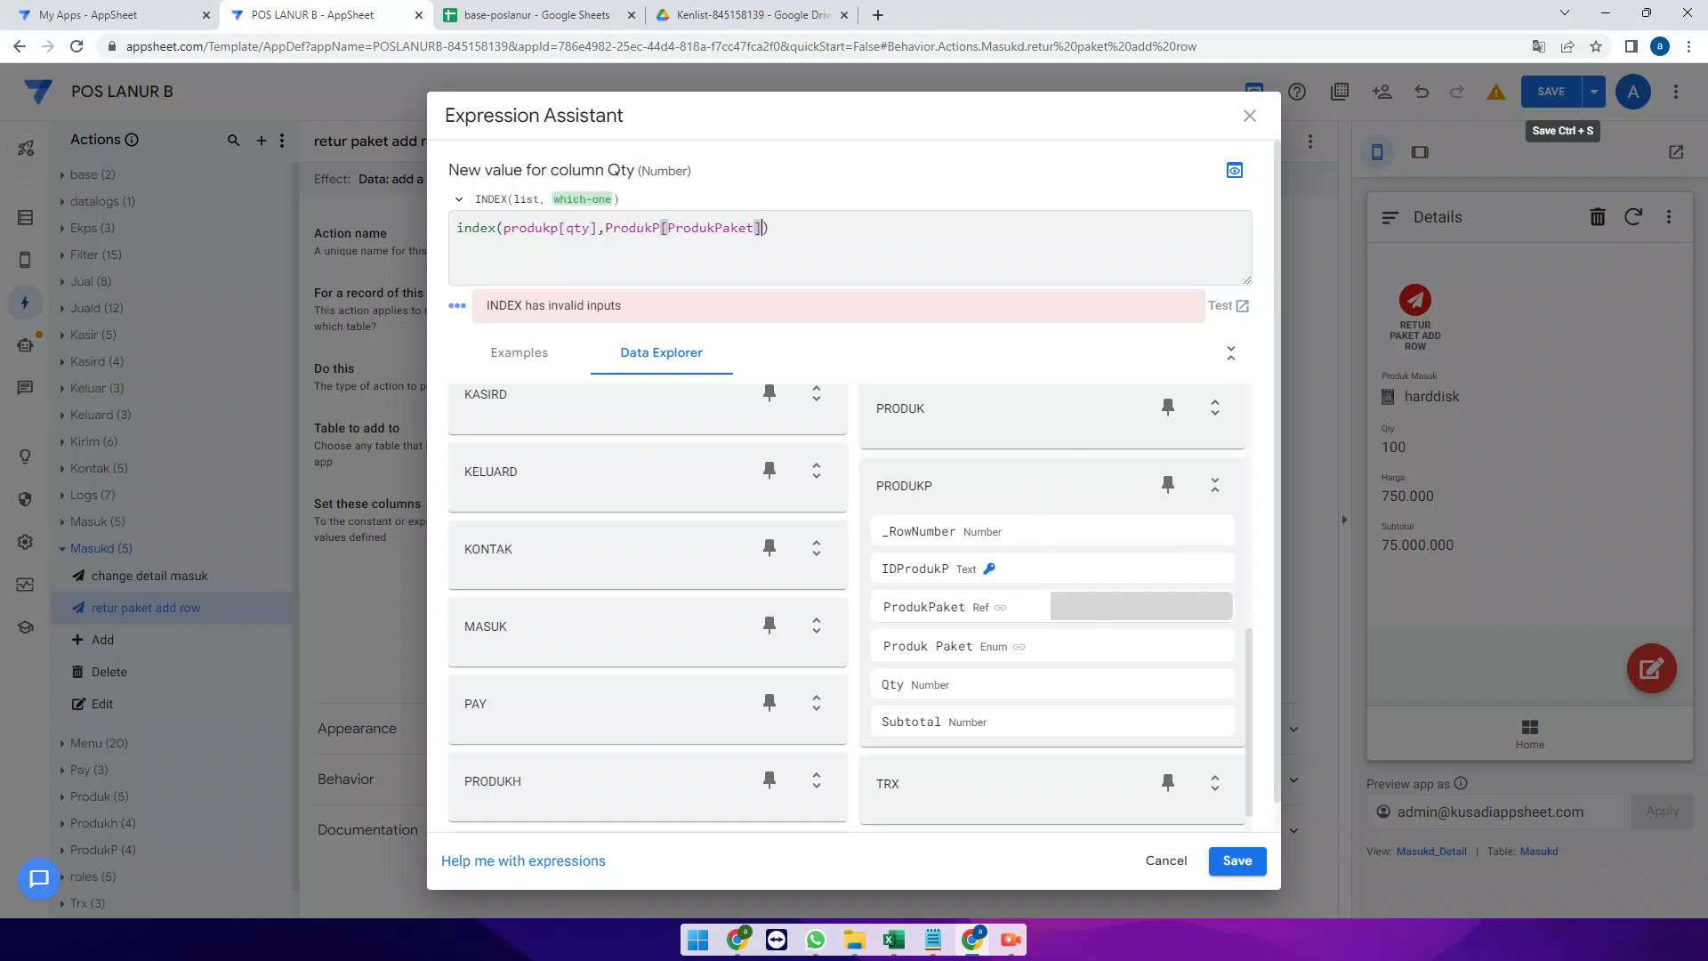
{"action": "double_click", "coordinate": [633, 228]}
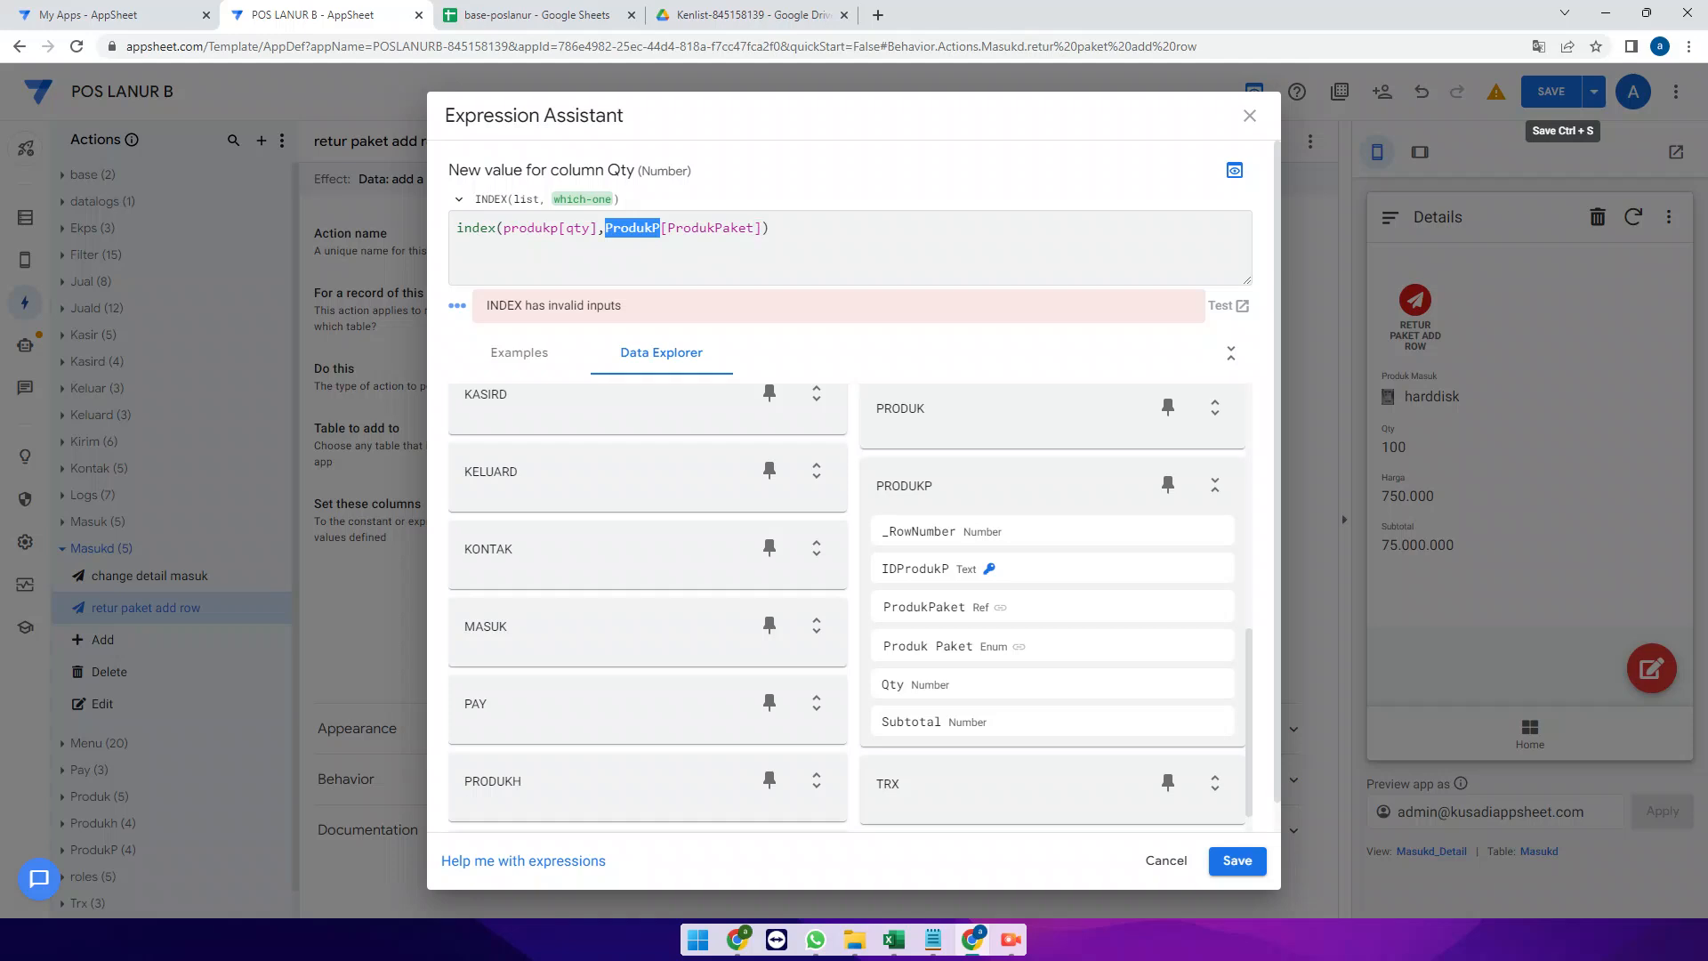
{"action": "key", "text": "BackSpace"}
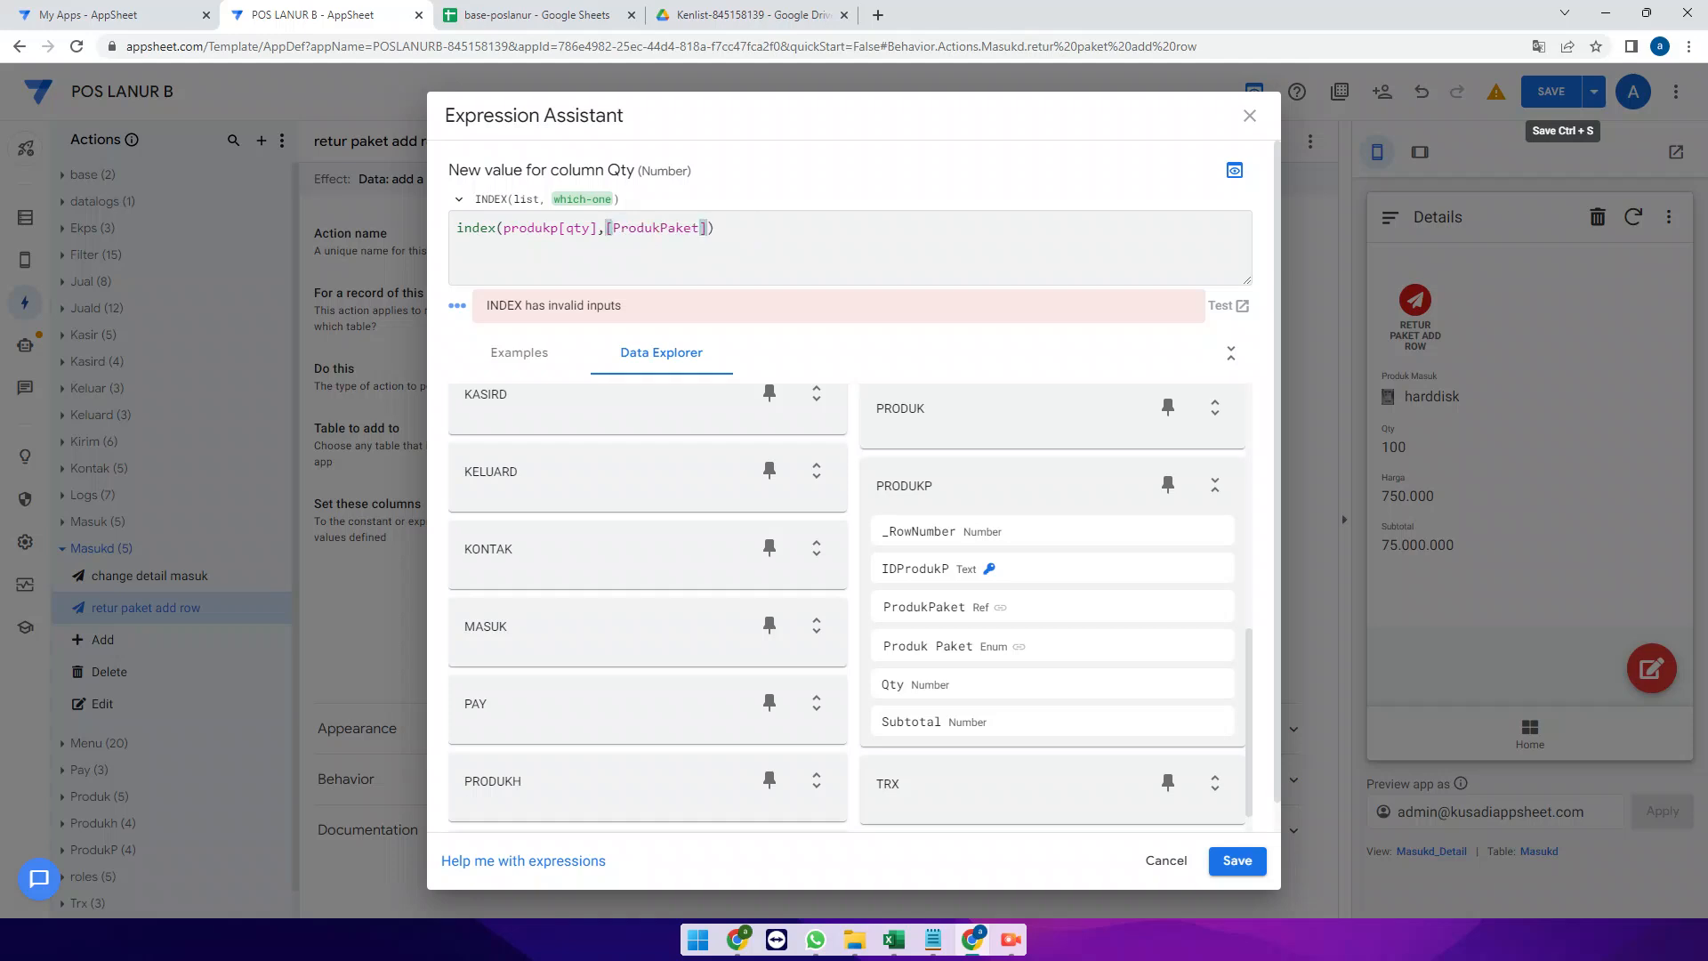
{"action": "type", "text": "="}
{"action": "scroll", "coordinate": [846, 608], "scroll_direction": "up", "scroll_amount": 7}
{"action": "left_click", "coordinate": [802, 571]}
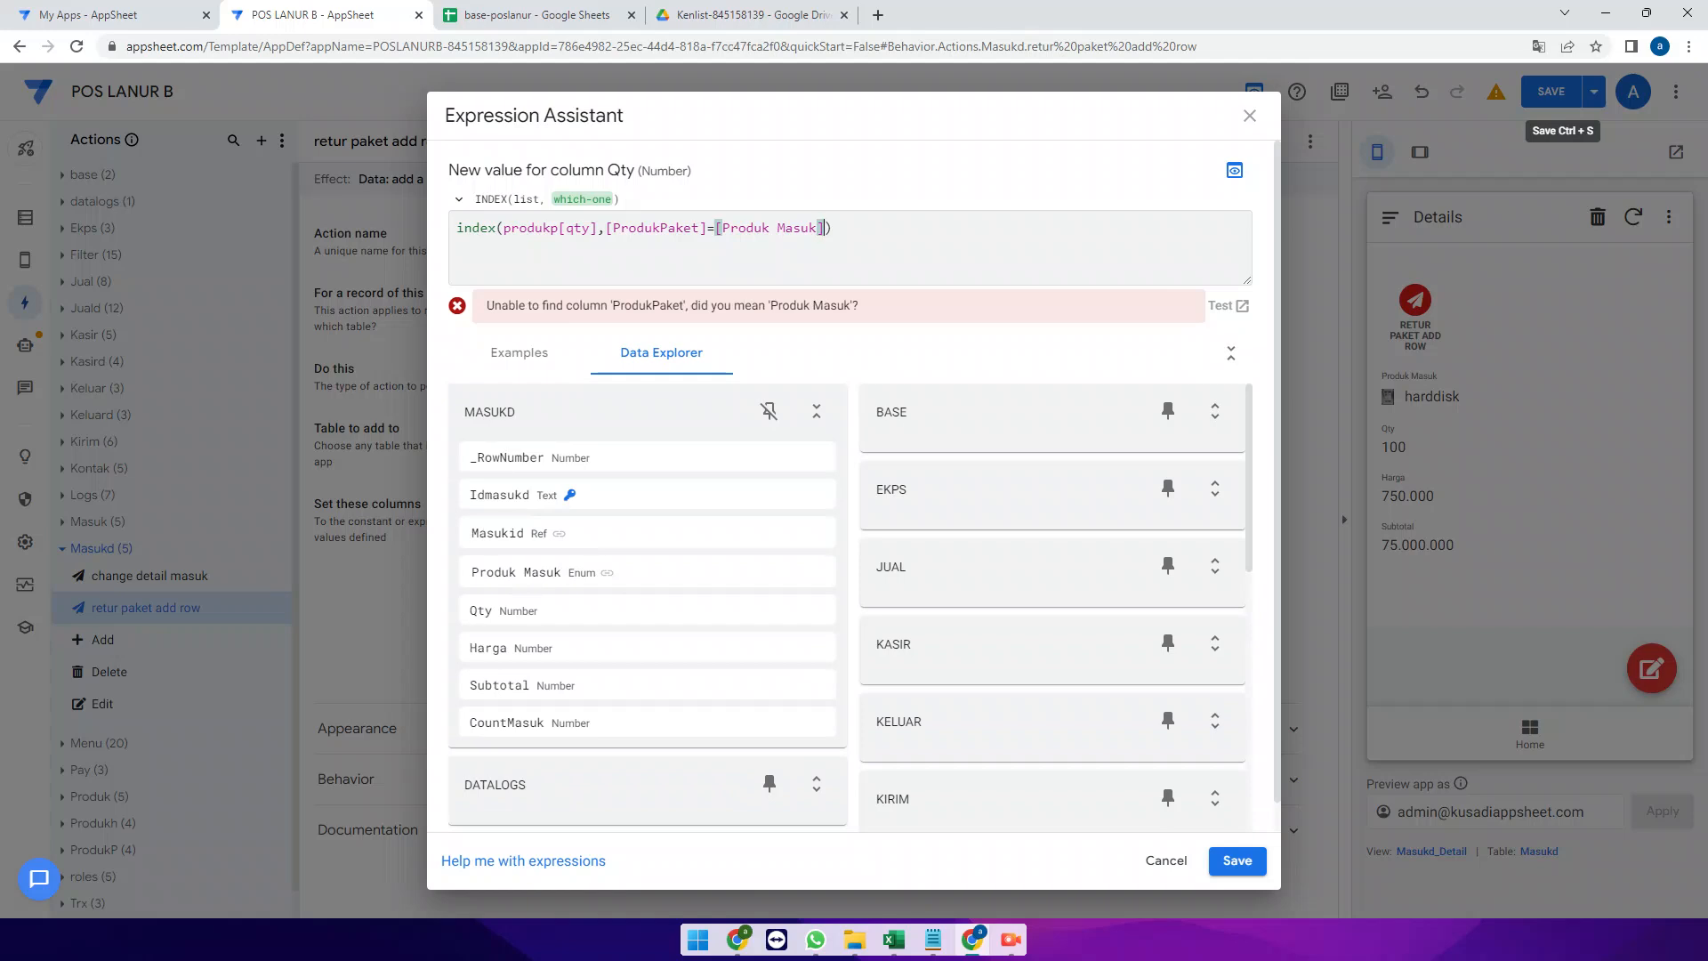
Complete the Qty expression as index(select(produkp[qty],[ProdukPaket]=[Produk Masuk]),[countmasuk])
{"action": "left_click", "coordinate": [501, 228]}
{"action": "type", "text": "select("}
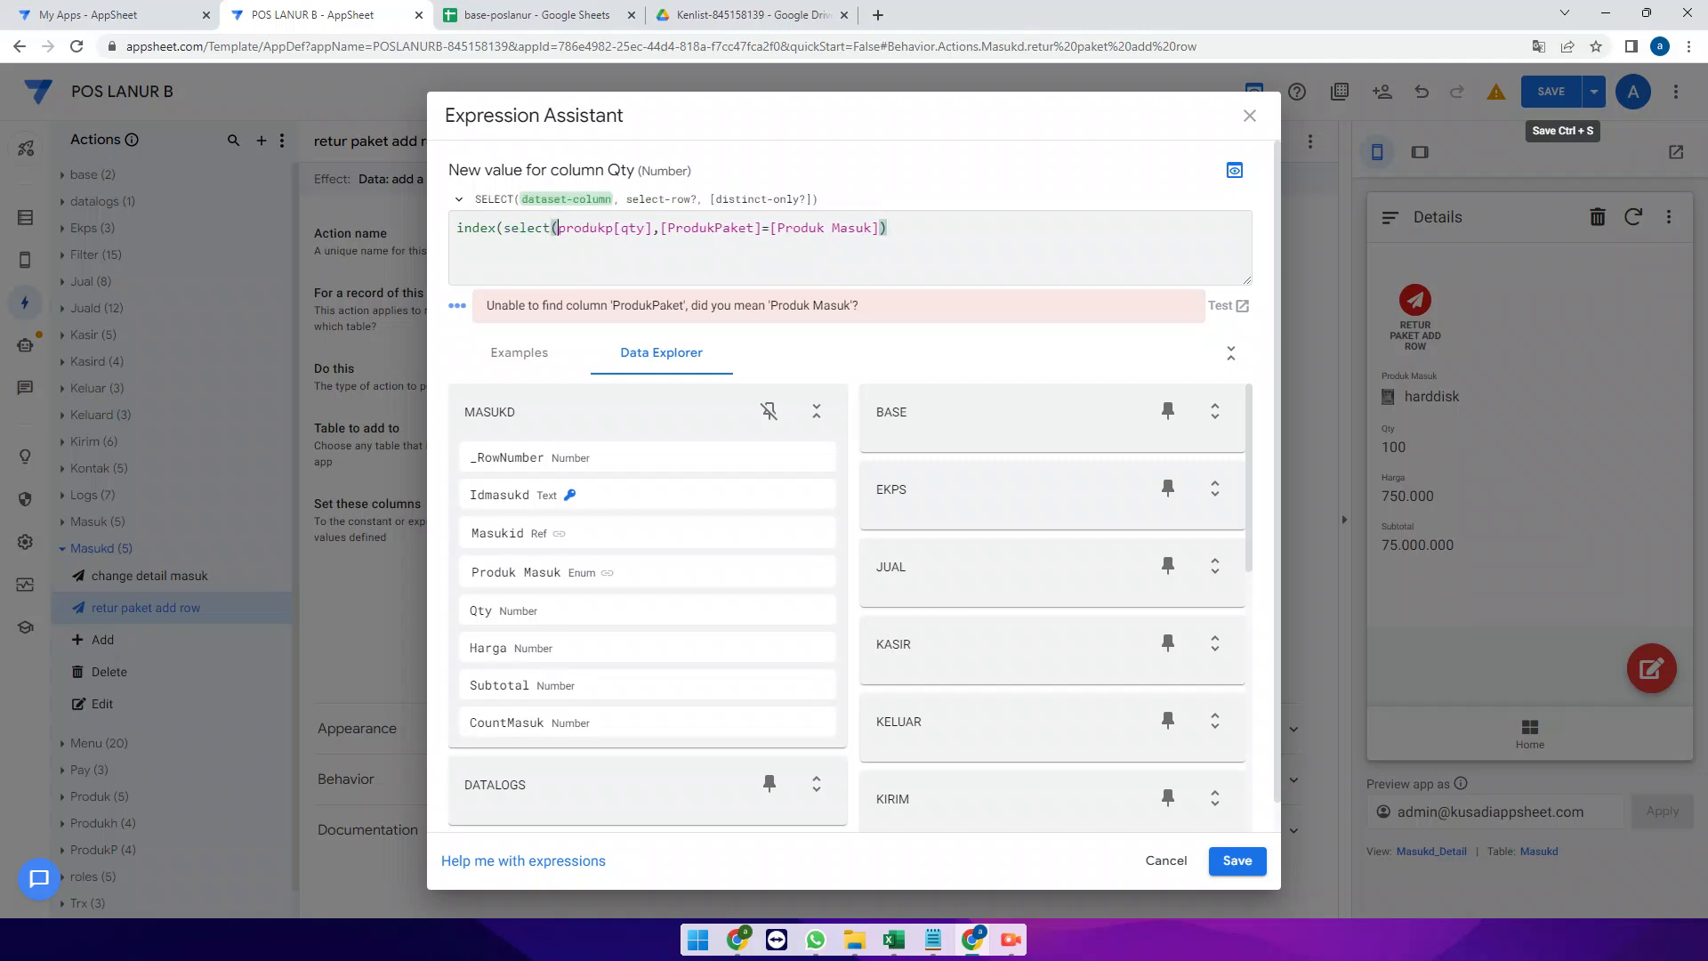
{"action": "left_click", "coordinate": [879, 228]}
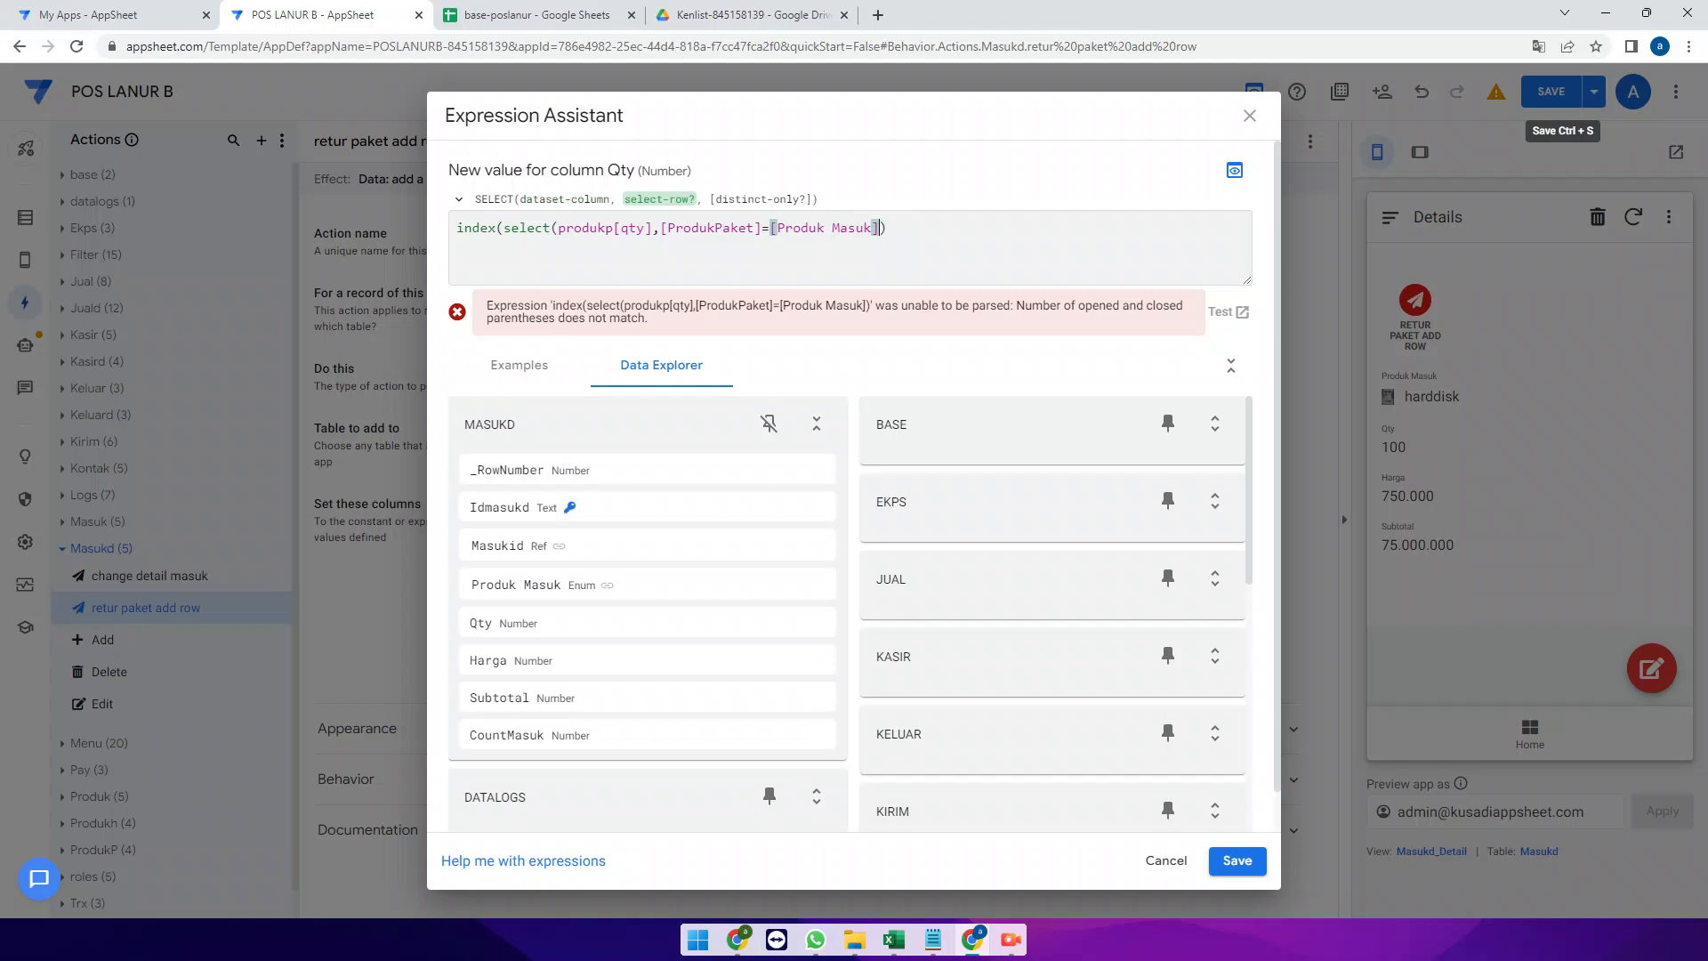
{"action": "type", "text": ")"}
{"action": "type", "text": ","}
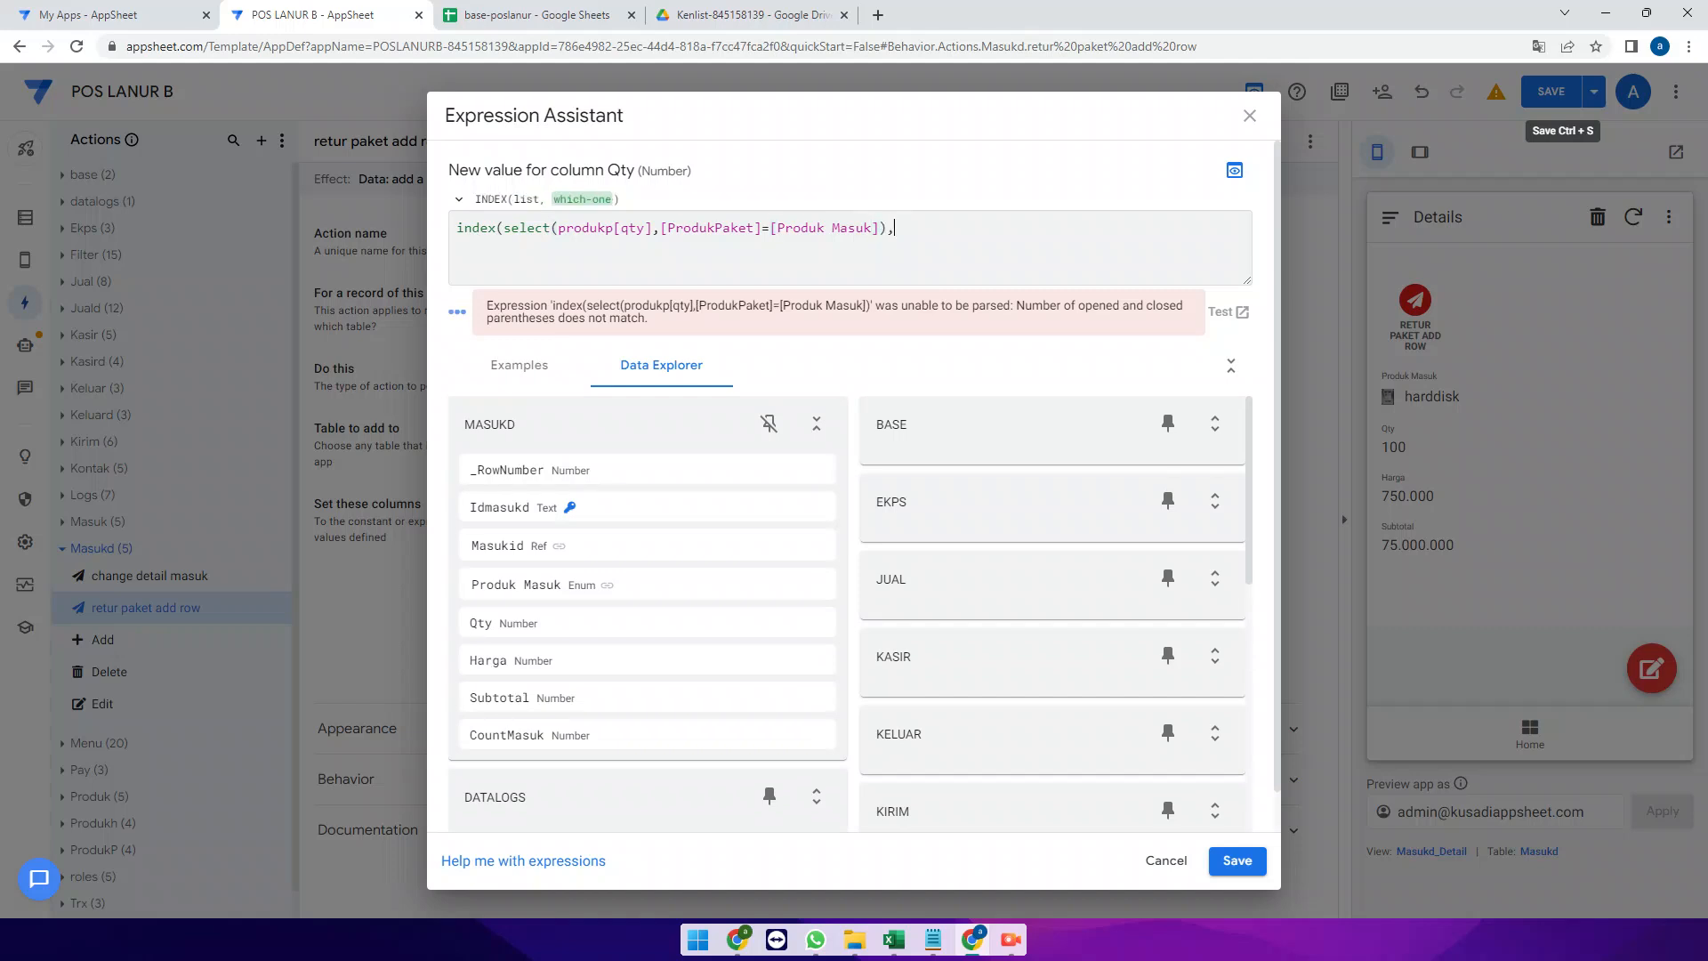
{"action": "type", "text": "[countmasuk])"}
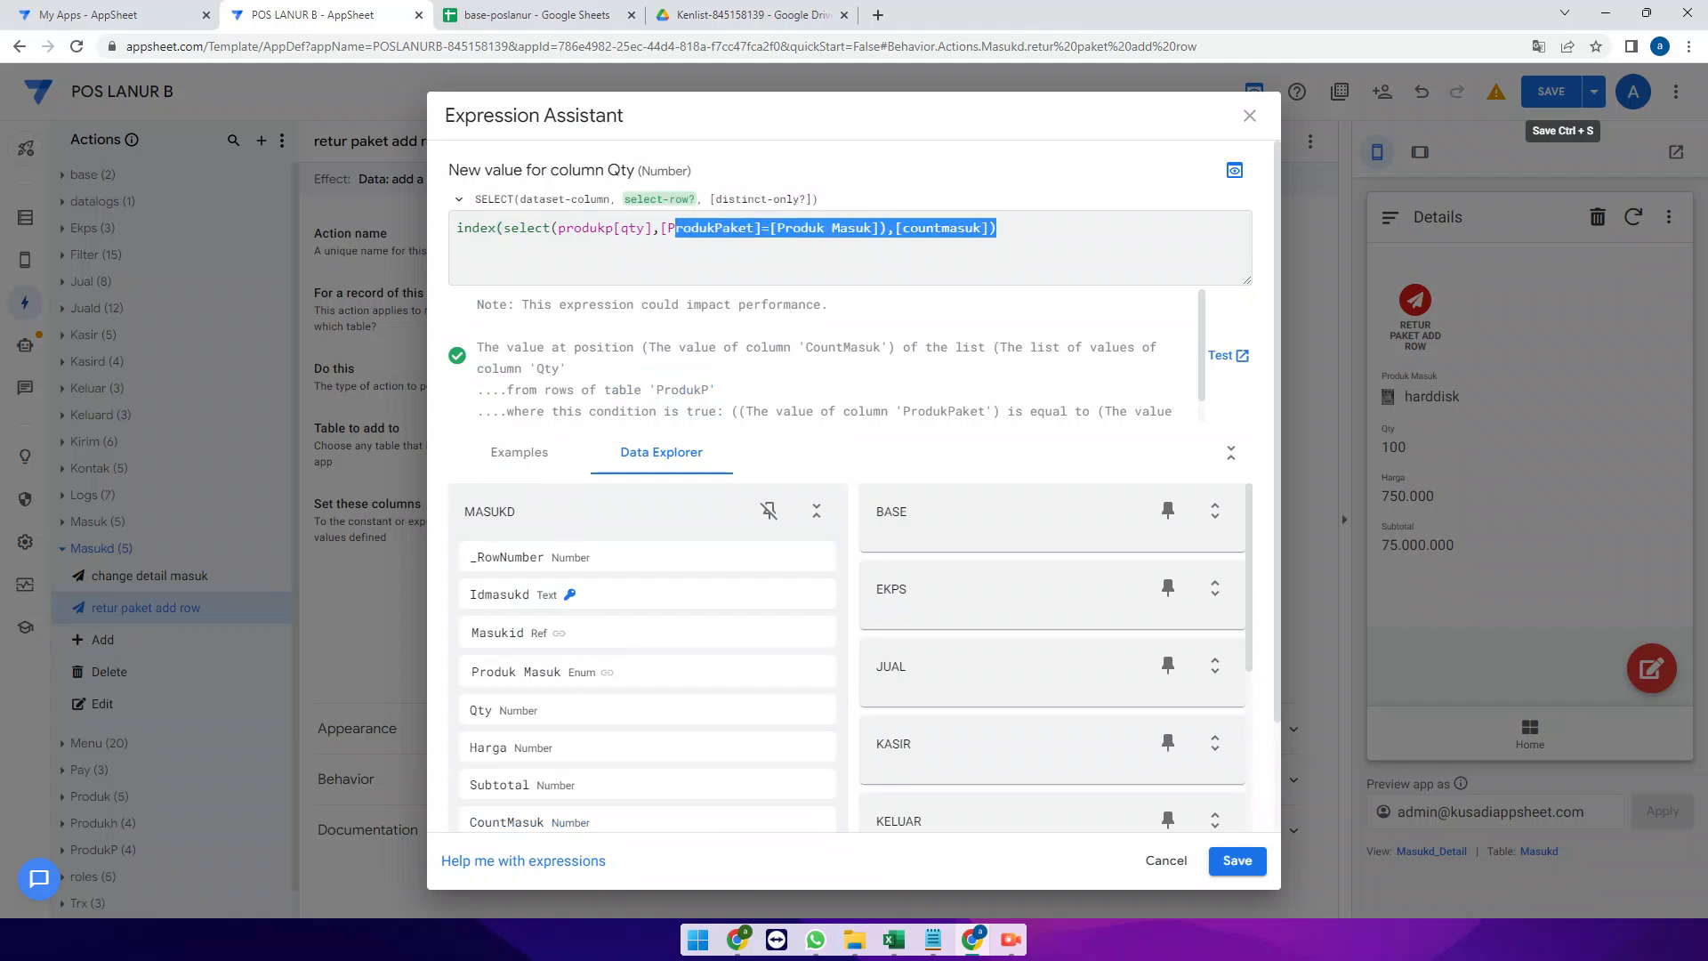
Copy and save the whole Qty expression, and paste the copy as the Produk Masuk value
{"action": "key", "text": "ctrl+a"}
{"action": "key", "text": "ctrl+c"}
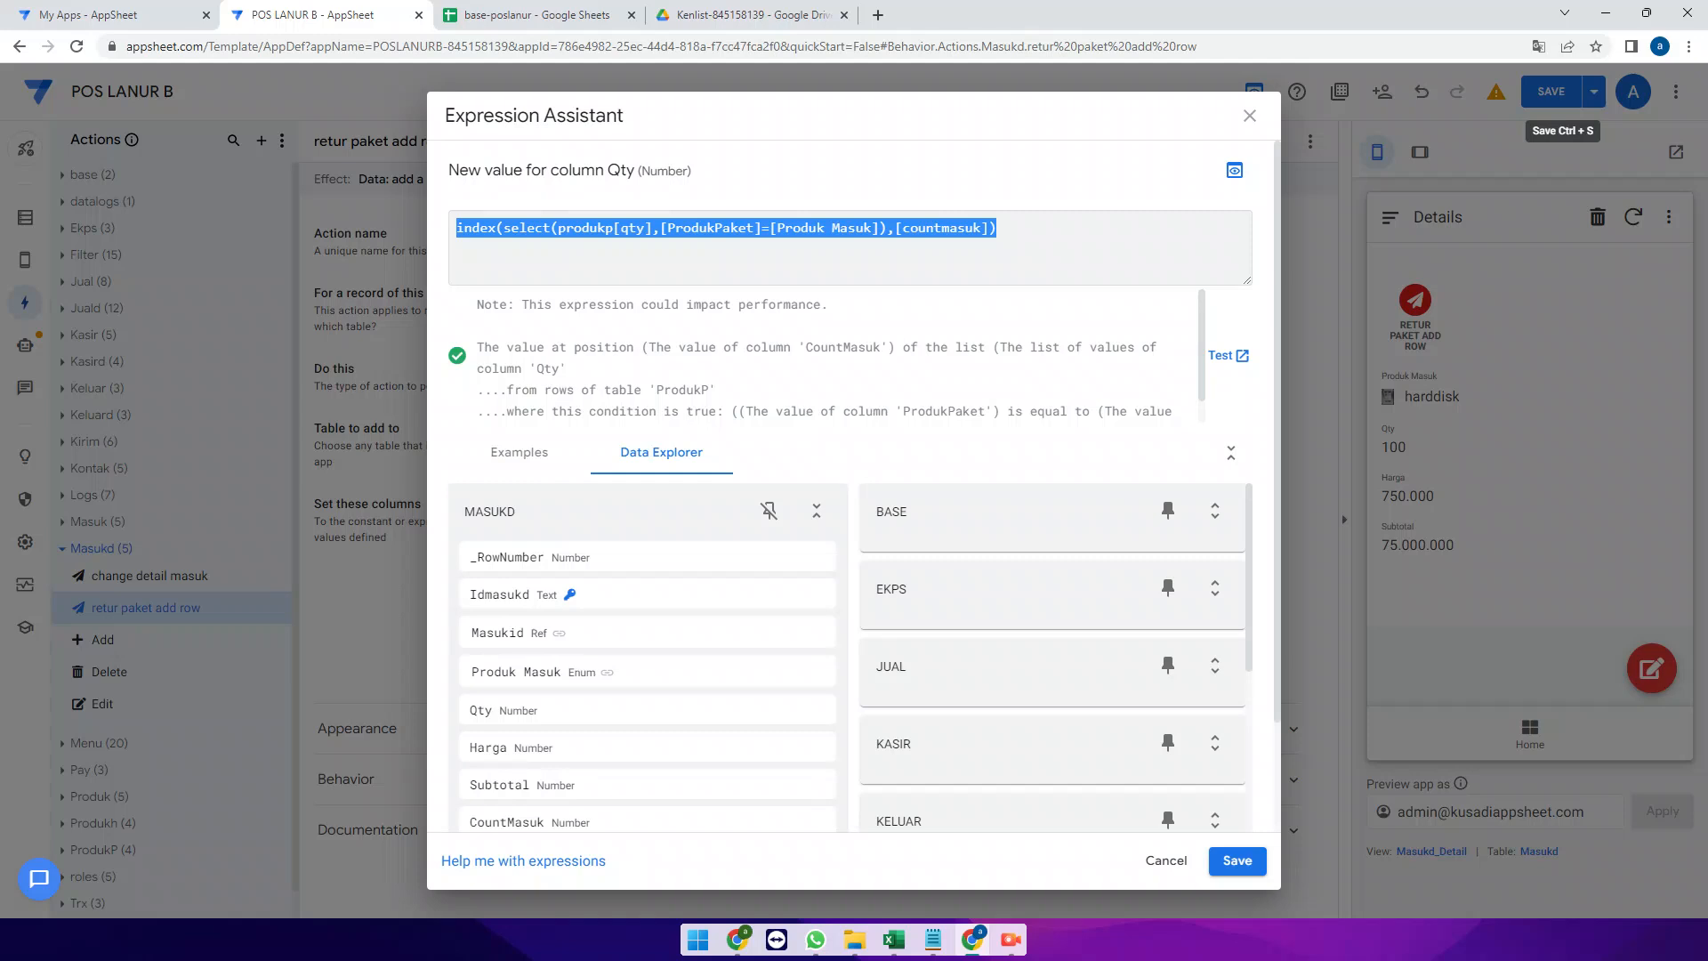
{"action": "left_click", "coordinate": [1237, 860]}
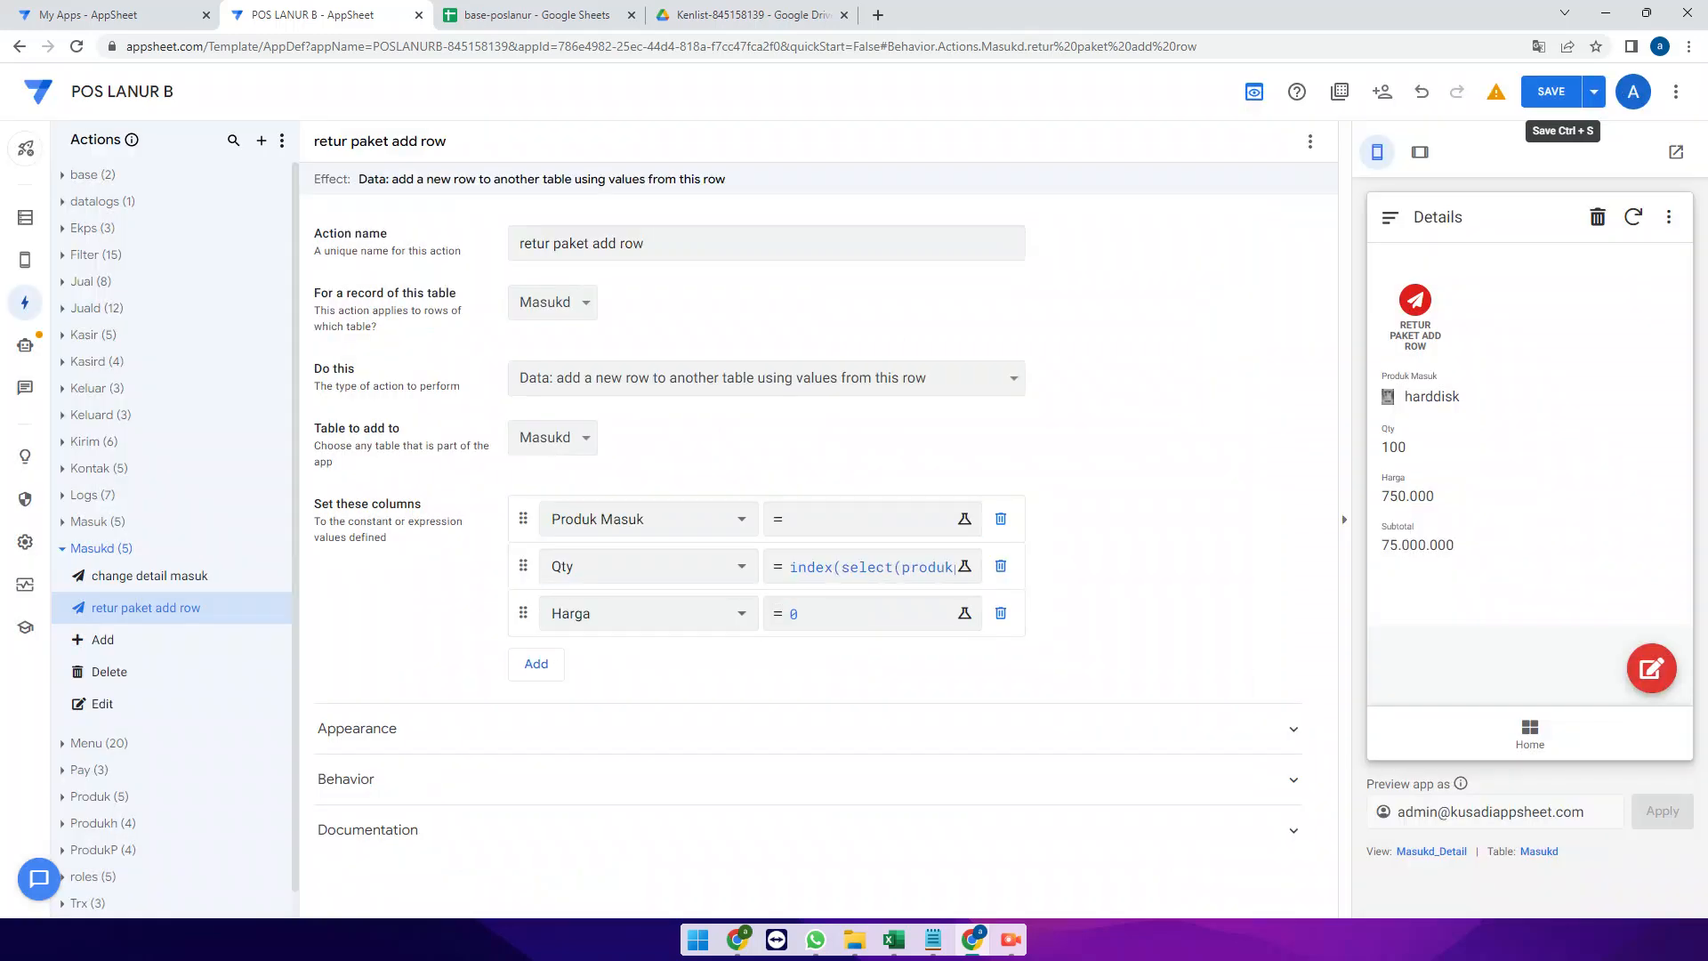
{"action": "left_click", "coordinate": [863, 519]}
{"action": "key", "text": "ctrl+v"}
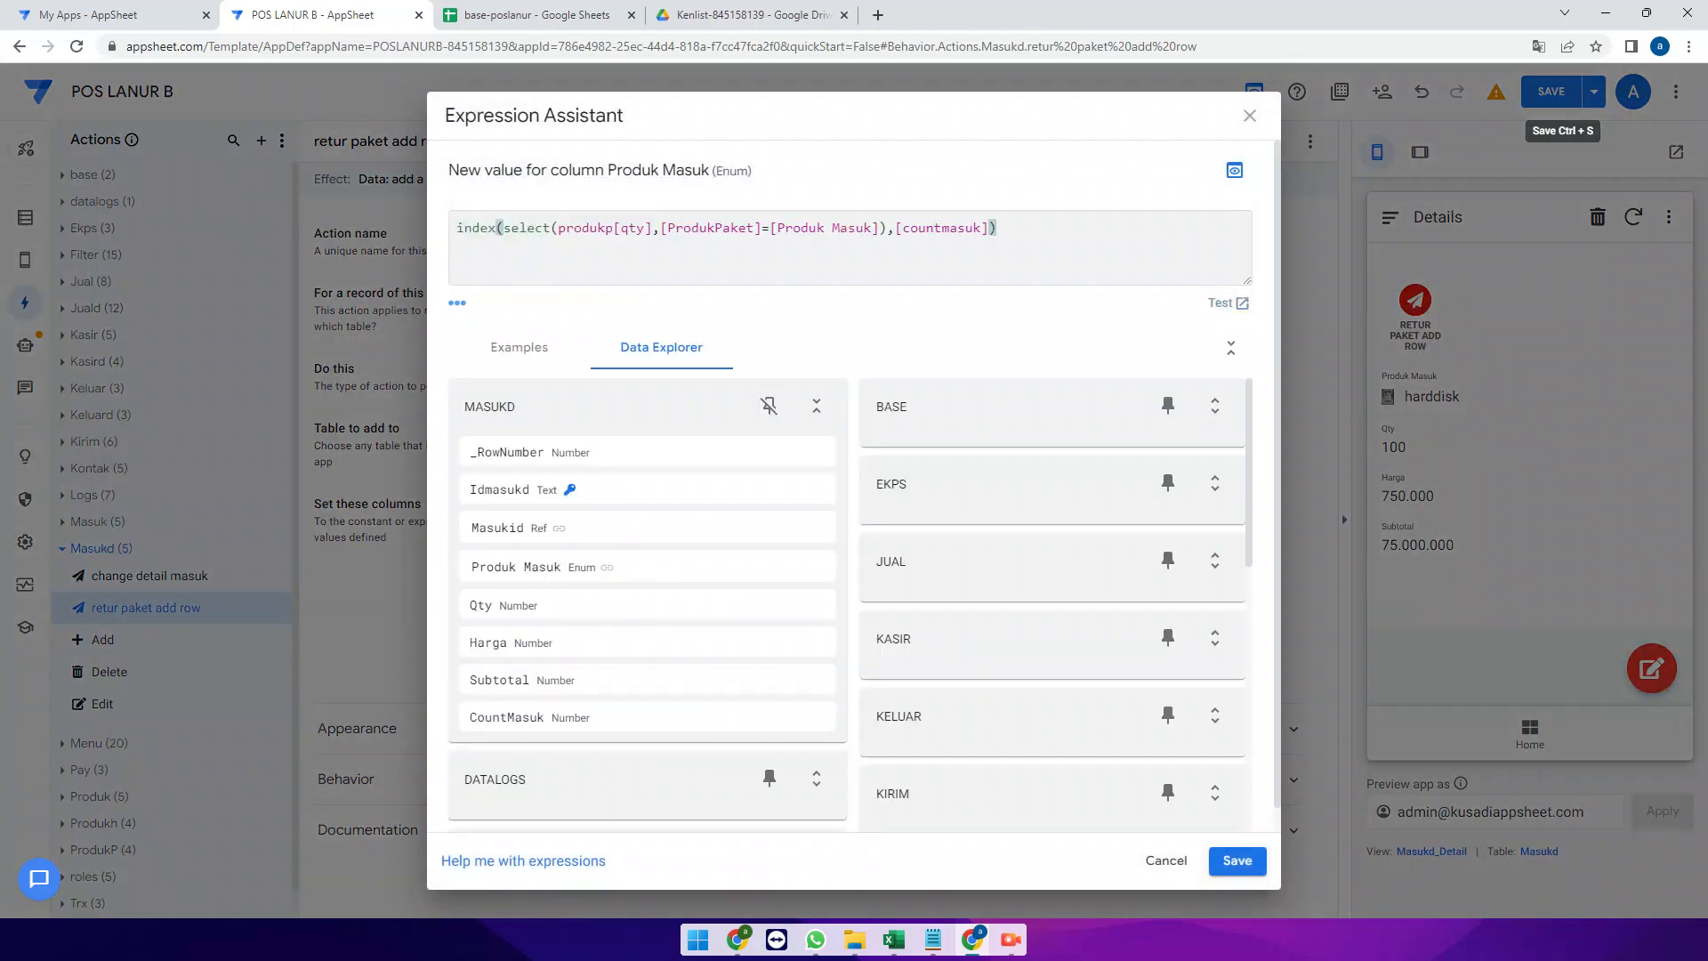
Replace qty with produk paket in the produkp reference of the Produk Masuk expression and save it
{"action": "double_click", "coordinate": [633, 228]}
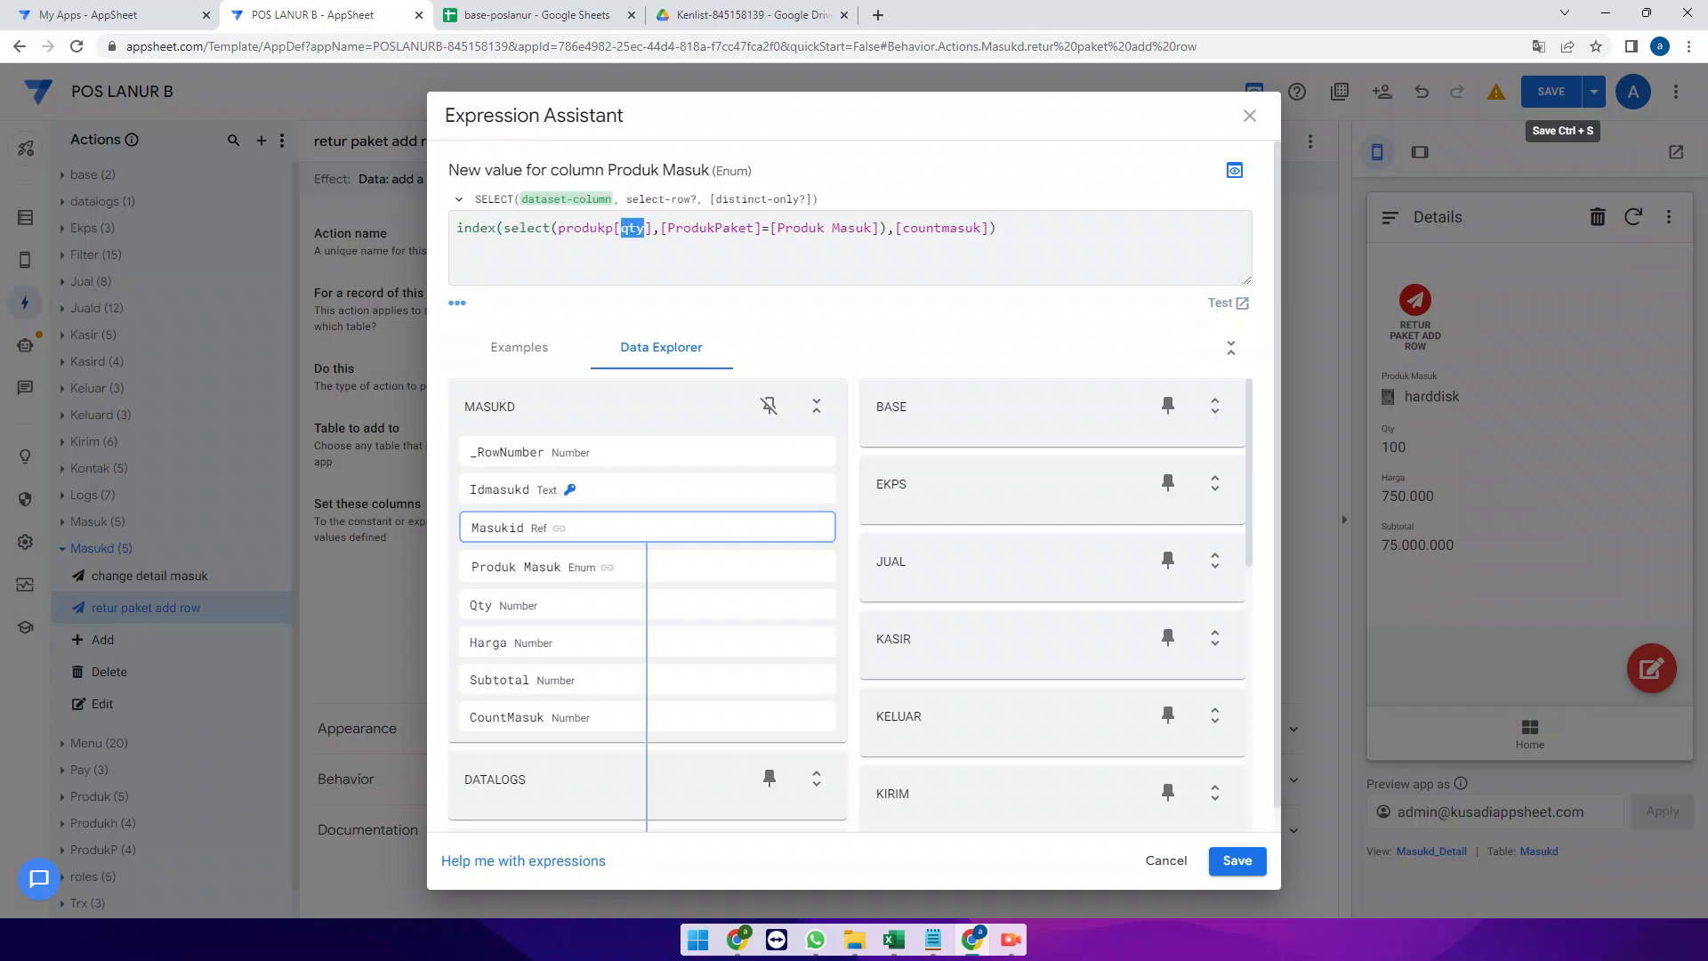
{"action": "scroll", "coordinate": [647, 604], "scroll_direction": "down", "scroll_amount": 4}
{"action": "scroll", "coordinate": [1194, 727], "scroll_direction": "down", "scroll_amount": 2}
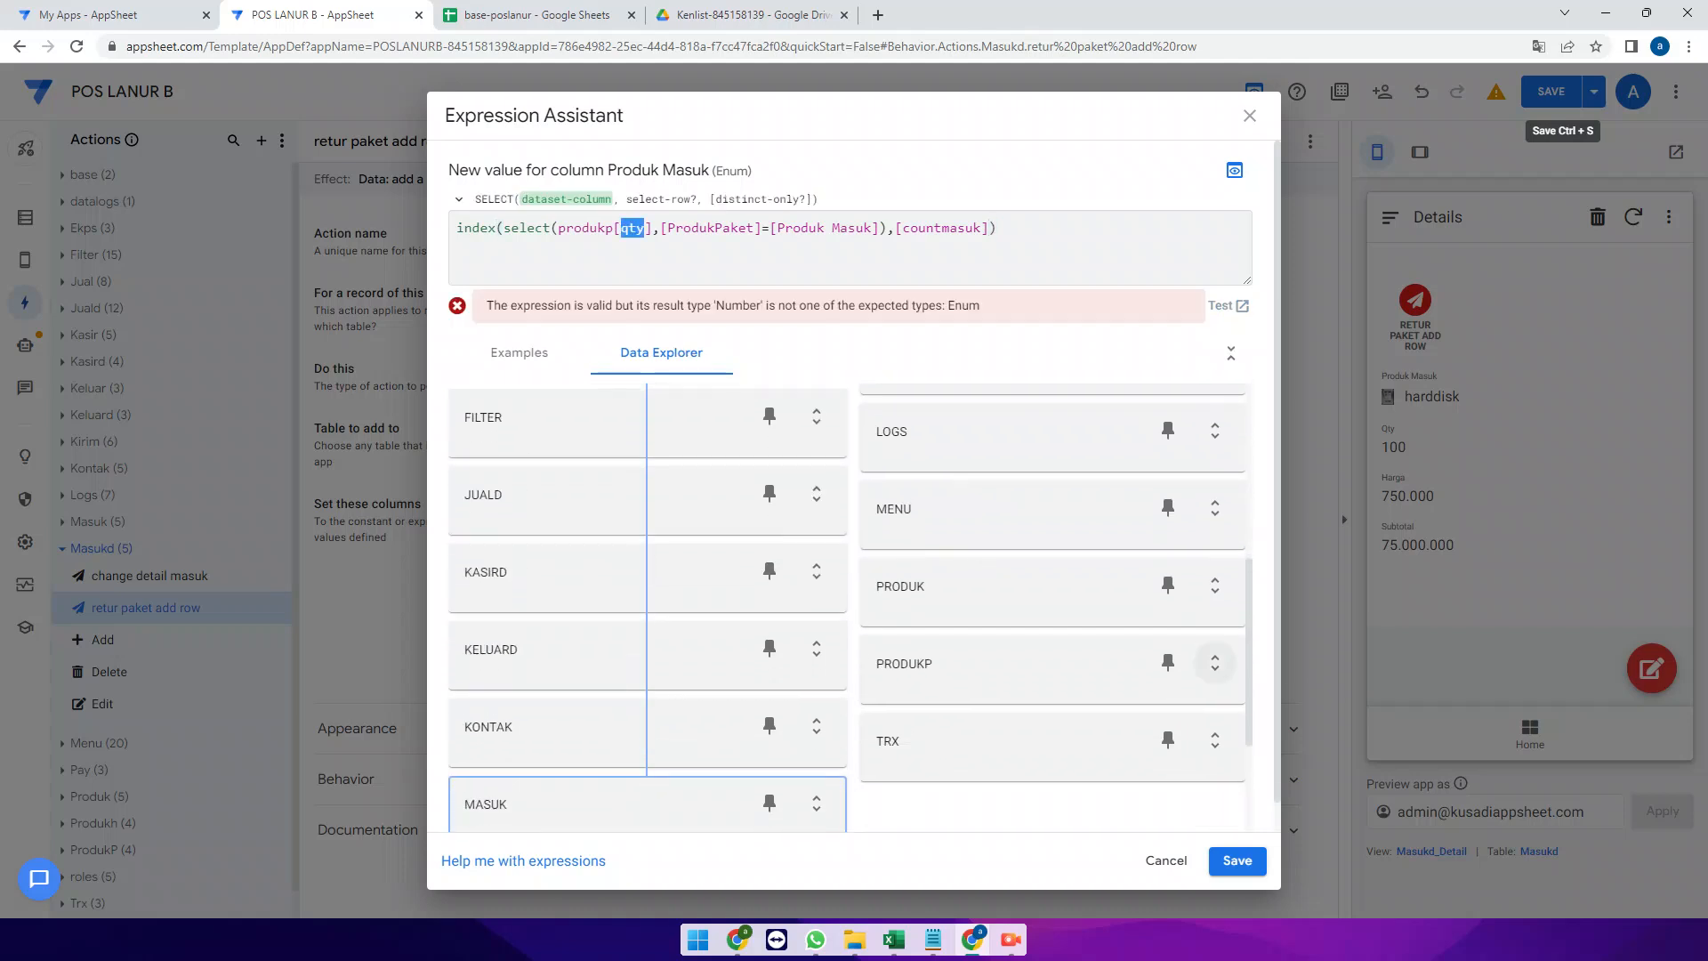
{"action": "left_click", "coordinate": [1214, 663]}
{"action": "scroll", "coordinate": [1201, 738], "scroll_direction": "down", "scroll_amount": 1}
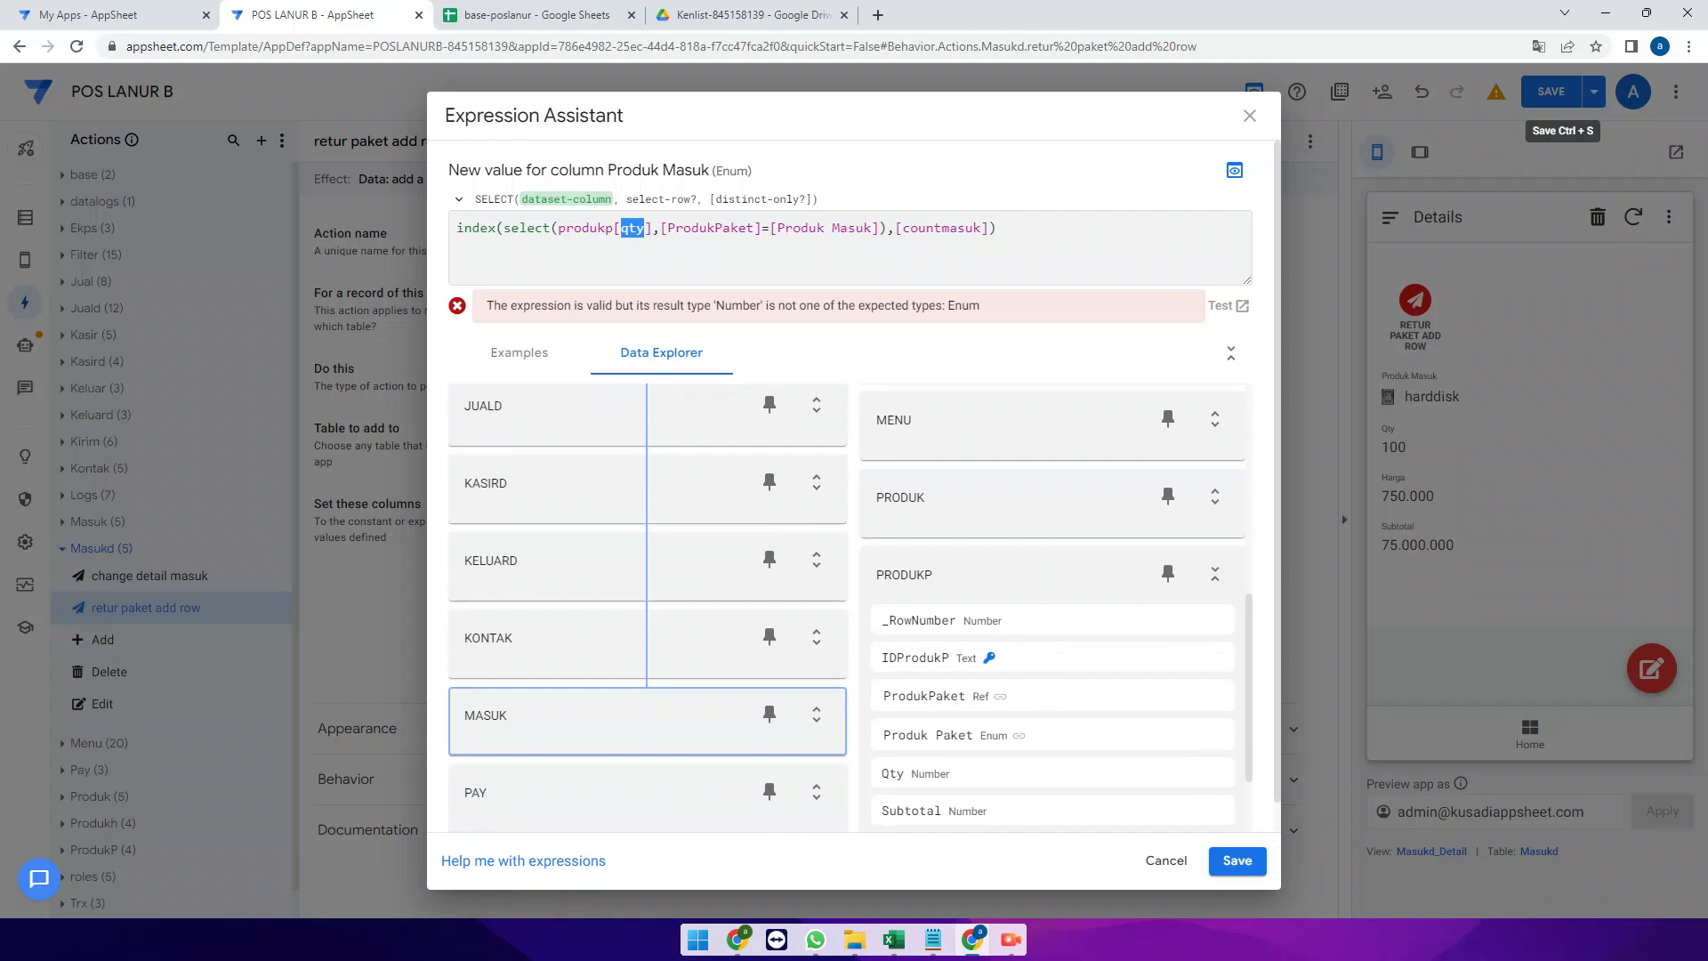
{"action": "left_click", "coordinate": [1215, 574]}
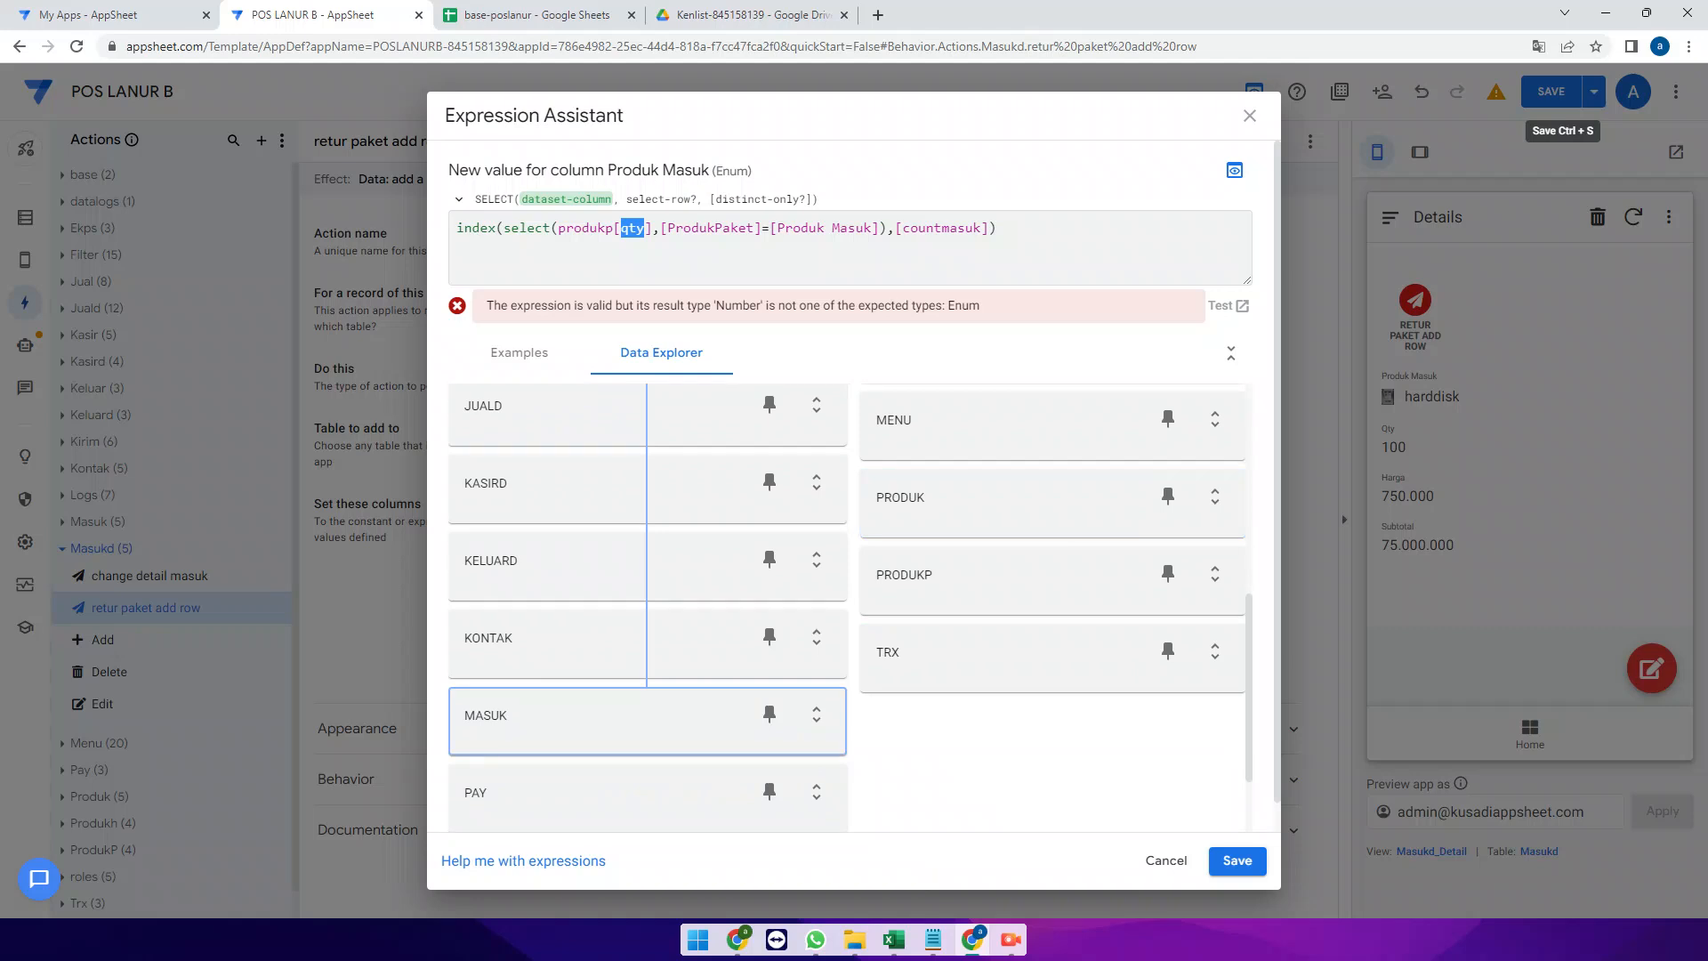
{"action": "type", "text": "produk"}
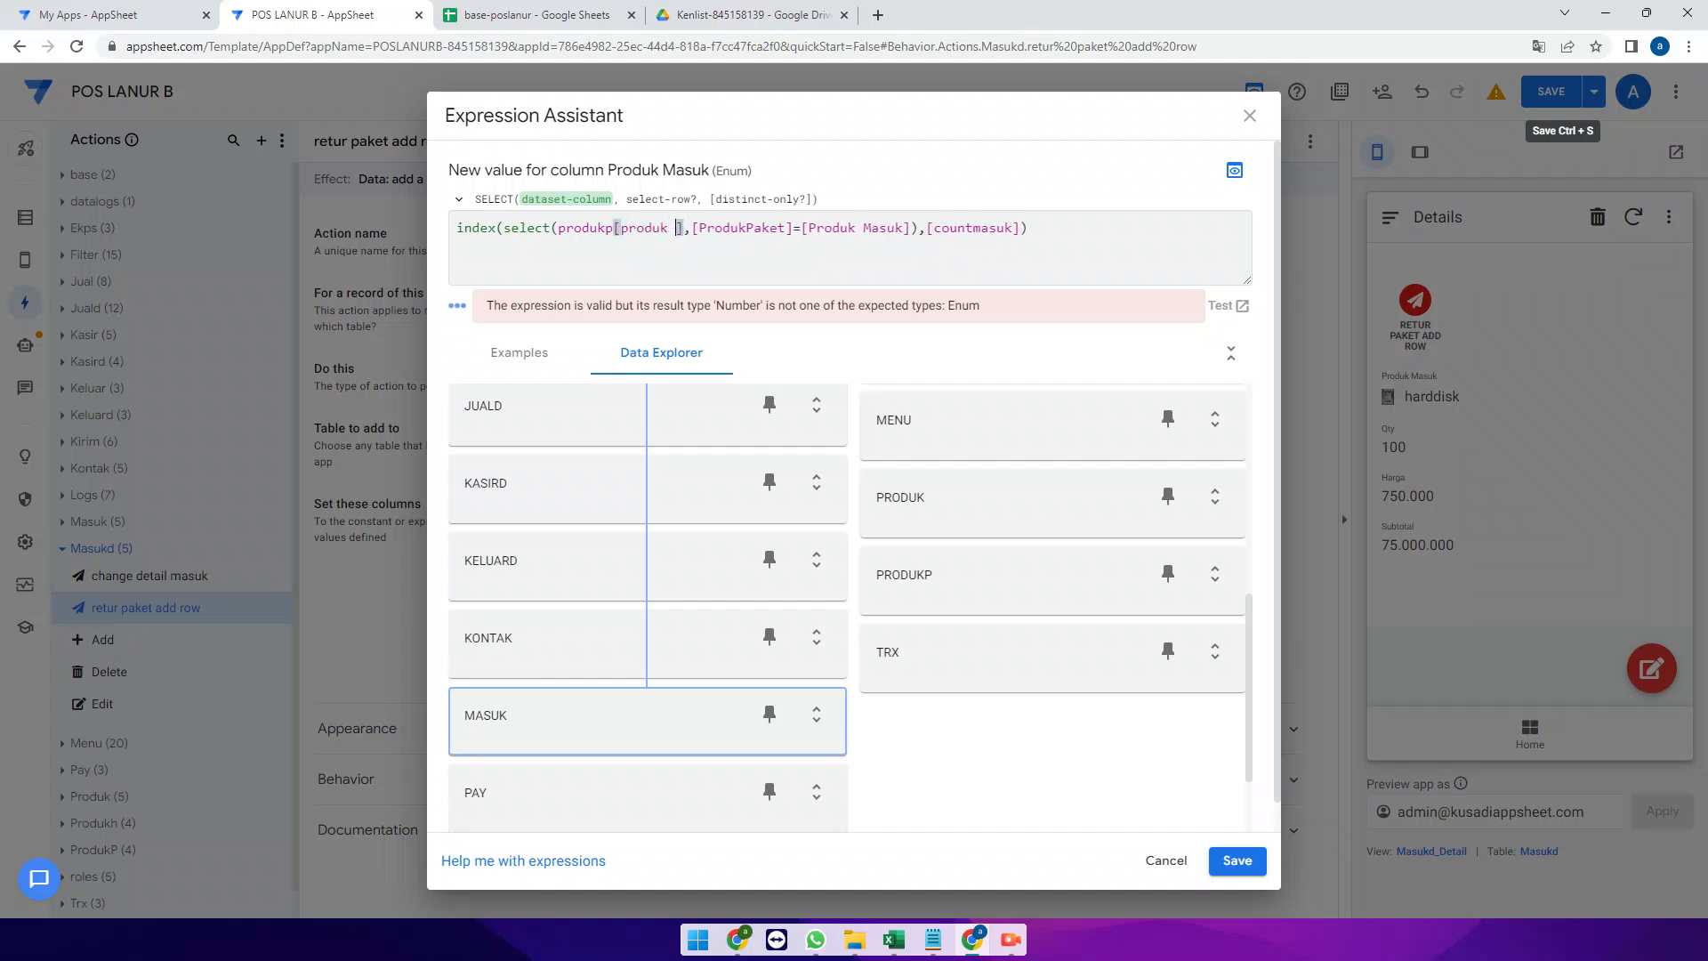
{"action": "type", "text": " paket"}
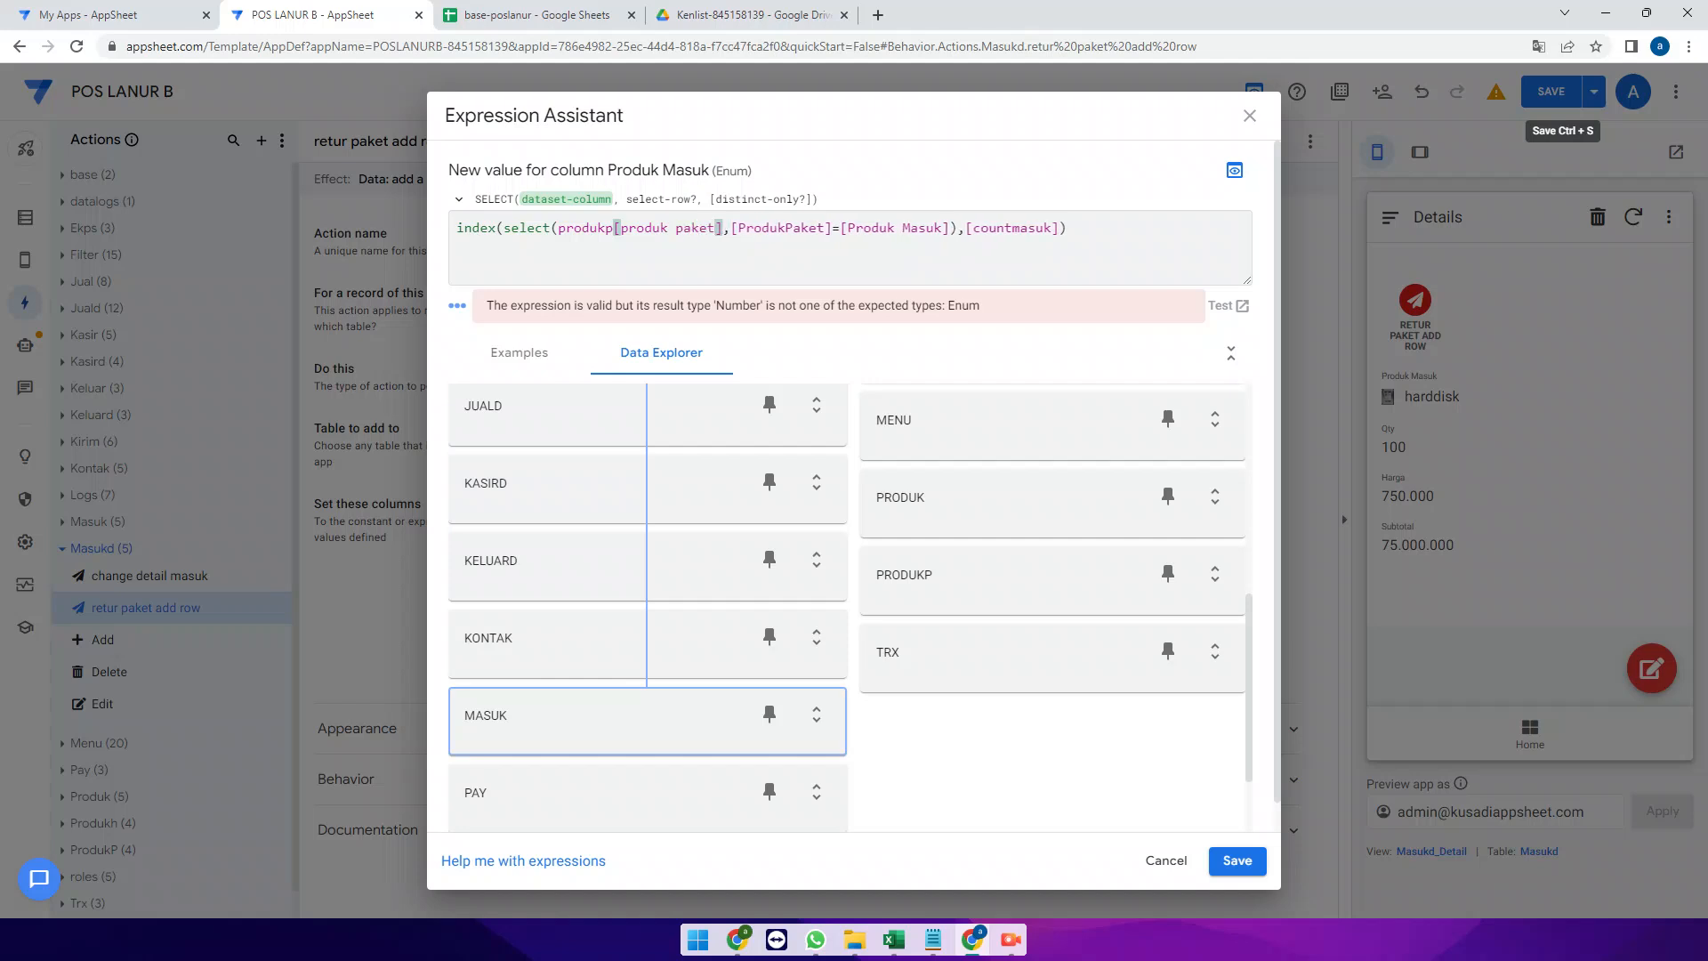
{"action": "left_click", "coordinate": [1068, 228]}
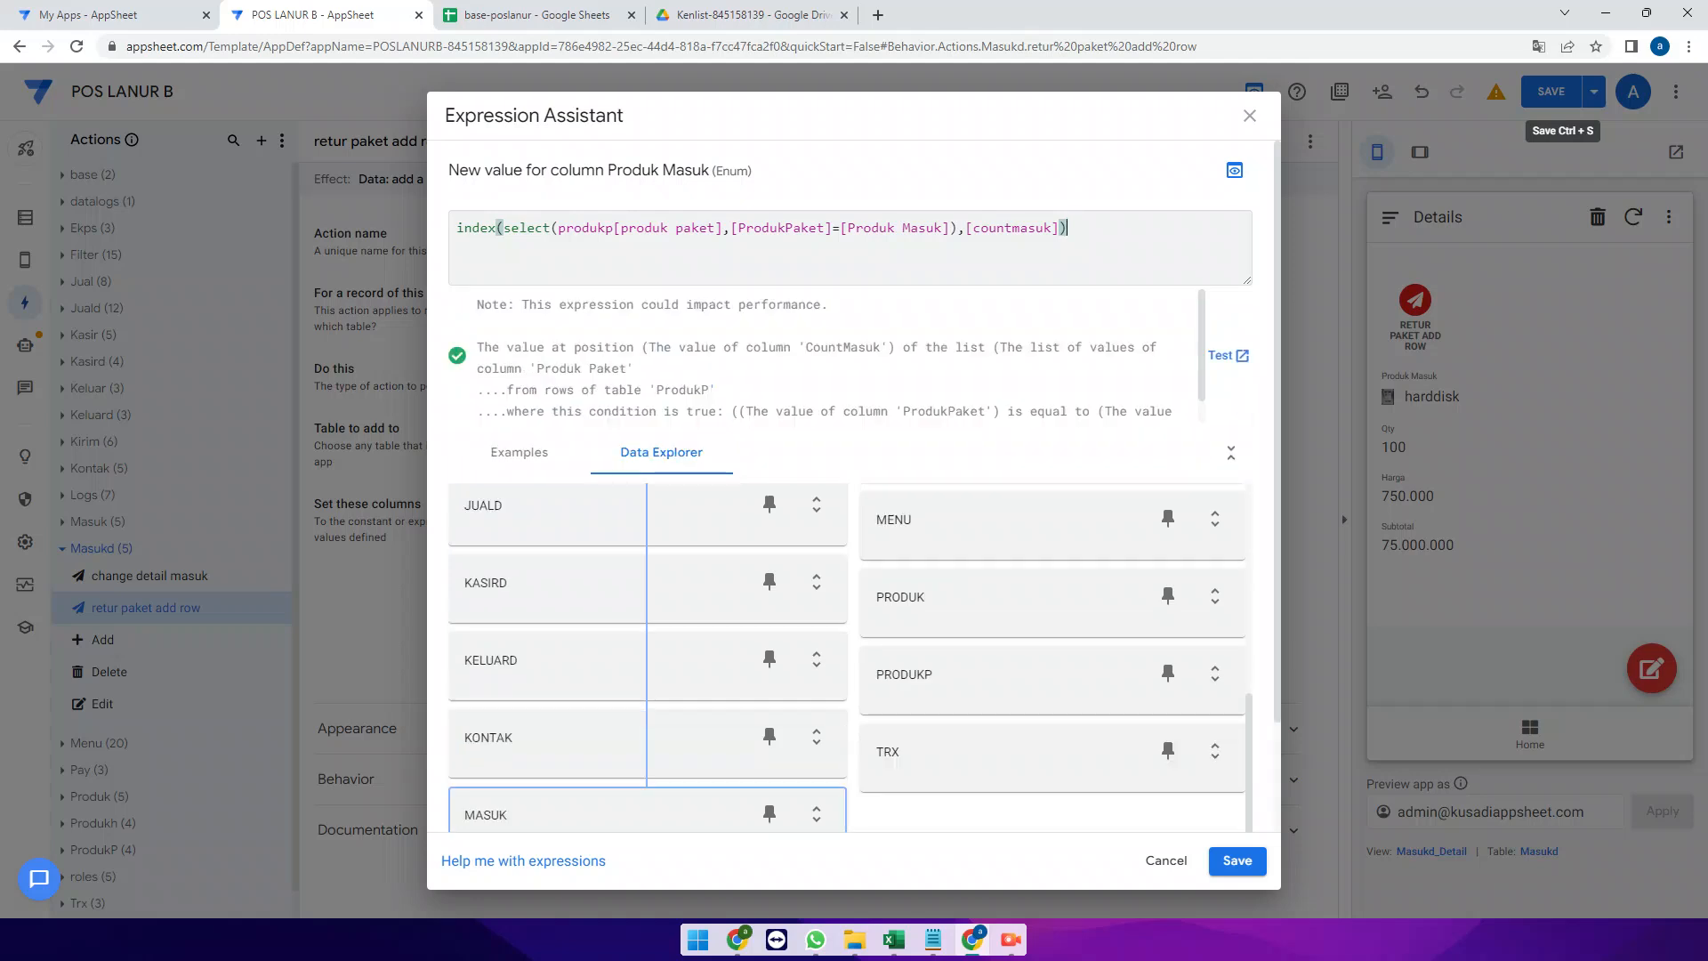
{"action": "double_click", "coordinate": [672, 229]}
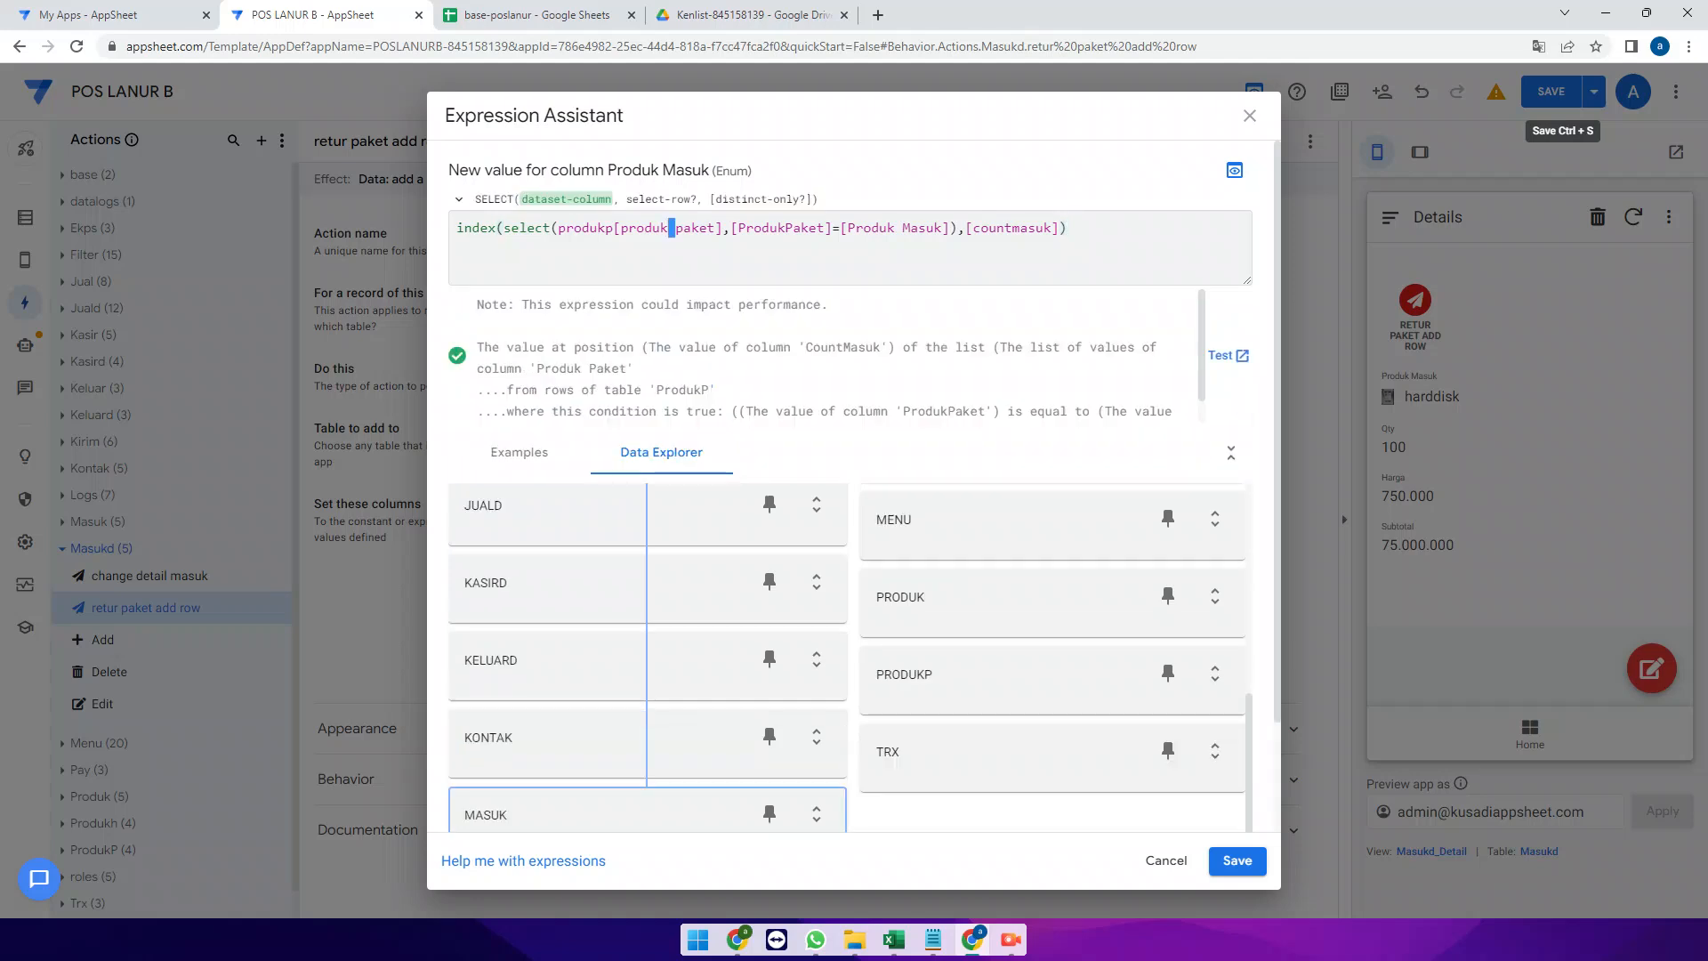
{"action": "left_click", "coordinate": [691, 228]}
{"action": "left_click", "coordinate": [1236, 860]}
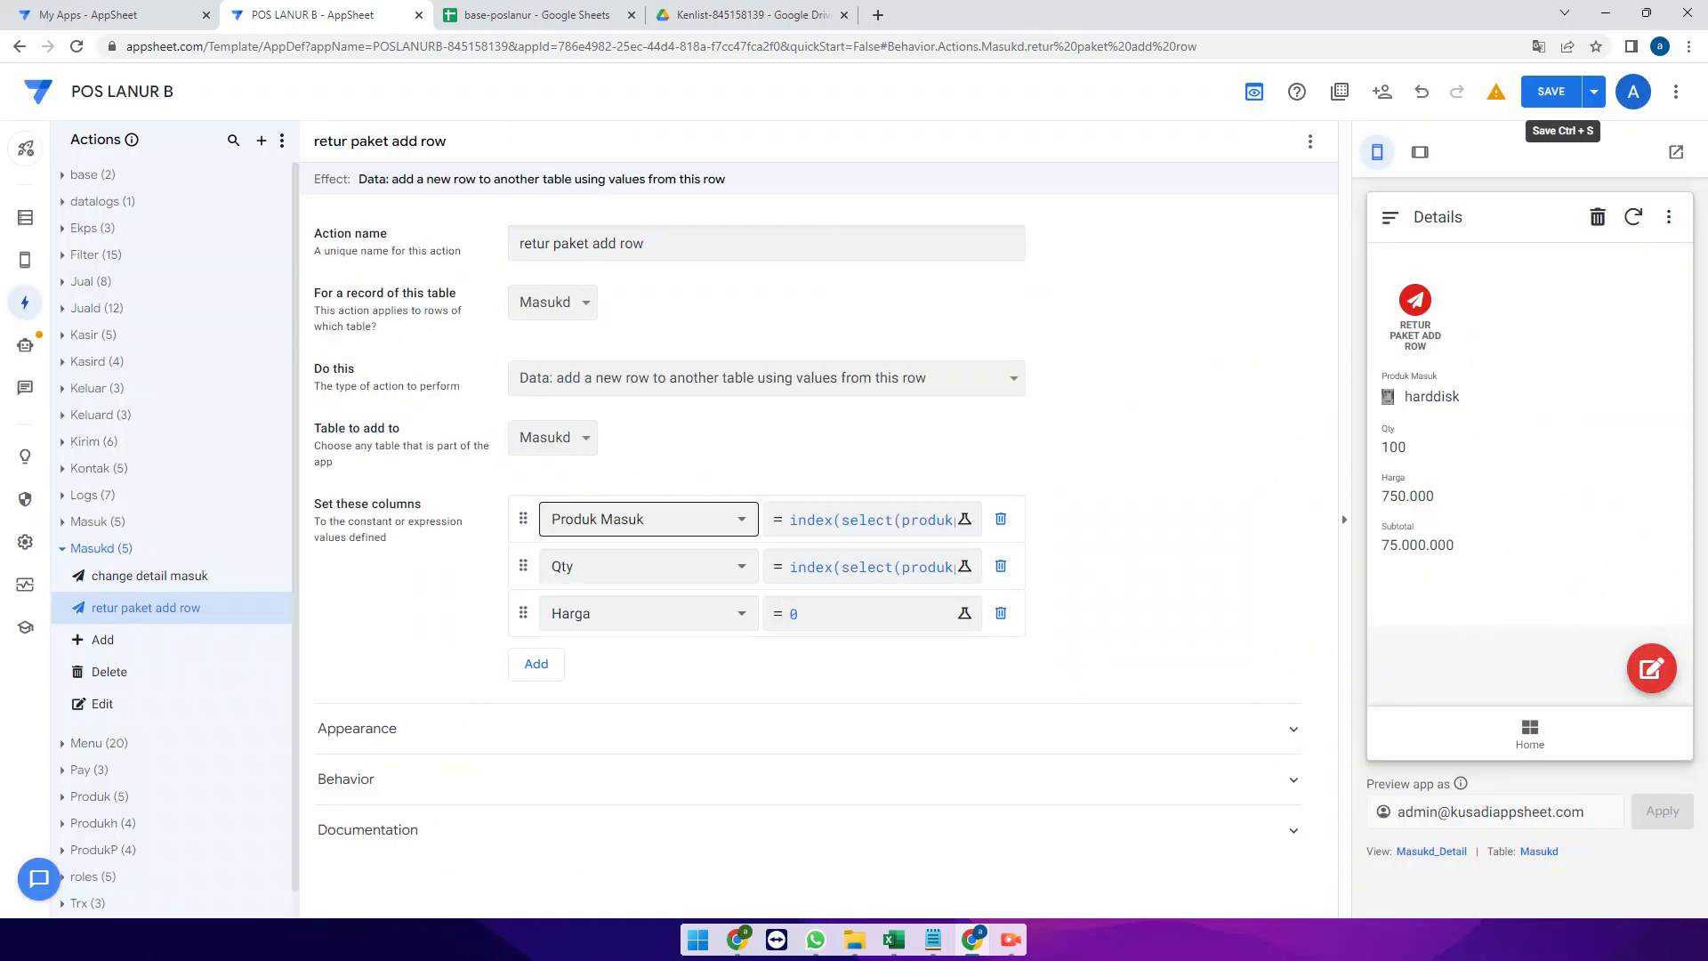
{"action": "left_click", "coordinate": [867, 519]}
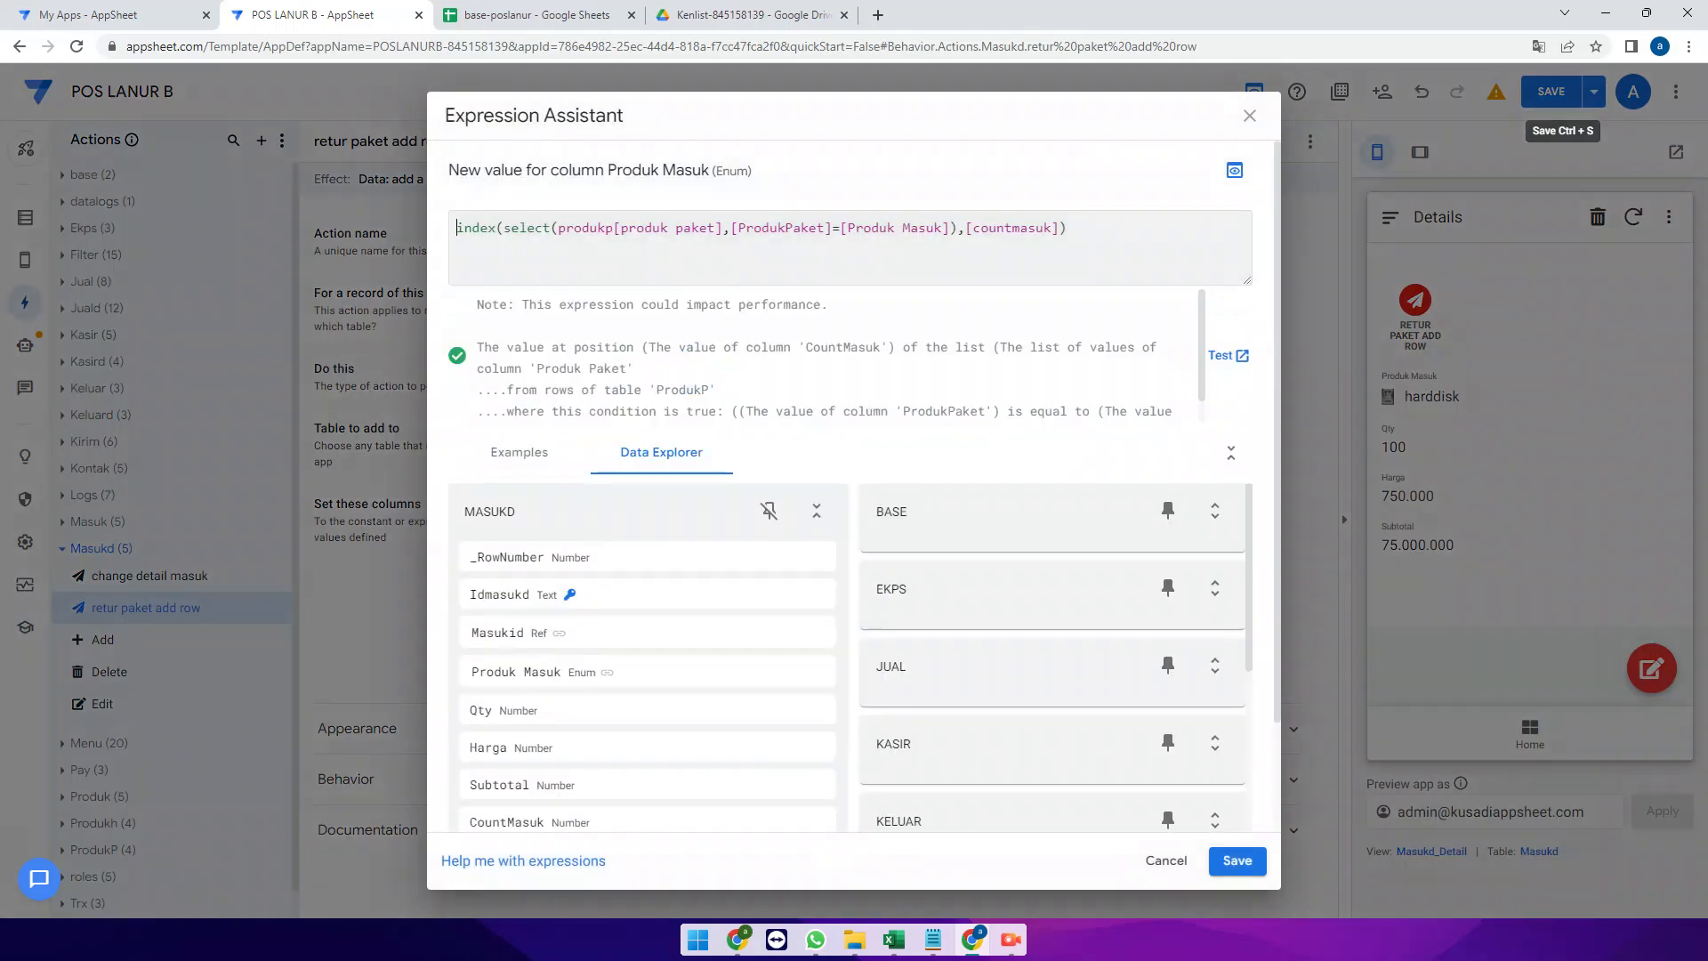
{"action": "left_click", "coordinate": [1237, 860]}
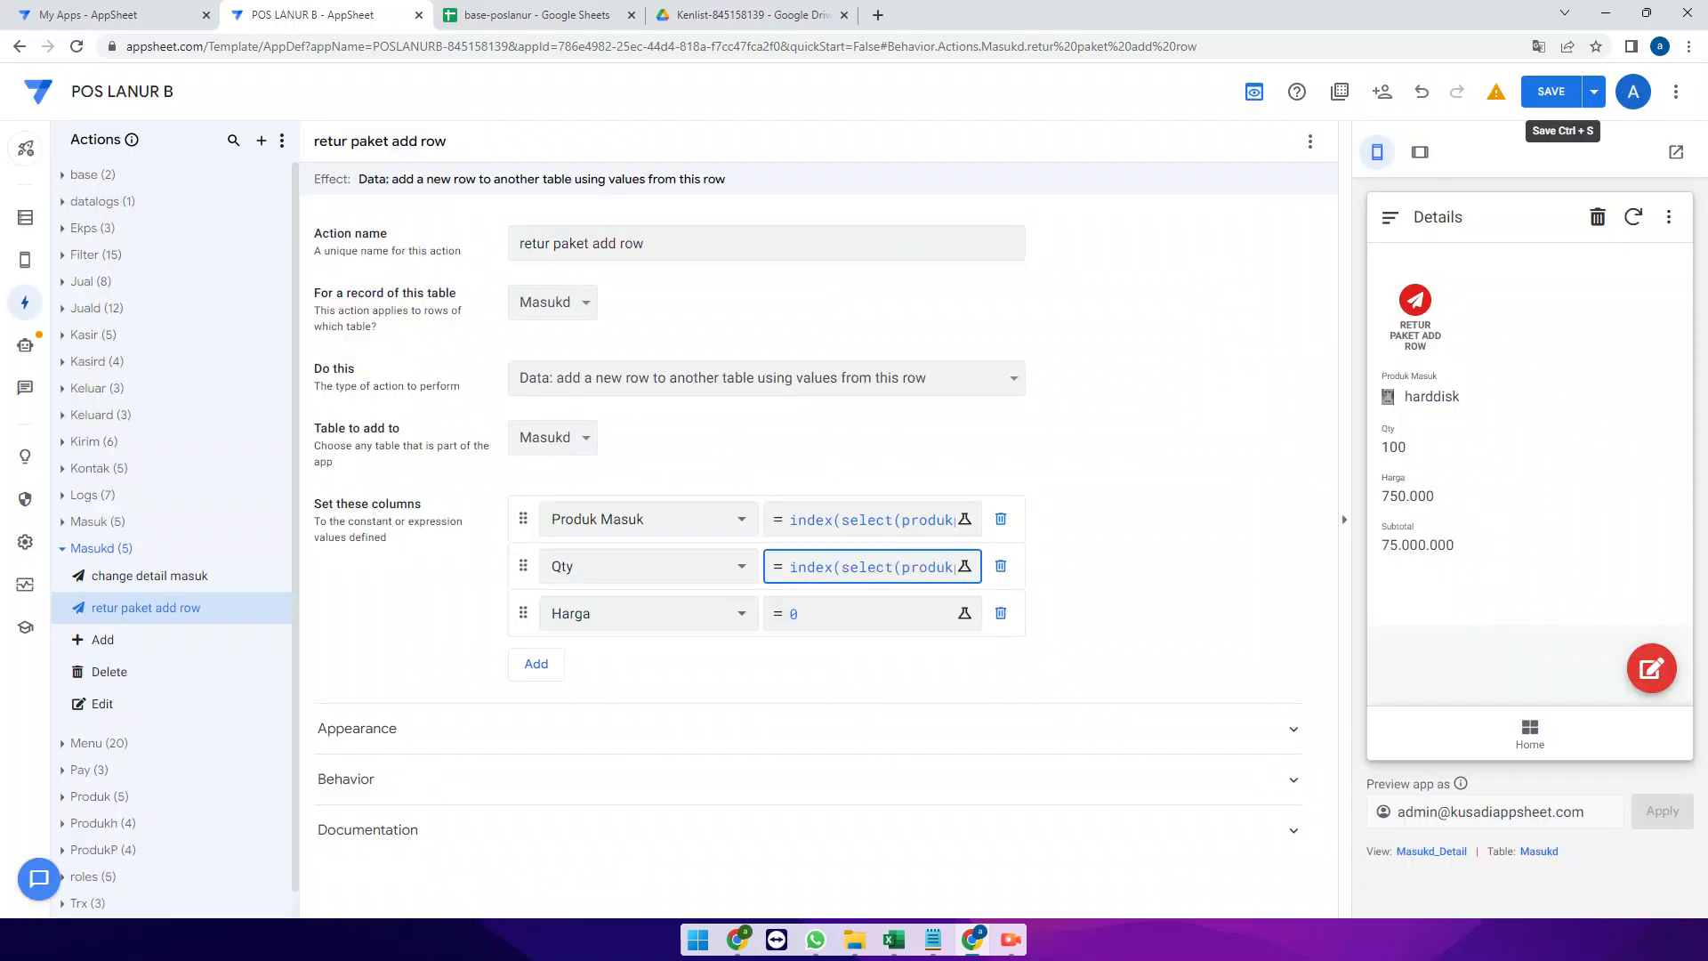
Append *[Qty] to the end of the Qty value expression and save it
{"action": "left_click", "coordinate": [867, 566]}
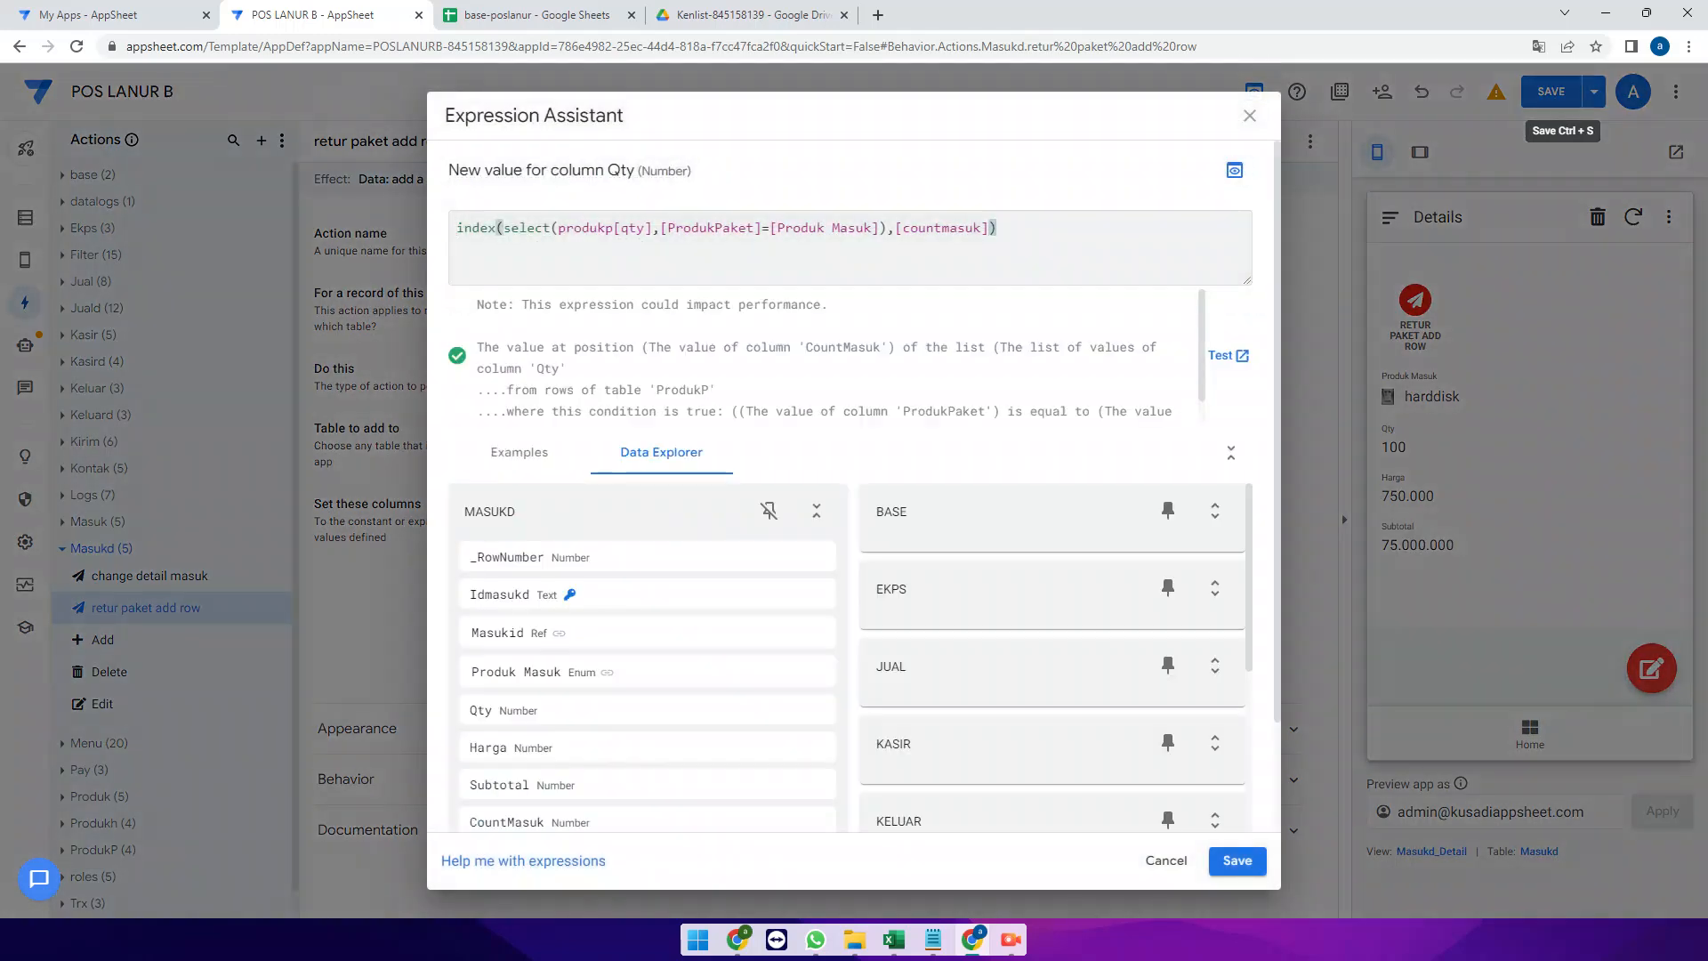
{"action": "type", "text": "*"}
{"action": "left_click", "coordinate": [806, 709]}
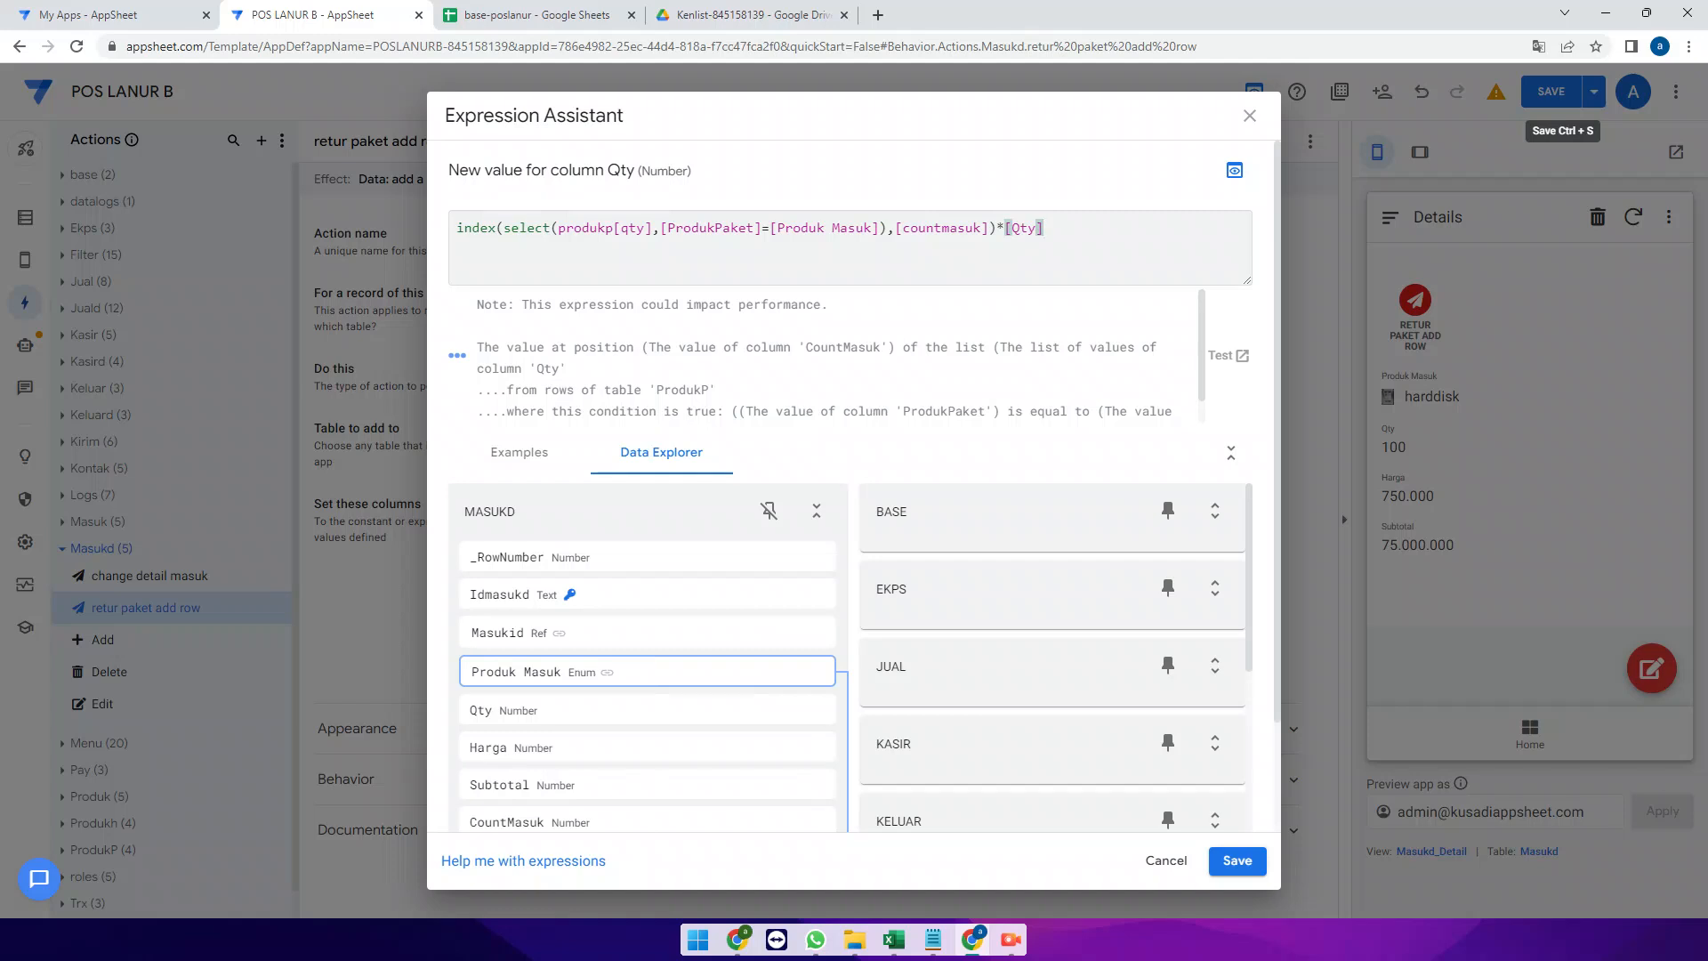
{"action": "left_click", "coordinate": [1237, 860]}
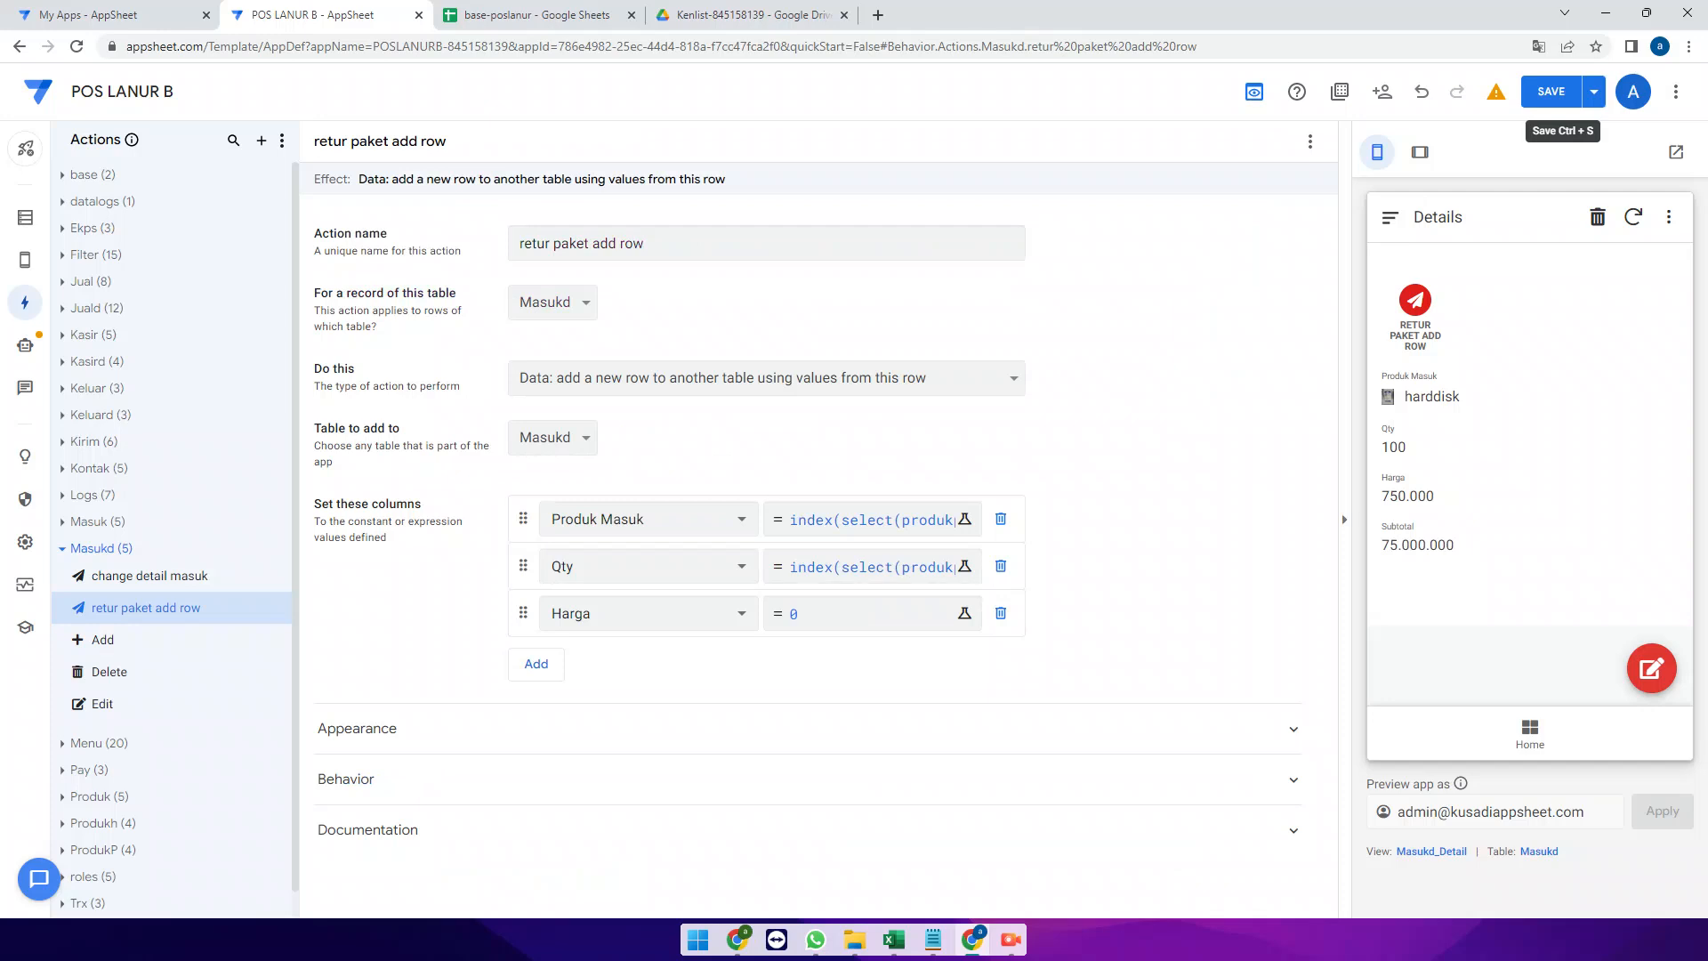
Set the prominence of the "retur paket add row" action to Do not display
{"action": "left_click", "coordinate": [658, 729]}
{"action": "scroll", "coordinate": [658, 728], "scroll_direction": "down", "scroll_amount": 4}
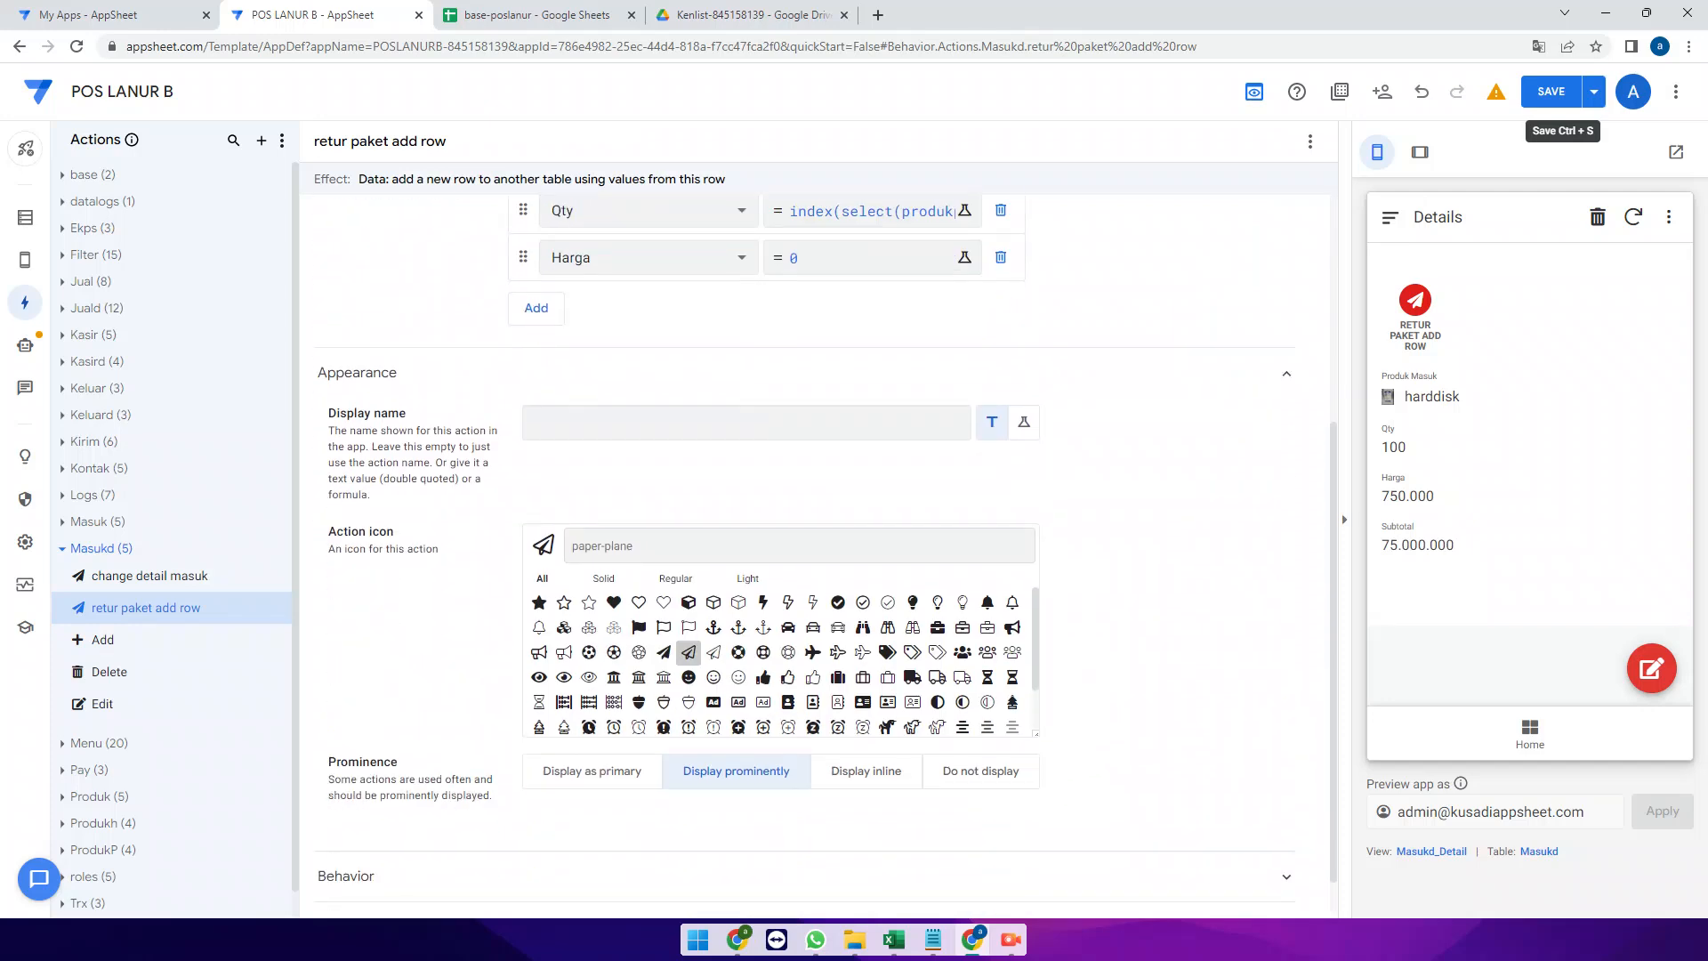
{"action": "left_click", "coordinate": [980, 771]}
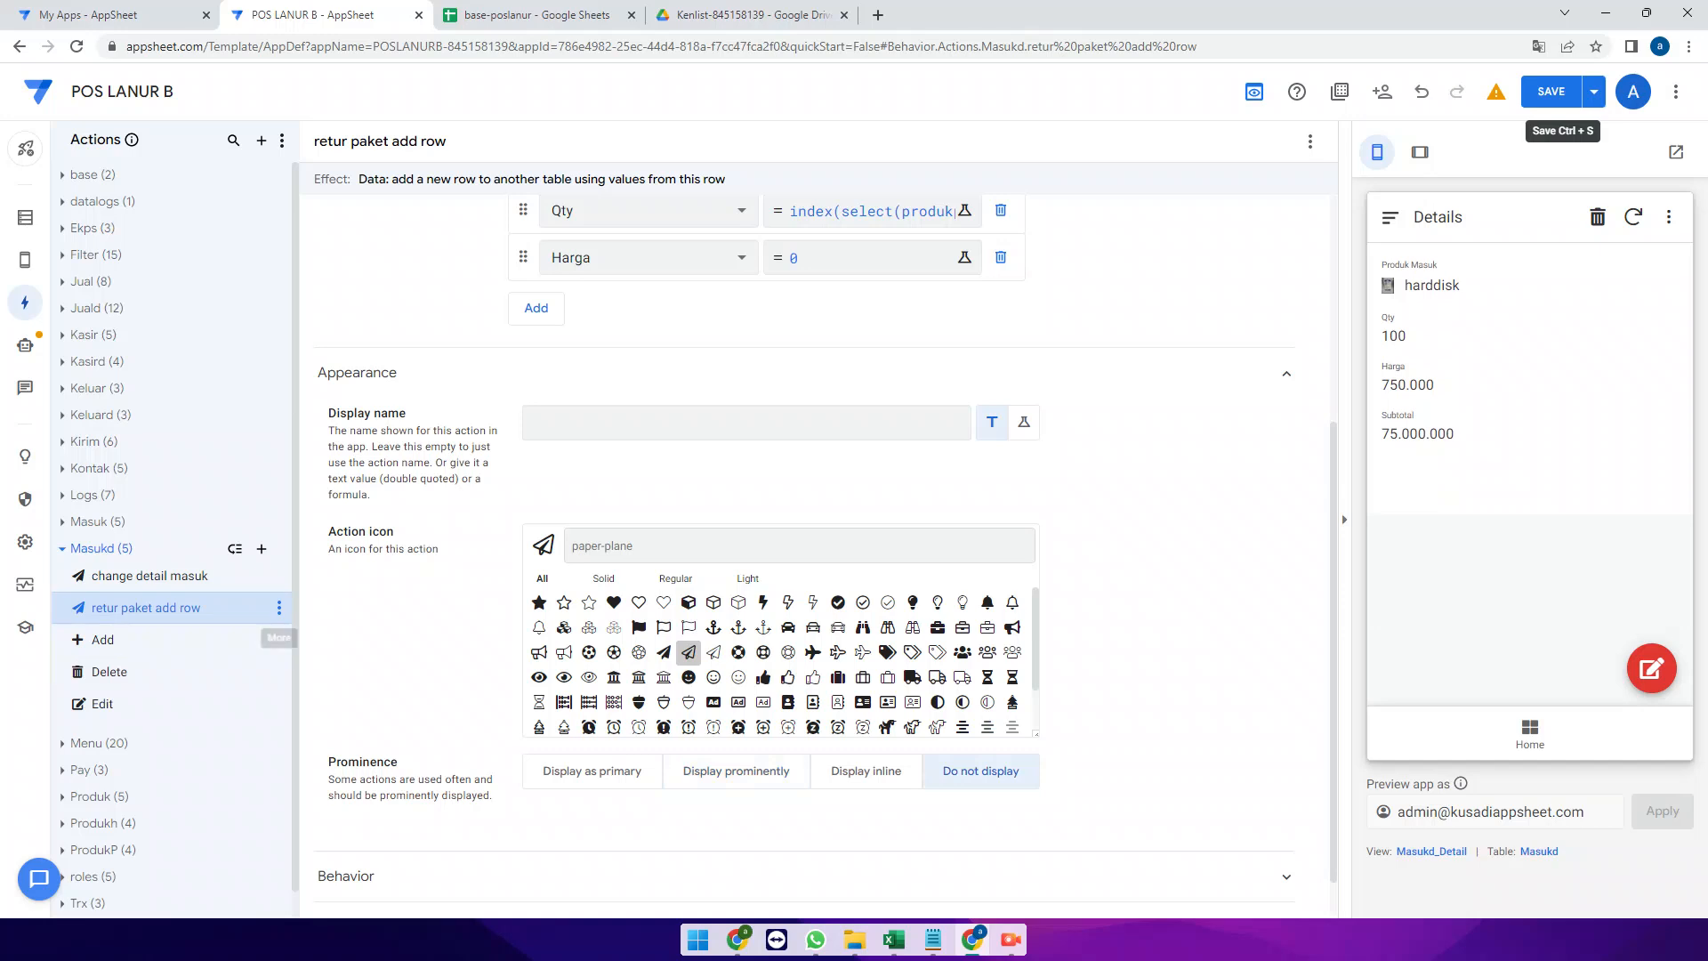
Create a new action for the Masukd table and name it "retur paket count"
{"action": "left_click", "coordinate": [260, 548]}
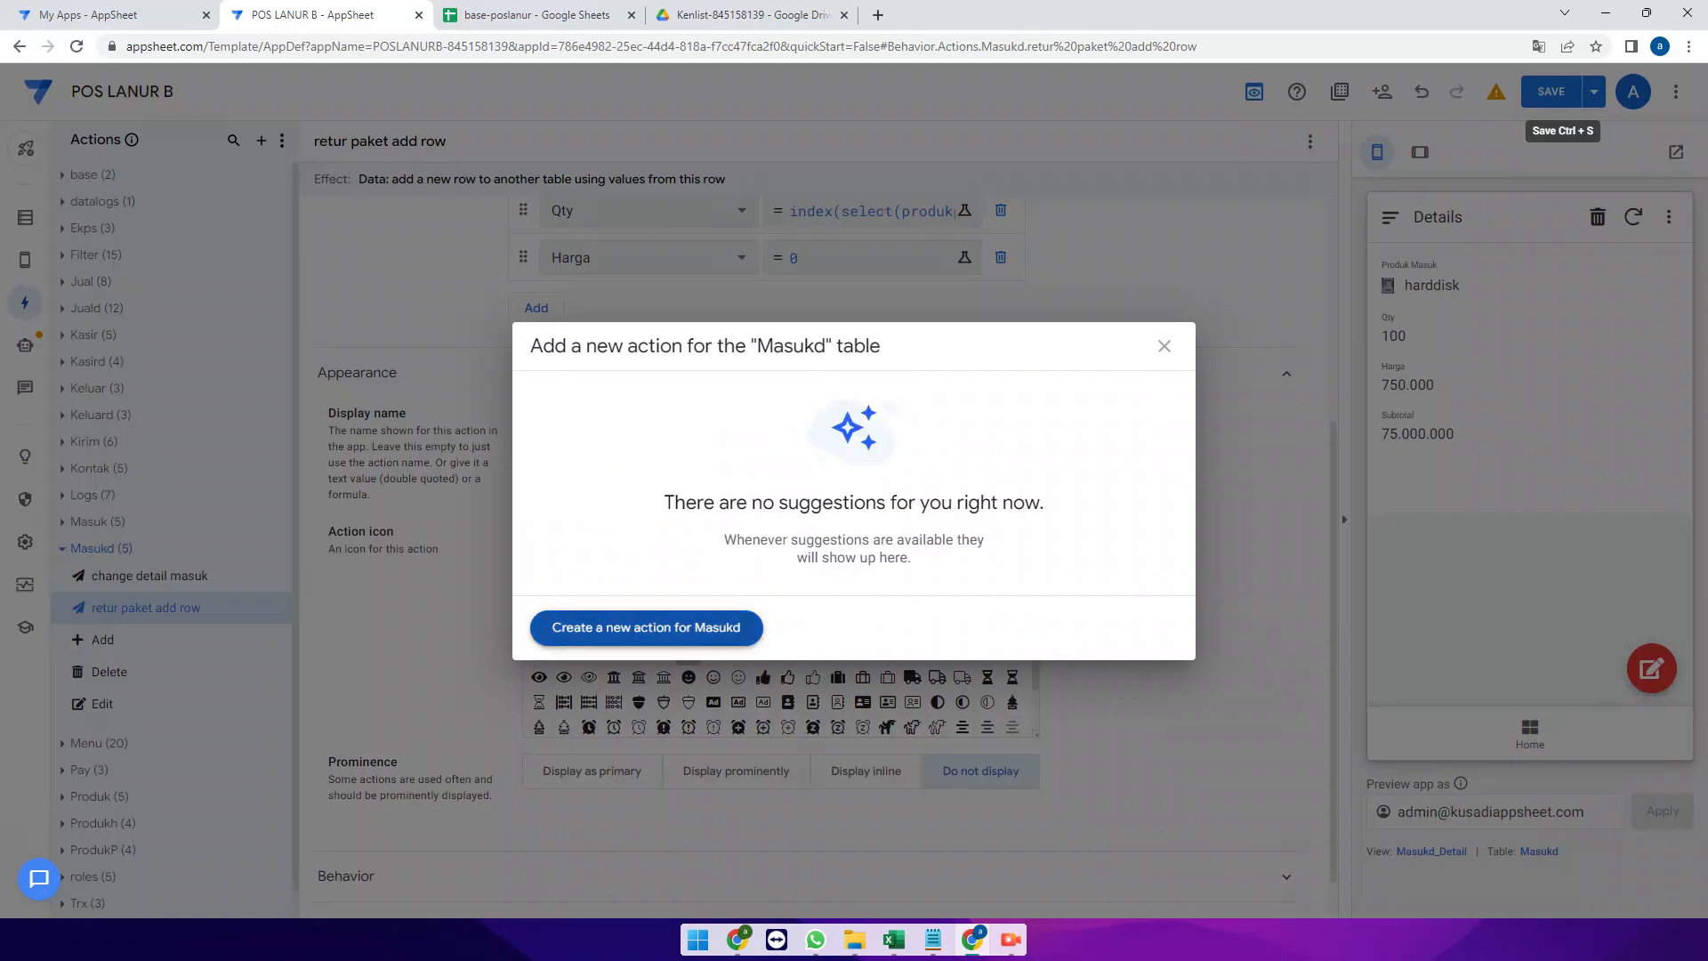
{"action": "left_click", "coordinate": [680, 628]}
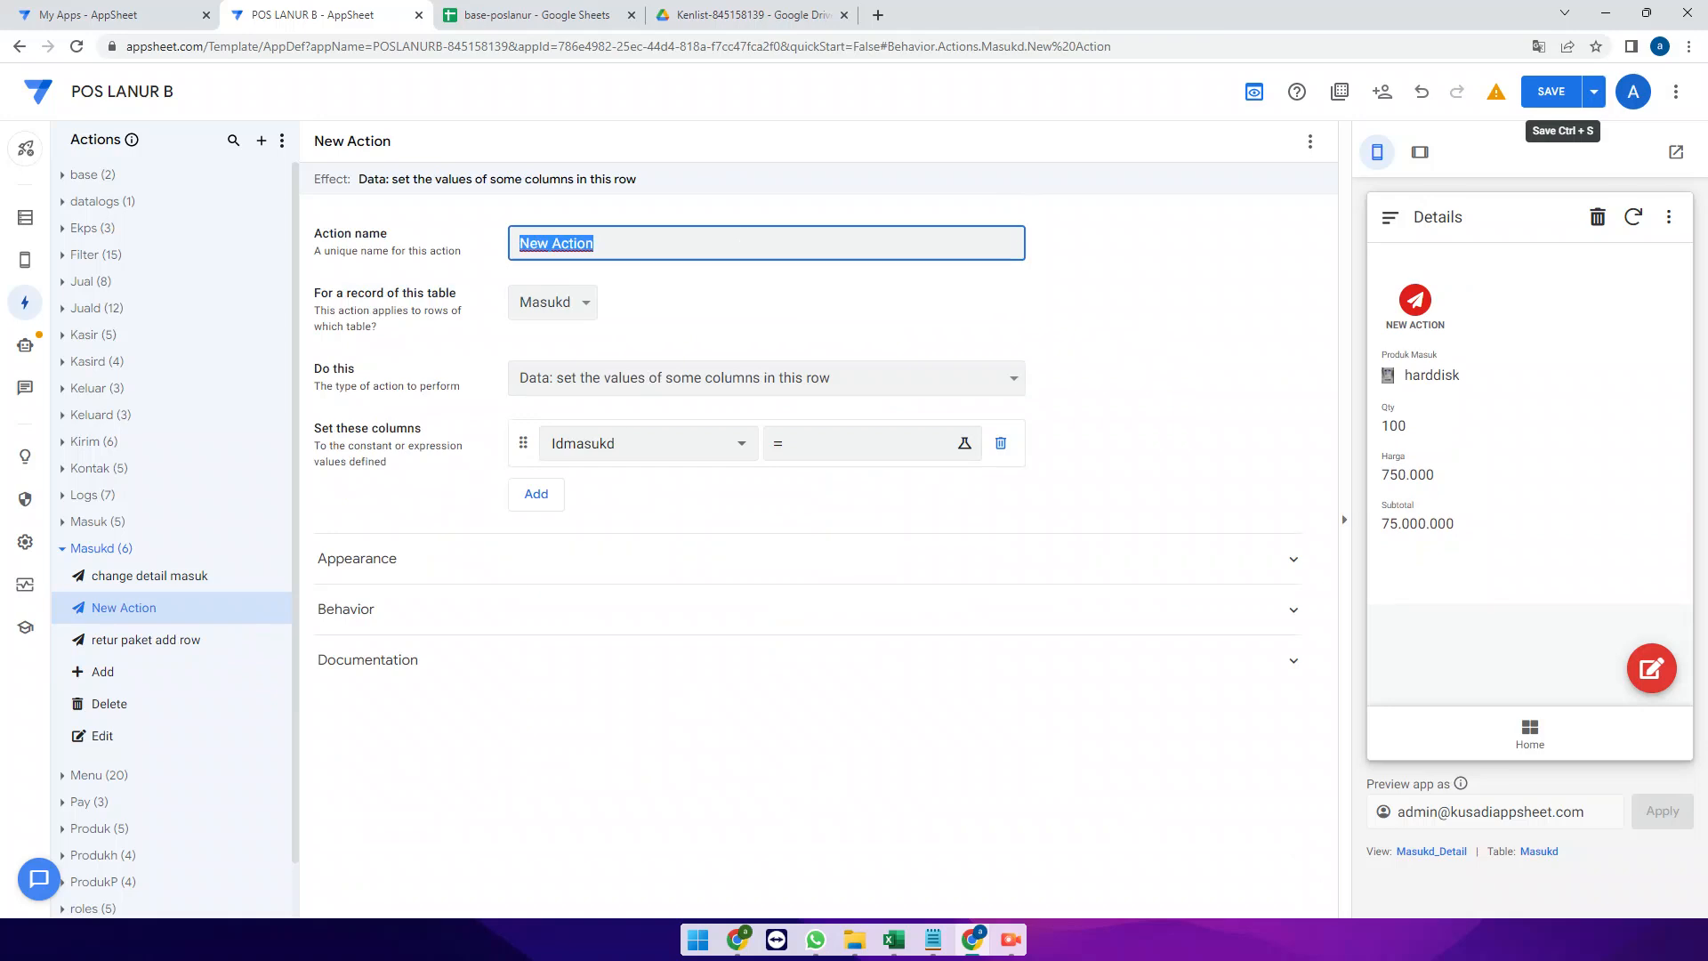
{"action": "type", "text": "retur pak"}
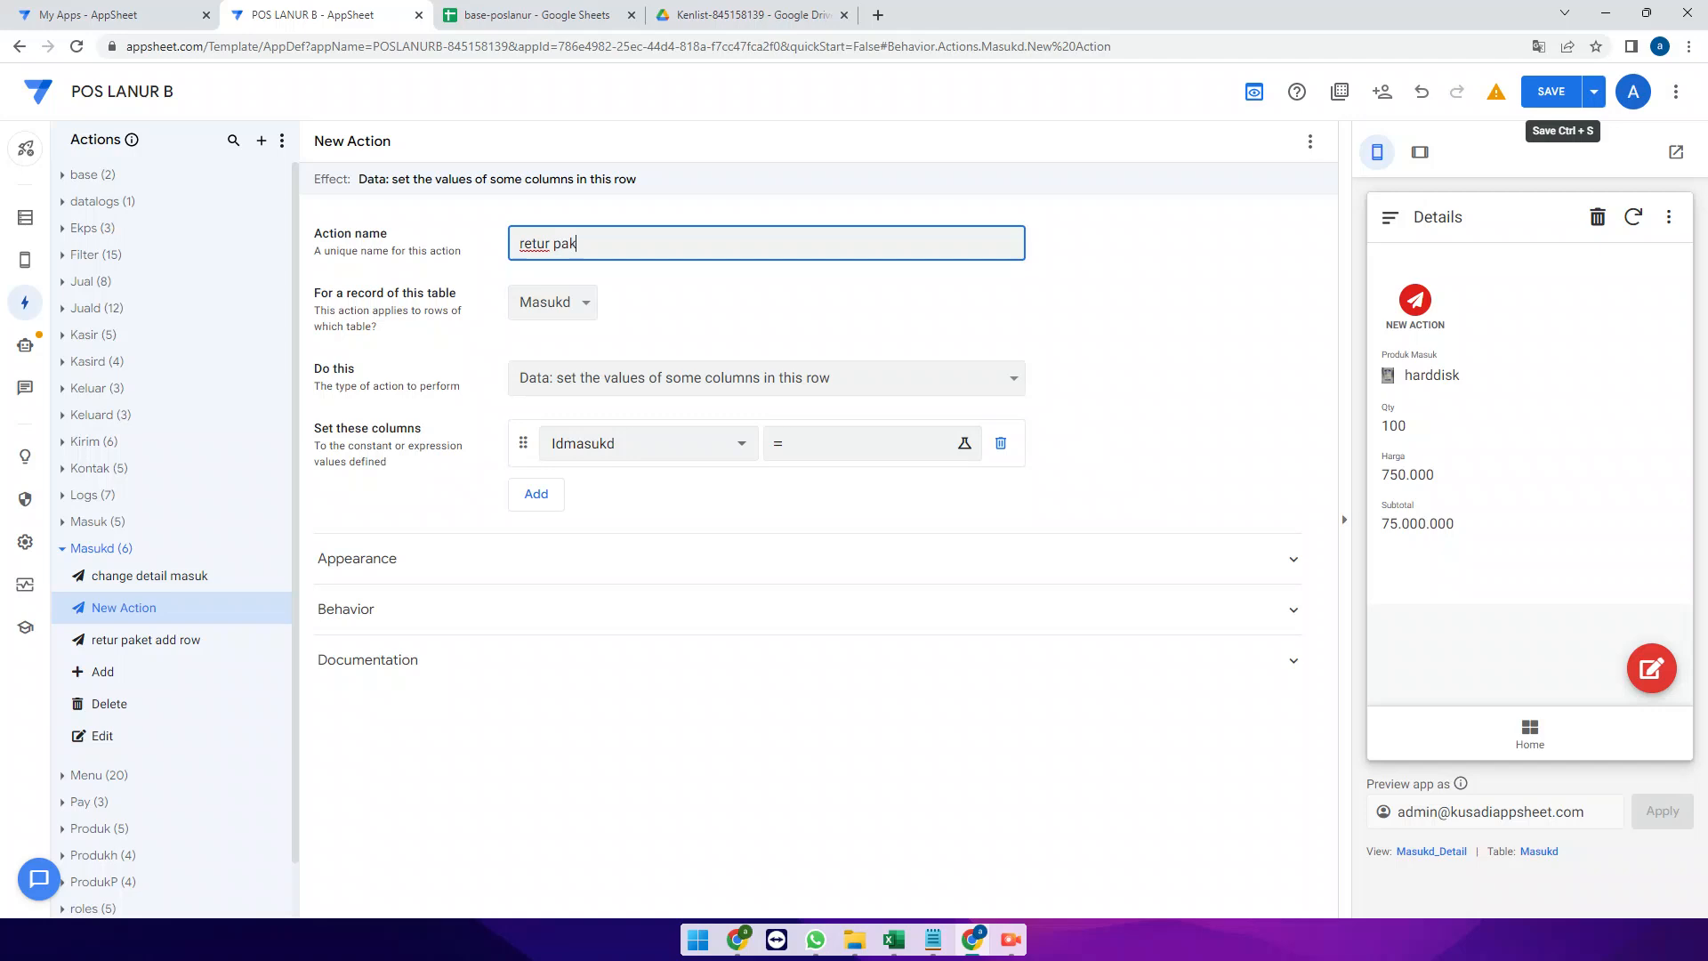
{"action": "type", "text": "et count"}
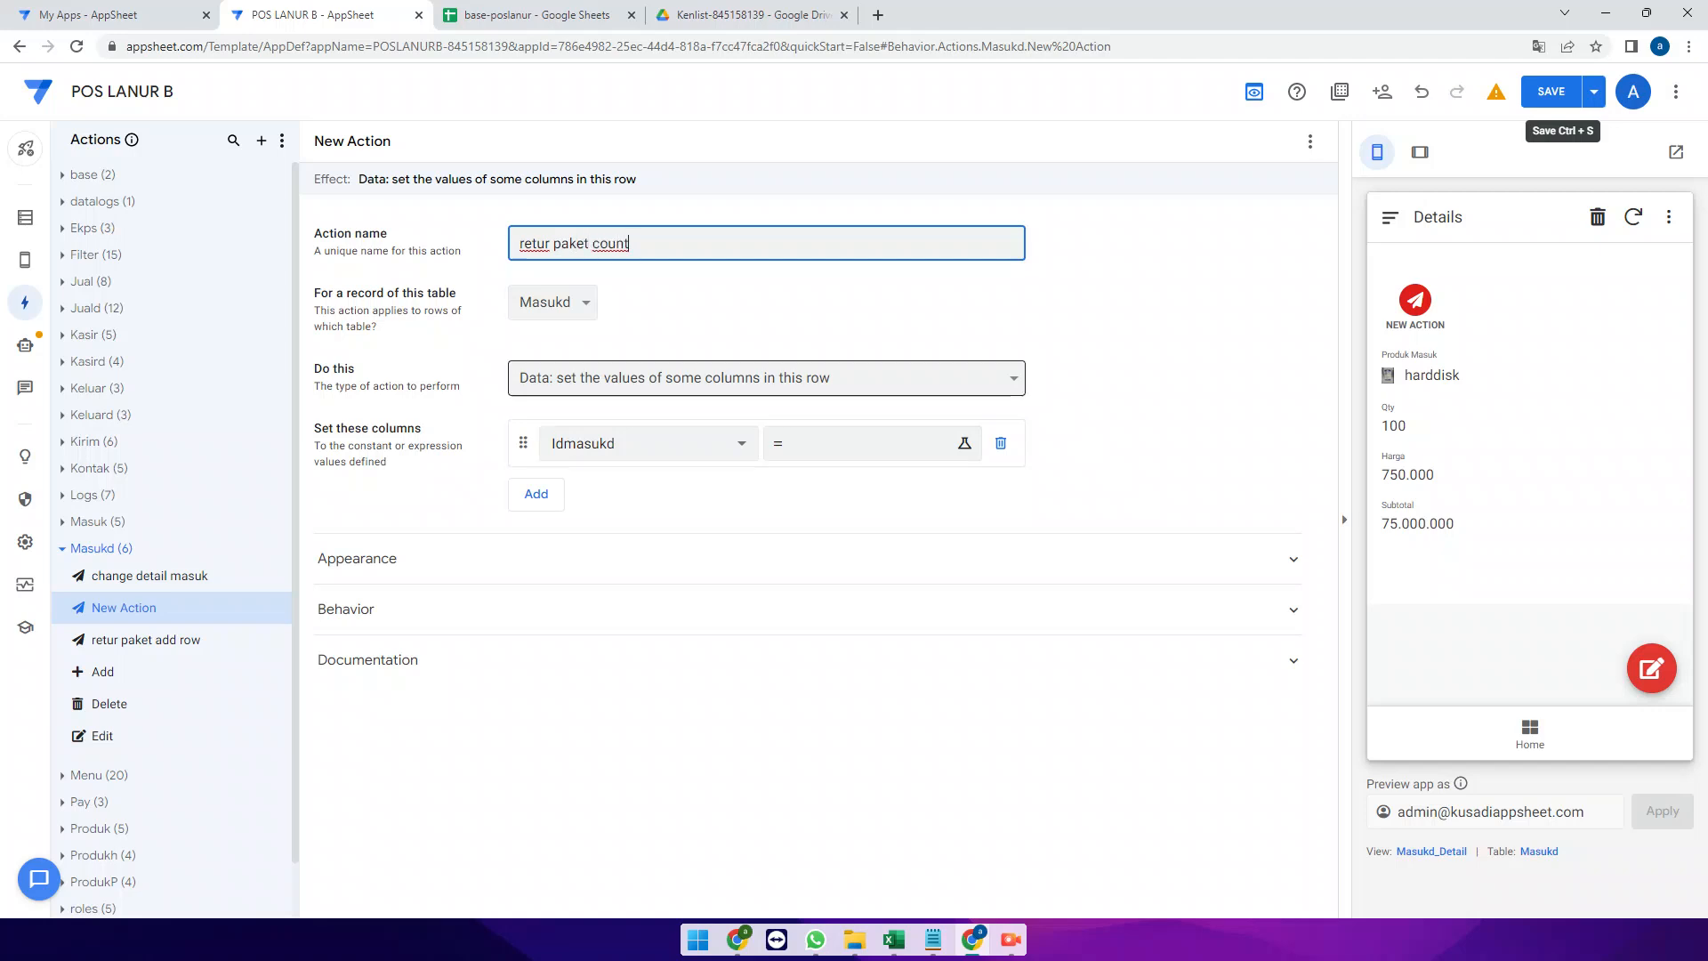
Make the "retur paket count" action set the CountMasuk column to [CountMasuk]-1
{"action": "left_click", "coordinate": [648, 443]}
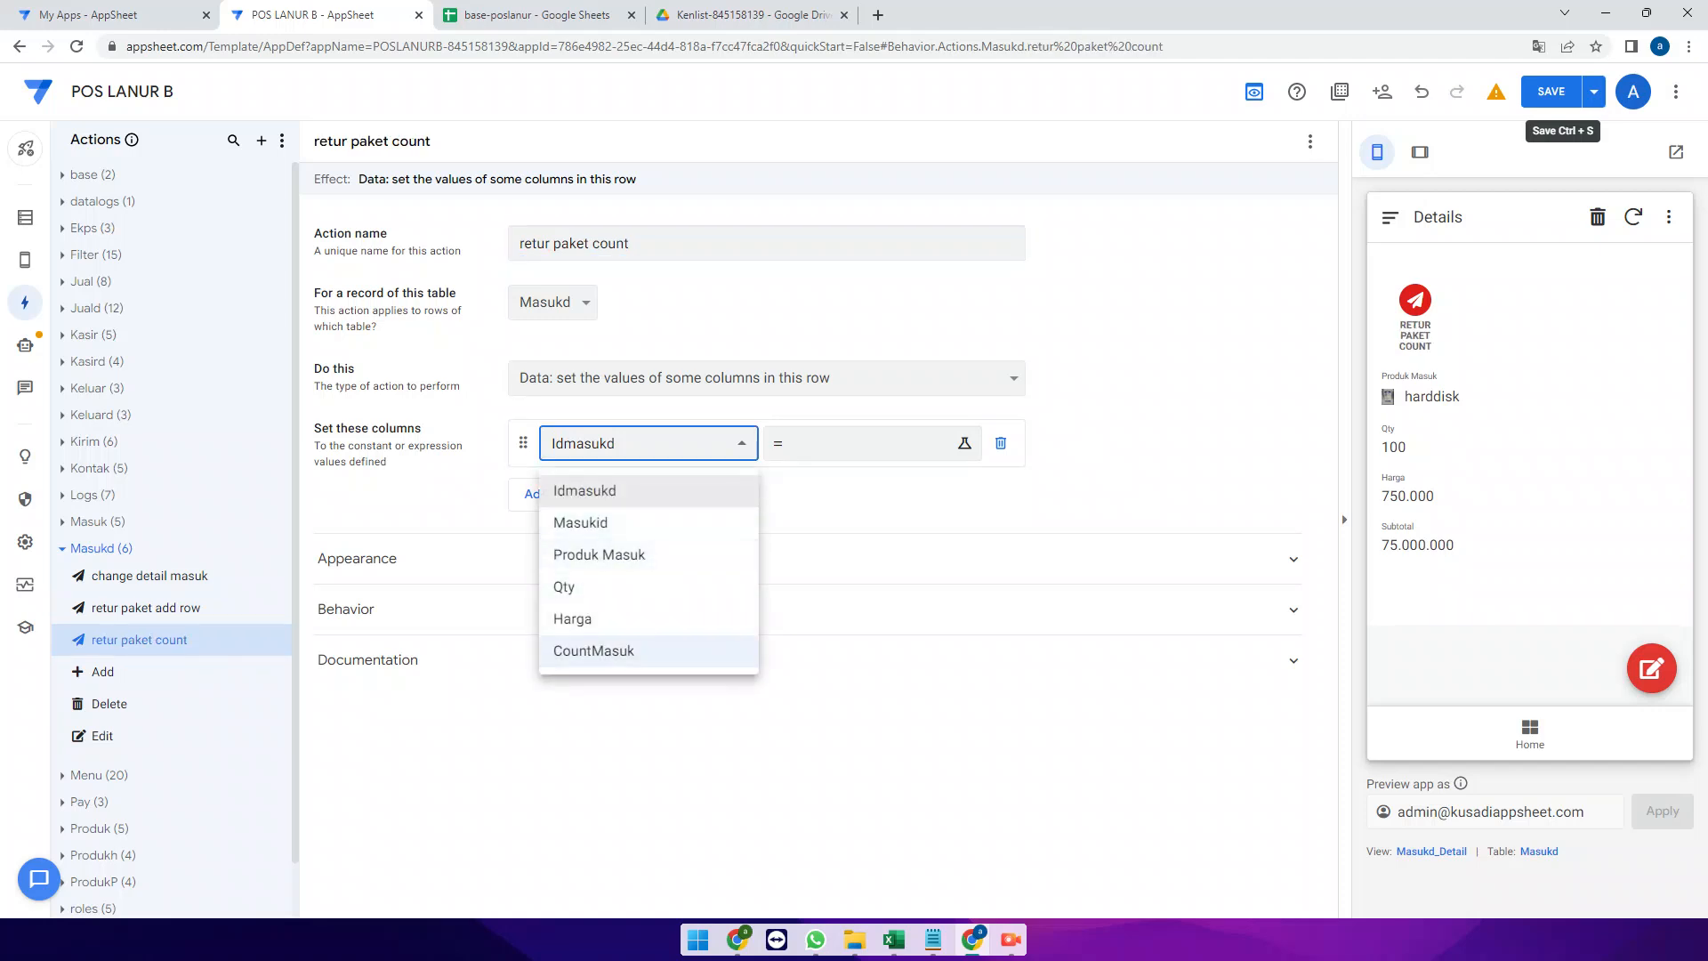
{"action": "left_click", "coordinate": [592, 641]}
{"action": "left_click", "coordinate": [863, 443]}
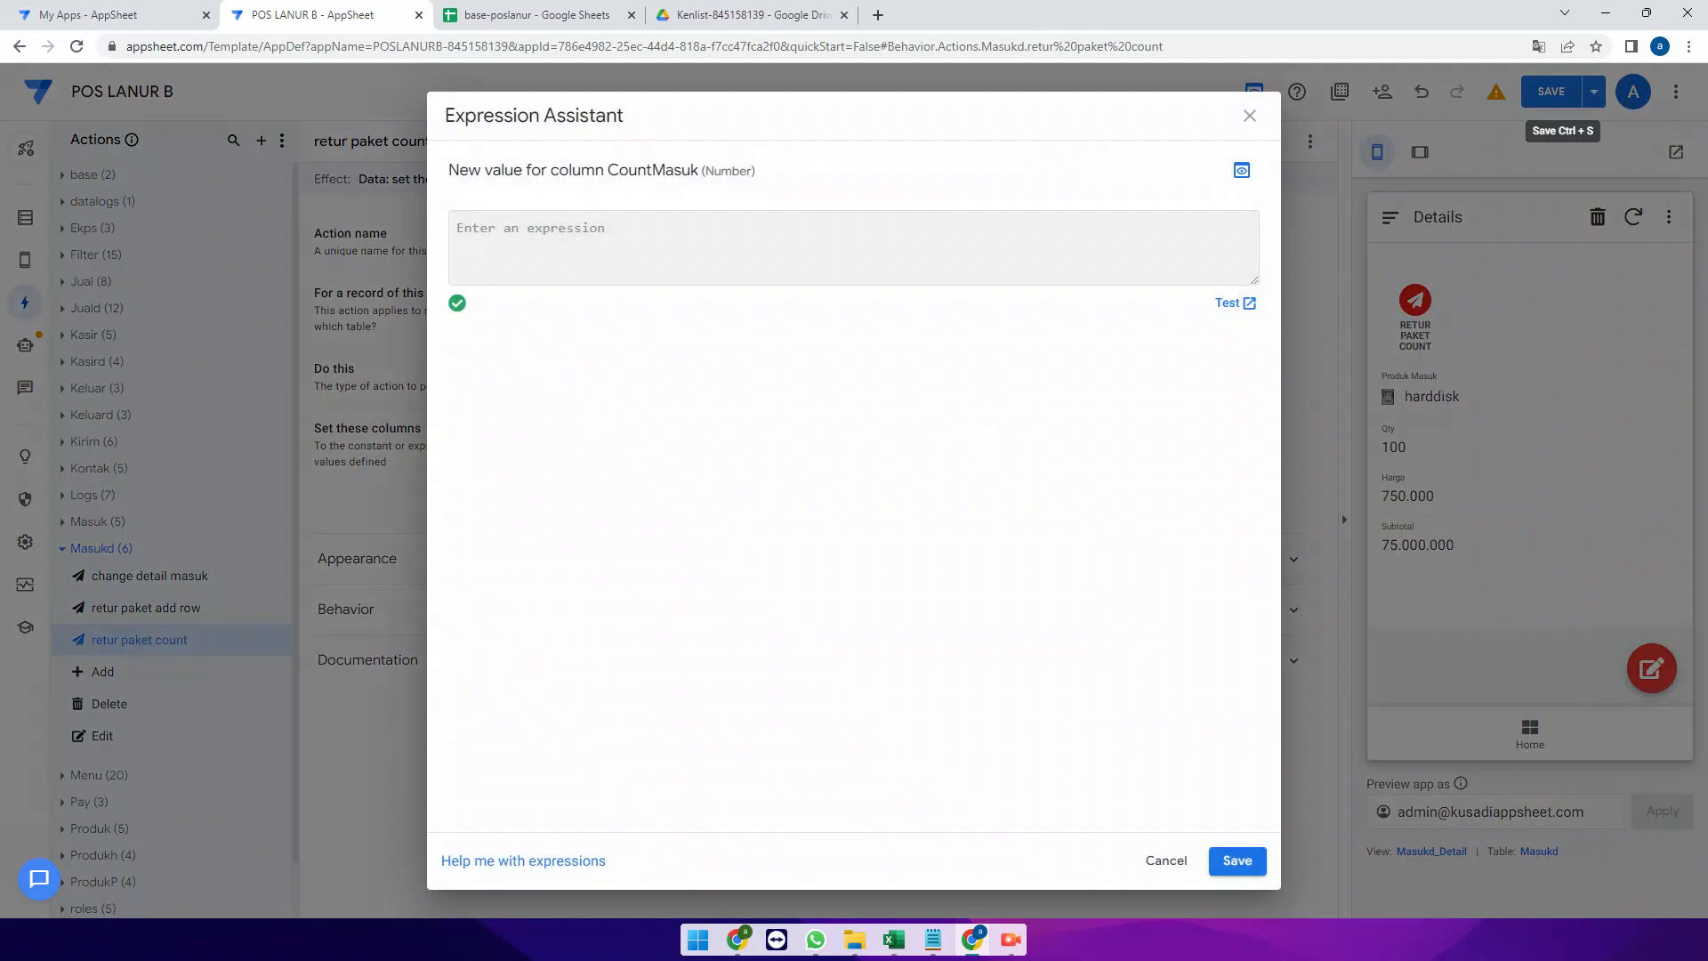
{"action": "left_click", "coordinate": [807, 715]}
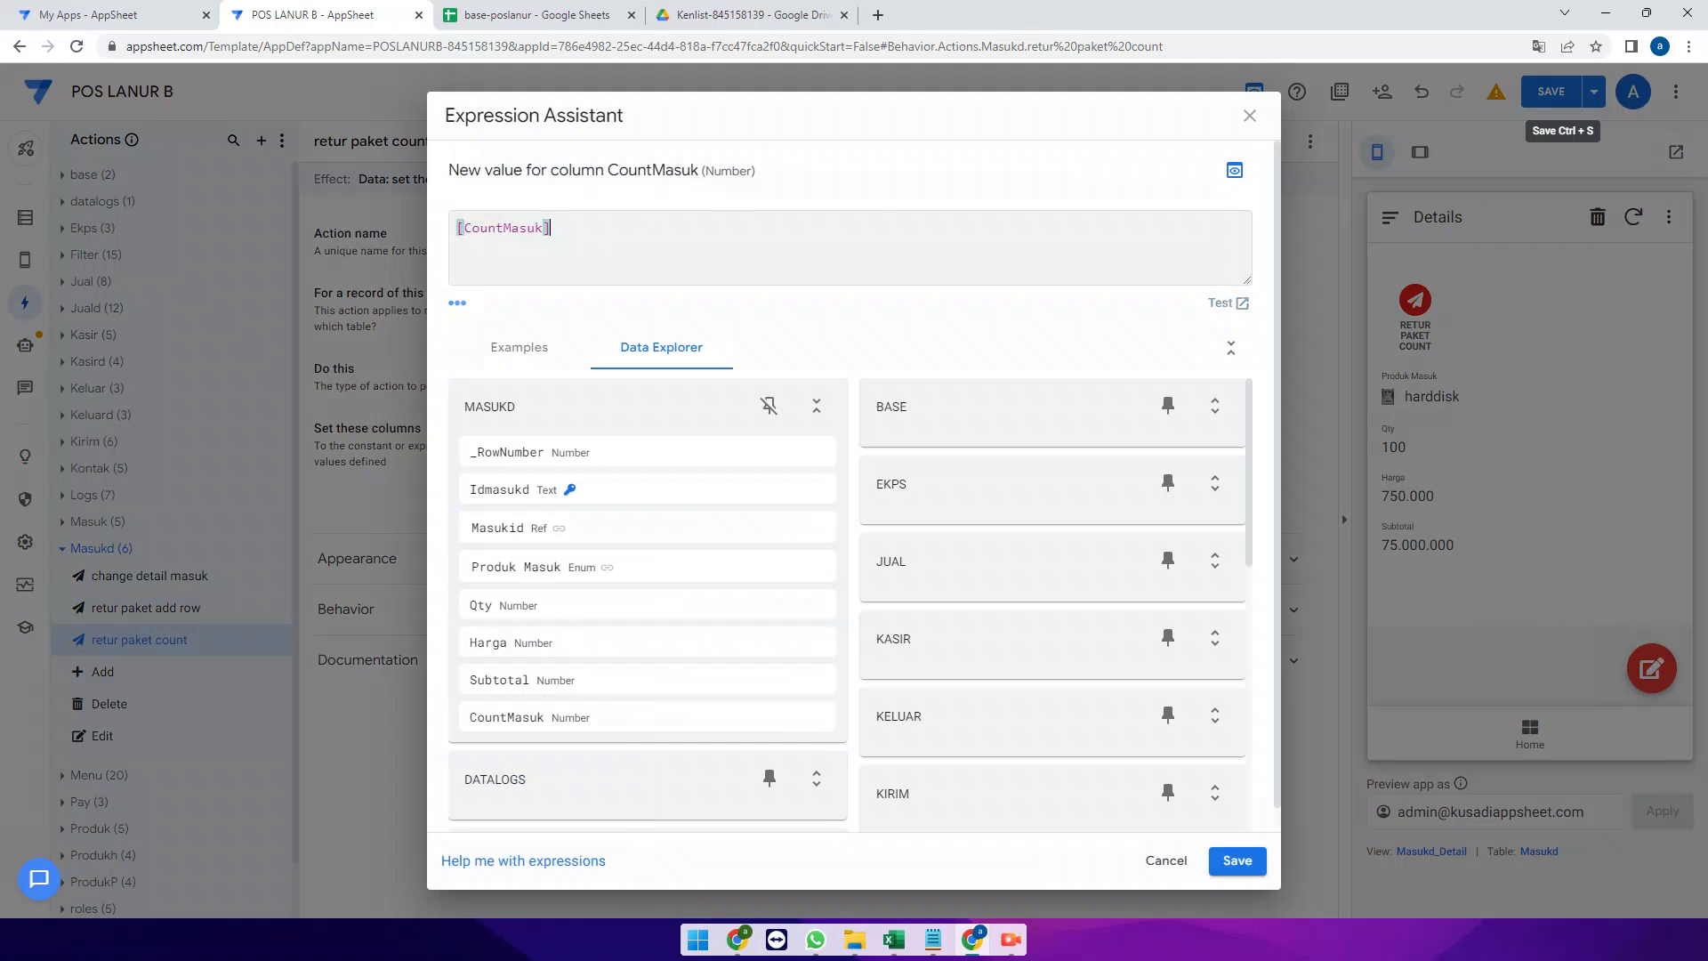
{"action": "type", "text": "-1"}
{"action": "left_click", "coordinate": [1237, 860]}
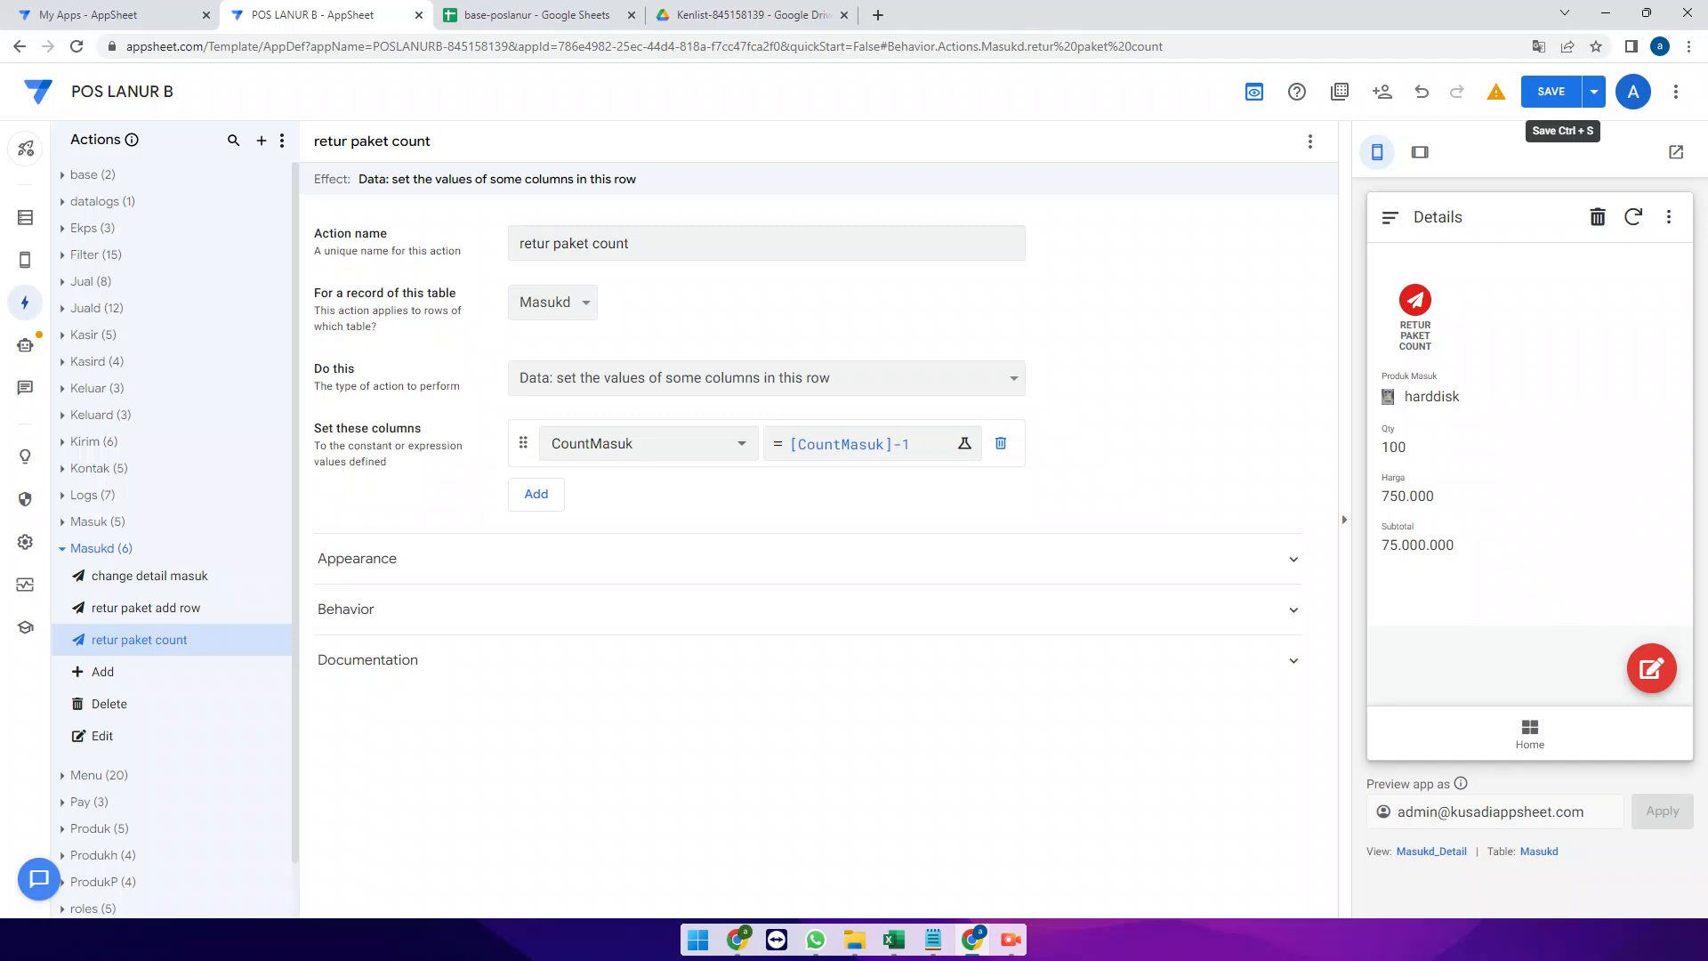
Set the prominence of the "retur paket count" action to Do not display
{"action": "left_click", "coordinate": [358, 558]}
{"action": "scroll", "coordinate": [767, 559], "scroll_direction": "down", "scroll_amount": 3}
{"action": "left_click", "coordinate": [980, 720]}
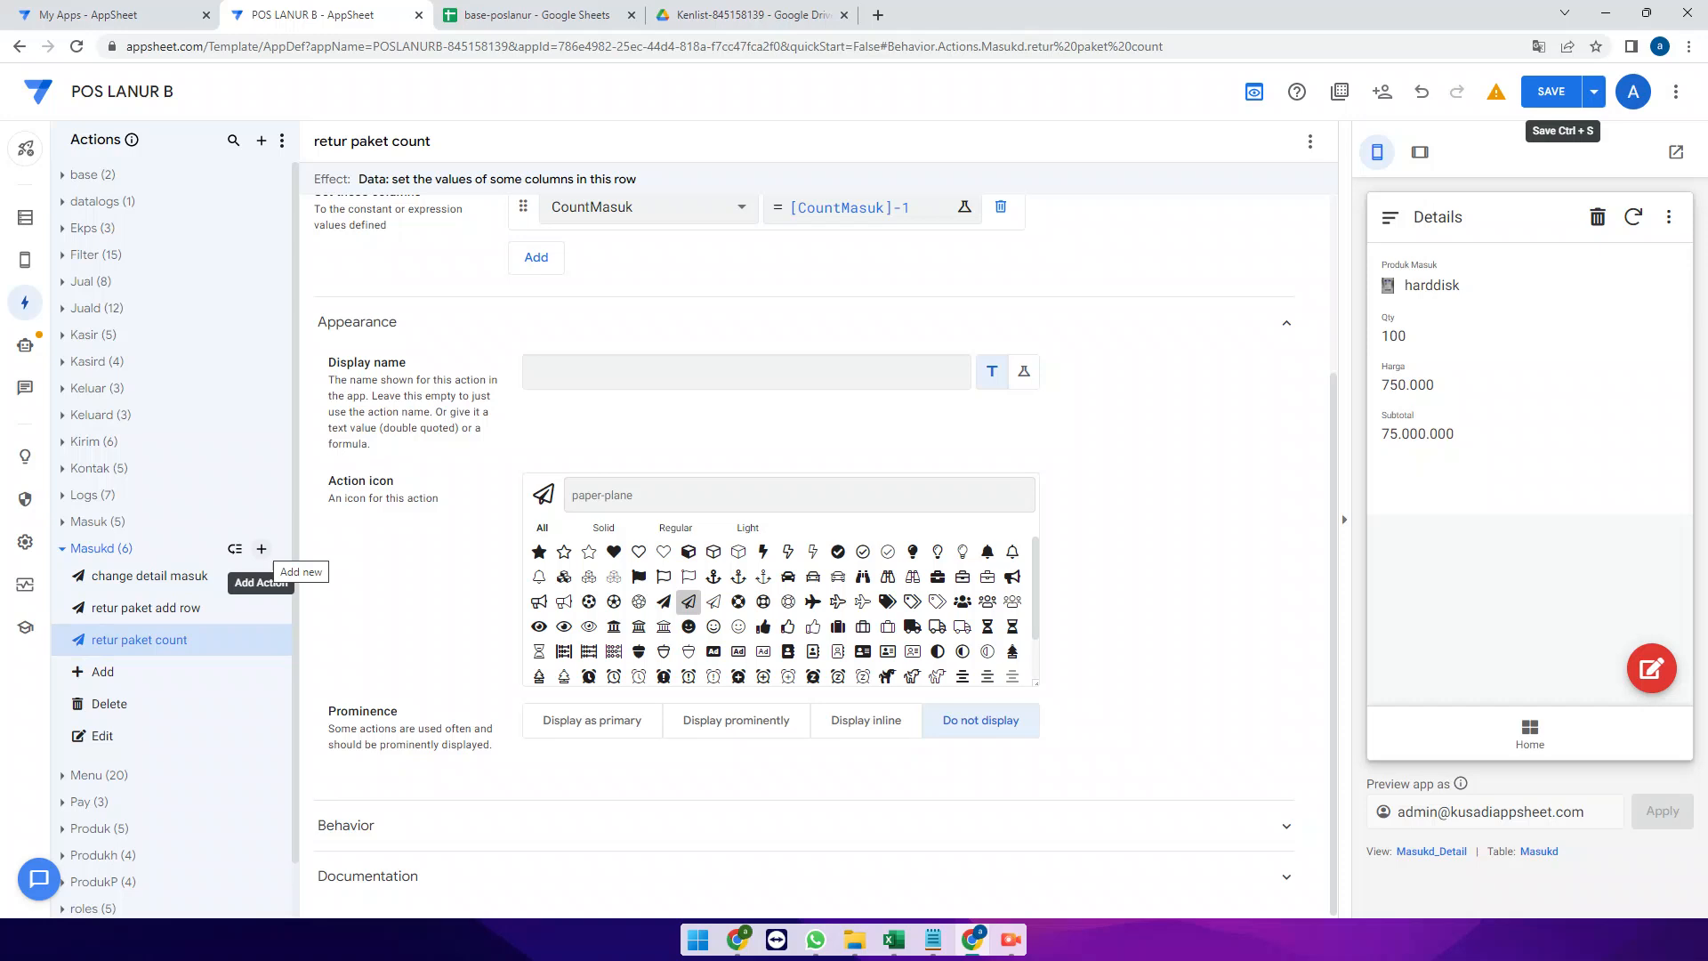
Create another new action for the Masukd table and name it "retur paket loop"
{"action": "left_click", "coordinate": [261, 548]}
{"action": "left_click", "coordinate": [647, 627]}
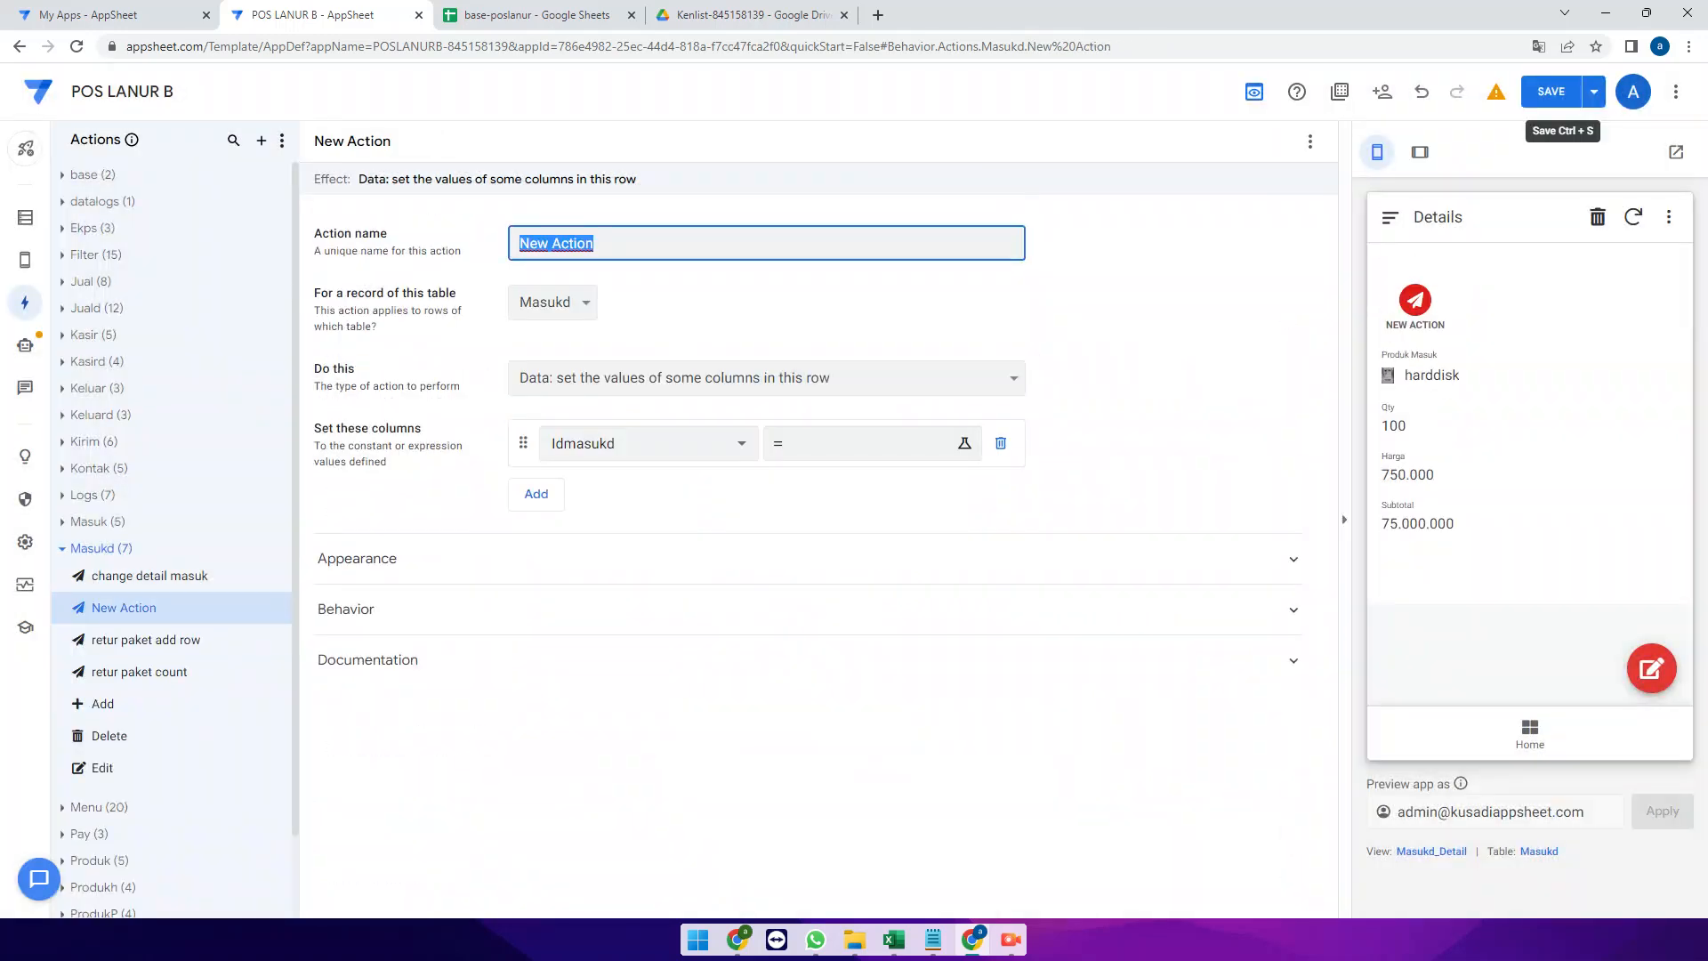
{"action": "type", "text": "retur paket loop"}
{"action": "key", "text": "Tab"}
{"action": "key", "text": "Tab"}
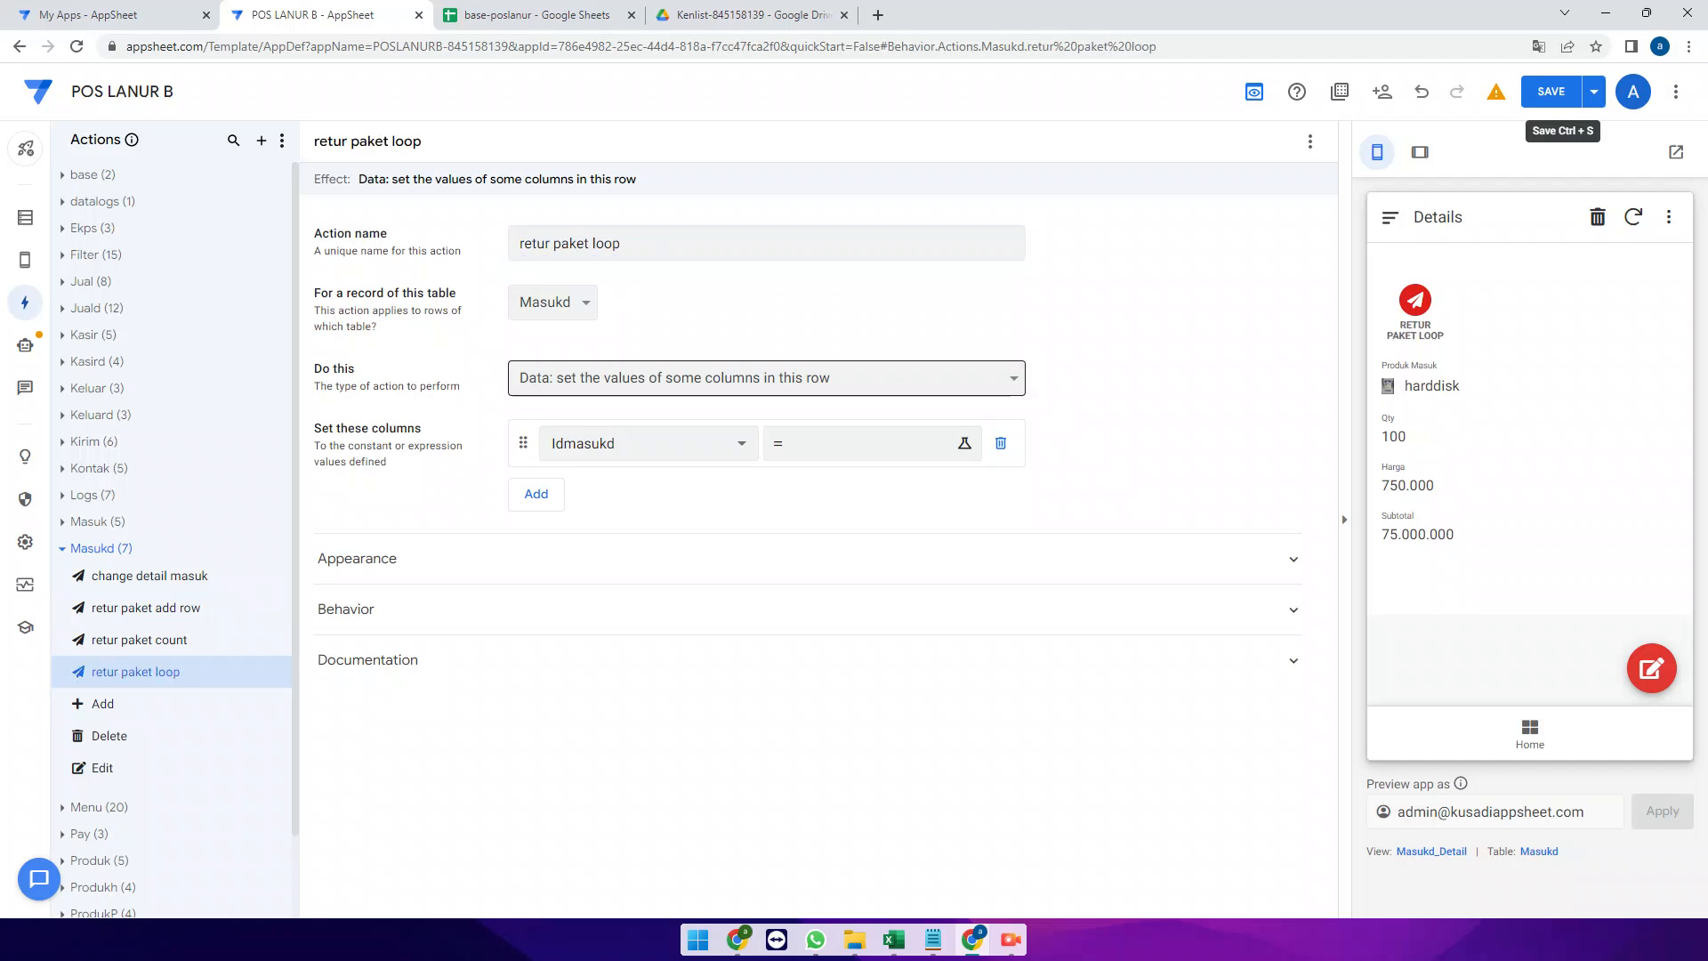
Make the "retur paket loop" action execute an action on a set of rows, with Masukd as the referenced table
{"action": "left_click", "coordinate": [614, 378]}
{"action": "left_click", "coordinate": [605, 568]}
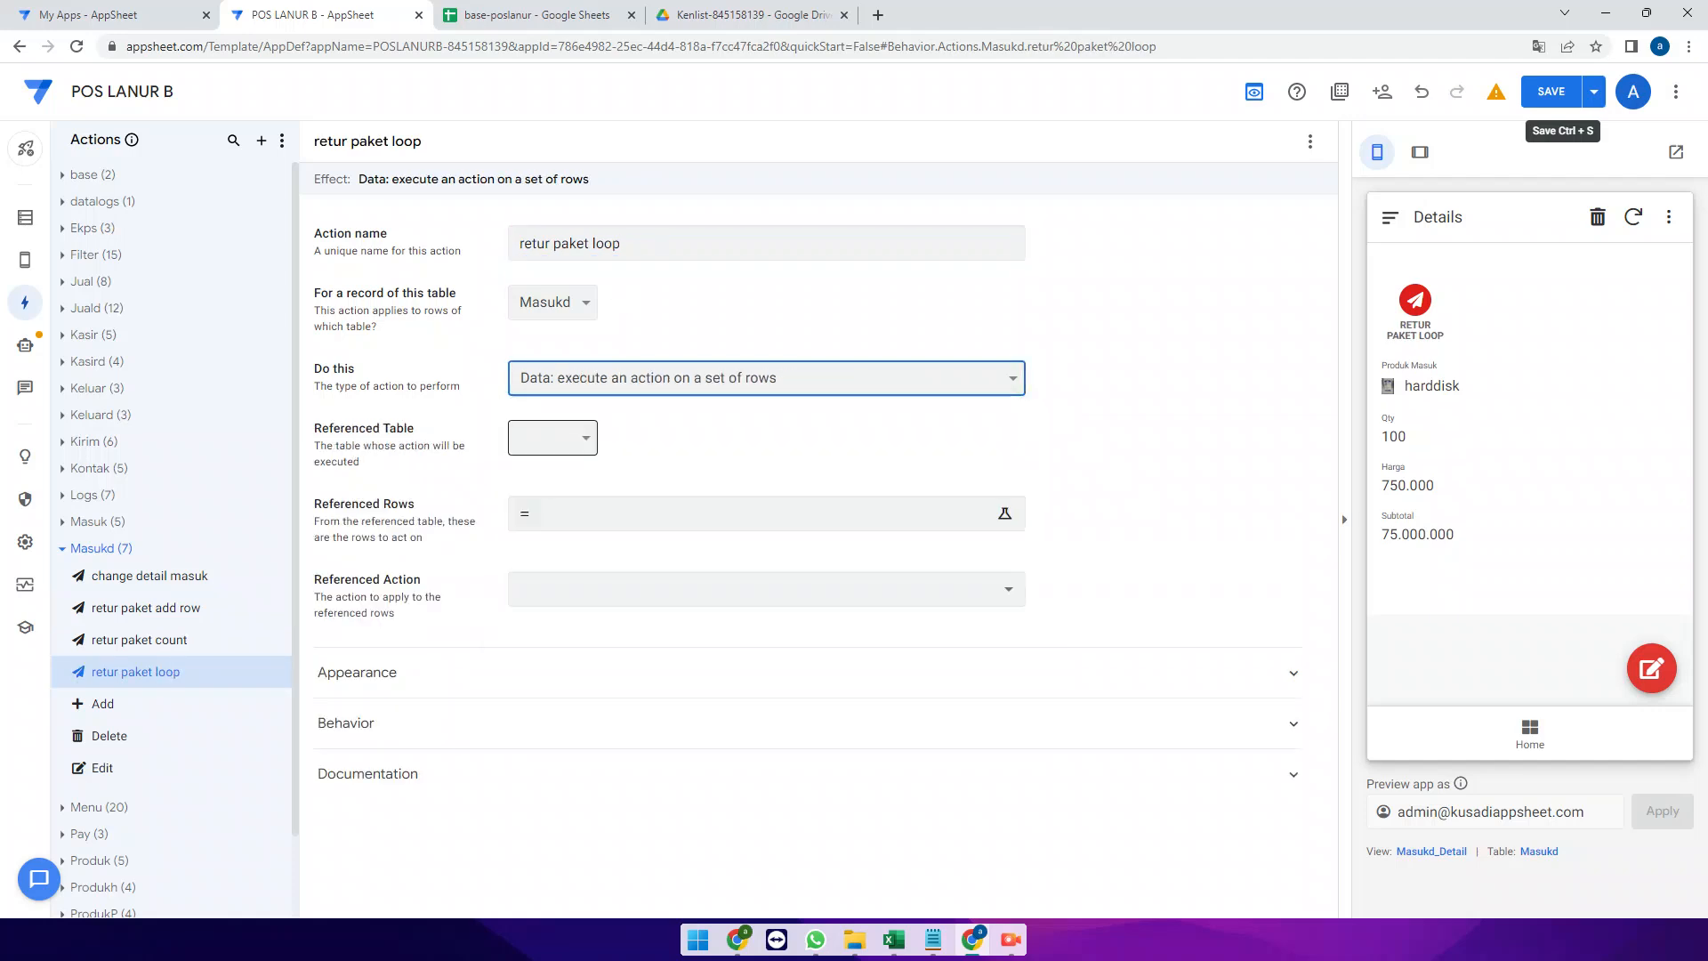
{"action": "left_click", "coordinate": [553, 438]}
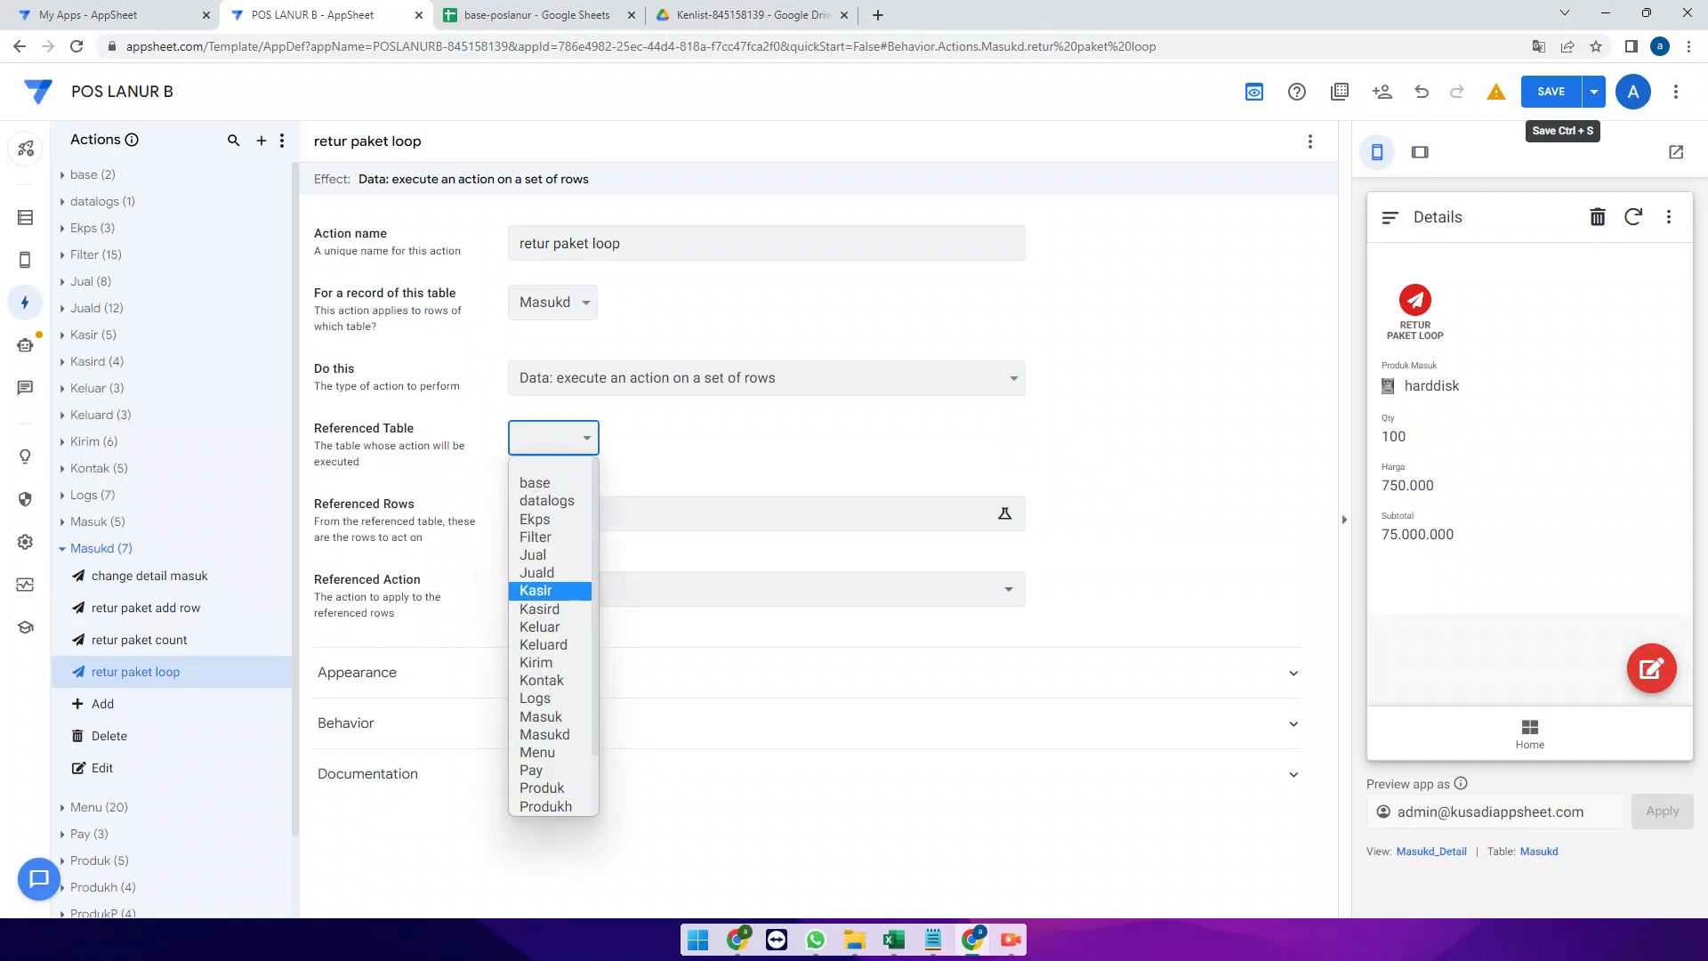
{"action": "key", "text": "Down"}
{"action": "key", "text": "Down"}
{"action": "key", "text": "Down"}
{"action": "key", "text": "Down"}
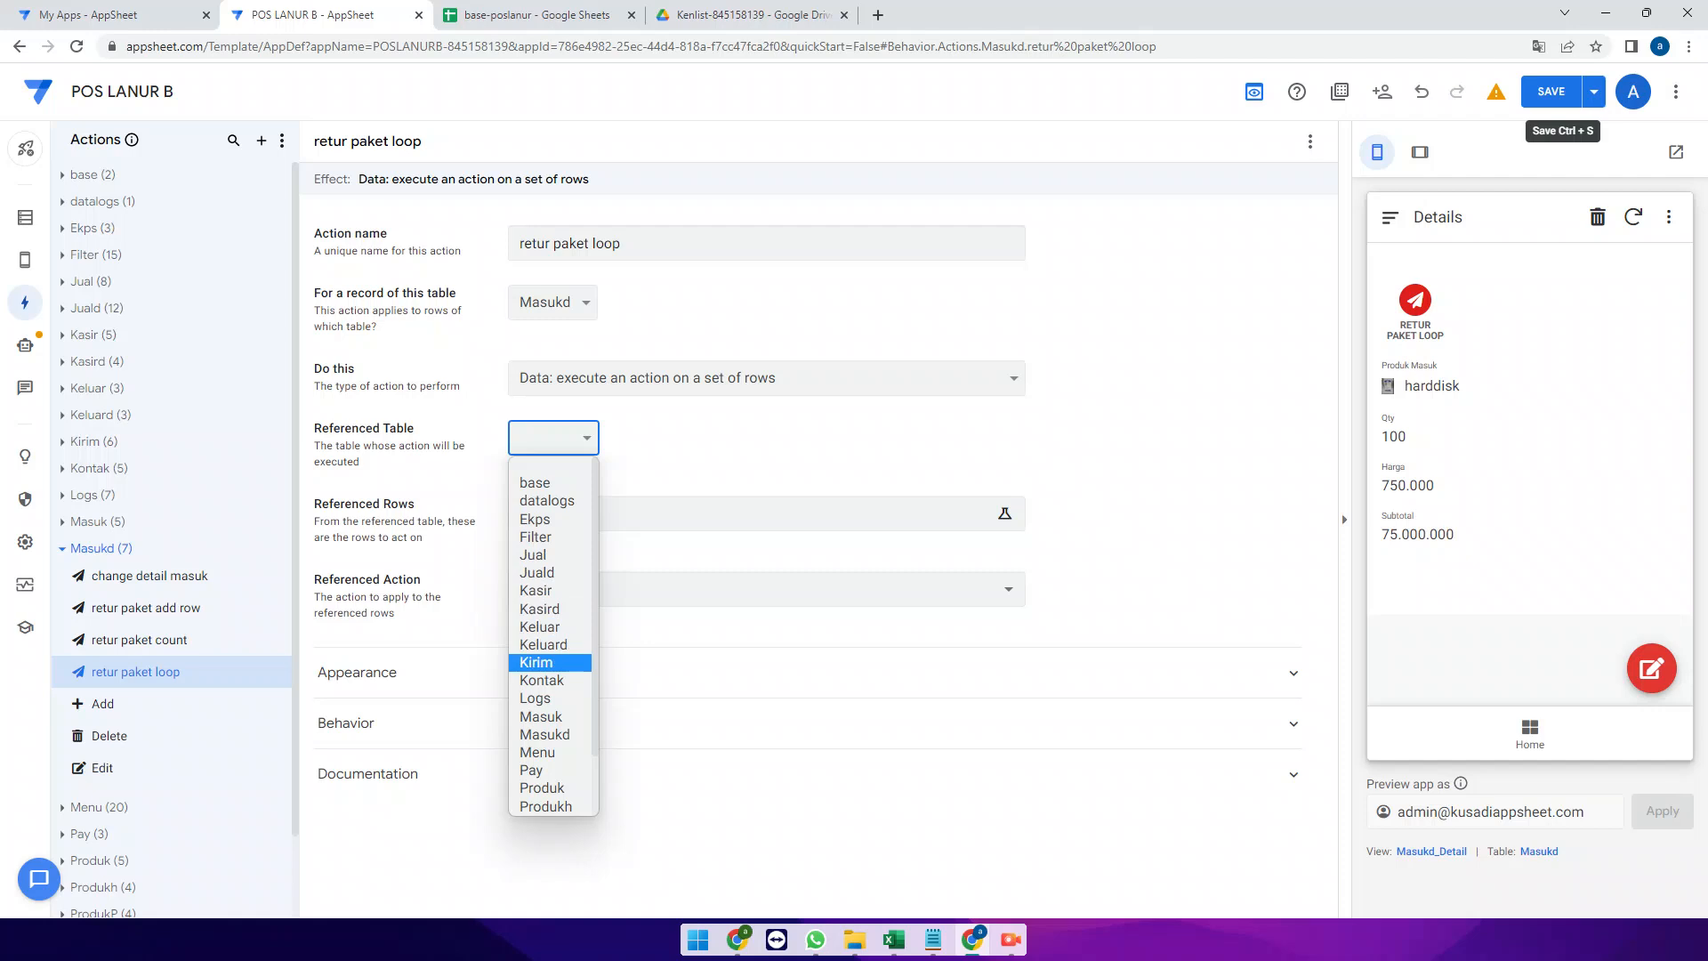
{"action": "key", "text": "Down"}
{"action": "key", "text": "Return"}
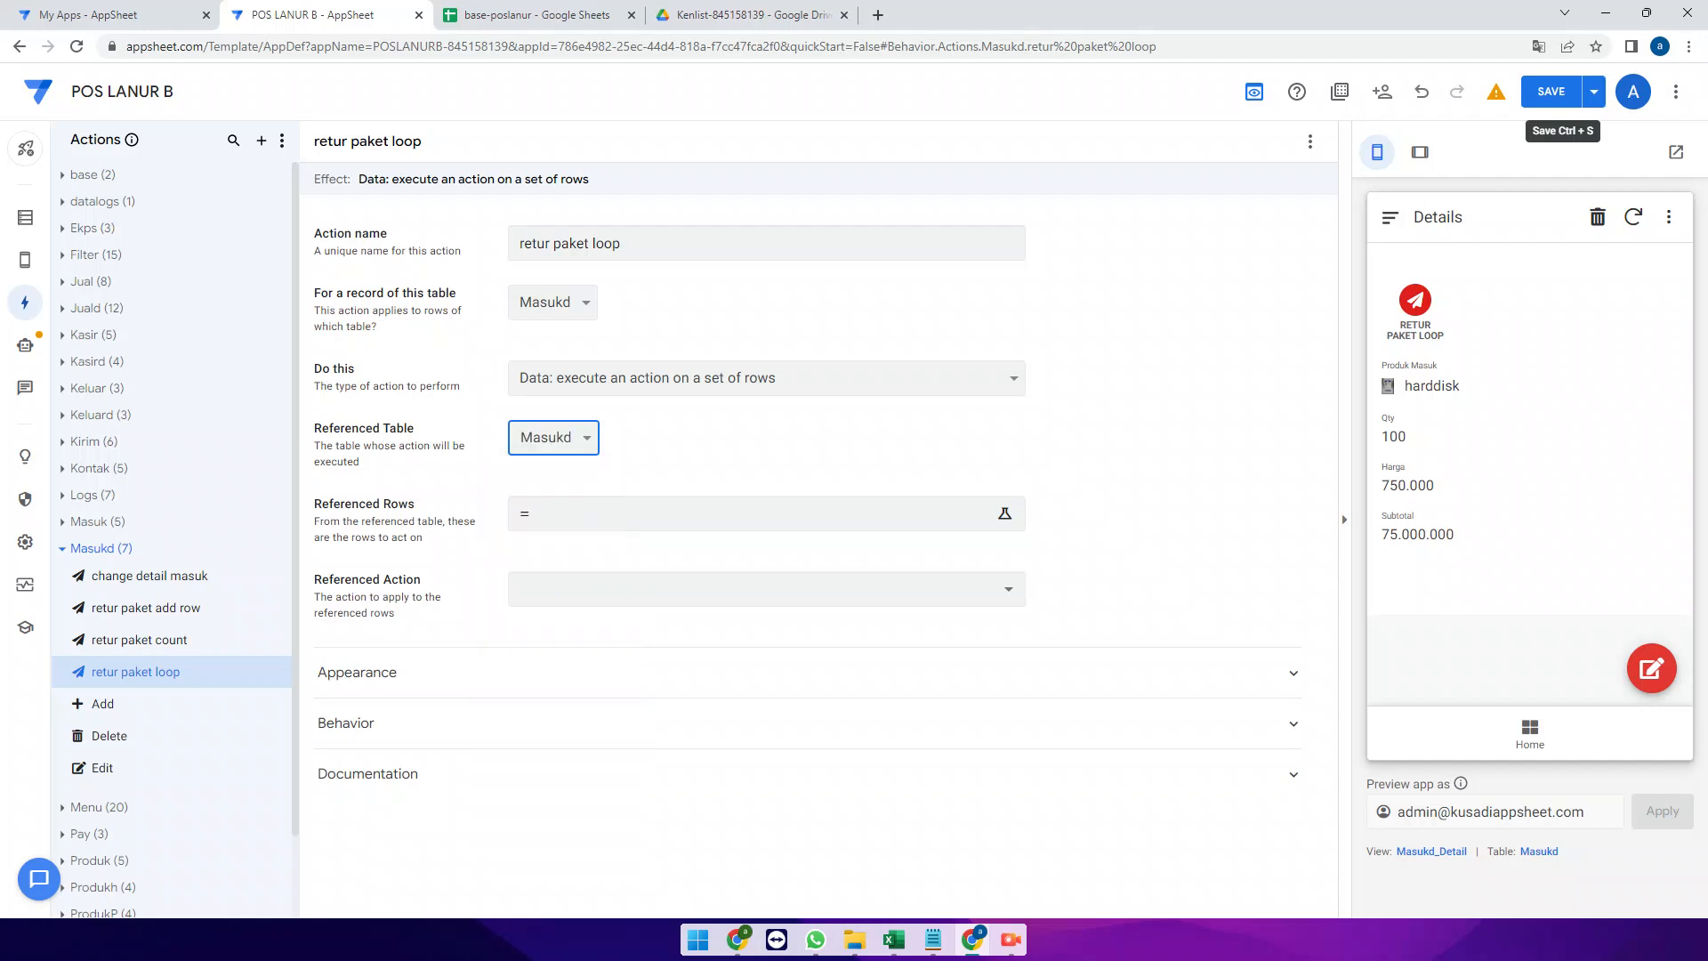
Set the referenced rows of the "retur paket loop" action to list([_thisrow]) and save the expression
{"action": "left_click", "coordinate": [711, 514]}
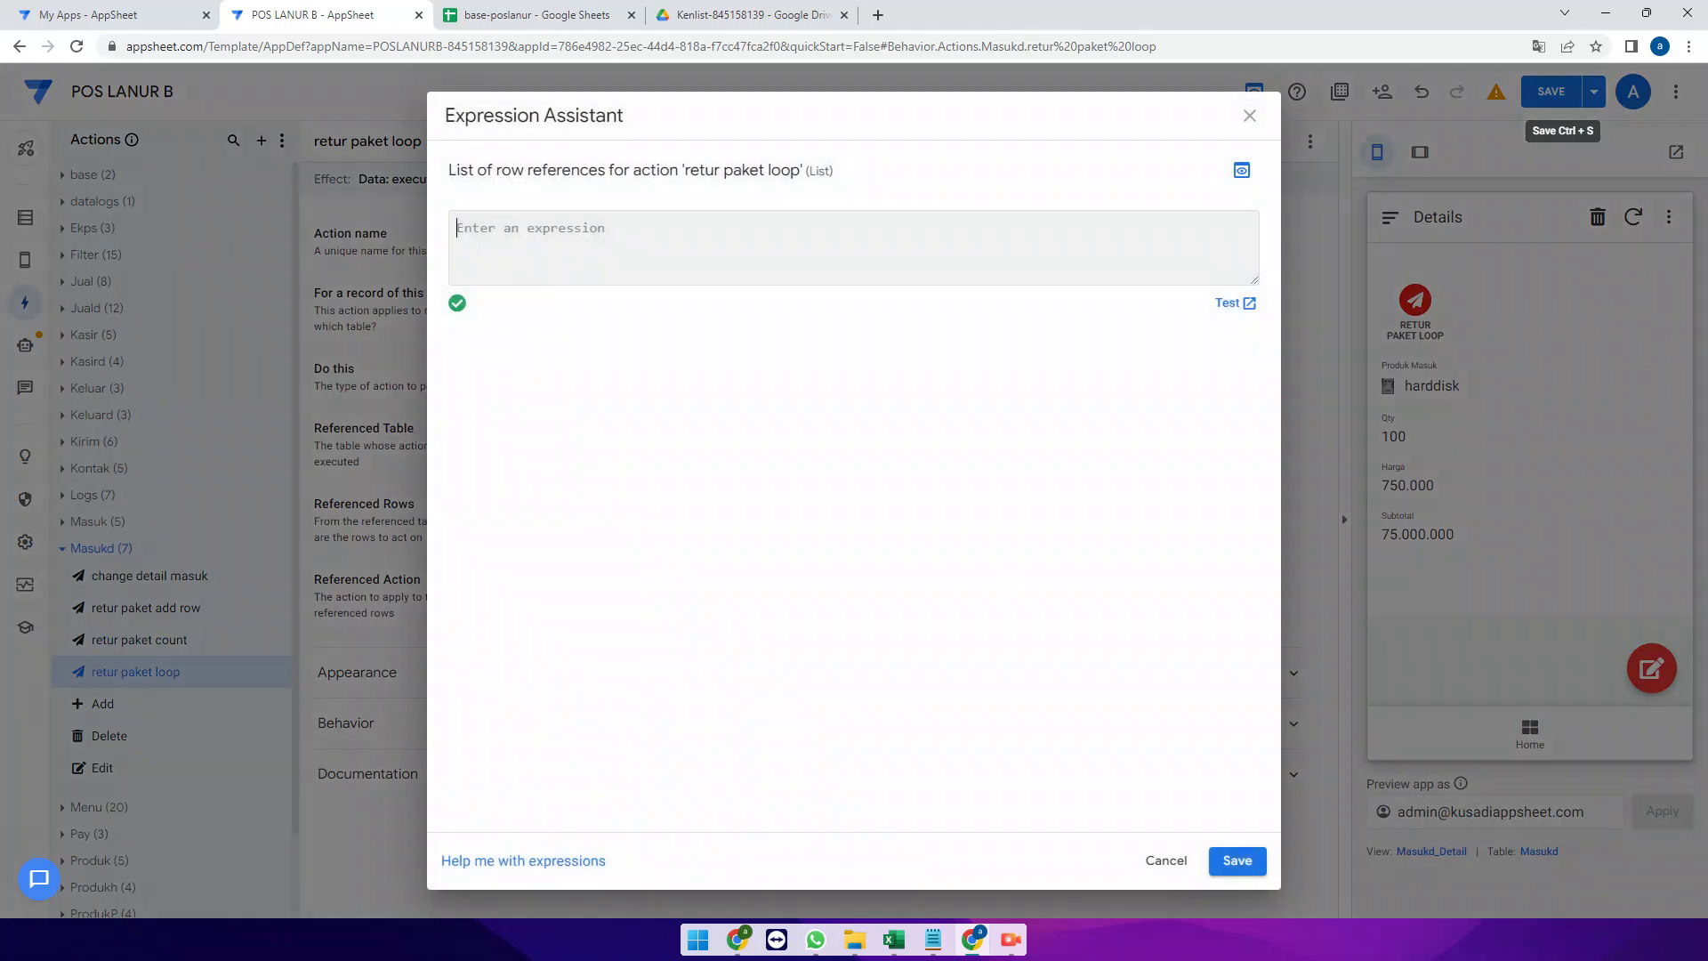
{"action": "type", "text": "lis"}
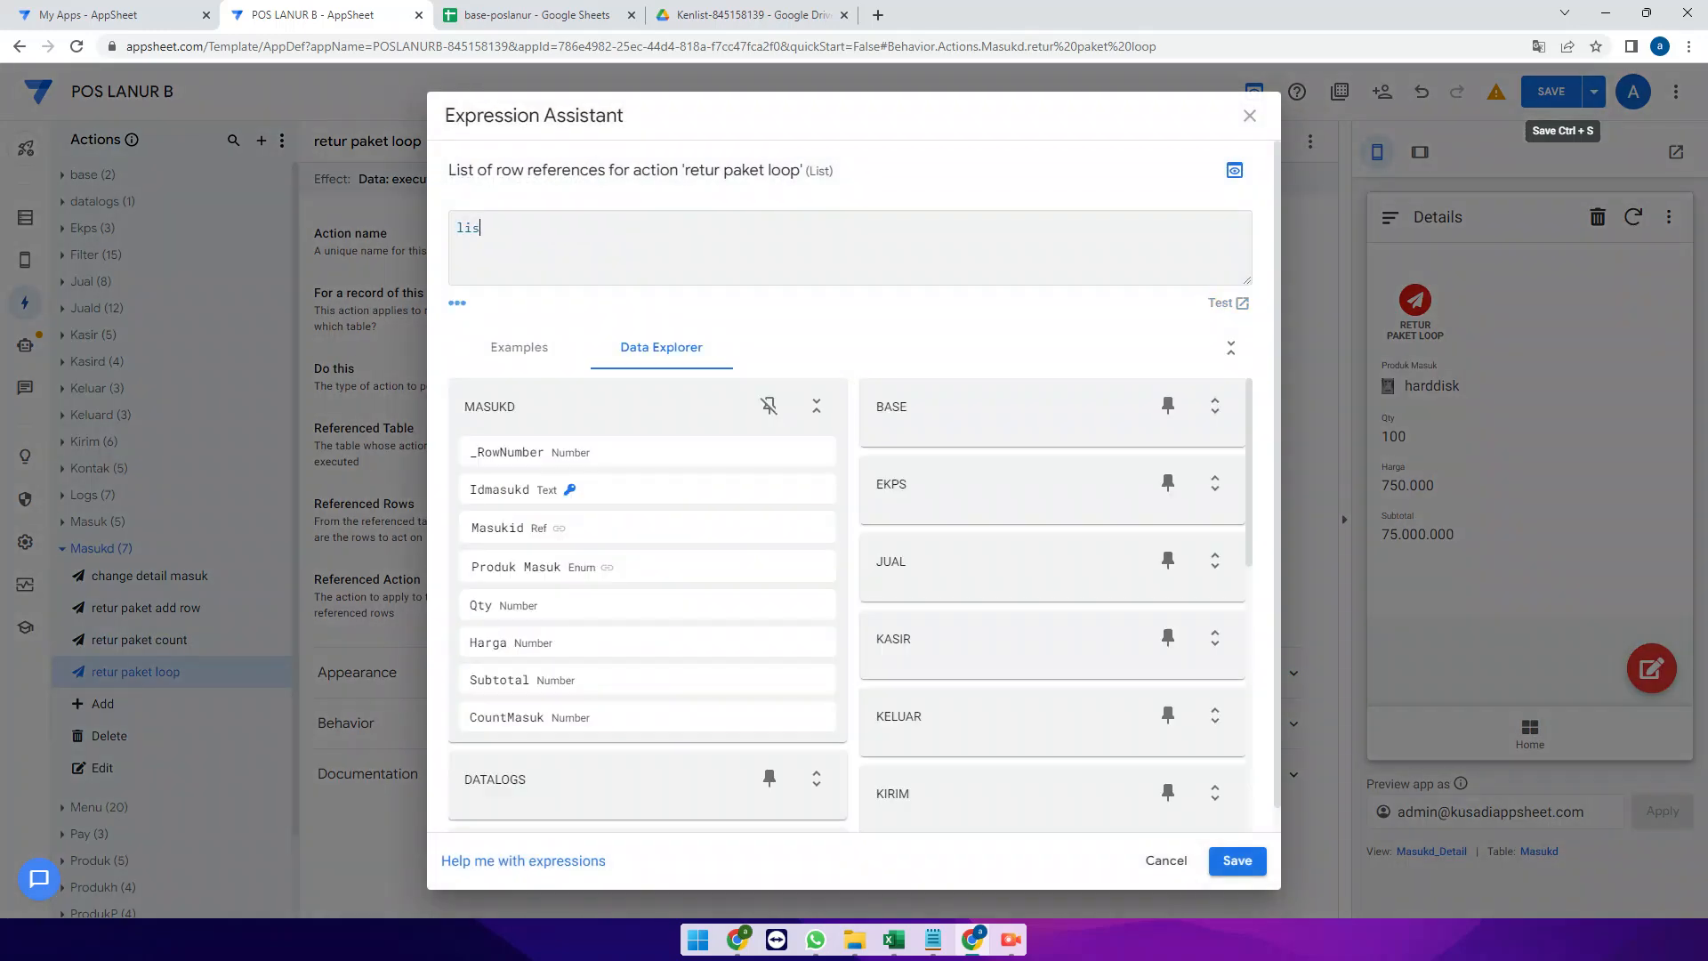
{"action": "type", "text": "t([_thisrow"}
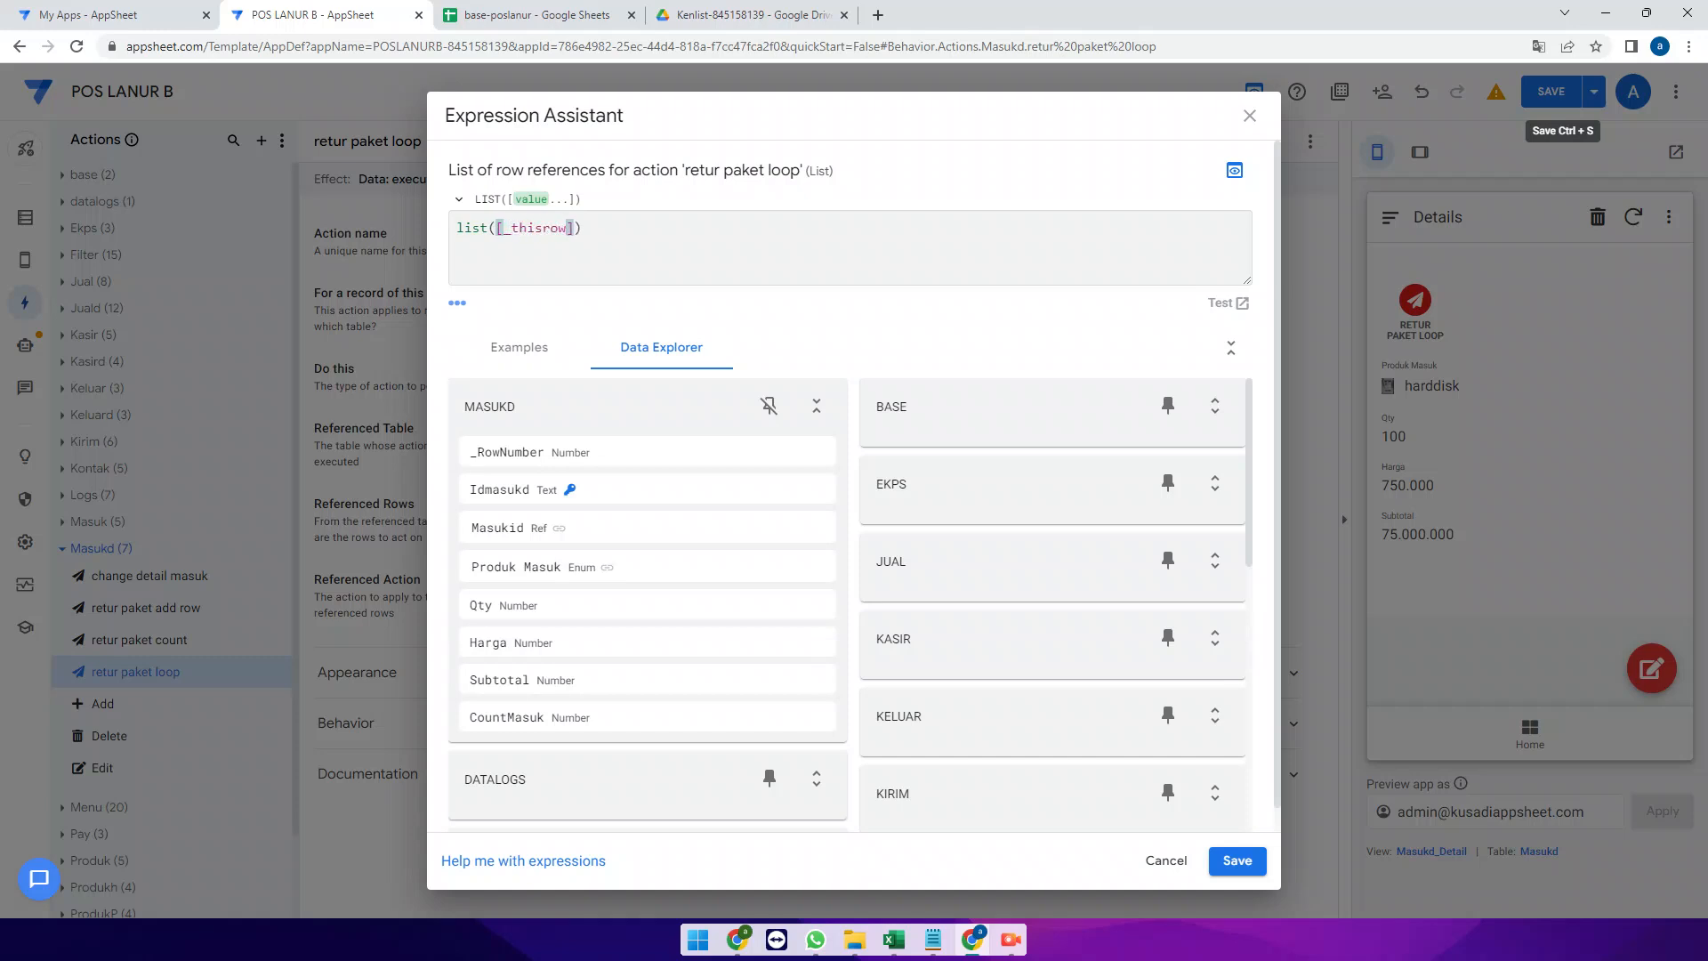
{"action": "left_click", "coordinate": [1237, 860]}
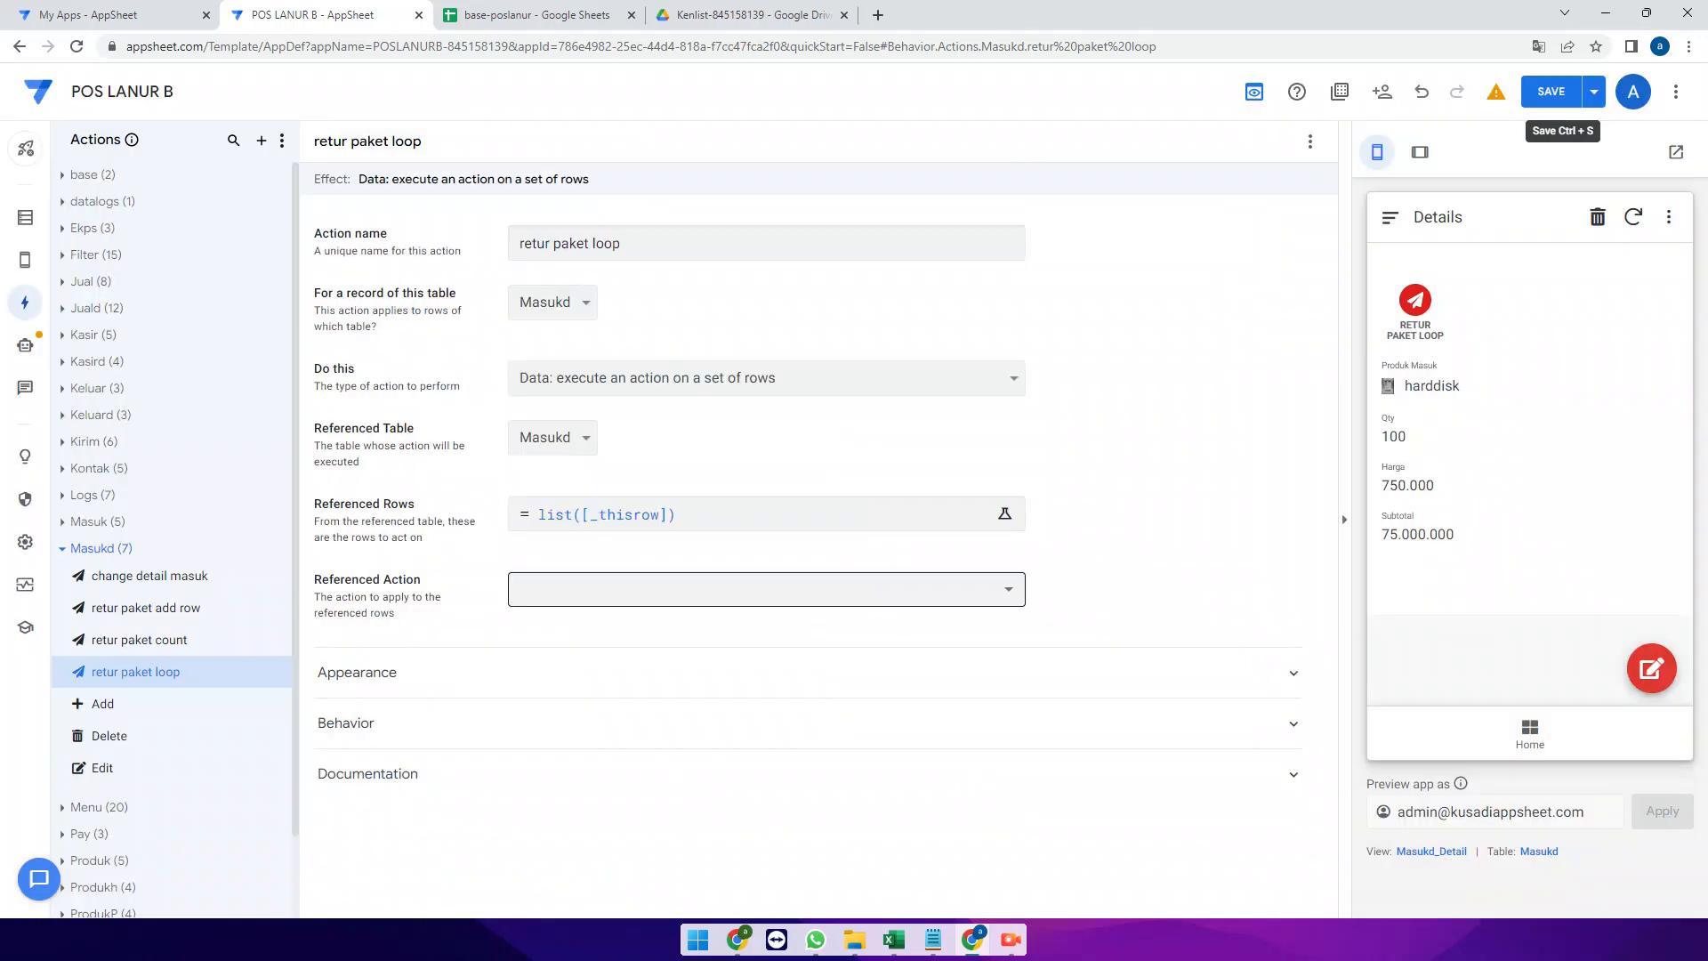
Set the condition of the "retur paket loop" action to [CountMasuk]>0 and its prominence to Do not display
{"action": "left_click", "coordinate": [711, 723]}
{"action": "left_click", "coordinate": [712, 774]}
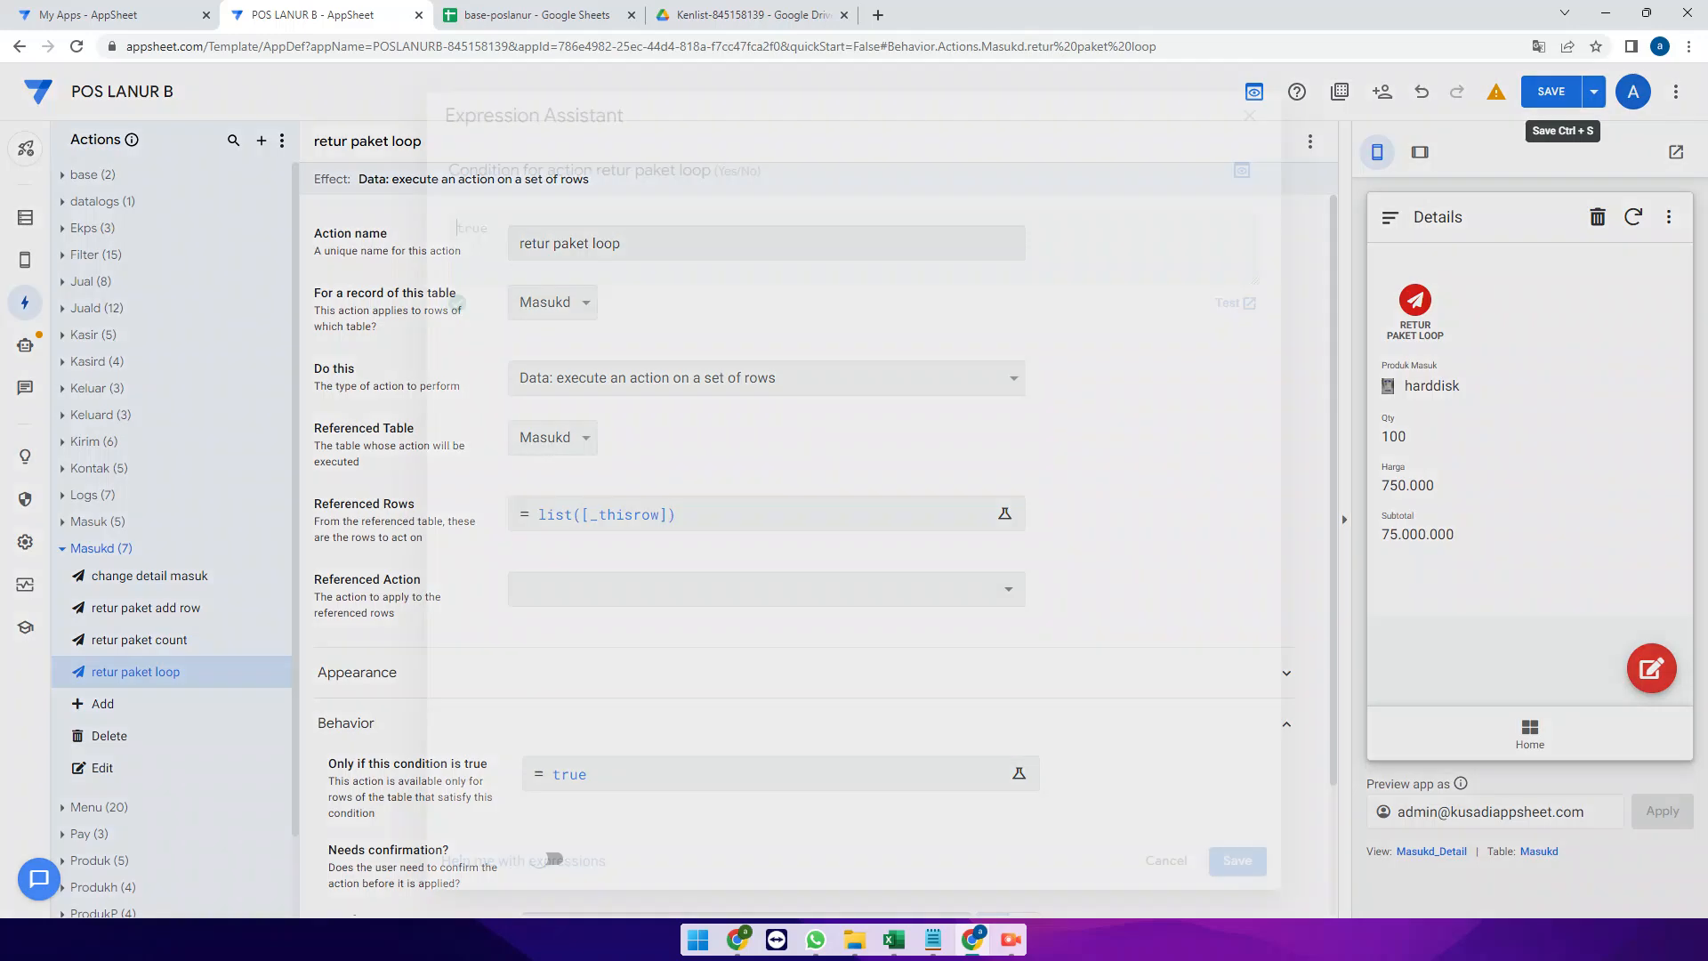
{"action": "key", "text": "ctrl+a"}
{"action": "key", "text": "BackSpace"}
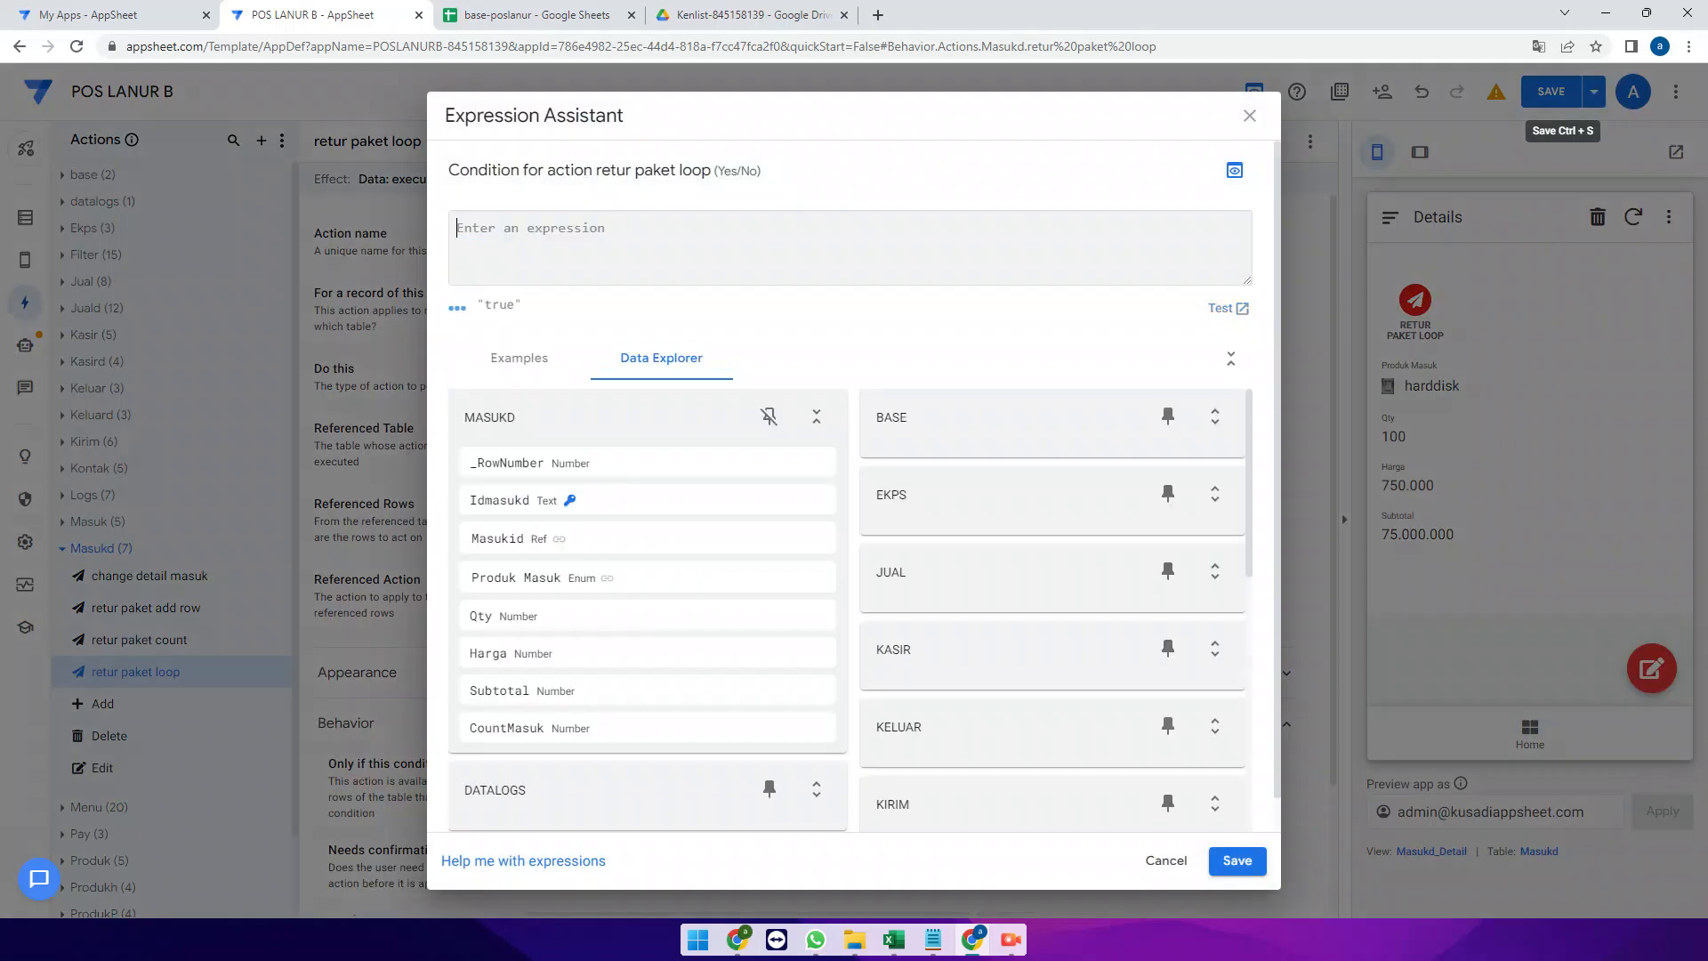
{"action": "left_click", "coordinate": [806, 727]}
{"action": "type", "text": ">0"}
{"action": "left_click", "coordinate": [1238, 860]}
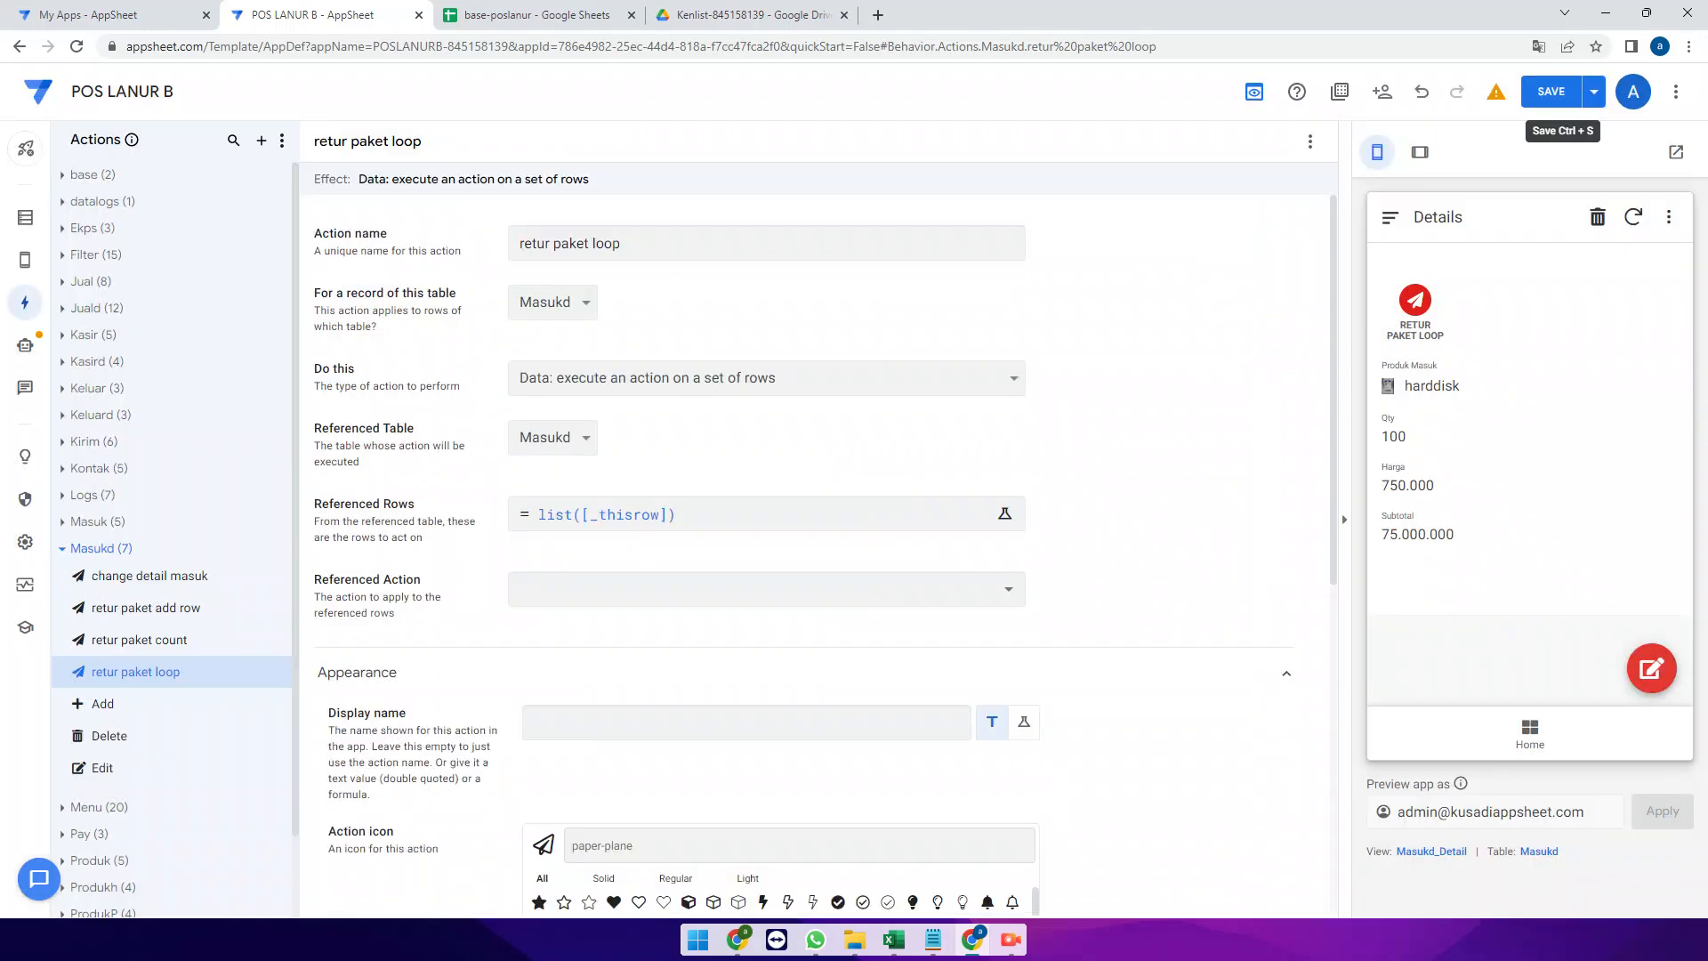
{"action": "scroll", "coordinate": [819, 556], "scroll_direction": "down", "scroll_amount": 4}
{"action": "left_click", "coordinate": [980, 716]}
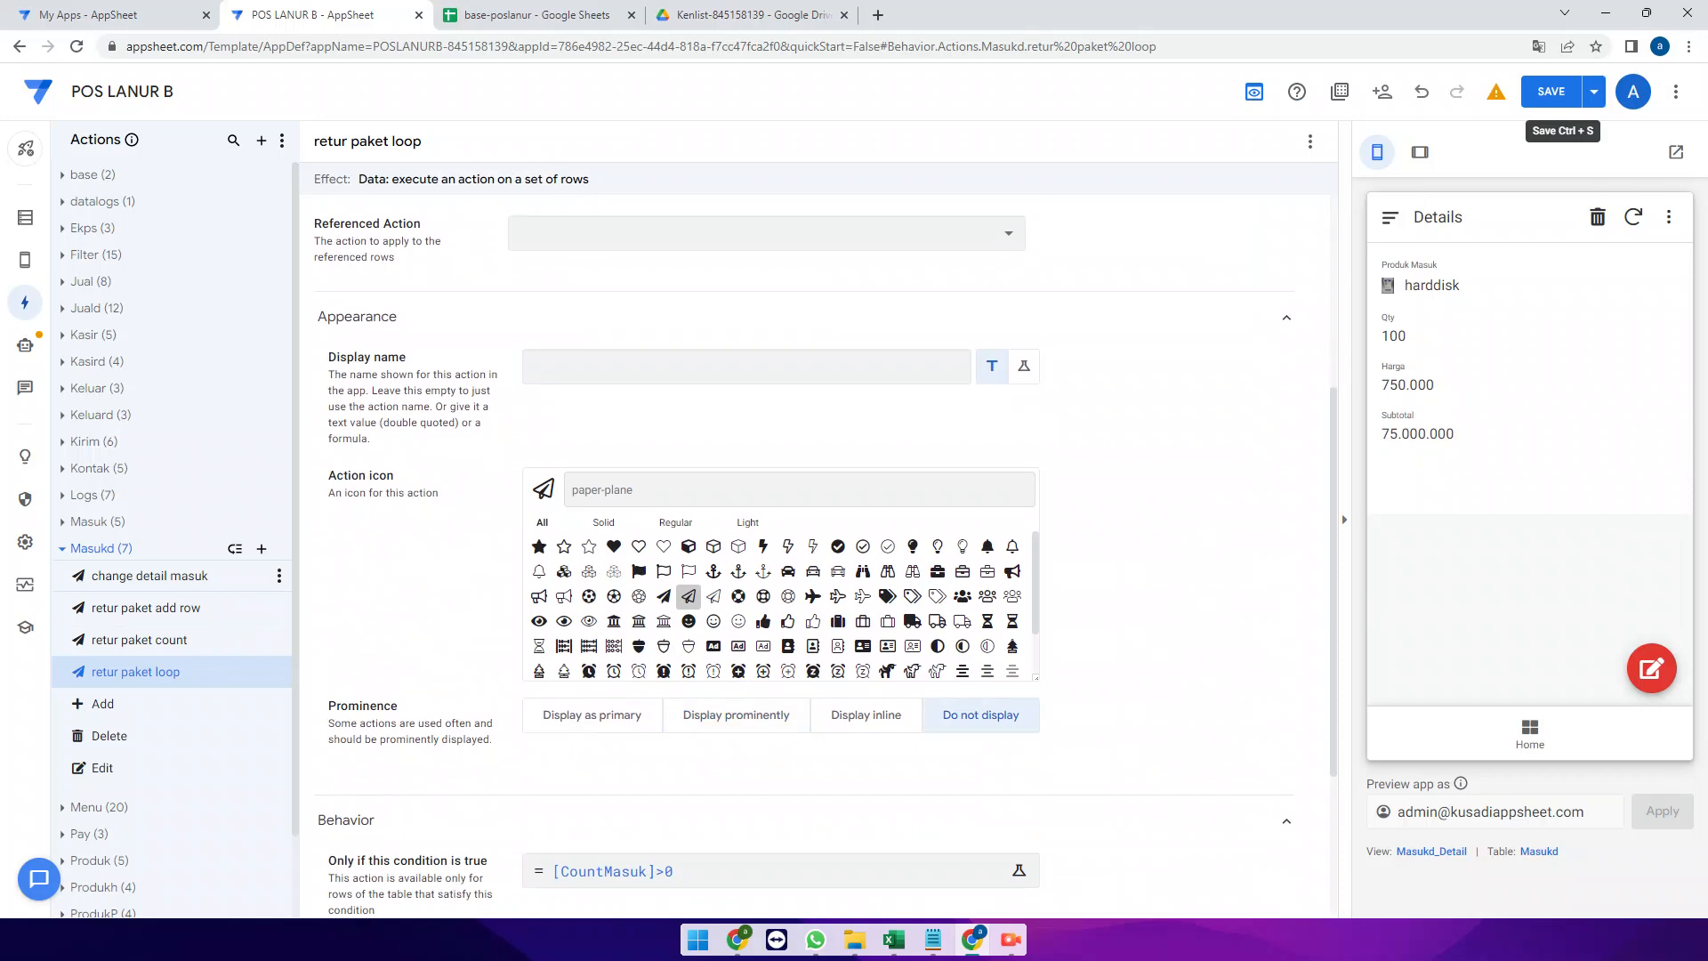
Create a new action for the Masukd table and name it "retur paket group"
{"action": "left_click", "coordinate": [235, 548]}
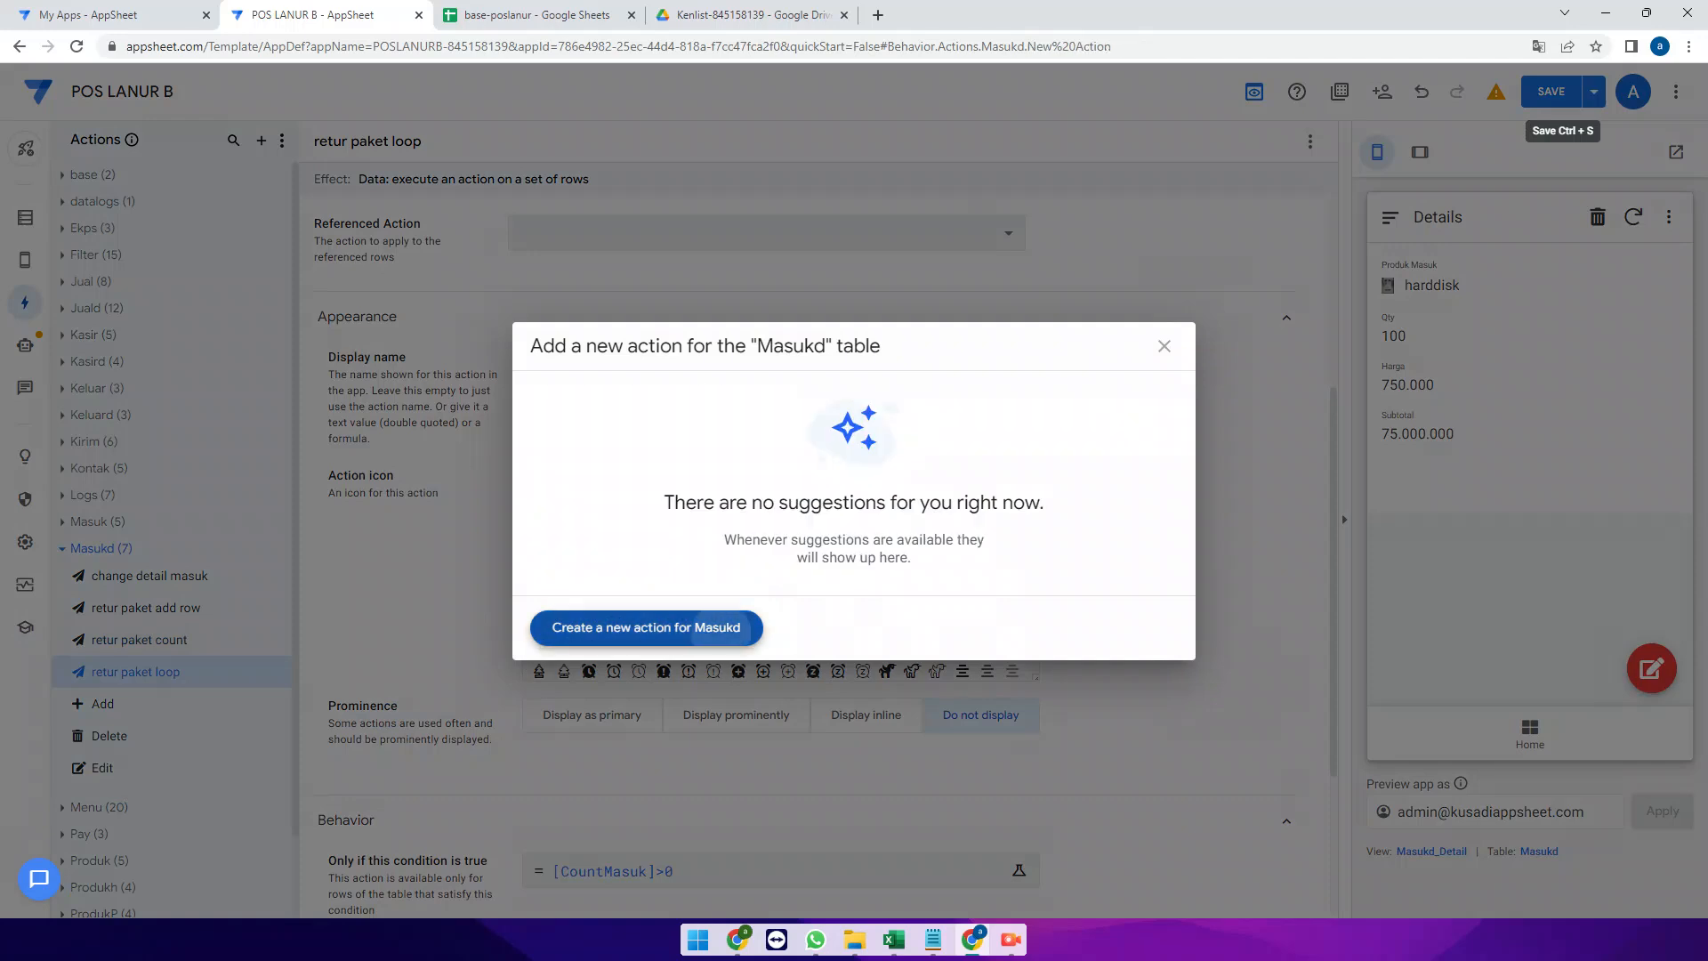
{"action": "left_click", "coordinate": [647, 627]}
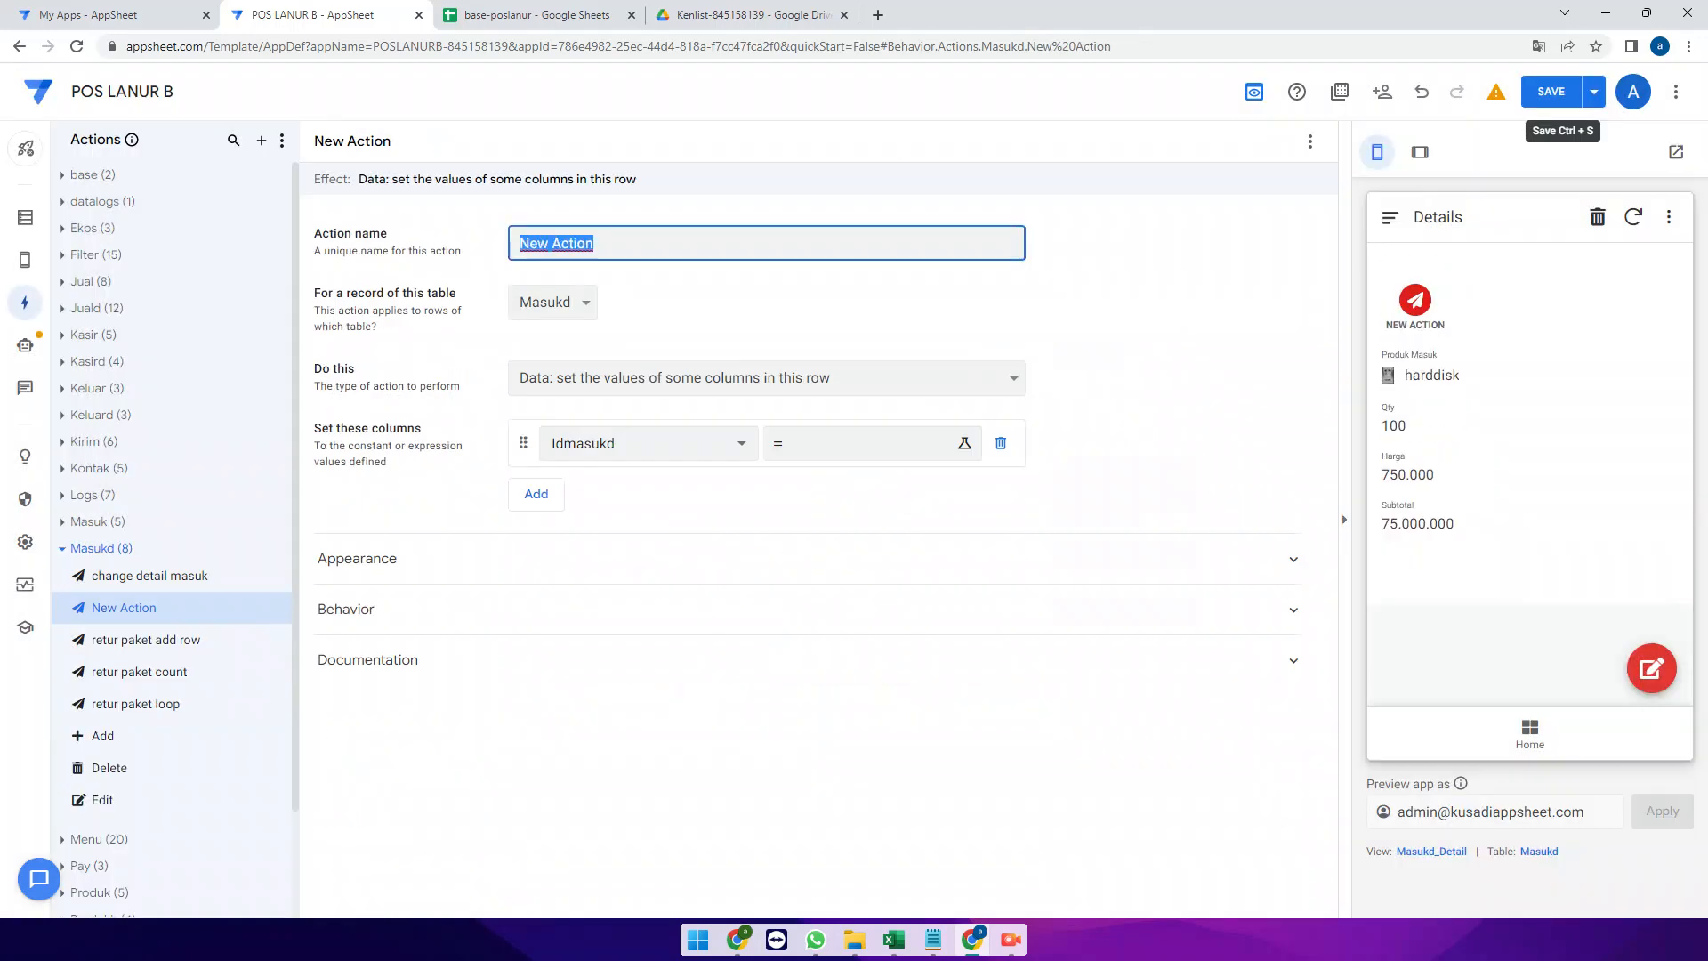
{"action": "type", "text": "retur paket "}
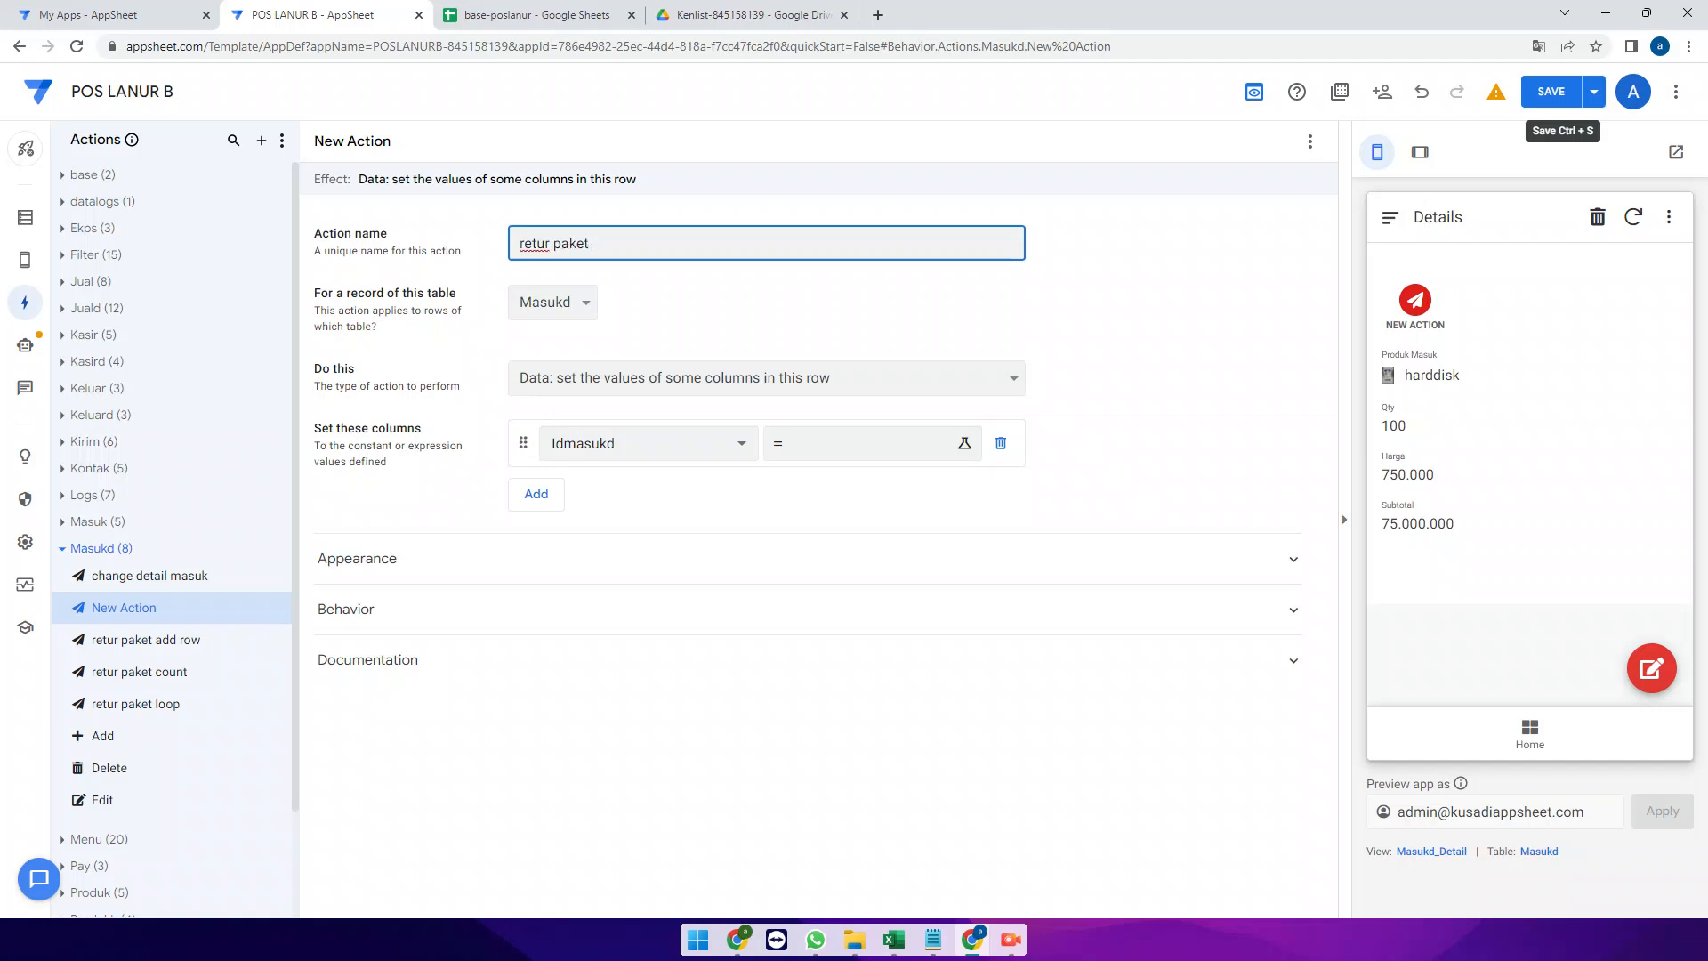
{"action": "type", "text": "group"}
Set the "retur paket group" action's type to Grouped: execute a sequence of actions
{"action": "left_click", "coordinate": [712, 378]}
{"action": "key", "text": "Down"}
{"action": "key", "text": "Down"}
{"action": "key", "text": "Down"}
{"action": "key", "text": "Down"}
{"action": "key", "text": "Down"}
{"action": "key", "text": "Down"}
{"action": "key", "text": "Return"}
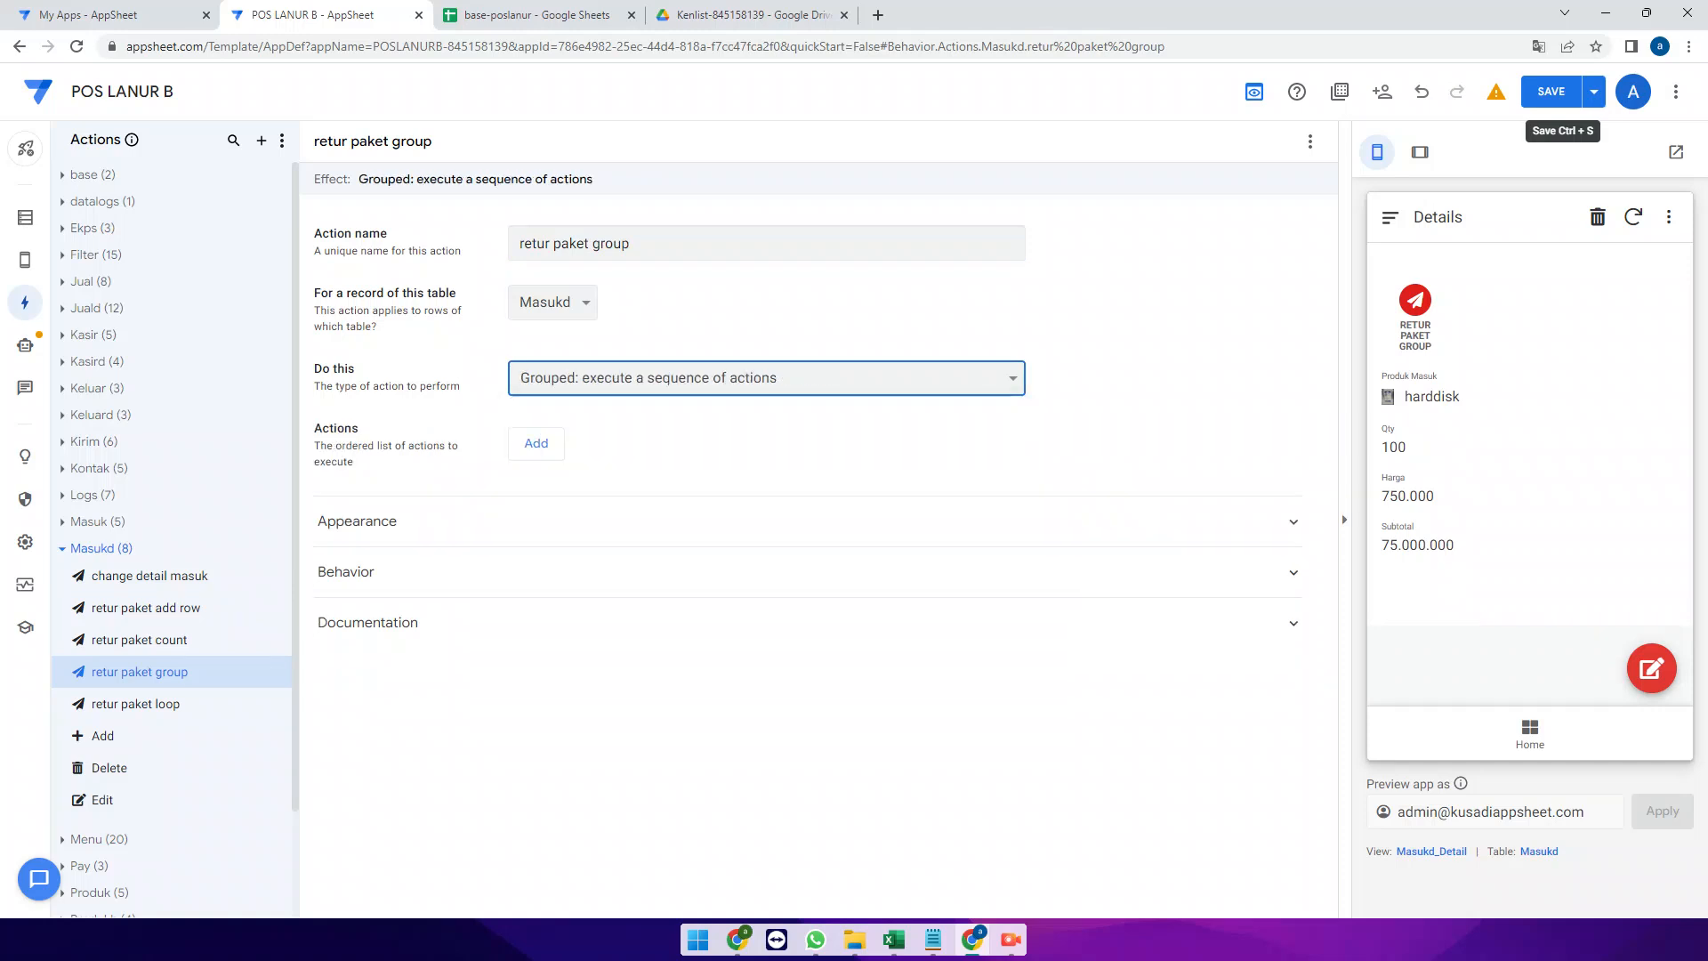
Add "retur paket add row" as the first action in the "retur paket group" sequence
{"action": "left_click", "coordinate": [543, 443]}
{"action": "left_click", "coordinate": [587, 443]}
{"action": "key", "text": "Down"}
{"action": "key", "text": "Down"}
{"action": "key", "text": "Down"}
{"action": "key", "text": "Down"}
{"action": "key", "text": "Return"}
Append "retur paket count" and "retur paket loop" as the second and third actions of the sequence
{"action": "key", "text": "Tab"}
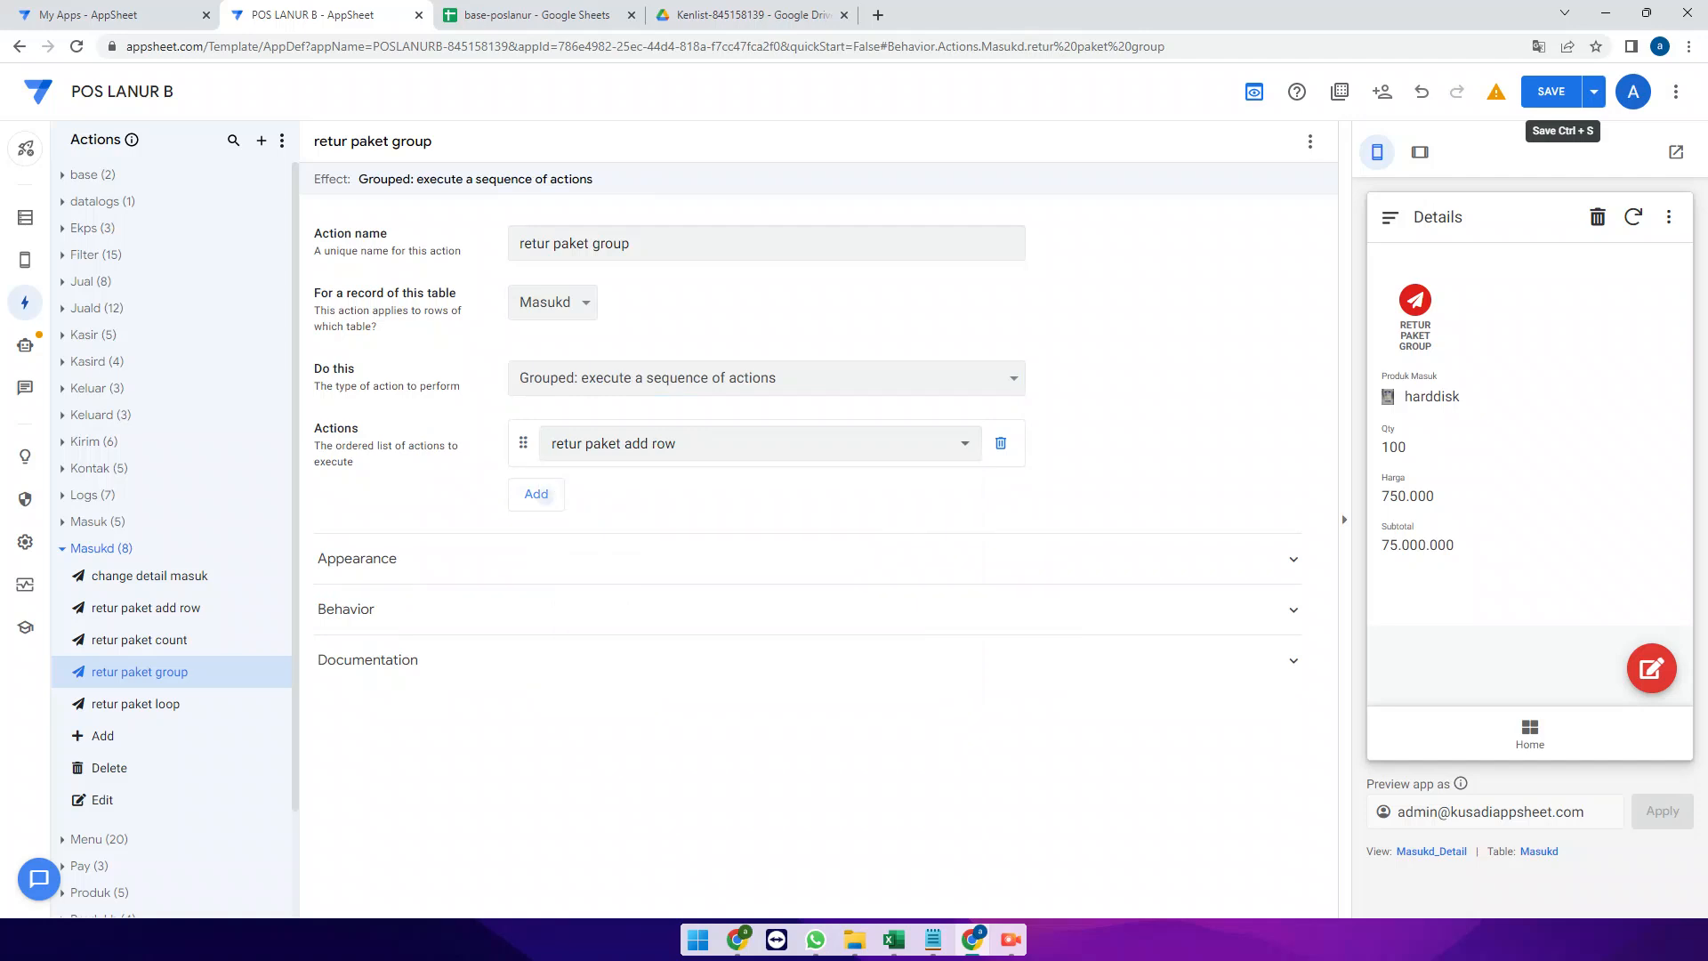
{"action": "key", "text": "Return"}
{"action": "key", "text": "Down"}
{"action": "key", "text": "Down"}
{"action": "key", "text": "Down"}
{"action": "key", "text": "Down"}
{"action": "key", "text": "Down"}
{"action": "key", "text": "Return"}
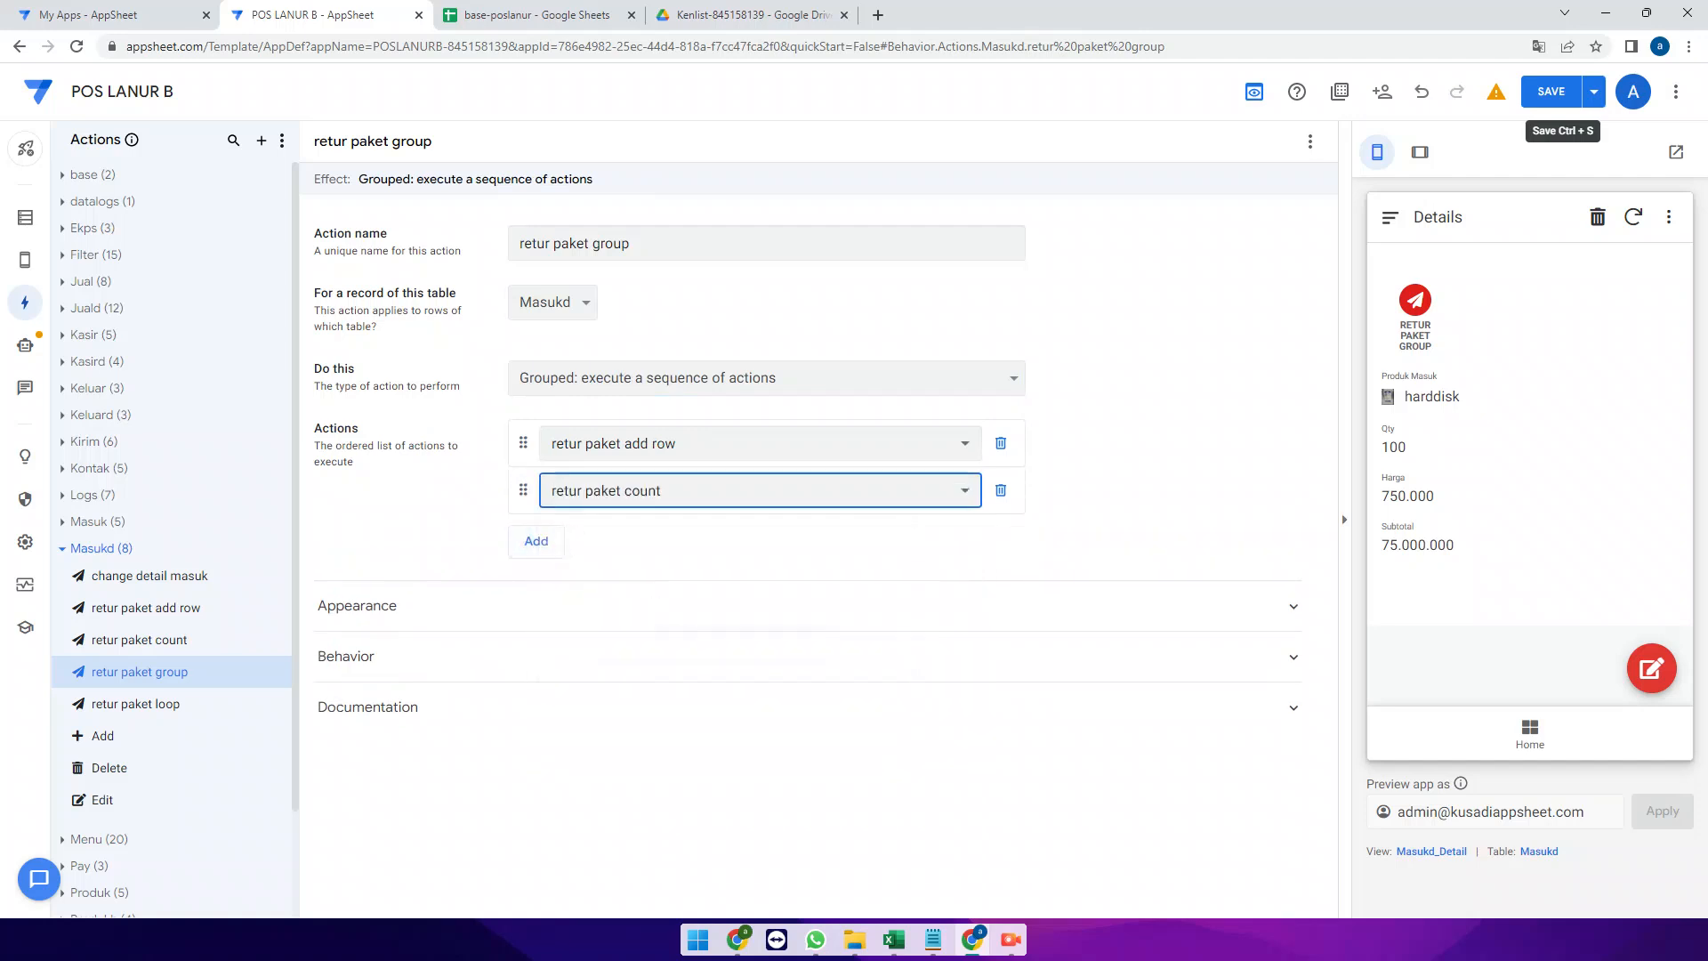
{"action": "key", "text": "Tab"}
{"action": "key", "text": "Return"}
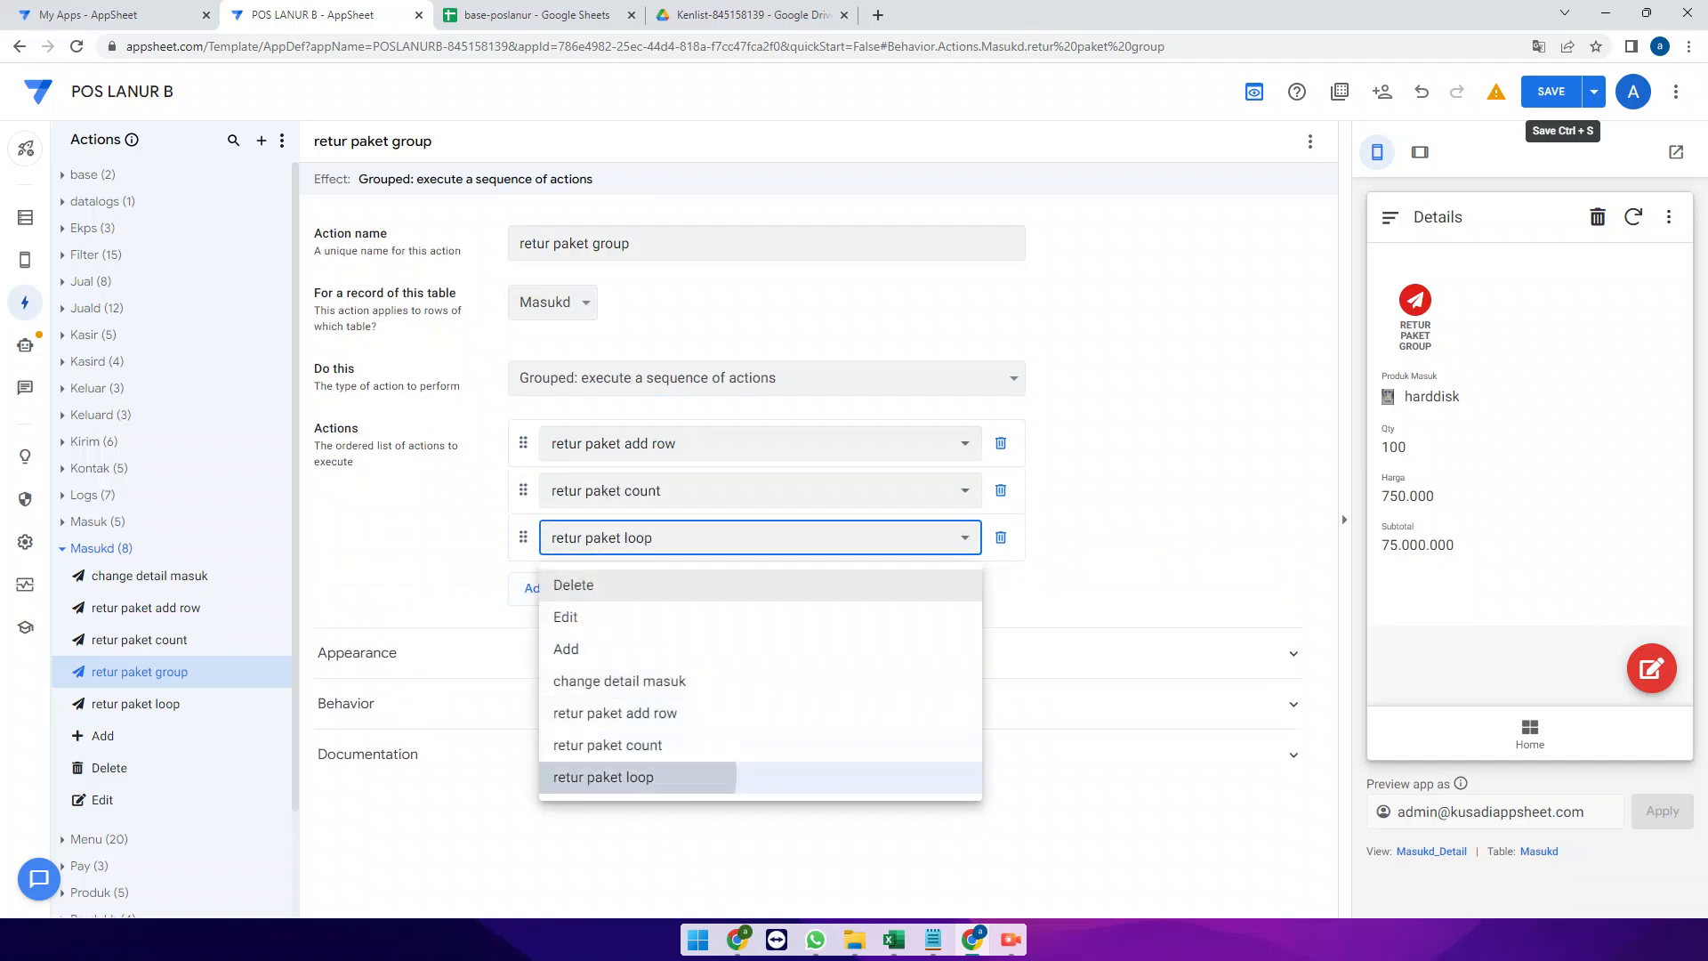
{"action": "left_click", "coordinate": [604, 776]}
Set the prominence of the "retur paket group" action to Do not display
{"action": "left_click", "coordinate": [605, 653]}
{"action": "scroll", "coordinate": [676, 653], "scroll_direction": "down", "scroll_amount": 2}
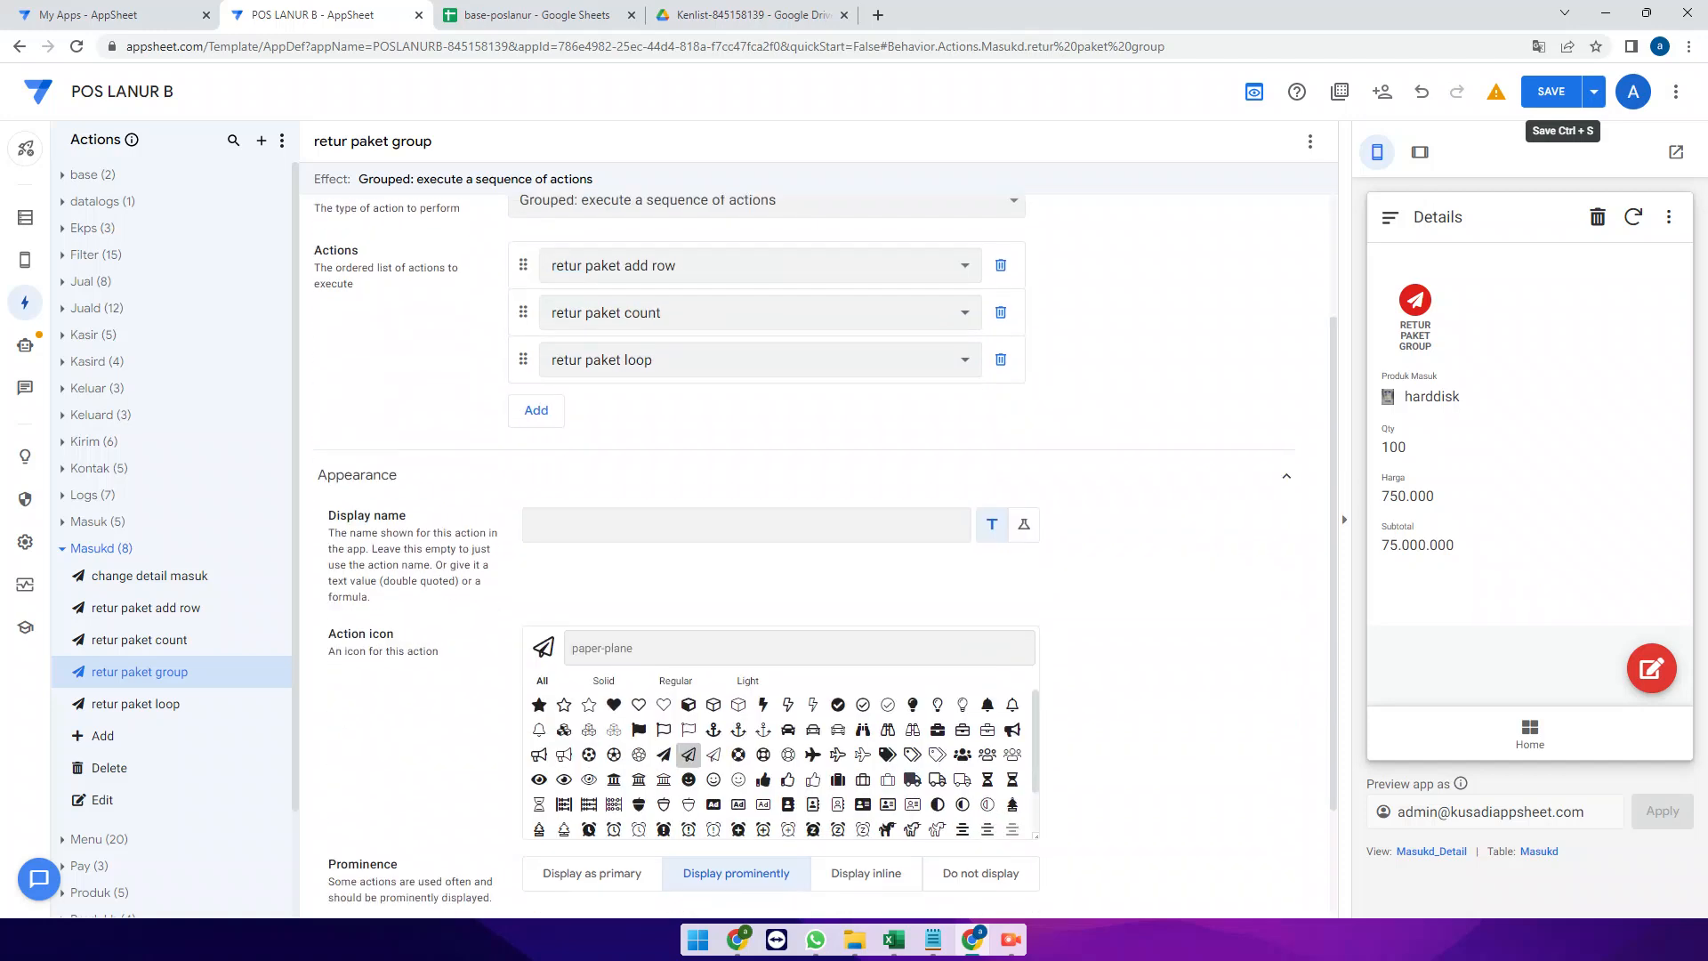
{"action": "left_click", "coordinate": [980, 873]}
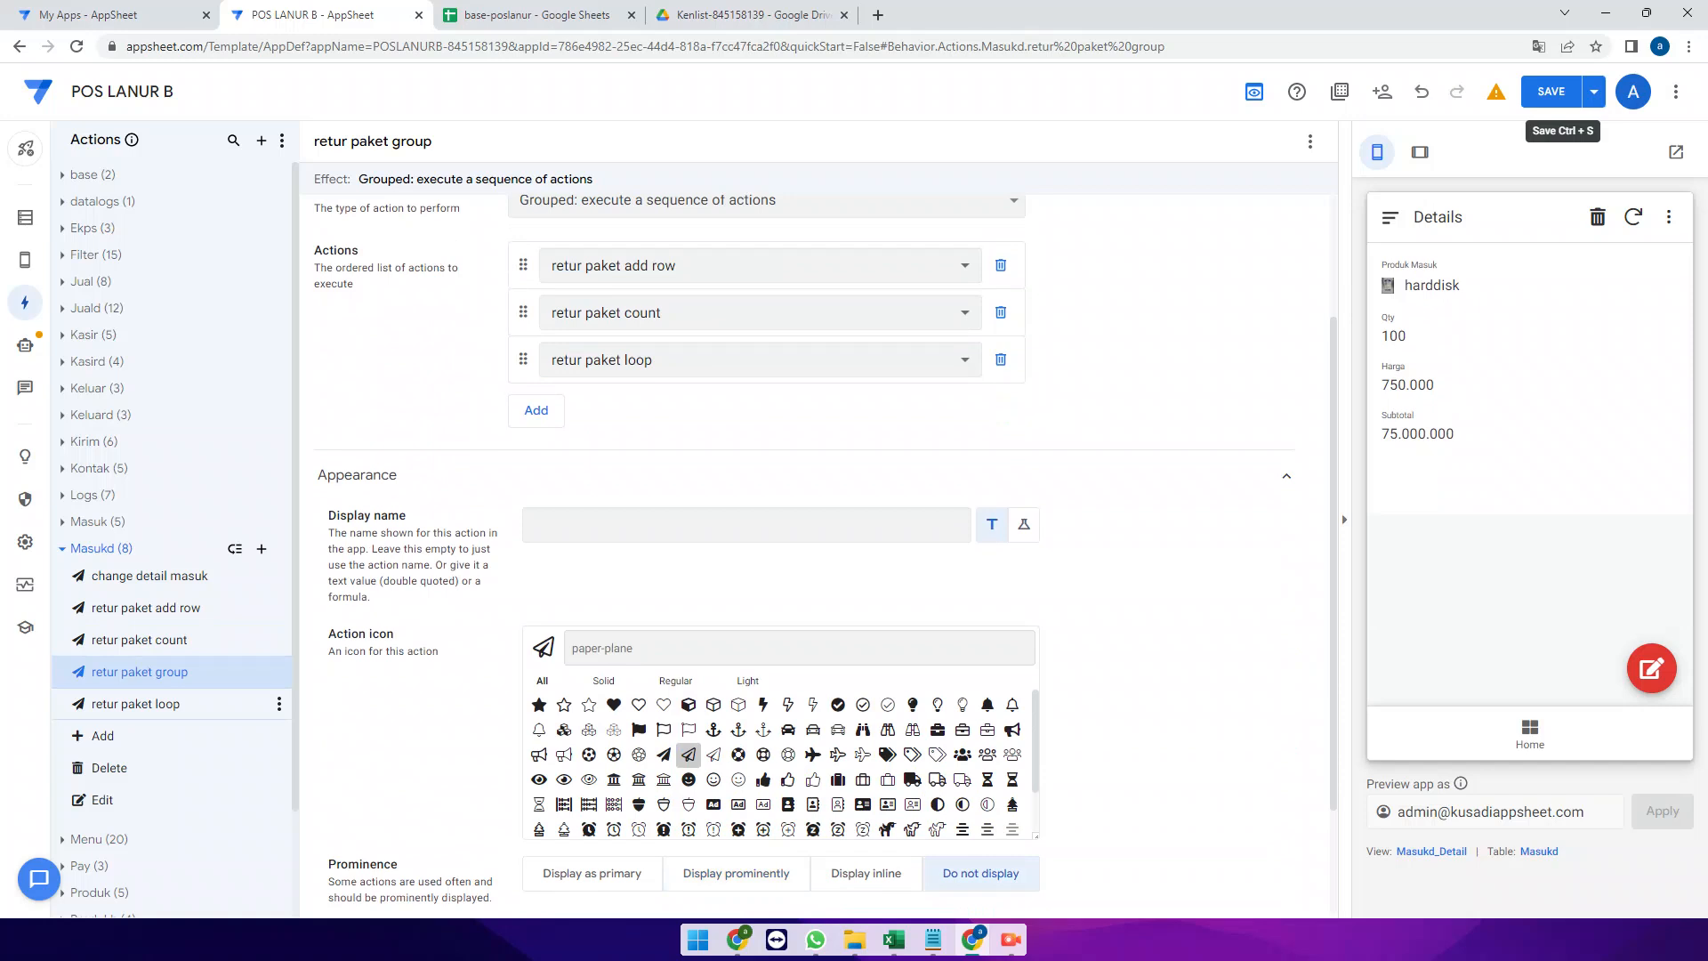
Set the referenced action of "retur paket loop" to "retur paket group" and check its behavior condition
{"action": "left_click", "coordinate": [135, 704]}
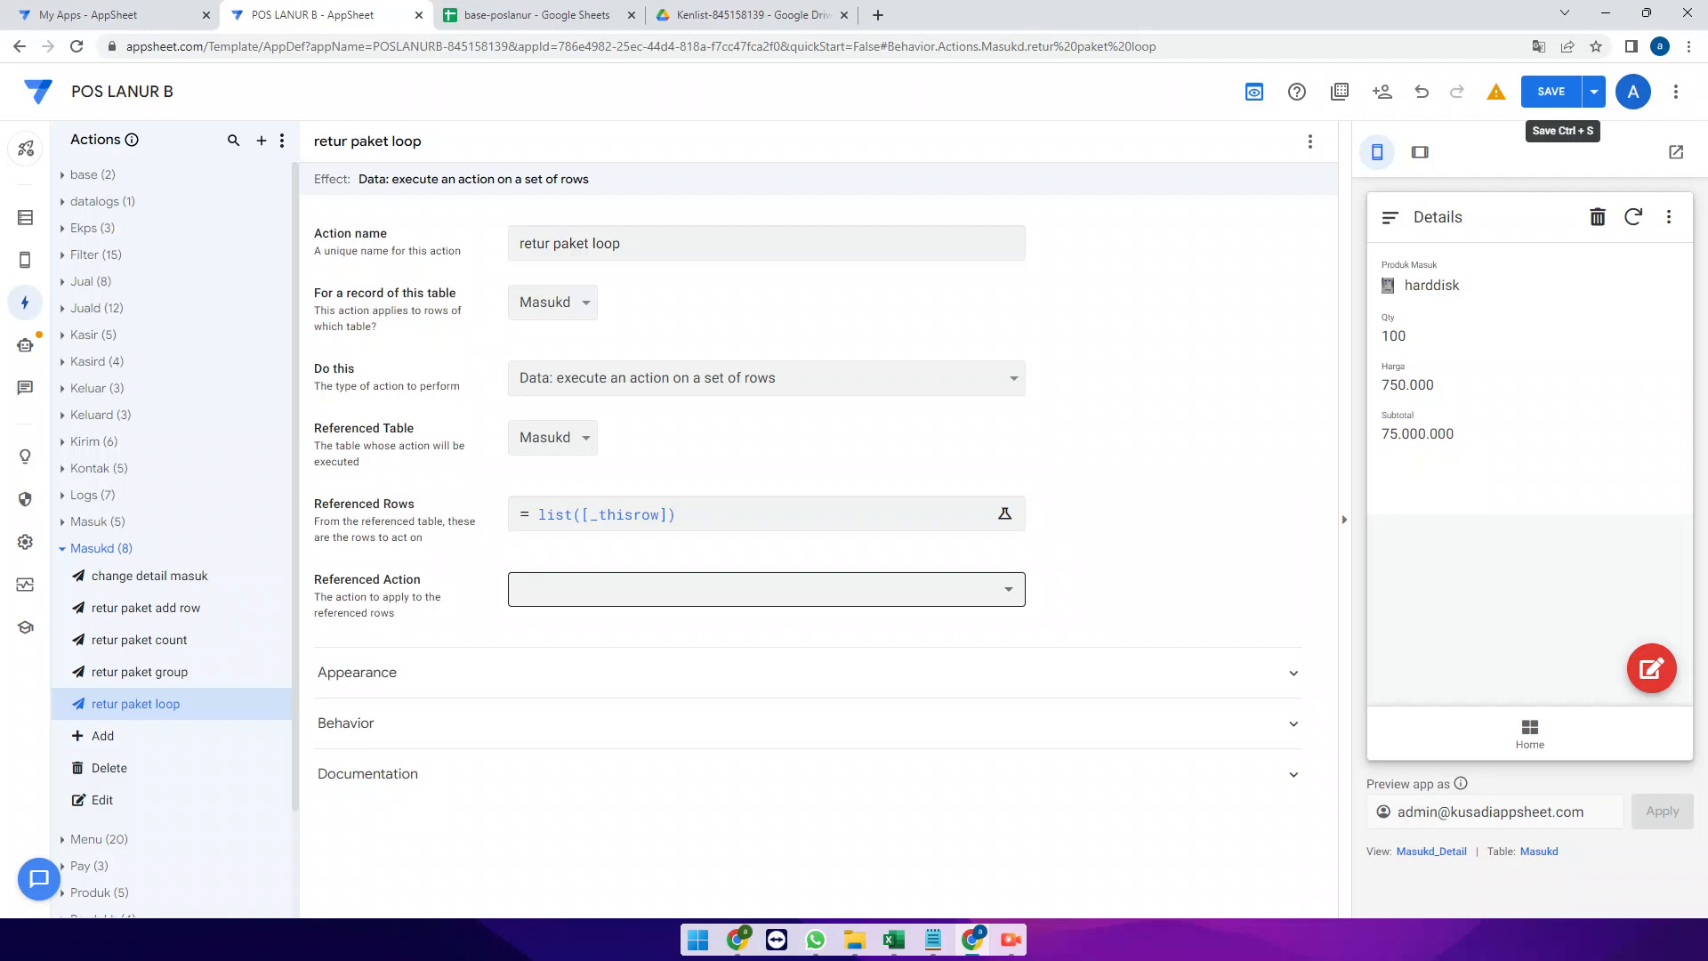
{"action": "left_click", "coordinate": [765, 589]}
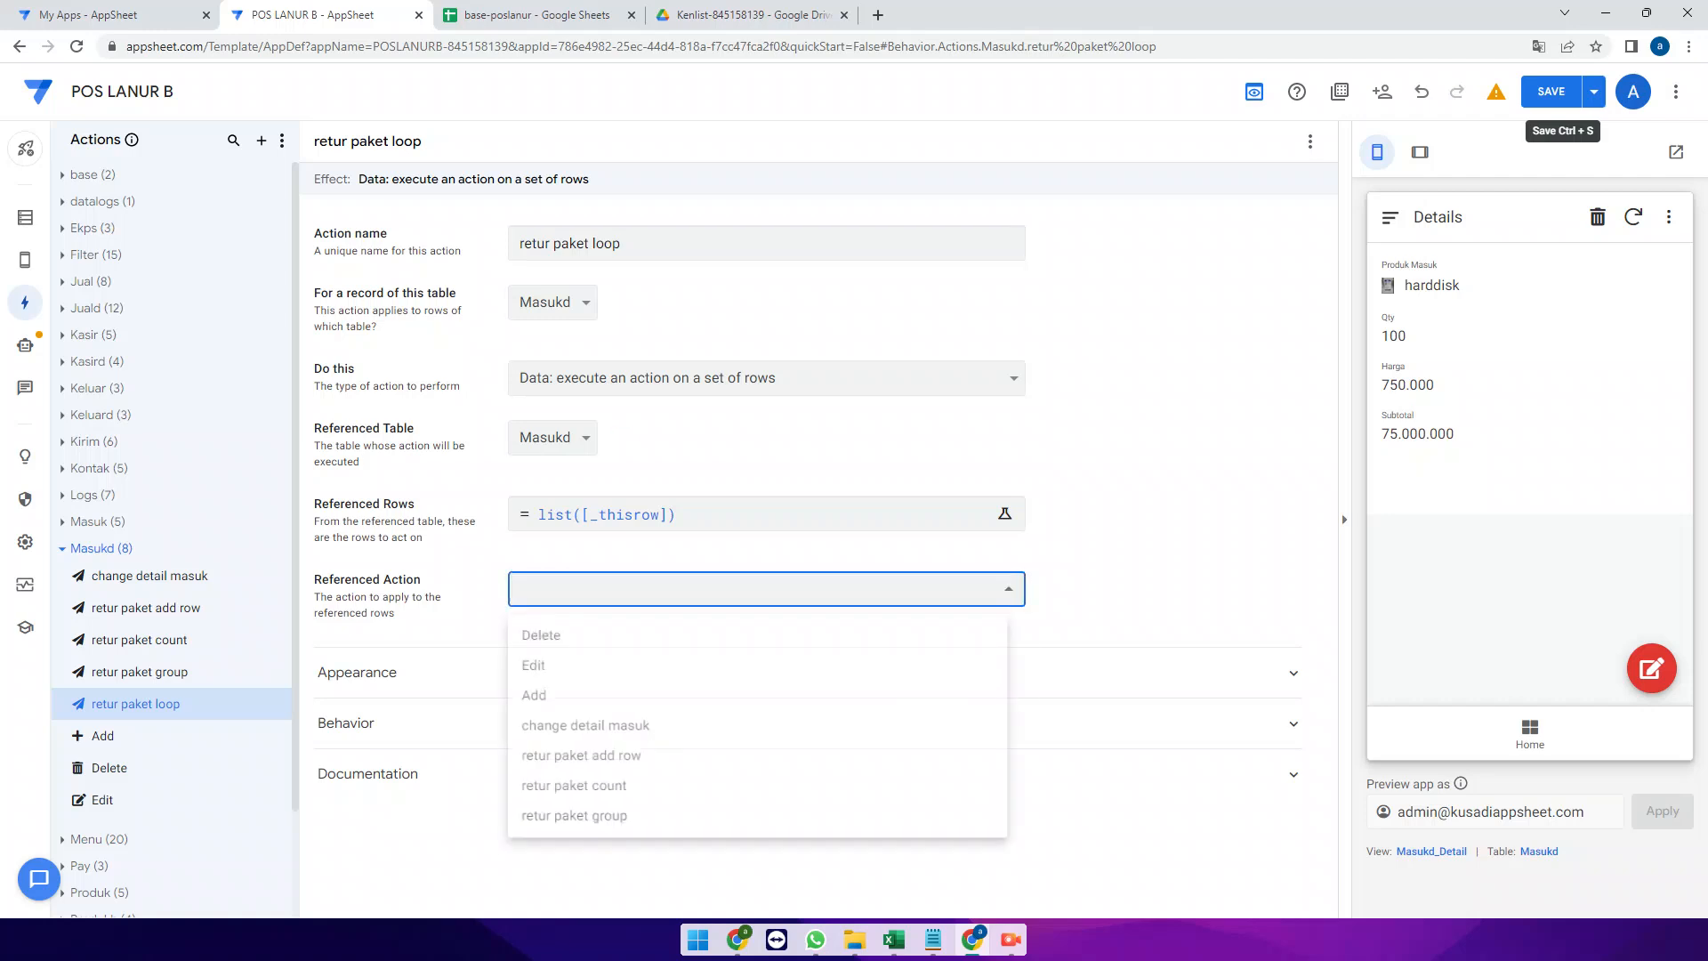
{"action": "left_click", "coordinate": [587, 829]}
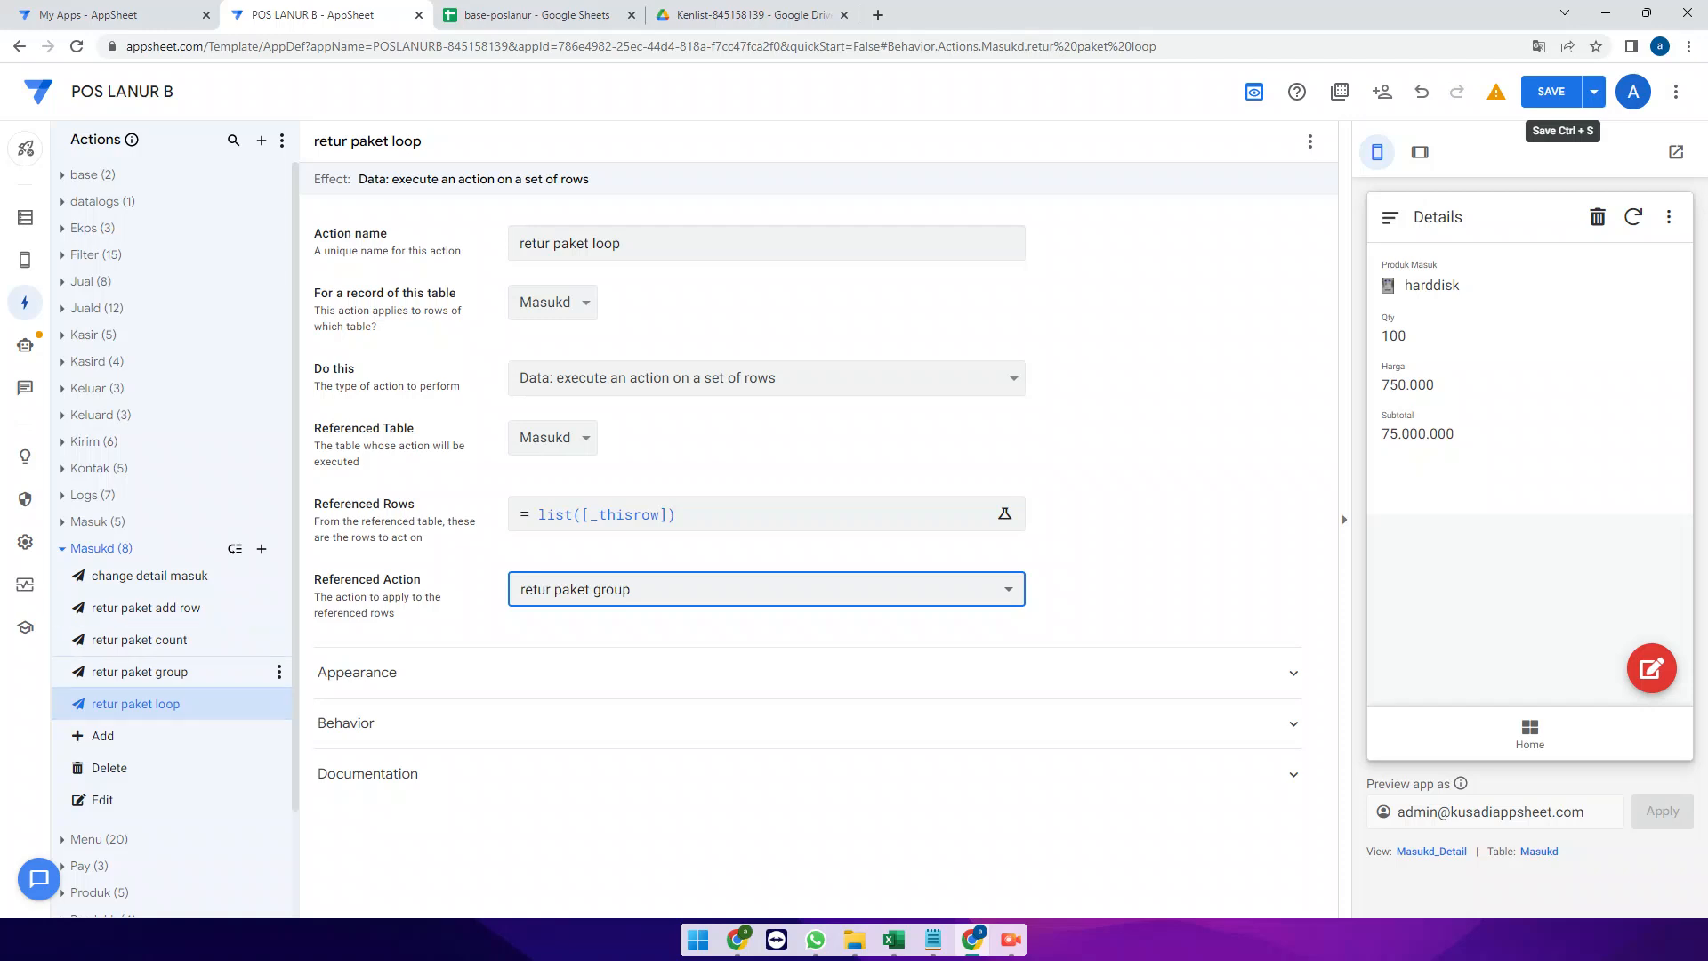
{"action": "left_click", "coordinate": [346, 723]}
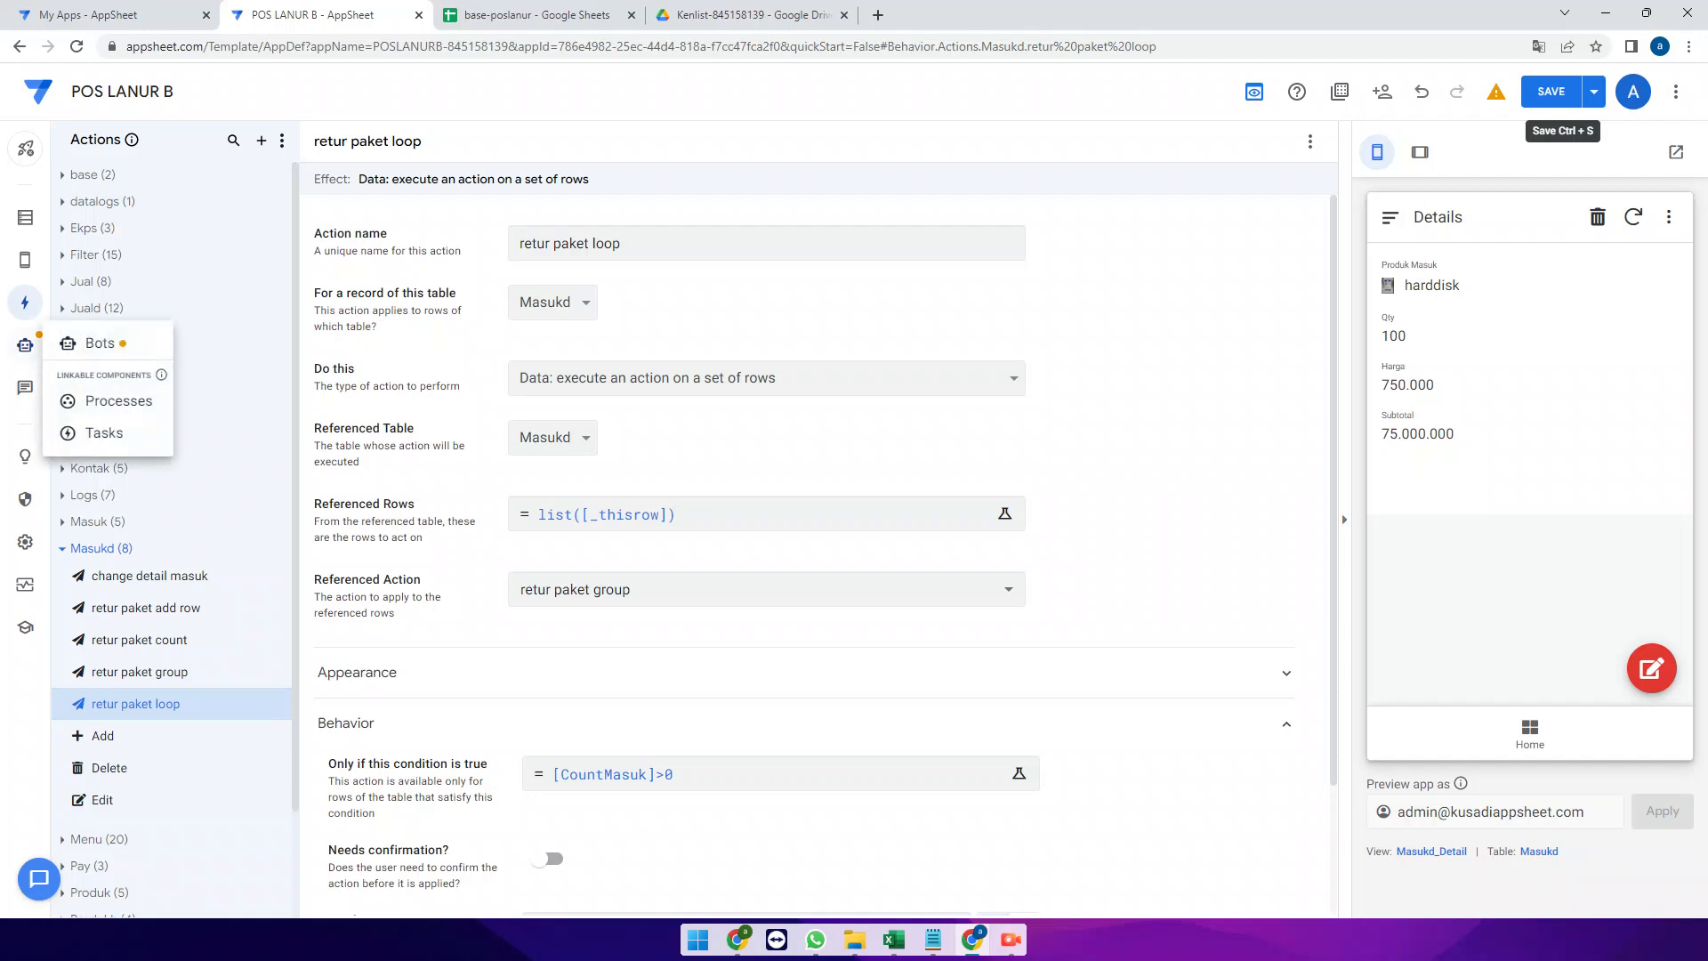
Create a new automation bot, name it "add retur paket", and copy that name
{"action": "left_click", "coordinate": [24, 344]}
{"action": "left_click", "coordinate": [262, 140]}
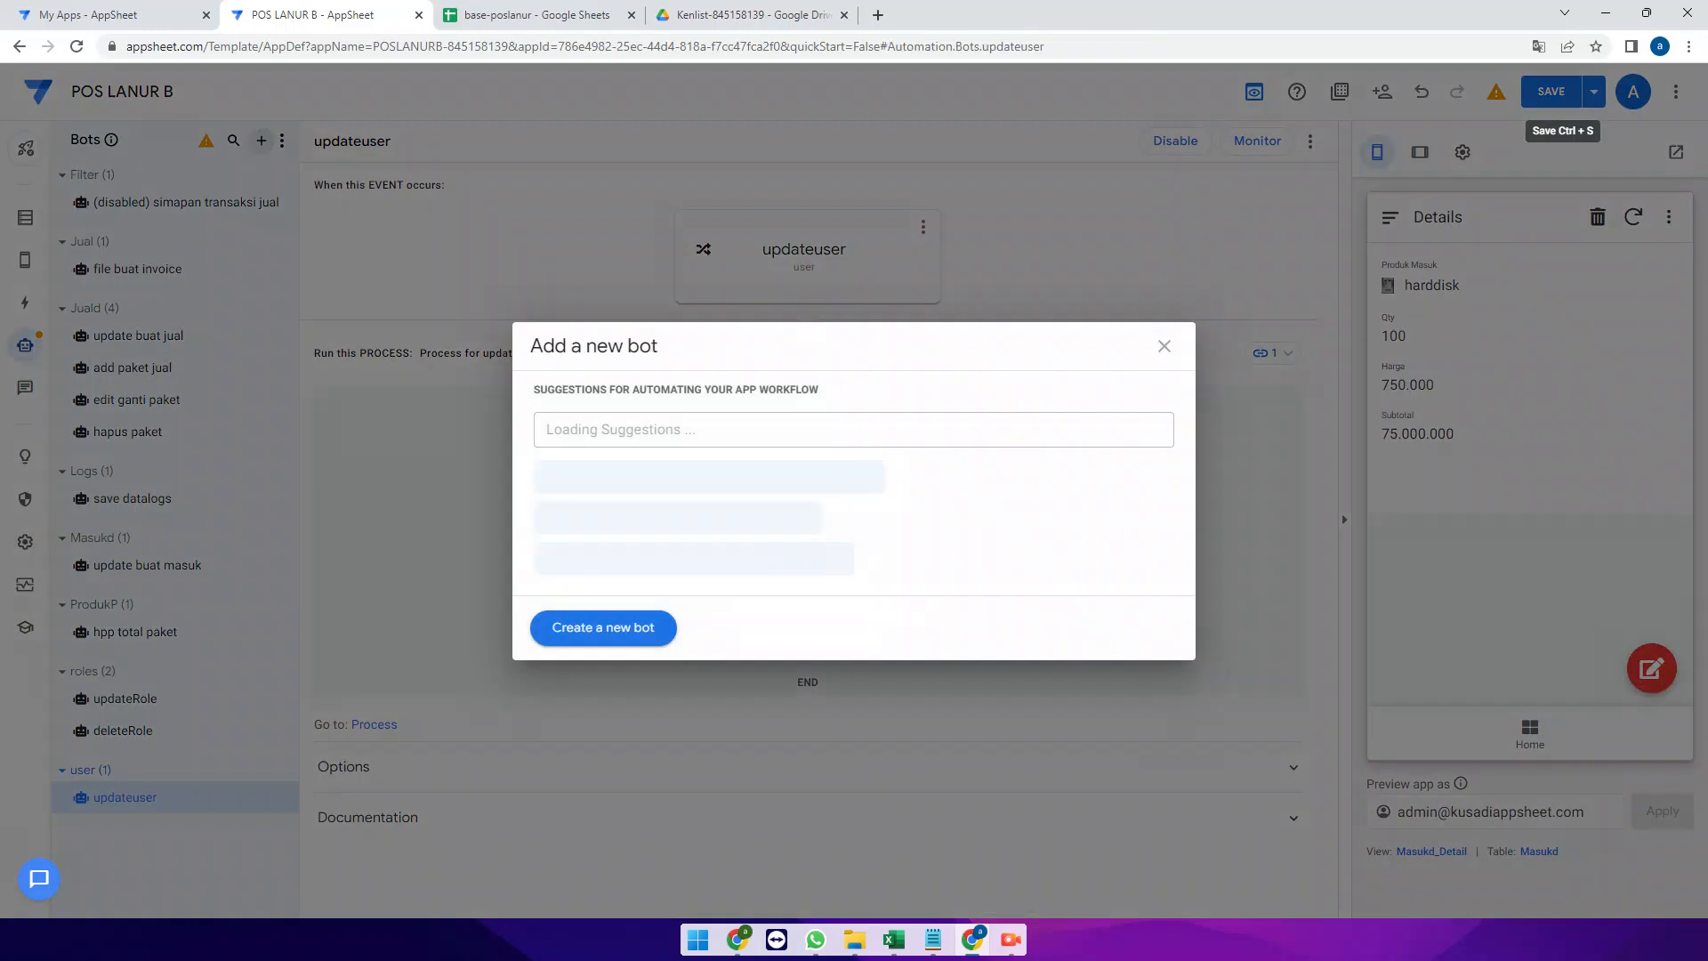
{"action": "left_click", "coordinate": [603, 629]}
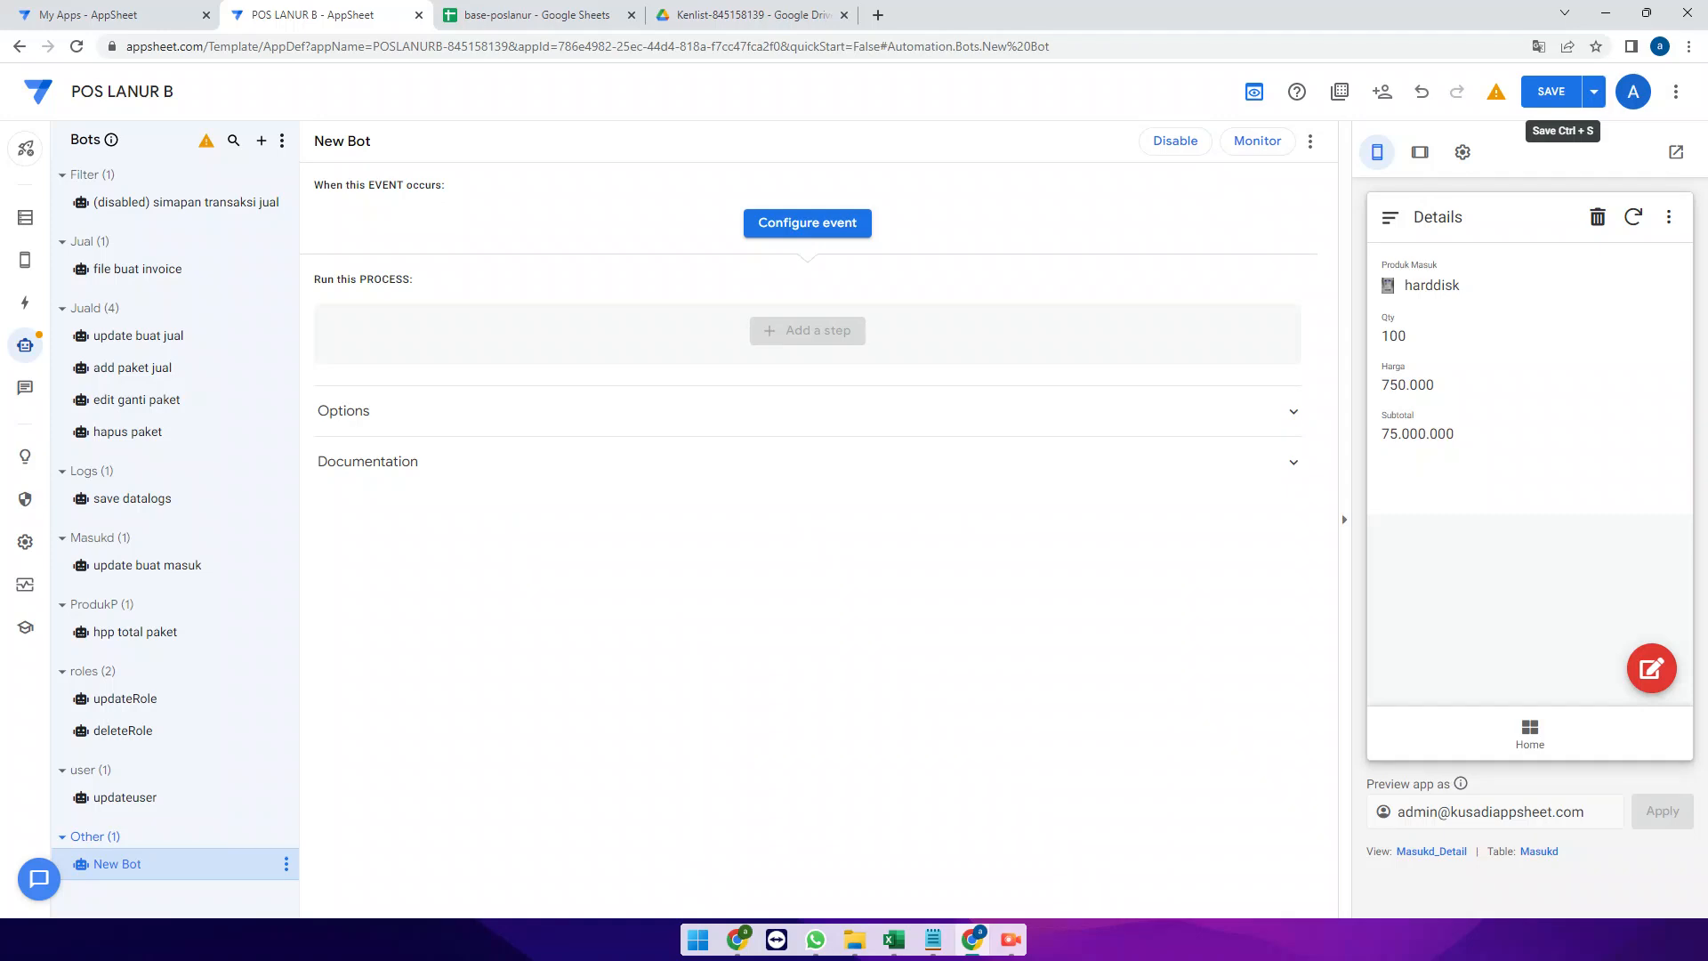
{"action": "double_click", "coordinate": [117, 864]}
{"action": "key", "text": "ctrl+a"}
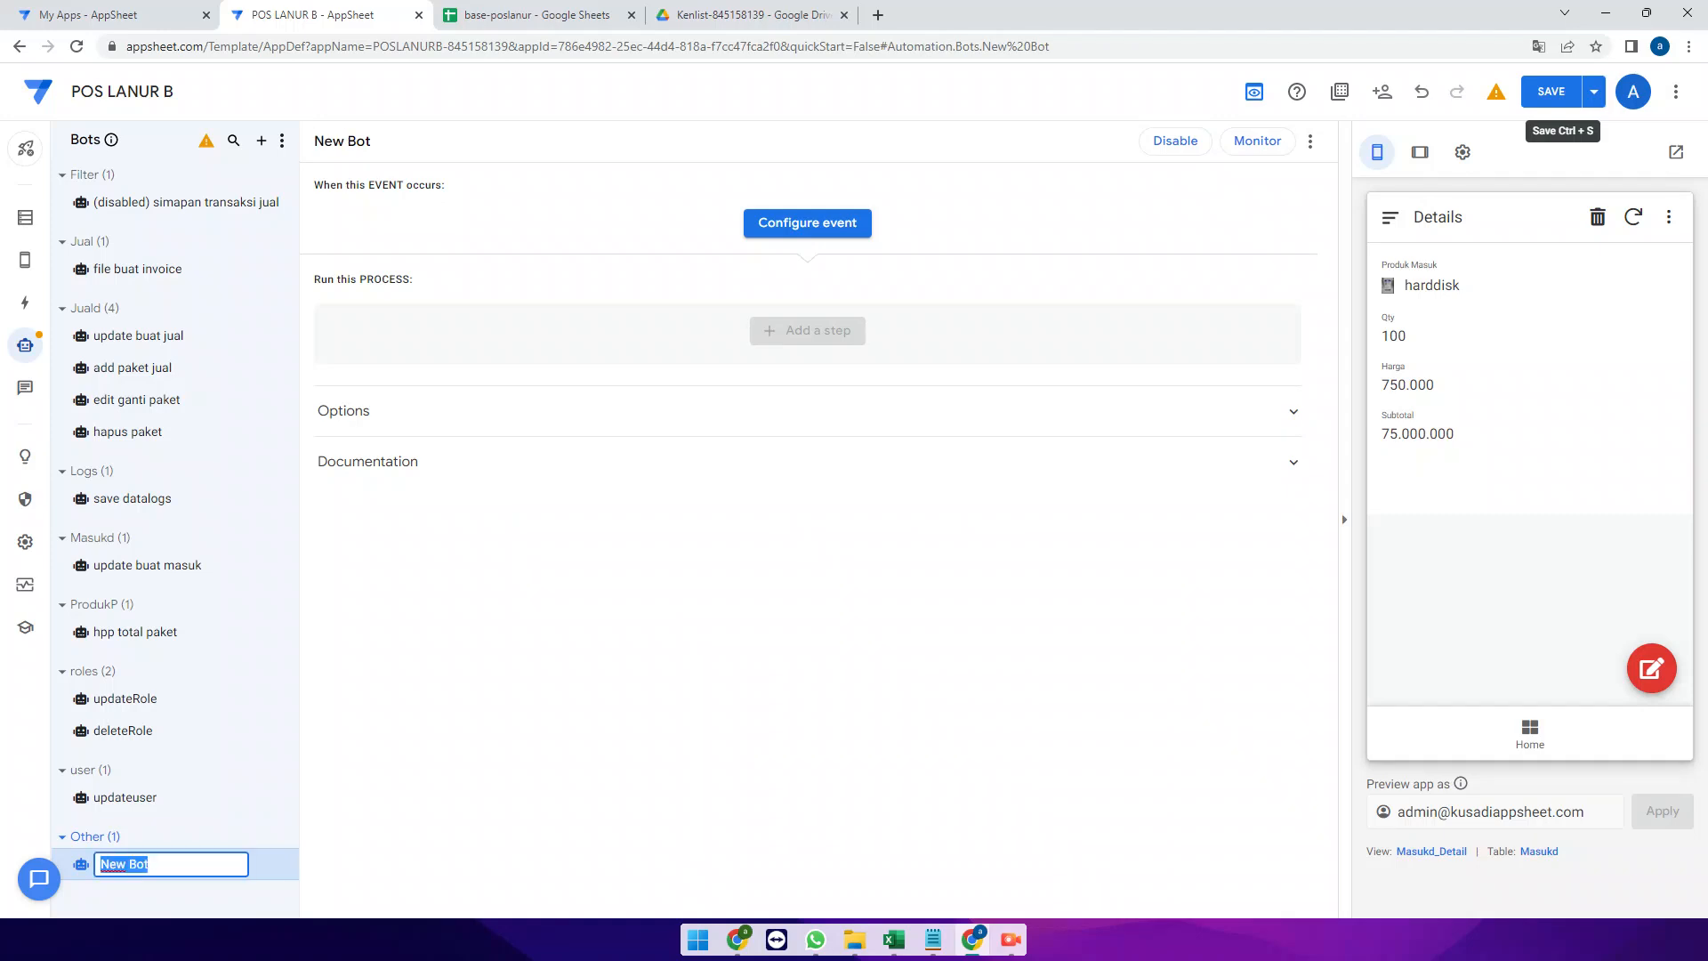
{"action": "type", "text": "update"}
{"action": "type", "text": "paket"}
{"action": "double_click", "coordinate": [121, 864]}
{"action": "type", "text": "add retur"}
{"action": "key", "text": "ctrl+a"}
{"action": "key", "text": "ctrl+c"}
{"action": "key", "text": "Return"}
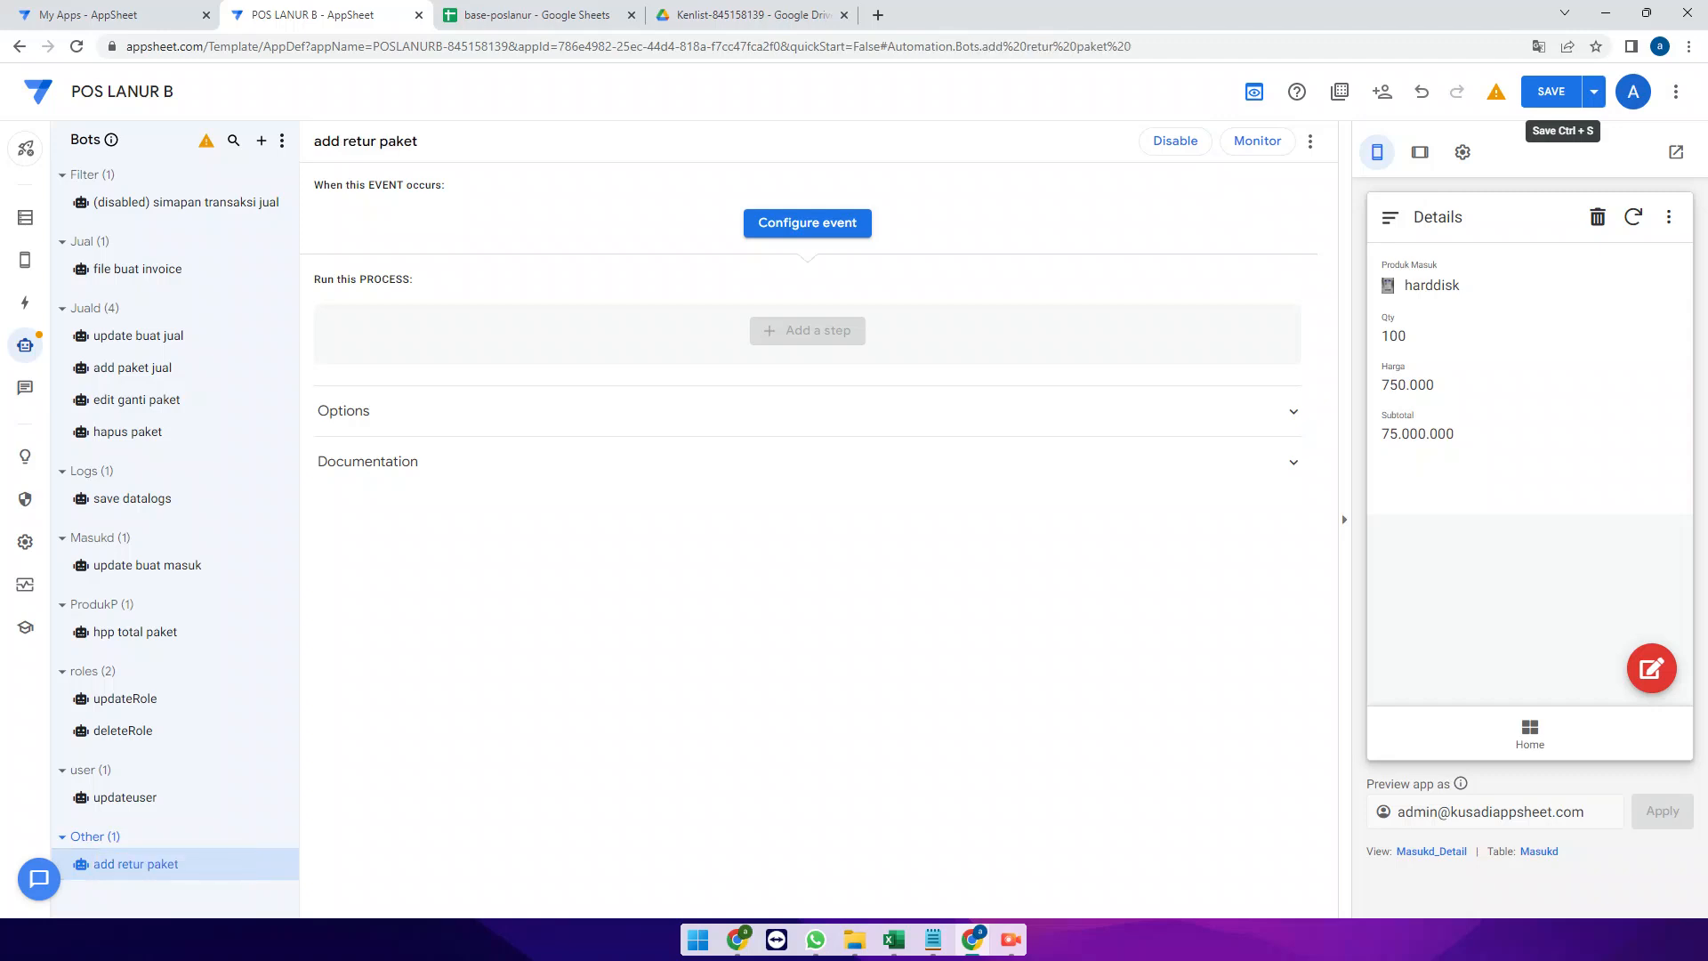
Configure a custom event "add retur paket" for the bot, triggered by adds only on the Masukd table
{"action": "left_click", "coordinate": [814, 221]}
{"action": "key", "text": "ctrl+v"}
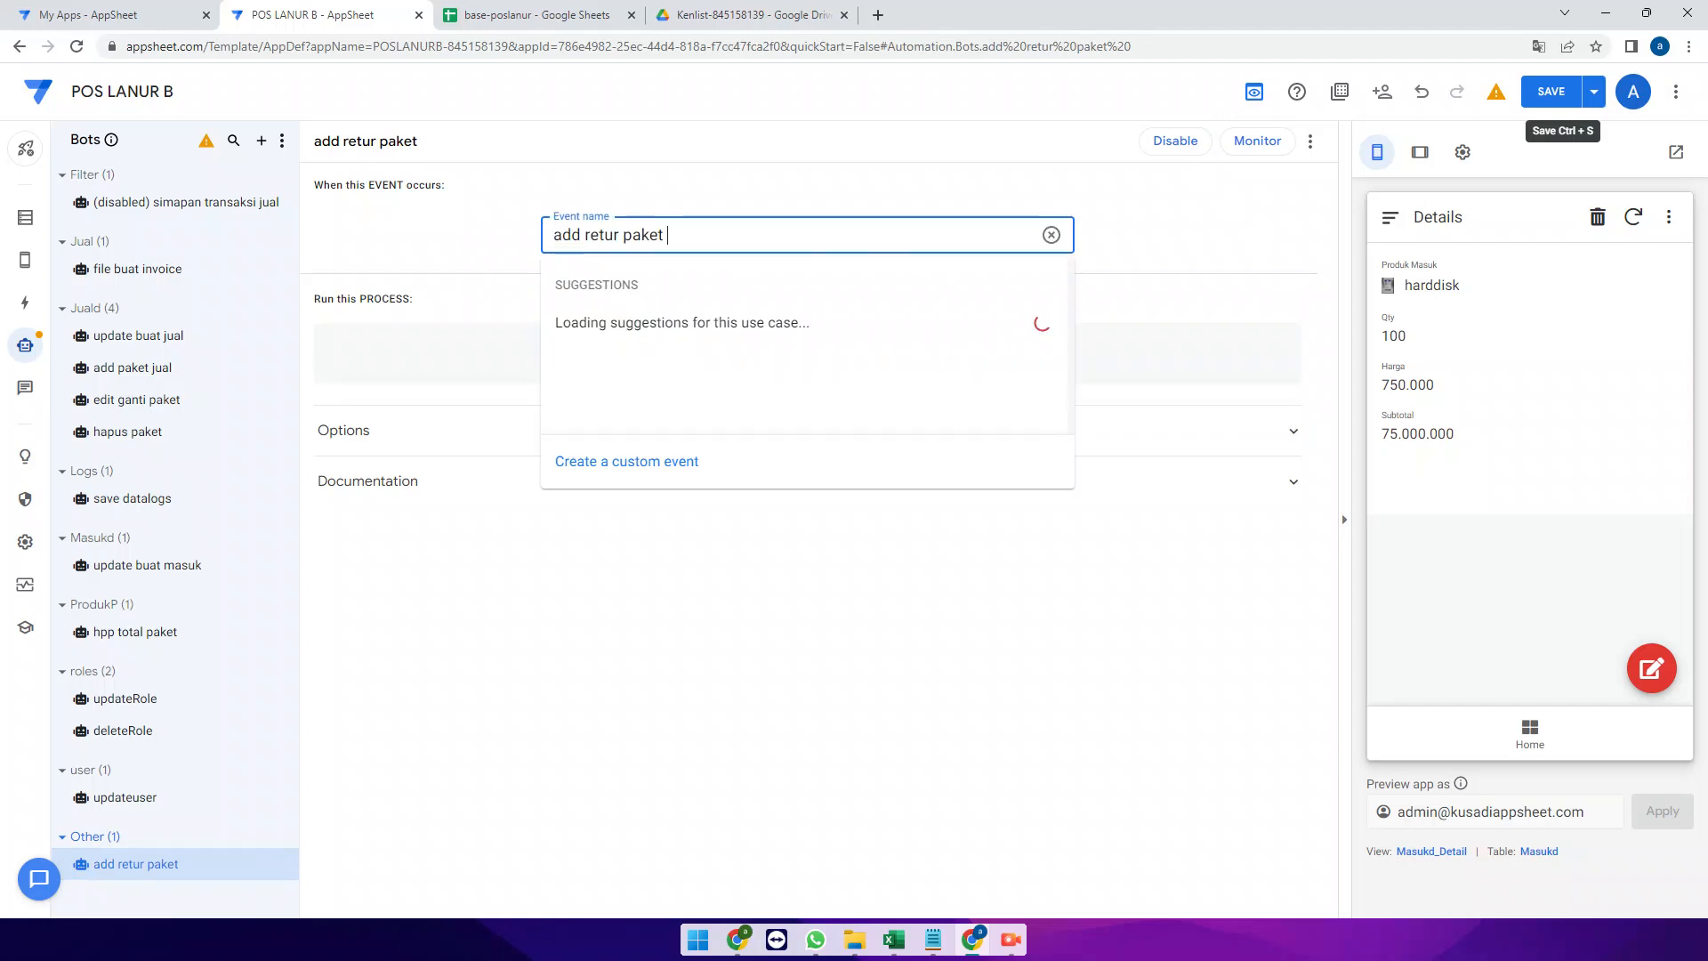
{"action": "left_click", "coordinate": [721, 457]}
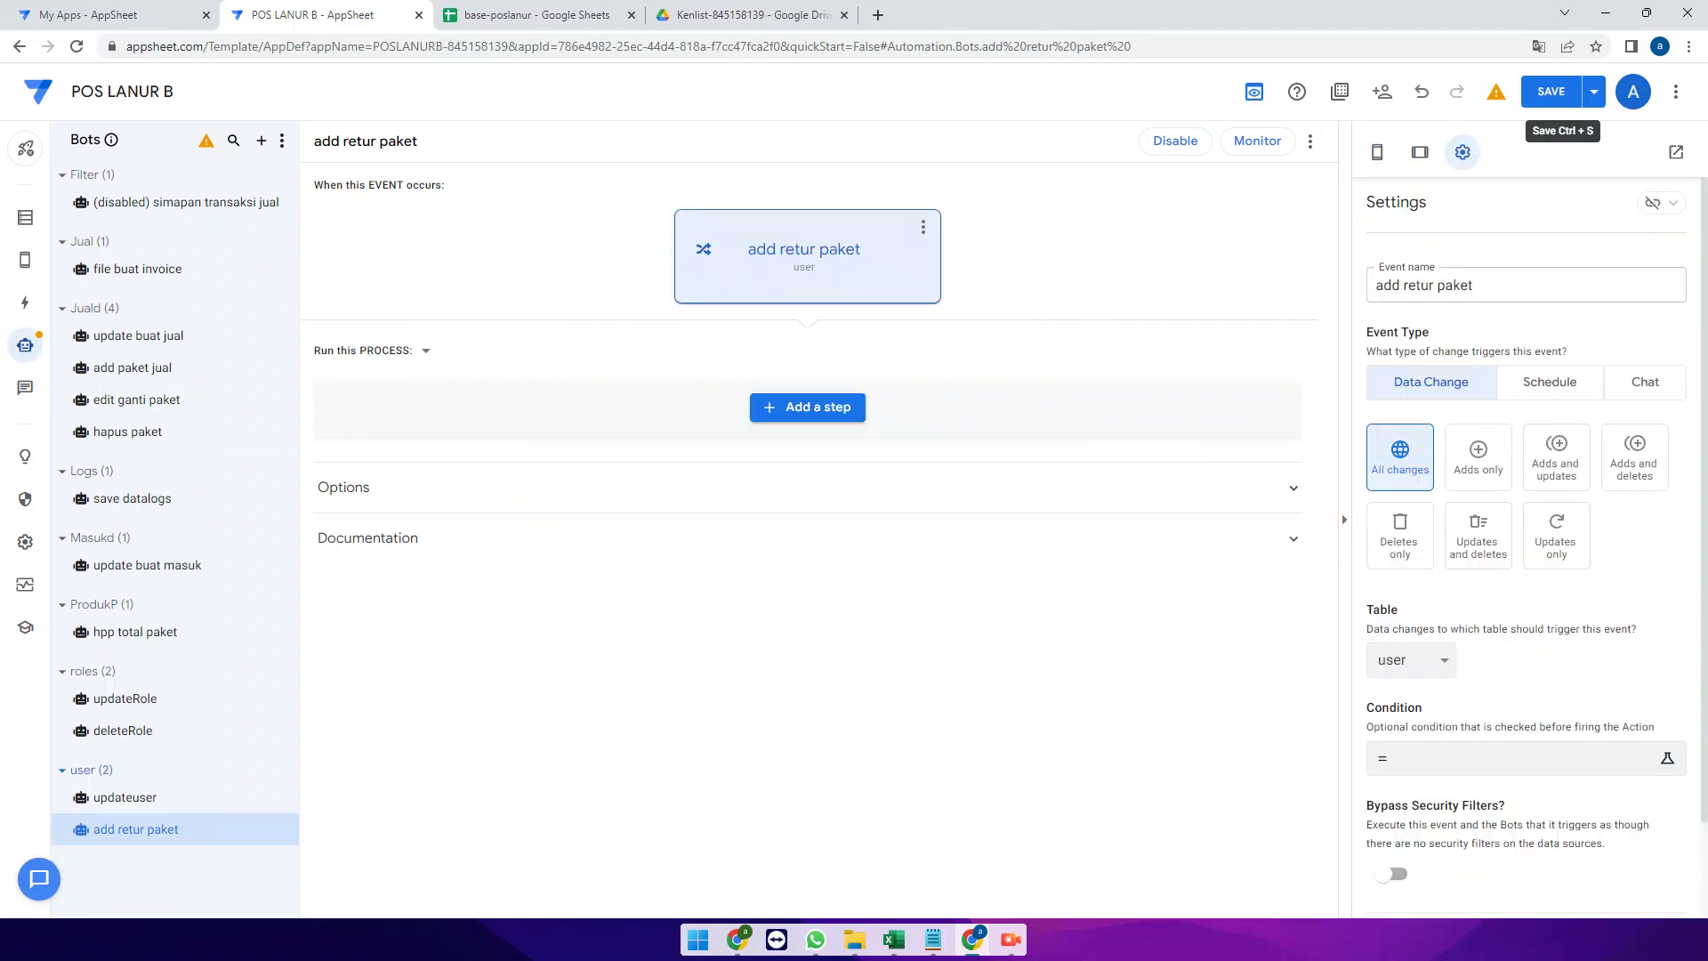
{"action": "left_click", "coordinate": [1478, 457]}
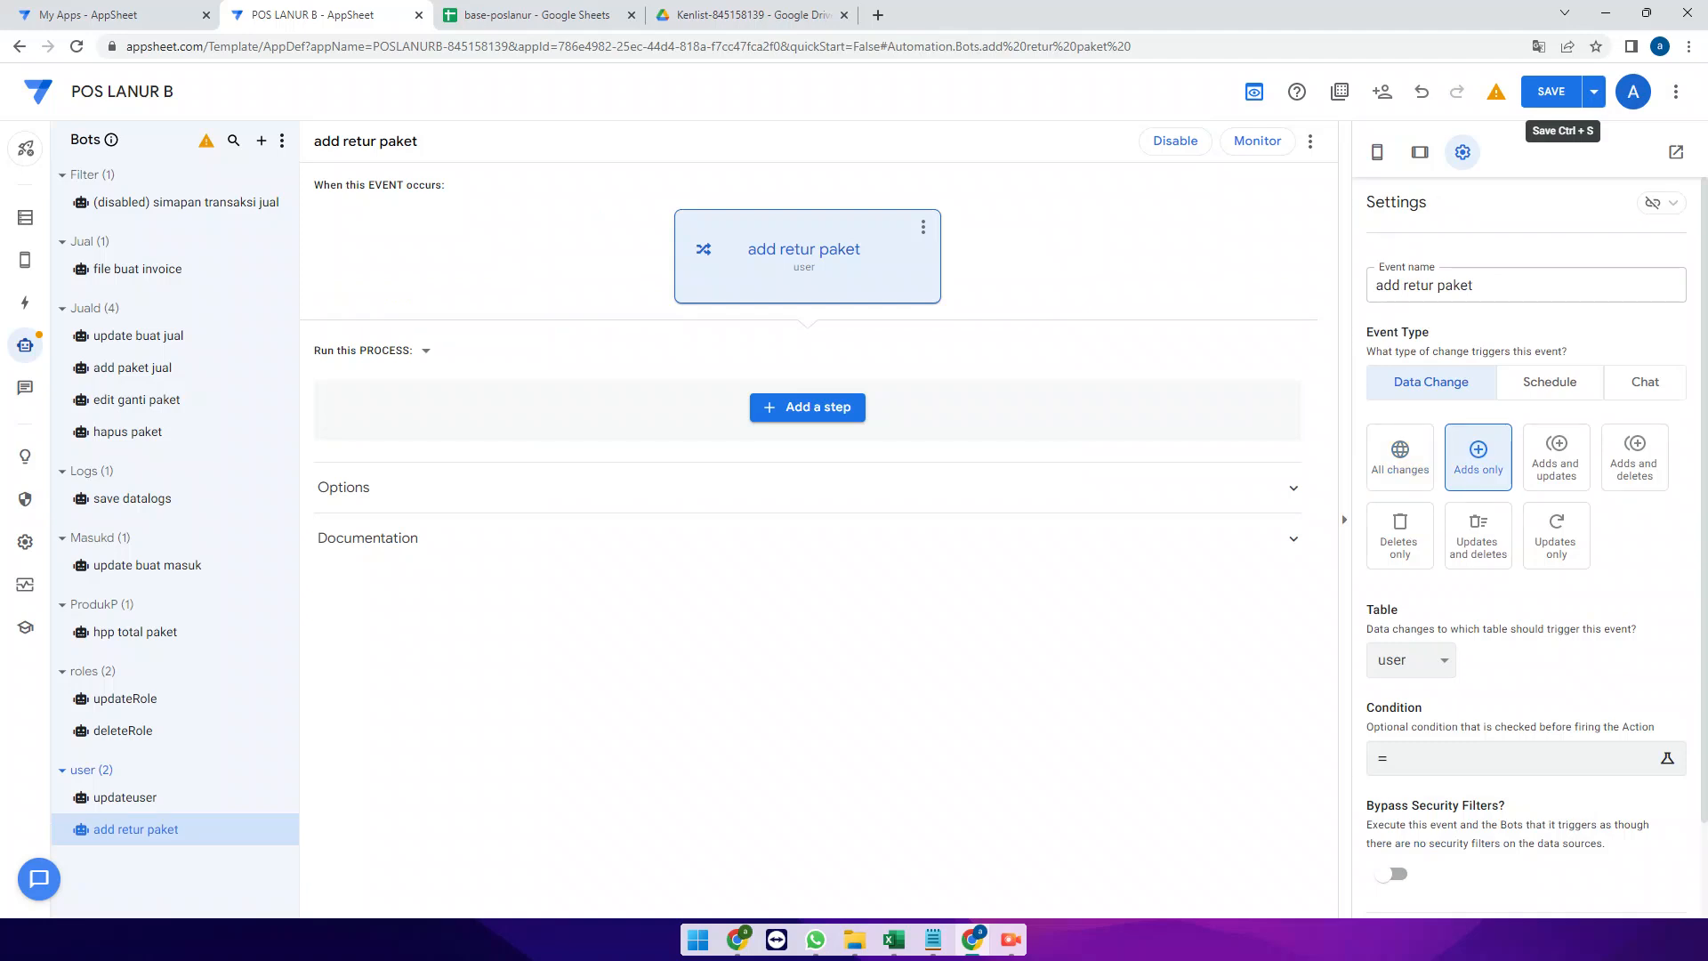
{"action": "left_click", "coordinate": [1411, 660]}
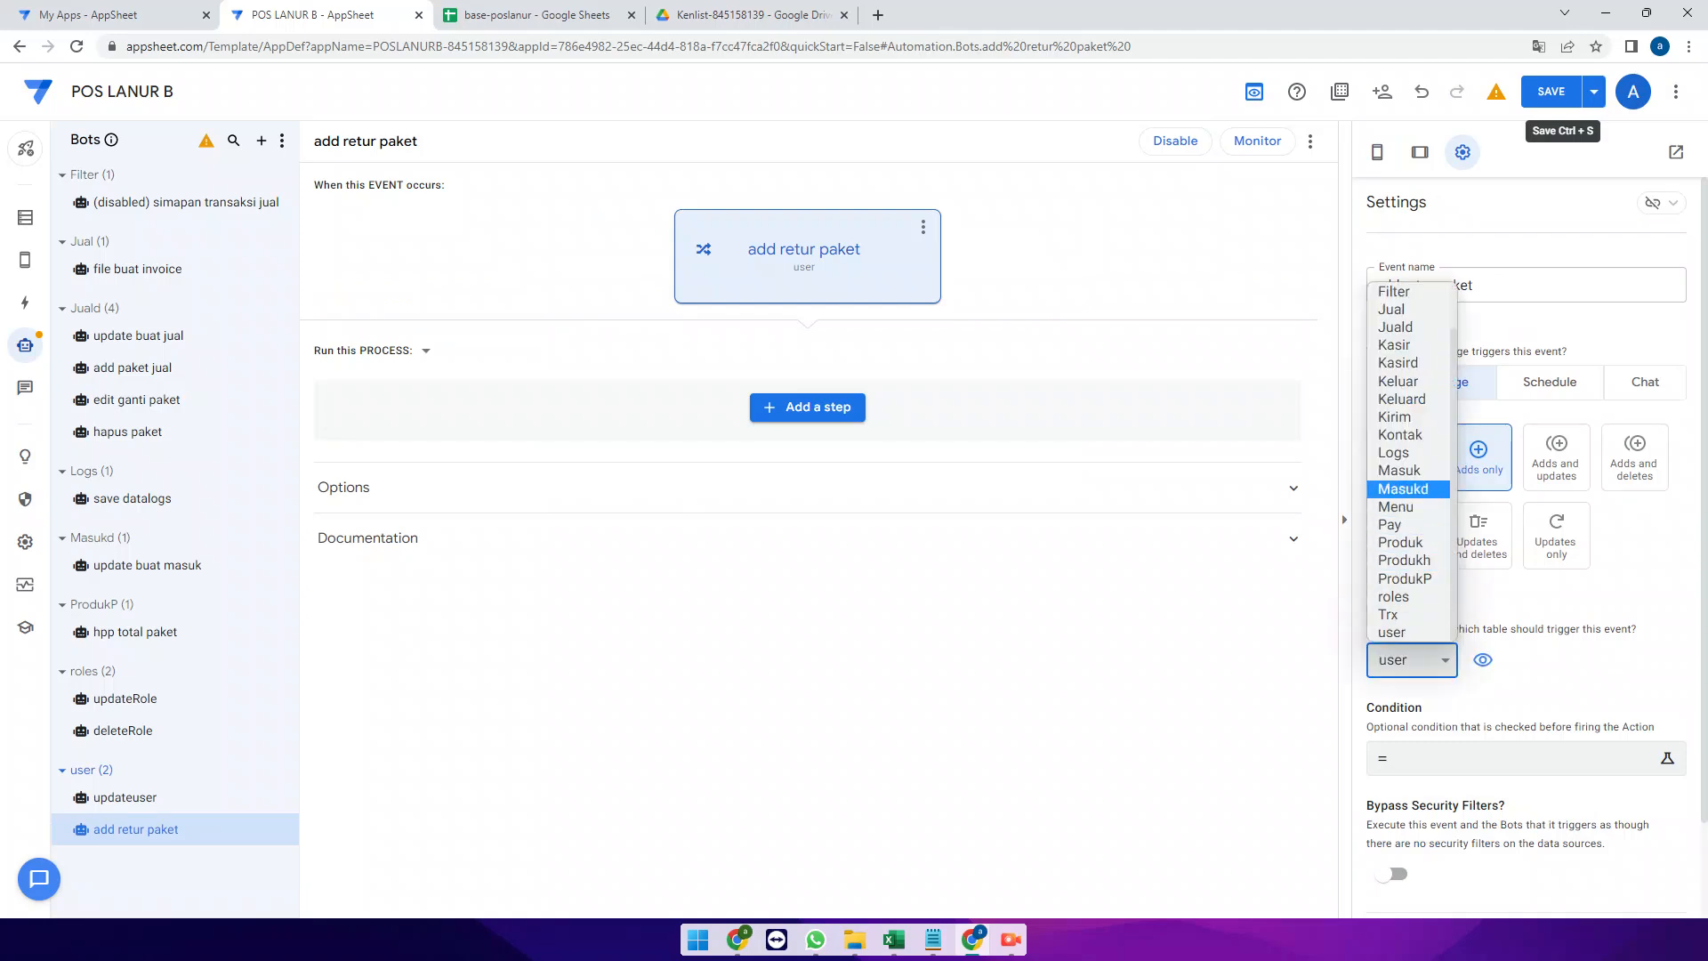
{"action": "key", "text": "Return"}
Add a custom step named "add retur paket" to the bot's process
{"action": "left_click", "coordinate": [807, 407]}
{"action": "key", "text": "ctrl+v"}
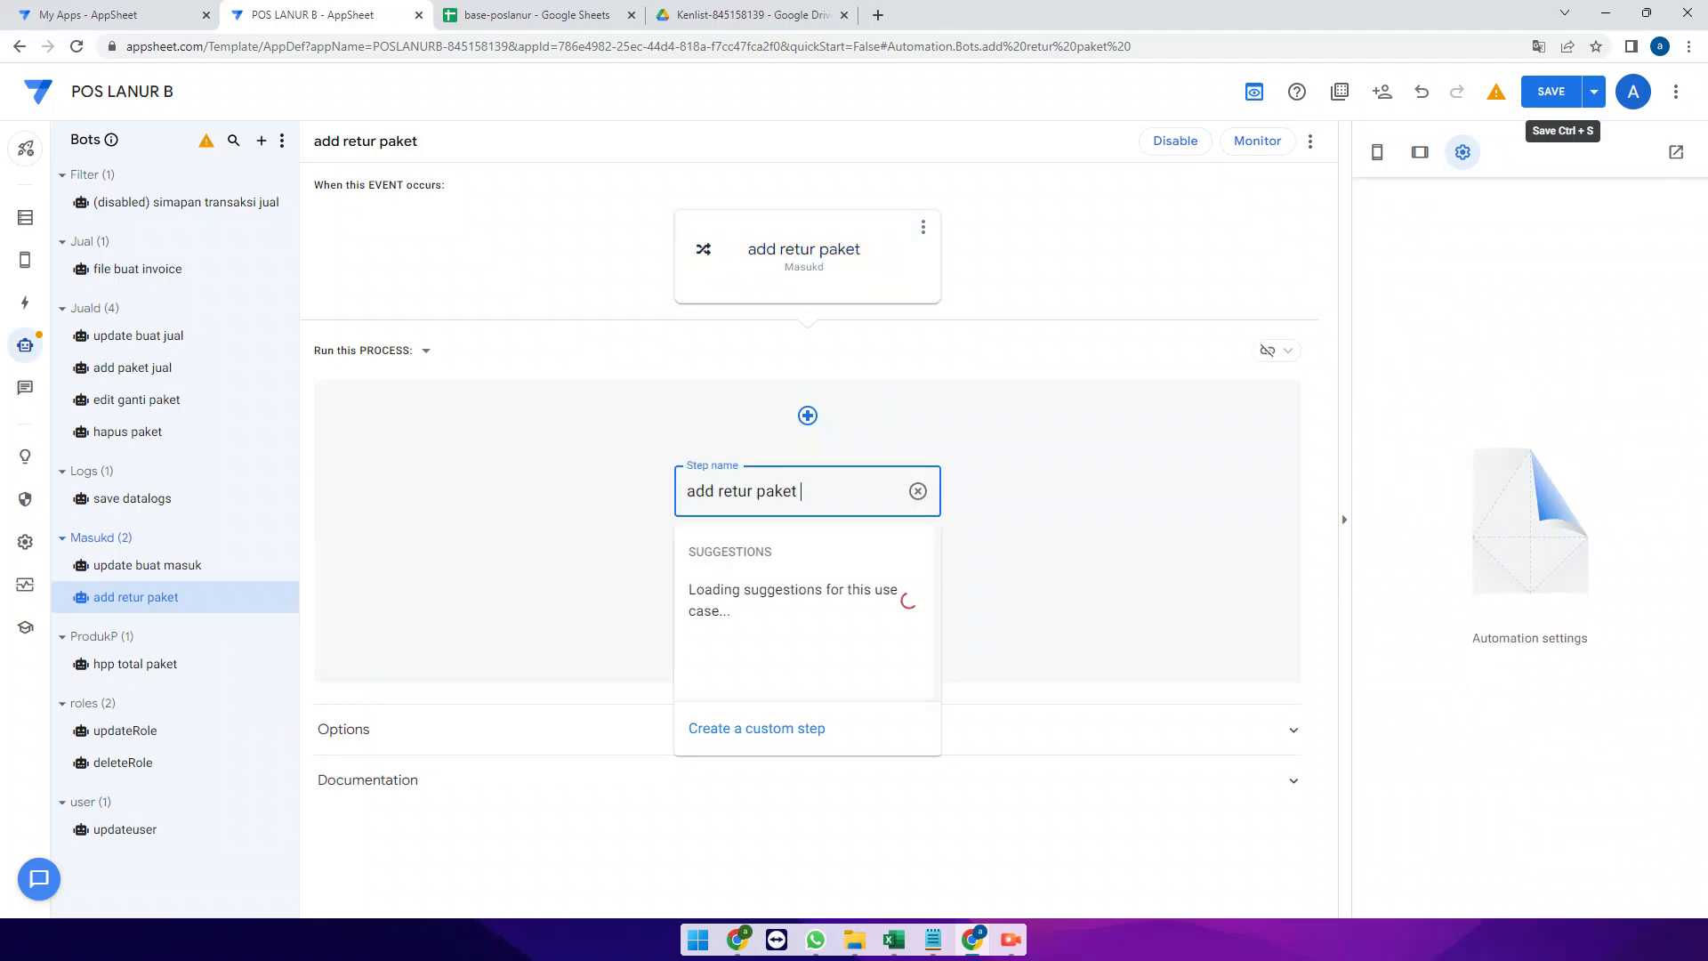
{"action": "left_click", "coordinate": [757, 728]}
{"action": "left_click", "coordinate": [804, 490]}
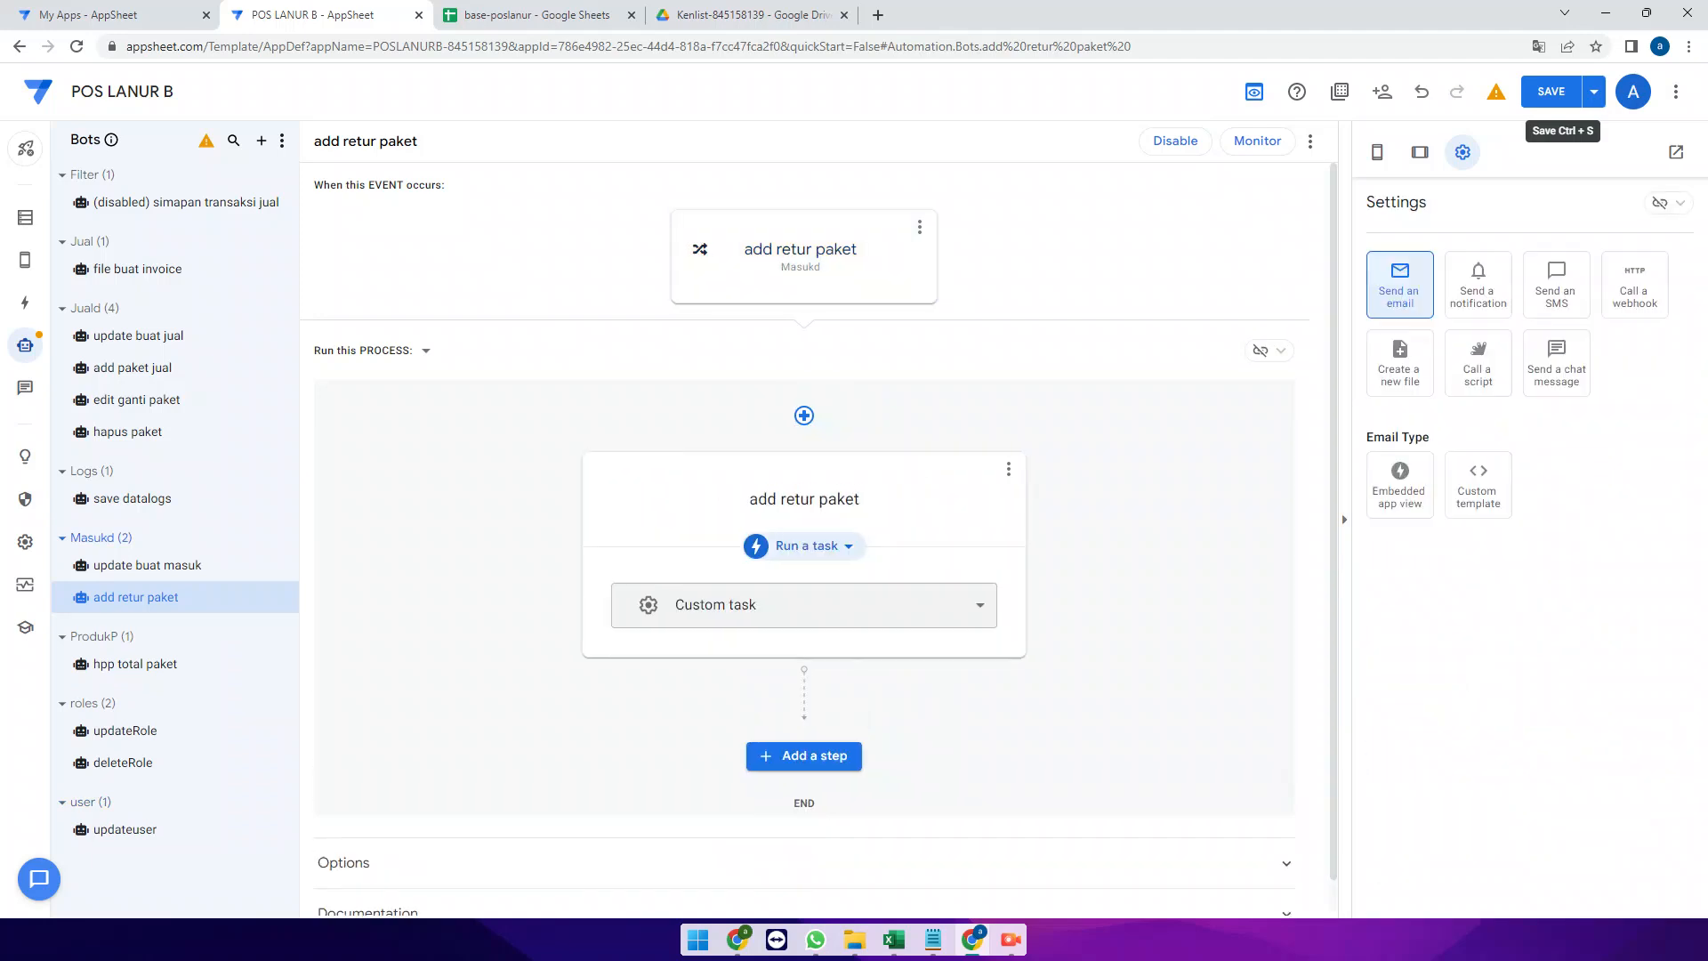
Make the "add retur paket" step run a data action that reuses the existing "retur paket group" action
{"action": "left_click", "coordinate": [805, 545]}
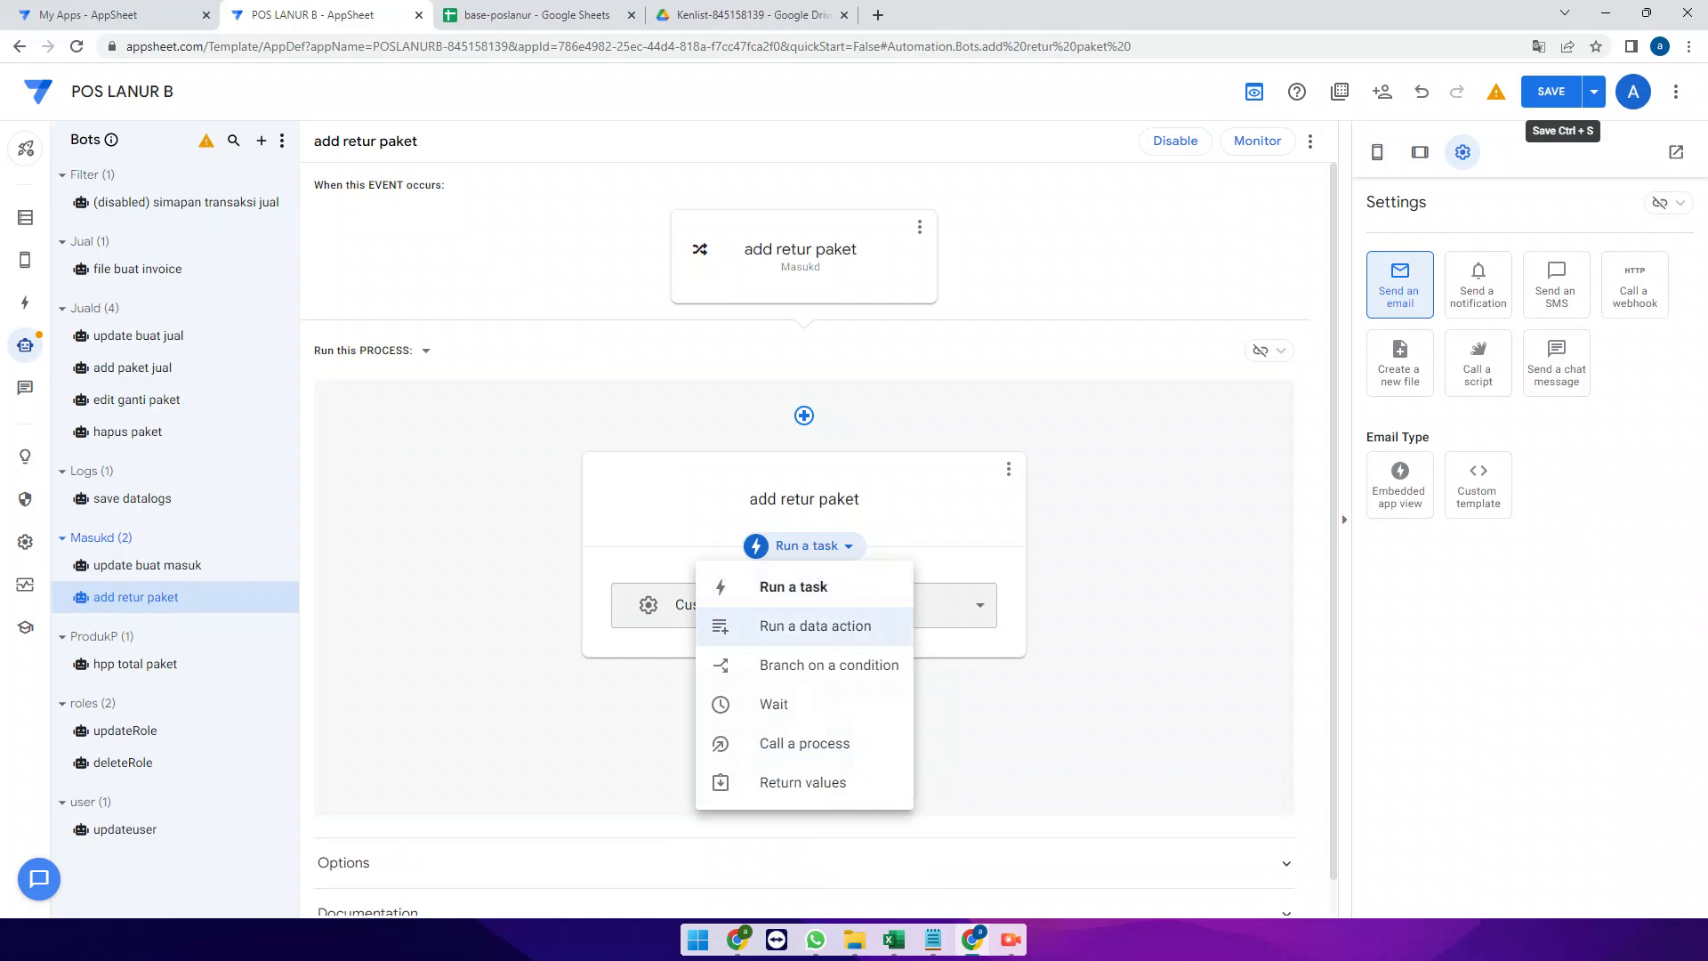
{"action": "left_click", "coordinate": [815, 626]}
{"action": "left_click", "coordinate": [815, 614]}
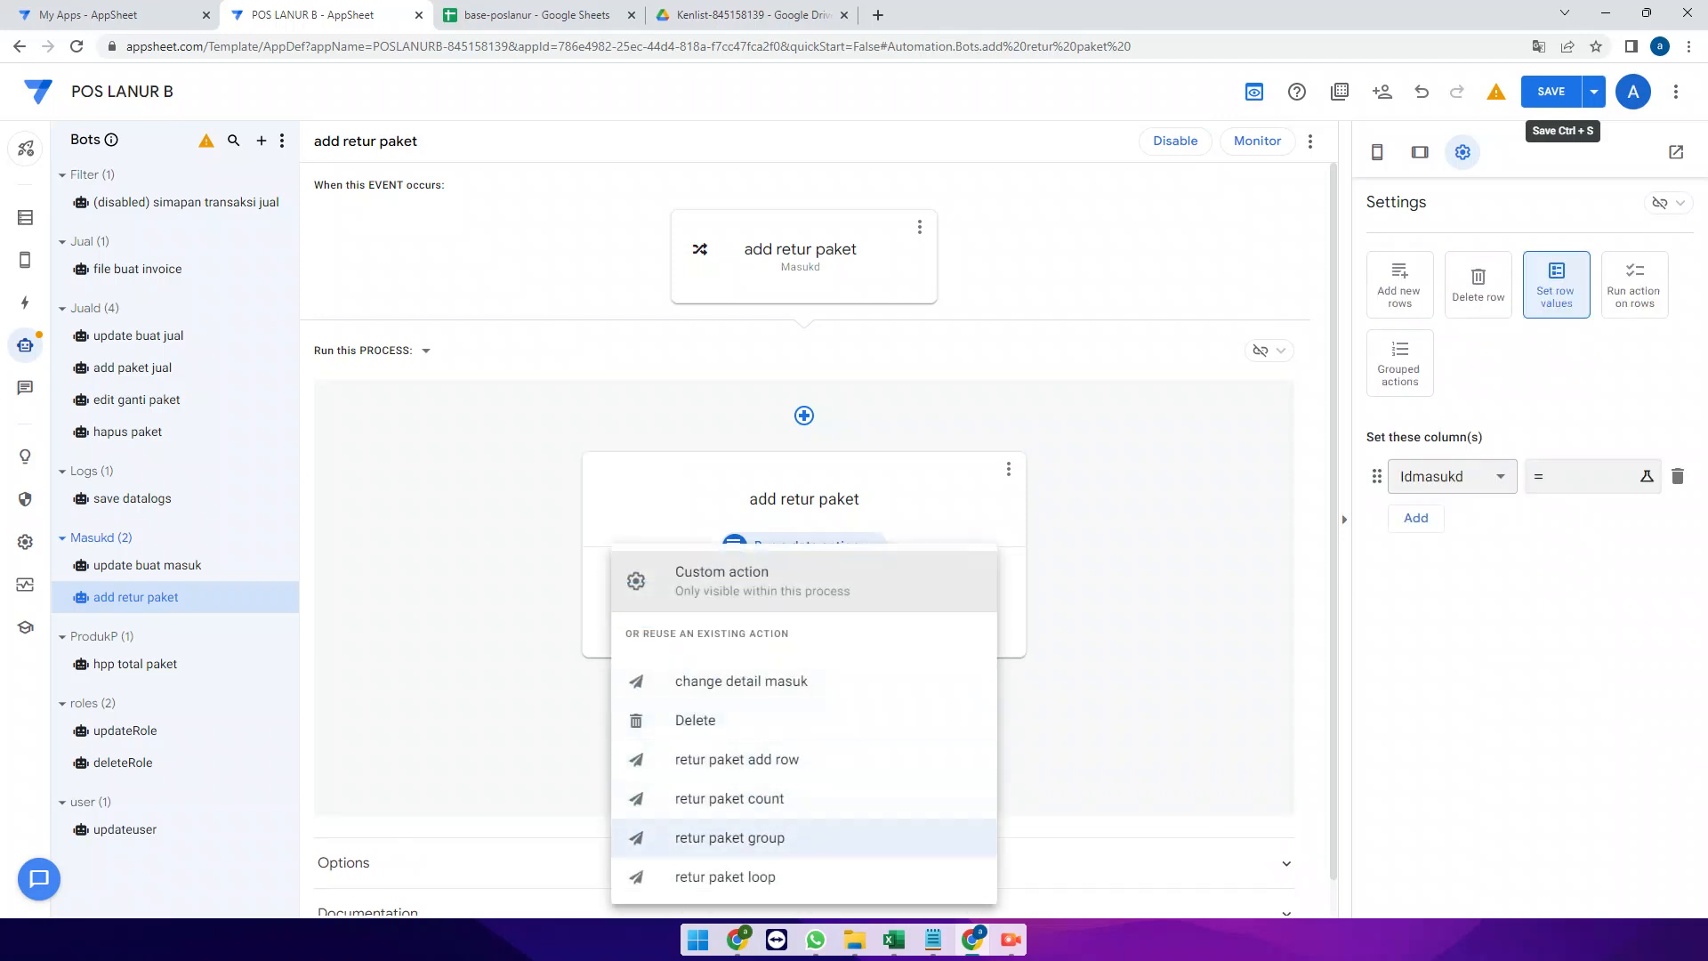
{"action": "left_click", "coordinate": [730, 837]}
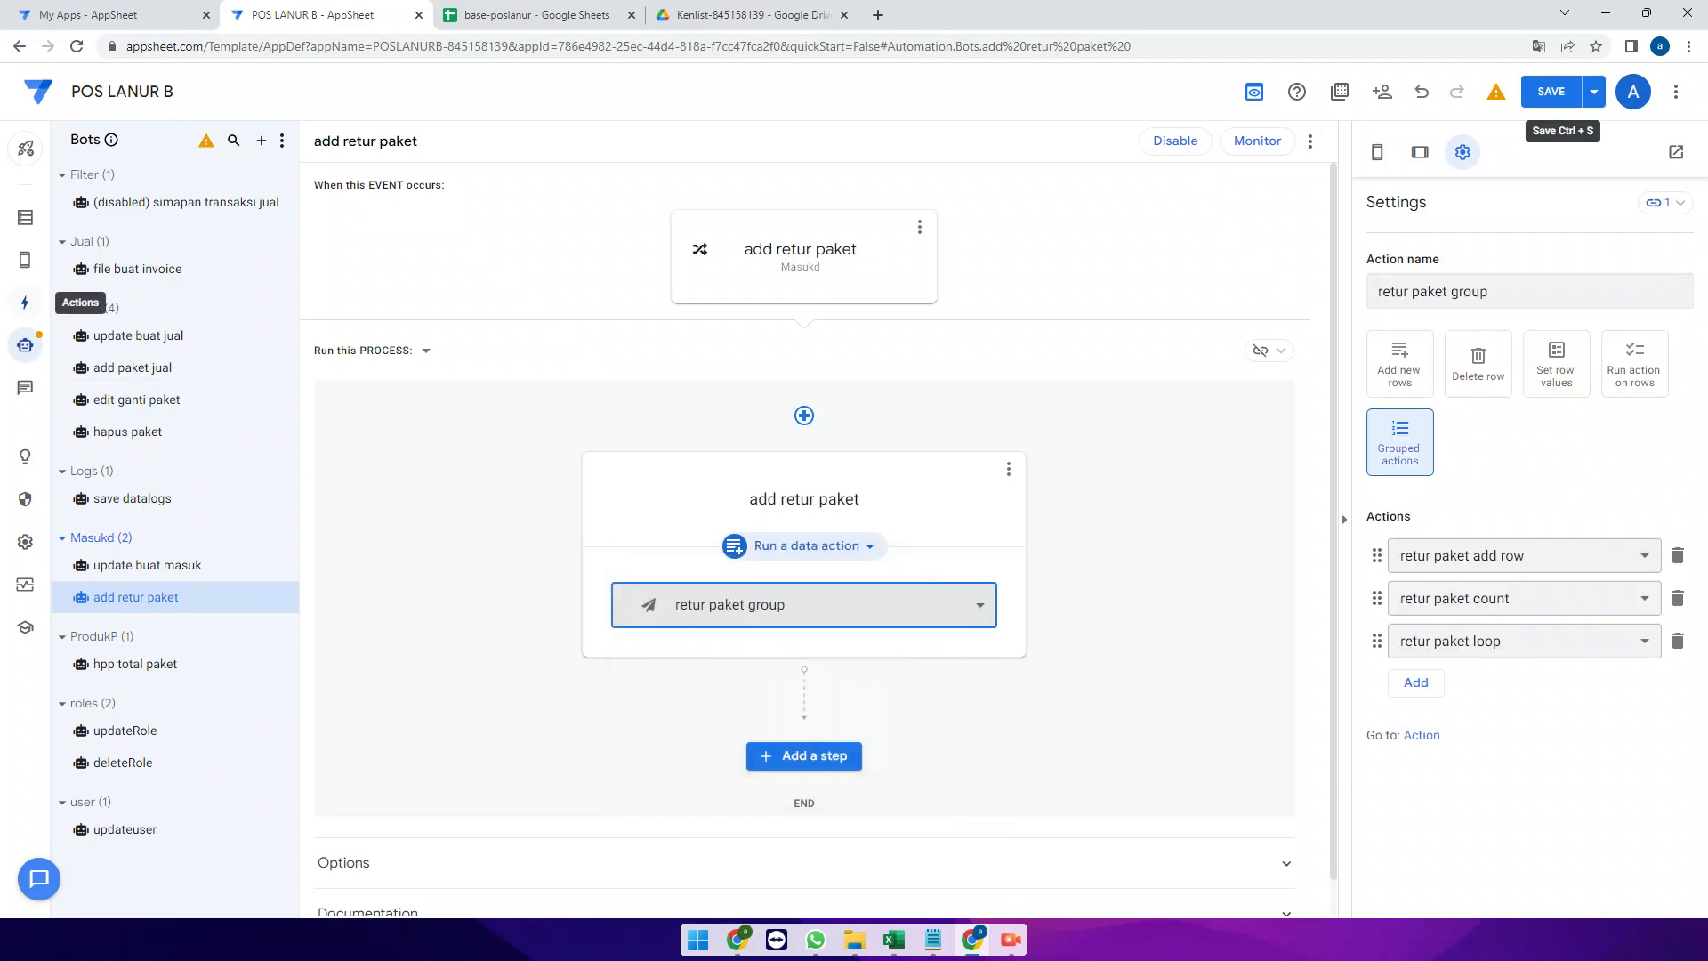
Create a new action for the Masukd table and name it "retur paket edit ganti"
{"action": "left_click", "coordinate": [24, 302]}
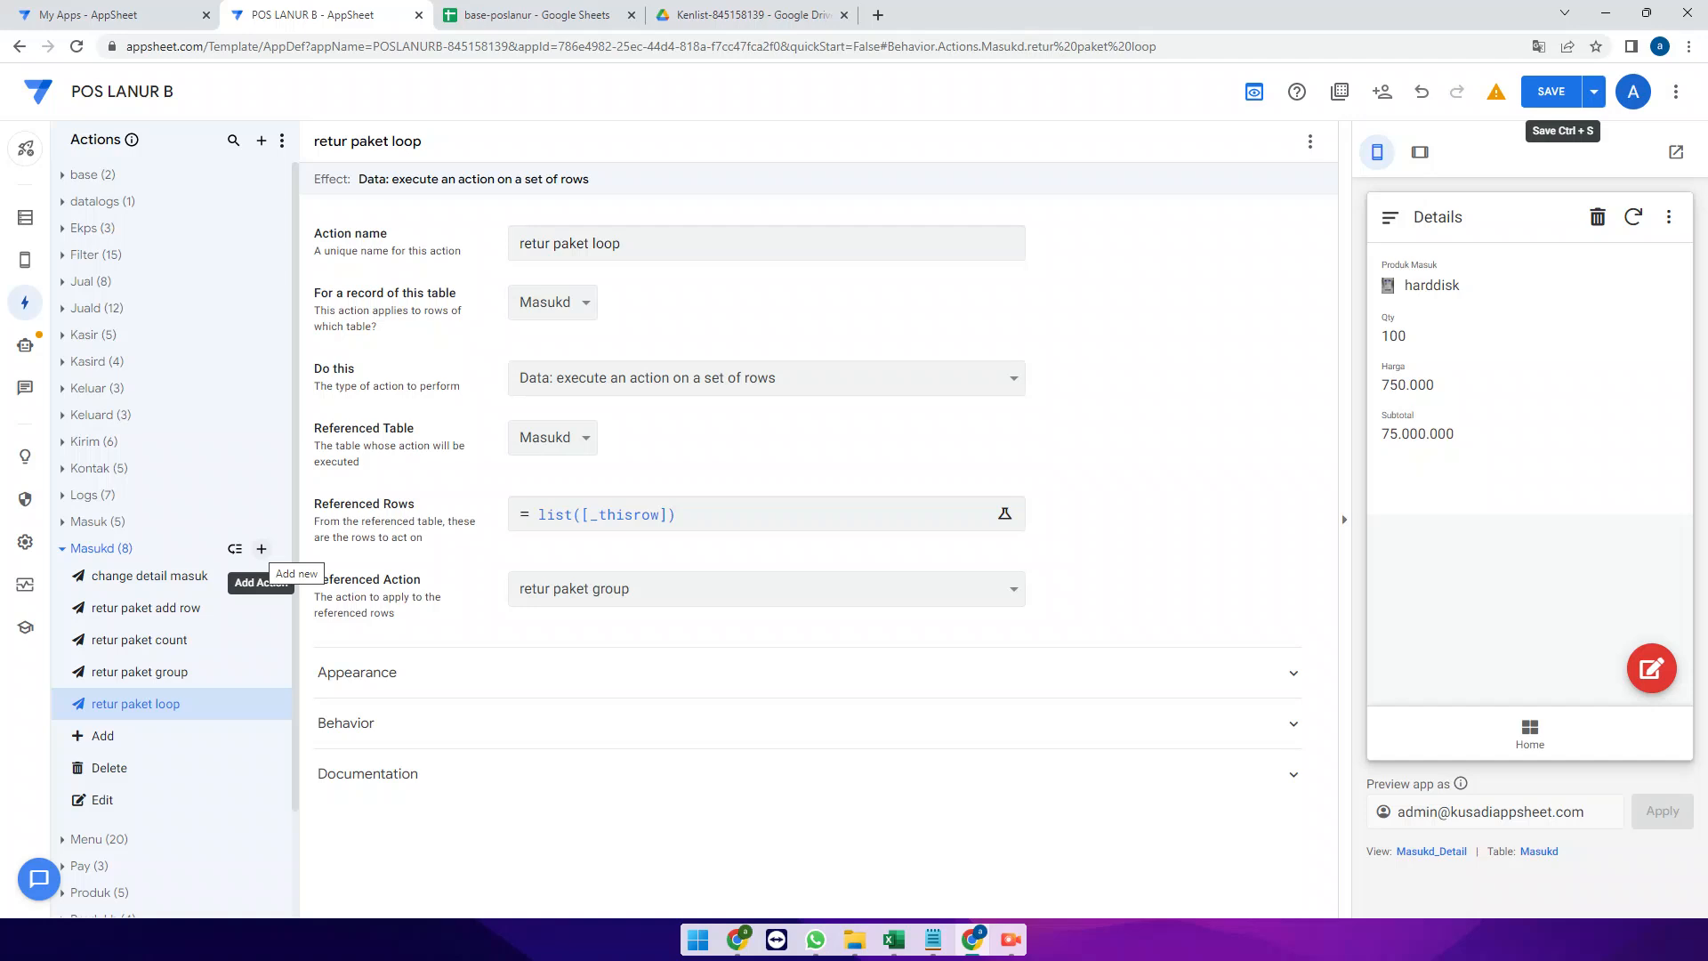
{"action": "left_click", "coordinate": [261, 549]}
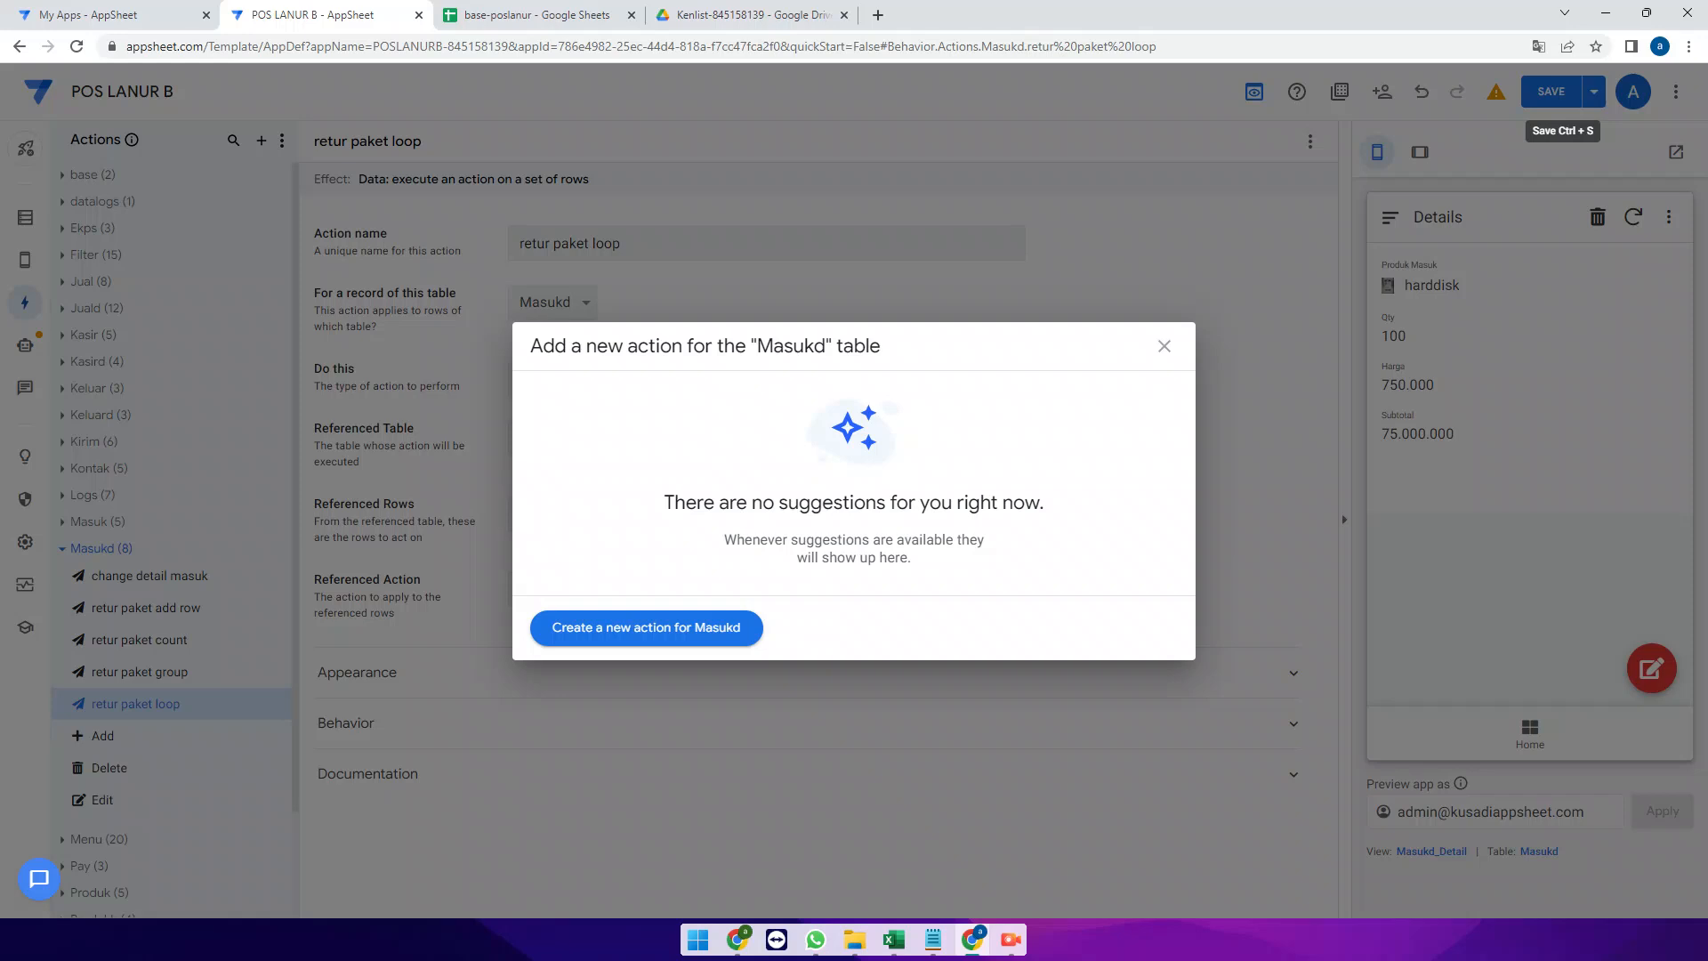
{"action": "left_click", "coordinate": [647, 627]}
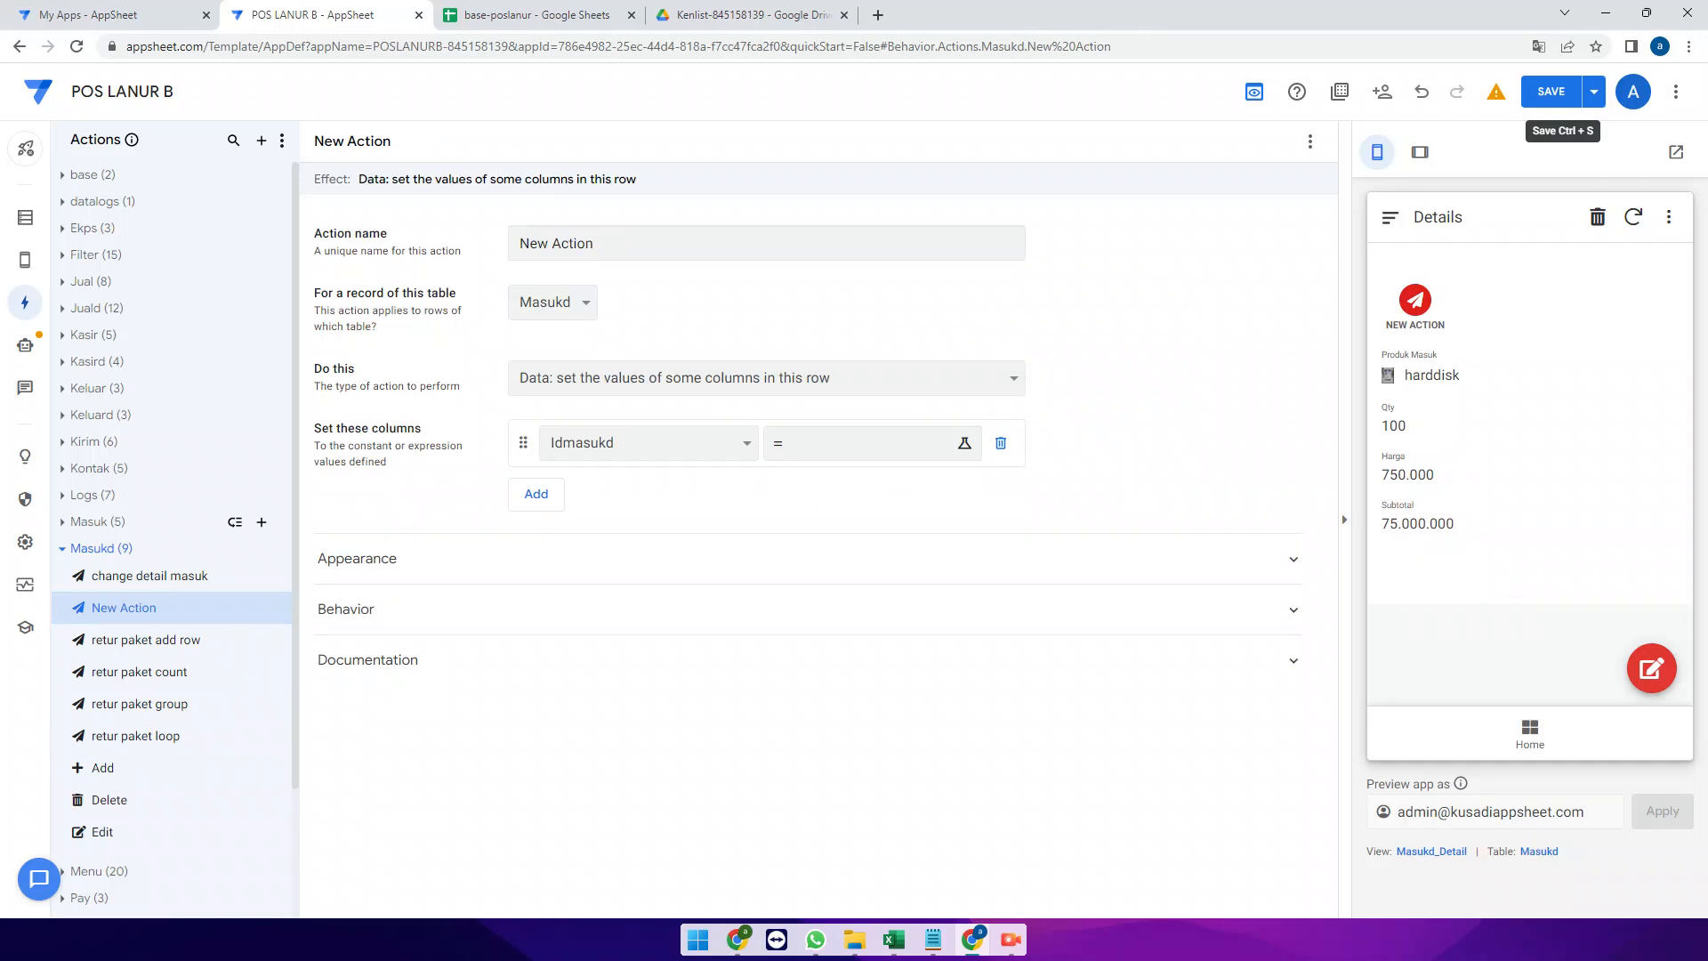
{"action": "left_click_drag", "start_coordinate": [612, 244], "coordinate": [509, 245]}
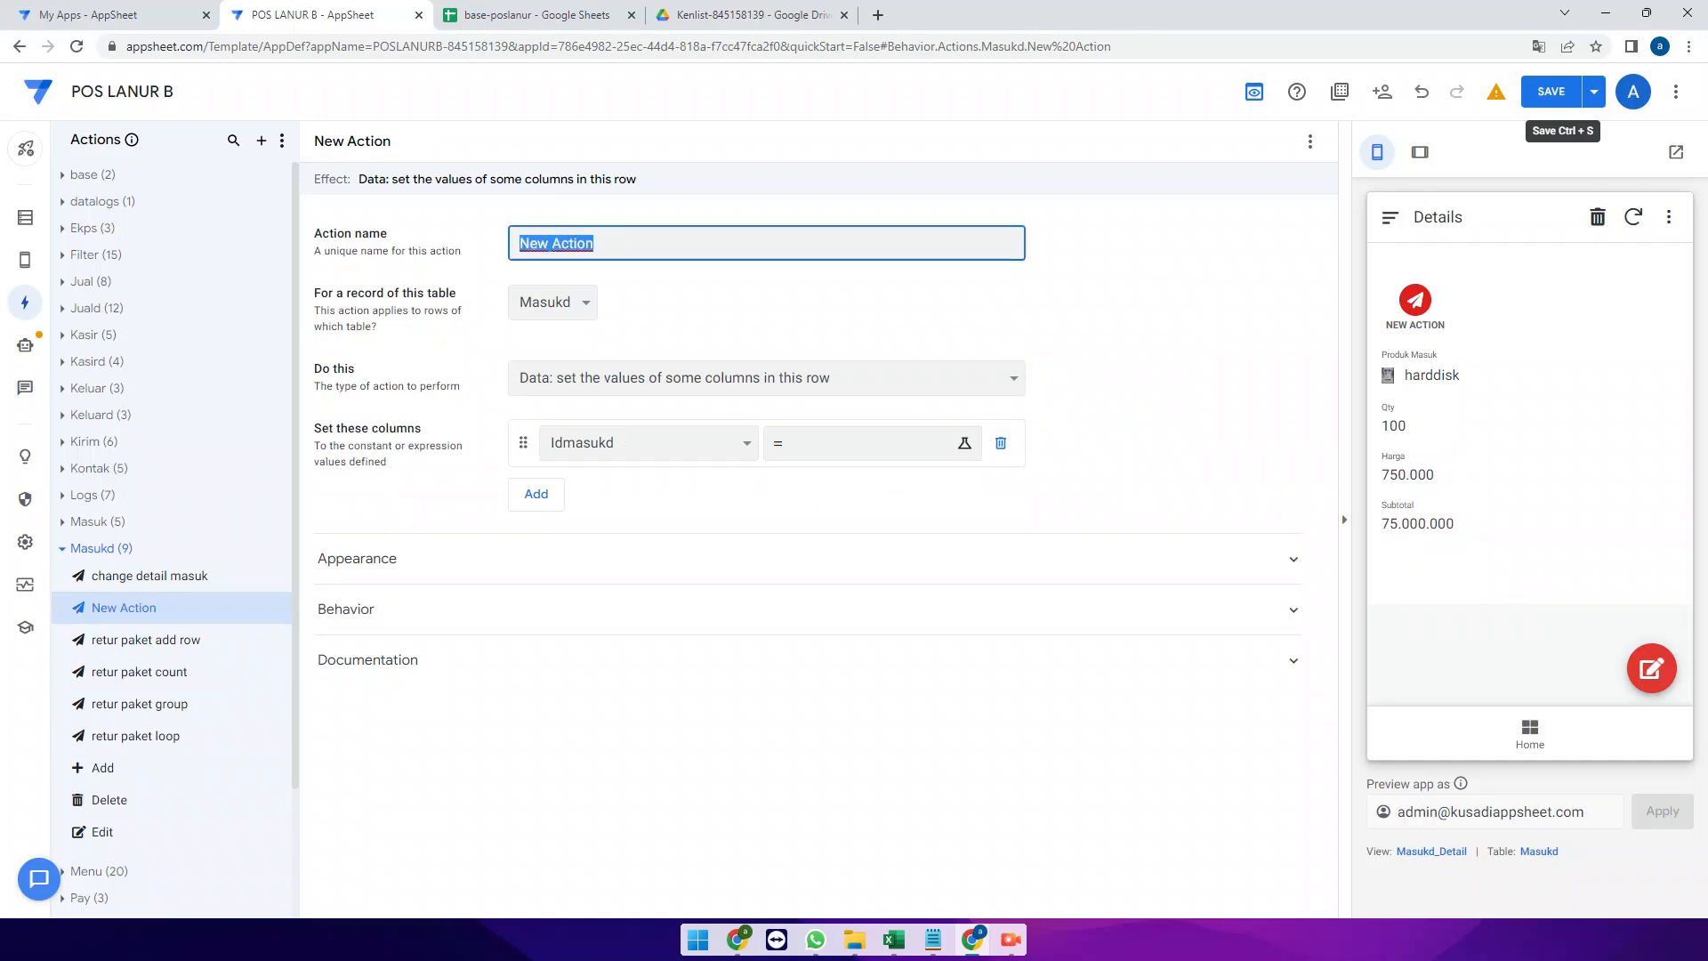
{"action": "type", "text": "retur "}
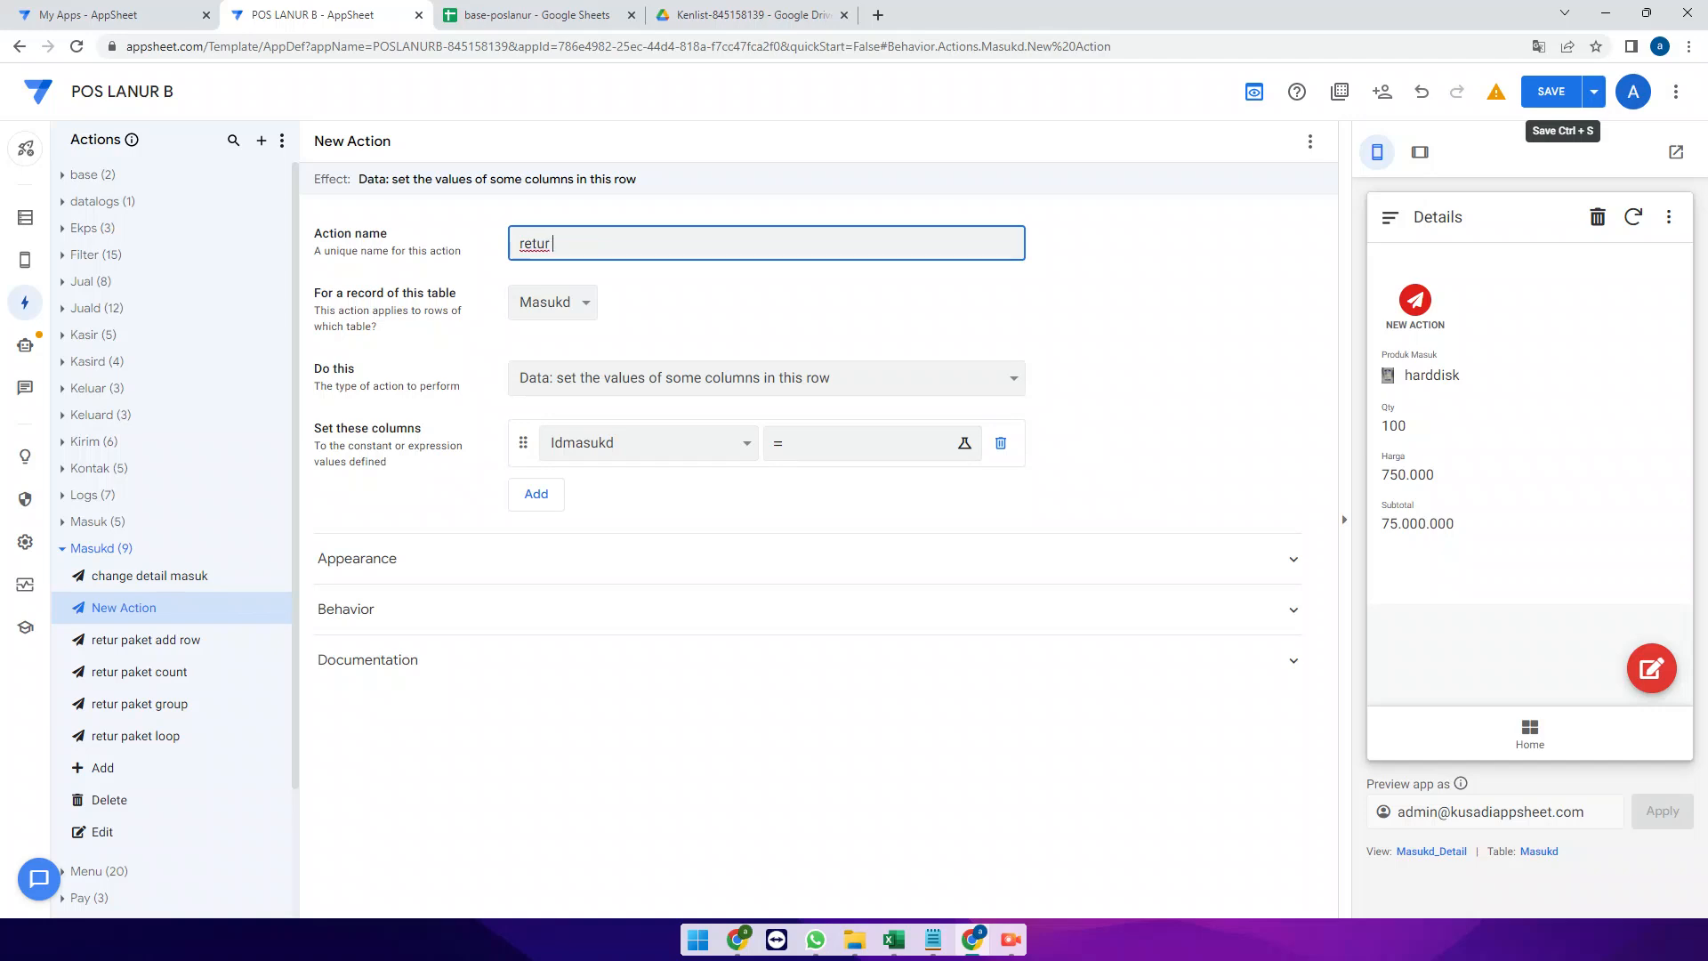
{"action": "type", "text": "paket edit"}
{"action": "type", "text": "ganti"}
{"action": "left_click", "coordinate": [678, 310]}
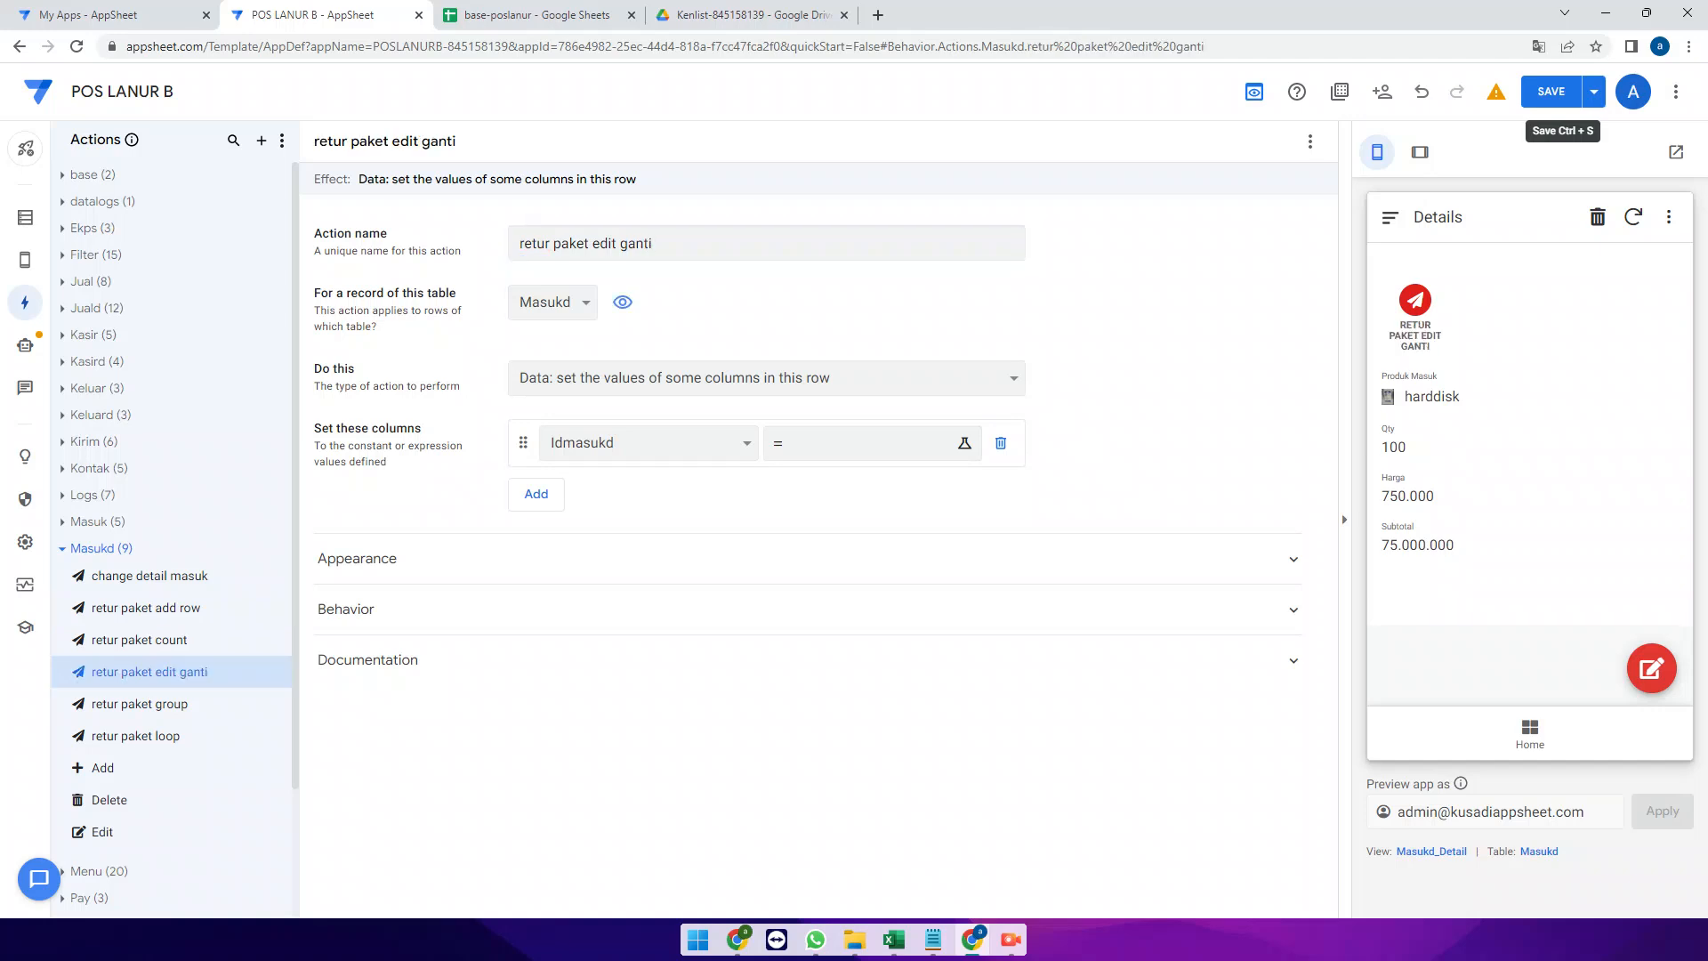
Shorten the new action's name to "retur paket edit"
{"action": "left_click", "coordinate": [669, 244]}
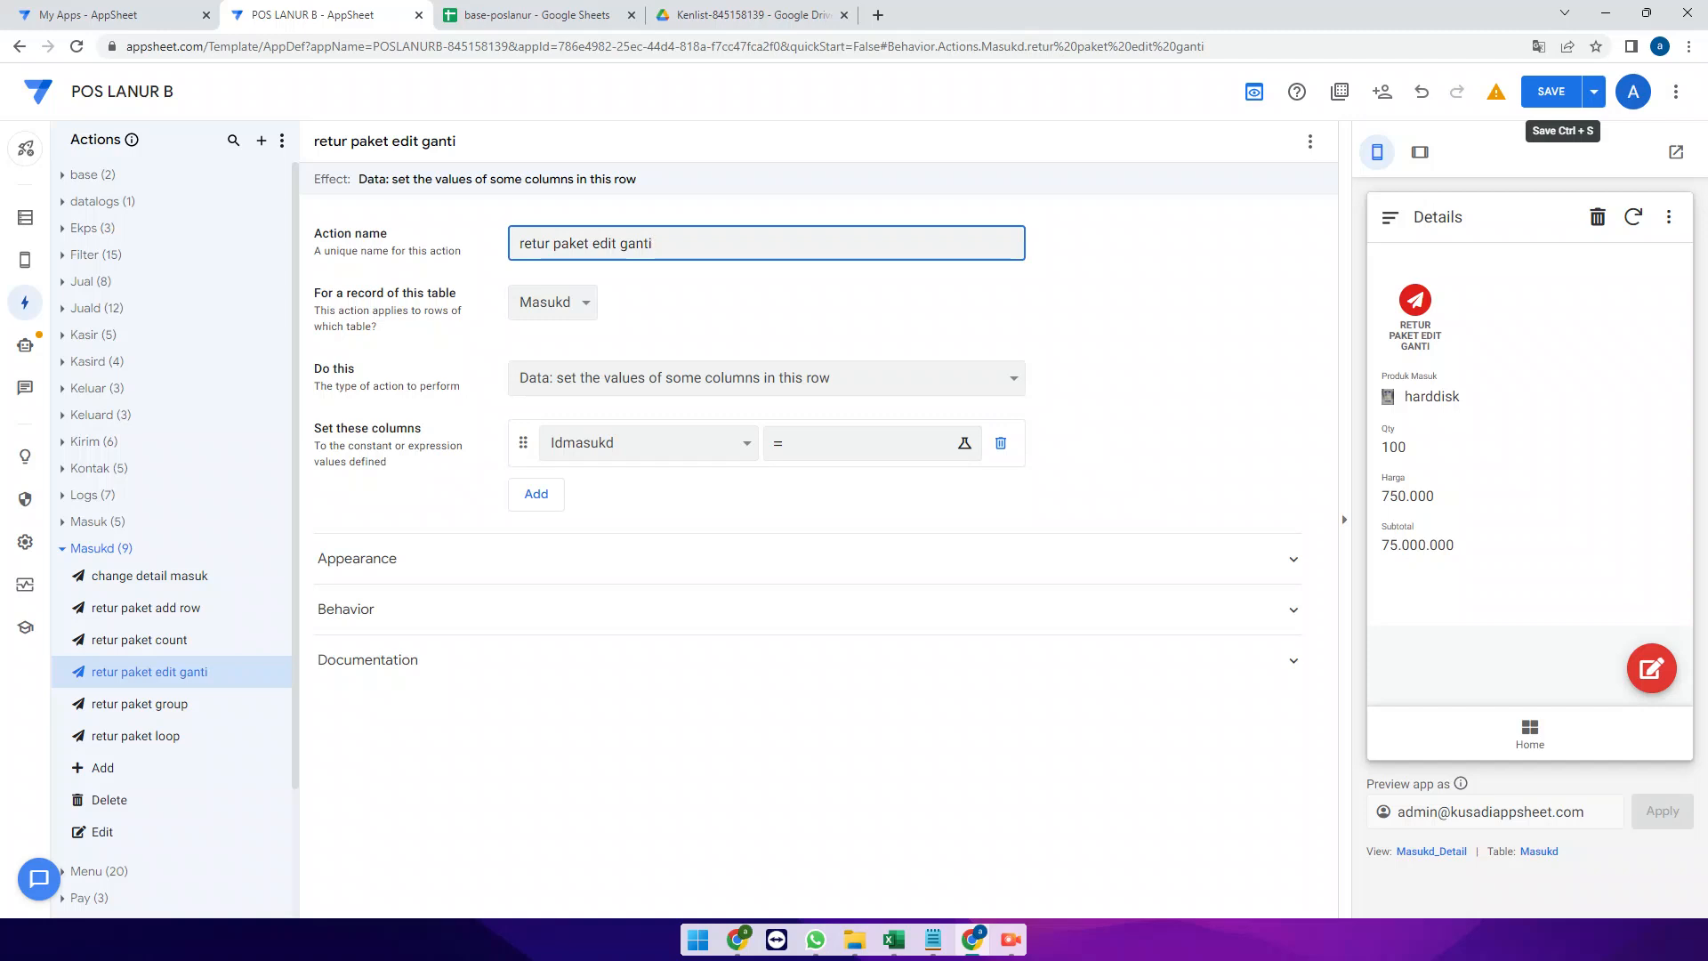
{"action": "key", "text": "BackSpace"}
{"action": "key", "text": "BackSpace"}
{"action": "key", "text": "BackSpace"}
{"action": "left_click", "coordinate": [678, 308]}
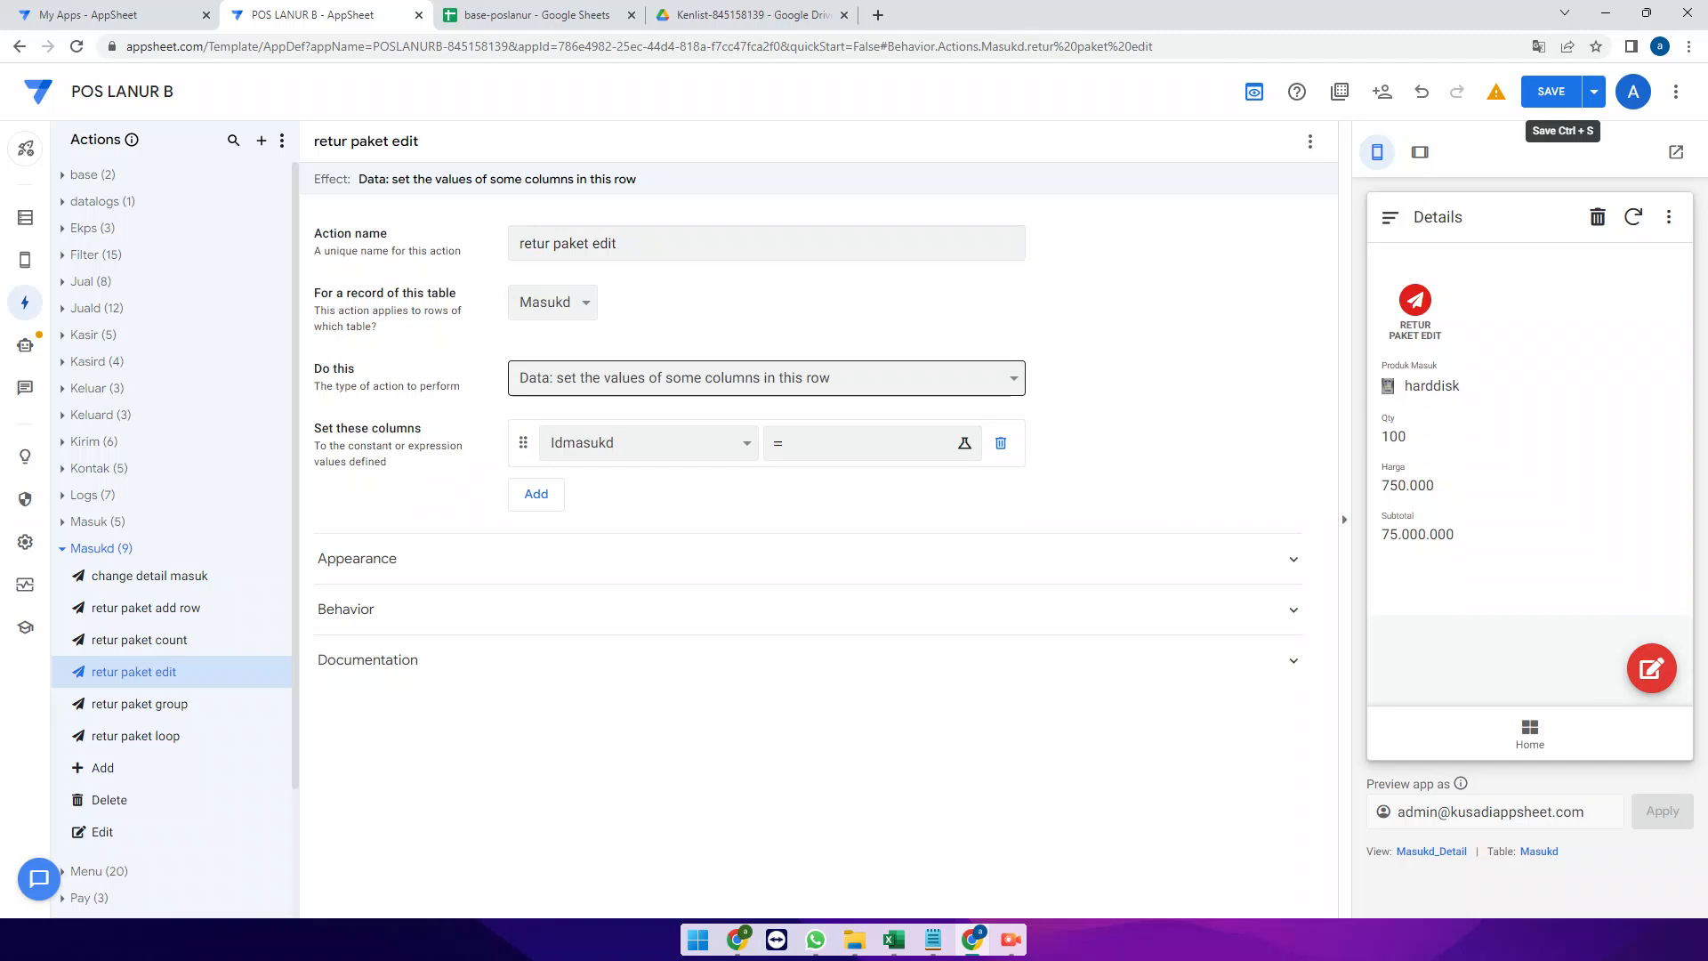
Make "retur paket edit" execute an action on a set of rows, with Masukd as the referenced table
{"action": "left_click", "coordinate": [767, 377]}
{"action": "left_click", "coordinate": [767, 568]}
{"action": "left_click", "coordinate": [553, 437]}
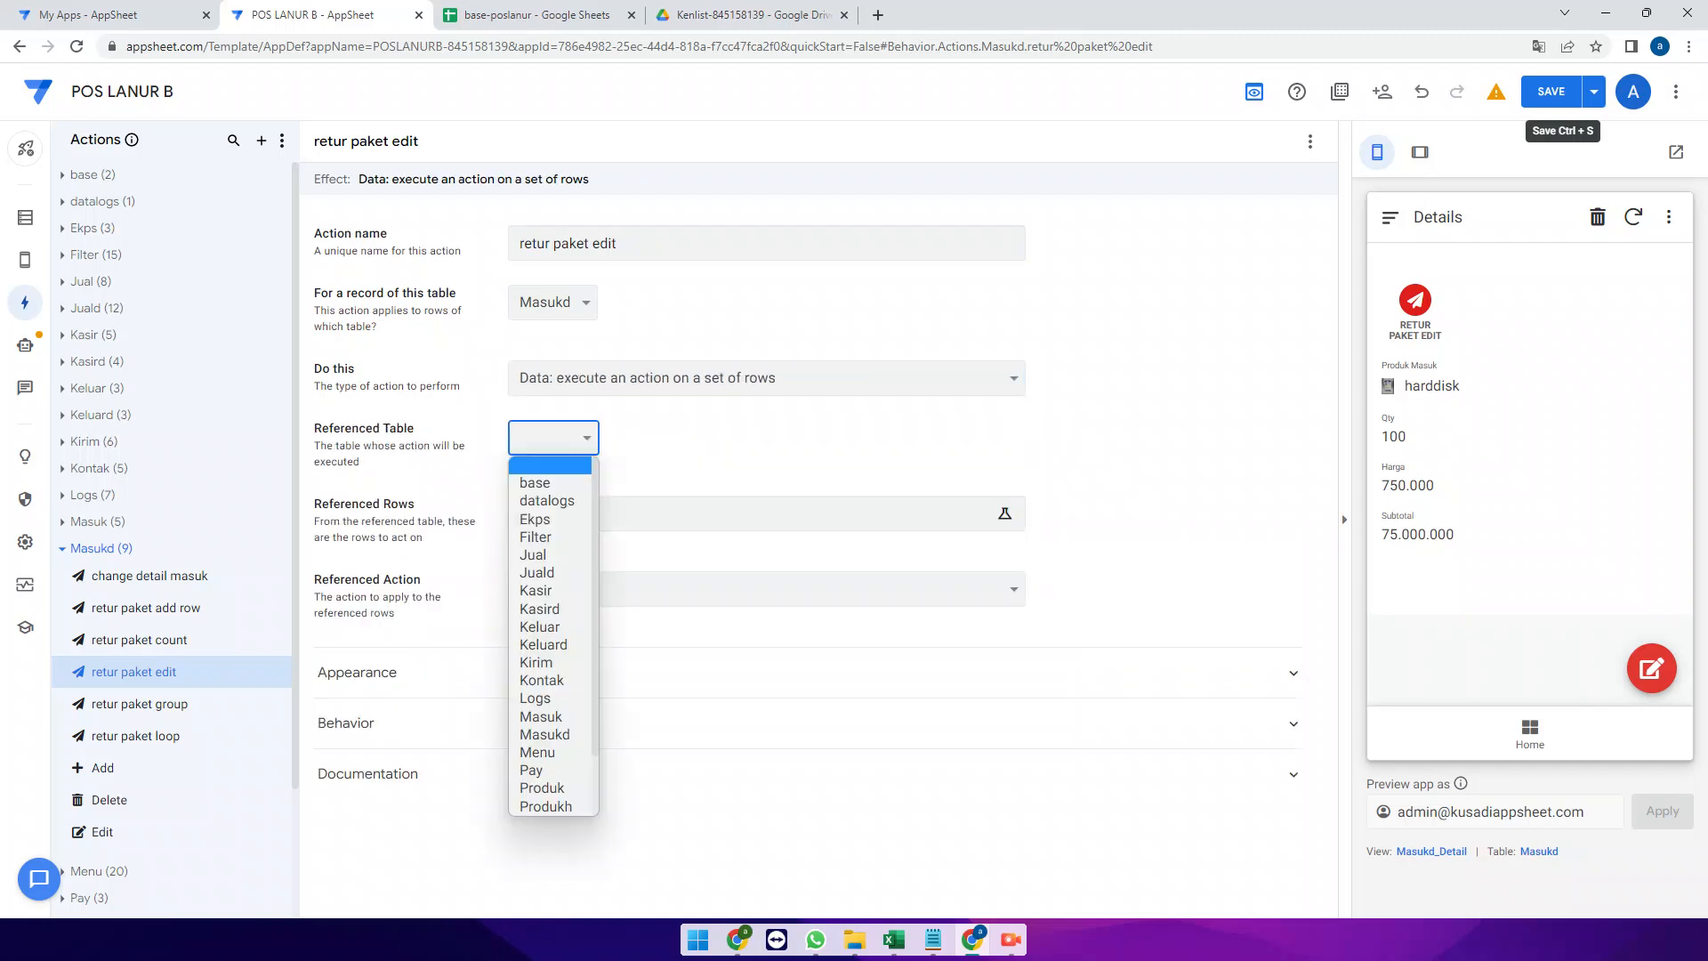
{"action": "key", "text": "Down"}
{"action": "key", "text": "Down"}
{"action": "key", "text": "Down"}
{"action": "key", "text": "Down"}
{"action": "key", "text": "Down"}
{"action": "key", "text": "Down"}
{"action": "key", "text": "Down"}
{"action": "key", "text": "Down"}
{"action": "key", "text": "Down"}
{"action": "key", "text": "Down"}
{"action": "key", "text": "Down"}
{"action": "key", "text": "Down"}
{"action": "key", "text": "Down"}
{"action": "key", "text": "Down"}
{"action": "key", "text": "Down"}
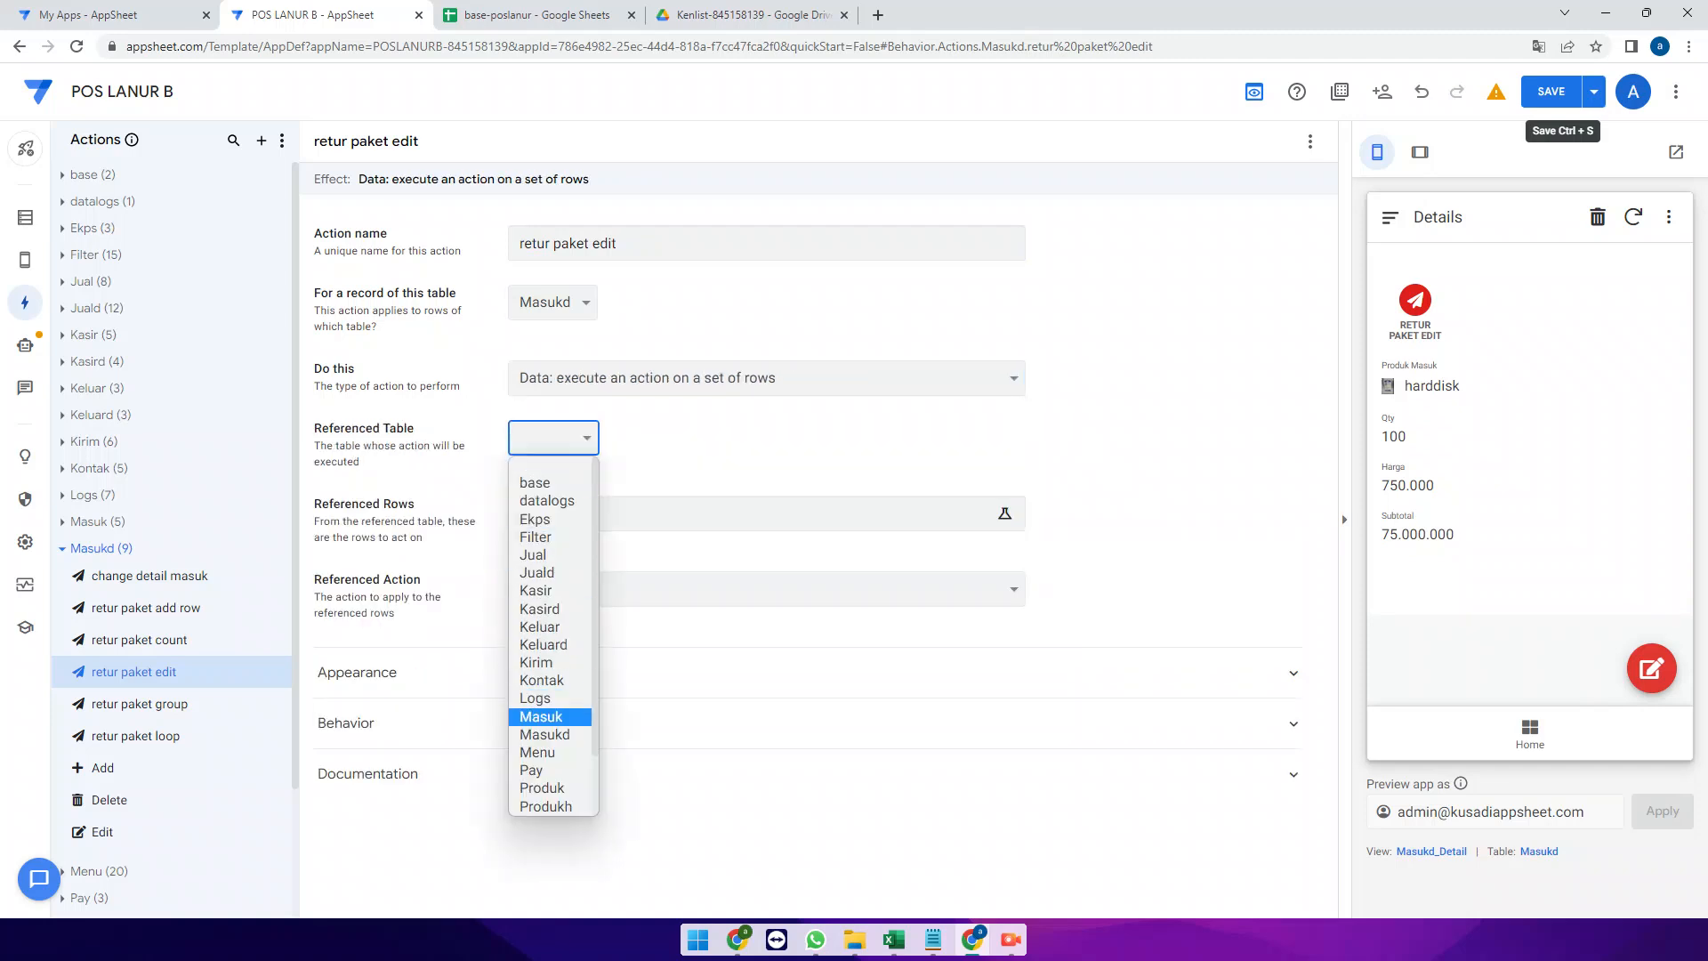
{"action": "key", "text": "Return"}
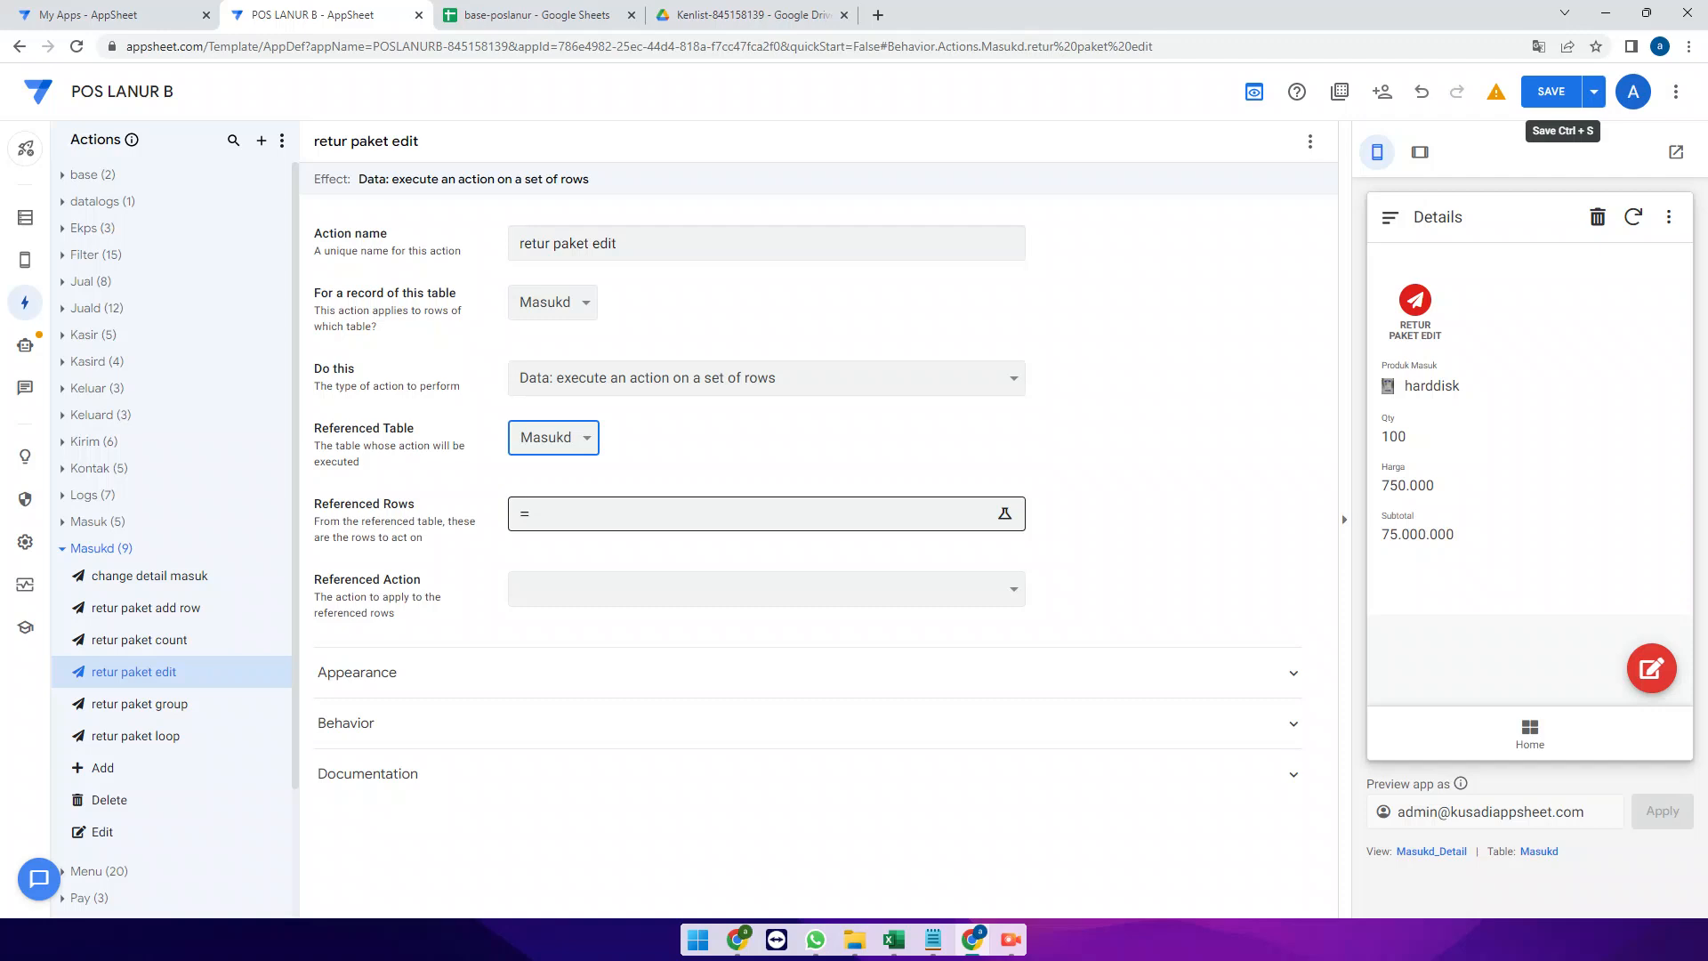
Start the Referenced Rows expression as filter("masukd",and([produk masuk]))
{"action": "left_click", "coordinate": [765, 514]}
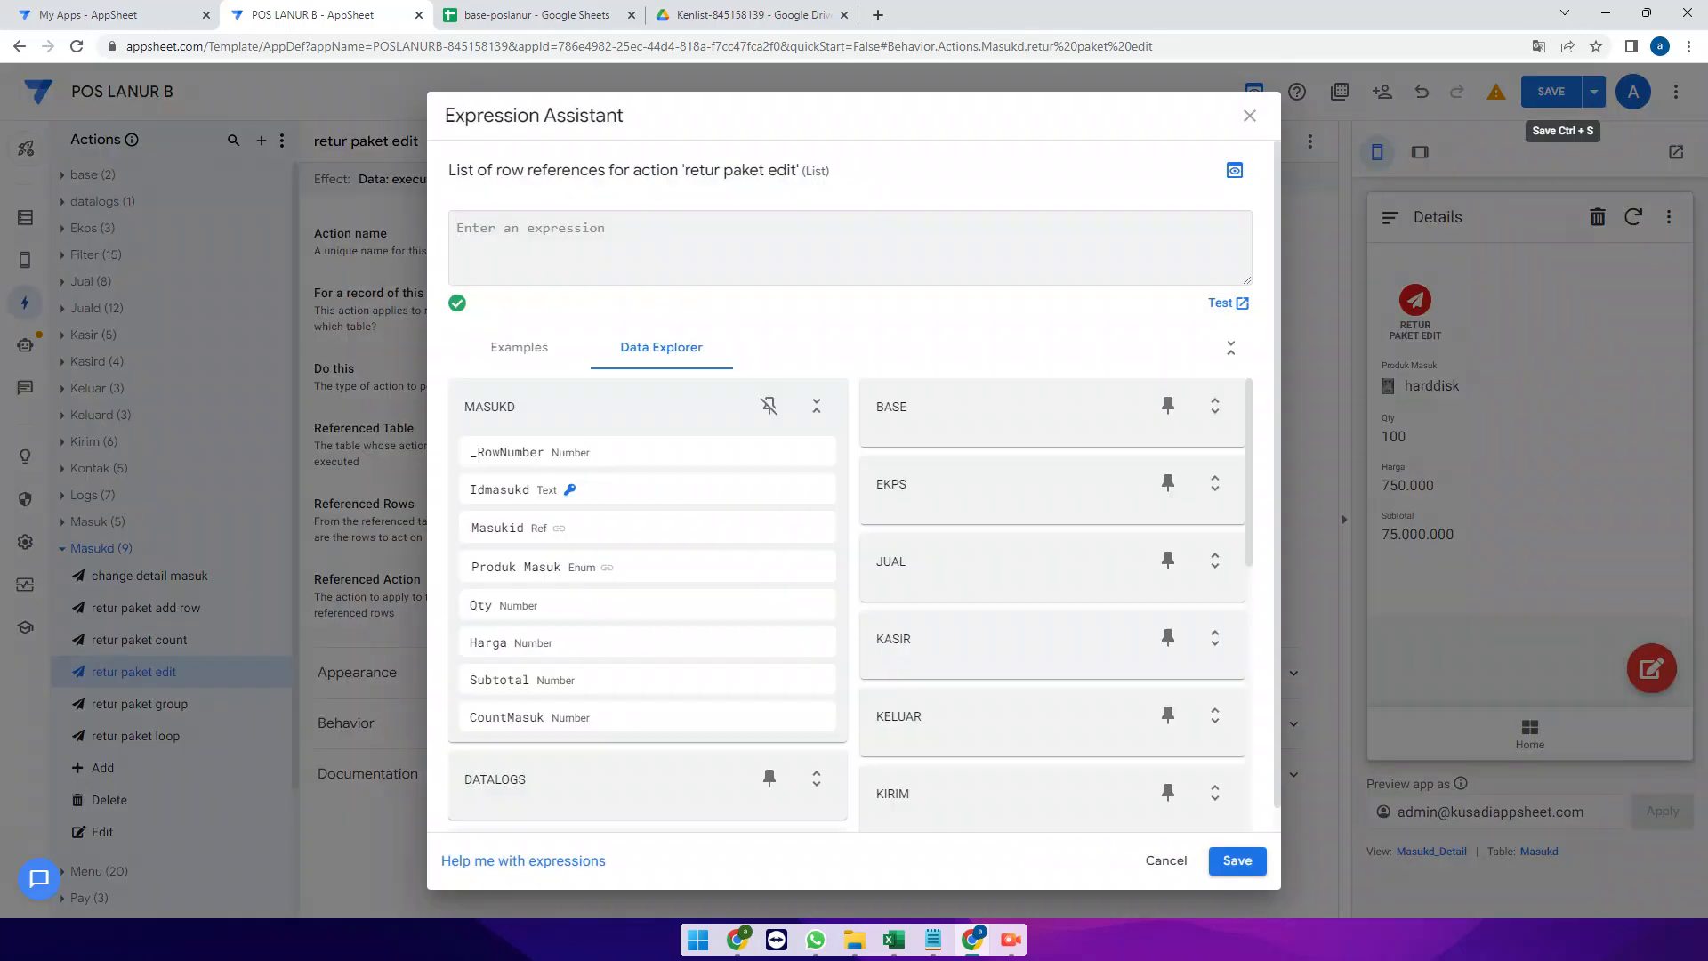
{"action": "type", "text": "filter("}
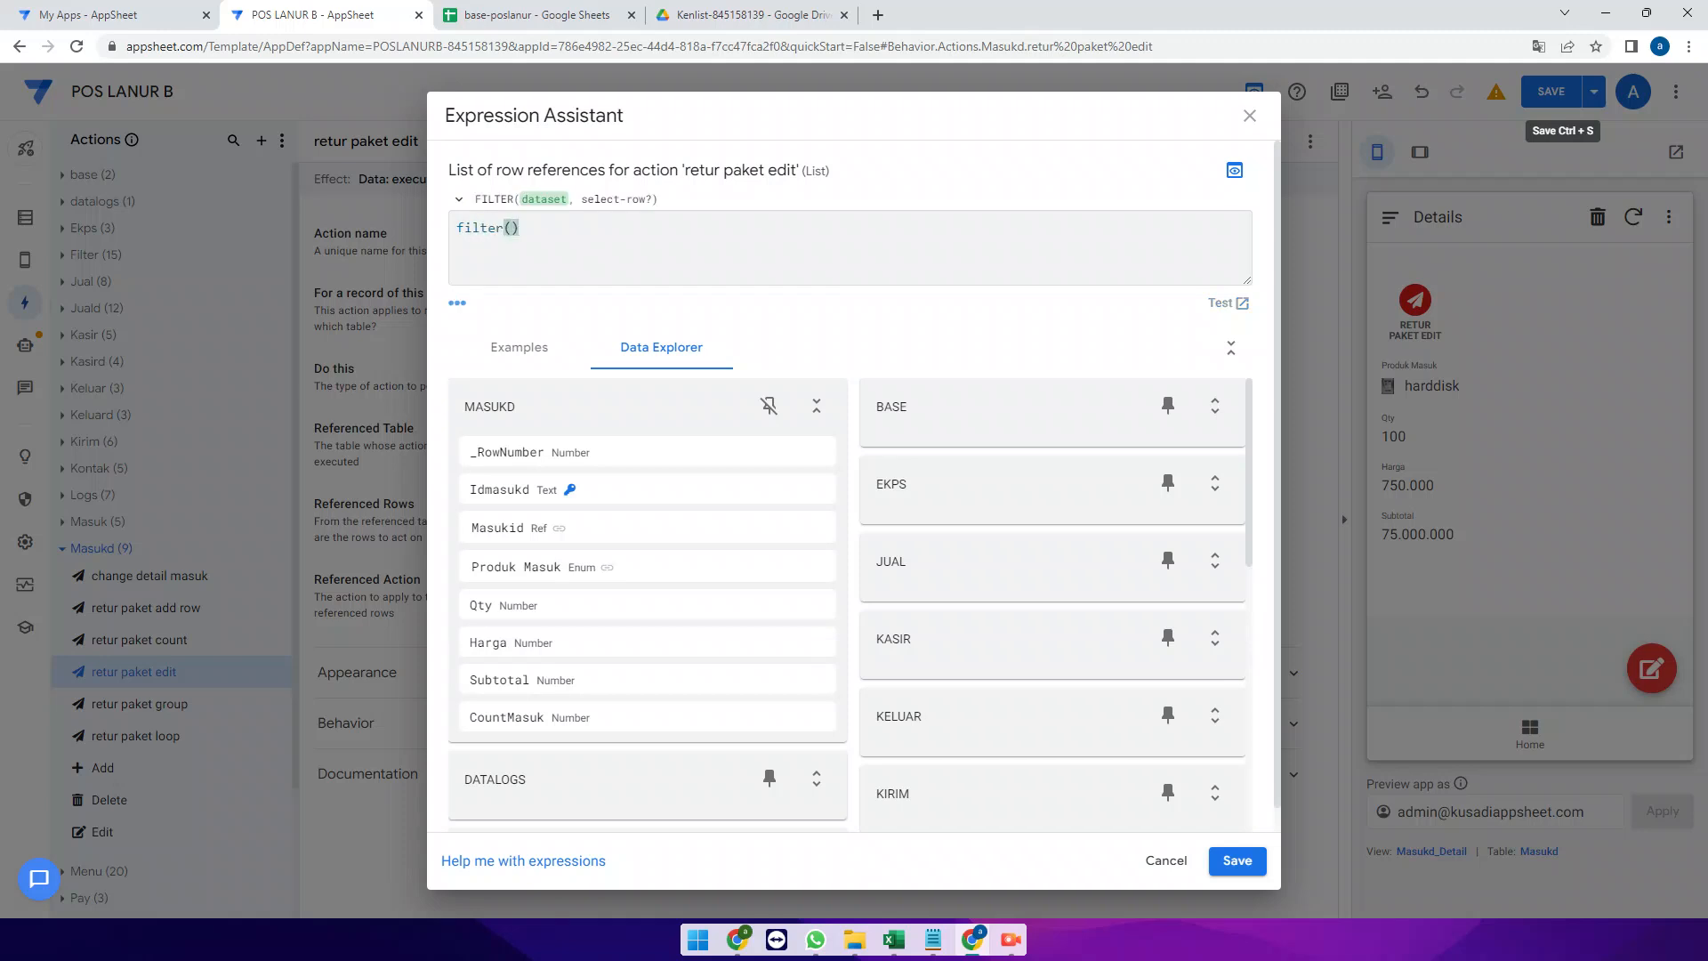
{"action": "type", "text": "\"masukd\","}
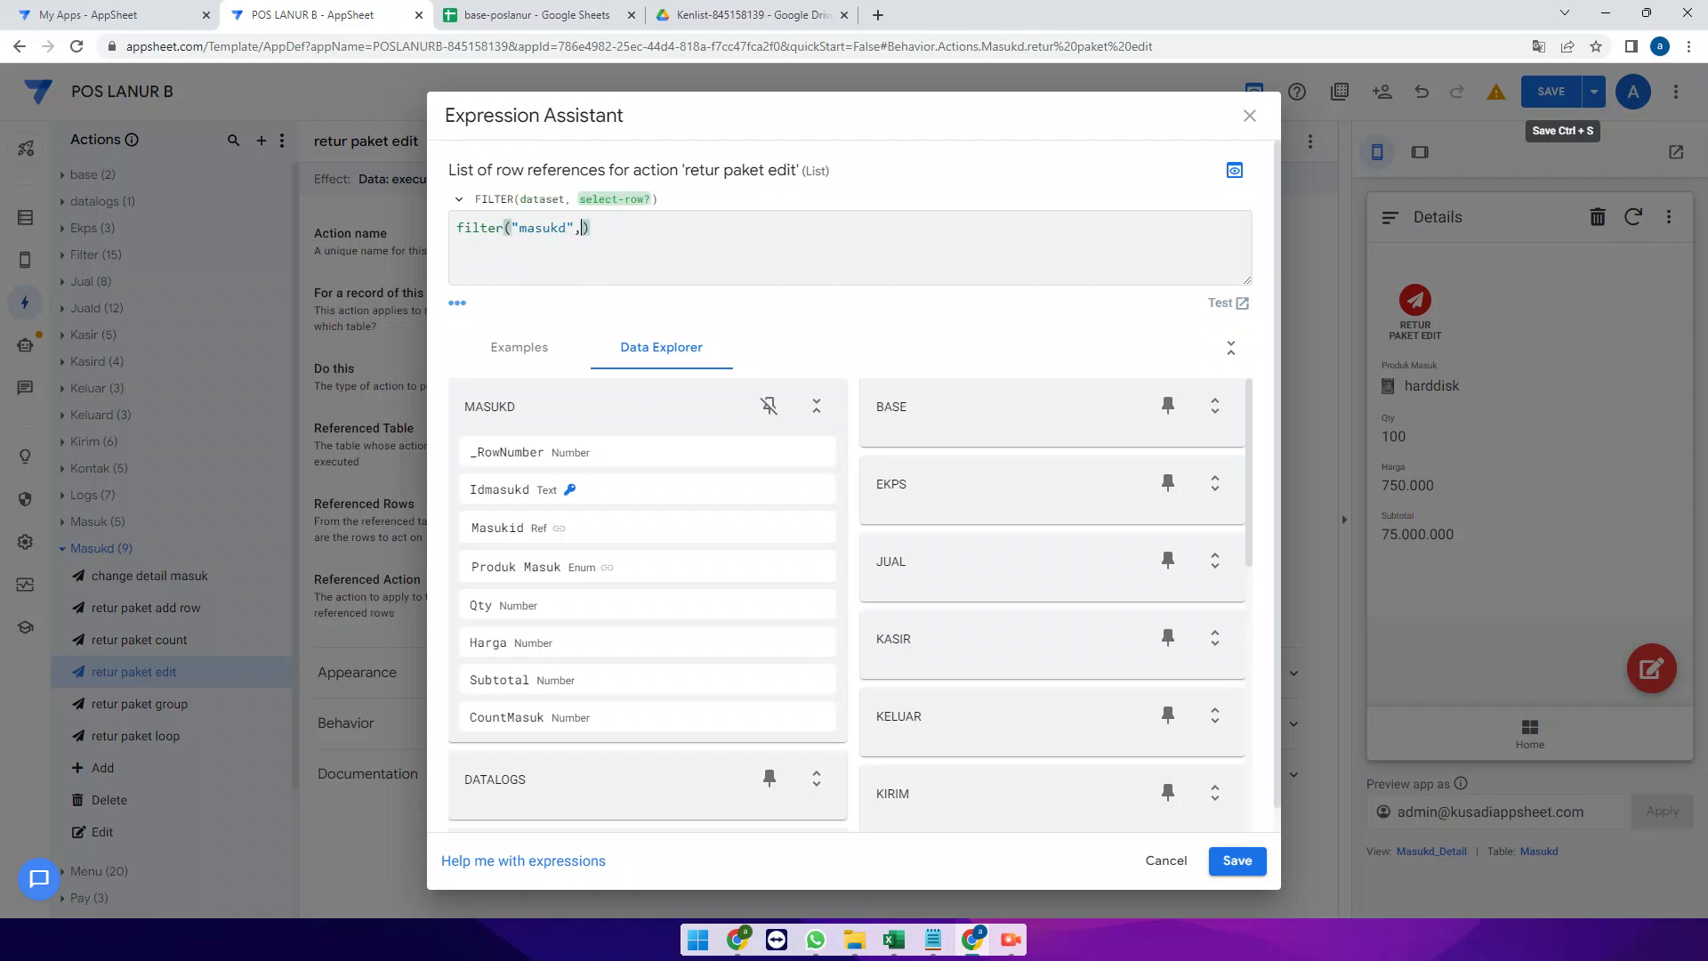
{"action": "type", "text": "and("}
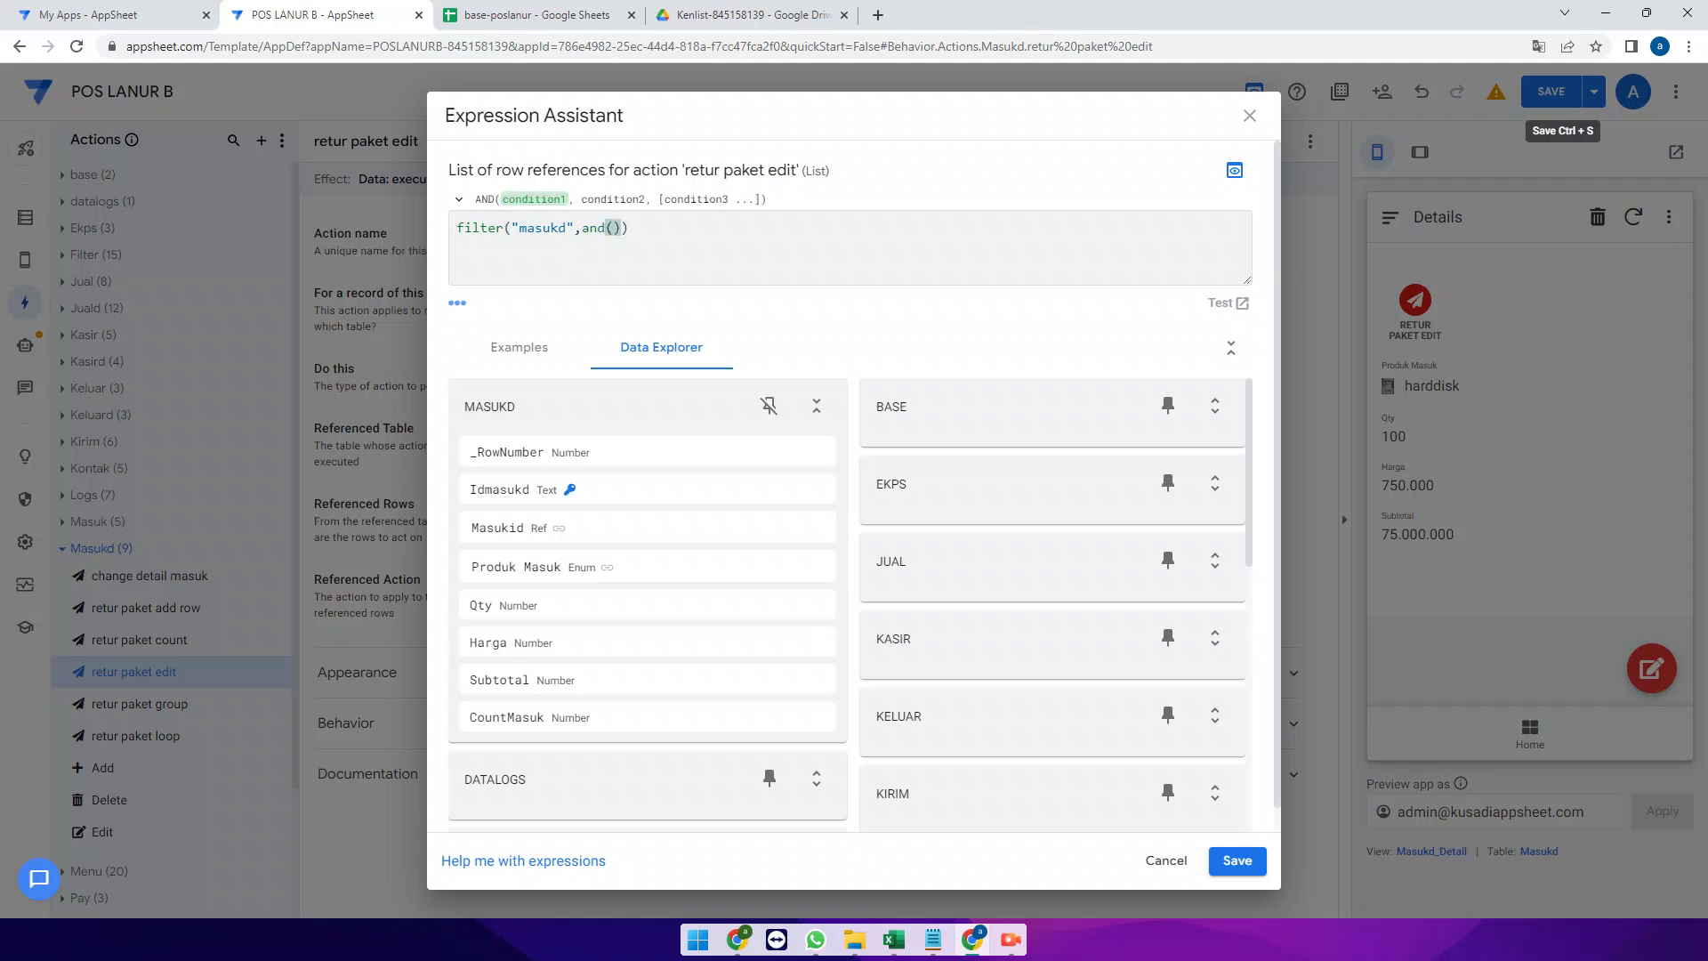
{"action": "type", "text": "[produk"}
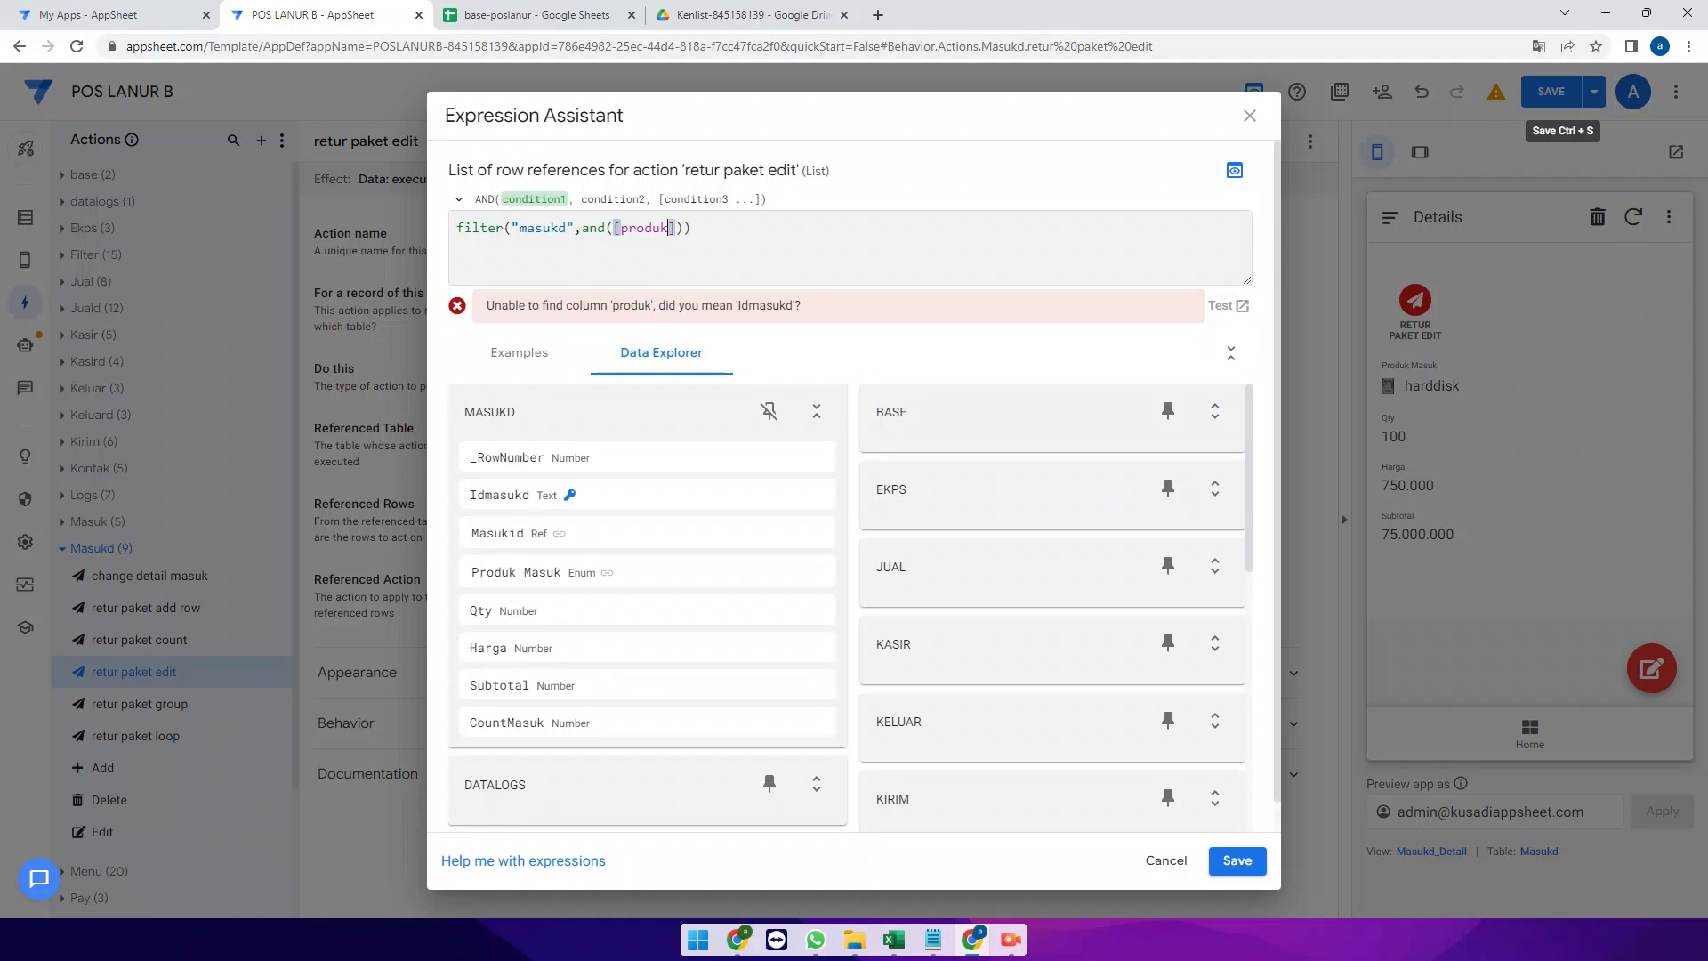
{"action": "type", "text": "masuk"}
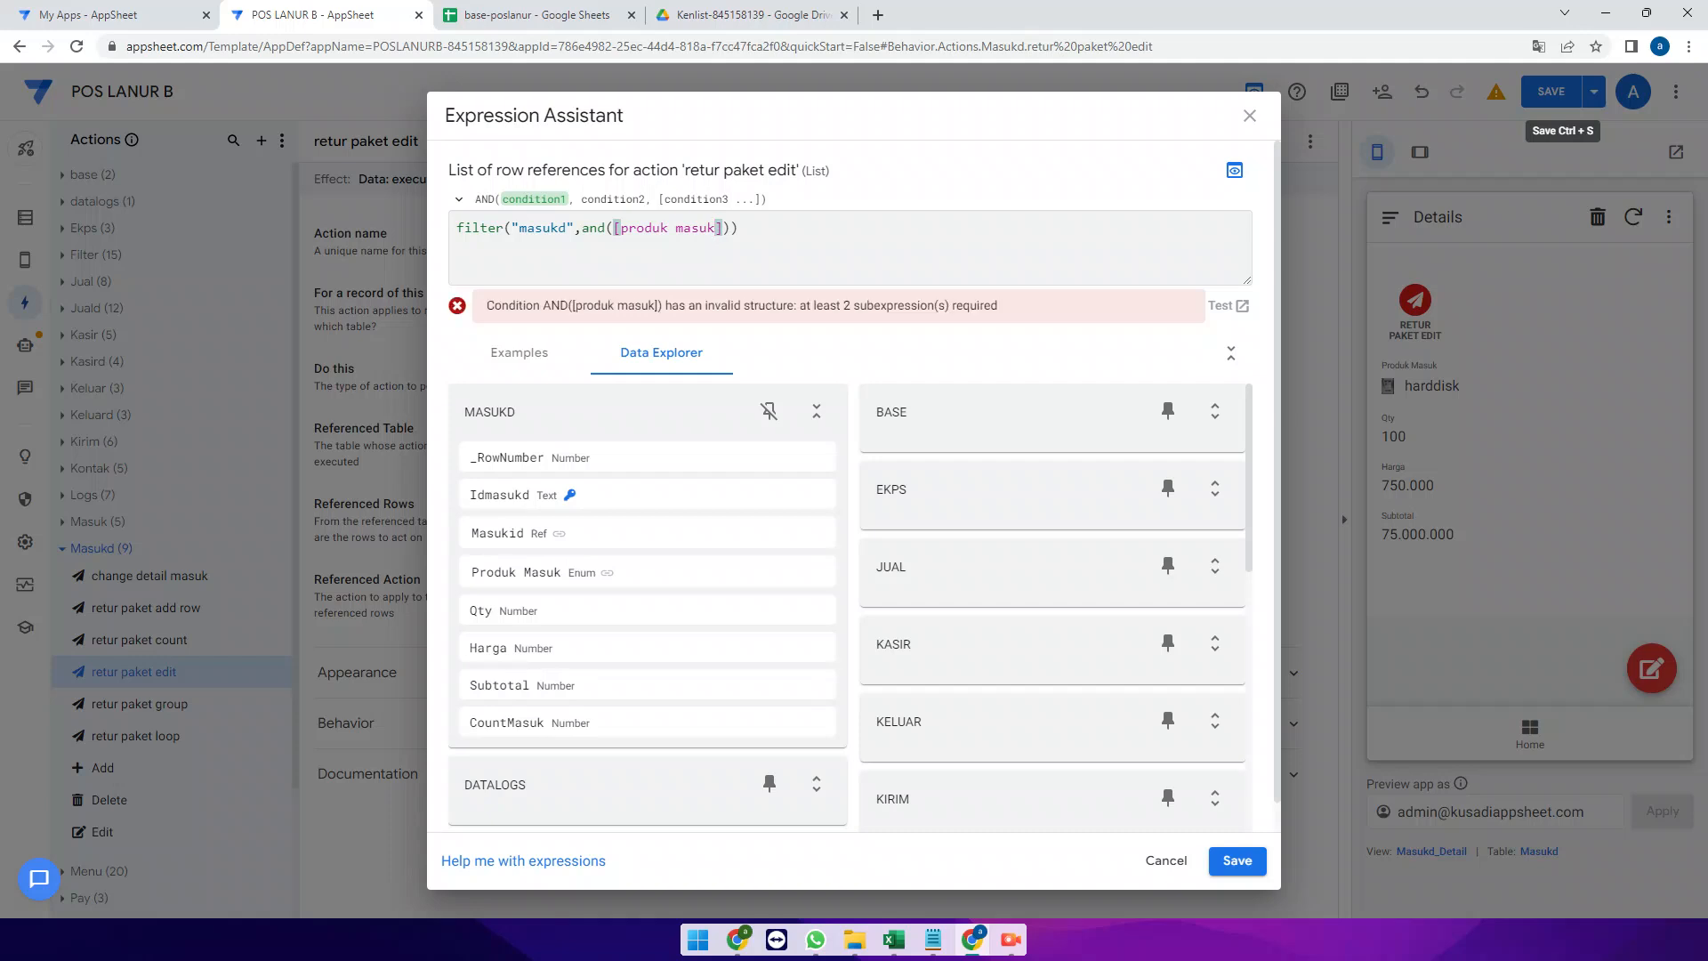
Replace the first AND condition with [masukid]=[_thisrow].[masukid] and leave room for a second condition
{"action": "key", "text": "ctrl+shift+Left"}
{"action": "key", "text": "BackSpace"}
{"action": "key", "text": "BackSpace"}
{"action": "key", "text": "BackSpace"}
{"action": "key", "text": "BackSpace"}
{"action": "key", "text": "BackSpace"}
{"action": "key", "text": "BackSpace"}
{"action": "key", "text": "BackSpace"}
{"action": "key", "text": "BackSpace"}
{"action": "type", "text": "masukd"}
{"action": "key", "text": "BackSpace"}
{"action": "type", "text": "id]=[_thisrow].[masukid],"}
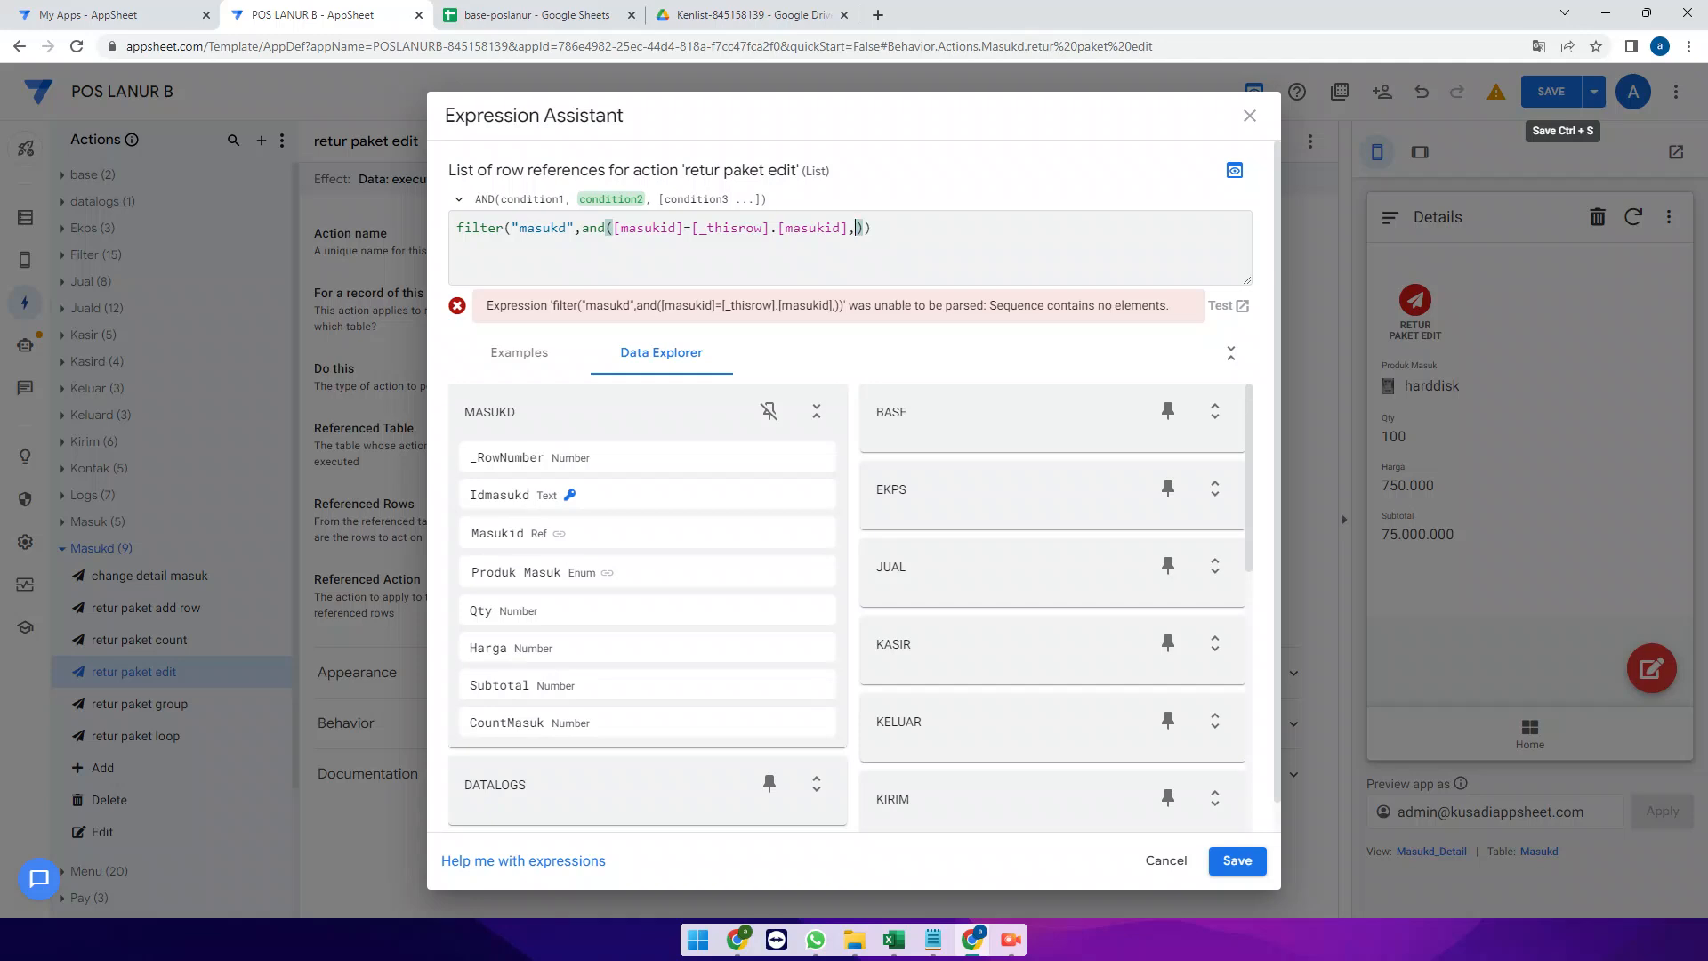
Try a second AND condition that begins with [produk masuk]=
{"action": "type", "text": "["}
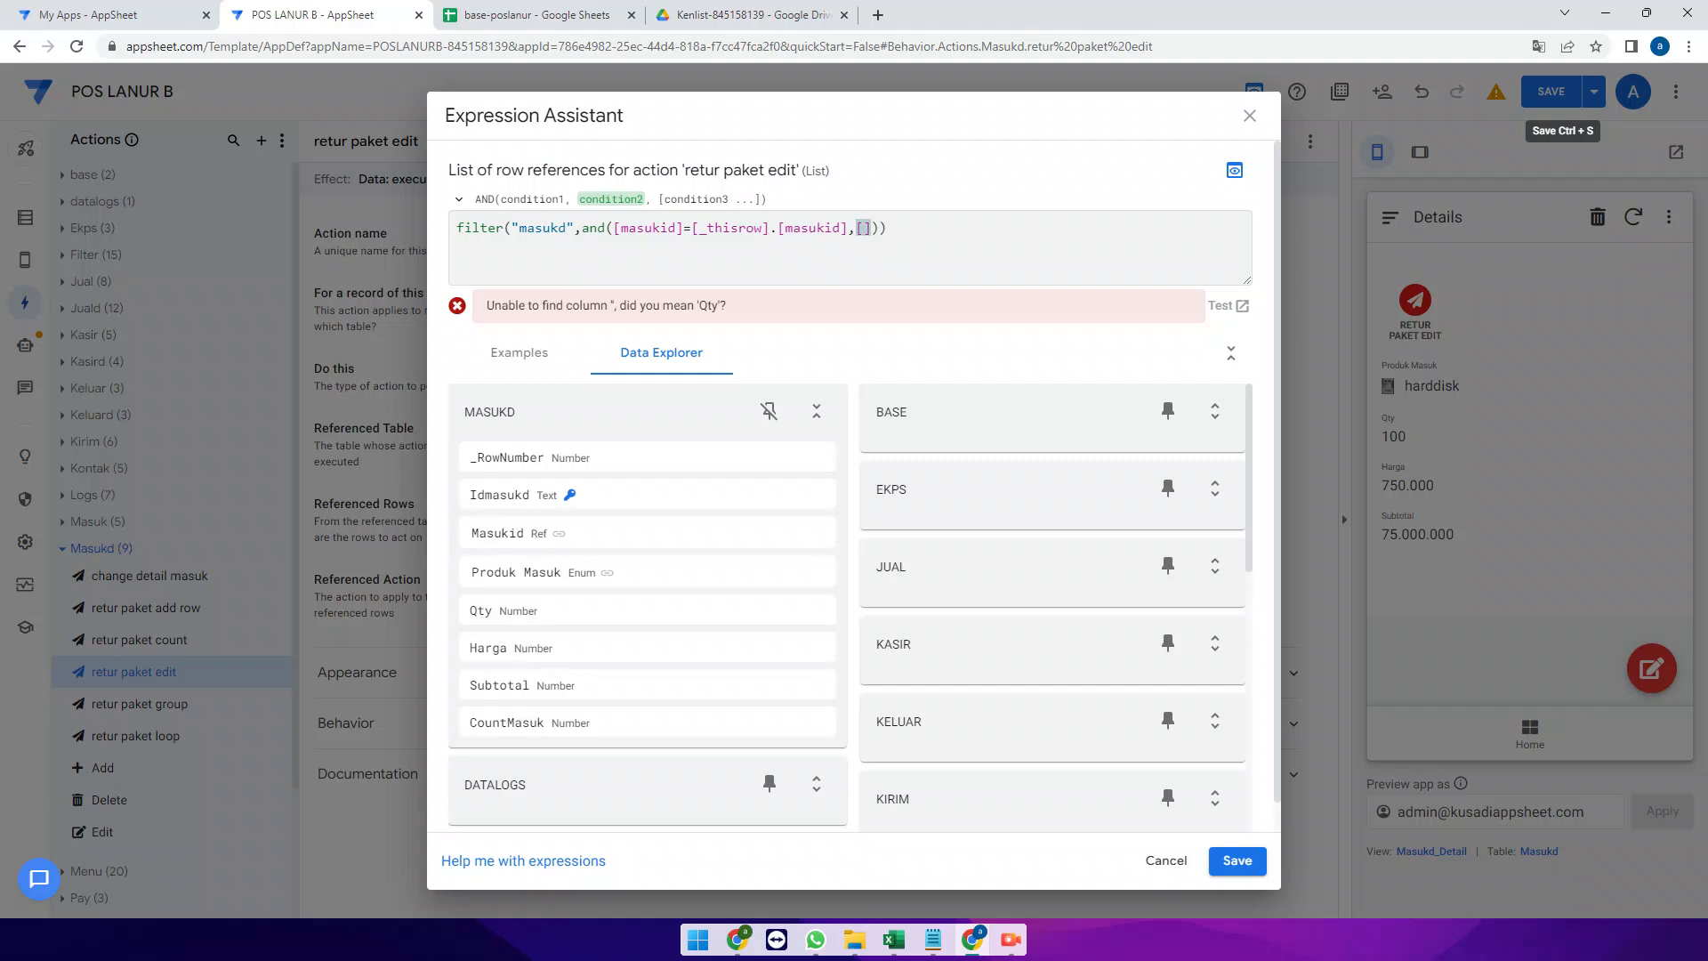
{"action": "type", "text": "produk masuk]="}
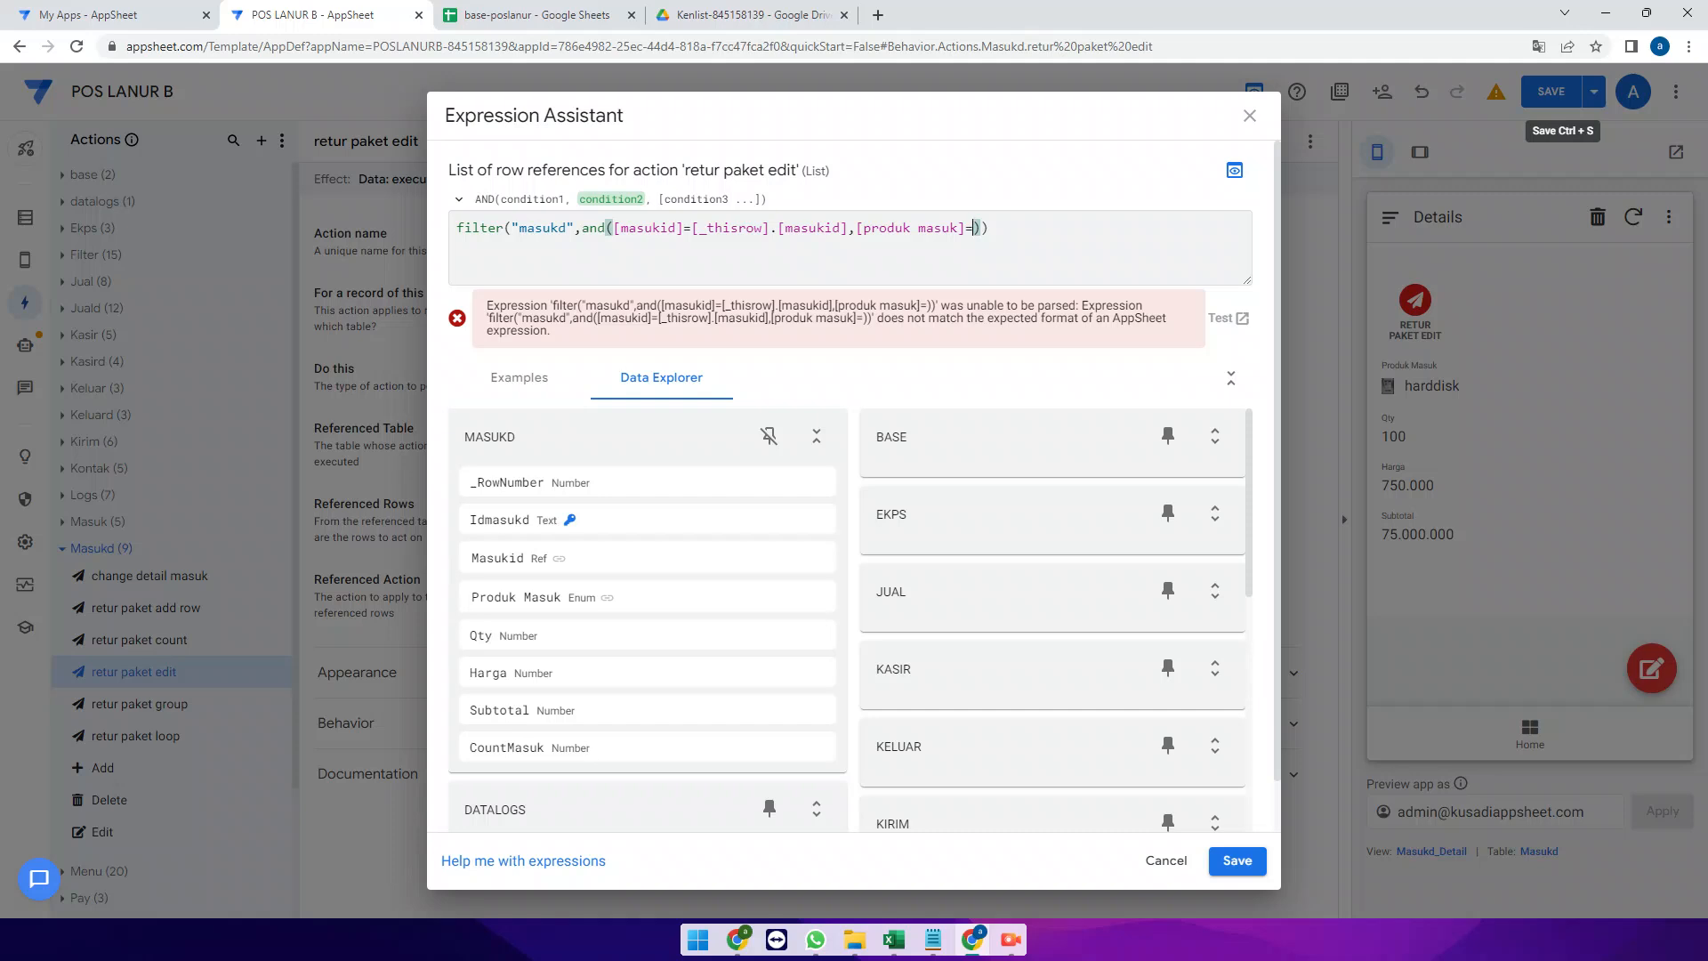
{"action": "key", "text": "shift+Left"}
{"action": "key", "text": "shift+Left"}
{"action": "key", "text": "shift+Left"}
{"action": "key", "text": "shift+Left"}
{"action": "key", "text": "shift+Left"}
{"action": "key", "text": "shift+Left"}
{"action": "key", "text": "shift+Left"}
{"action": "key", "text": "shift+Left"}
{"action": "key", "text": "shift+Left"}
{"action": "key", "text": "shift+Left"}
{"action": "key", "text": "shift+Left"}
{"action": "key", "text": "shift+Left"}
{"action": "key", "text": "shift+Left"}
{"action": "key", "text": "shift+Left"}
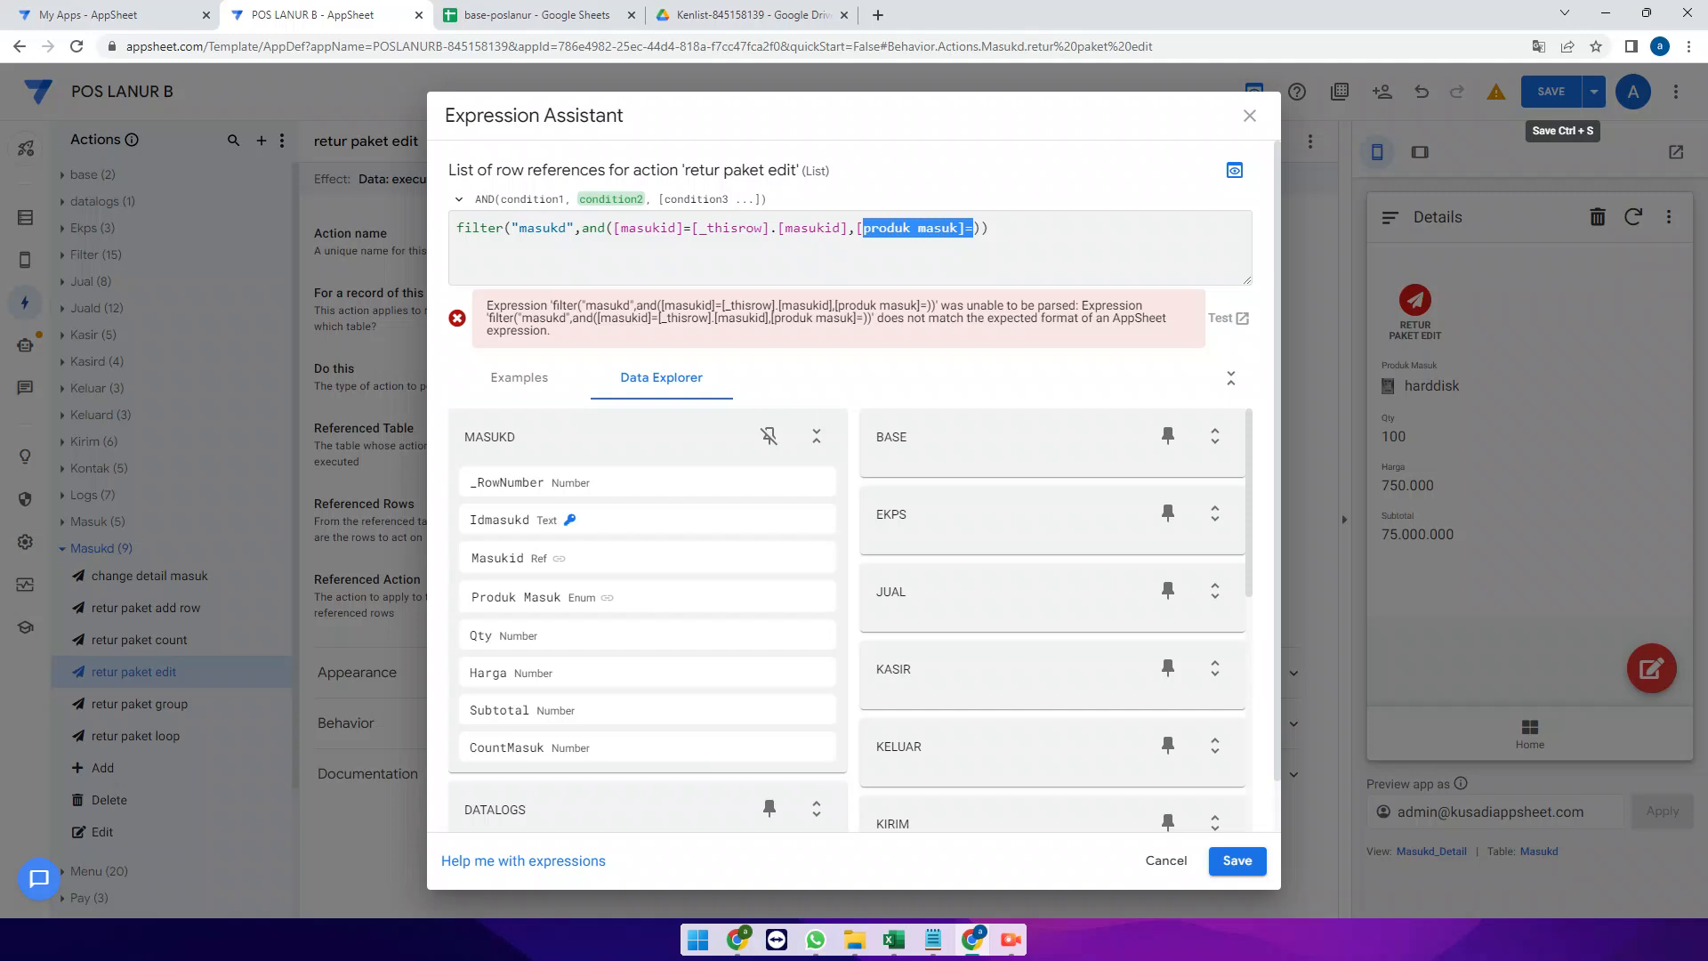
{"action": "left_click", "coordinate": [941, 229]}
{"action": "left_click_drag", "start_coordinate": [958, 228], "coordinate": [863, 229]}
Examine the Paket Hemat CCTV row and its count value on the Juald sheet of base-poslanur in Google Sheets
{"action": "key", "text": "ctrl+Tab"}
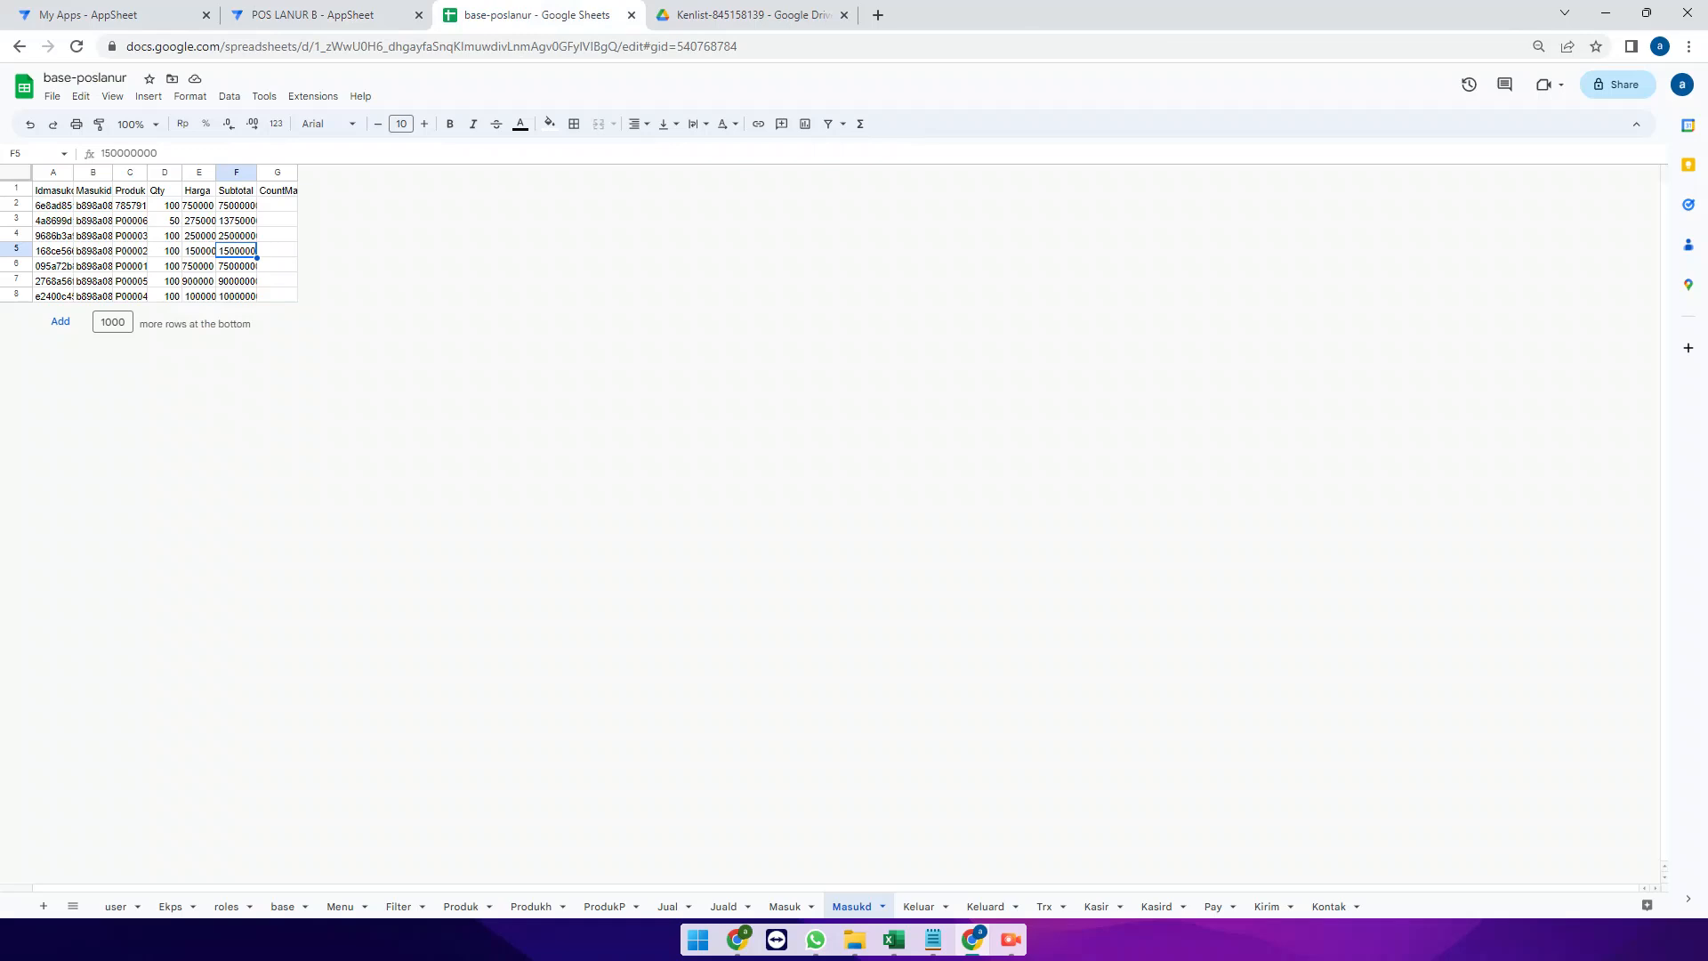
{"action": "left_click", "coordinate": [724, 906]}
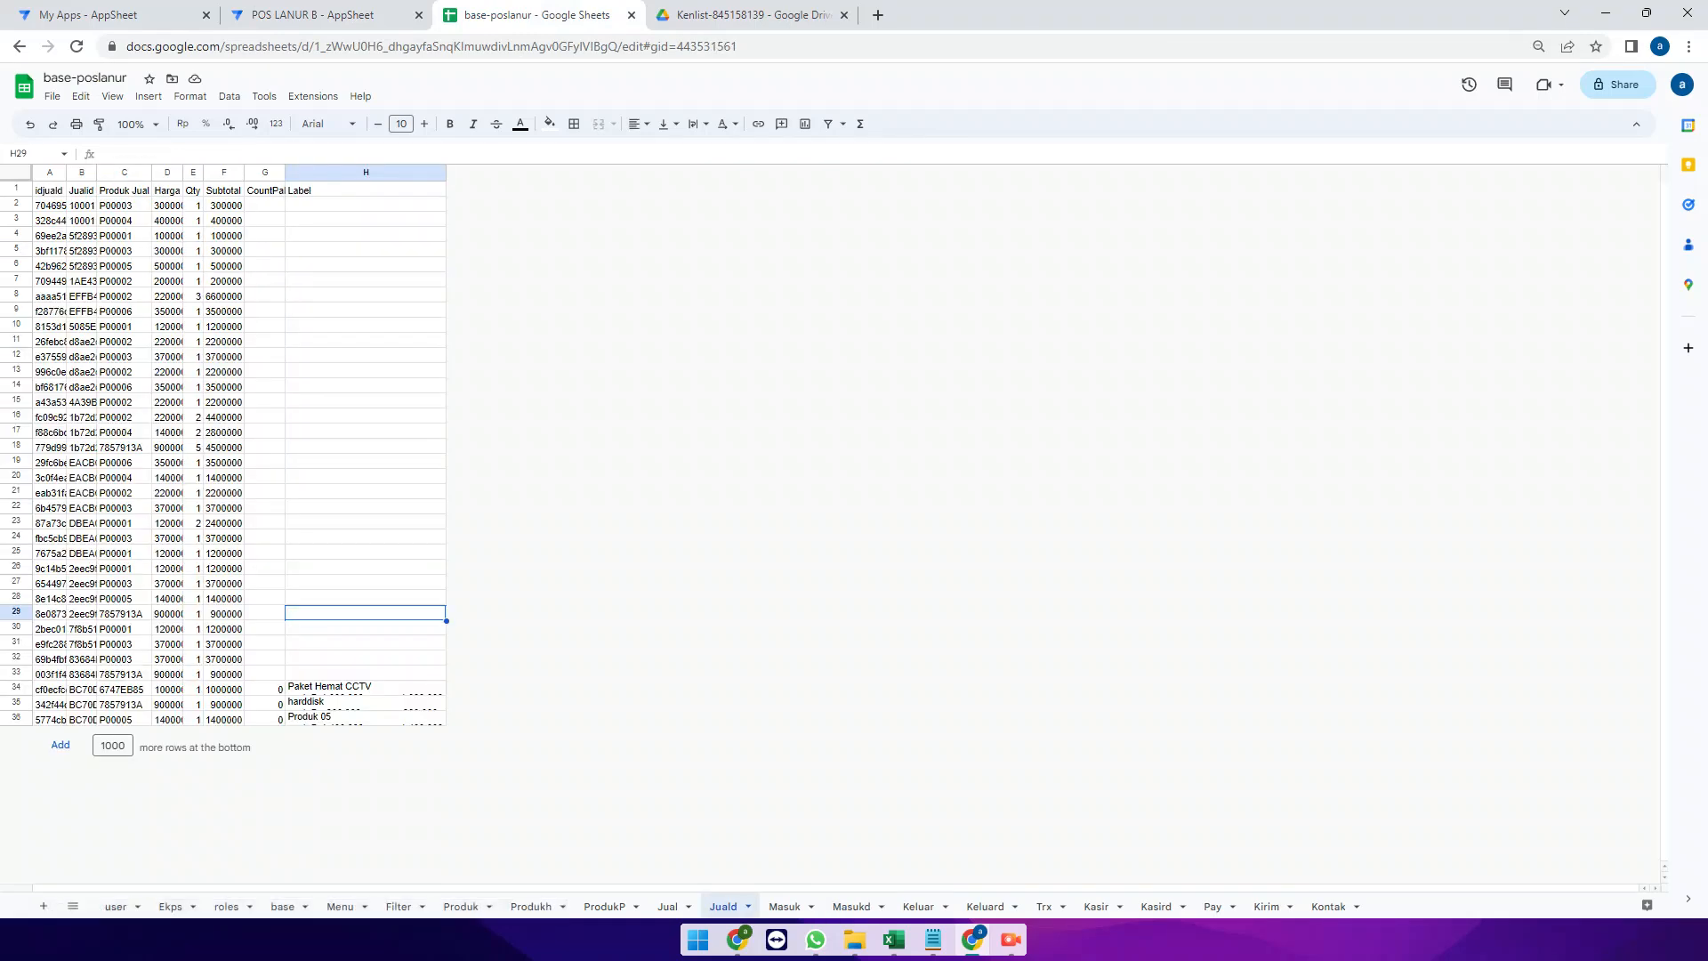
{"action": "left_click", "coordinate": [125, 690]}
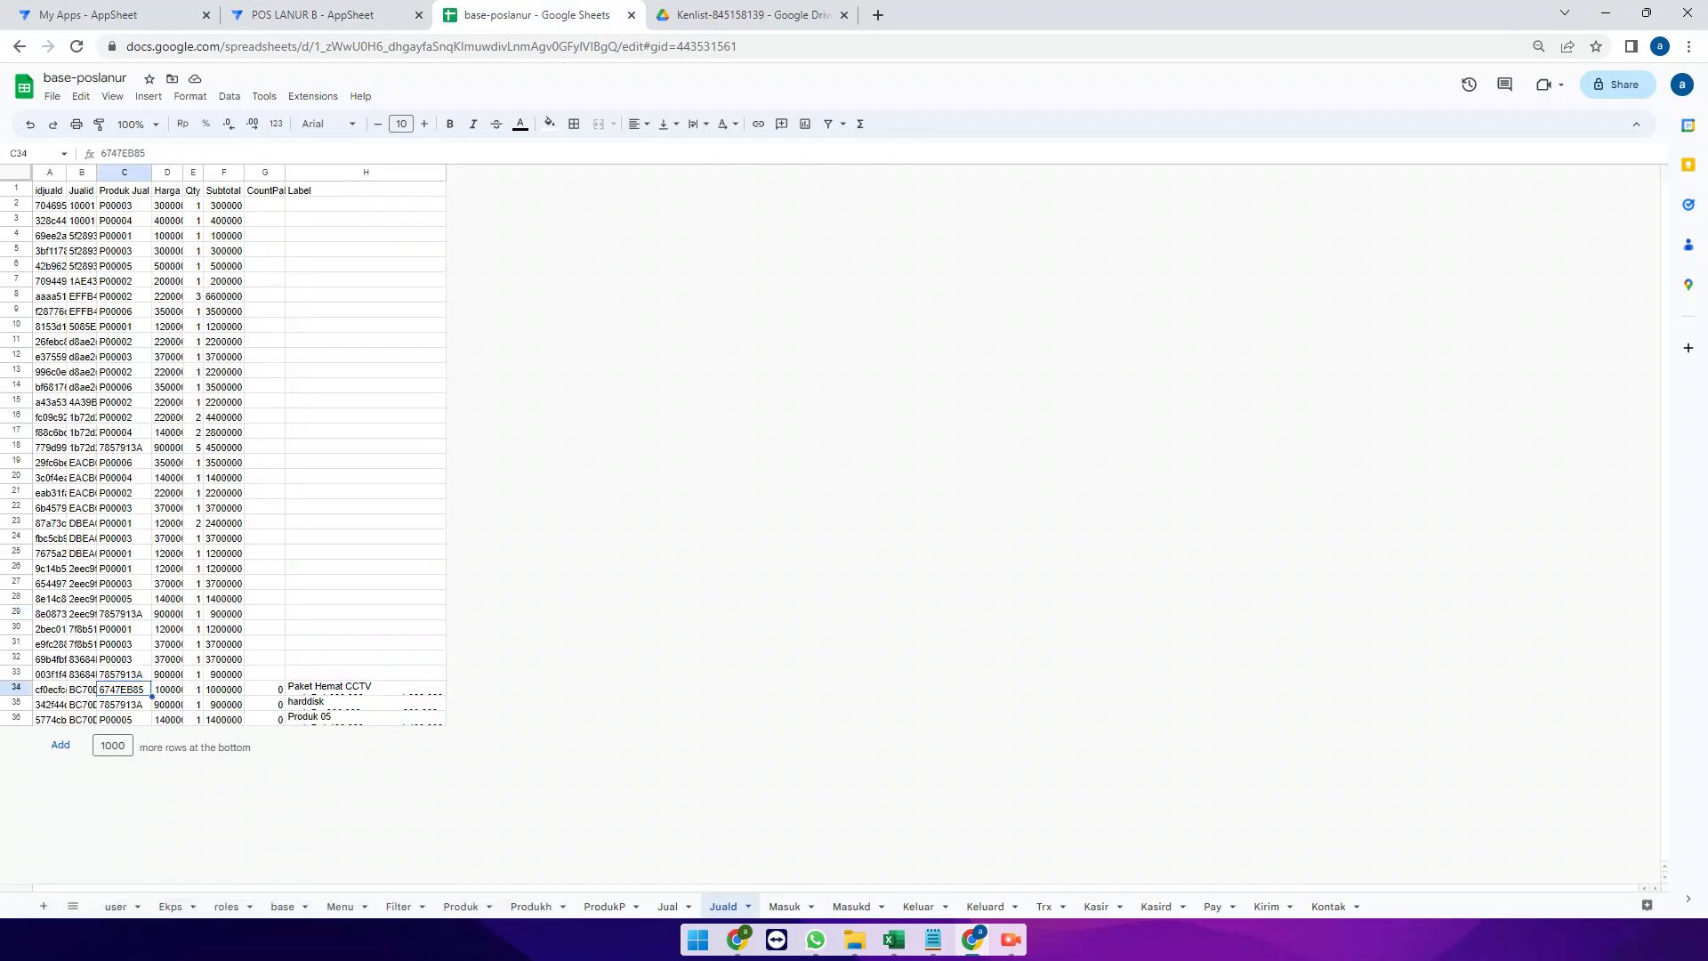
{"action": "left_click", "coordinate": [16, 688]}
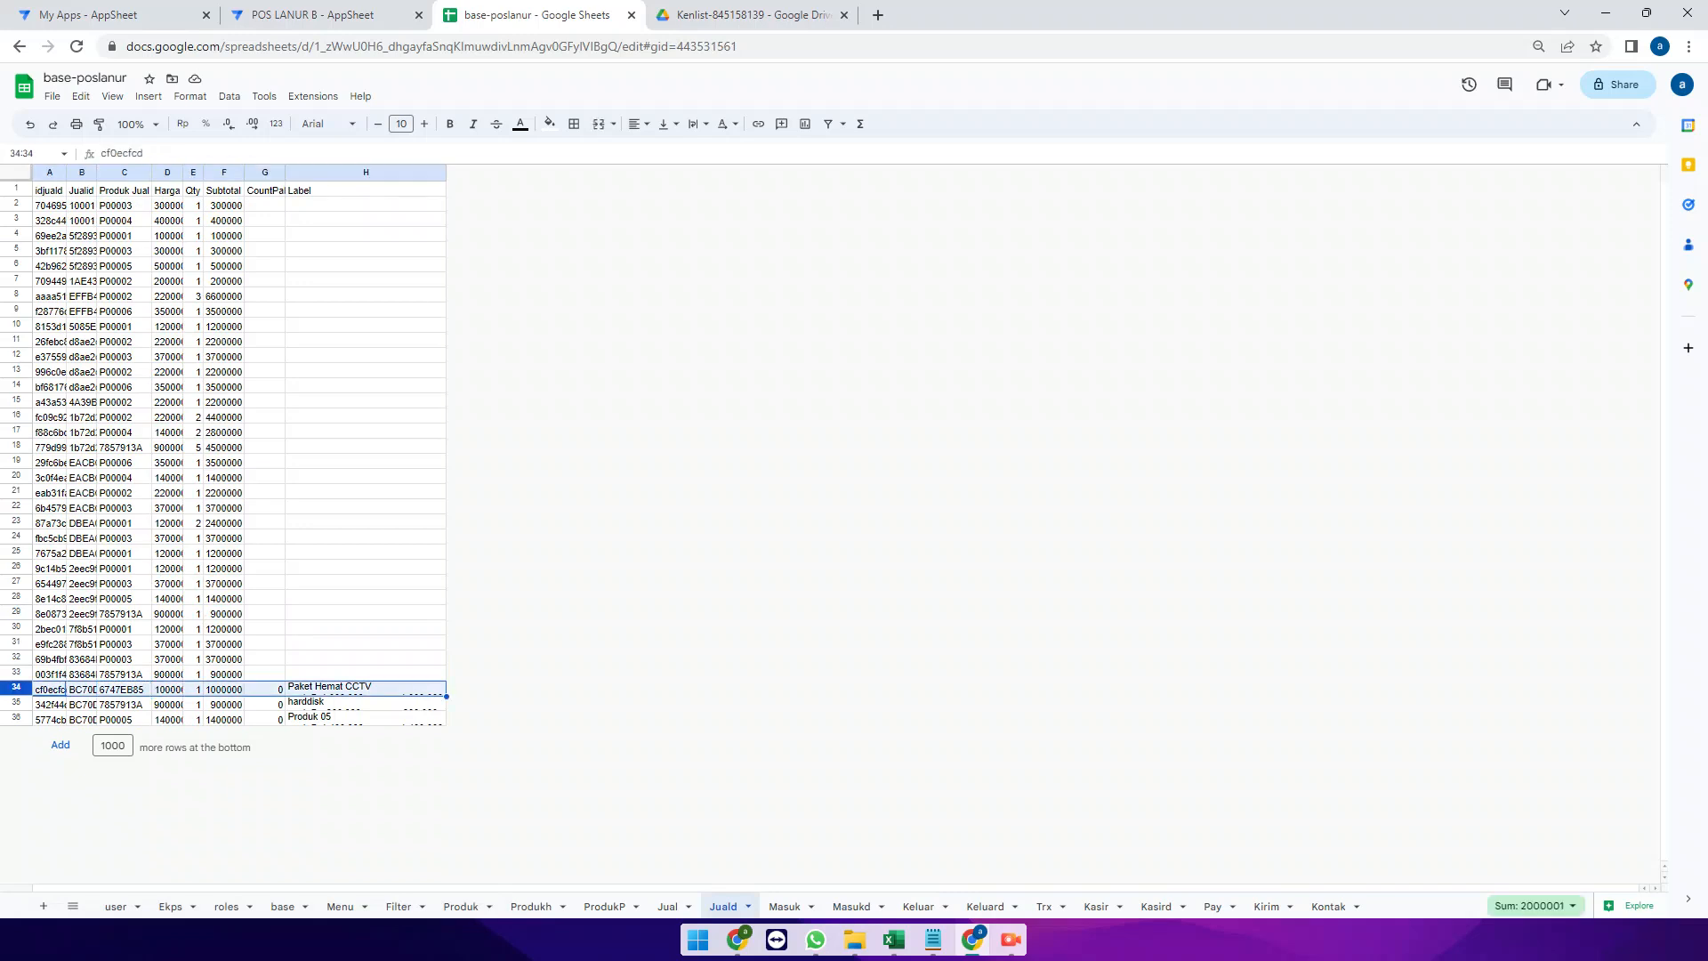
{"action": "left_click", "coordinate": [265, 690]}
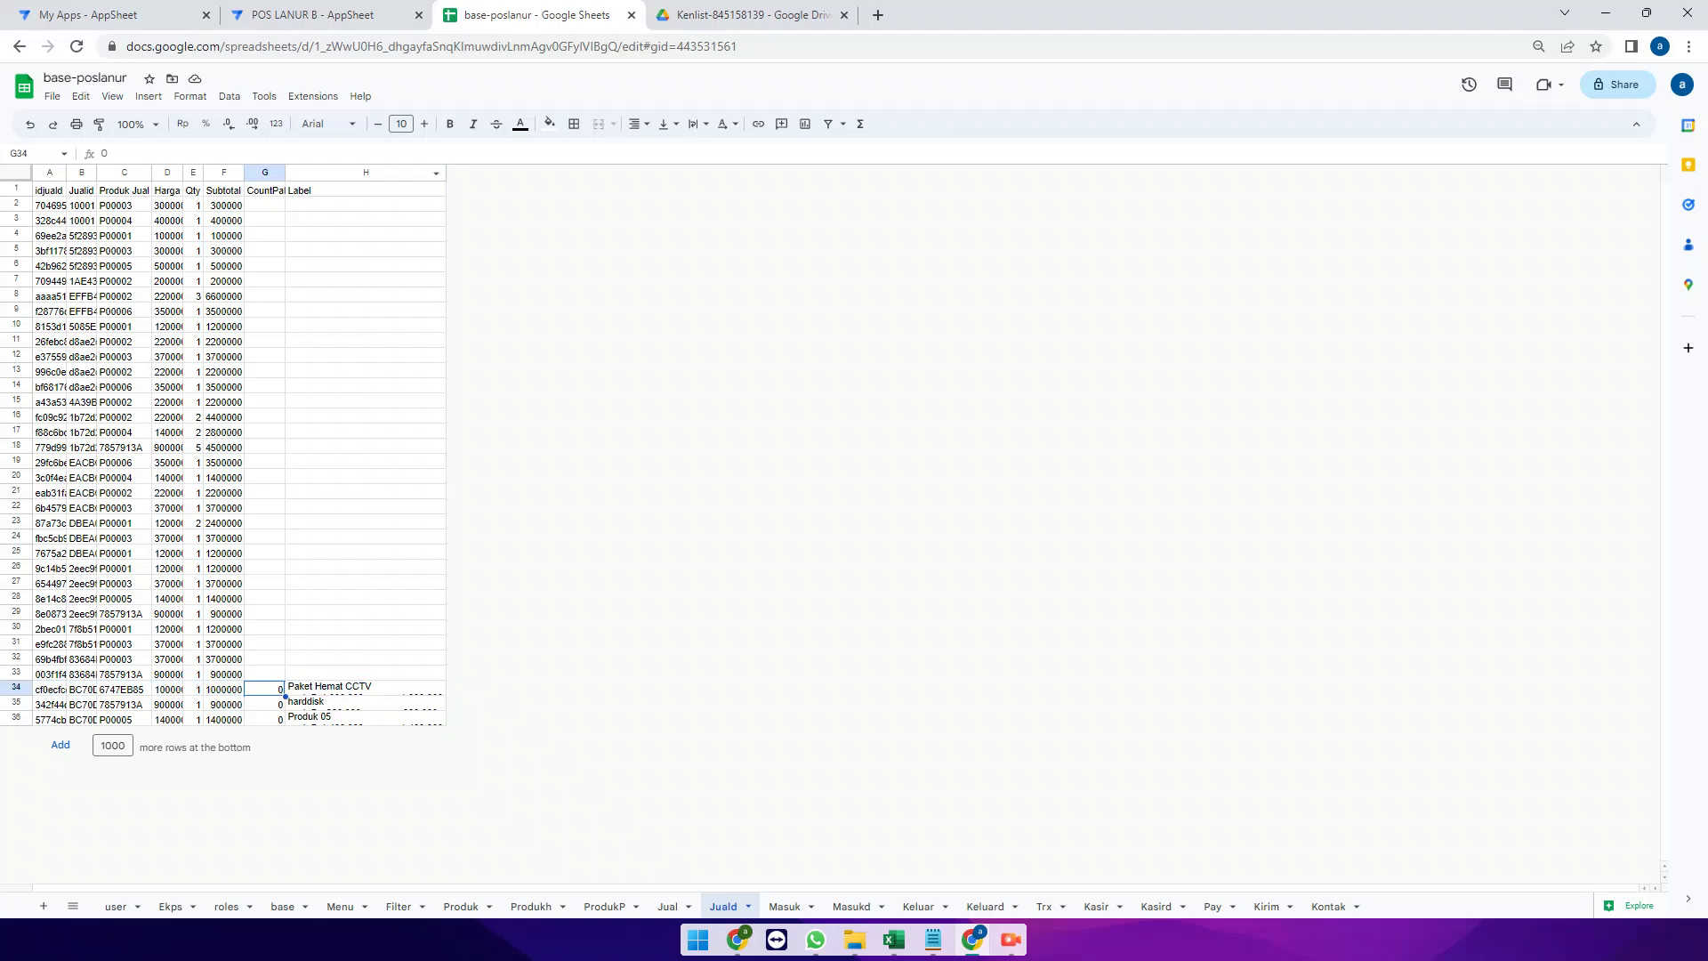
{"action": "left_click", "coordinate": [318, 15]}
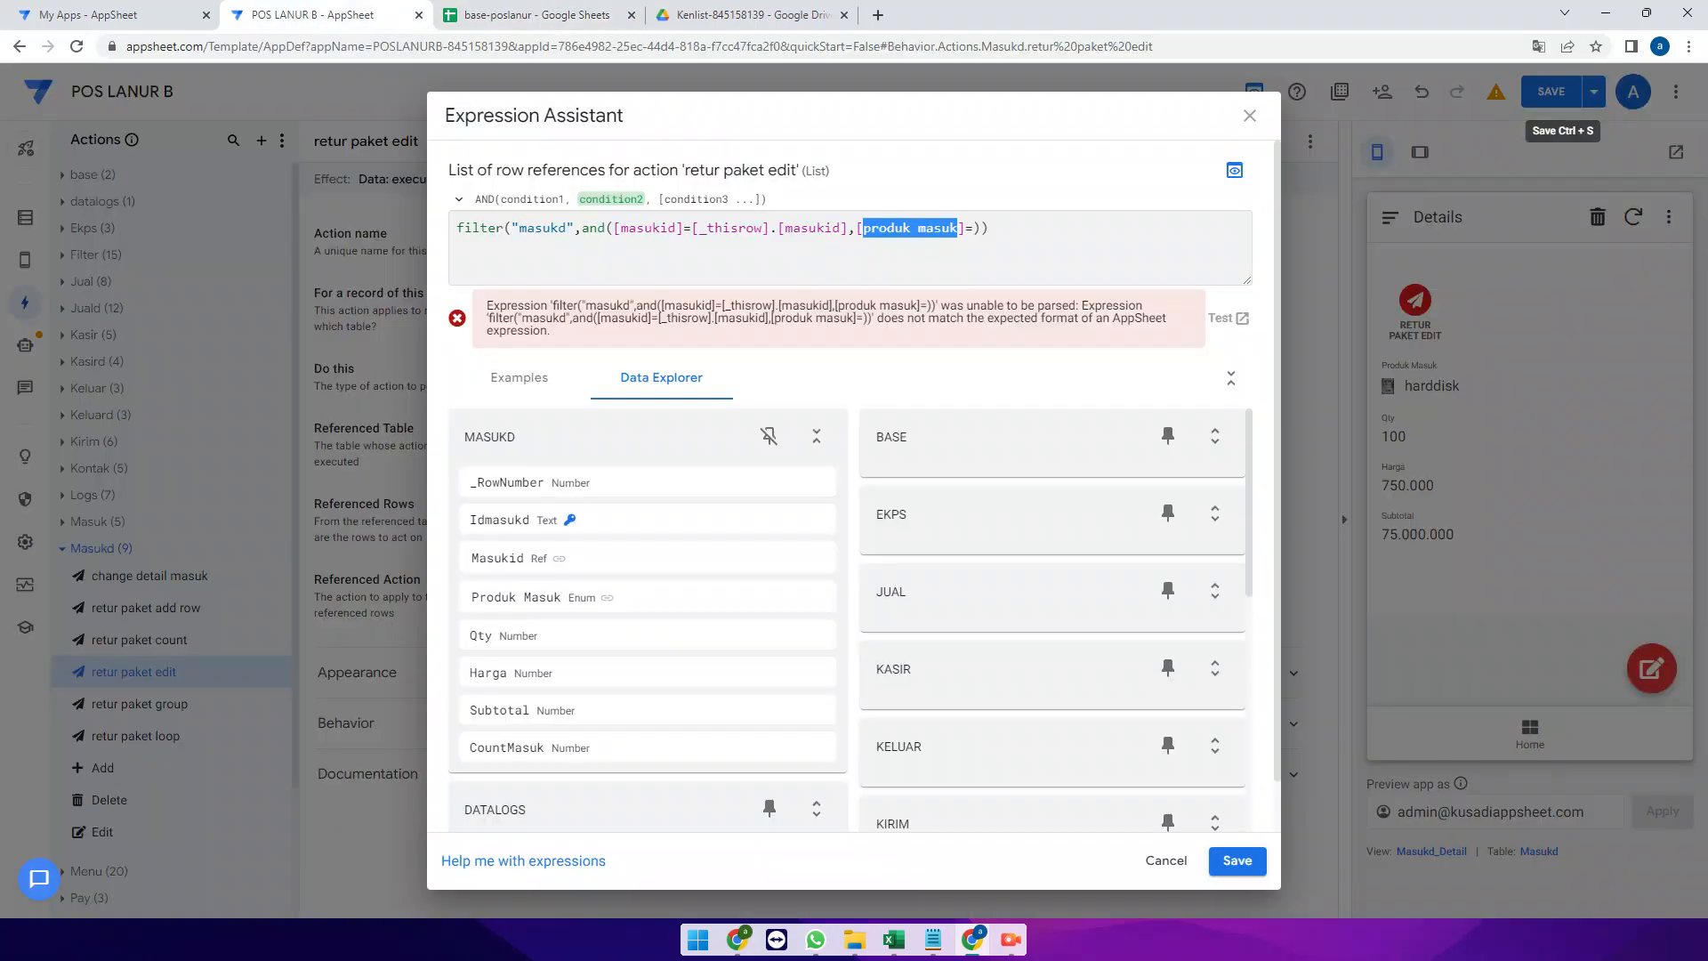
Make the second AND condition [_rownumber]>[_thisrow].[_rownumber] in the Referenced Rows expression
{"action": "type", "text": "-"}
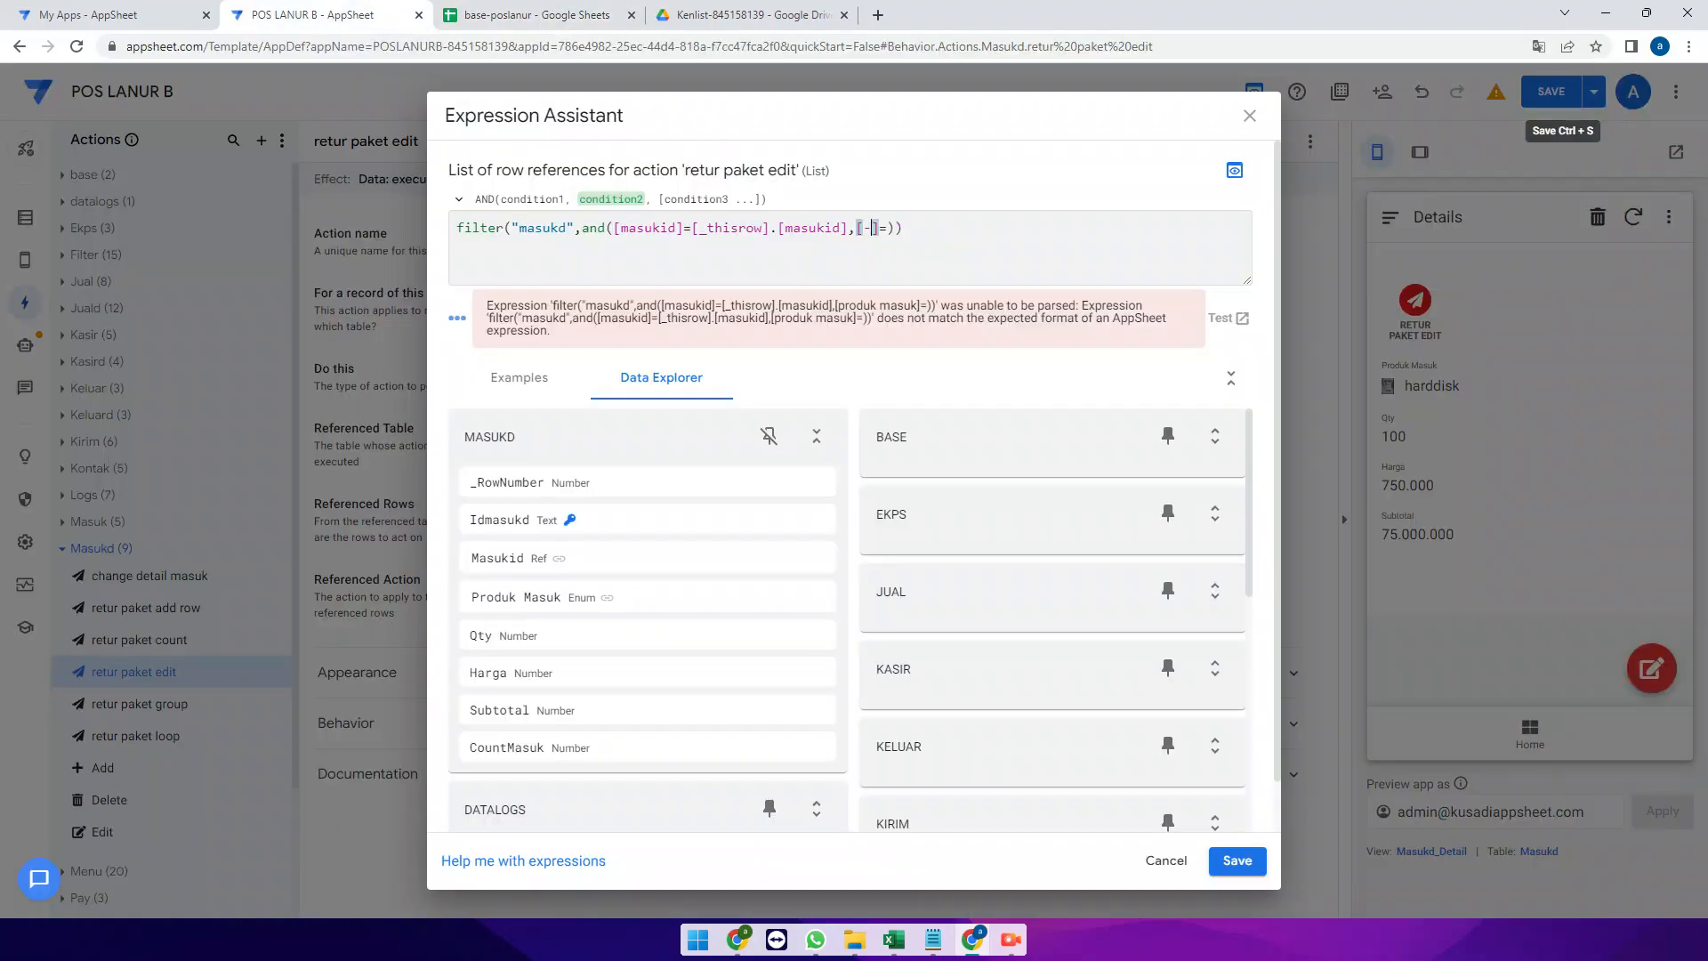
{"action": "type", "text": "_rownumber"}
{"action": "key", "text": "Right"}
{"action": "type", "text": ">"}
{"action": "type", "text": "[_thisr"}
{"action": "type", "text": "ow"}
{"action": "type", "text": "].[_r"}
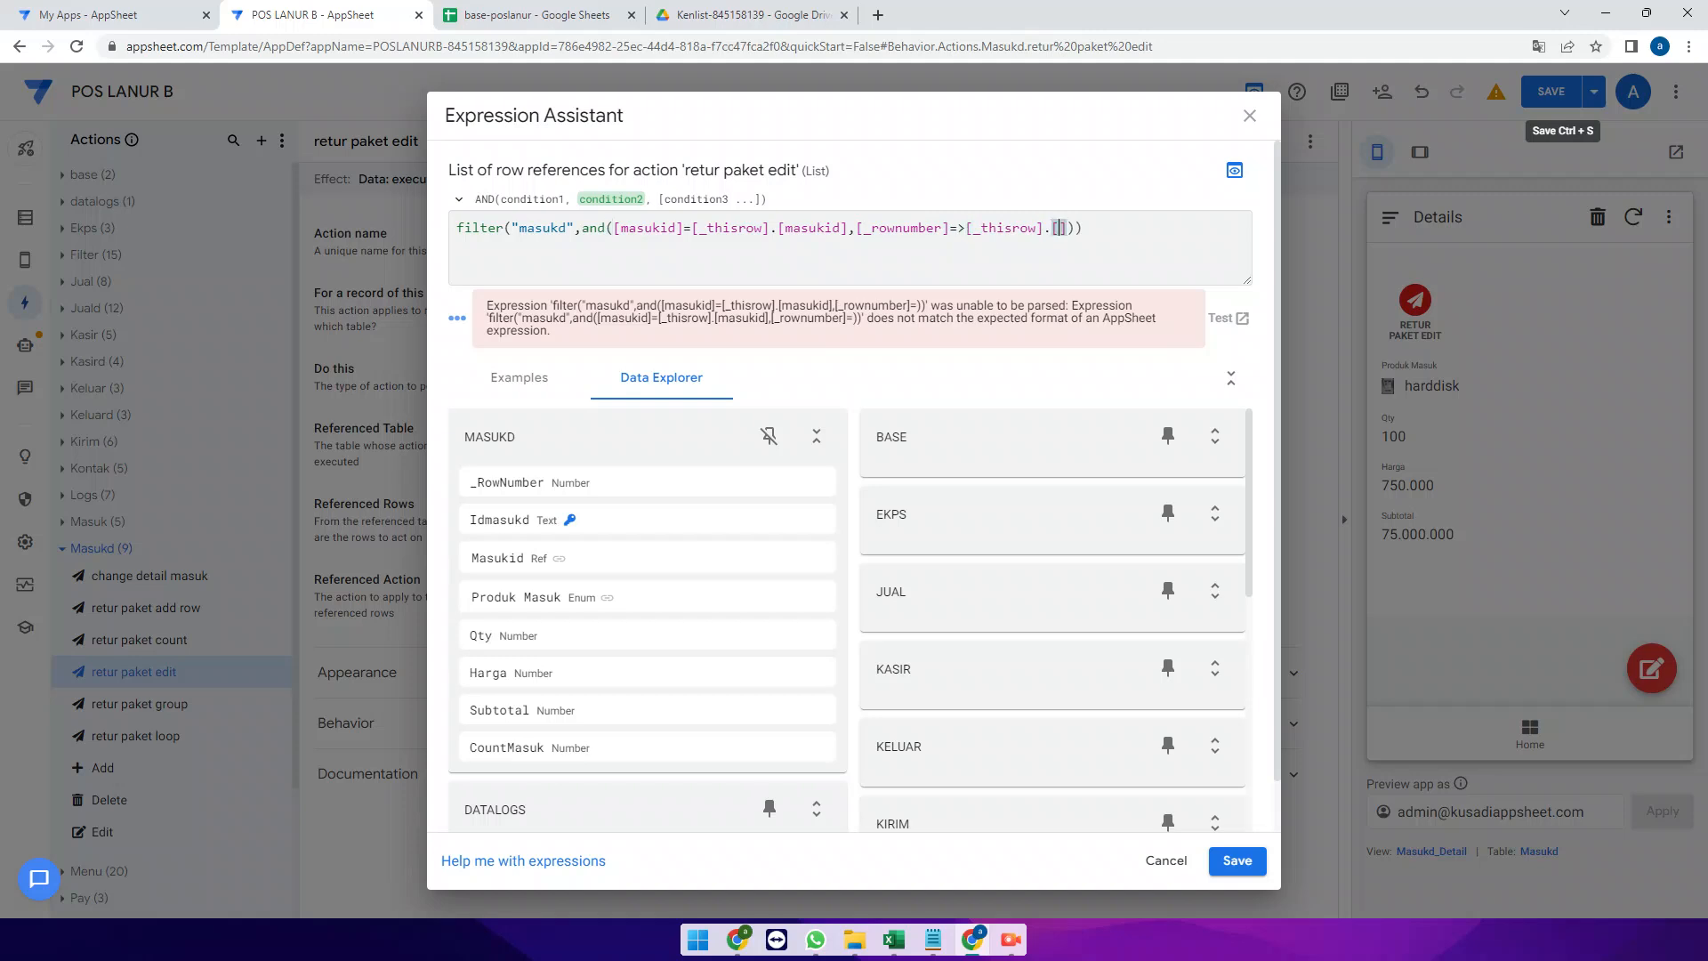
{"action": "type", "text": "owmber"}
{"action": "left_click", "coordinate": [965, 229]}
{"action": "key", "text": "Left"}
{"action": "key", "text": "BackSpace"}
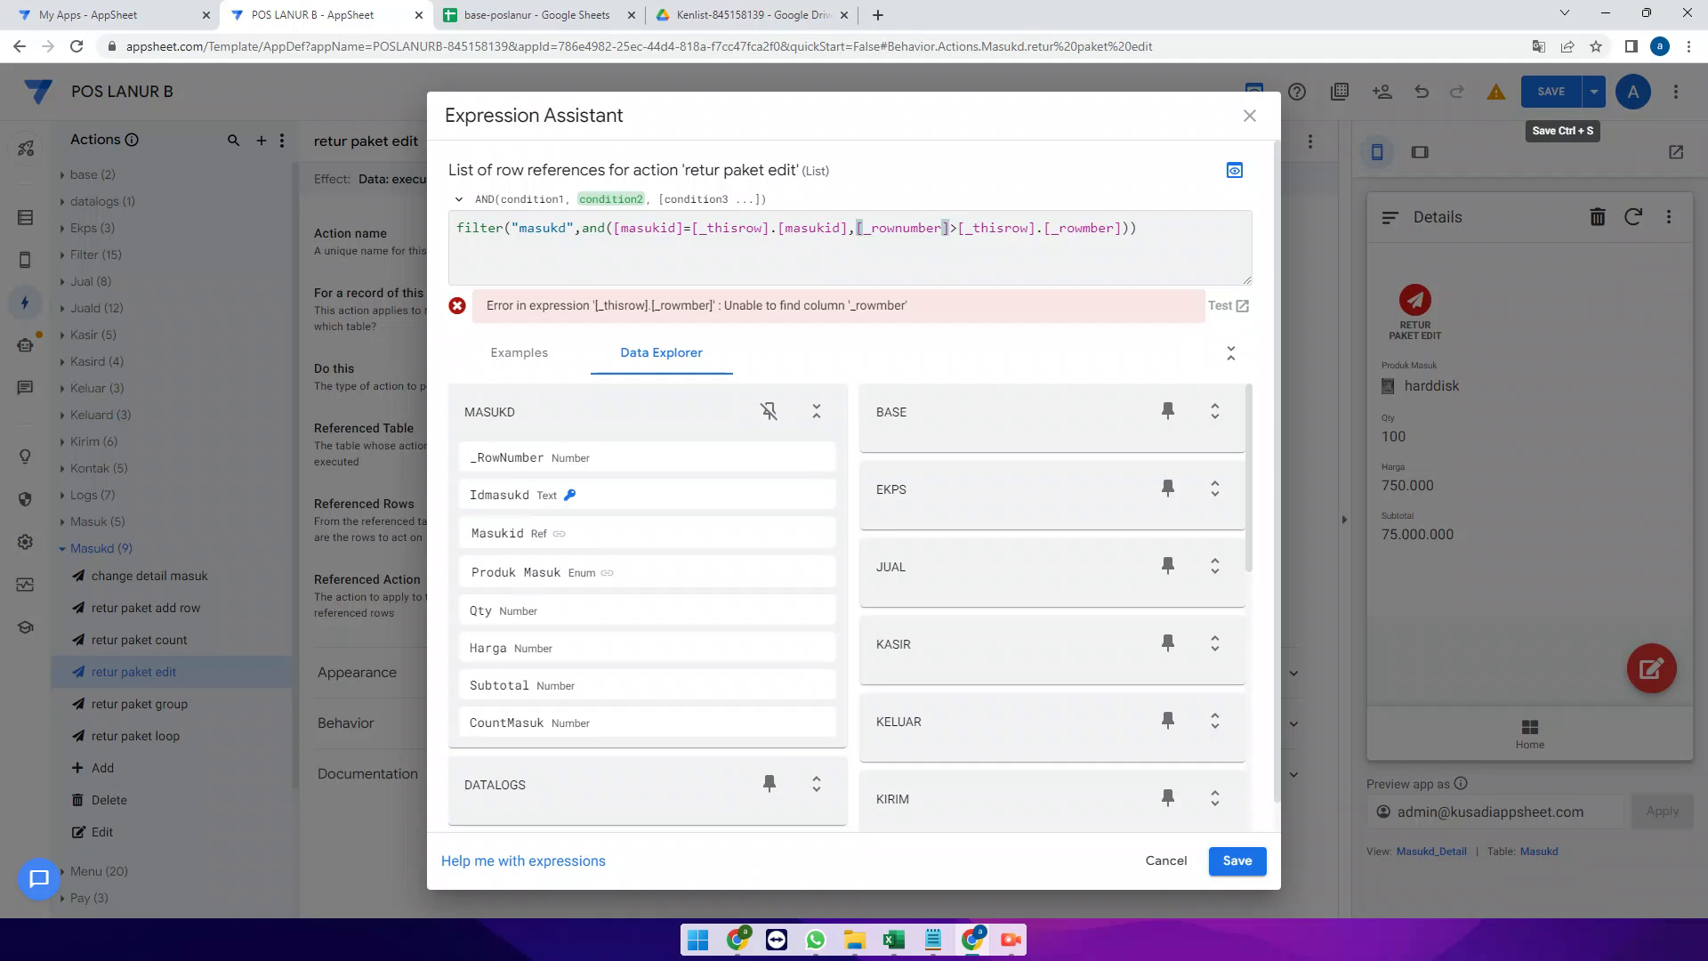
{"action": "left_click", "coordinate": [1082, 228]}
{"action": "type", "text": "nu"}
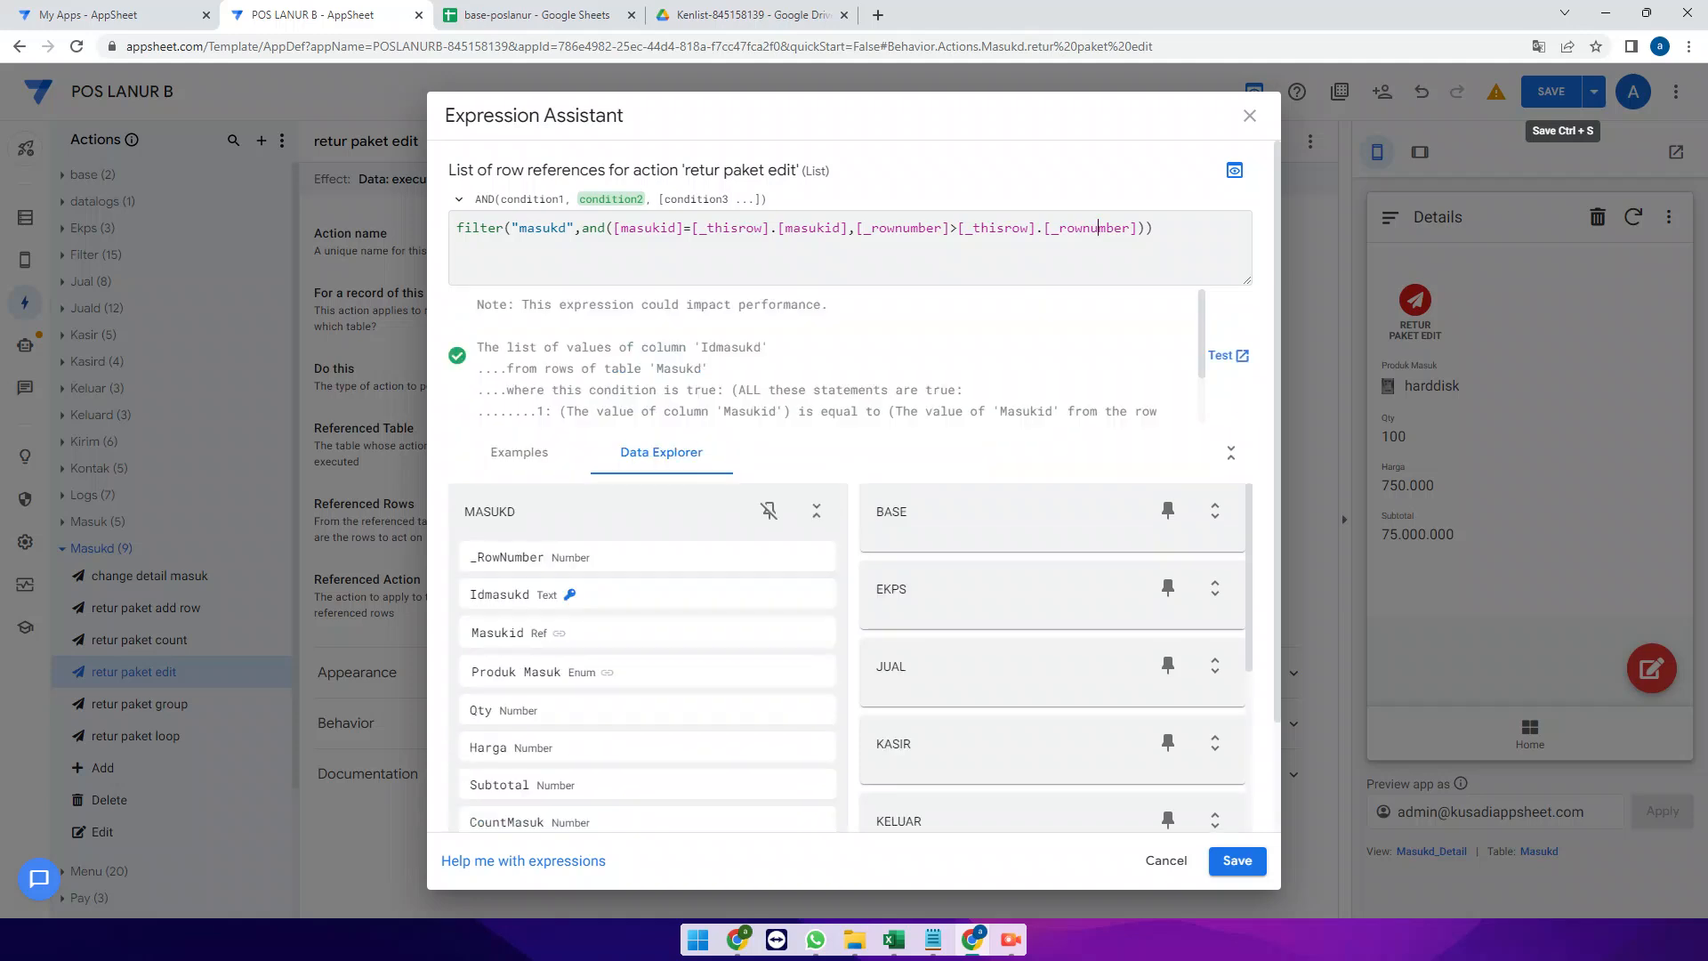
Review the masukid and _rownumber conditions against the Paket Hemat CCTV and harddisk rows on the Juald sheet in Google Sheets
{"action": "double_click", "coordinate": [647, 228]}
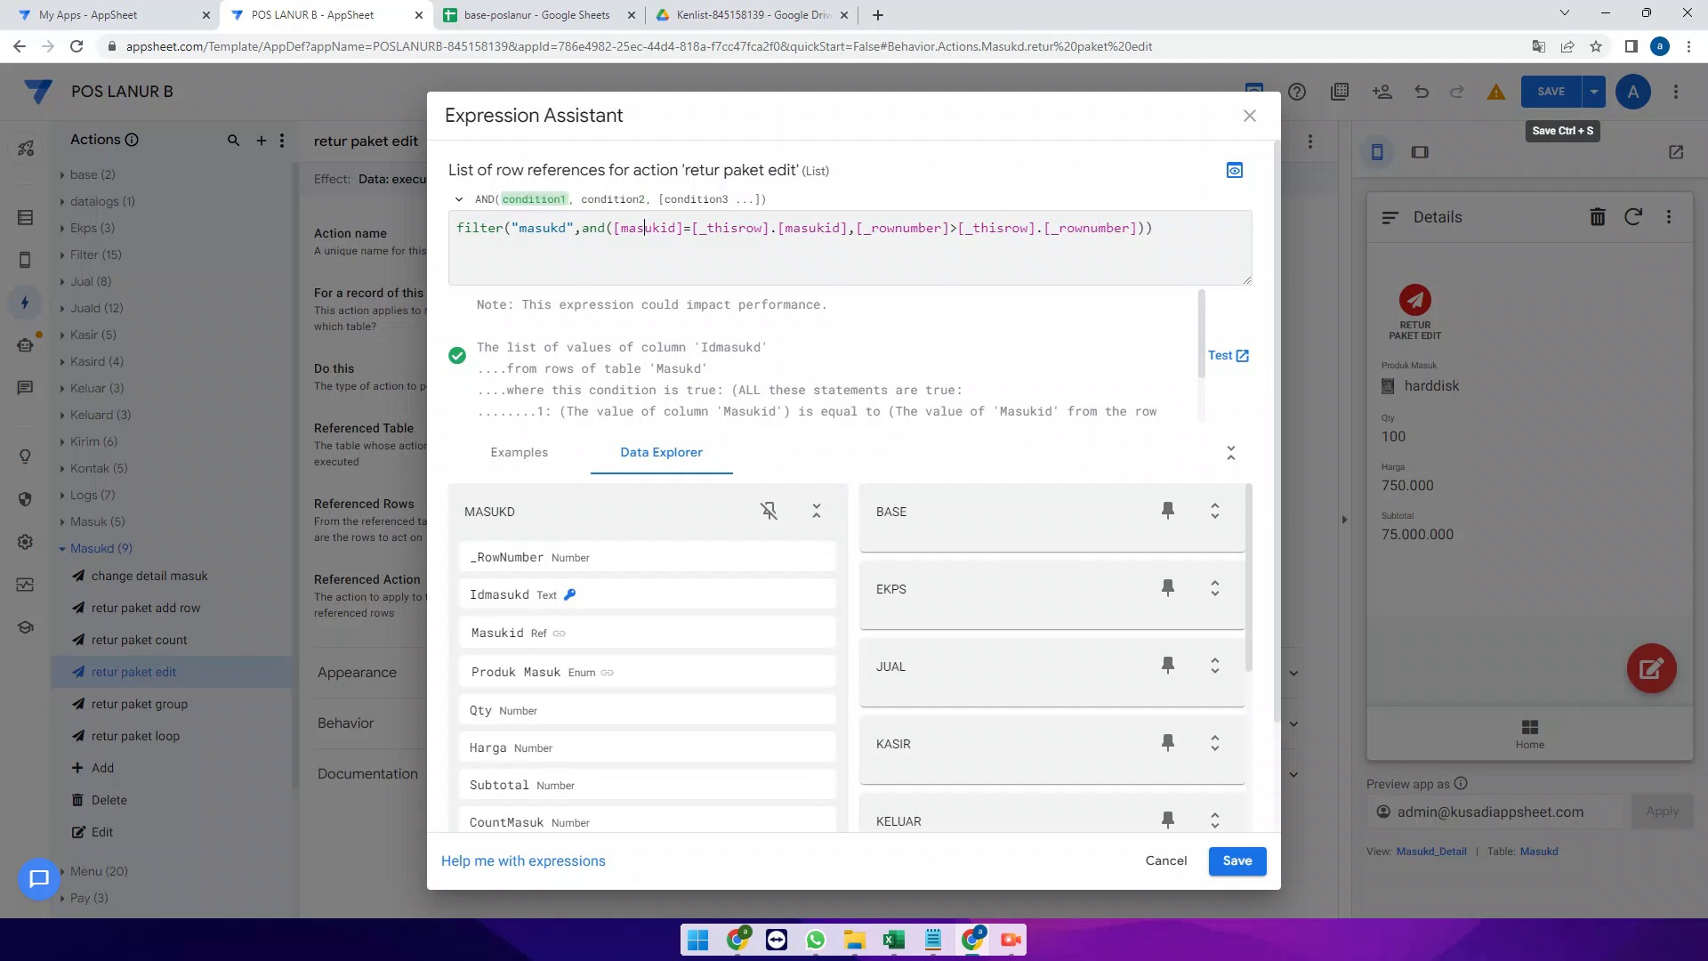
{"action": "double_click", "coordinate": [812, 229]}
{"action": "double_click", "coordinate": [645, 228]}
{"action": "double_click", "coordinate": [803, 229]}
{"action": "double_click", "coordinate": [902, 229]}
{"action": "left_click", "coordinate": [1073, 228]}
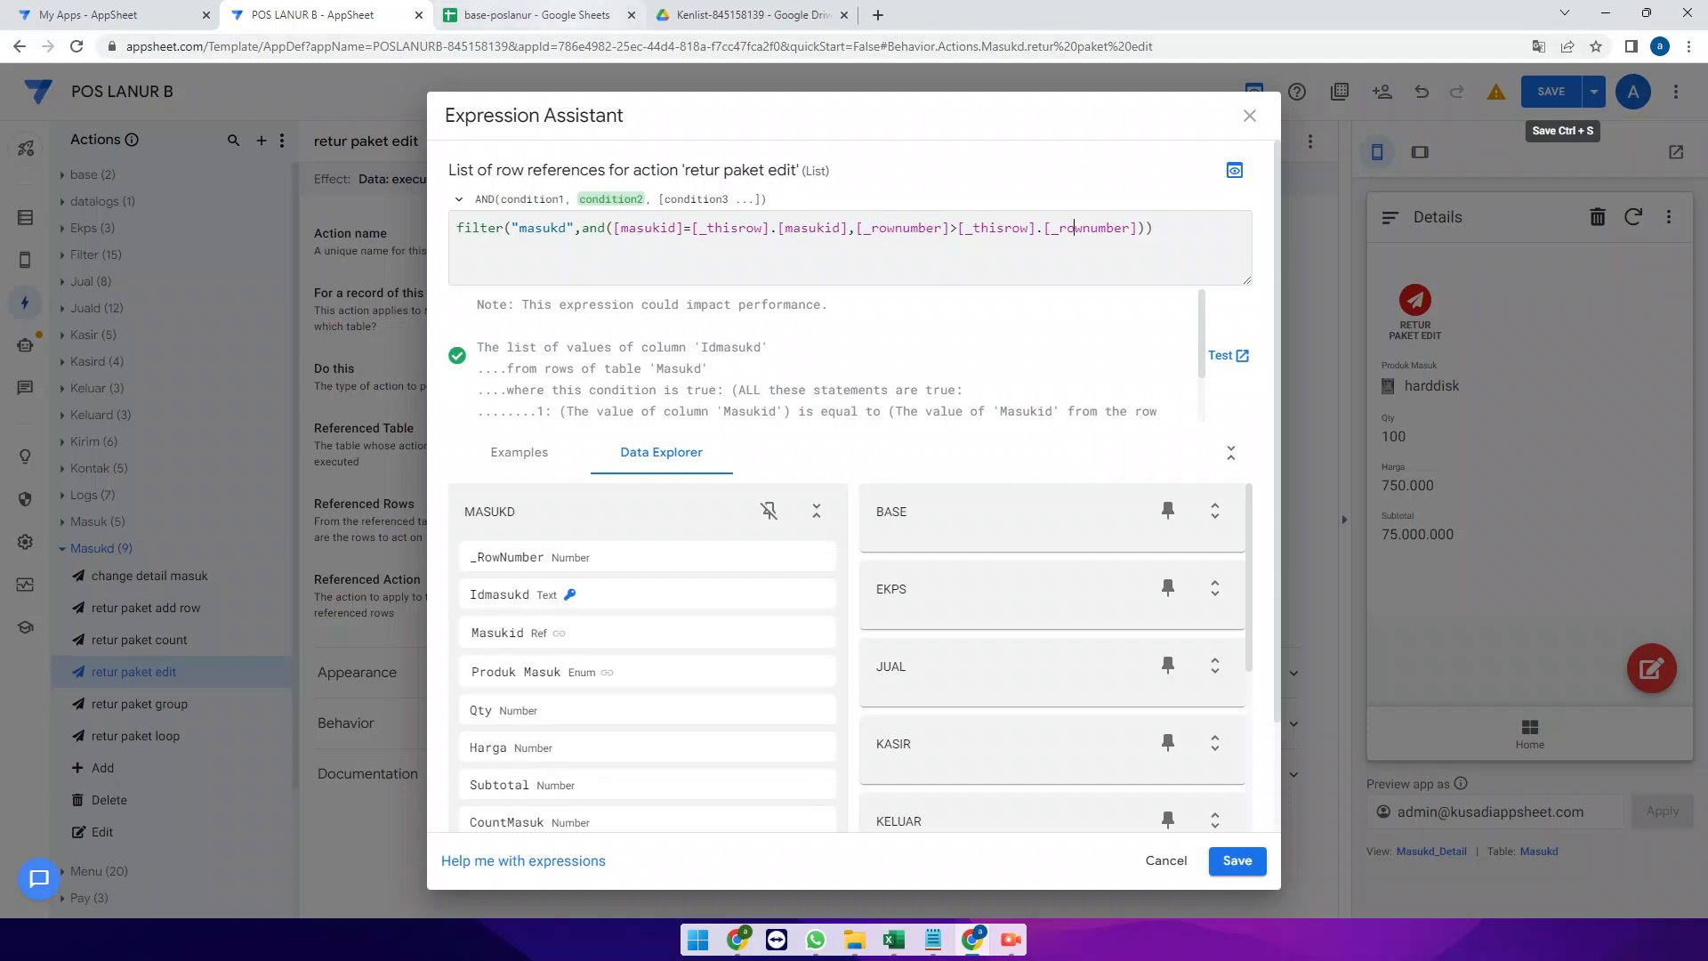
{"action": "left_click", "coordinate": [534, 15]}
{"action": "left_click", "coordinate": [366, 688]}
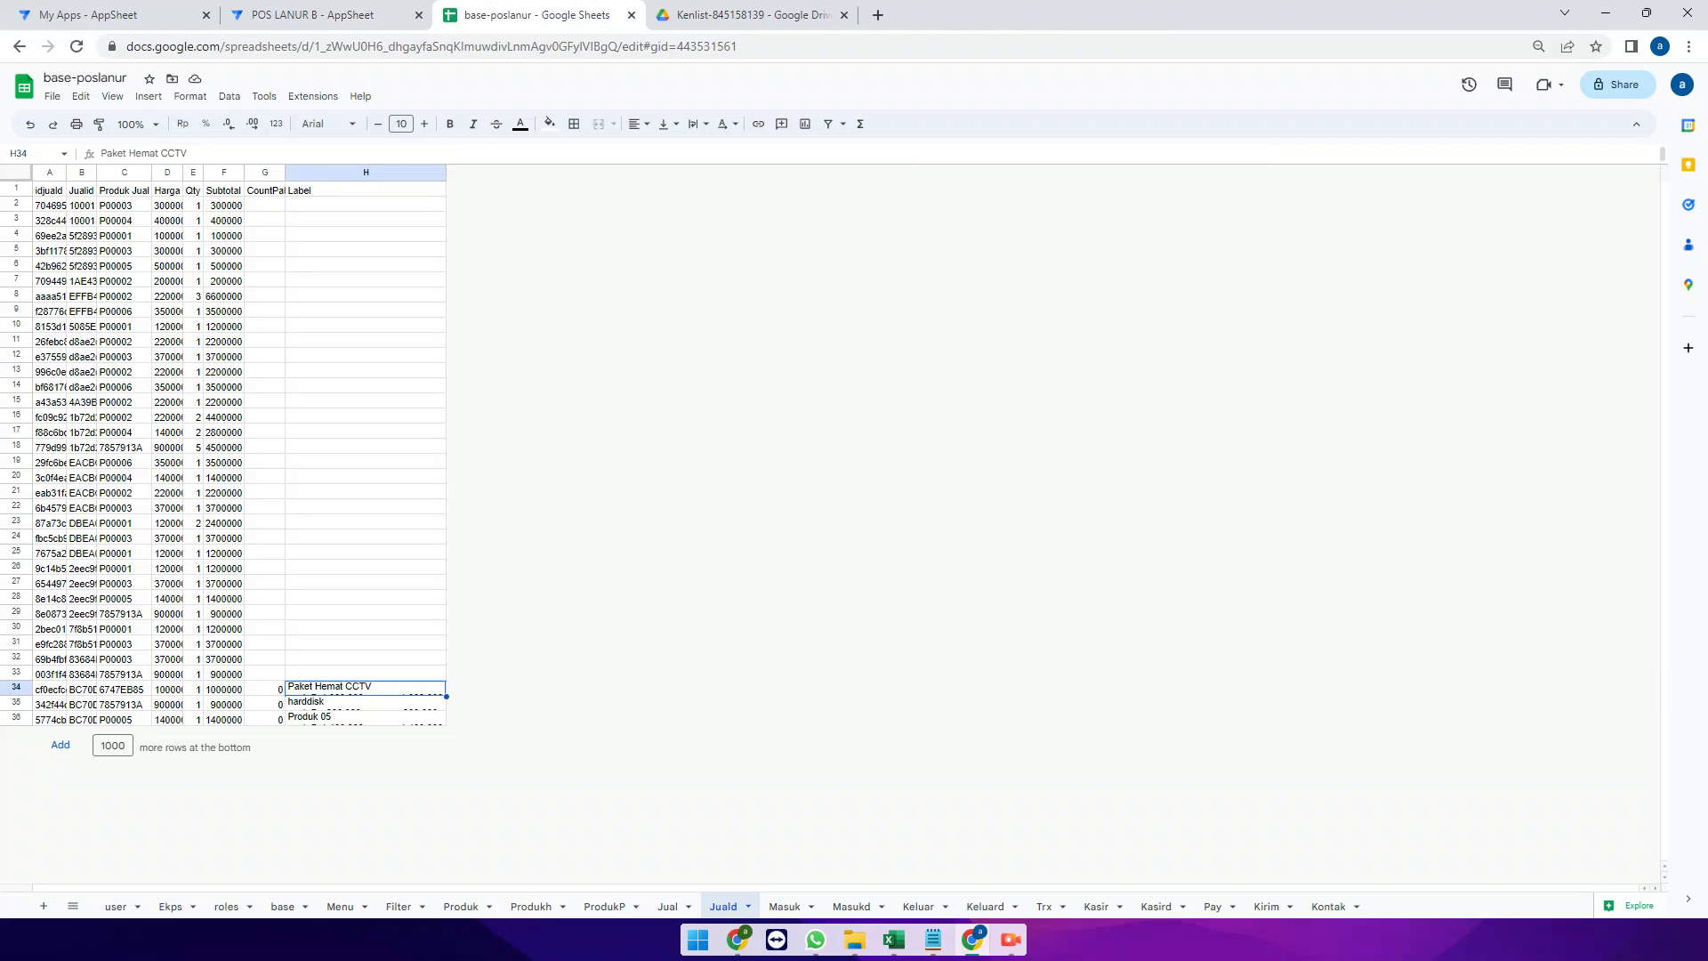
{"action": "left_click", "coordinate": [16, 688]}
{"action": "left_click", "coordinate": [365, 703]}
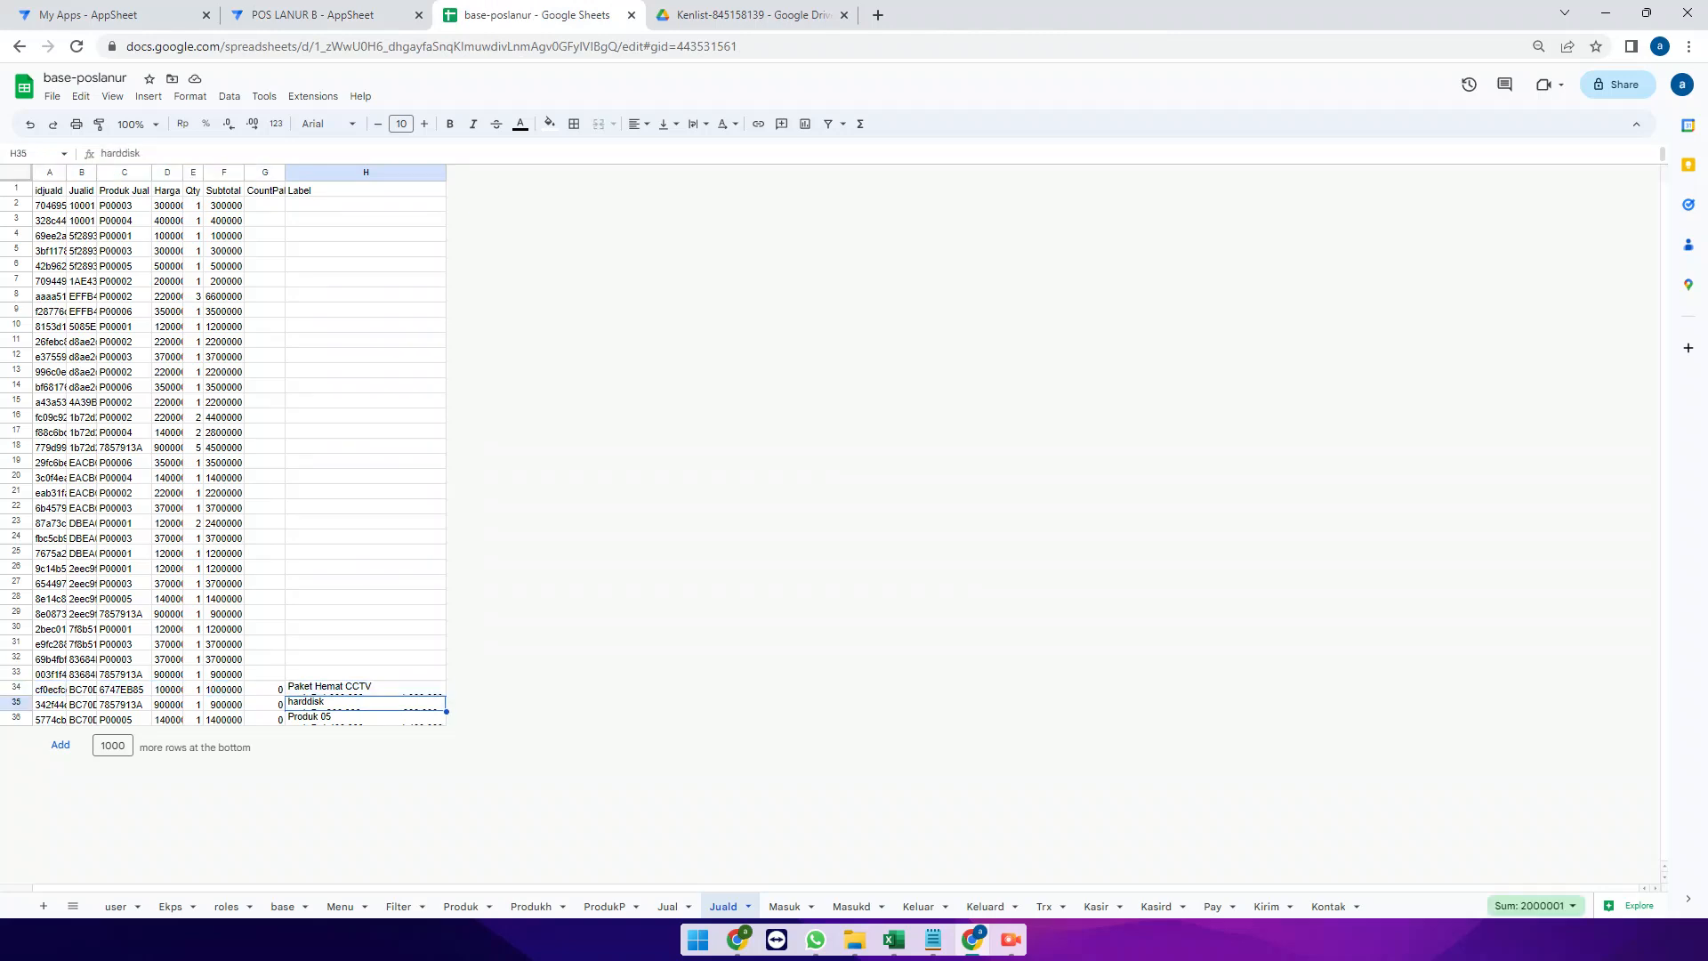
Fill the Paket Hemat CCTV row on the Juald sheet with yellow and check its count and label cells
{"action": "left_click", "coordinate": [193, 703]}
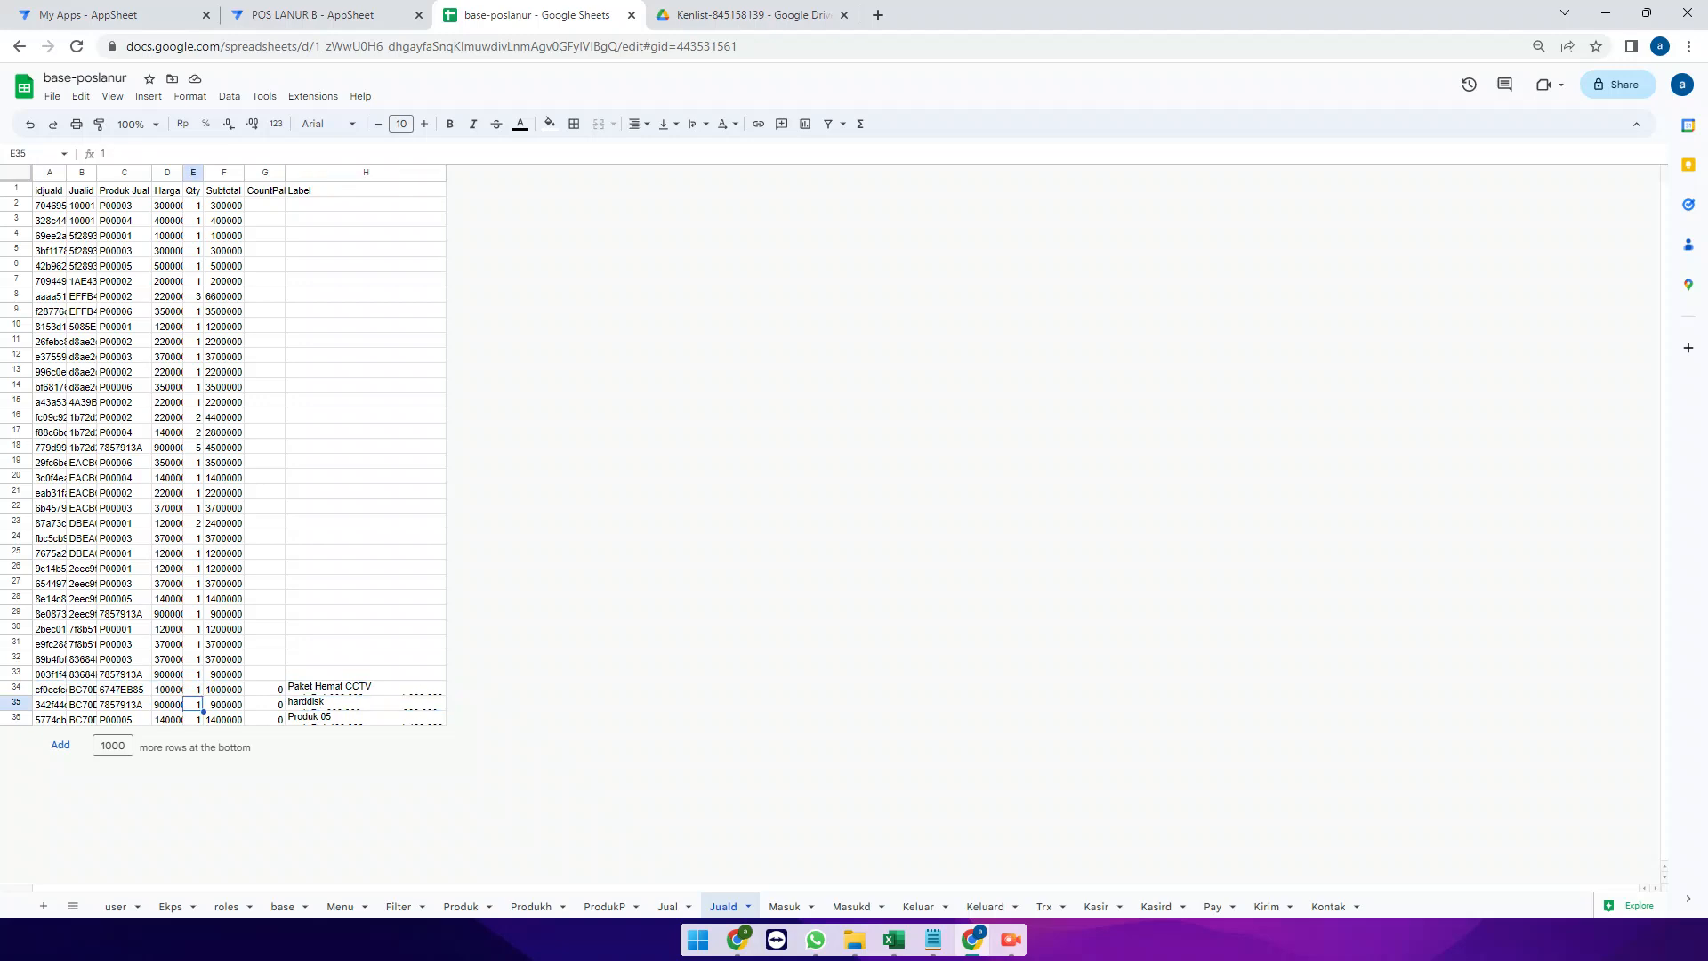
{"action": "left_click", "coordinate": [16, 688]}
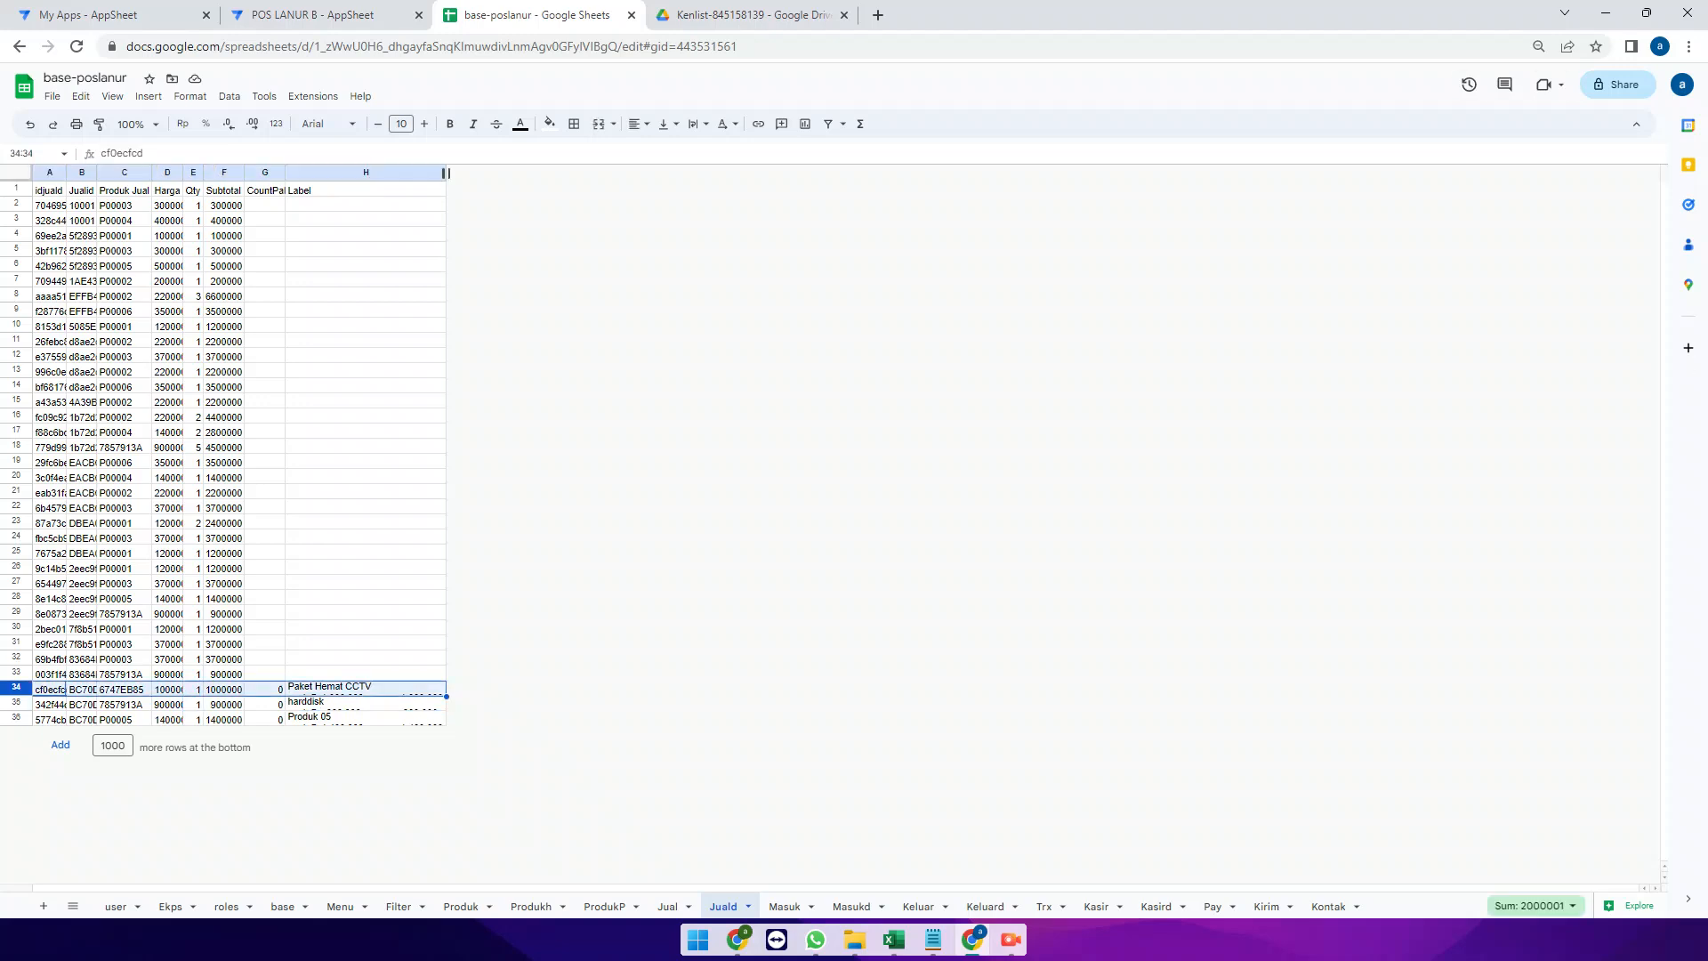
{"action": "left_click", "coordinate": [1688, 47]}
{"action": "left_click", "coordinate": [1635, 215]}
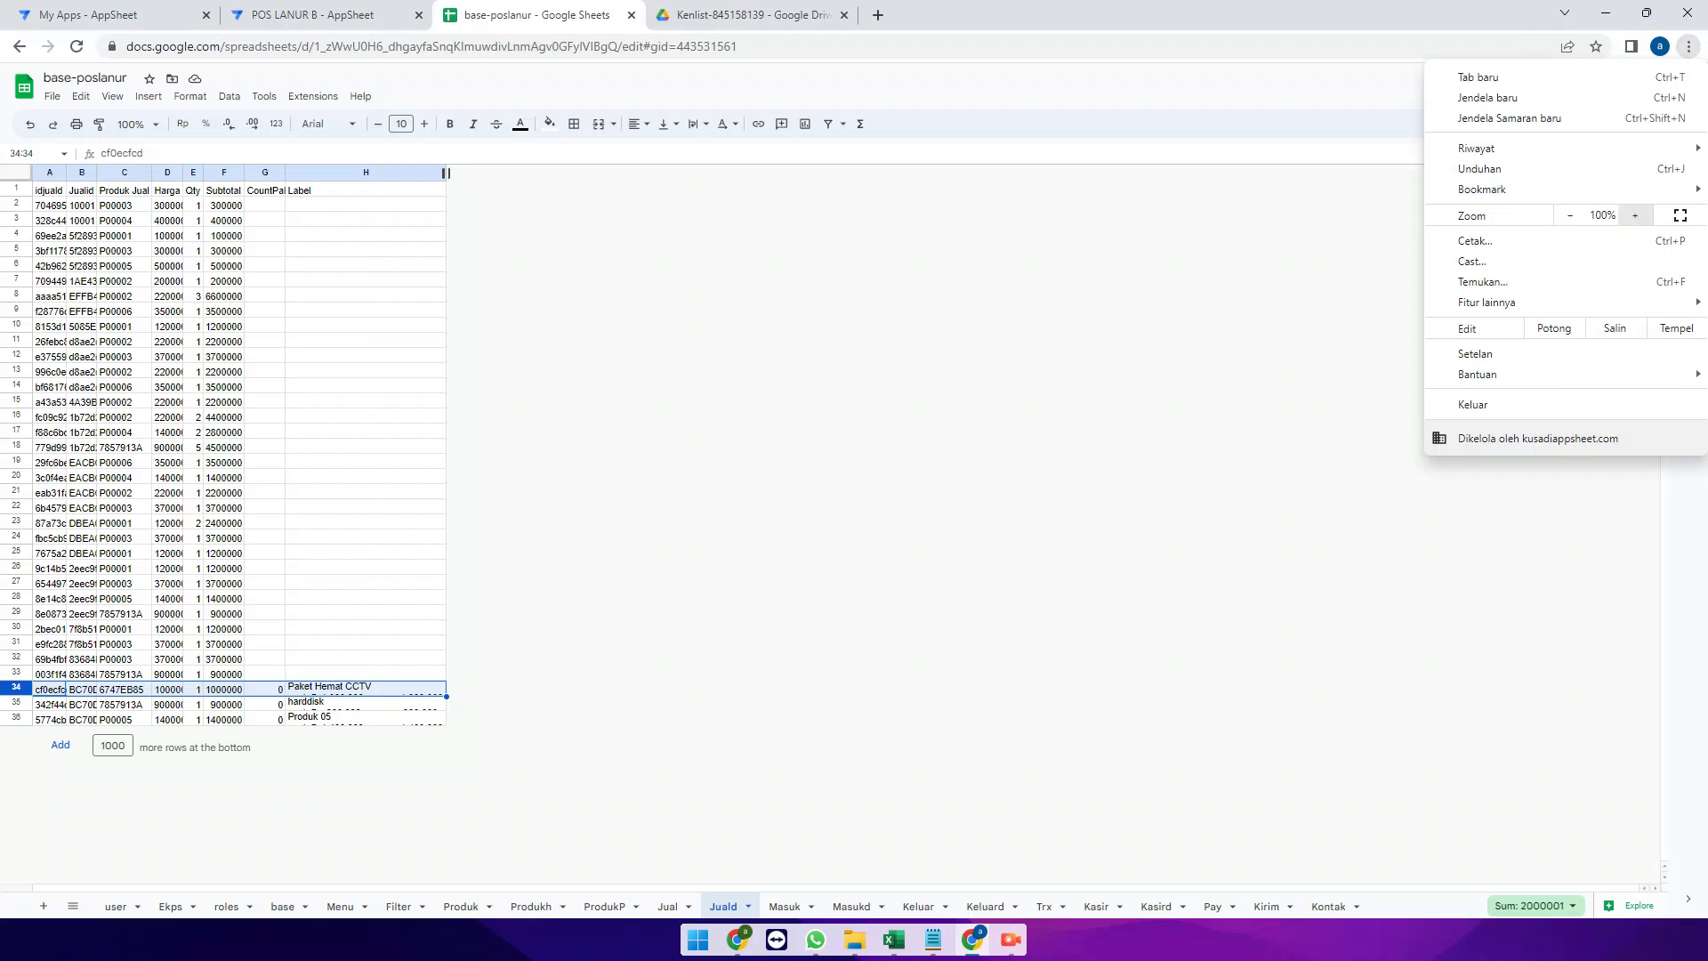
{"action": "left_click", "coordinate": [889, 533]}
{"action": "scroll", "coordinate": [890, 534], "scroll_direction": "down", "scroll_amount": 2}
{"action": "left_click", "coordinate": [679, 139]}
{"action": "left_click", "coordinate": [746, 240]}
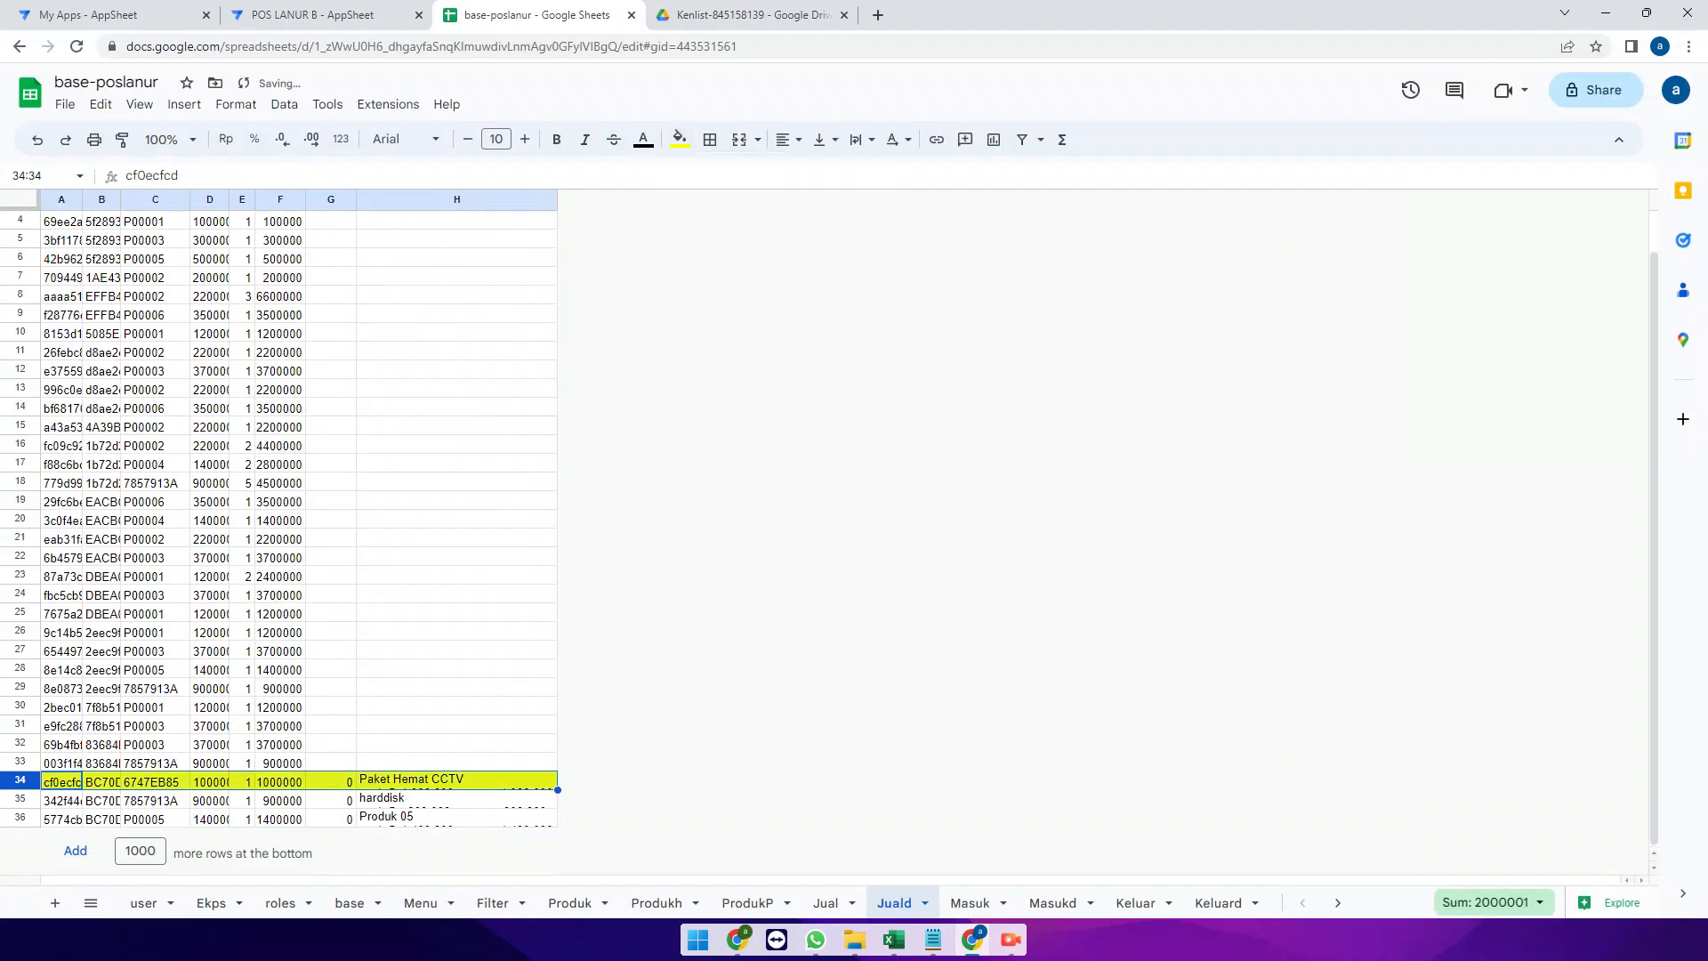
{"action": "left_click", "coordinate": [331, 781]}
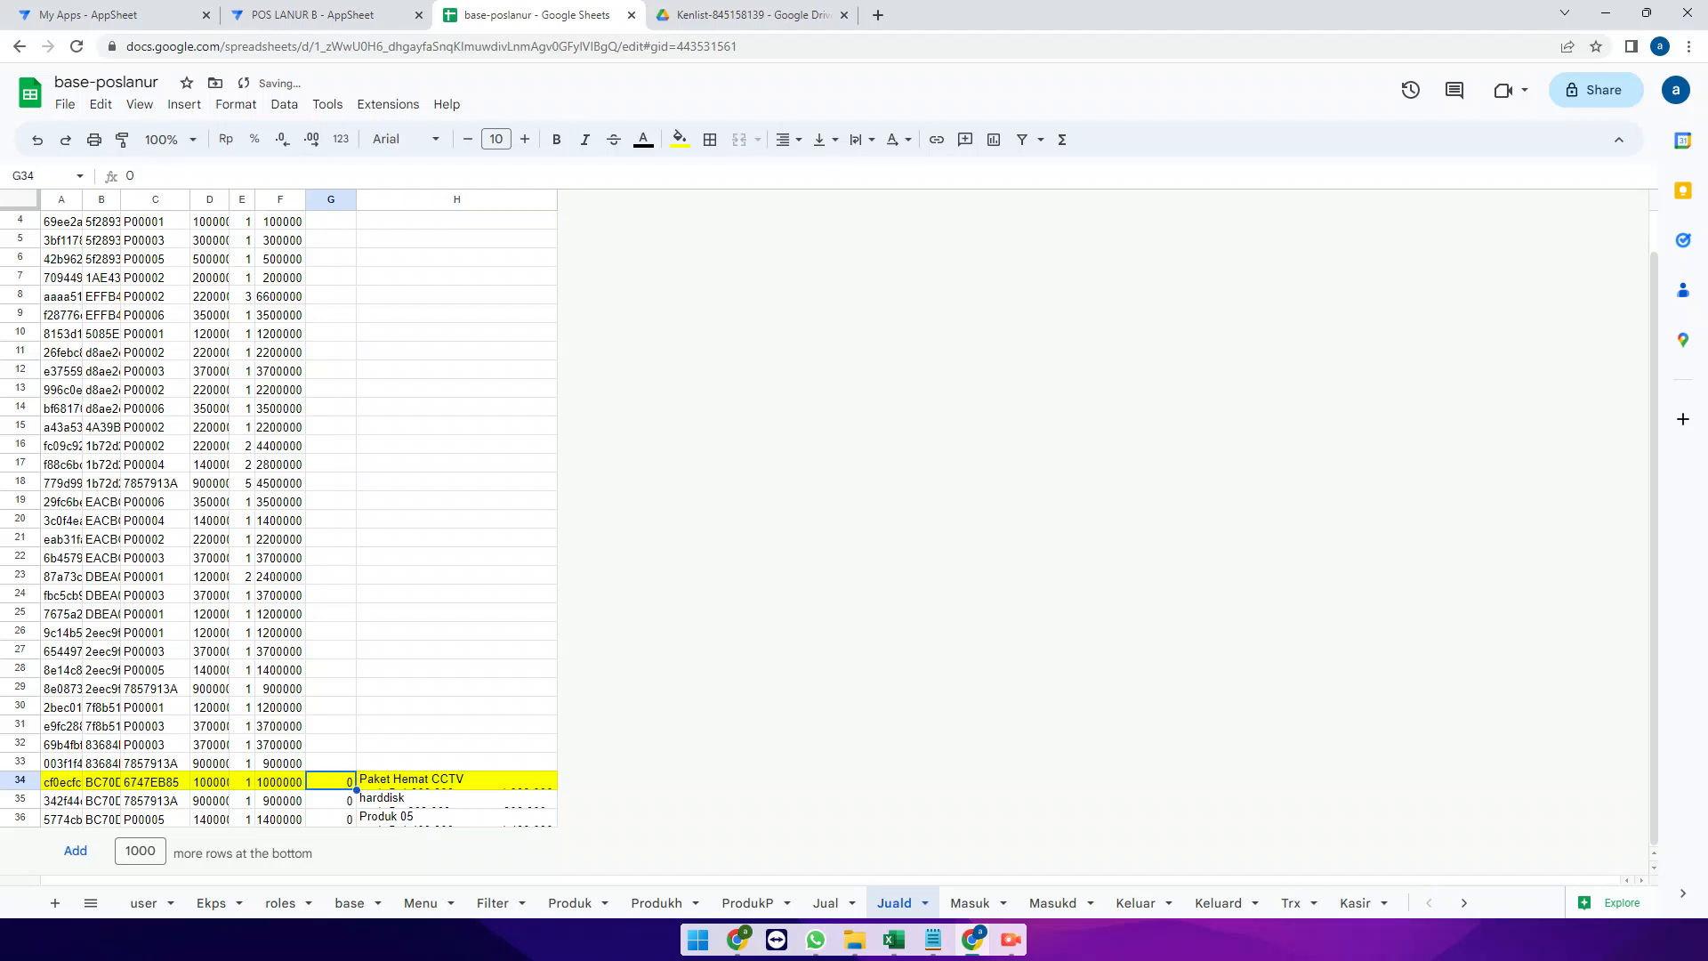
{"action": "left_click", "coordinate": [456, 780]}
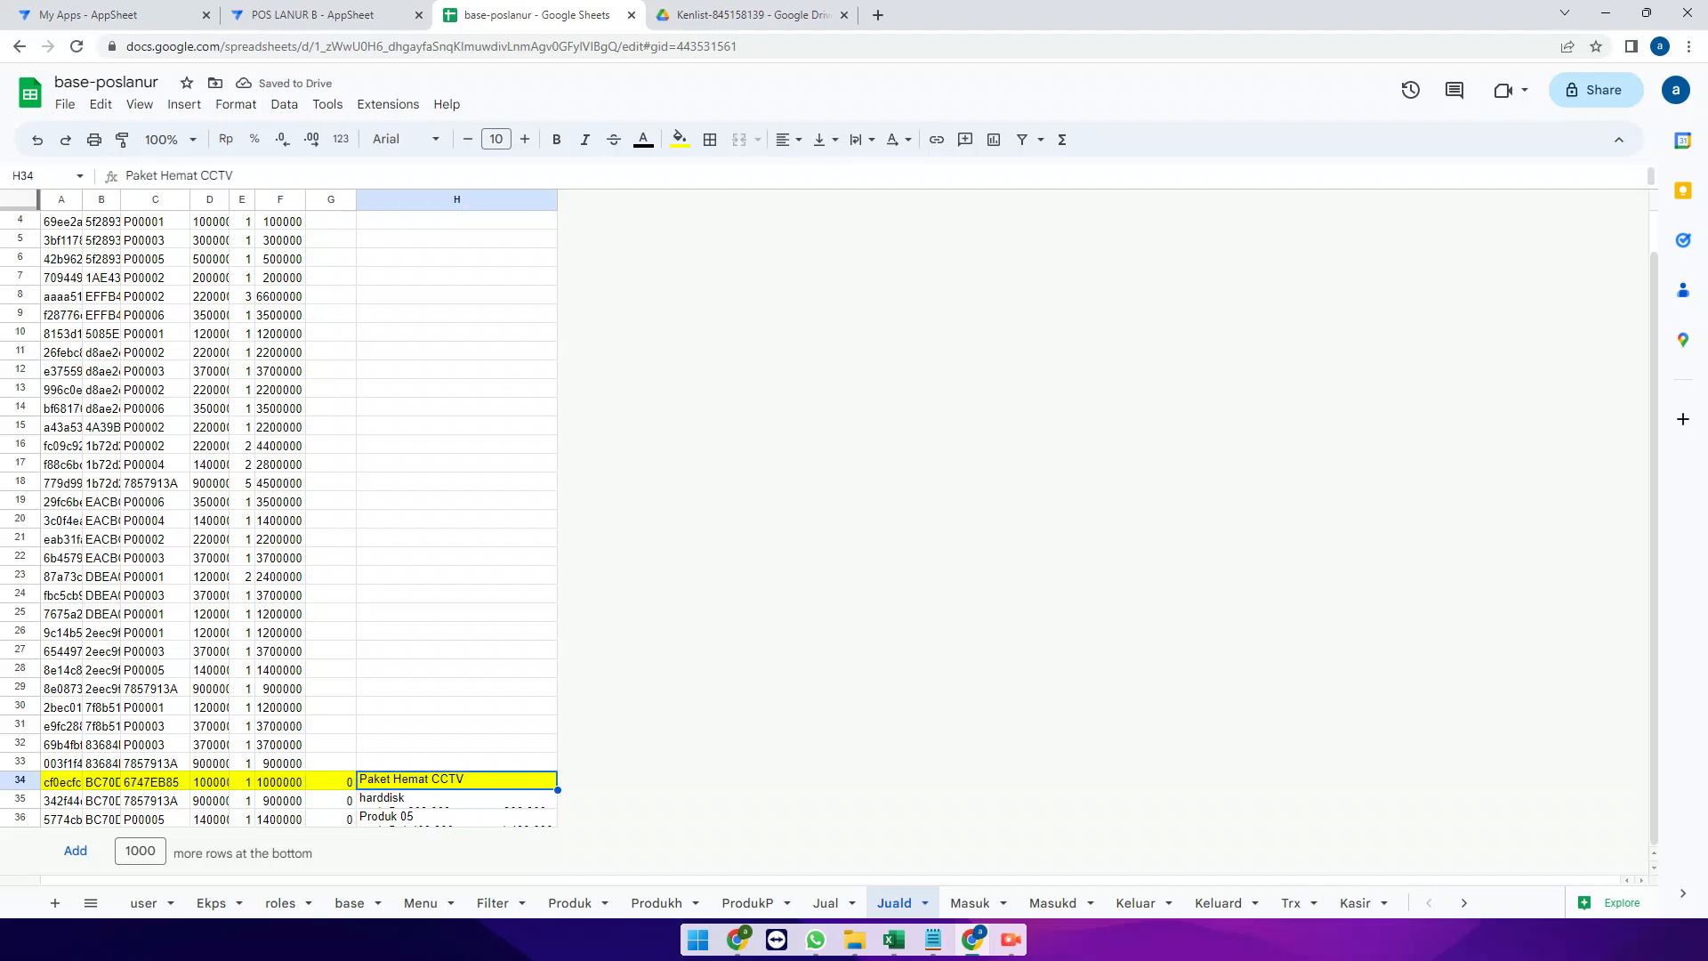
Fill the harddisk and Produk 05 rows on the Juald sheet with light blue
{"action": "left_click_drag", "start_coordinate": [19, 799], "coordinate": [20, 817]}
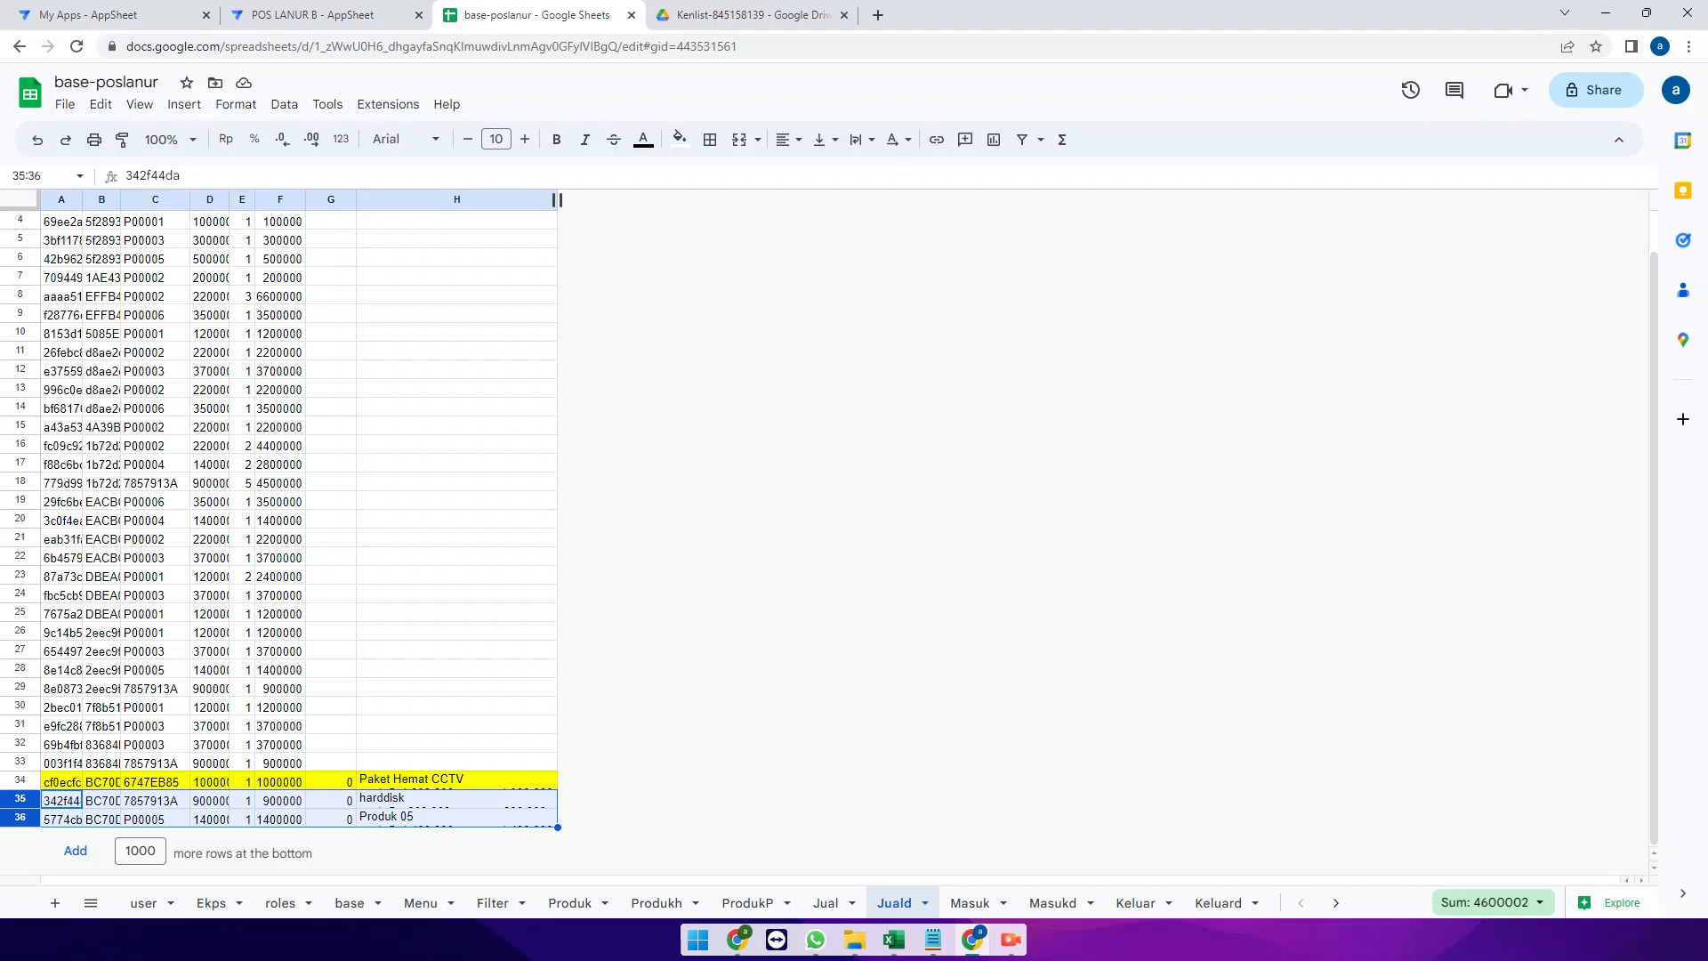
{"action": "left_click", "coordinate": [679, 139]}
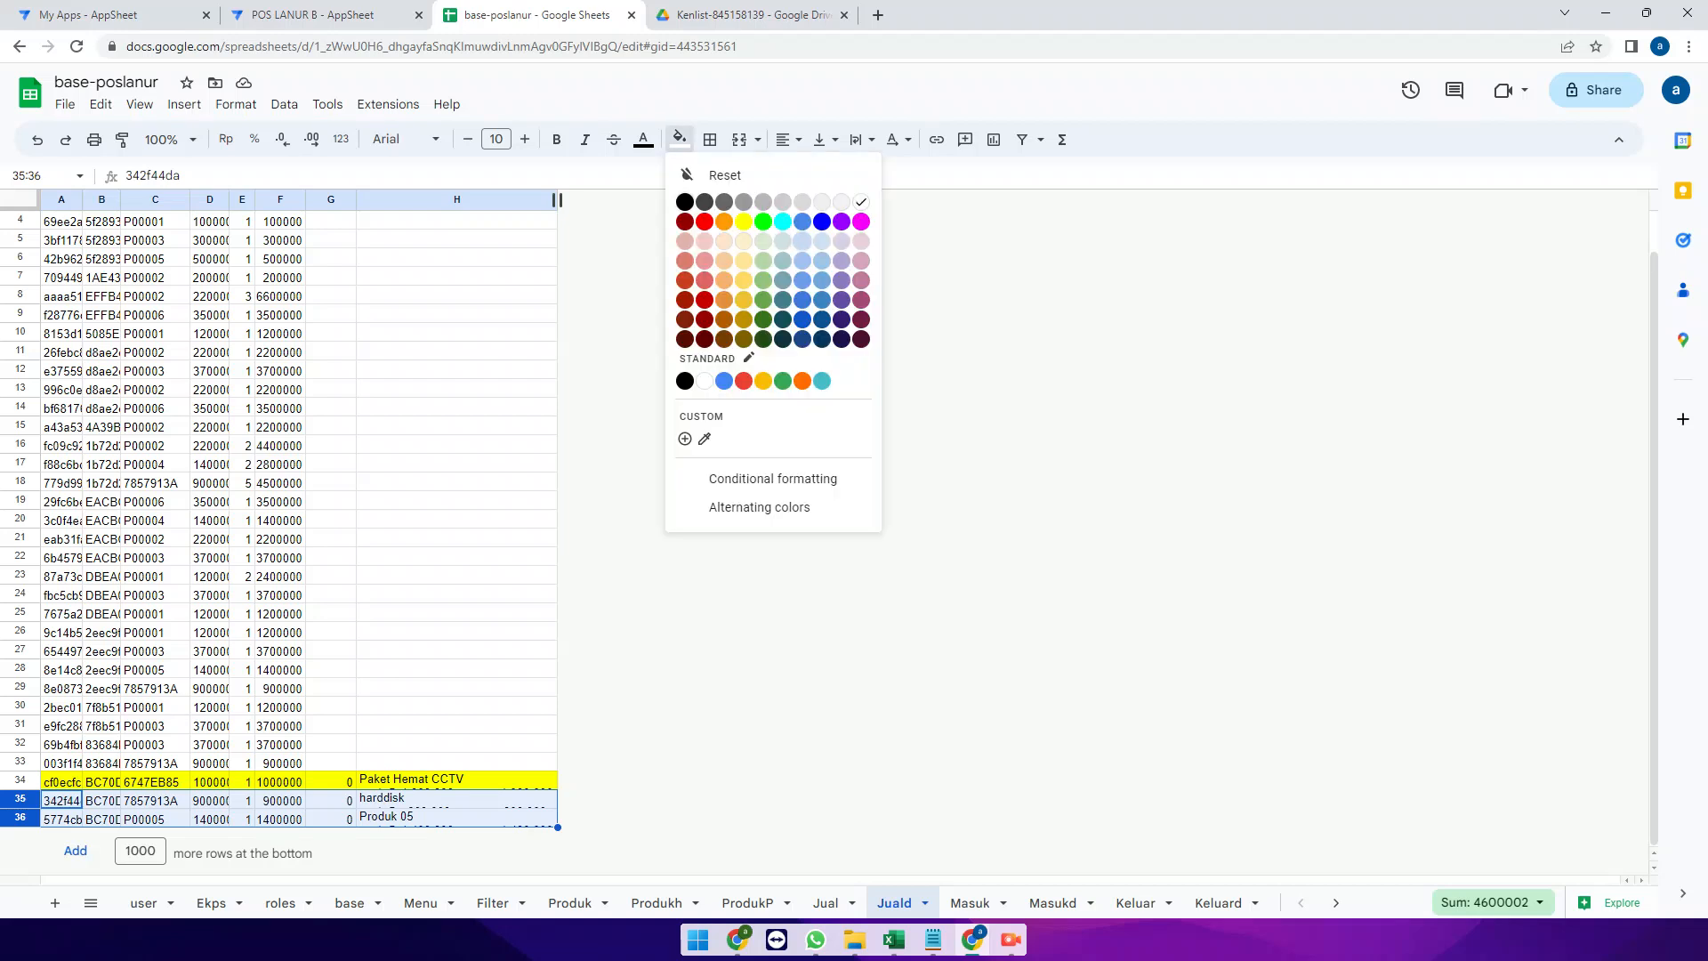
{"action": "left_click", "coordinate": [820, 241]}
{"action": "left_click", "coordinate": [456, 631]}
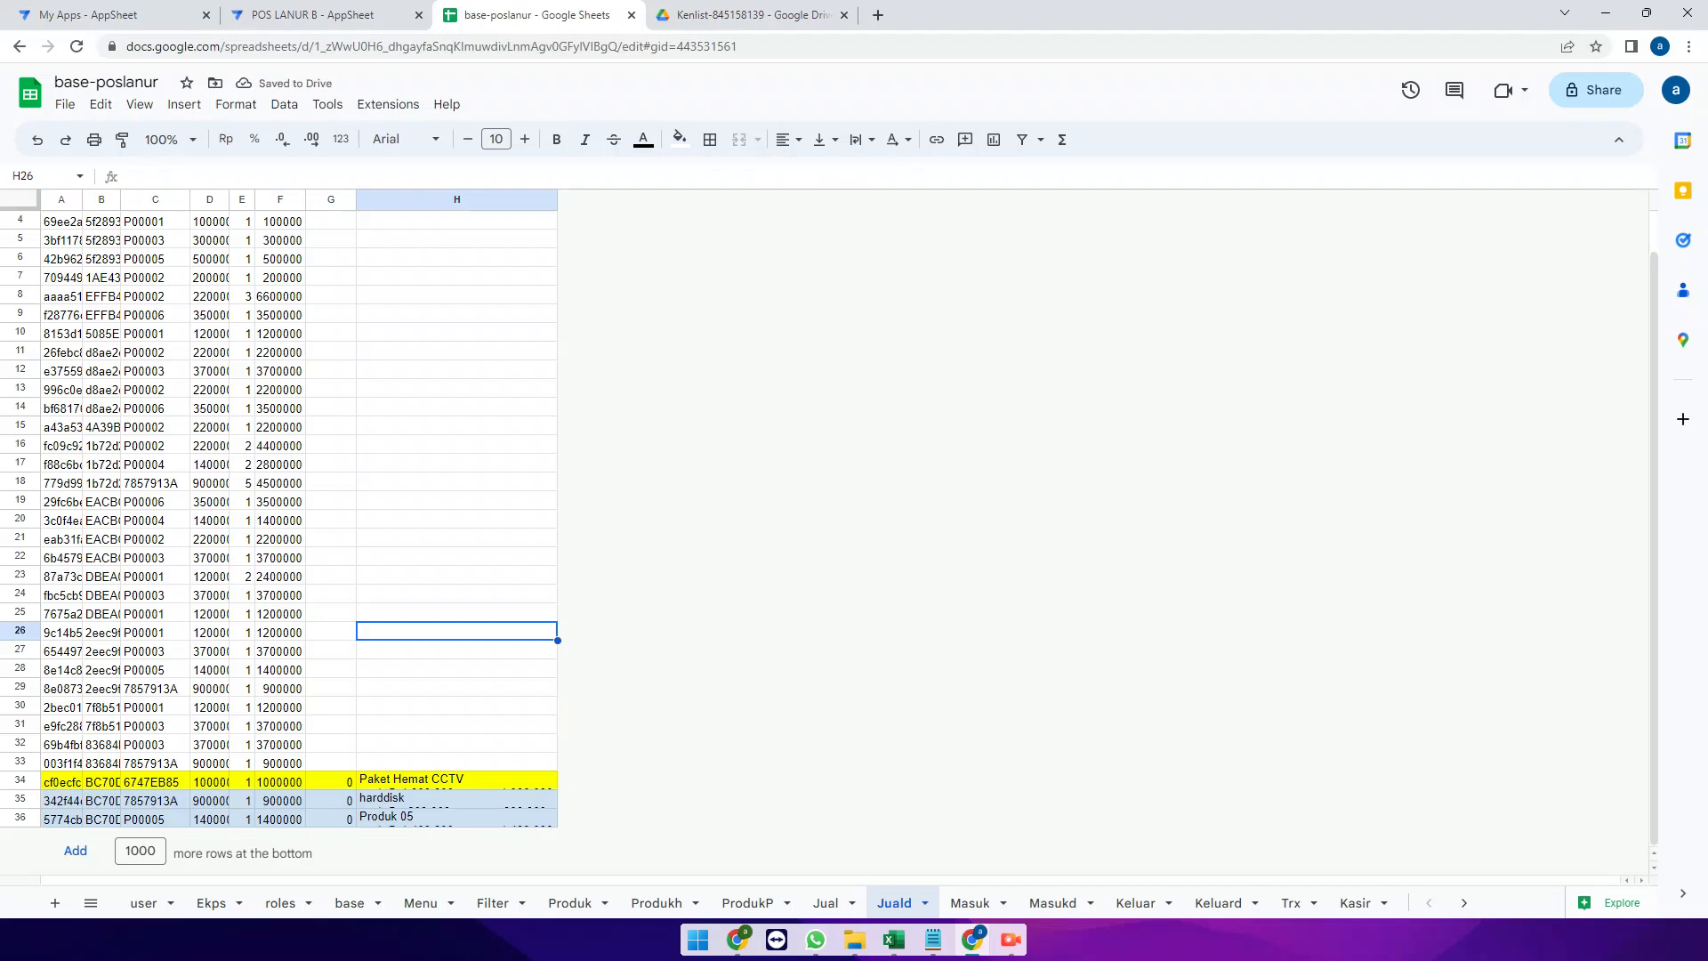
Examine the Jualid, product, label, count and Qty values of the harddisk and Produk 05 rows against the package row
{"action": "left_click", "coordinate": [102, 800]}
{"action": "left_click", "coordinate": [155, 799]}
{"action": "left_click", "coordinate": [101, 819]}
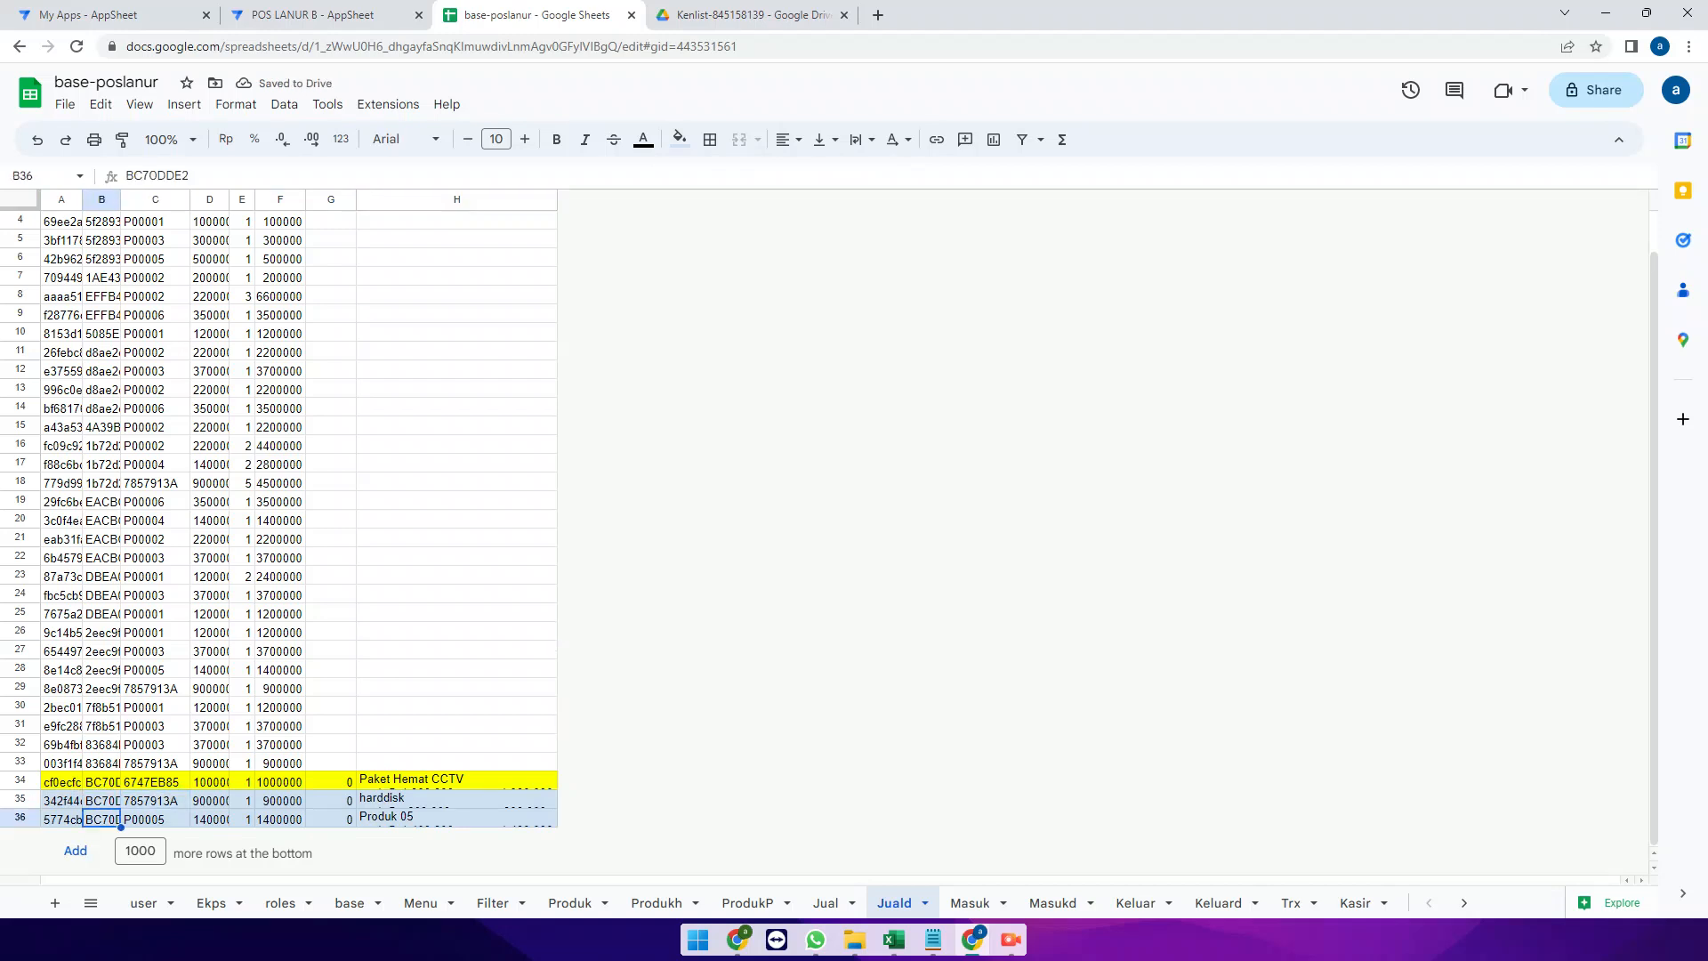
{"action": "left_click", "coordinate": [155, 800]}
{"action": "left_click", "coordinate": [155, 818]}
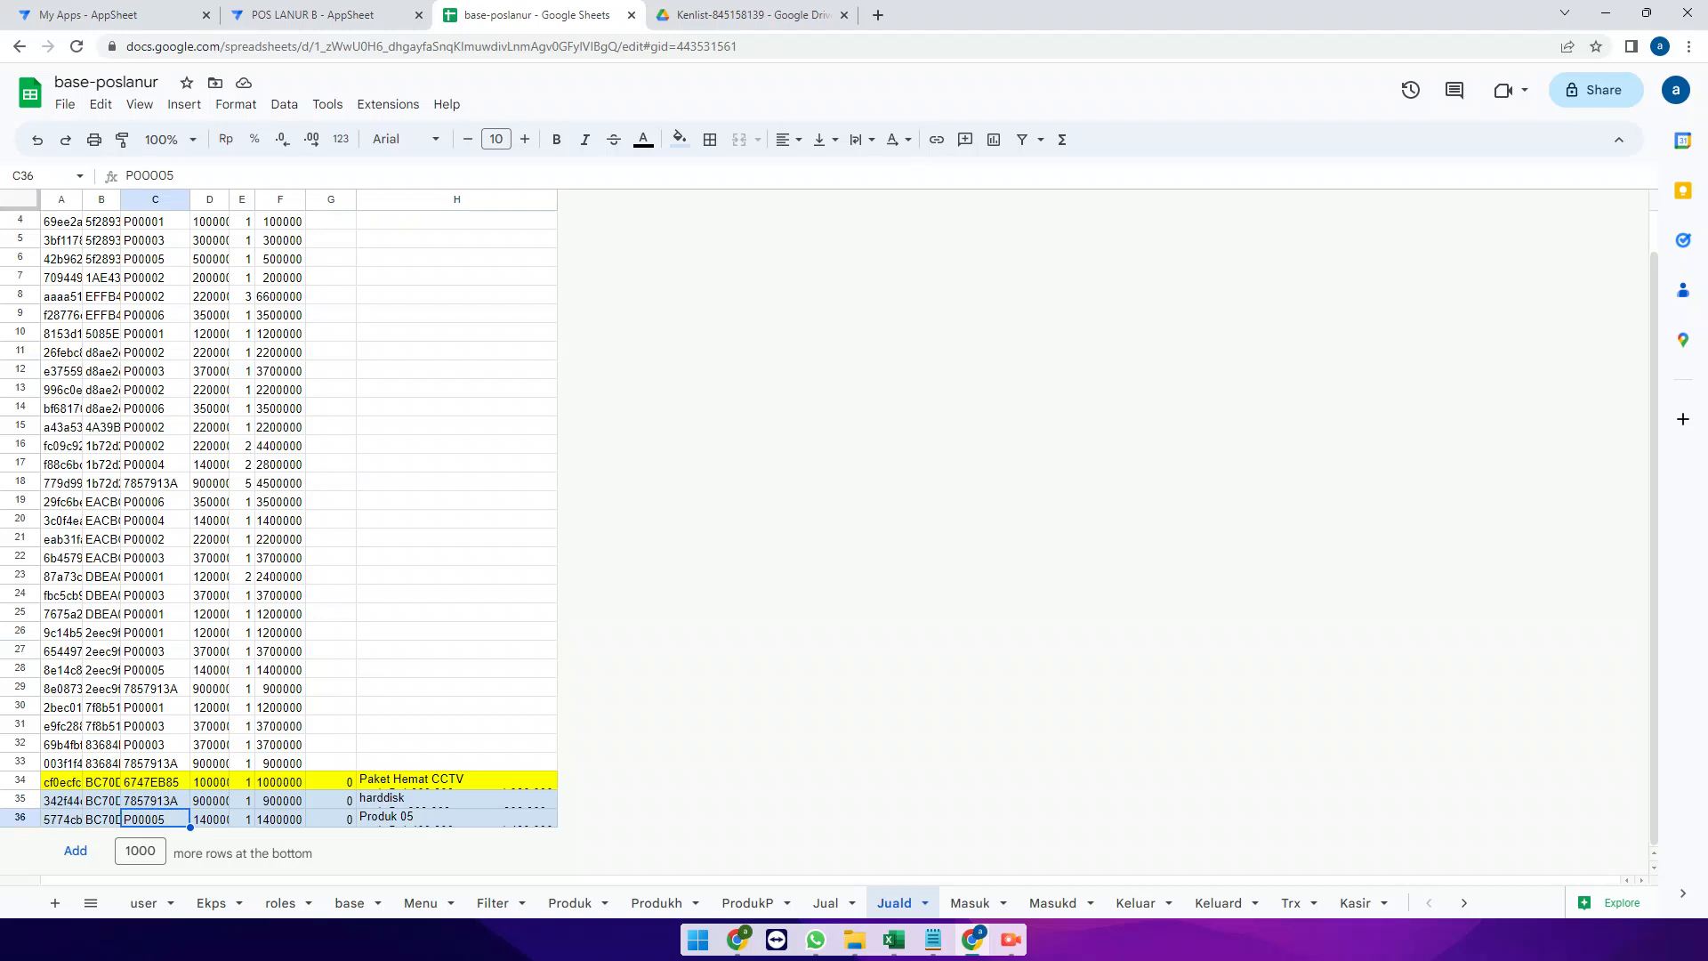
{"action": "left_click", "coordinate": [456, 799]}
{"action": "left_click", "coordinate": [456, 818]}
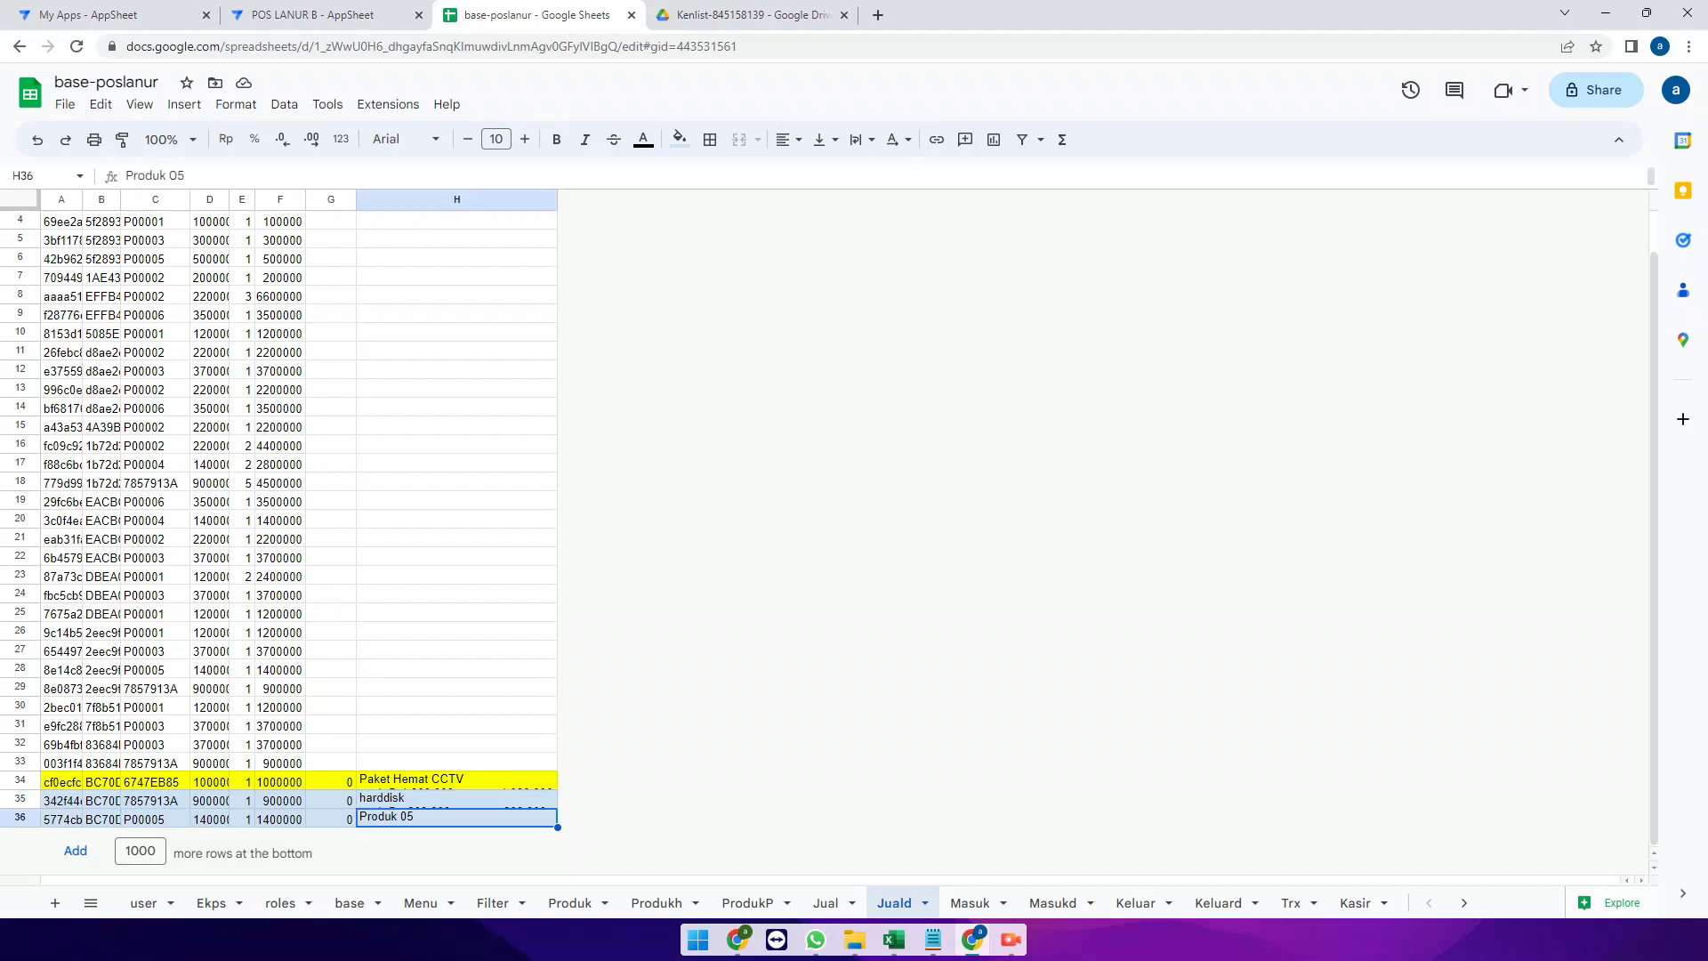
{"action": "left_click_drag", "start_coordinate": [331, 799], "coordinate": [330, 818]}
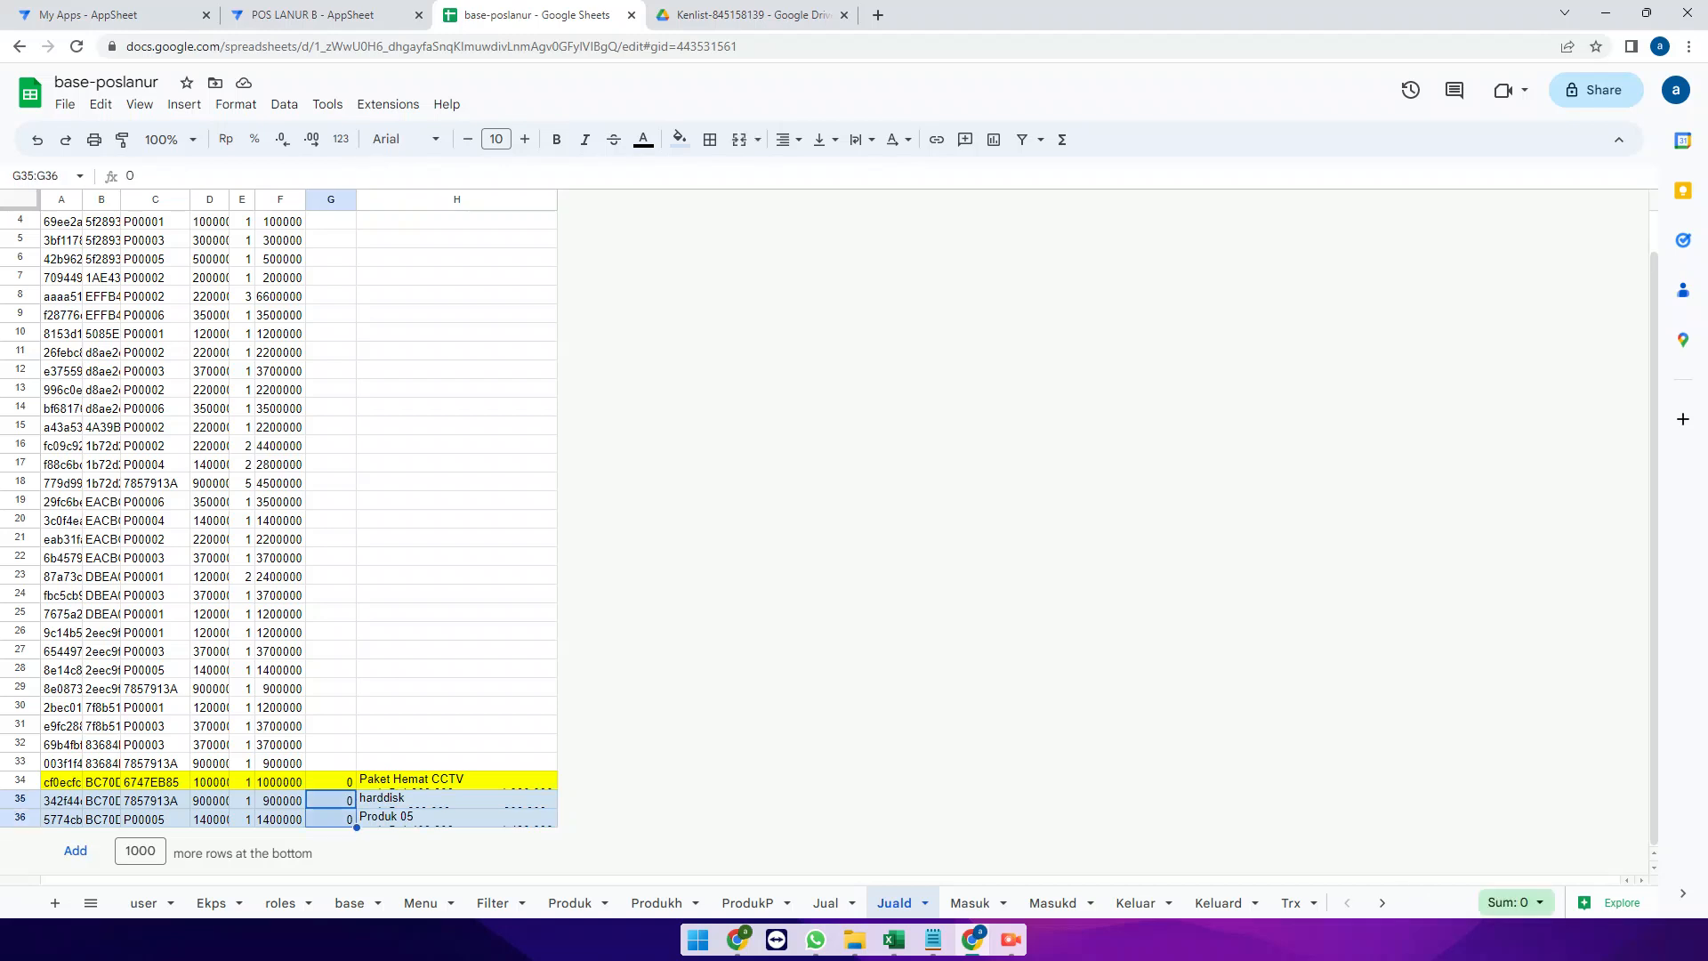
{"action": "left_click", "coordinate": [242, 781]}
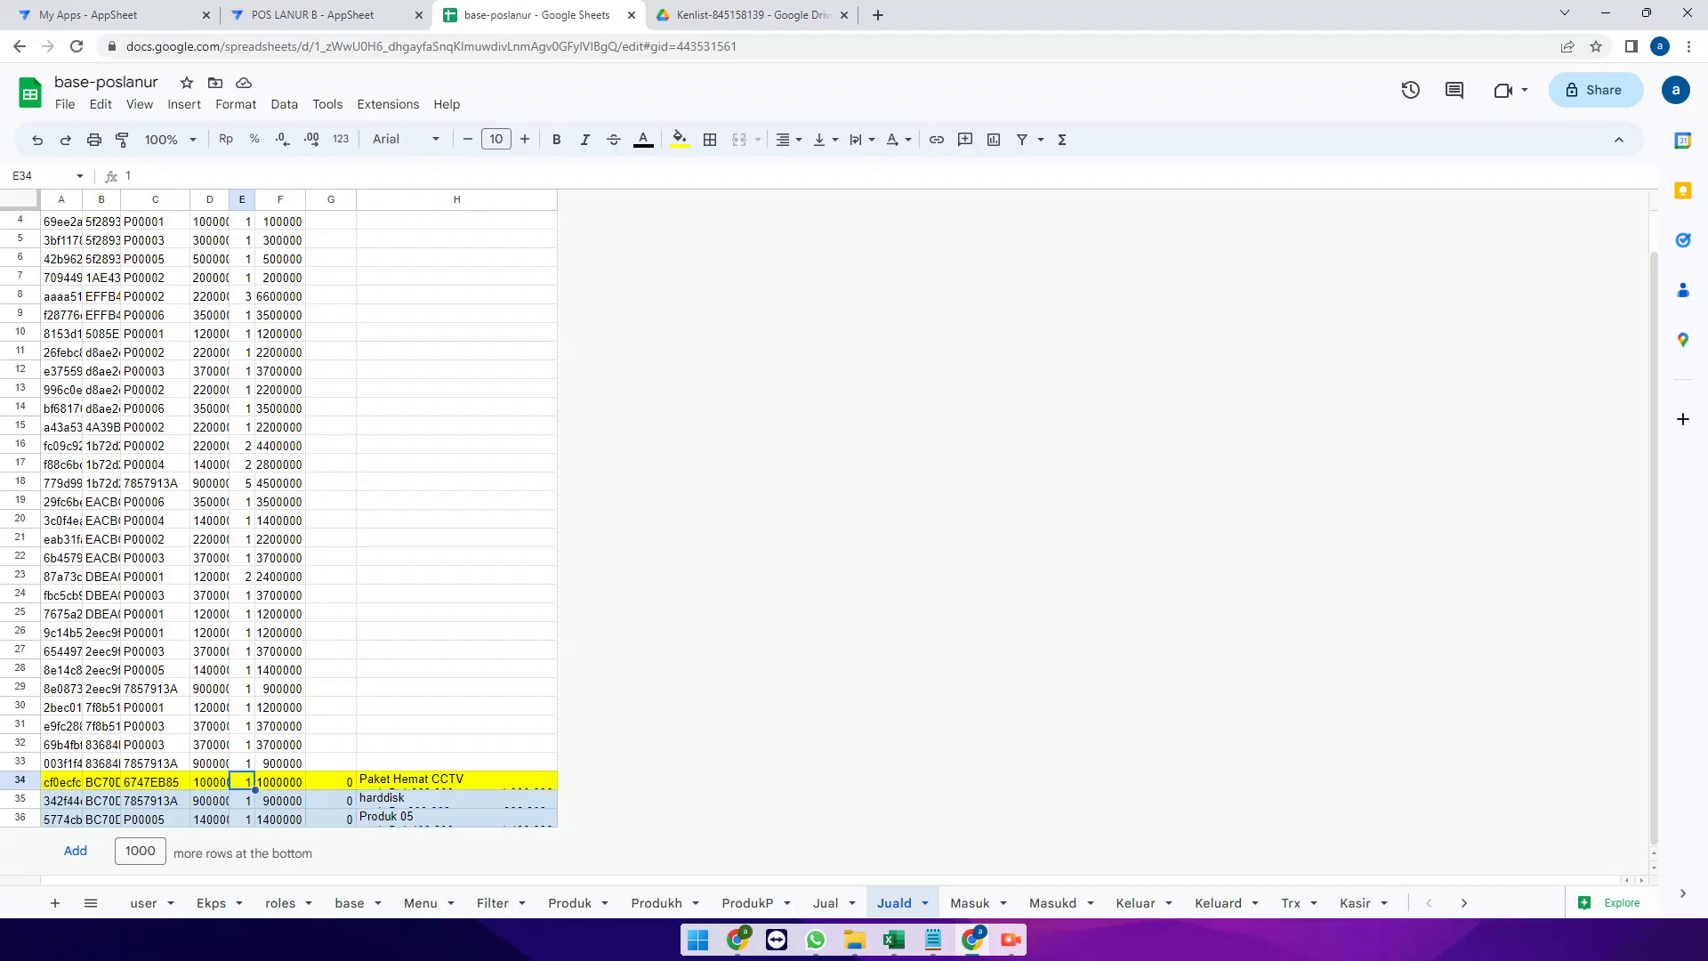
{"action": "left_click", "coordinate": [242, 799]}
{"action": "left_click", "coordinate": [242, 818]}
{"action": "left_click", "coordinate": [242, 800]}
{"action": "left_click", "coordinate": [242, 819]}
{"action": "left_click", "coordinate": [242, 799]}
{"action": "left_click", "coordinate": [242, 818]}
Switch back to AppSheet, save the Referenced Rows expression and hide the retur paket edit action from the app display
{"action": "left_click", "coordinate": [311, 15]}
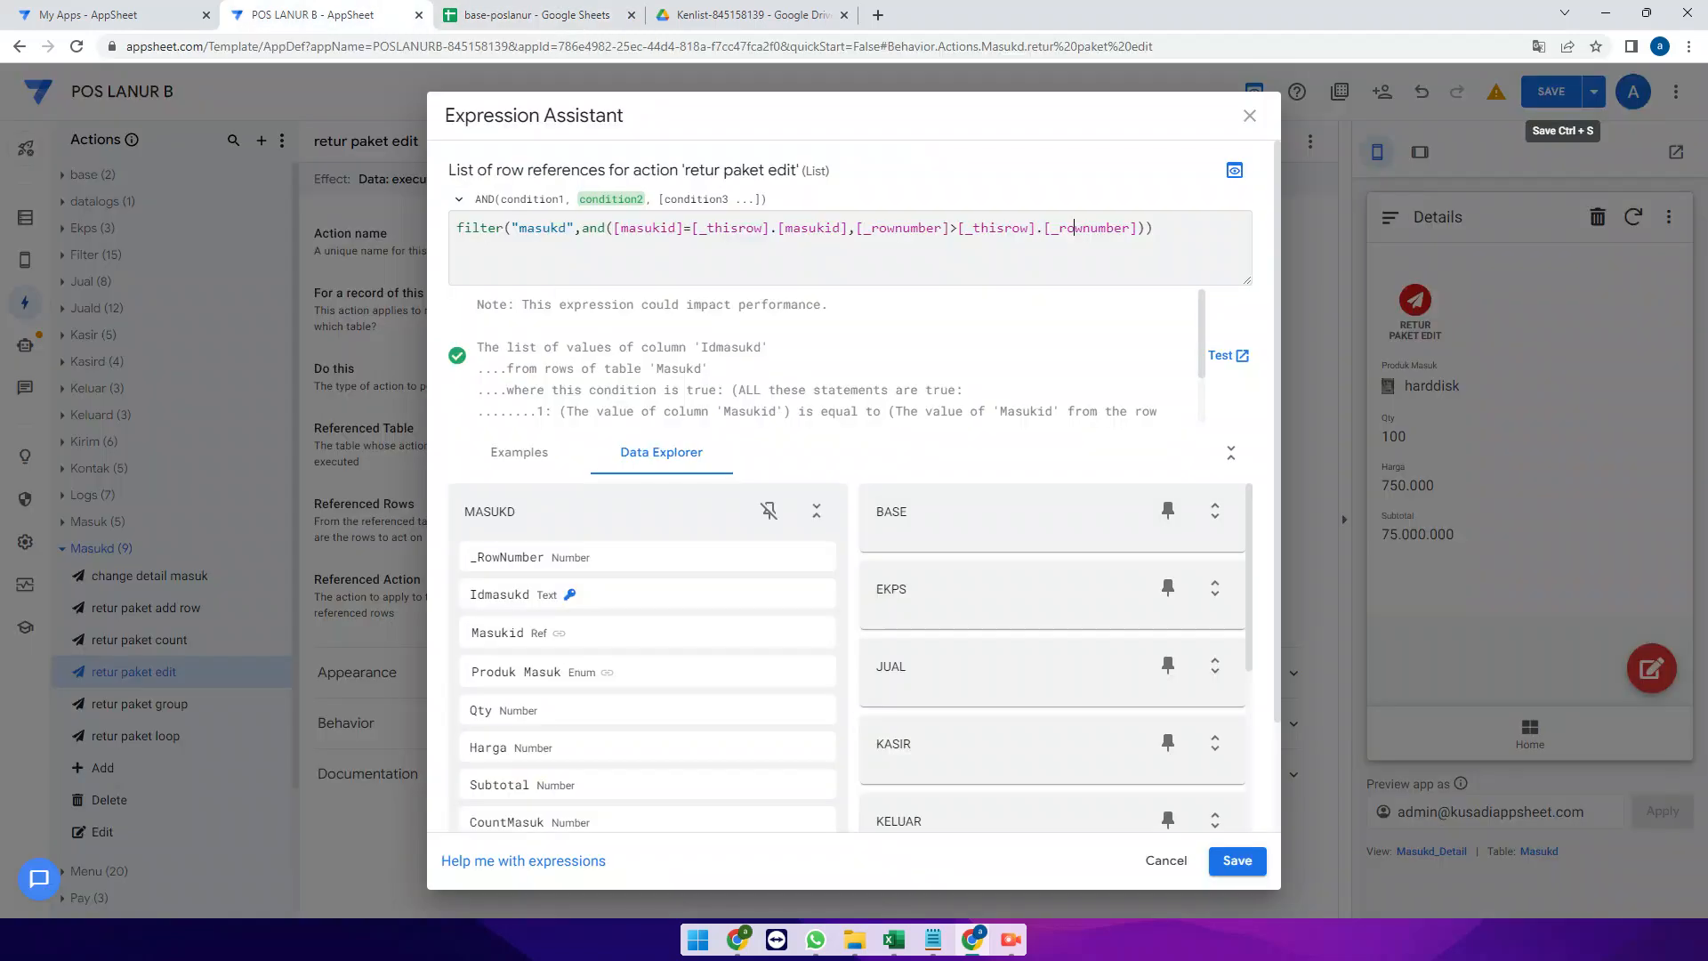
{"action": "left_click", "coordinate": [1236, 860]}
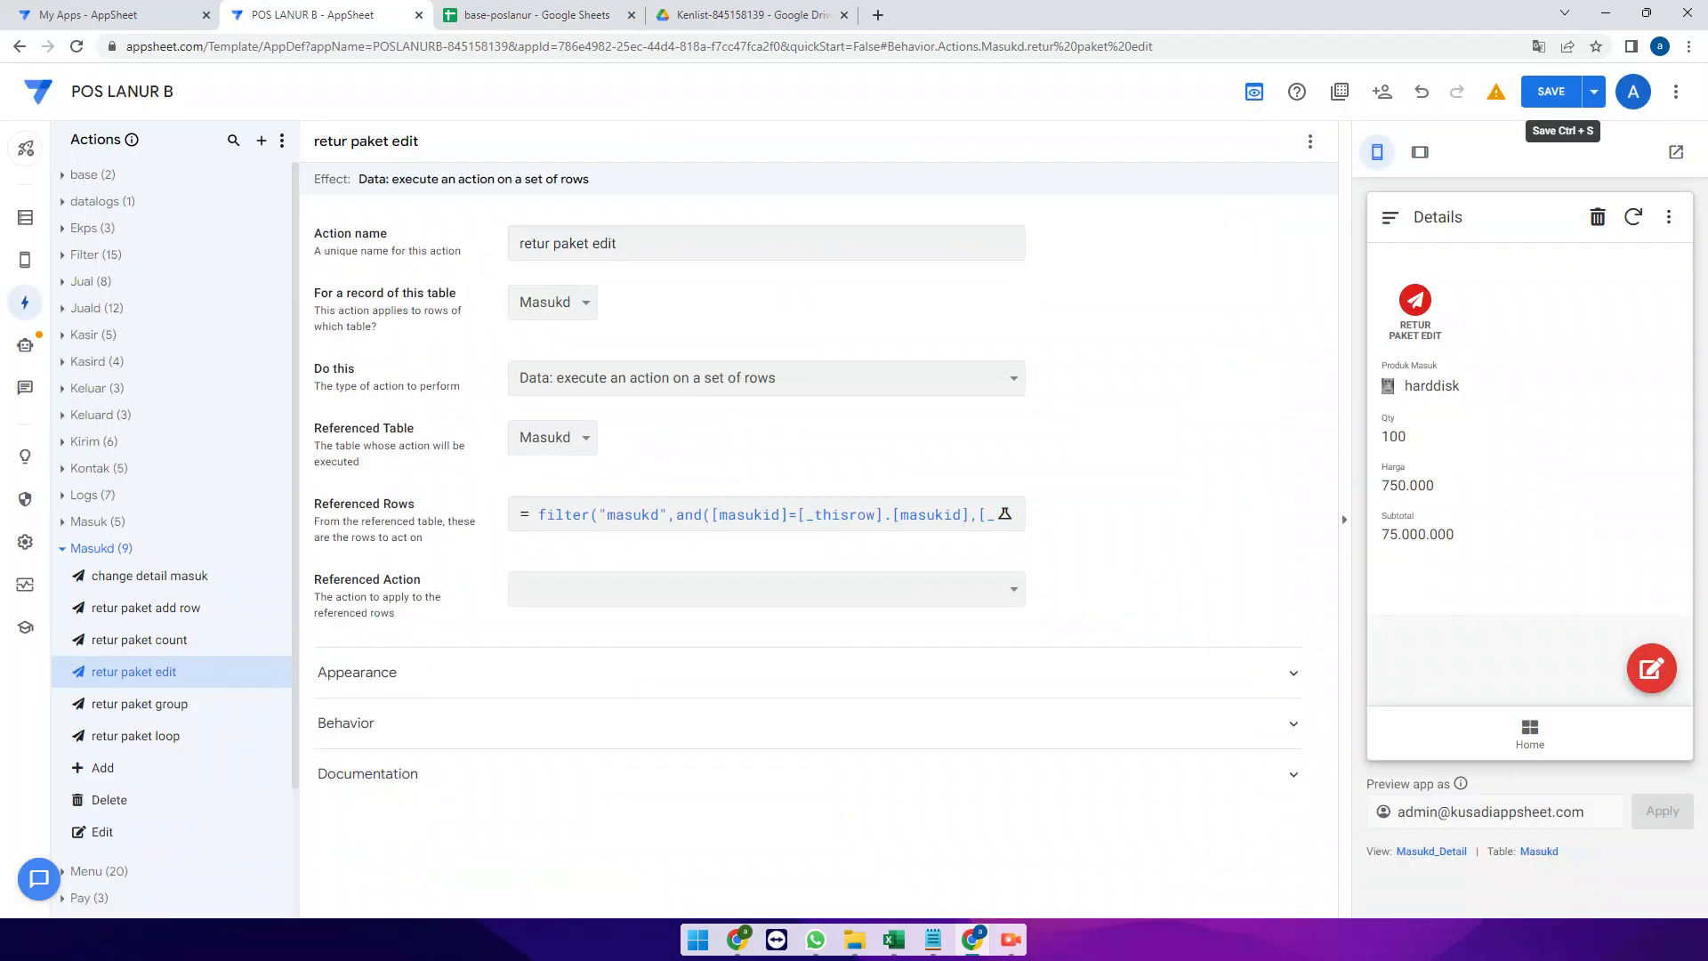
{"action": "left_click", "coordinate": [765, 673]}
{"action": "scroll", "coordinate": [800, 676], "scroll_direction": "down", "scroll_amount": 3}
{"action": "left_click", "coordinate": [981, 805]}
{"action": "scroll", "coordinate": [890, 623], "scroll_direction": "up", "scroll_amount": 3}
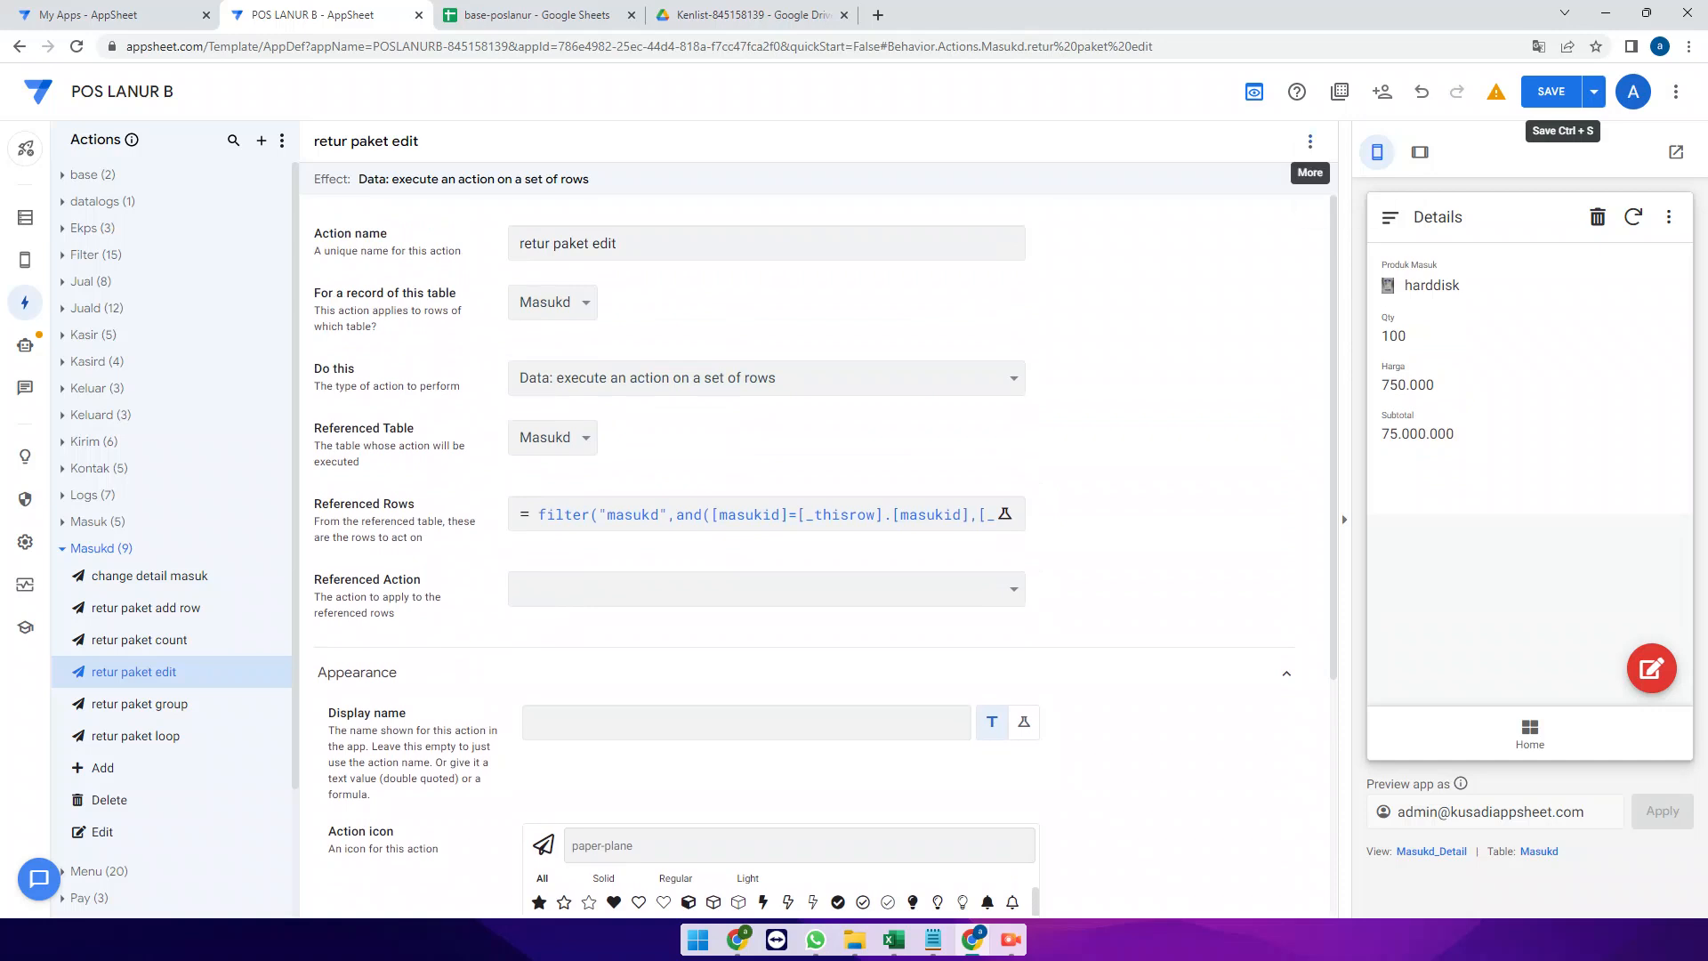
Duplicate the retur paket edit action and make the copy's type Data: set the values of some columns in this row
{"action": "left_click", "coordinate": [1310, 141]}
{"action": "left_click", "coordinate": [1339, 160]}
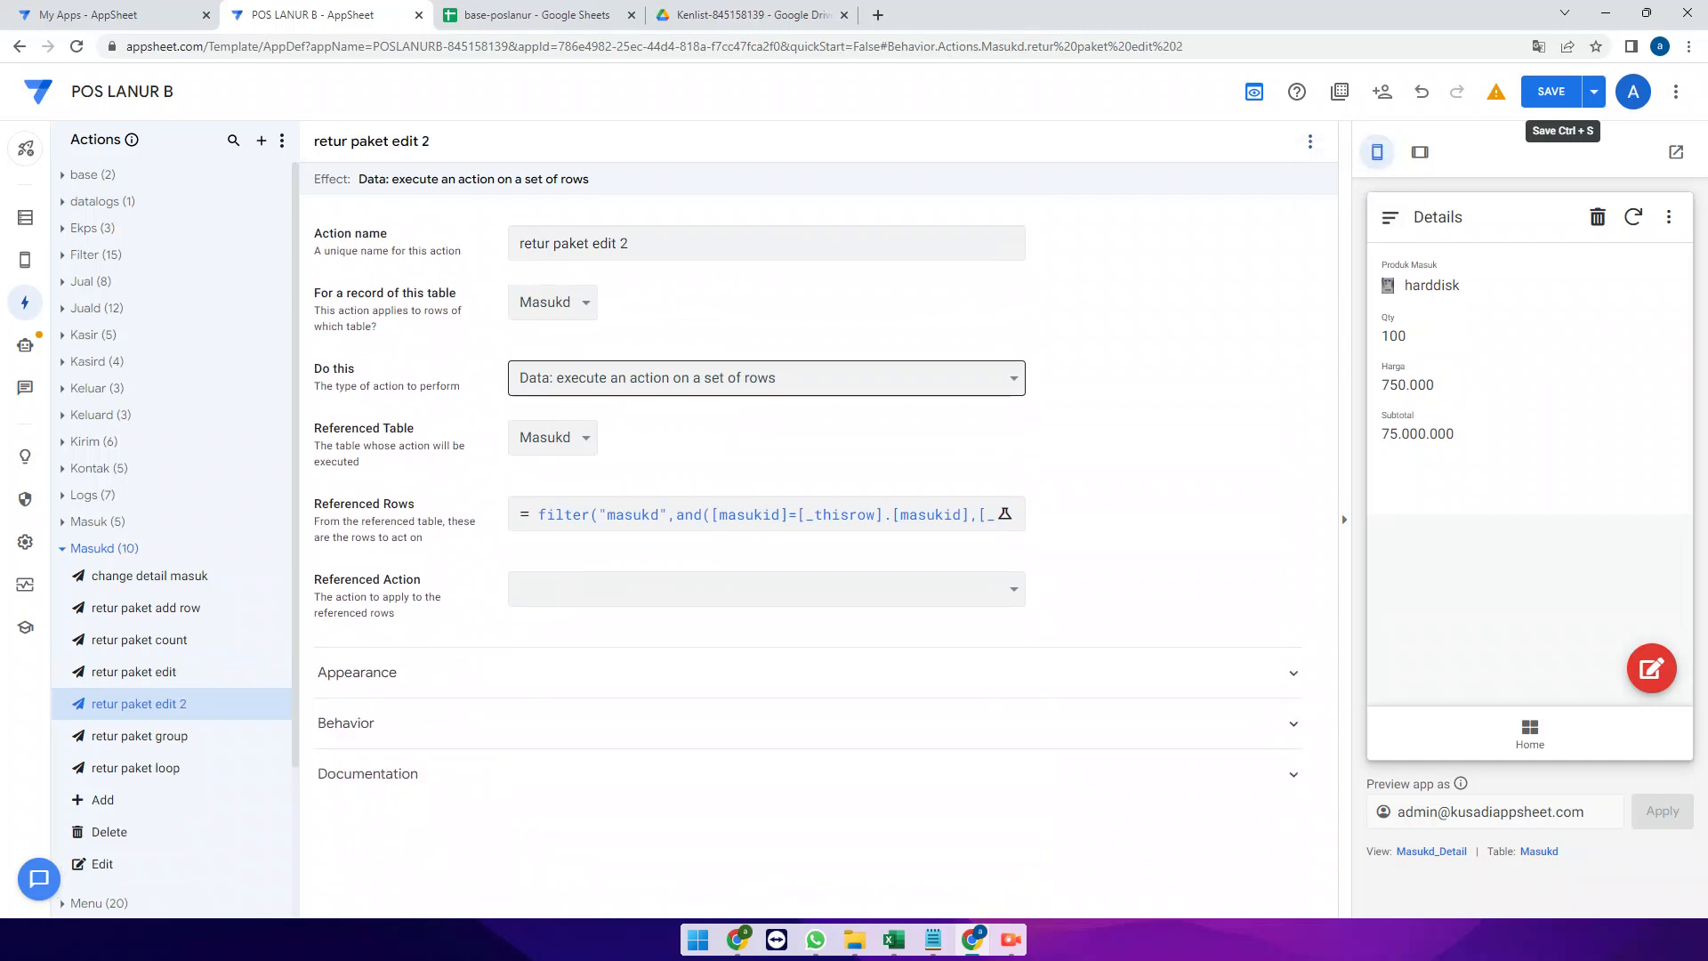
{"action": "left_click", "coordinate": [765, 377]}
{"action": "left_click", "coordinate": [676, 584]}
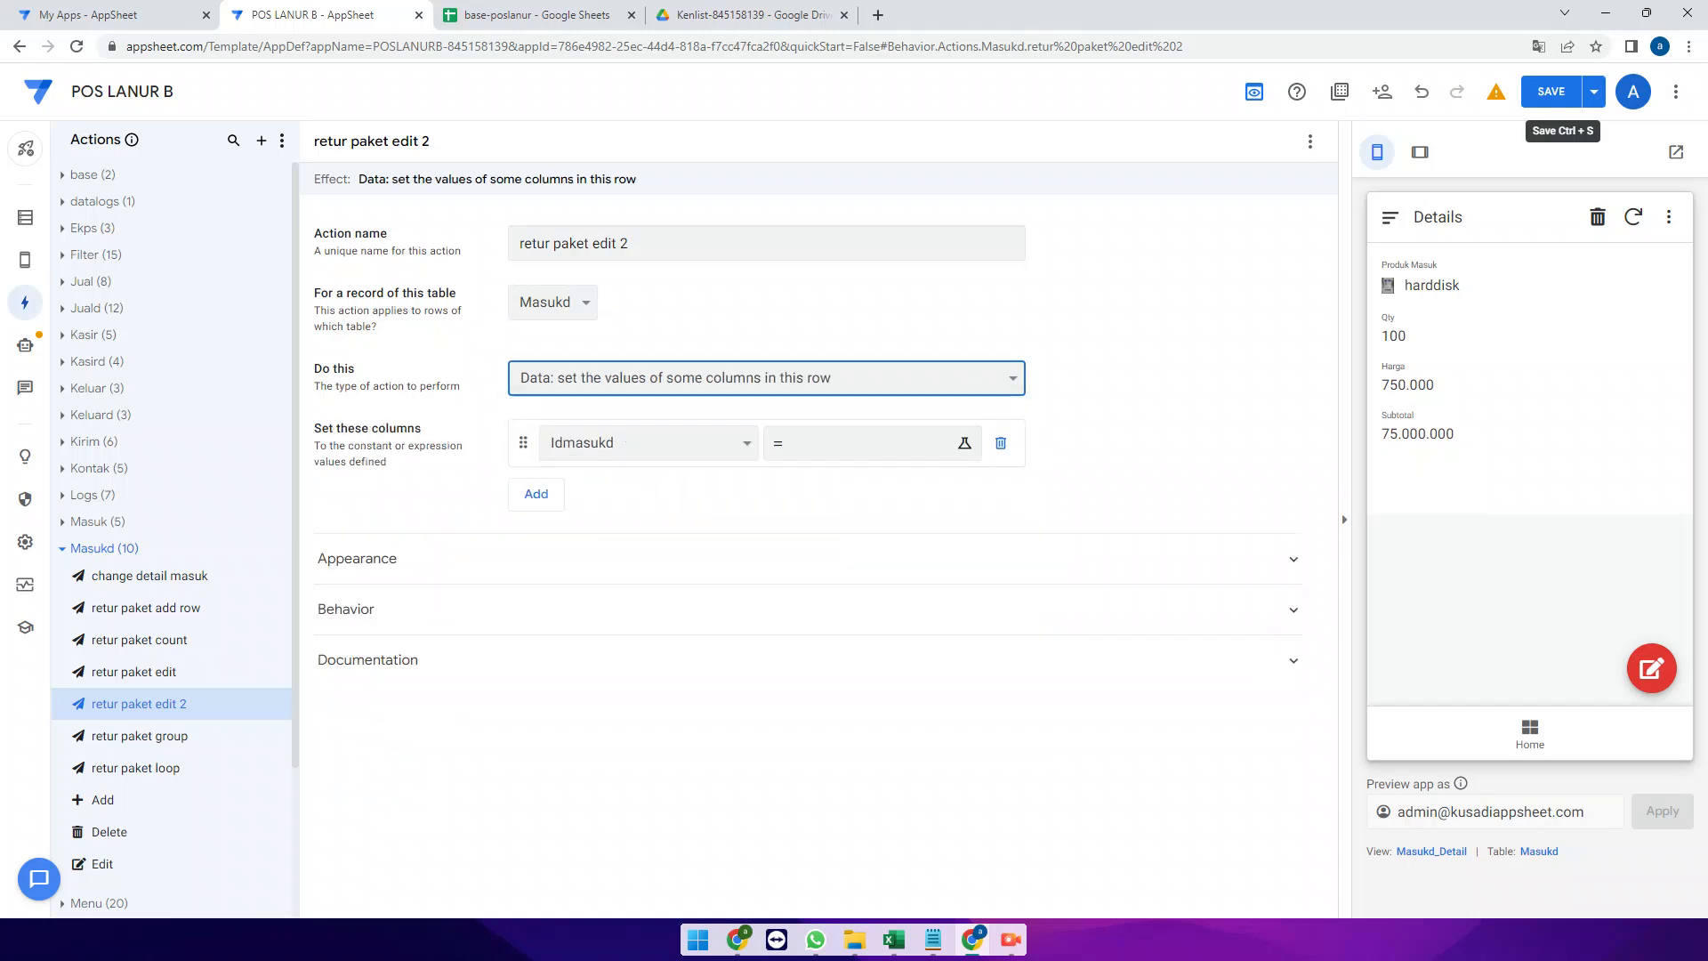
Choose Qty as the column to set and start its expression with [Qty]*sum(select(ProdukP[Qty]))
{"action": "left_click", "coordinate": [628, 443]}
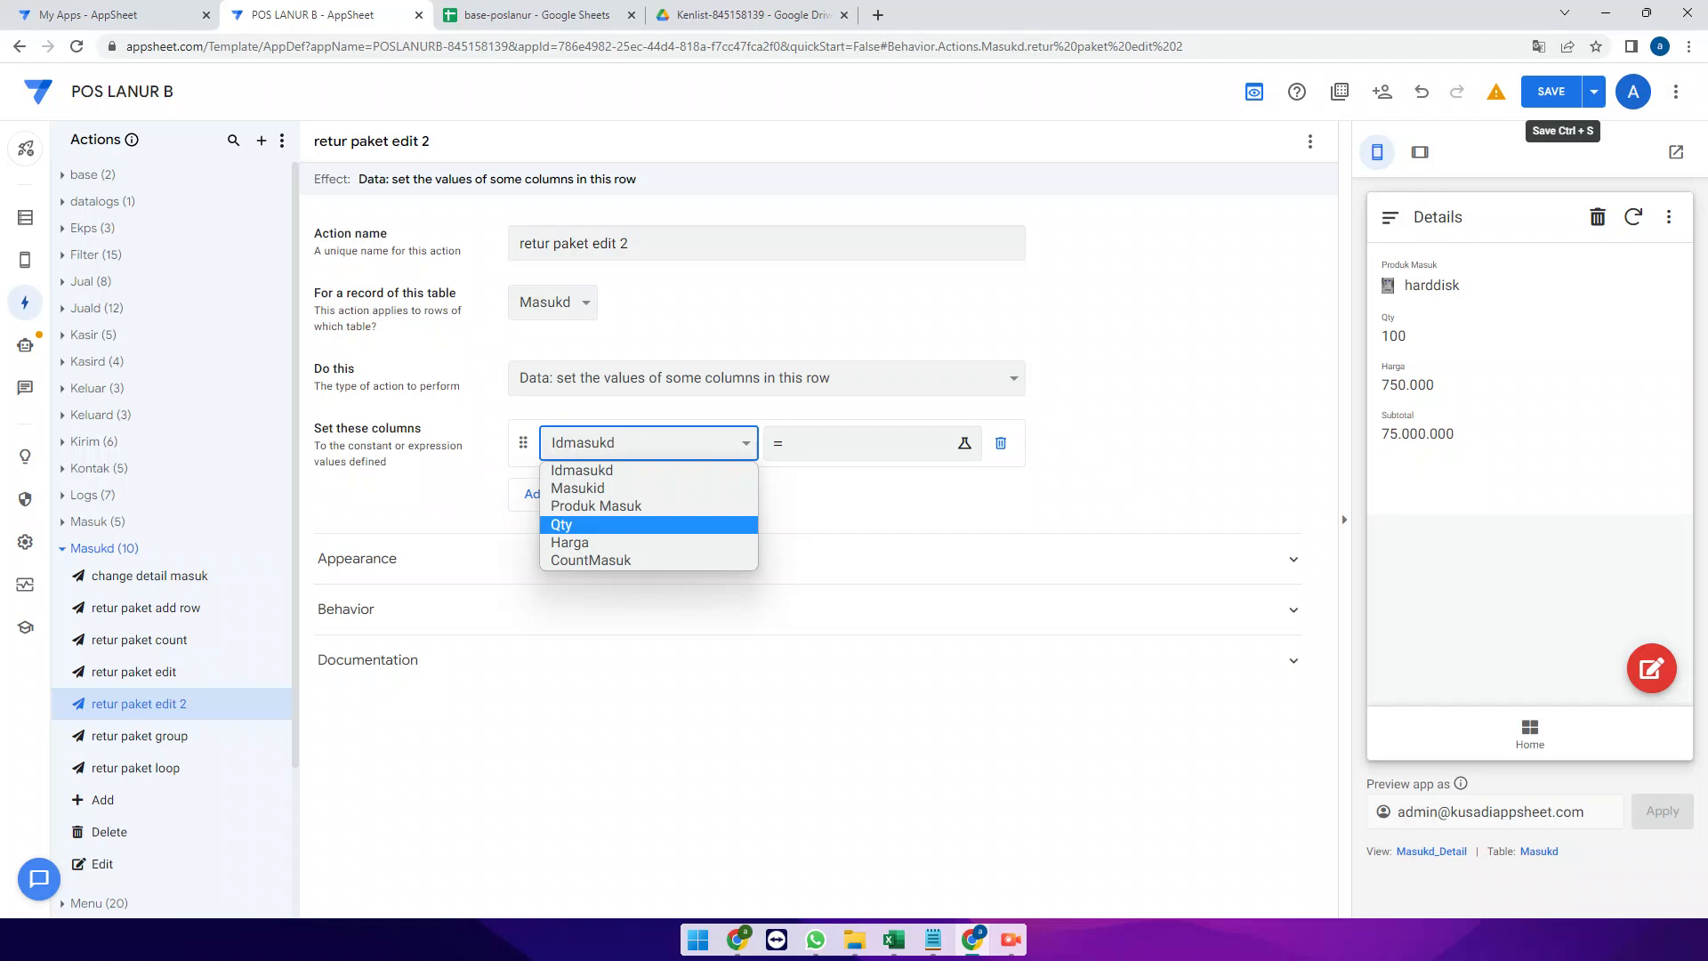
{"action": "left_click", "coordinate": [614, 524]}
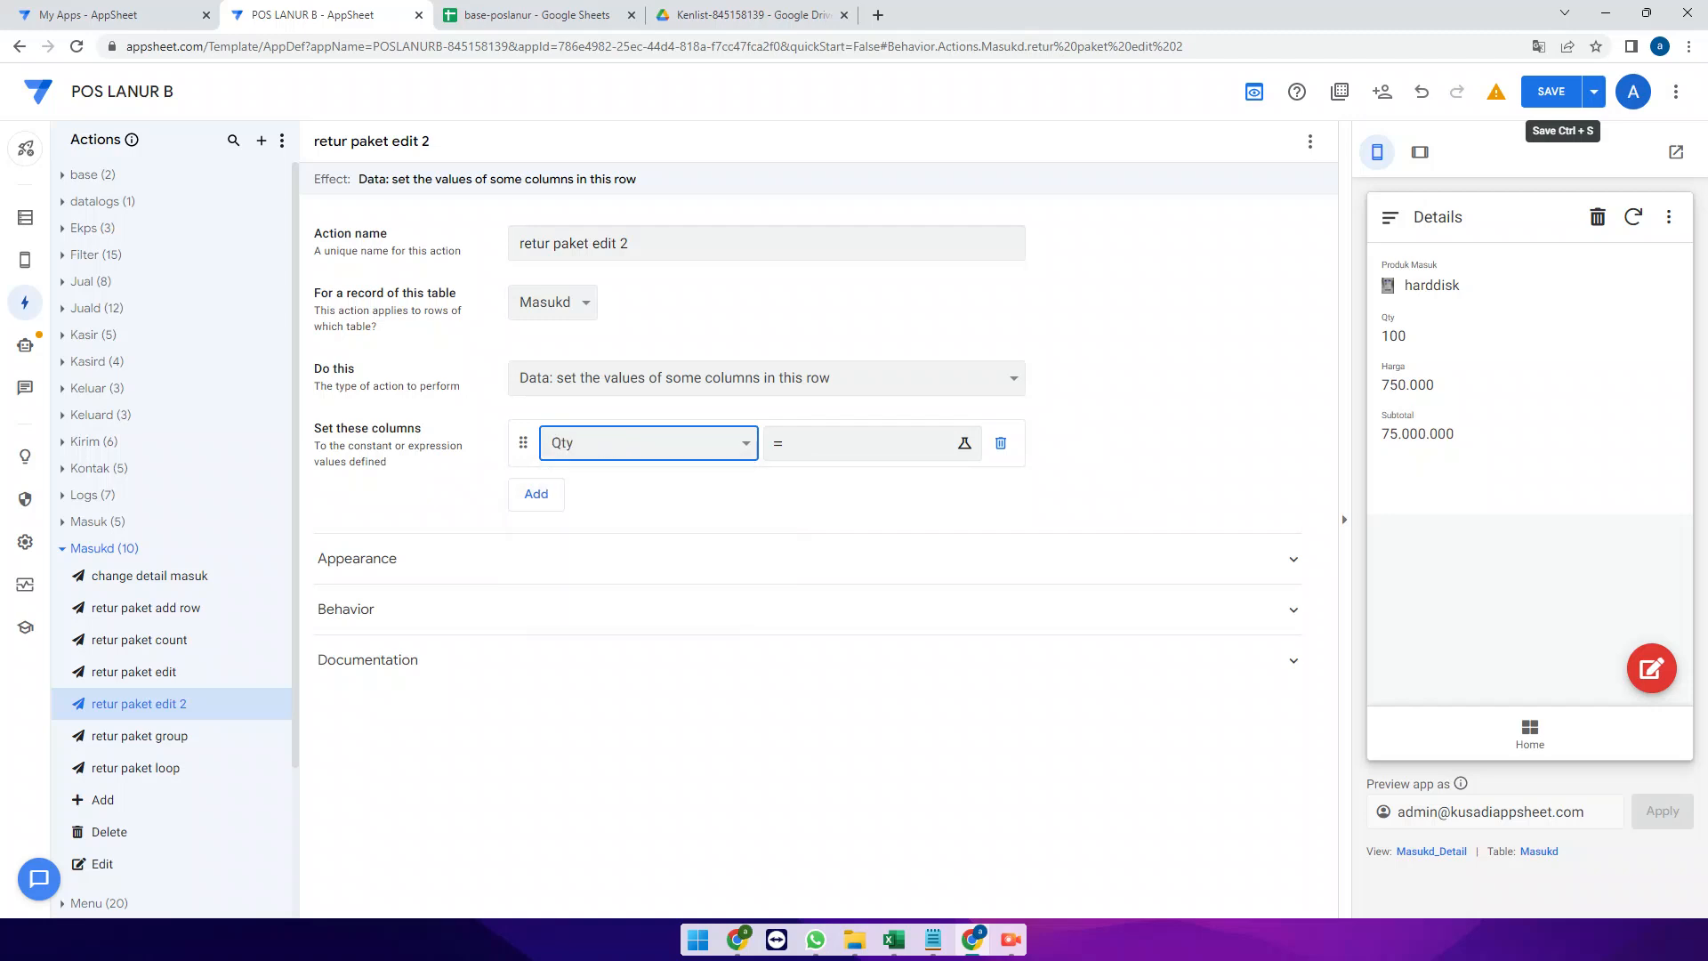
{"action": "left_click", "coordinate": [863, 443]}
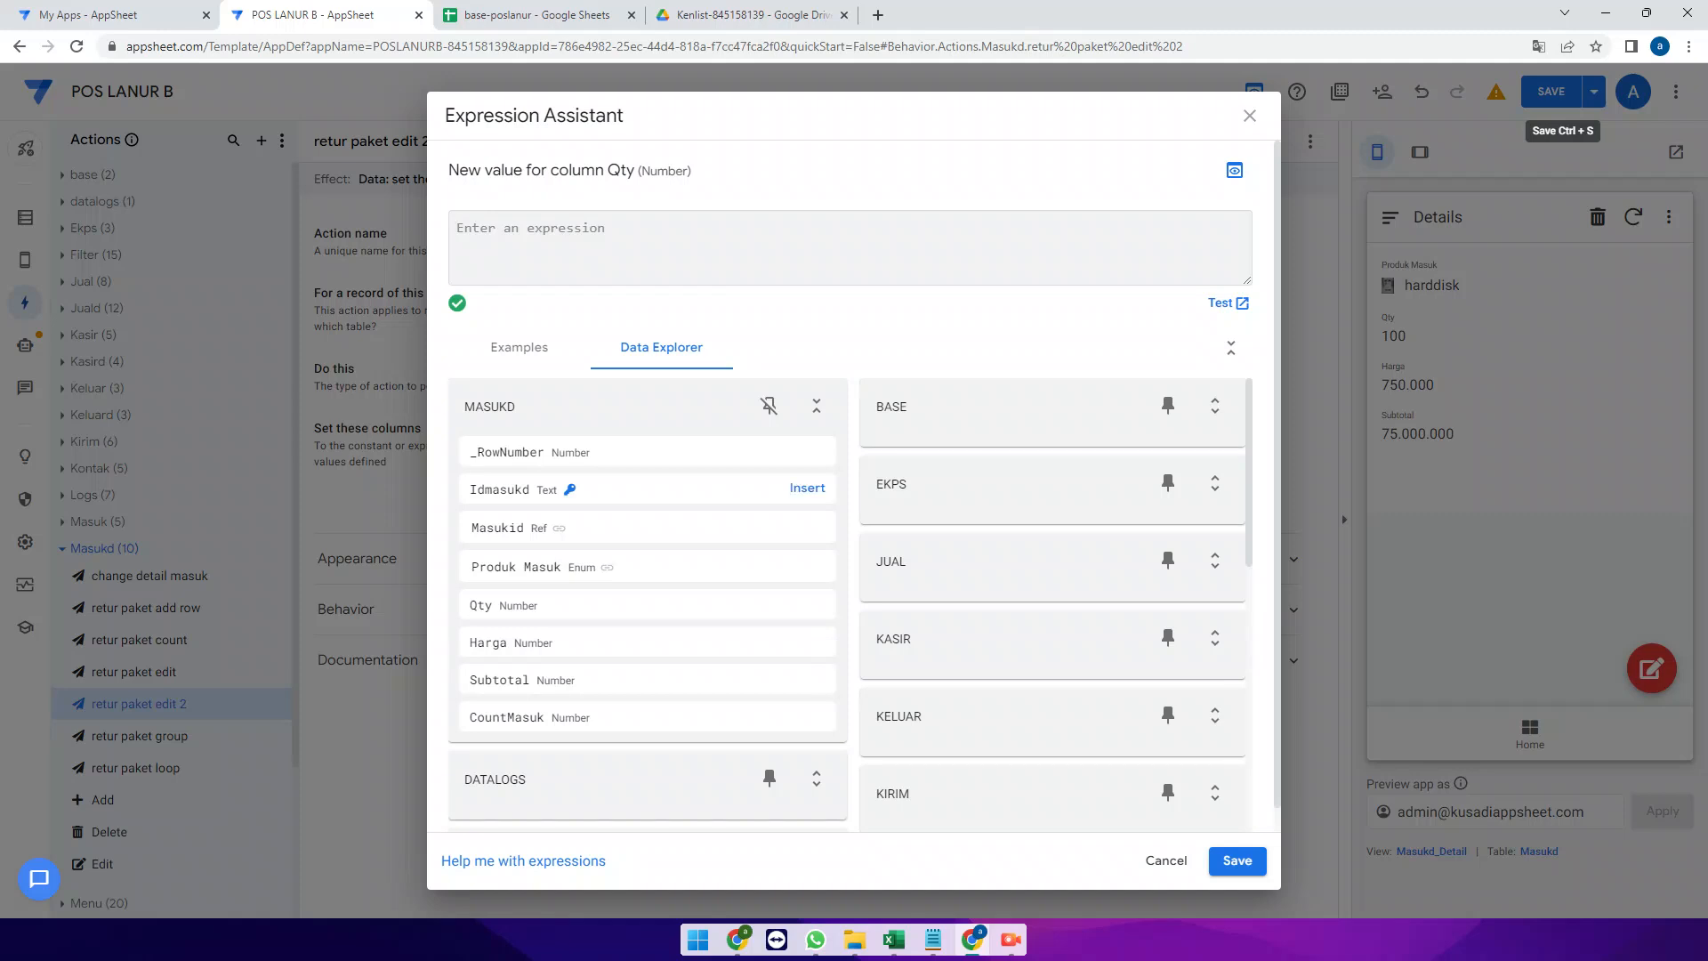
{"action": "left_click", "coordinate": [808, 606]}
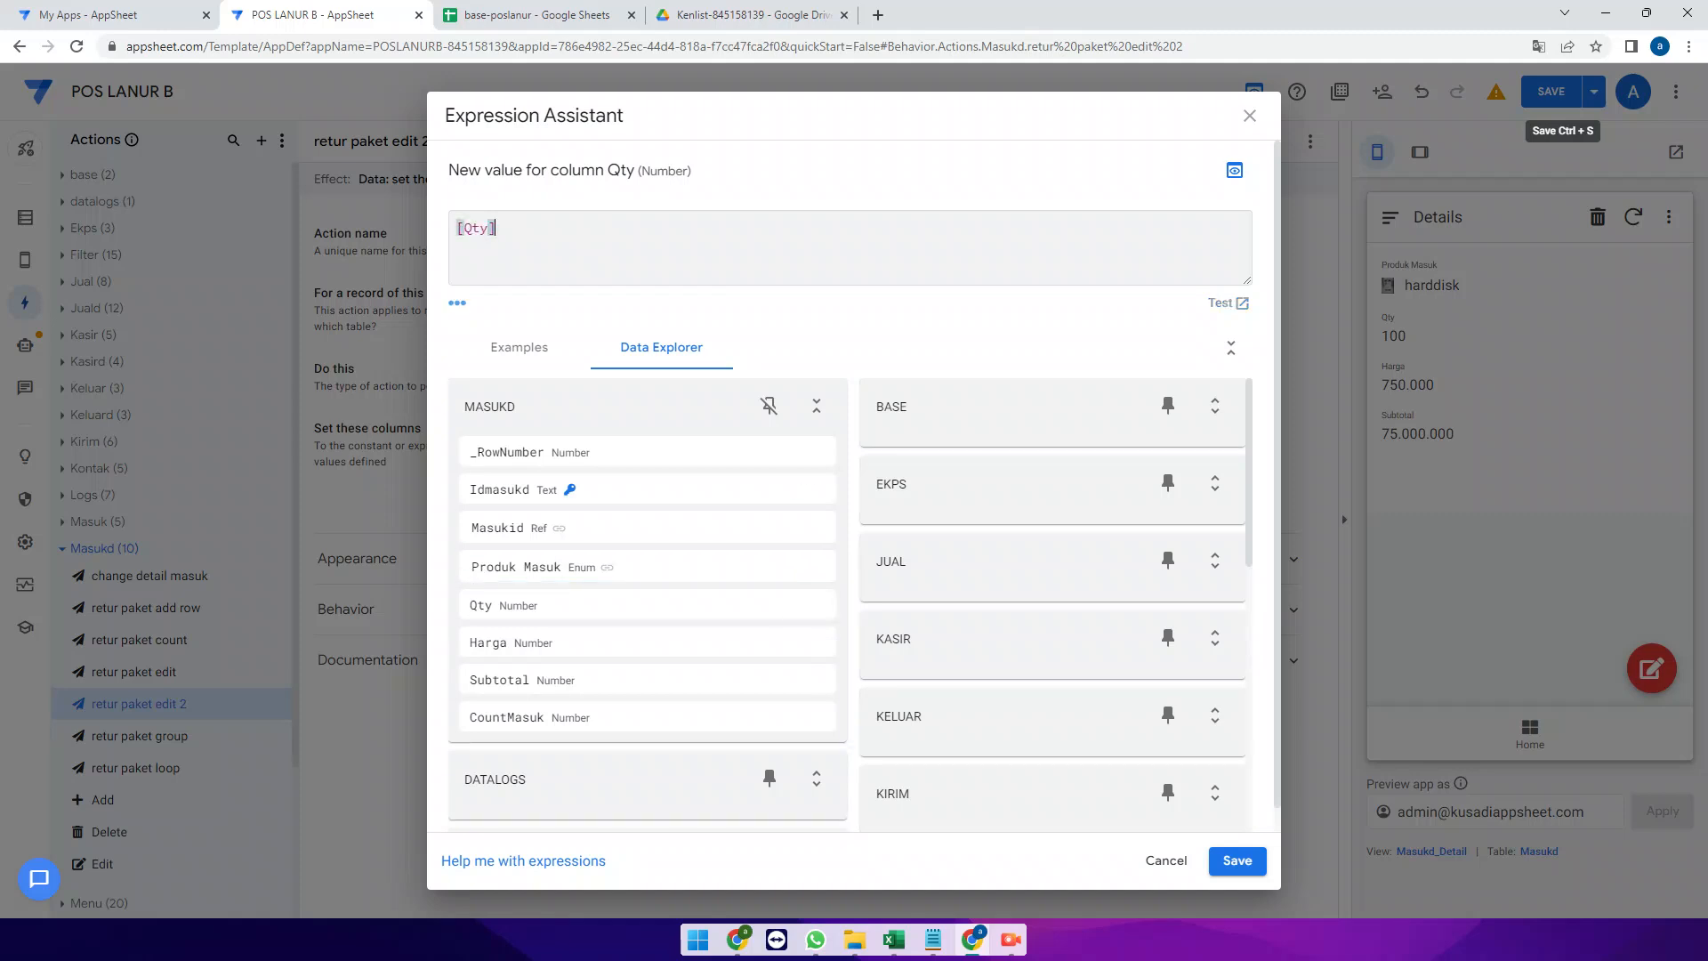
{"action": "type", "text": "*sum(select("}
{"action": "scroll", "coordinate": [1186, 564], "scroll_direction": "down", "scroll_amount": 5}
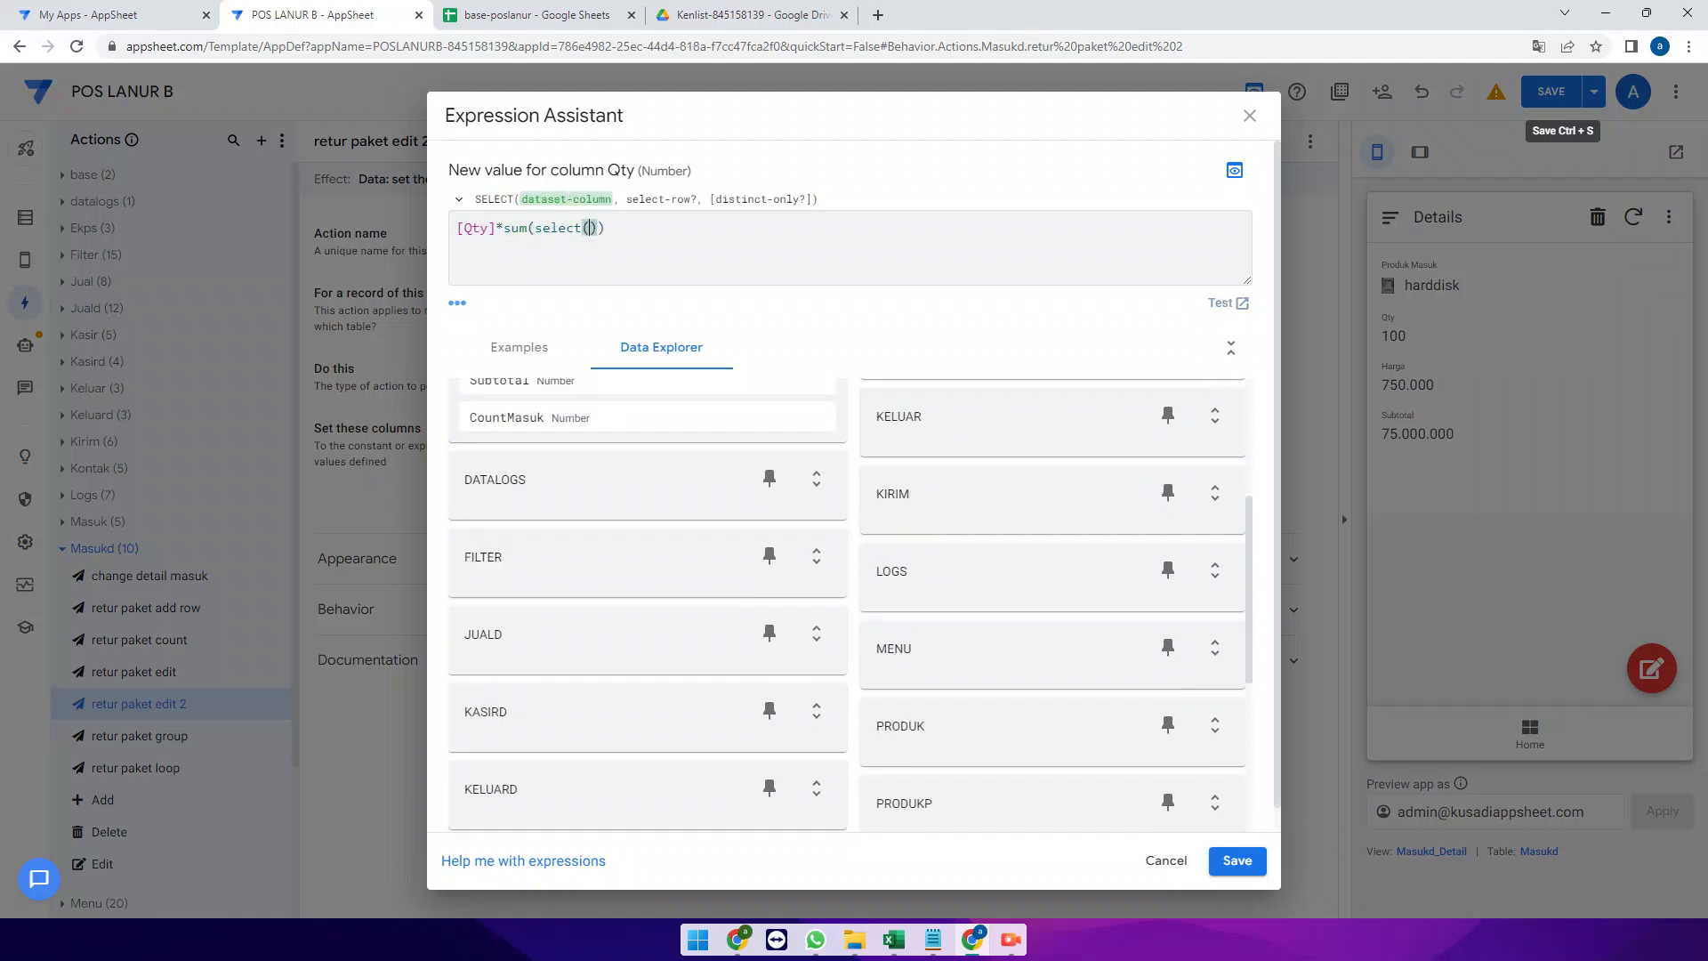
{"action": "left_click", "coordinate": [1215, 657]}
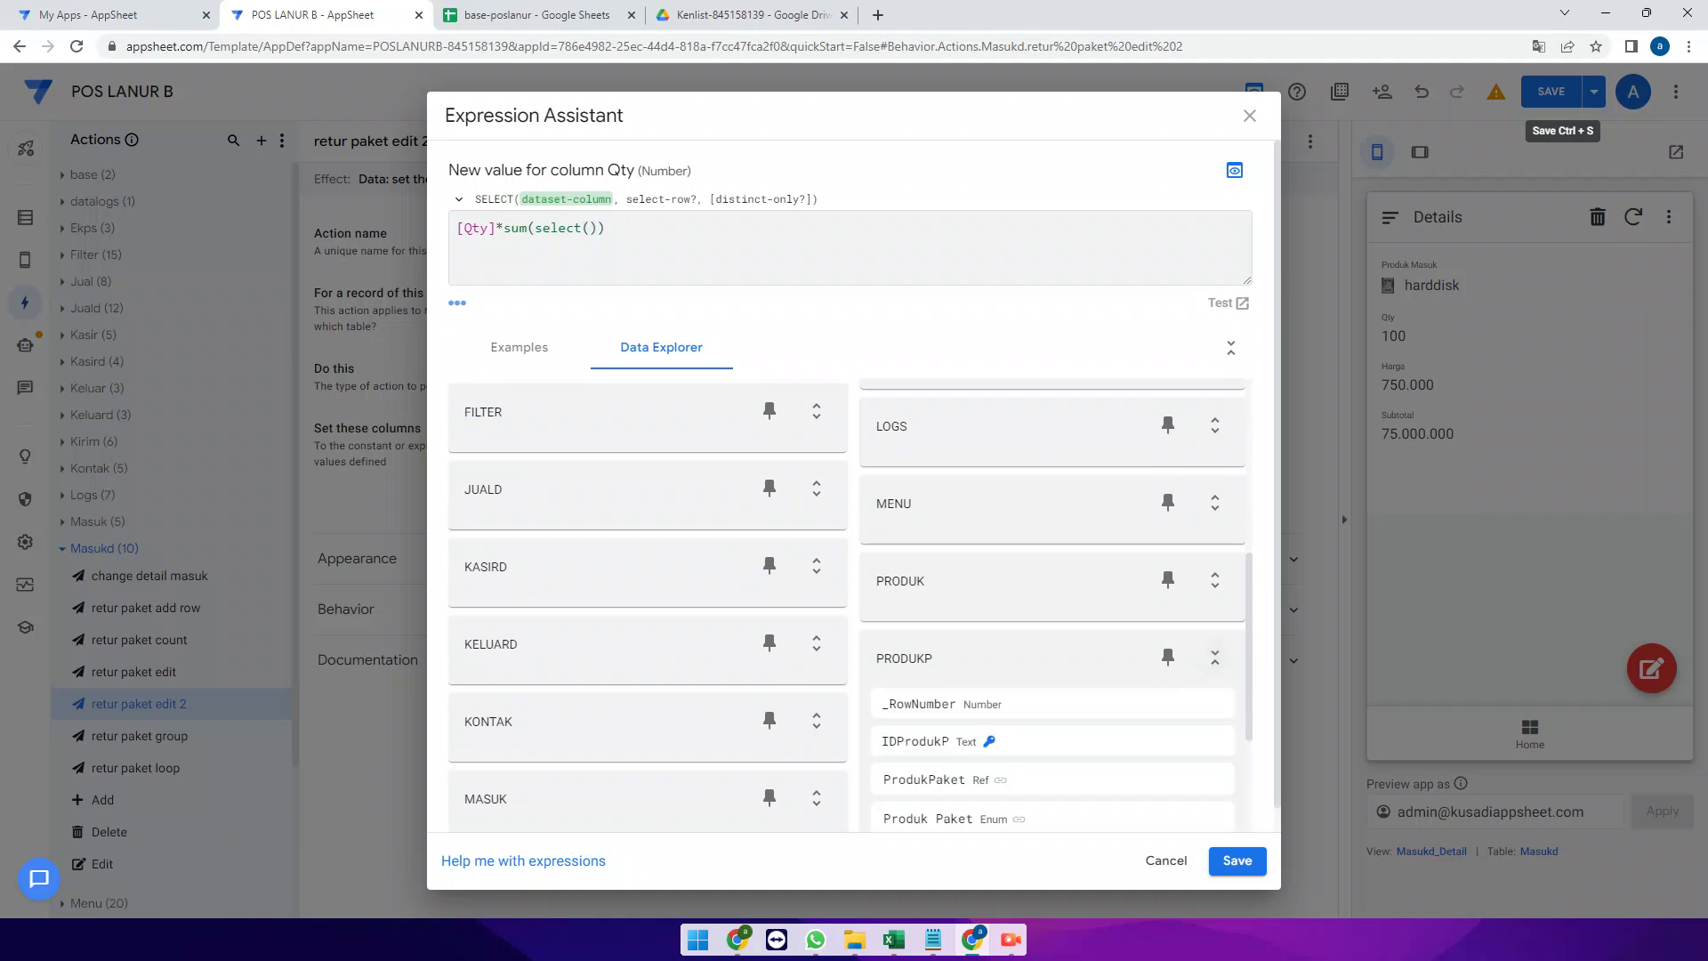
{"action": "scroll", "coordinate": [747, 473], "scroll_direction": "down", "scroll_amount": 2}
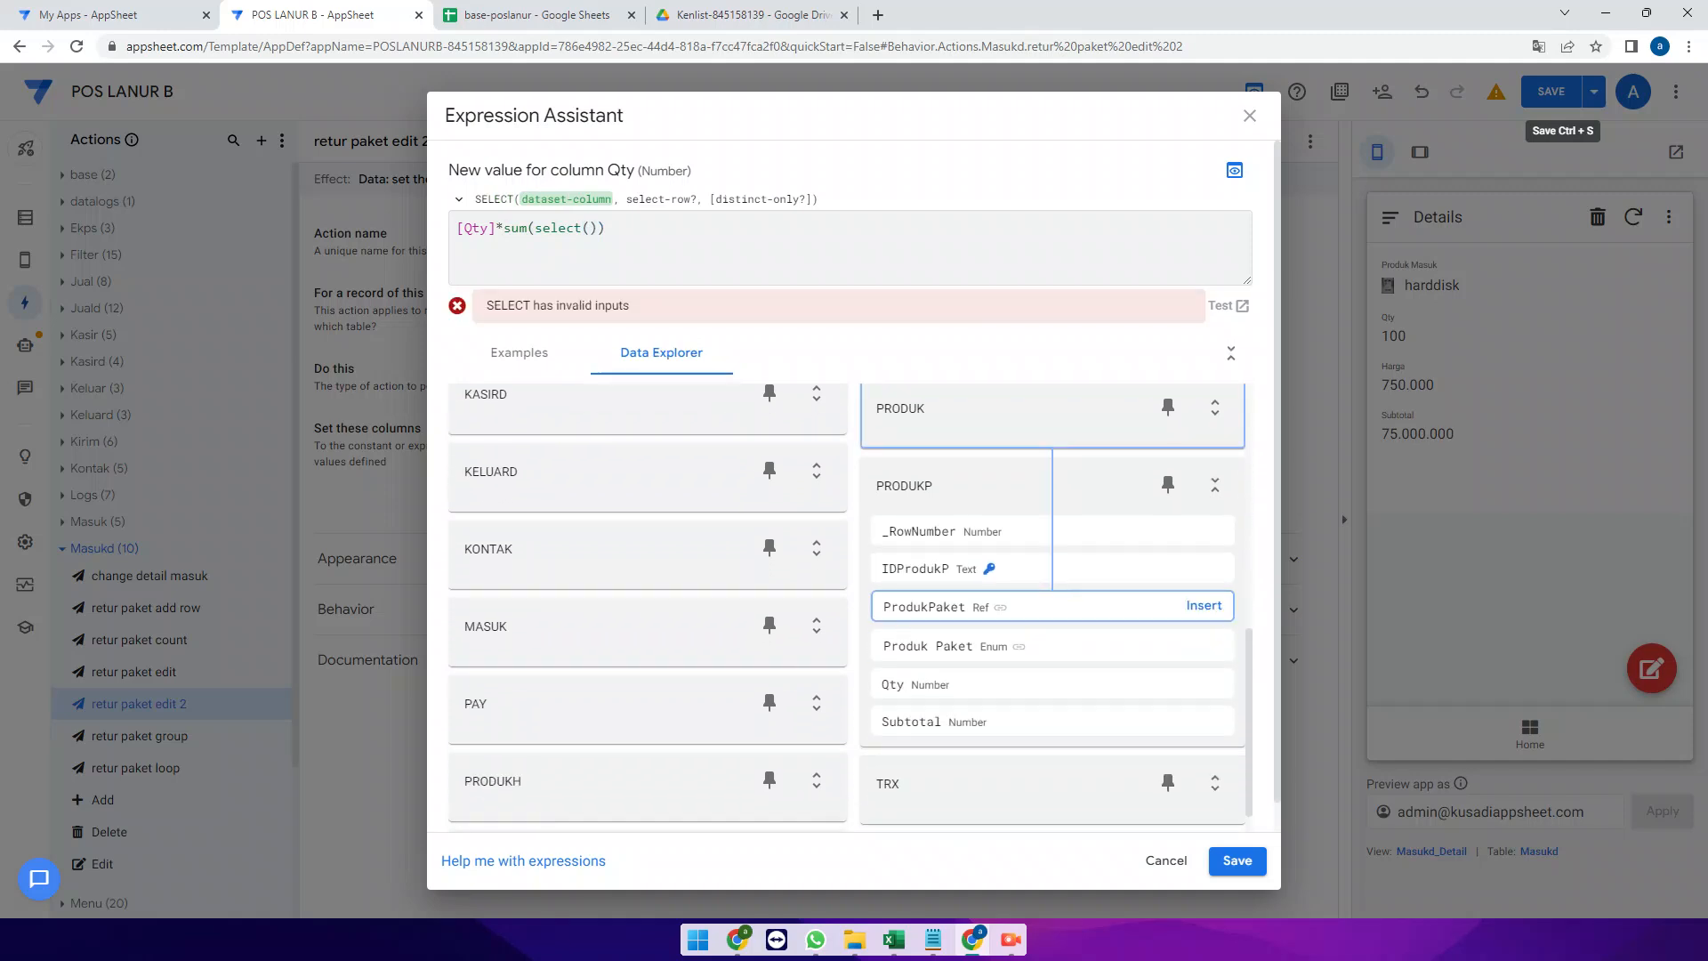
{"action": "left_click", "coordinate": [1205, 684]}
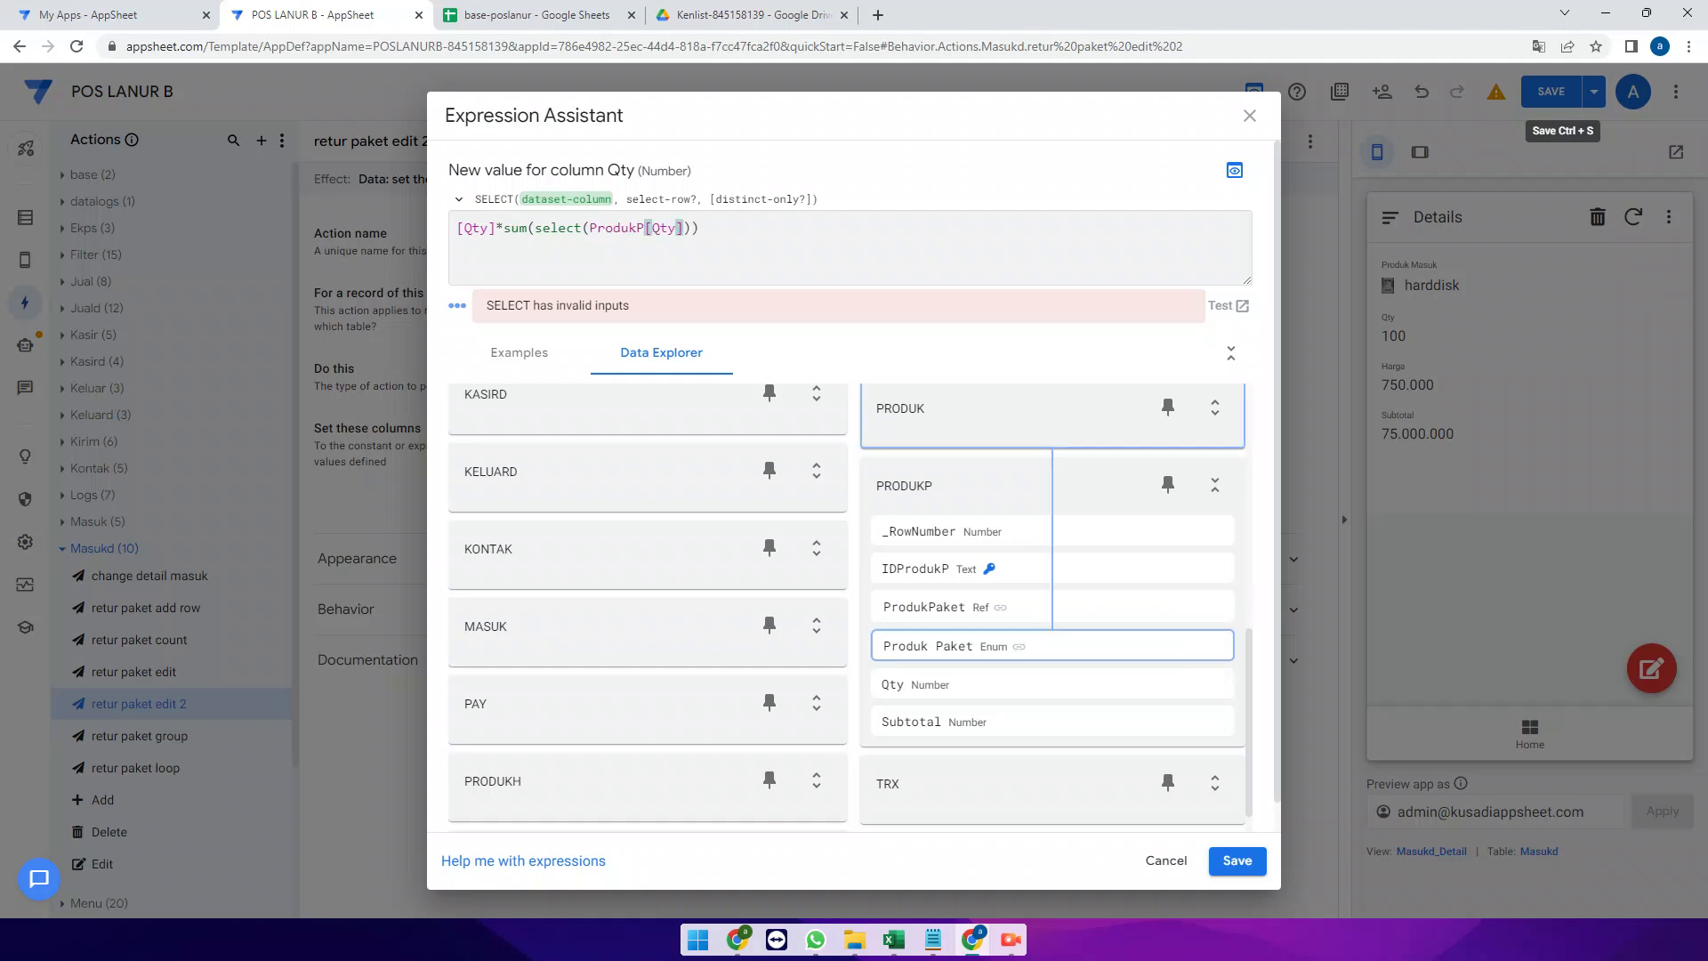
Add the row condition and([ProdukPaket]=[Produk Masuk] to the SELECT in the Qty expression
{"action": "type", "text": ","}
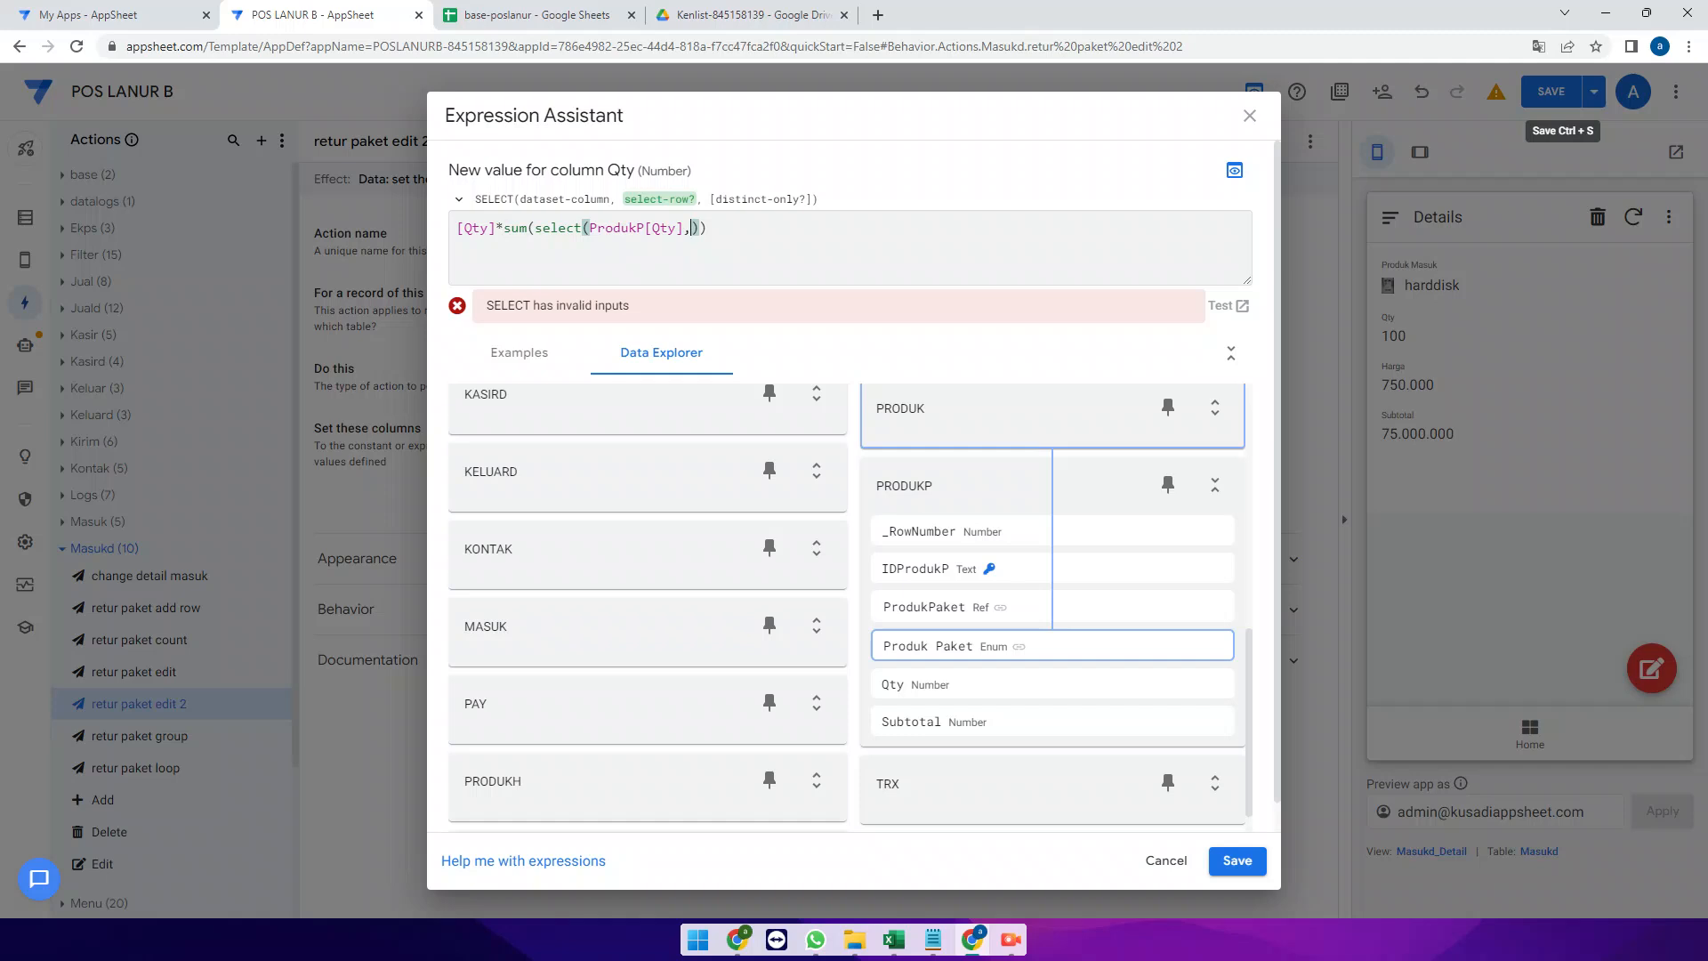
{"action": "left_click", "coordinate": [1204, 606]}
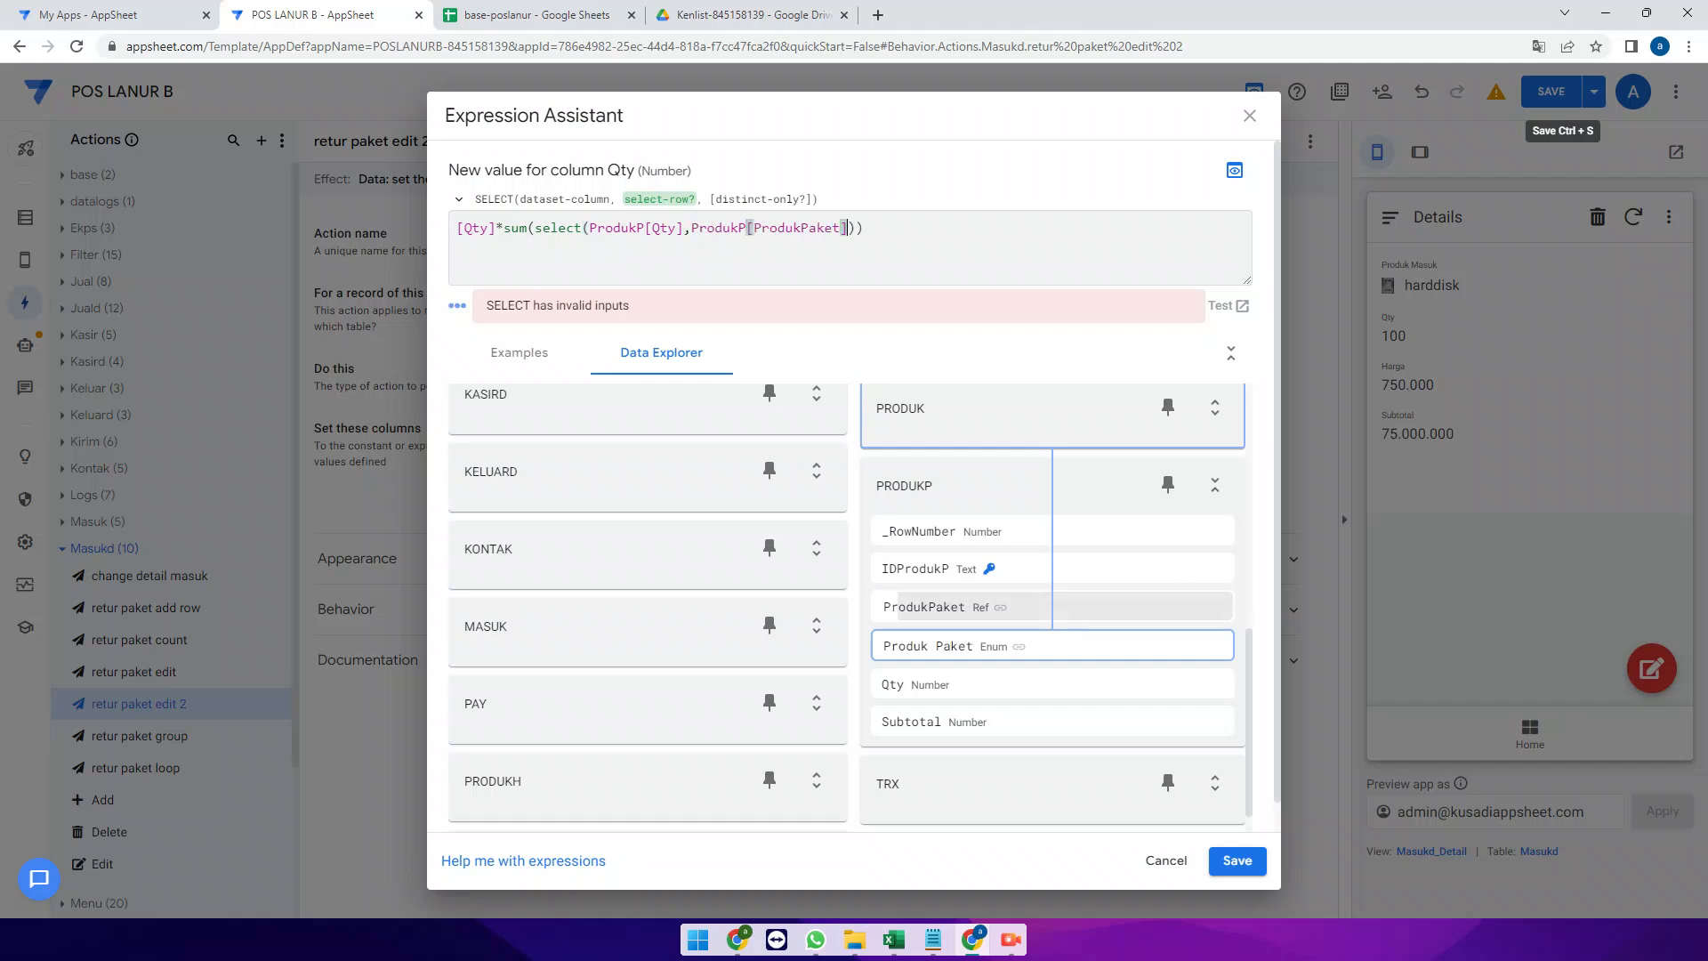
{"action": "type", "text": "and("}
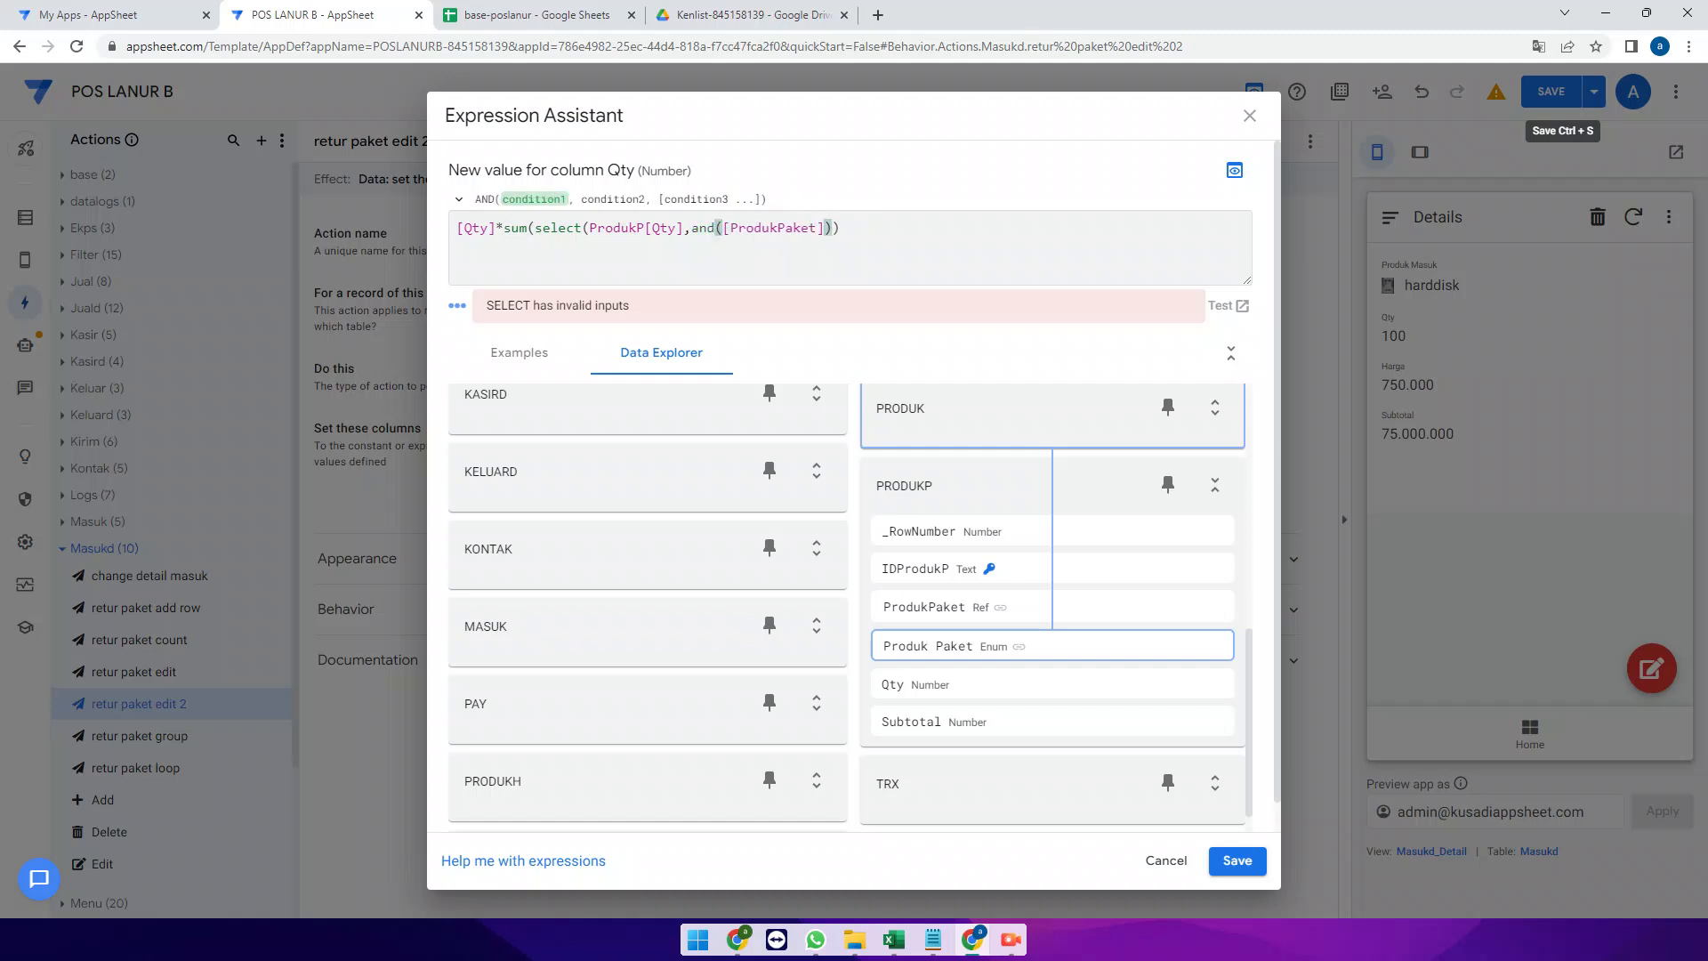
{"action": "left_click", "coordinate": [825, 228]}
{"action": "type", "text": "="}
{"action": "scroll", "coordinate": [851, 605], "scroll_direction": "up", "scroll_amount": 5}
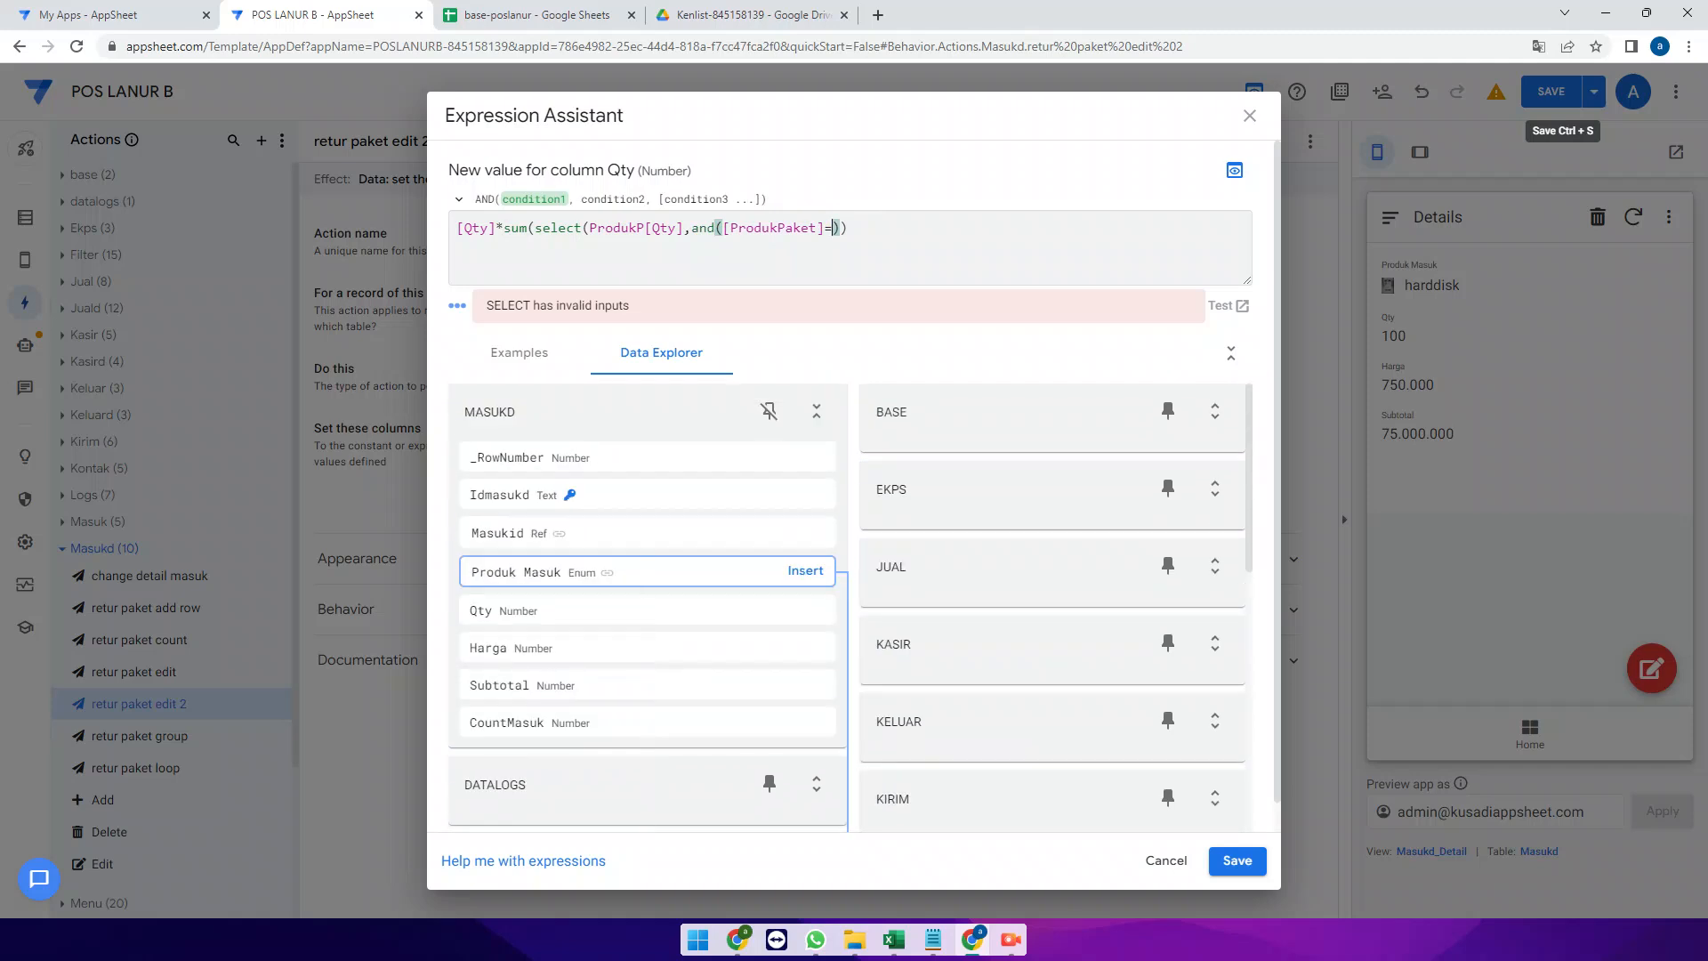
{"action": "left_click", "coordinate": [805, 570]}
Replace [Produk Masuk] in the ProdukPaket condition with any(select(masukd[produk masuk], in the Qty expression
{"action": "scroll", "coordinate": [1052, 685], "scroll_direction": "down", "scroll_amount": 4}
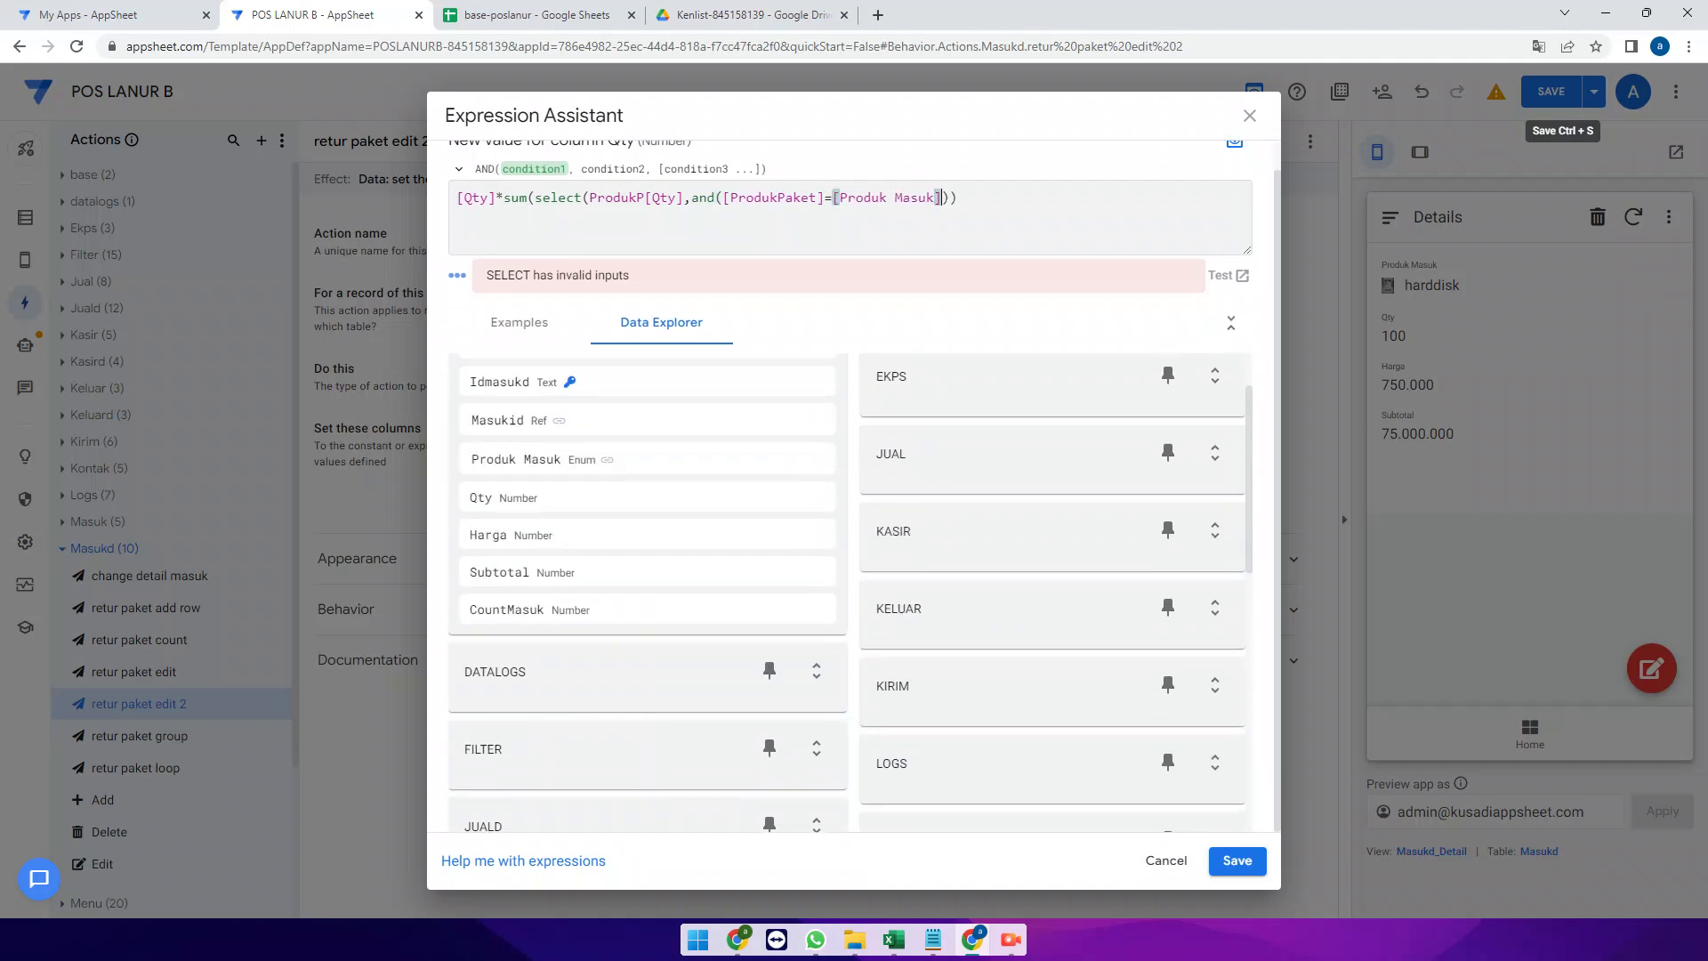
{"action": "scroll", "coordinate": [1052, 685], "scroll_direction": "down", "scroll_amount": 5}
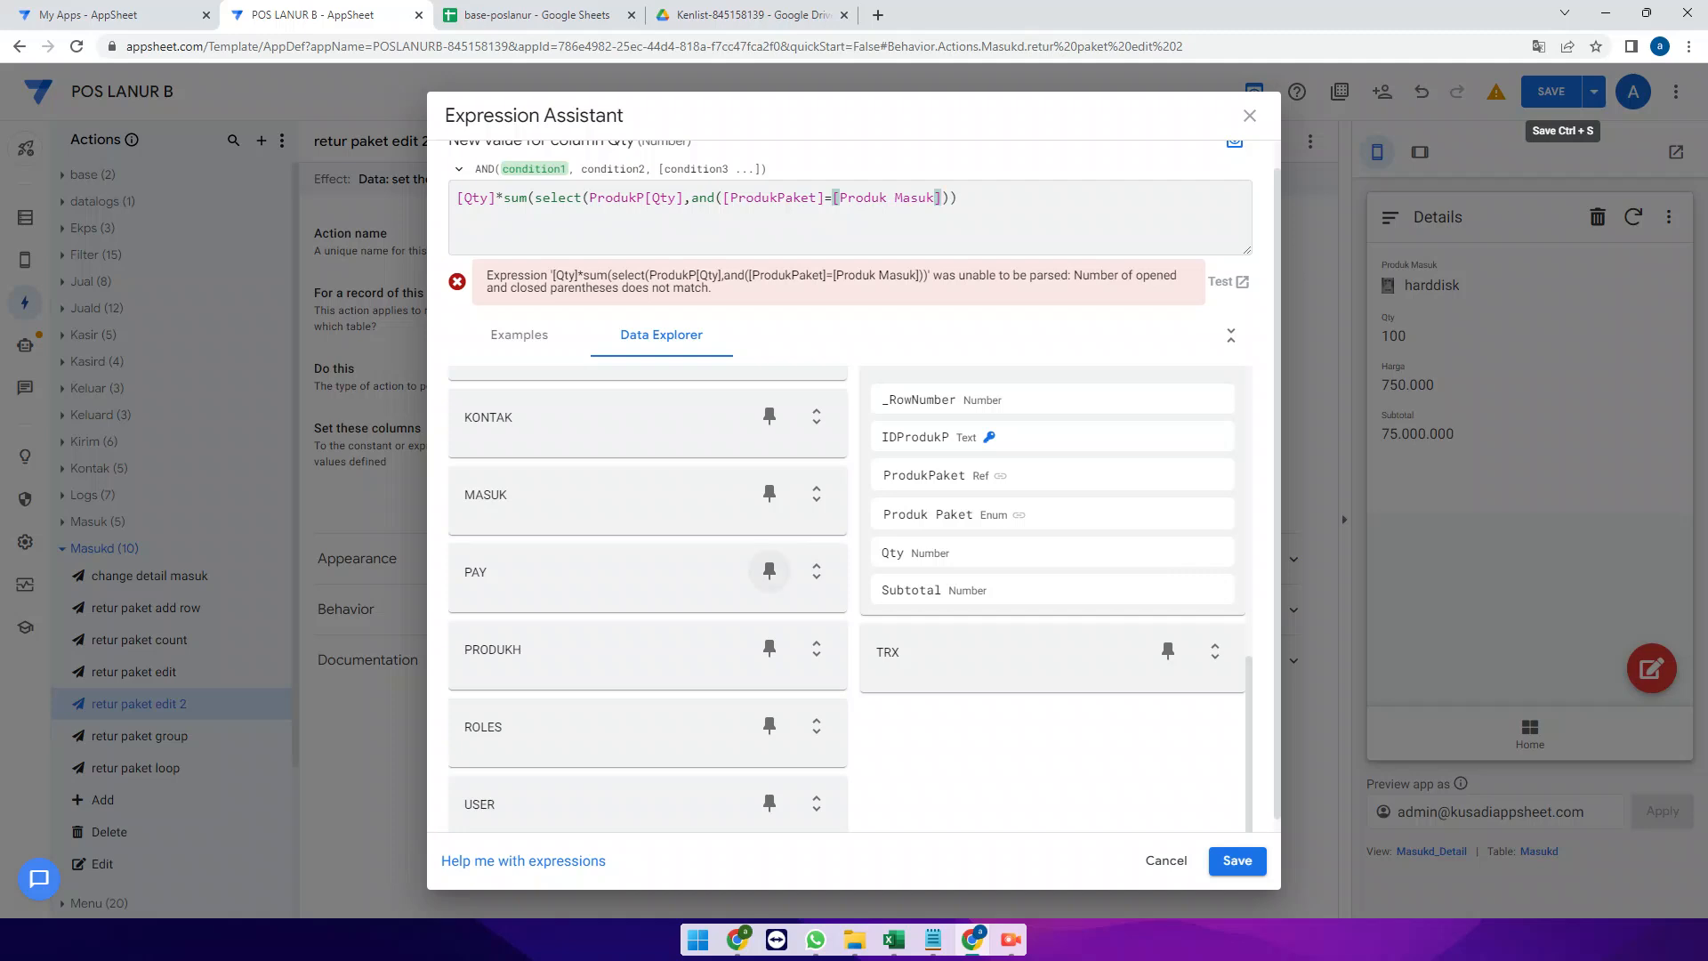
{"action": "scroll", "coordinate": [774, 566], "scroll_direction": "up", "scroll_amount": 10}
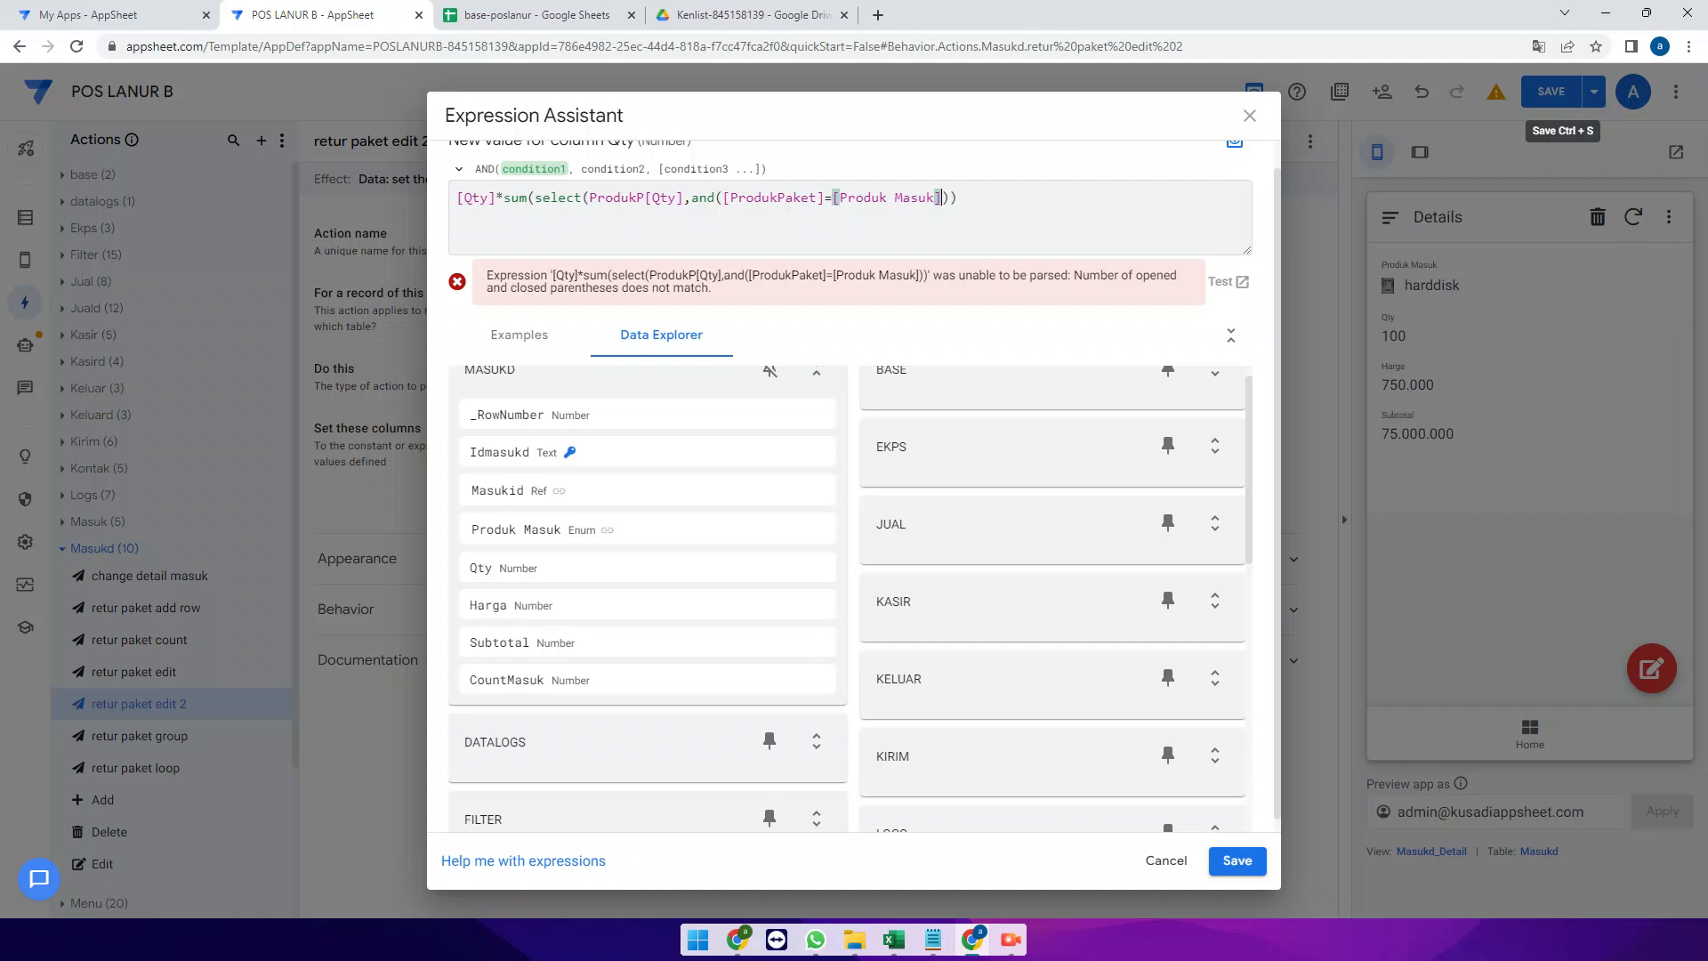
{"action": "left_click", "coordinate": [722, 198]}
{"action": "left_click_drag", "start_coordinate": [832, 198], "coordinate": [941, 197]}
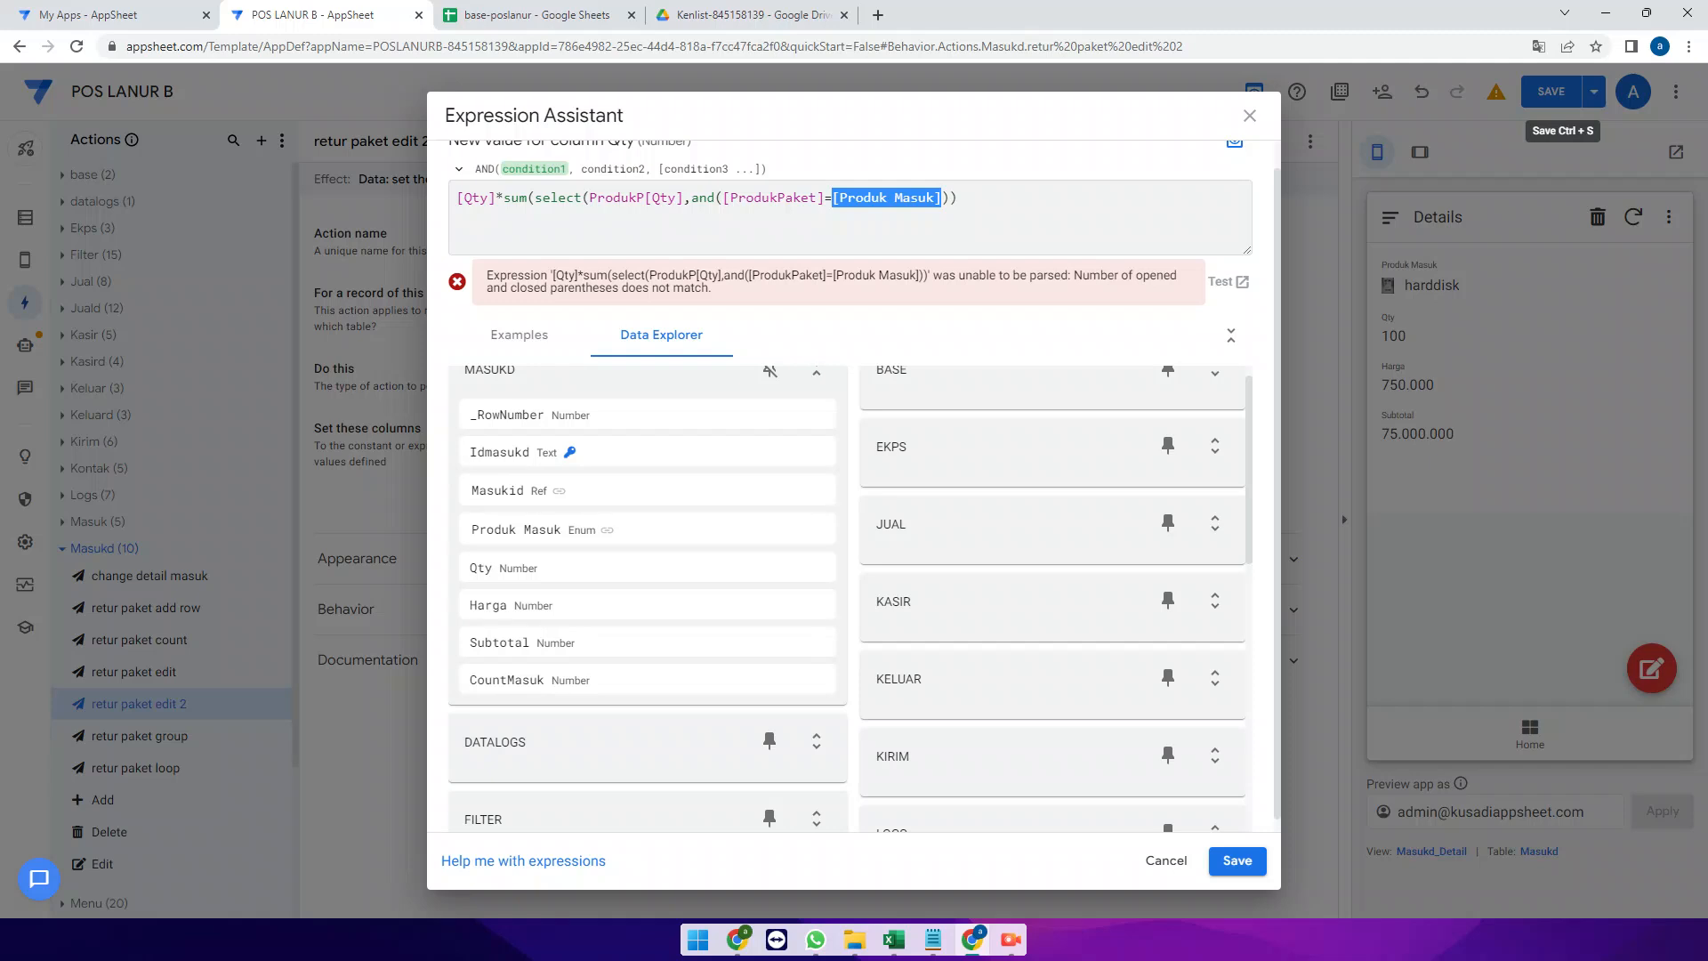
{"action": "key", "text": "BackSpace"}
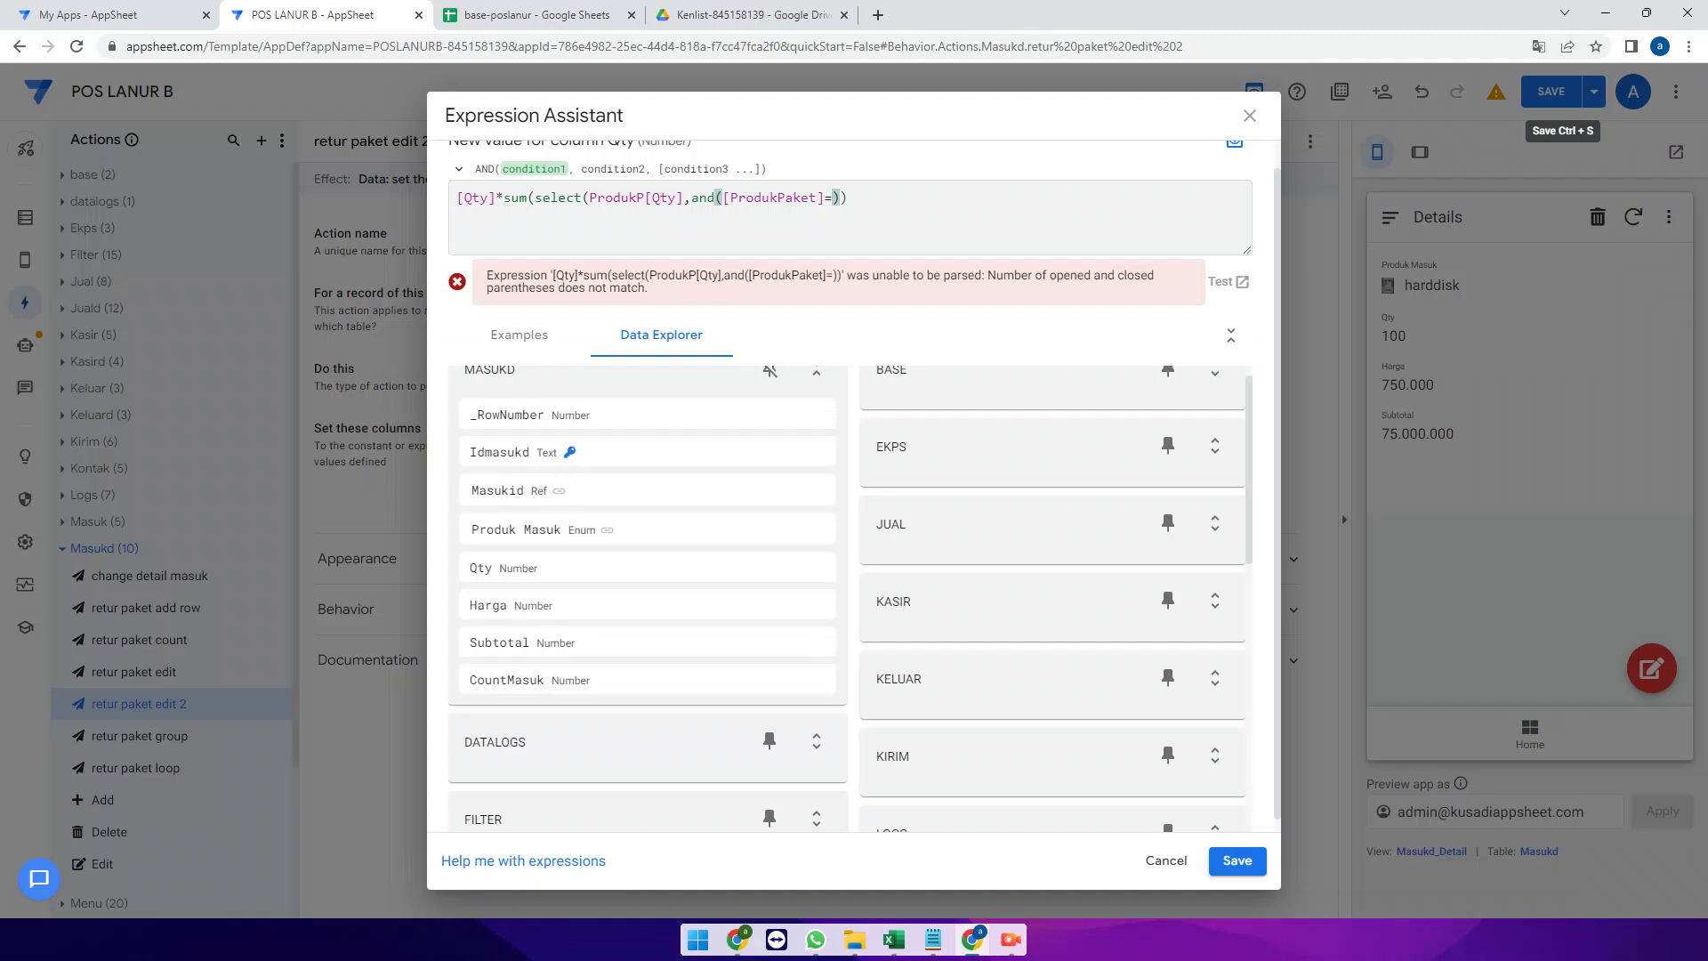
{"action": "type", "text": "any(sele"}
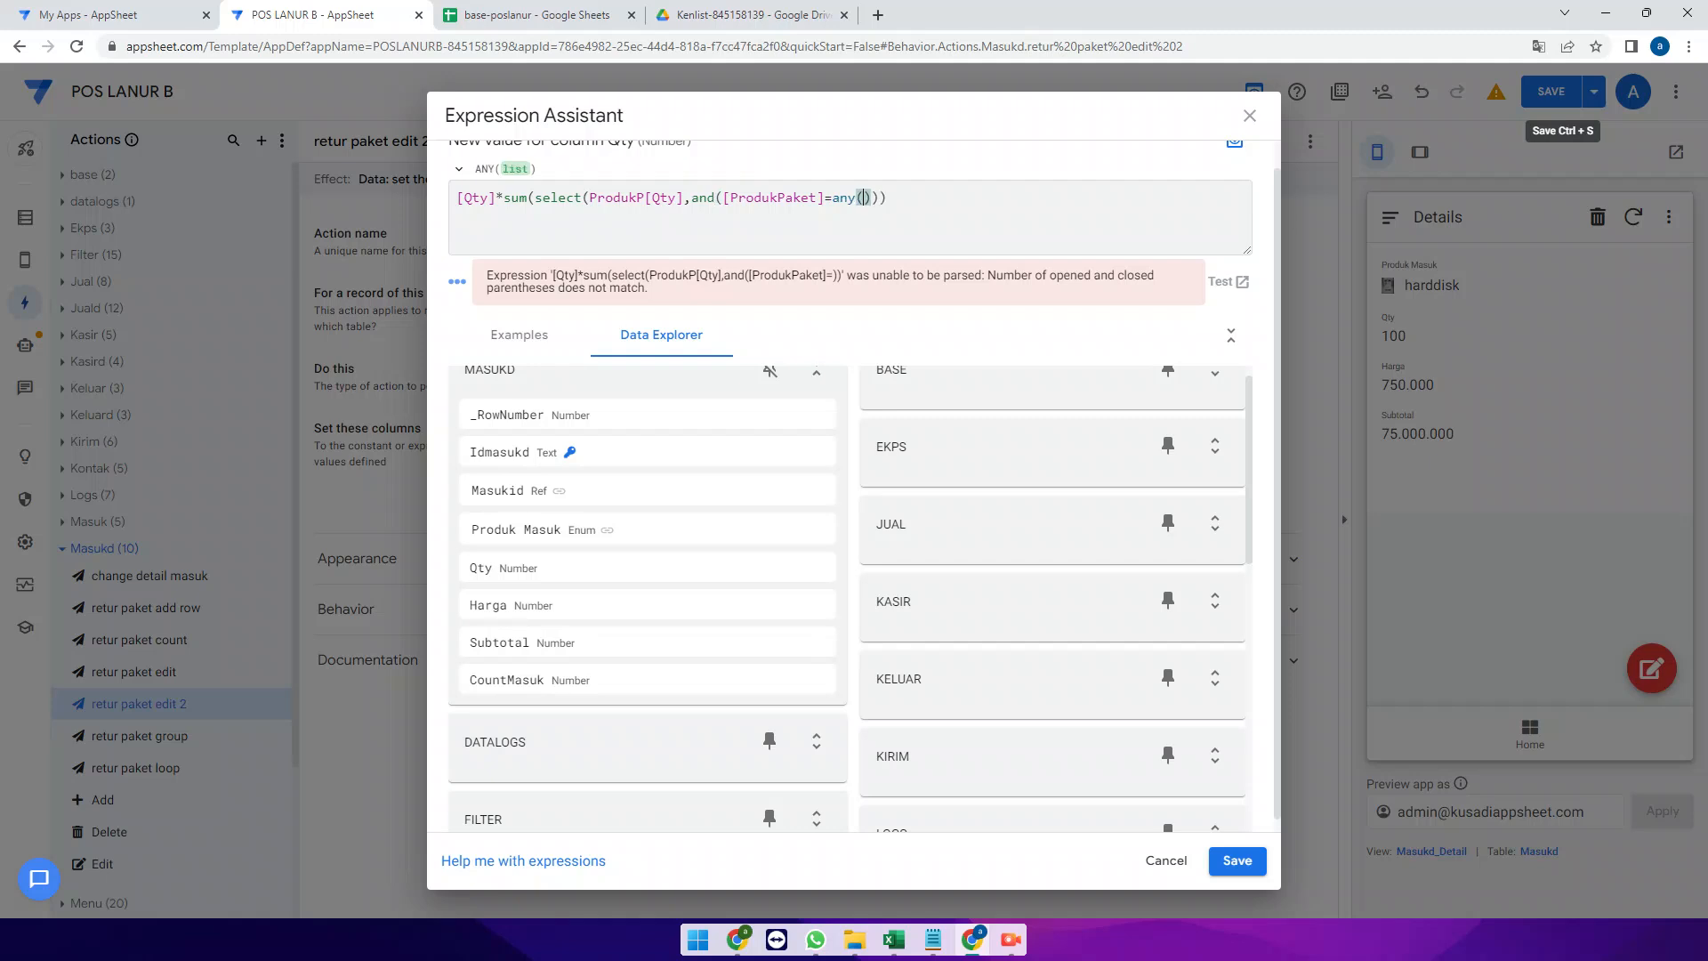
{"action": "type", "text": "ct("}
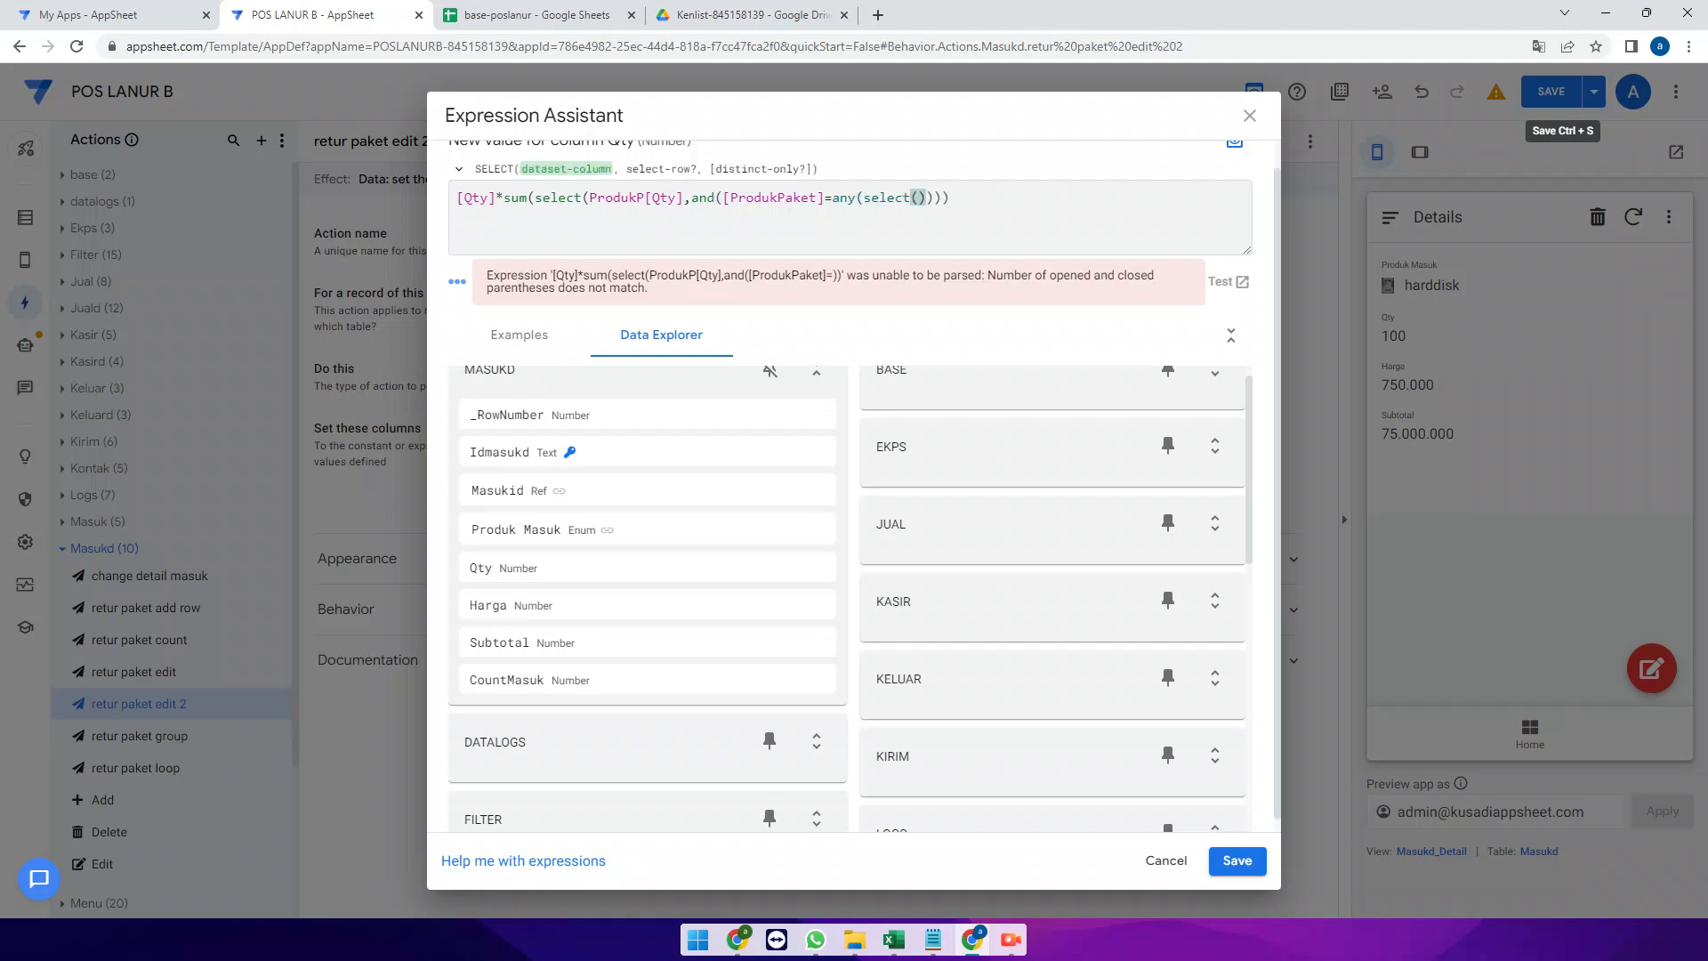
{"action": "type", "text": "masukd"}
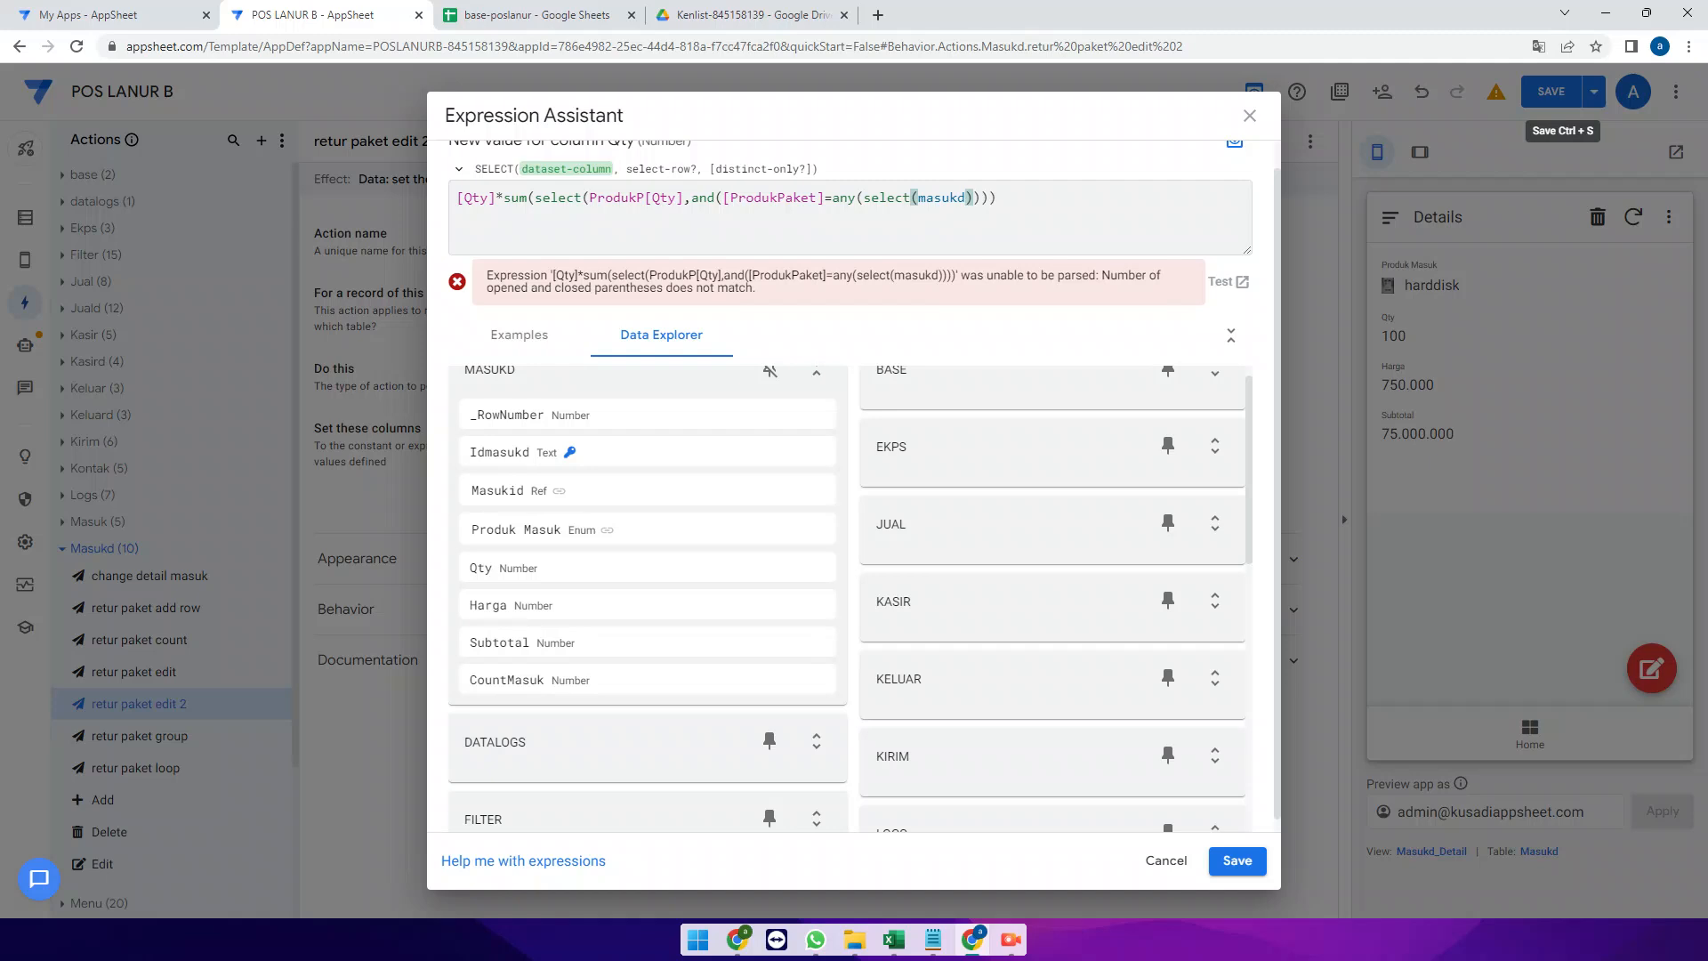
{"action": "type", "text": "[produk masuk"}
{"action": "key", "text": "Right"}
{"action": "type", "text": ","}
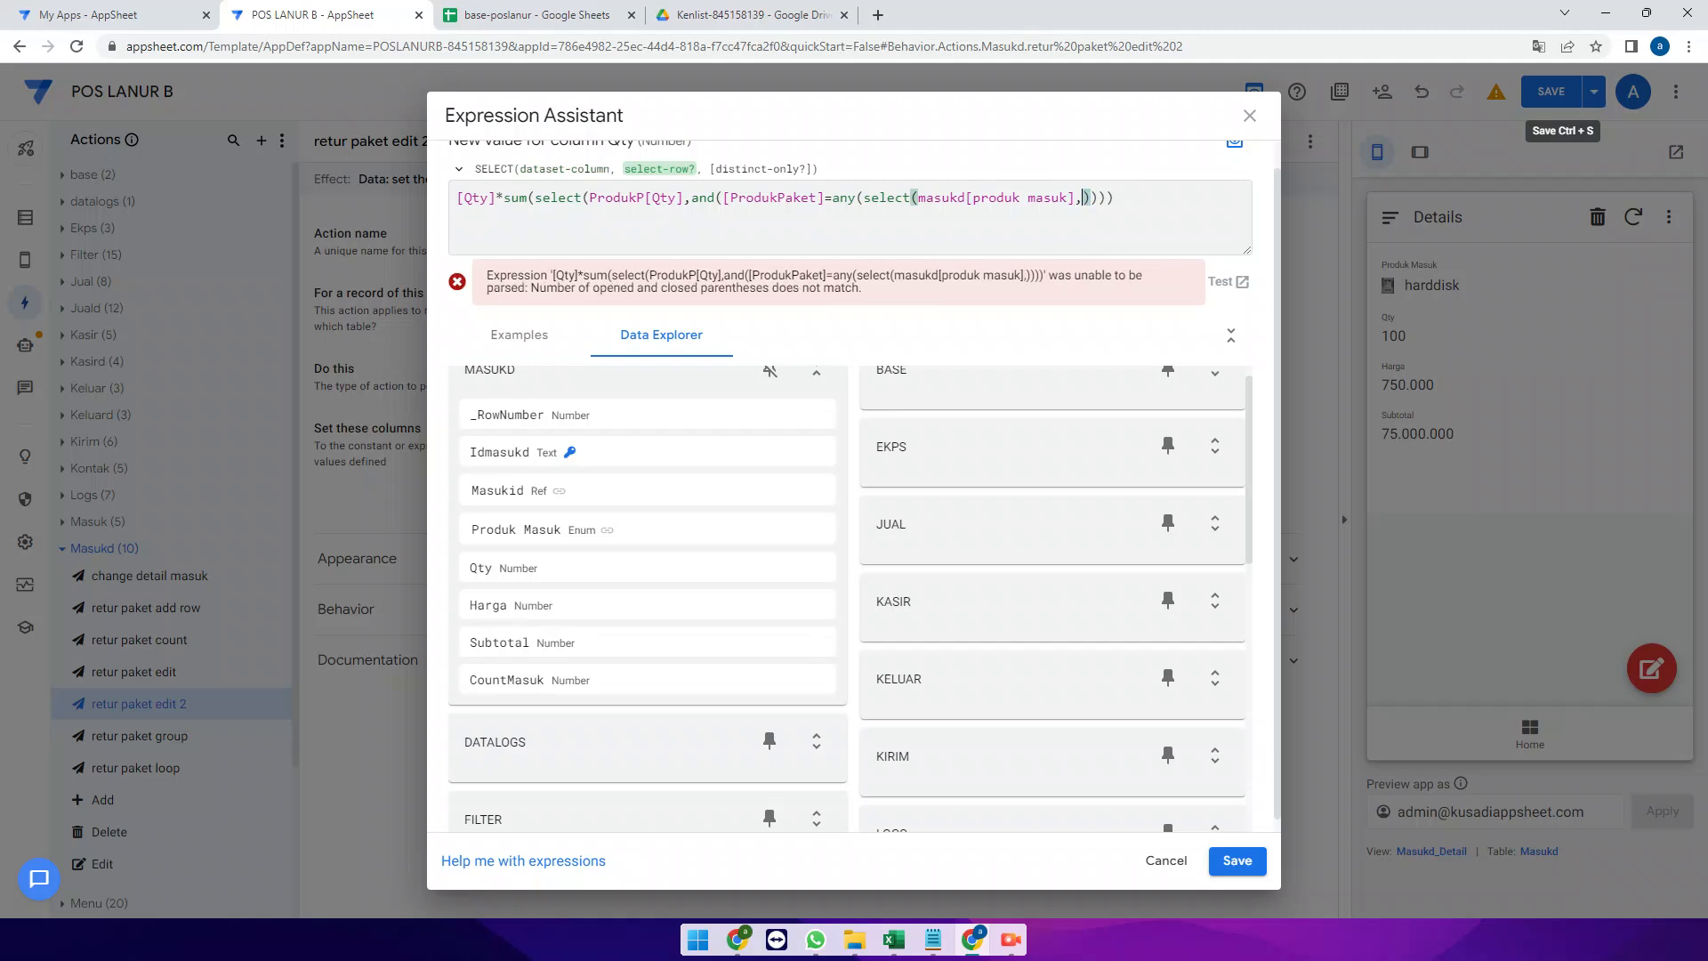
Give the inner SELECT an AND whose first condition is [masukid]=[_thisrow].[masukid]
{"action": "type", "text": "and("}
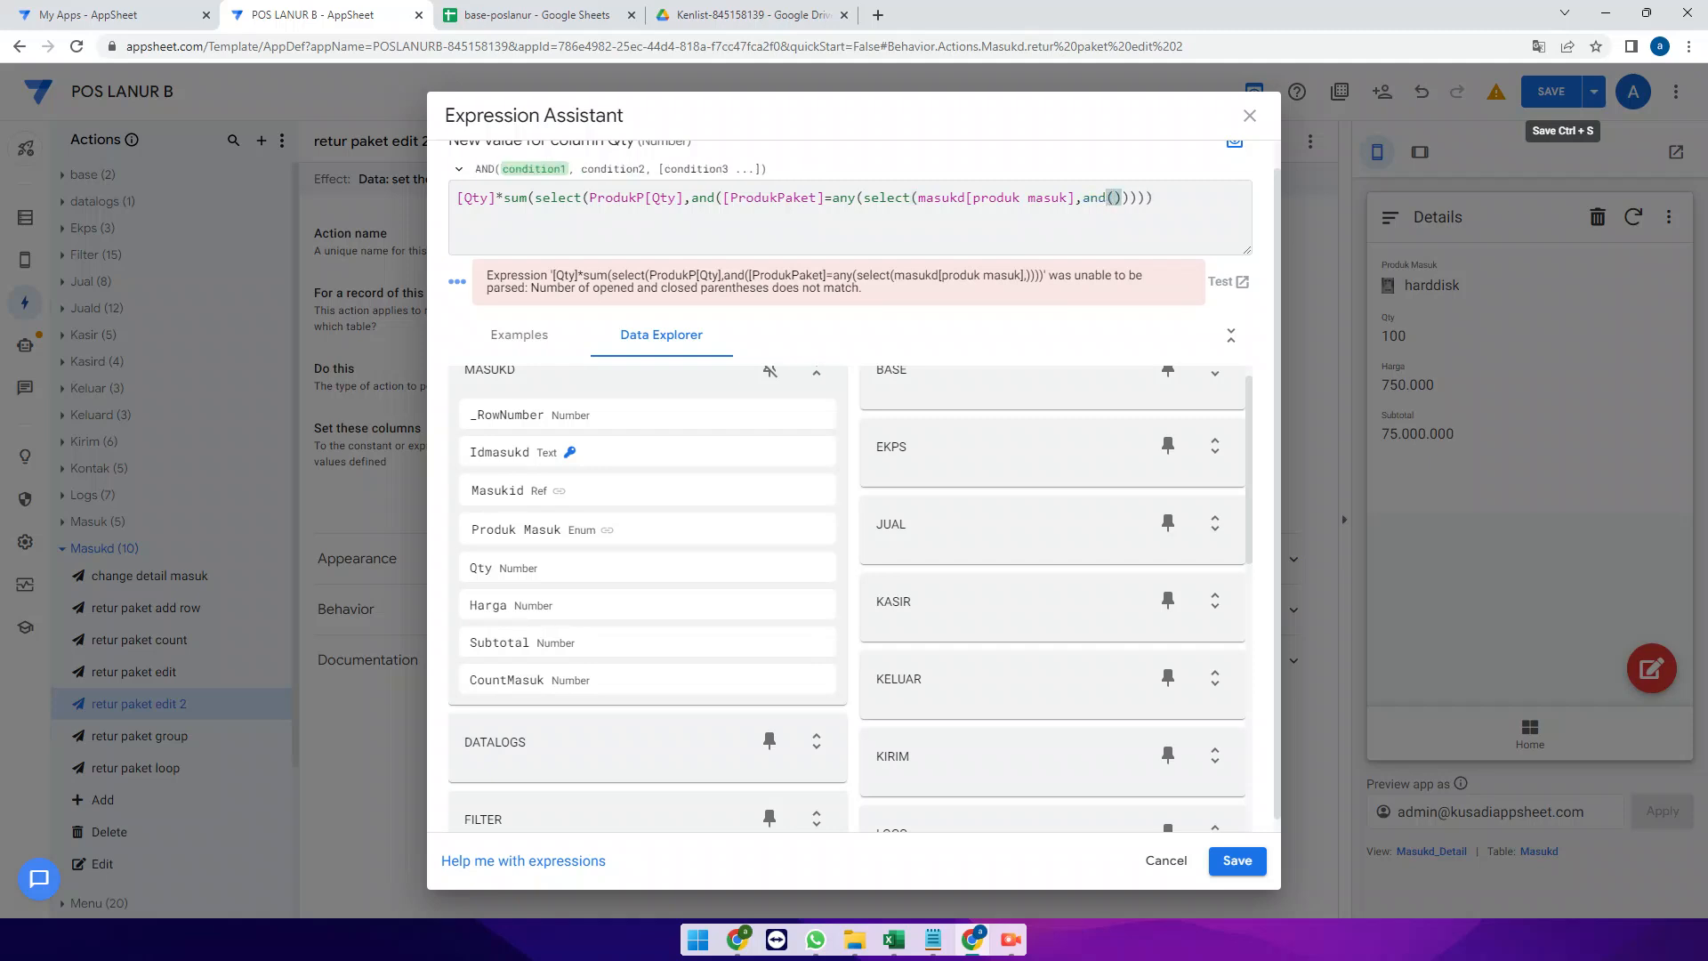
{"action": "type", "text": "[masuk"}
{"action": "type", "text": "id"}
{"action": "type", "text": "]=[_th"}
{"action": "type", "text": "isrow"}
{"action": "type", "text": "].[masuki"}
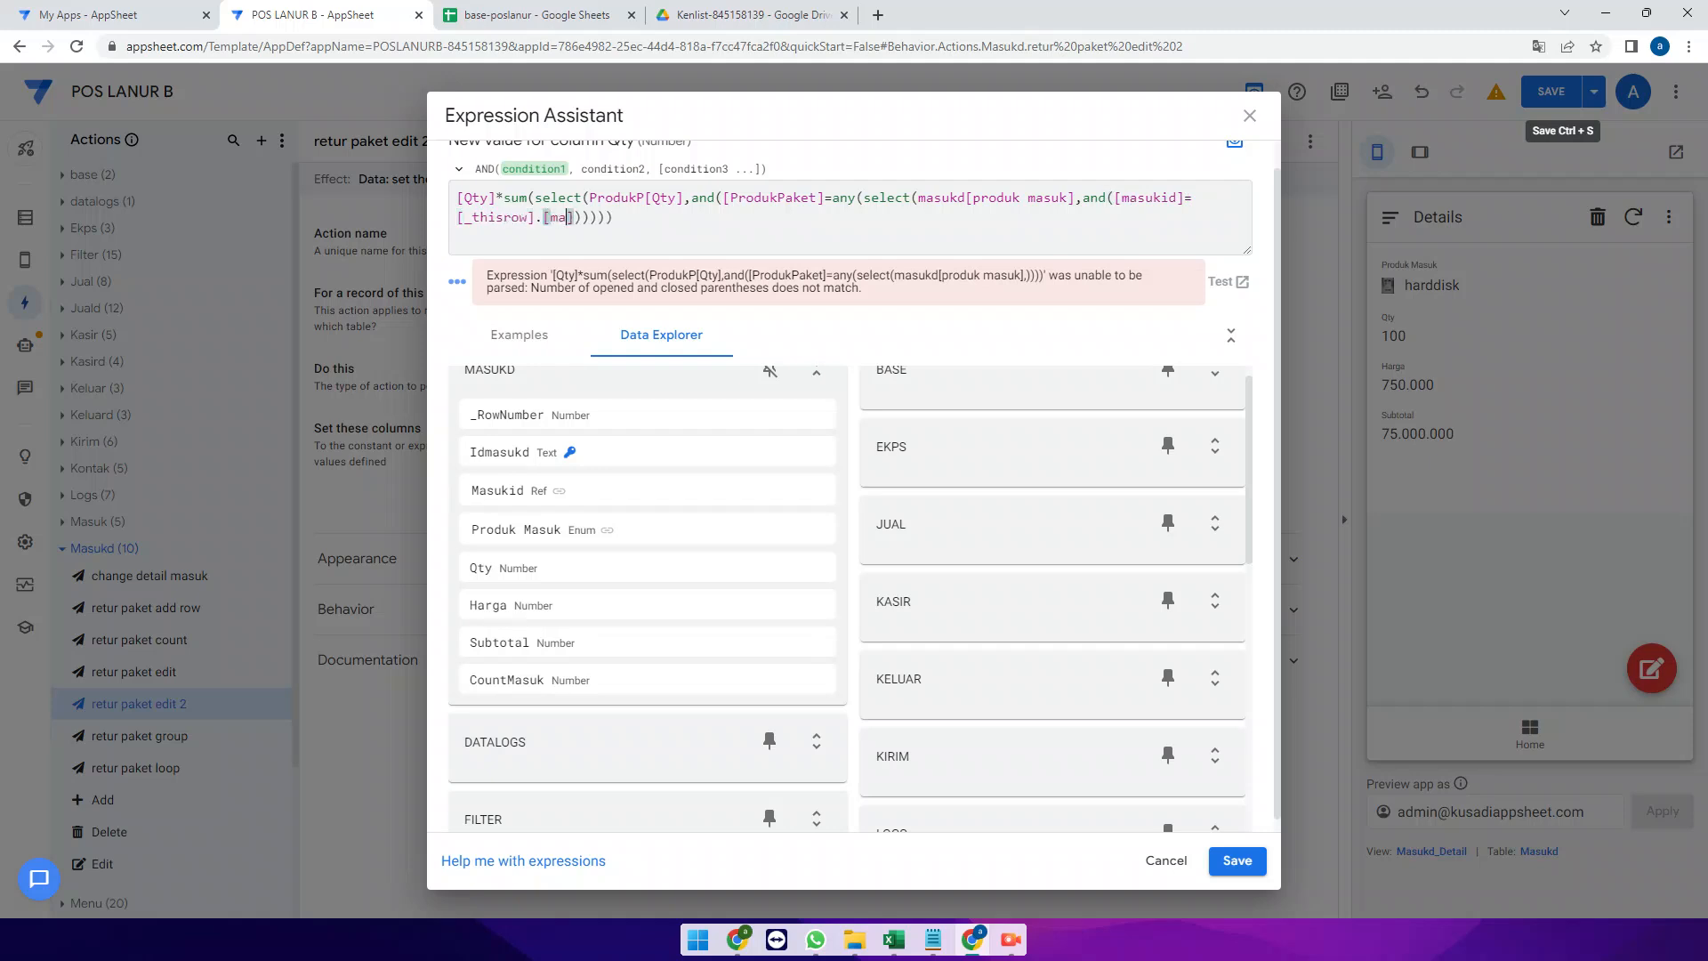
{"action": "type", "text": "d],"}
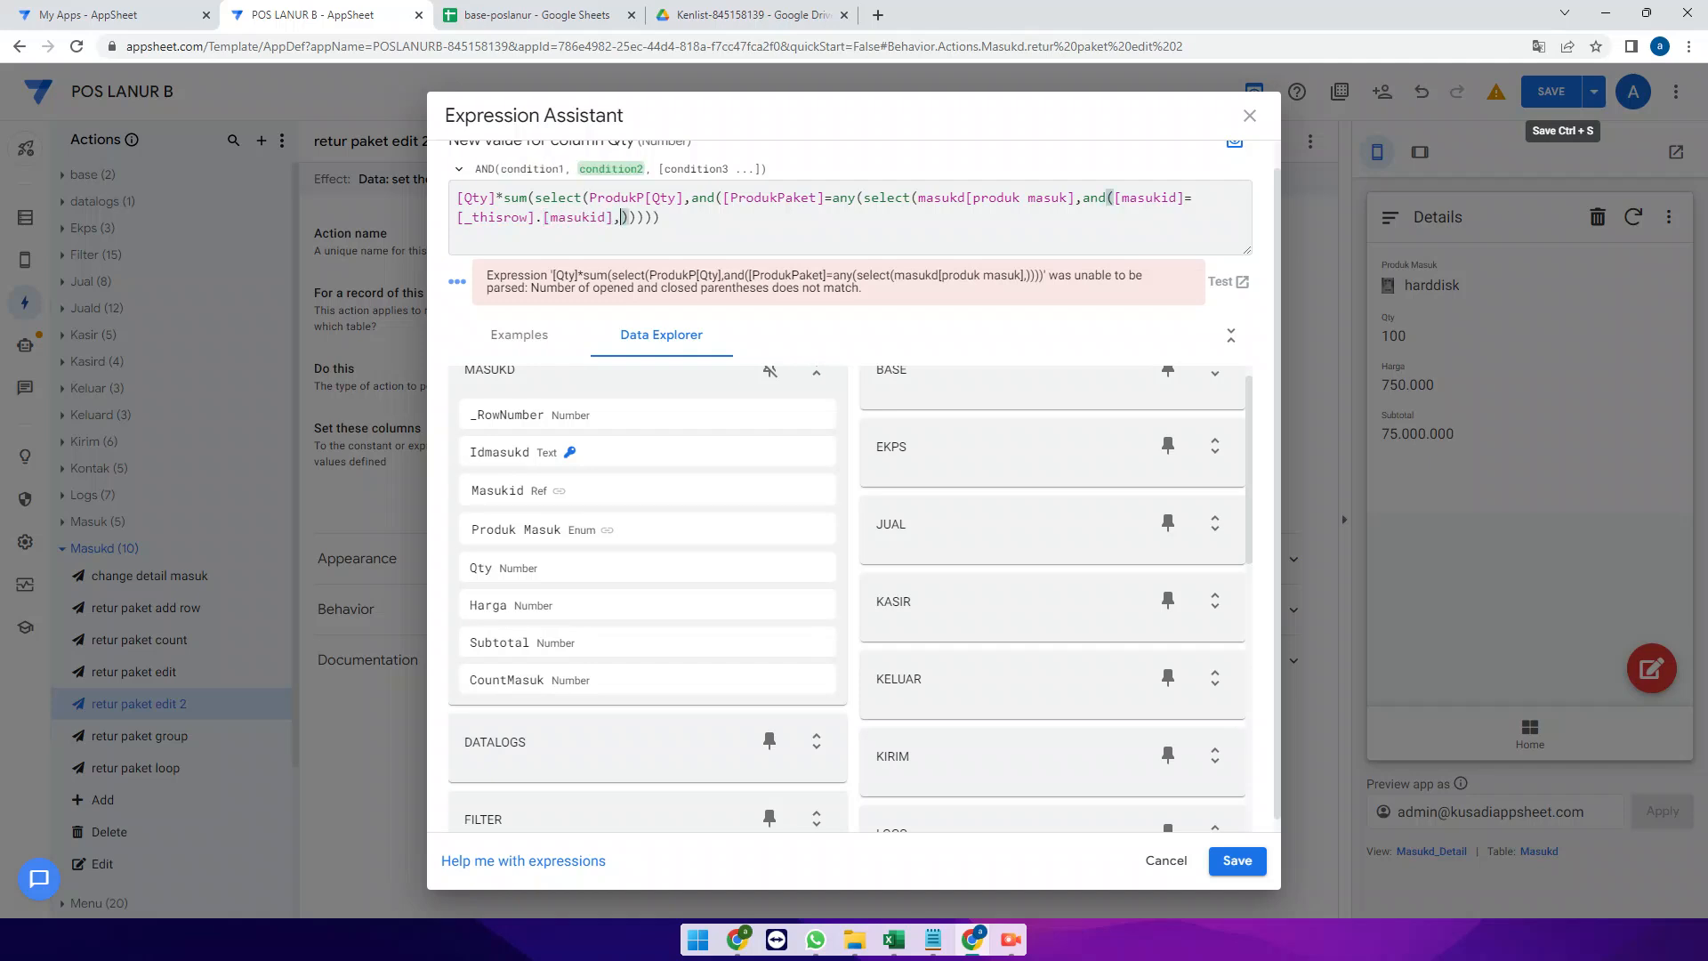
{"action": "type", "text": "["}
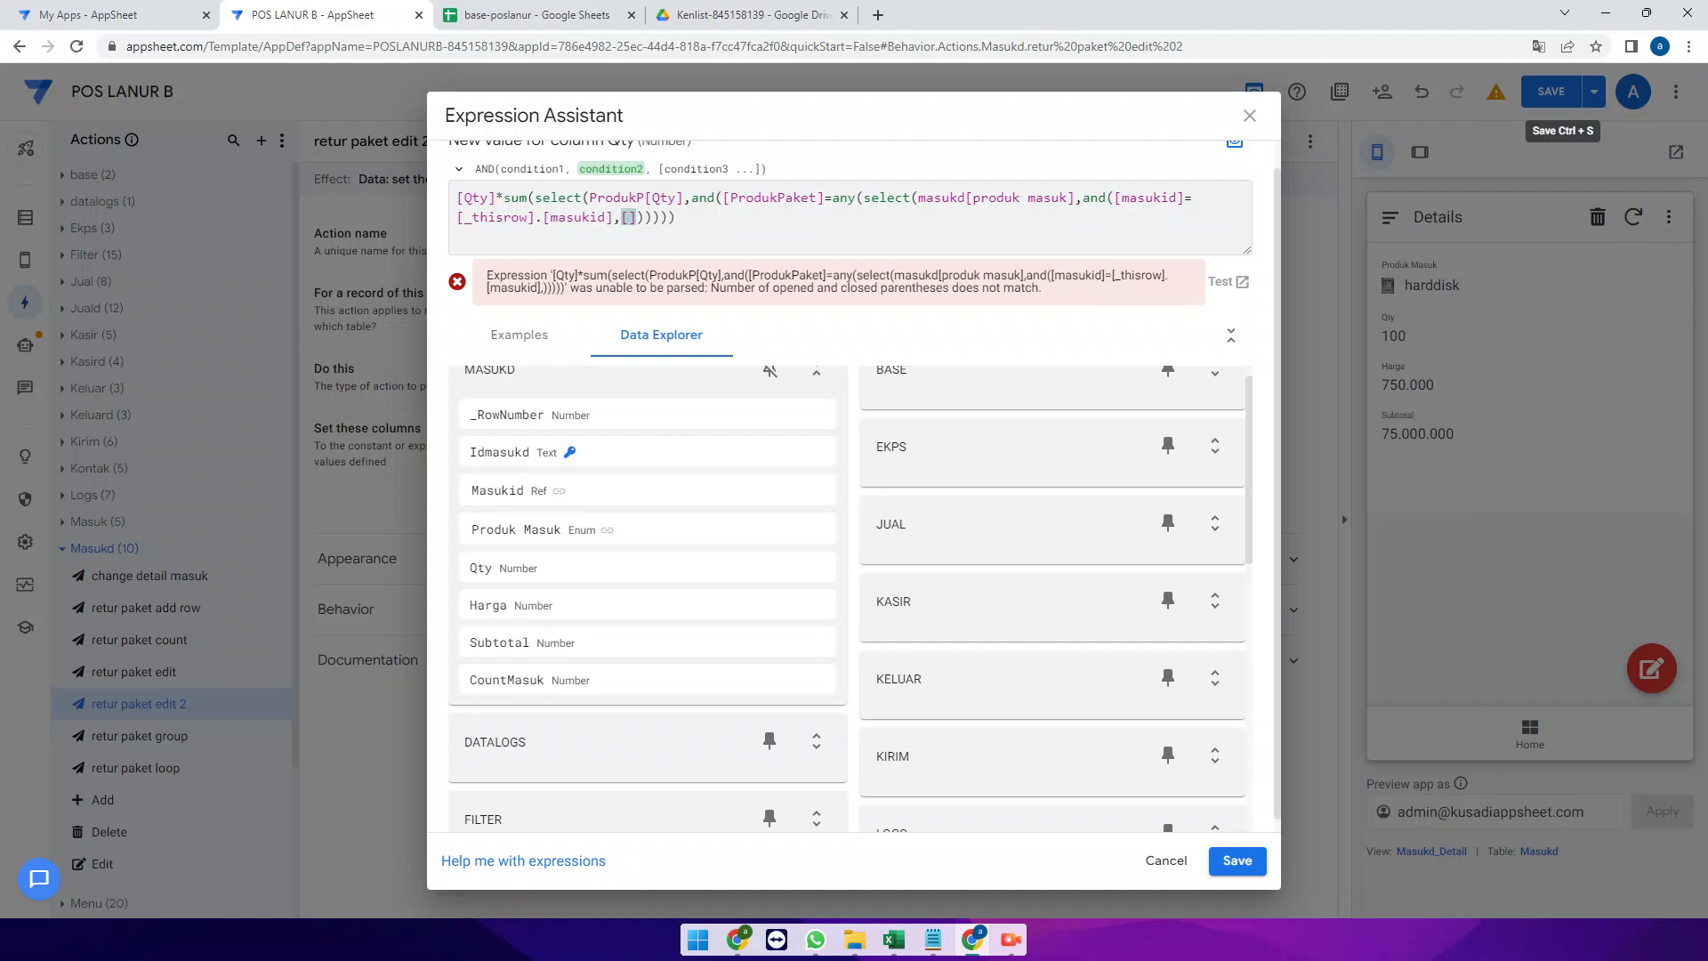
{"action": "type", "text": "_rownumber]="}
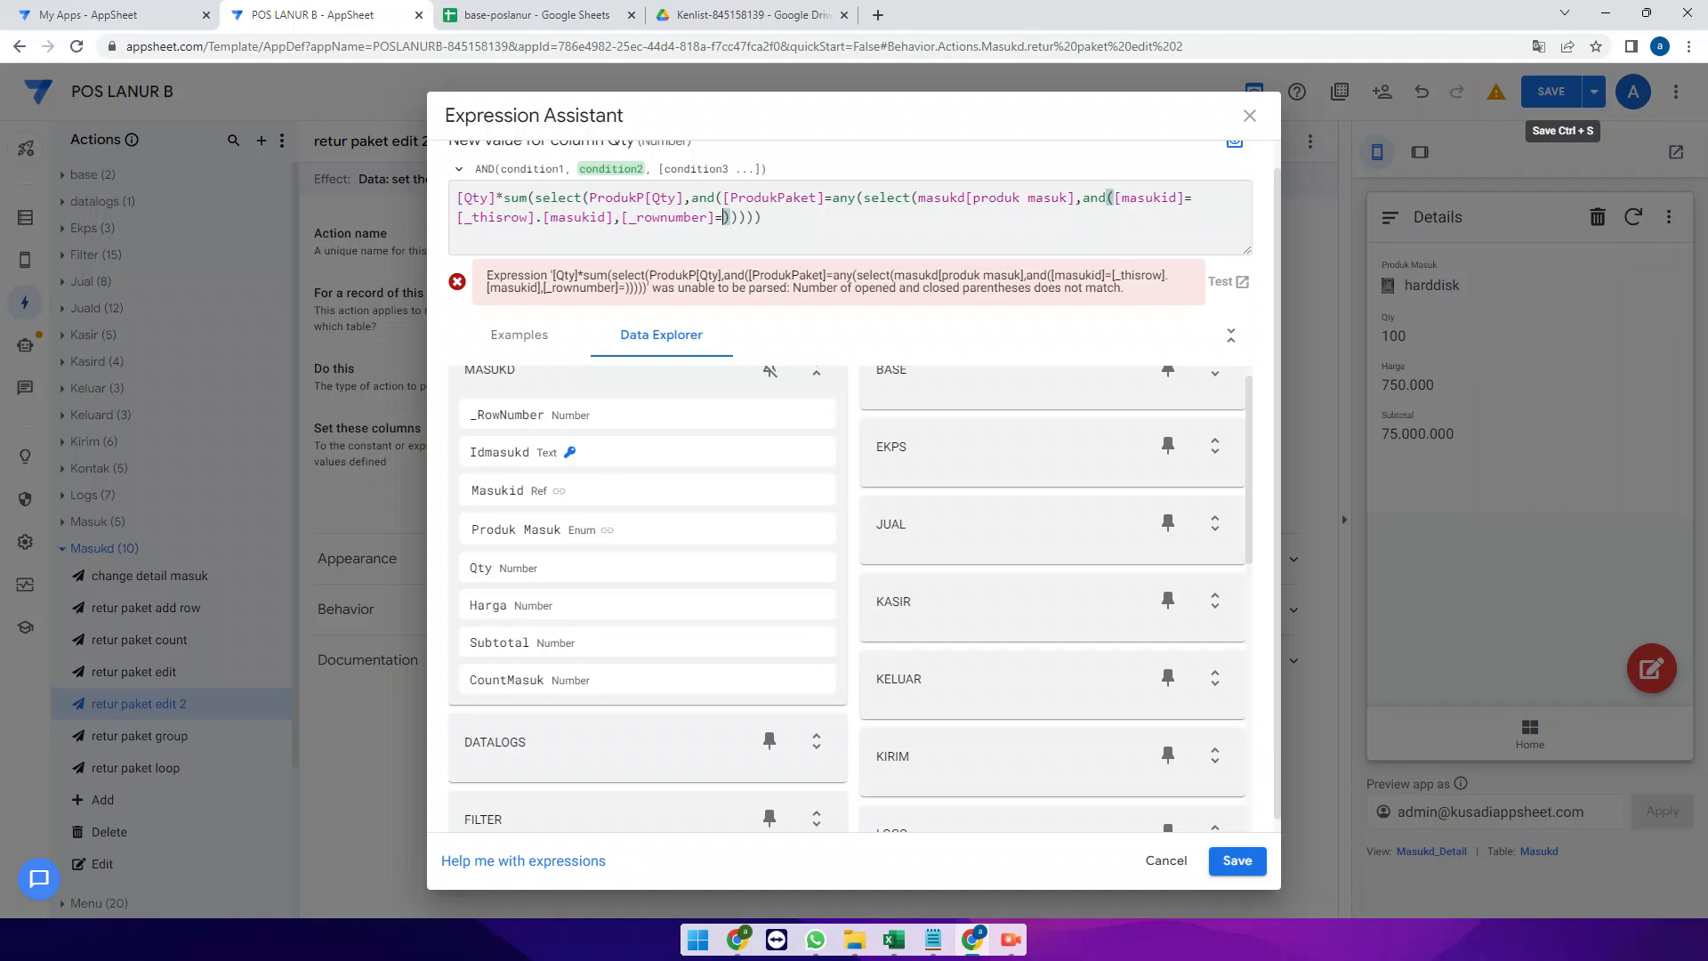
{"action": "key", "text": "BackSpace"}
{"action": "key", "text": "BackSpace"}
{"action": "key", "text": "BackSpace"}
{"action": "key", "text": "BackSpace"}
{"action": "key", "text": "BackSpace"}
{"action": "key", "text": "BackSpace"}
{"action": "key", "text": "BackSpace"}
{"action": "key", "text": "BackSpace"}
{"action": "key", "text": "BackSpace"}
{"action": "key", "text": "BackSpace"}
{"action": "key", "text": "BackSpace"}
{"action": "key", "text": "BackSpace"}
{"action": "key", "text": "BackSpace"}
Add max([harga]) as the inner AND's second condition and start the outer AND's second condition with [produk masuk]
{"action": "type", "text": "max("}
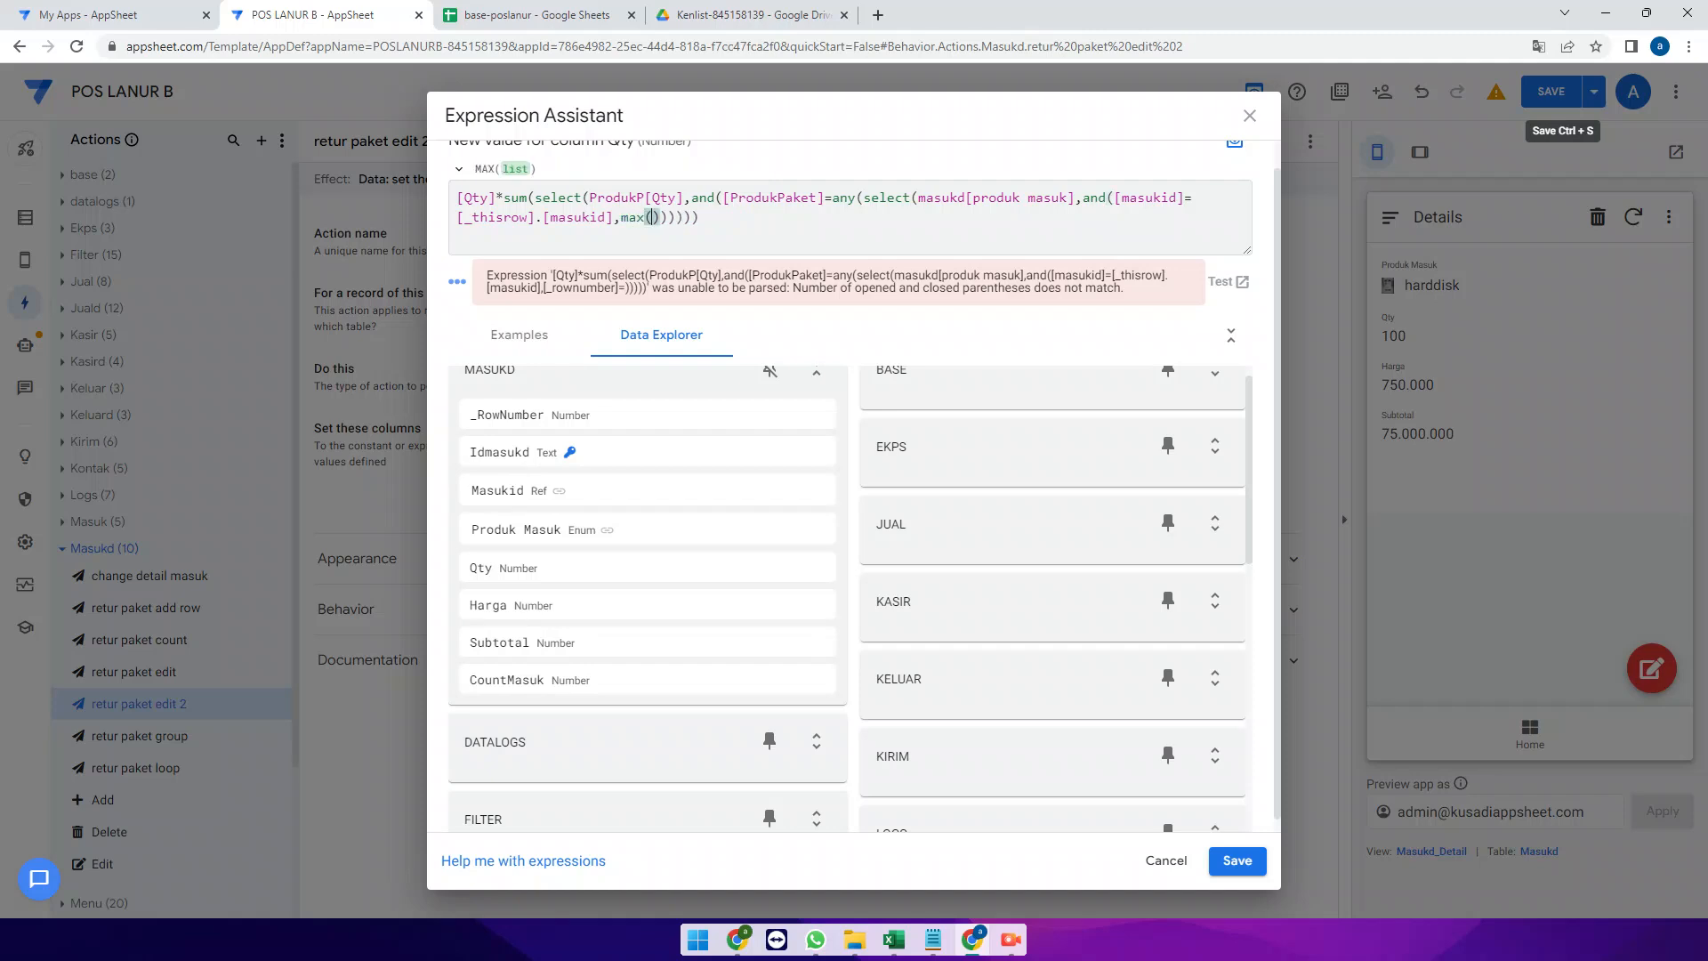
{"action": "type", "text": "[harga"}
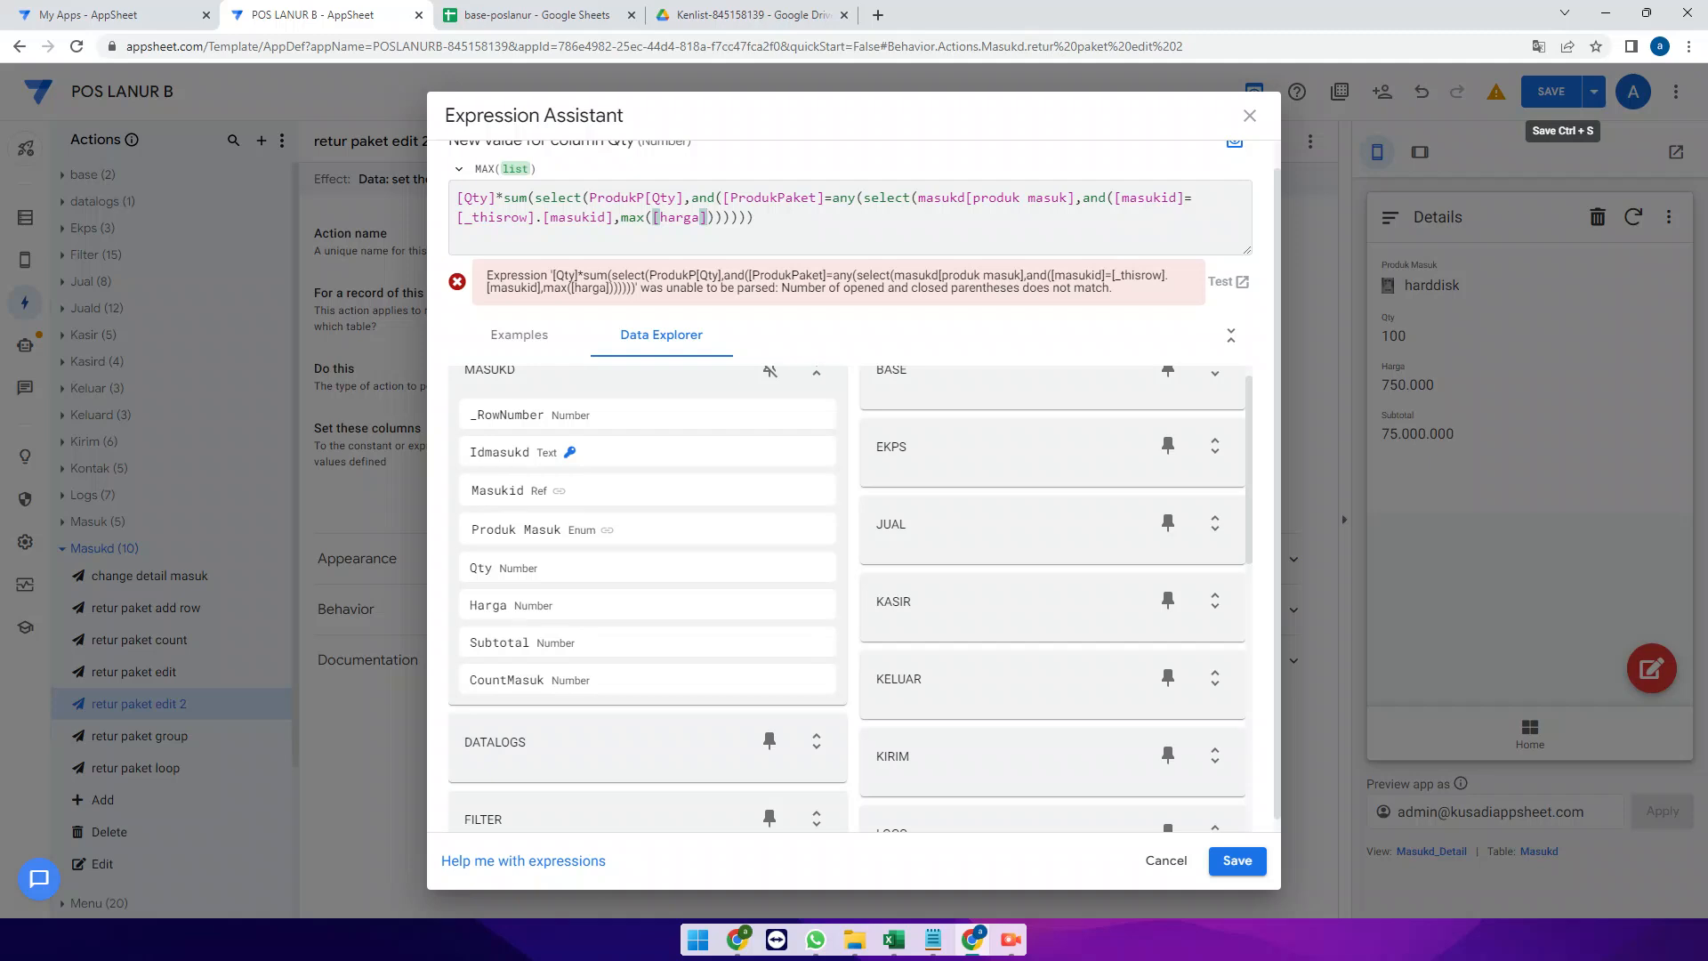
{"action": "key", "text": "Right"}
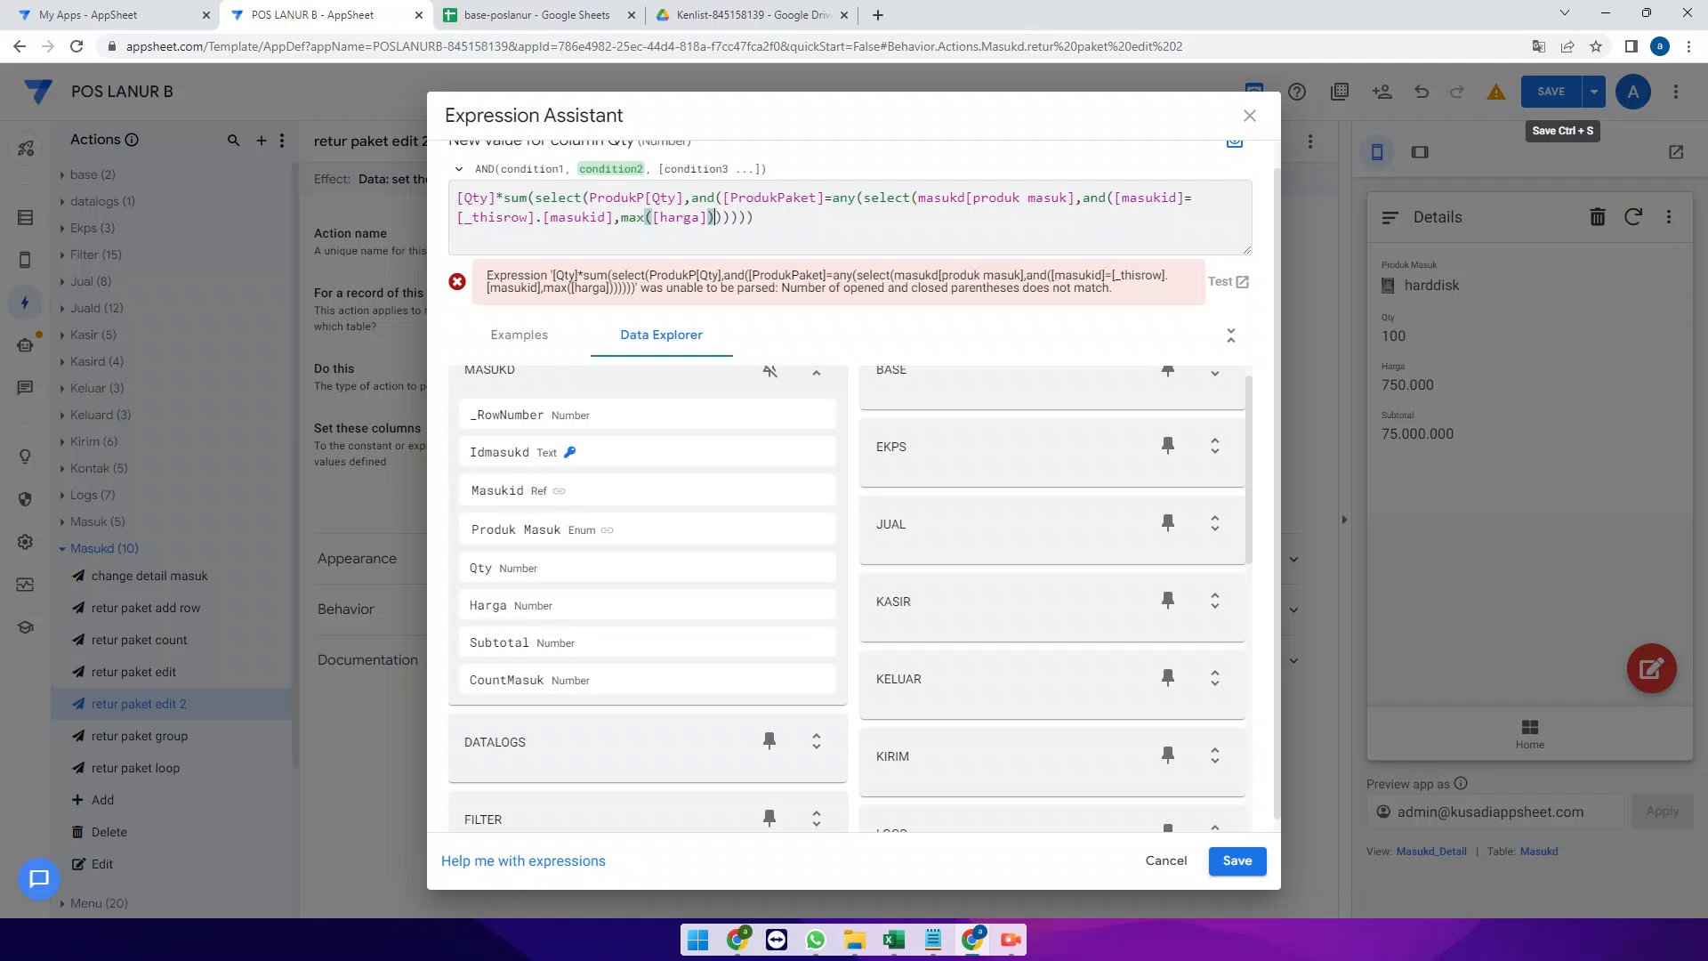
{"action": "key", "text": "Right"}
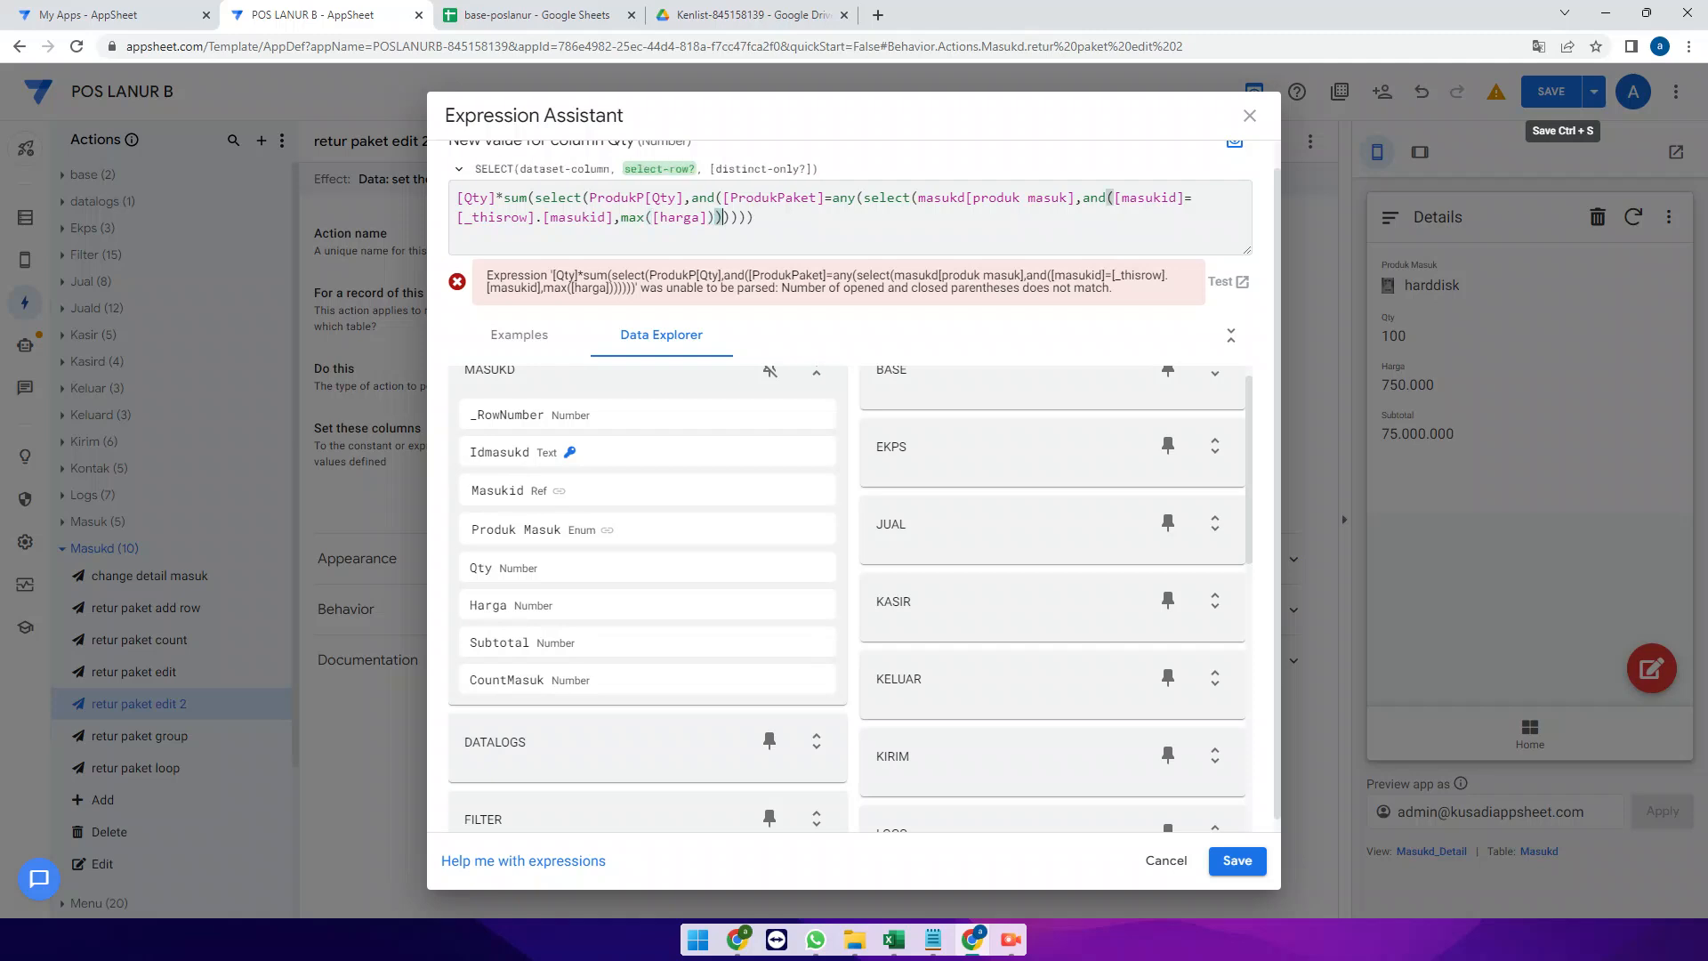
{"action": "key", "text": "Right"}
{"action": "key", "text": "Right"}
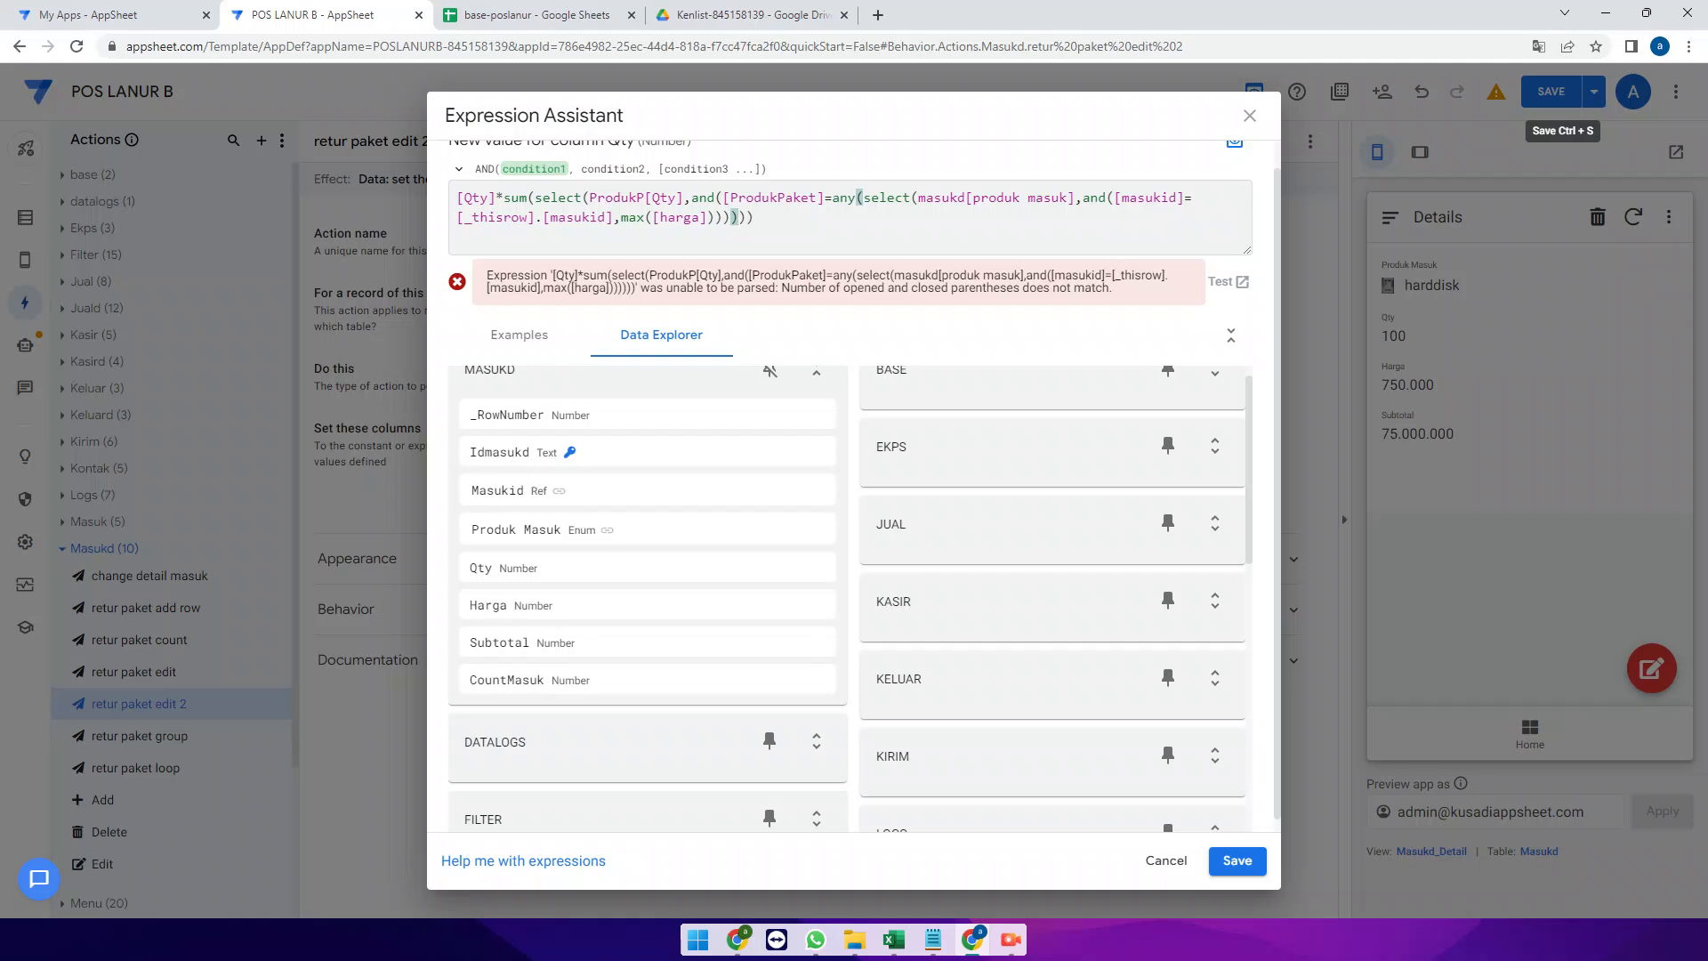
{"action": "type", "text": ","}
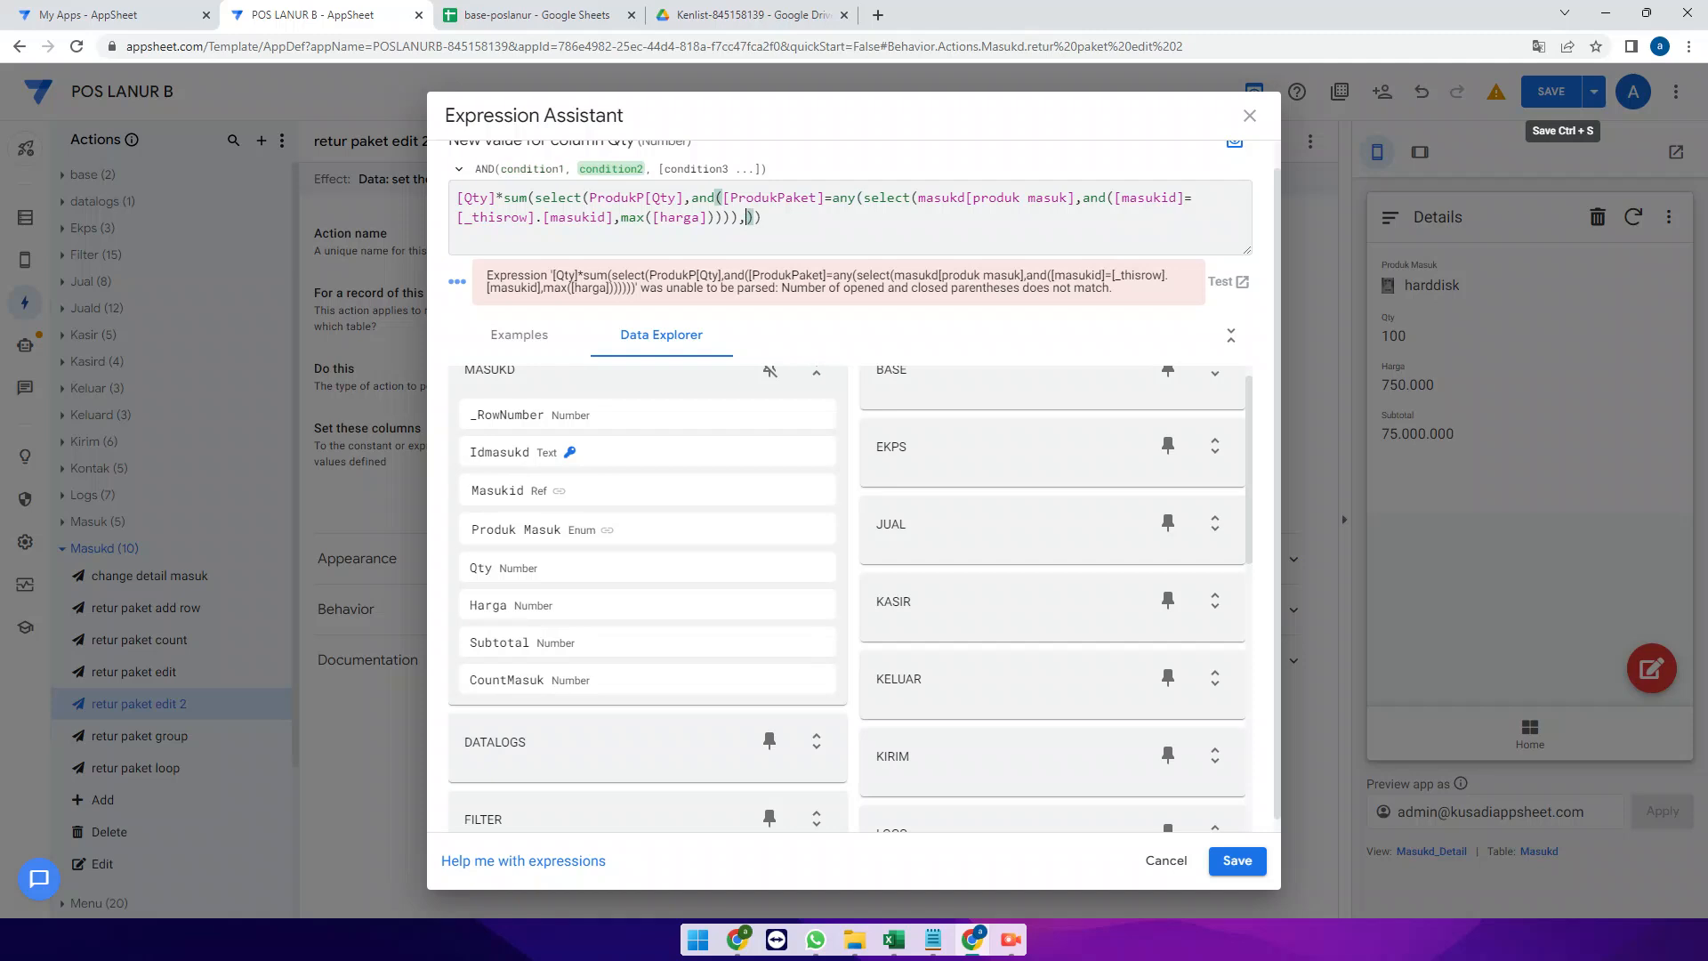
{"action": "type", "text": "[produk masuk"}
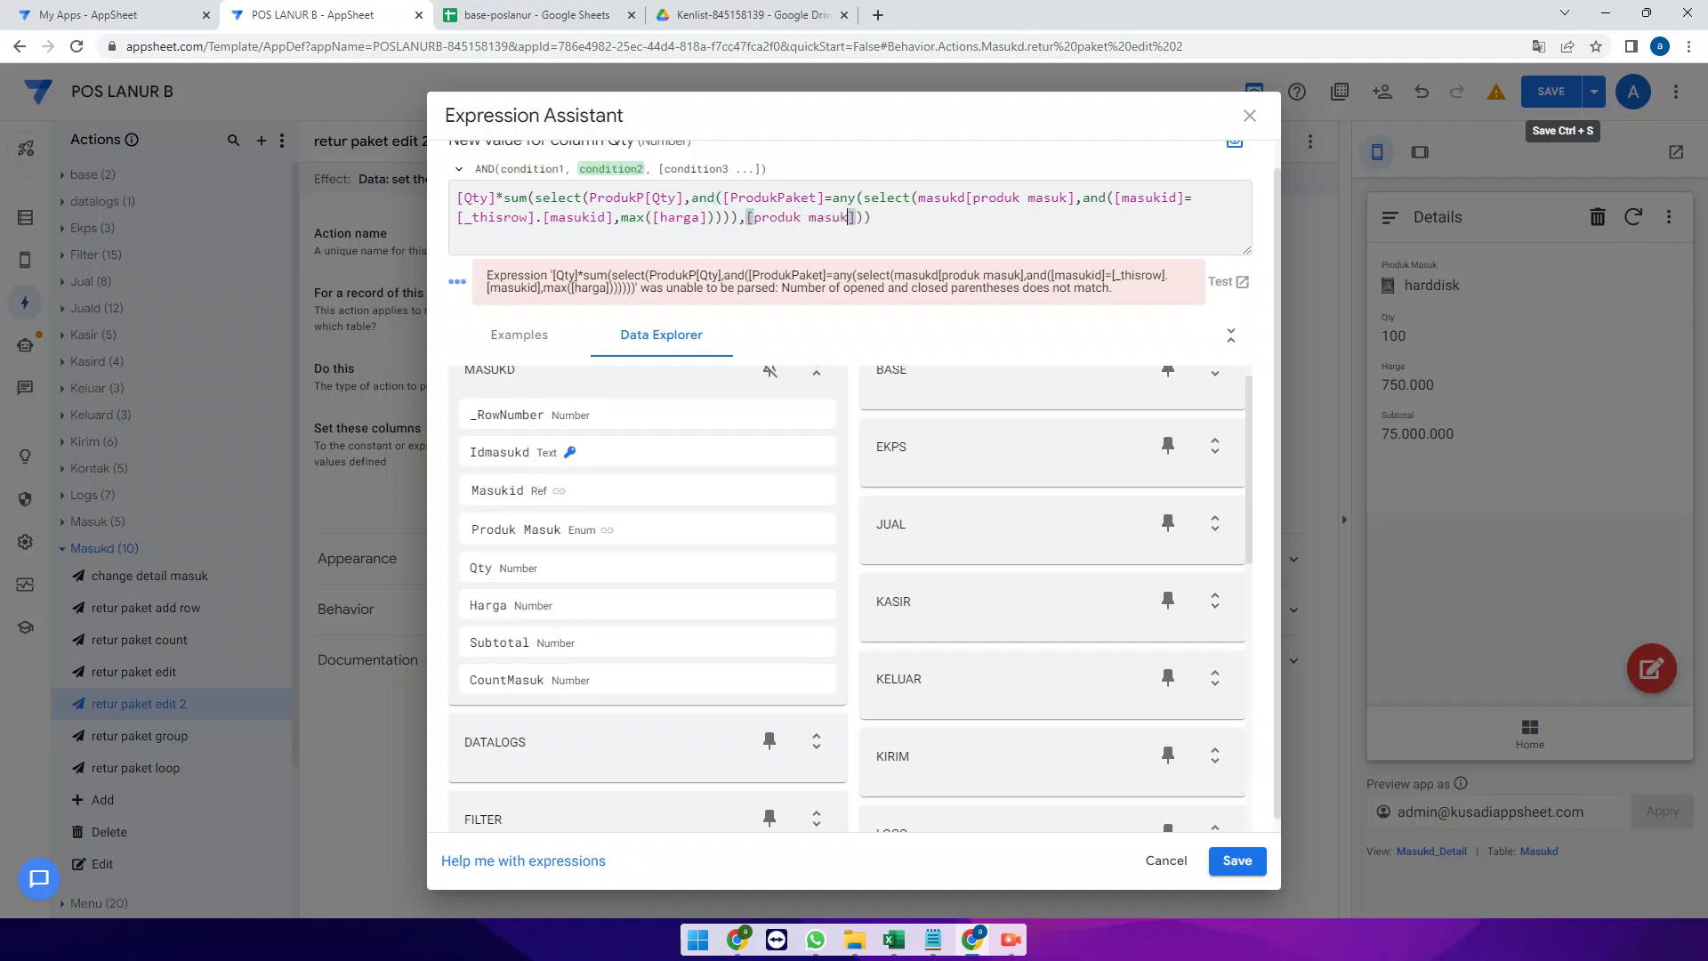
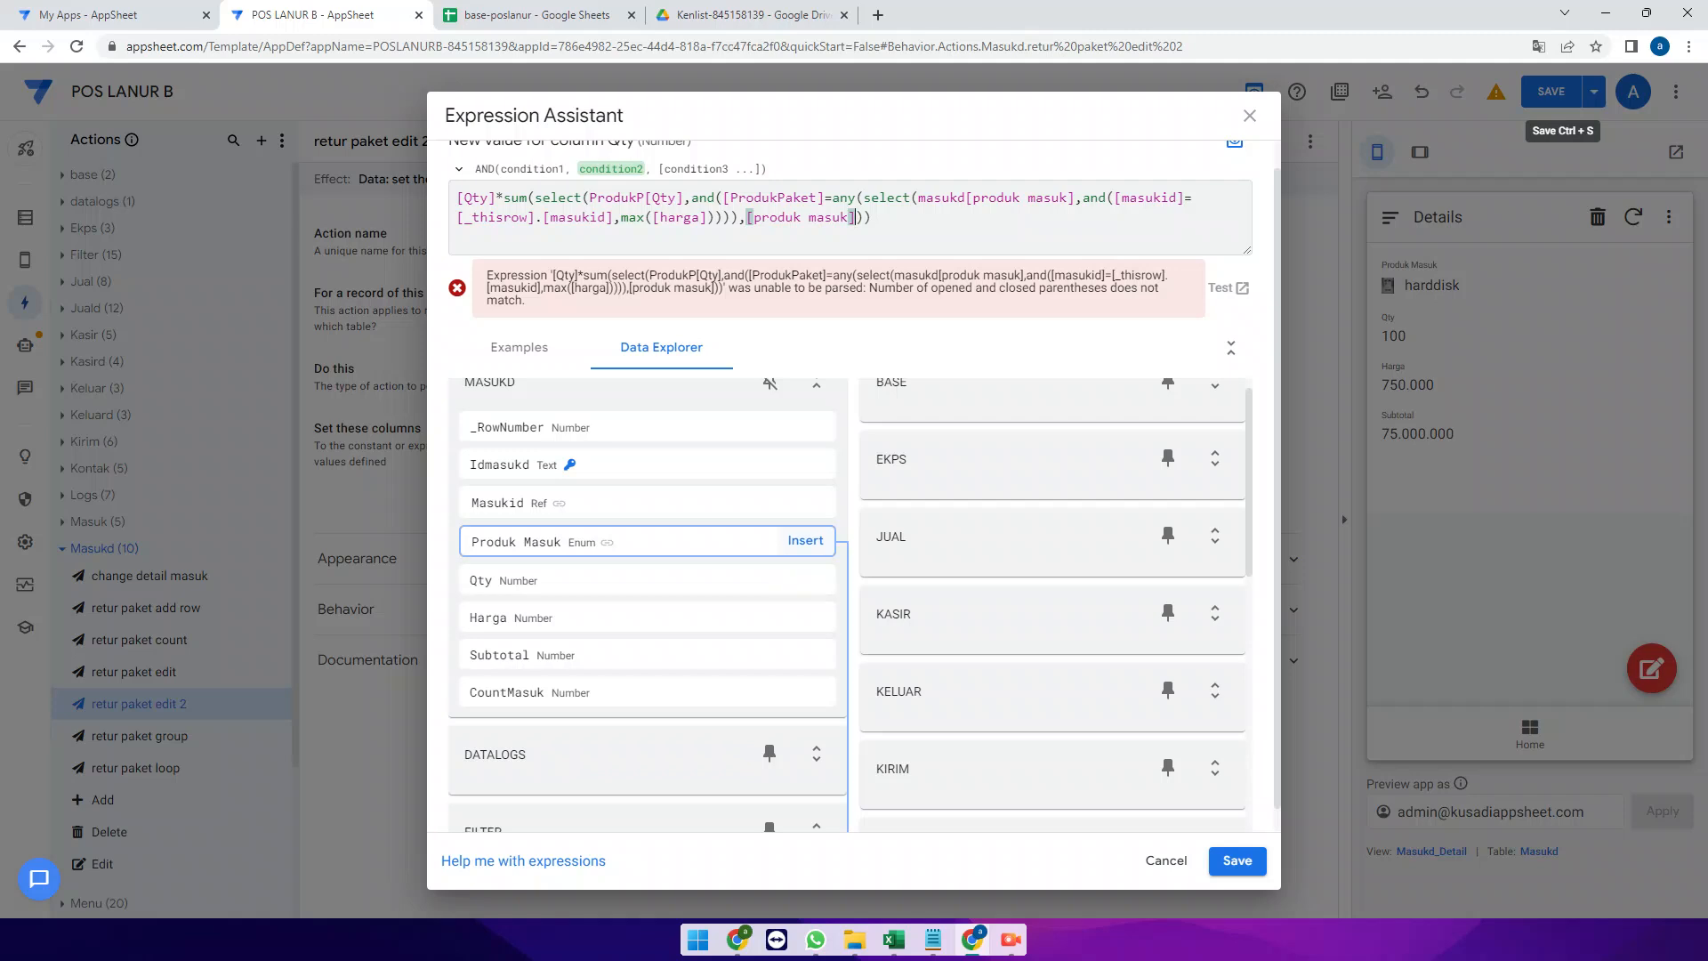
Switch to the base-poslanur spreadsheet, examine the quantity of the yellow package row in Juald, and return to AppSheet
{"action": "left_click", "coordinate": [537, 16]}
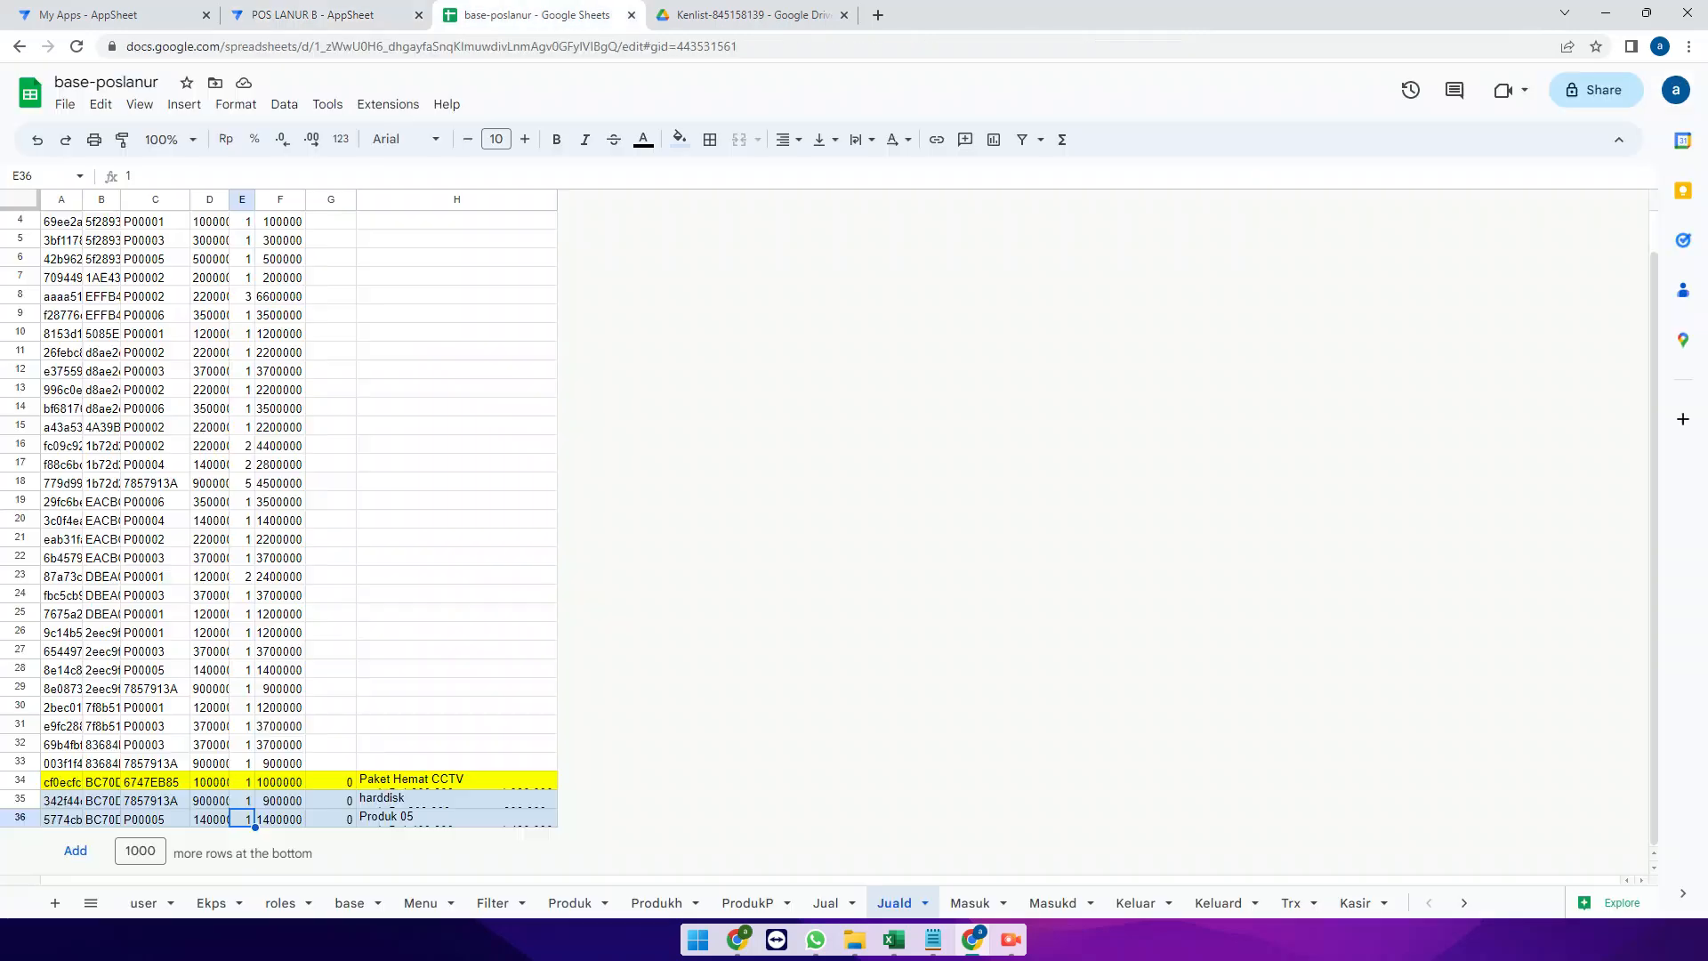
{"action": "left_click", "coordinate": [242, 781]}
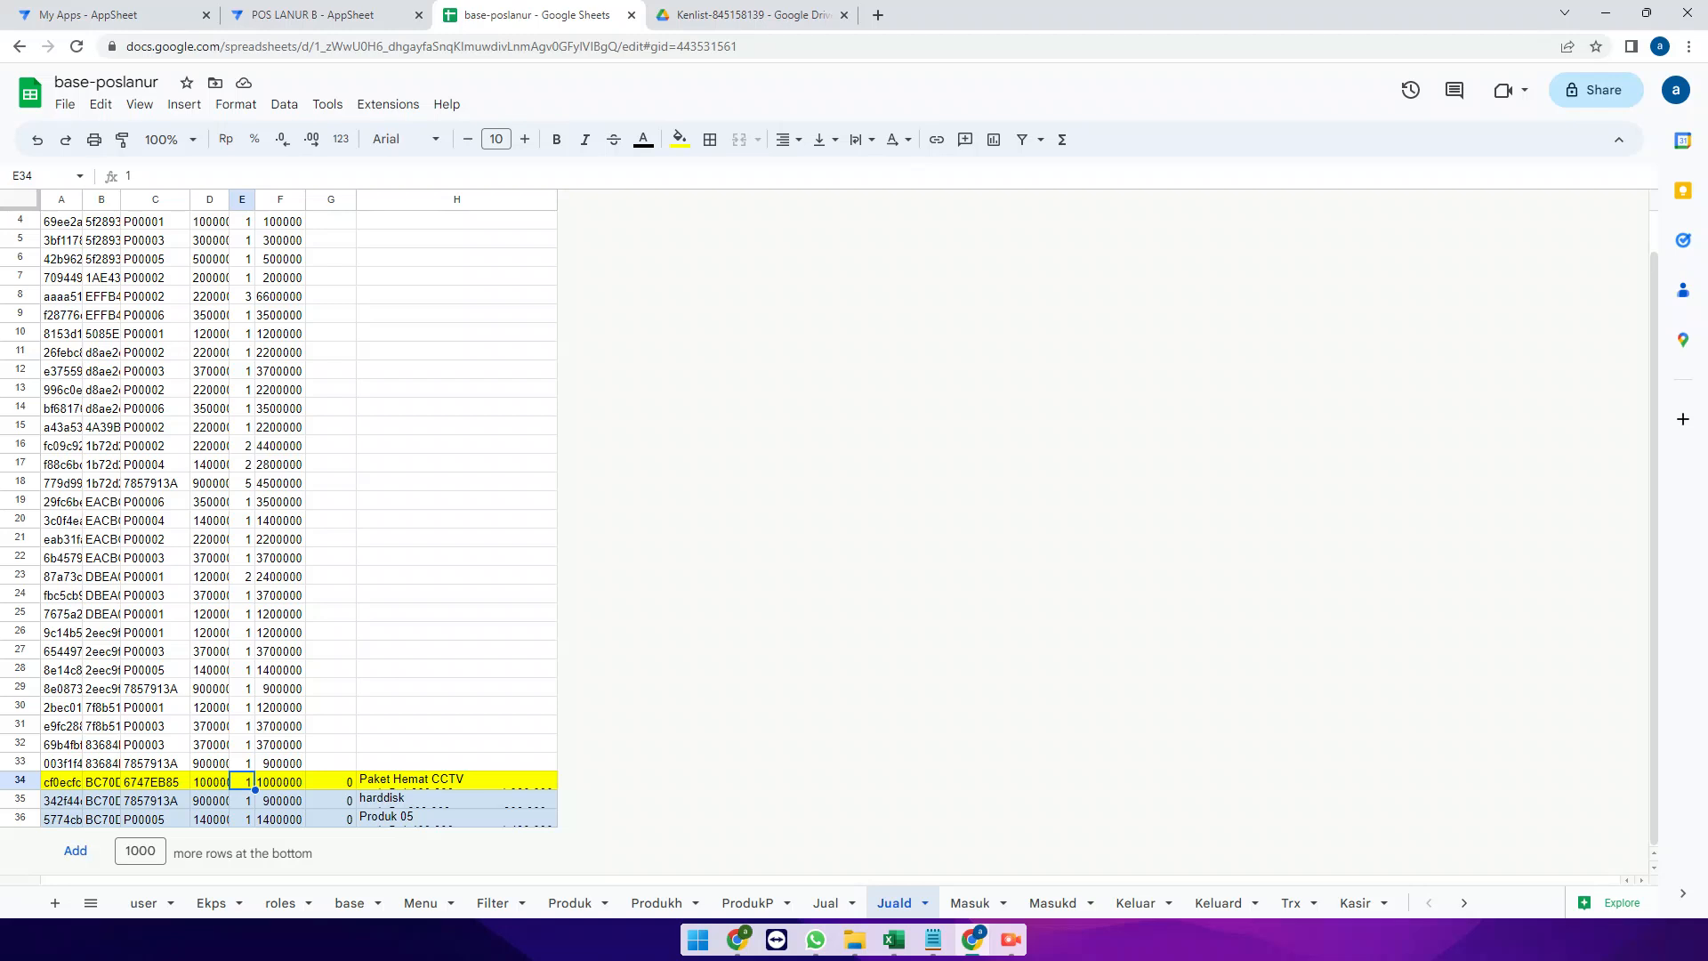
{"action": "left_click", "coordinate": [373, 15]}
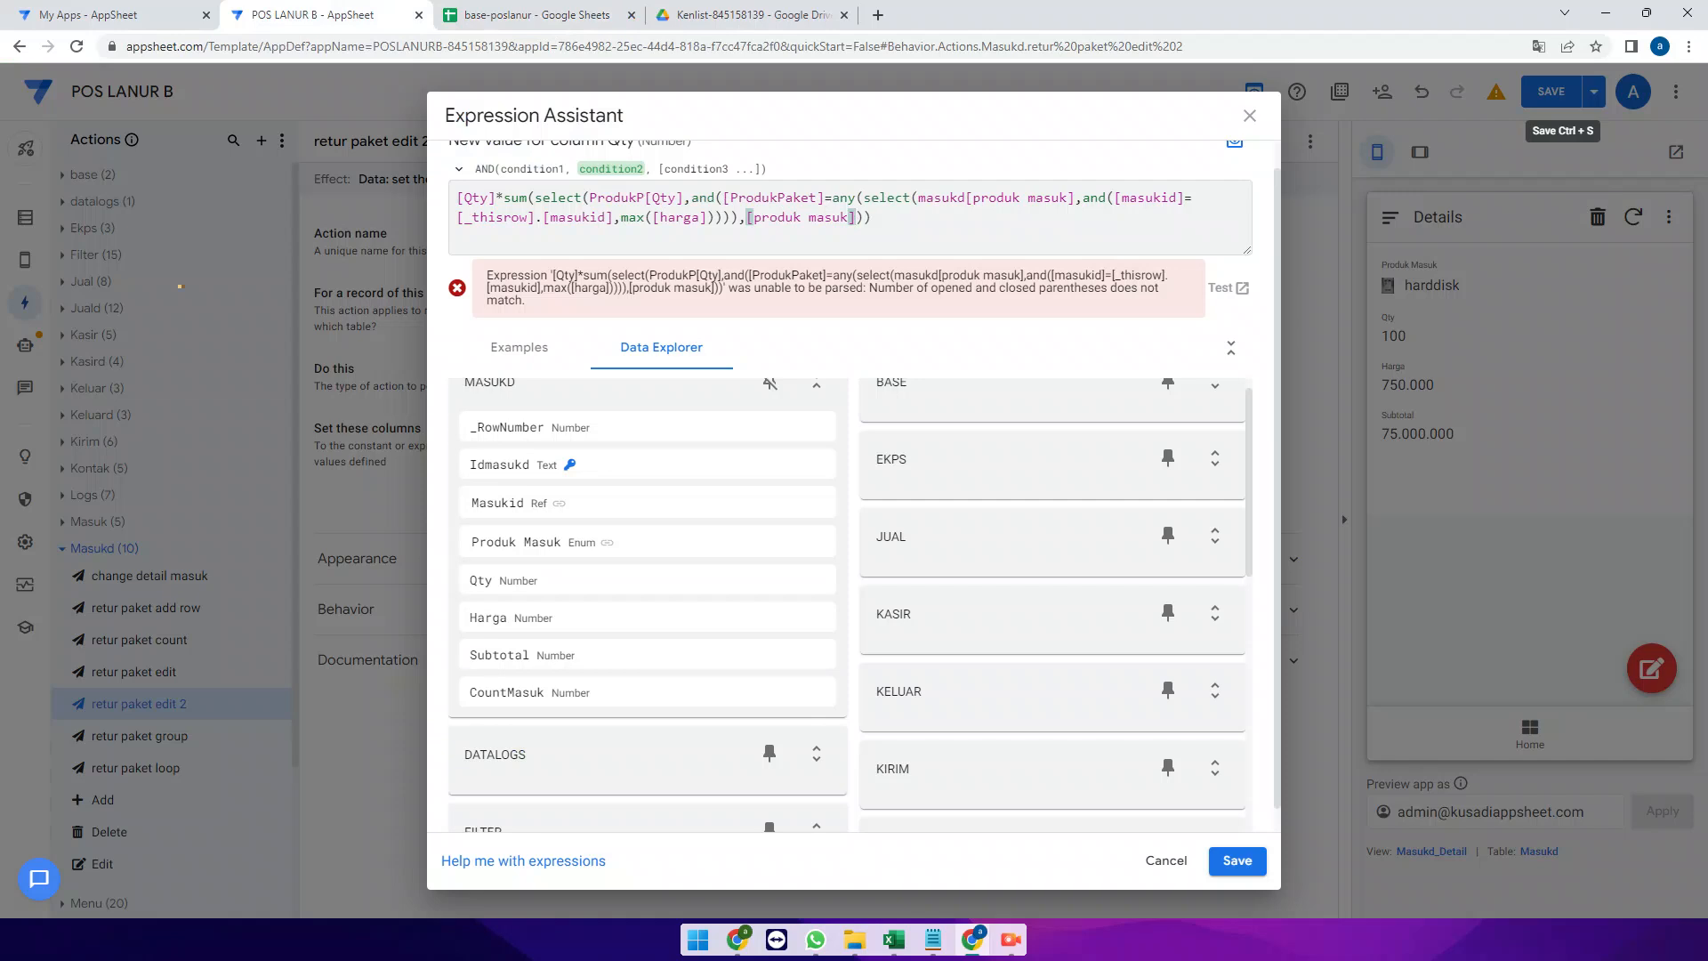
Remove the leading [Qty]* from the expression and complete the outer AND's last condition as [produk masuk]=[produk paket]
{"action": "left_click_drag", "start_coordinate": [503, 198], "coordinate": [457, 199]}
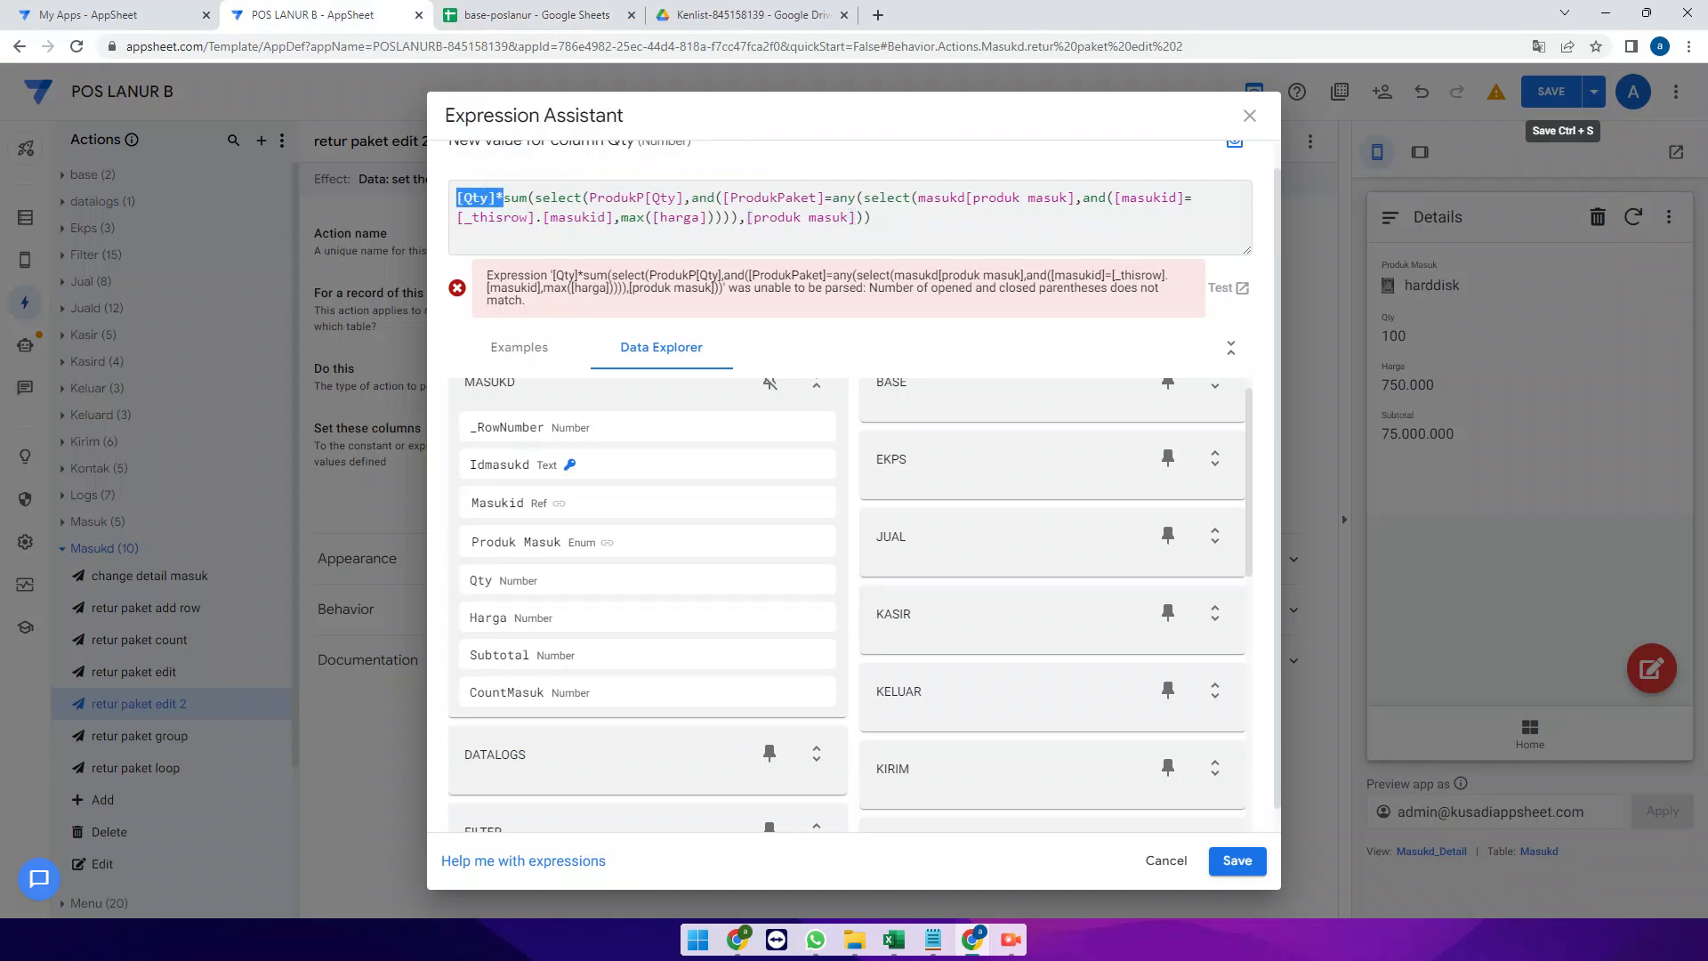
{"action": "key", "text": "BackSpace"}
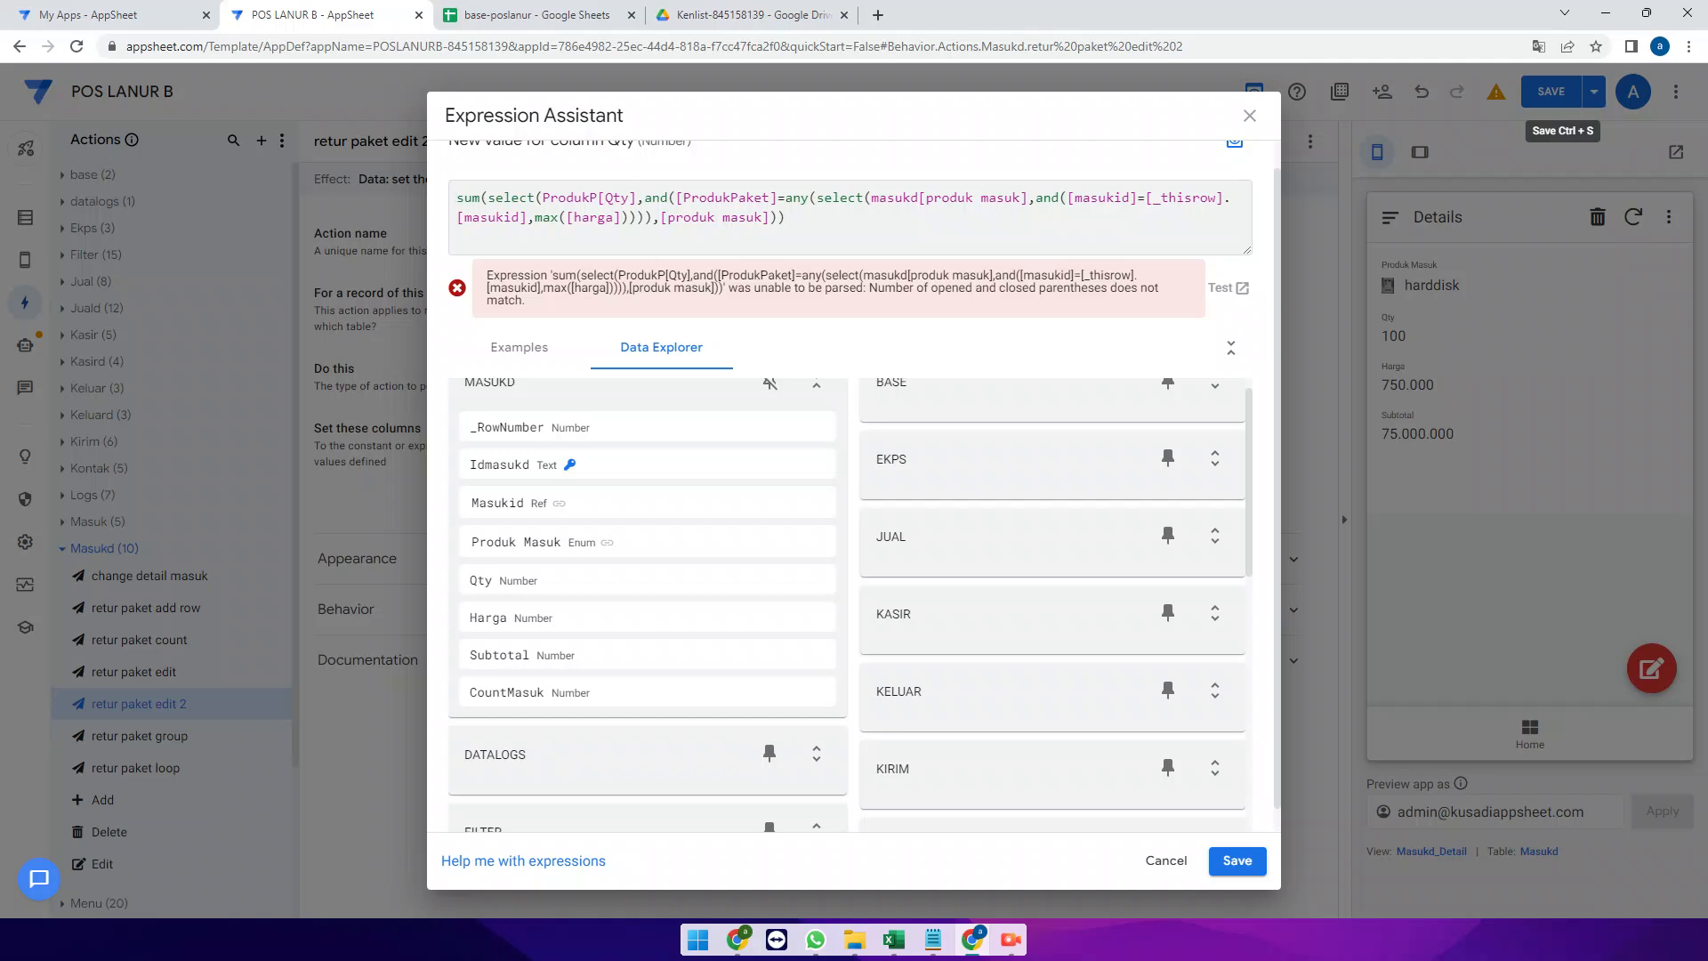
{"action": "left_click", "coordinate": [769, 218]}
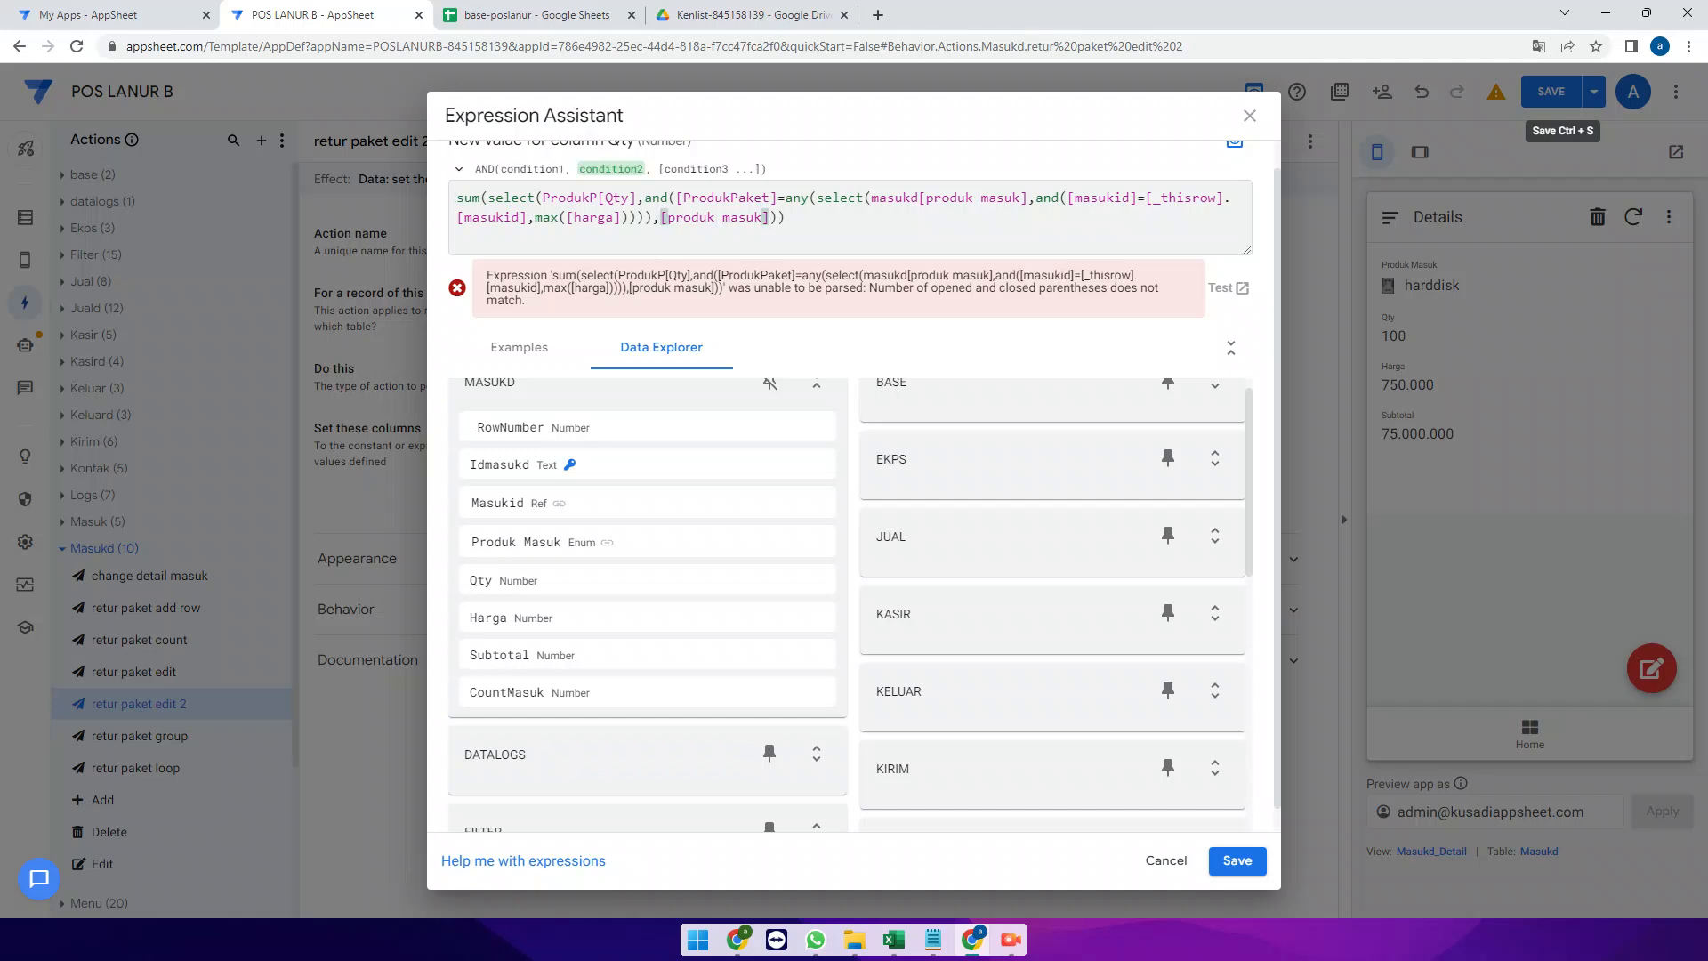
{"action": "type", "text": "=[produk paket"}
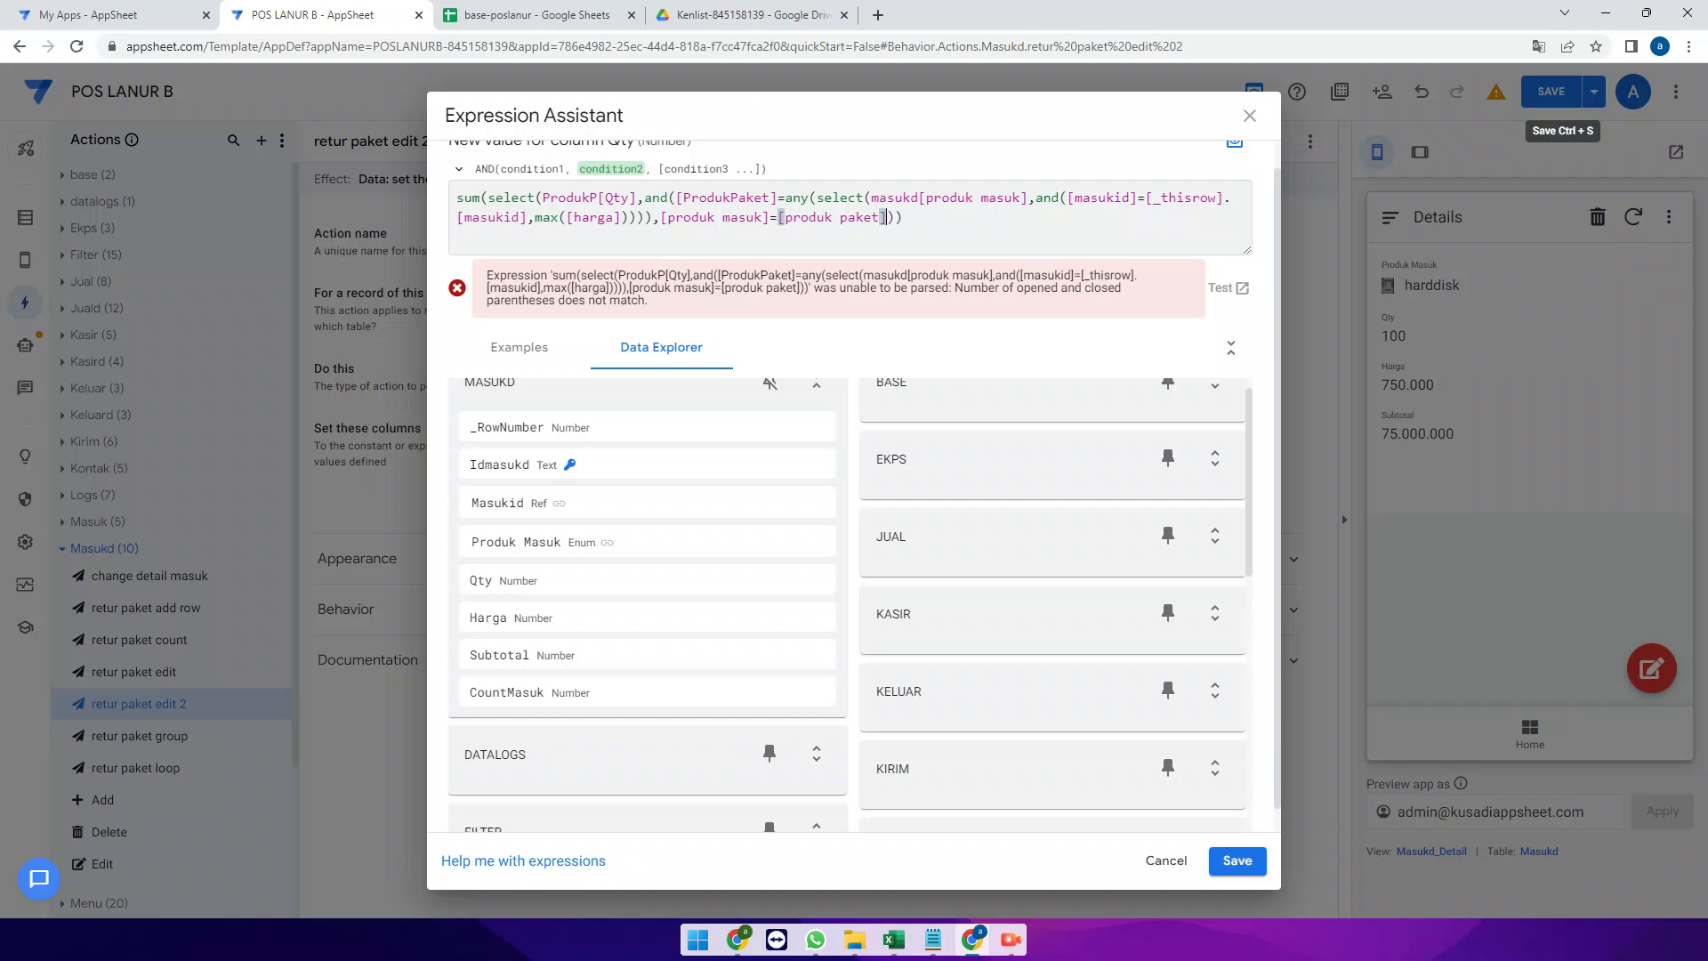
Copy the any(select(masukd[produk masuk],...)) part of the expression onto a separate line below the SUM
{"action": "left_click", "coordinate": [903, 218]}
{"action": "key", "text": "Return"}
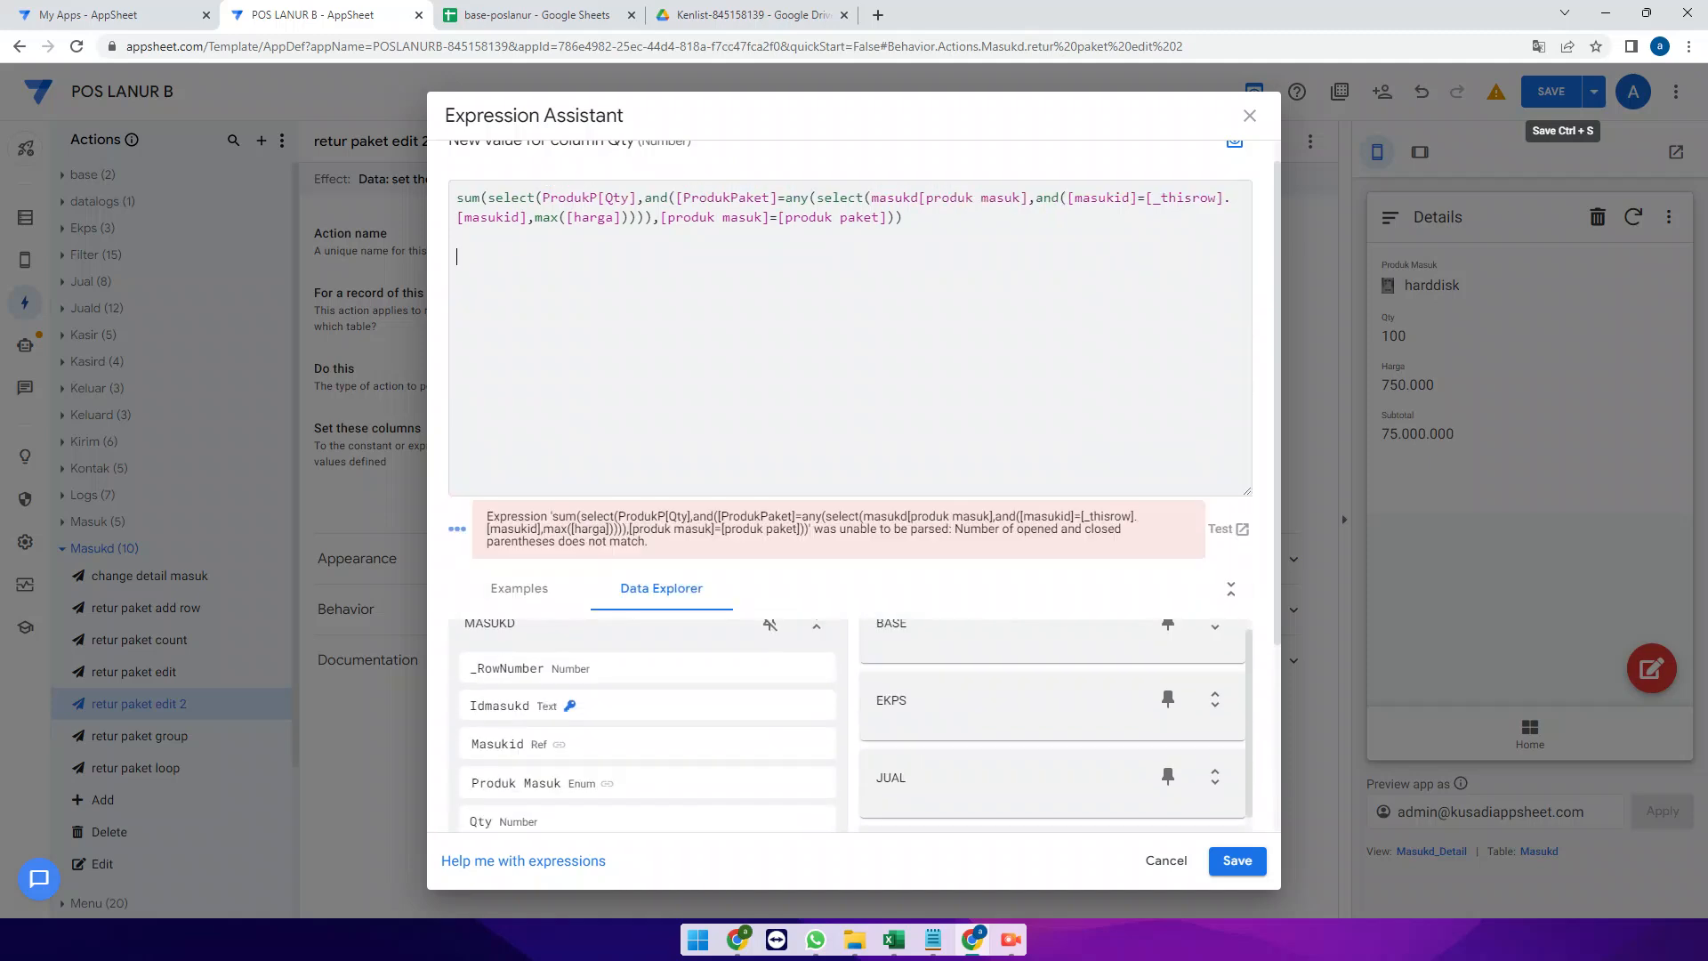
{"action": "left_click_drag", "start_coordinate": [784, 198], "coordinate": [644, 217]}
{"action": "key", "text": "ctrl+c"}
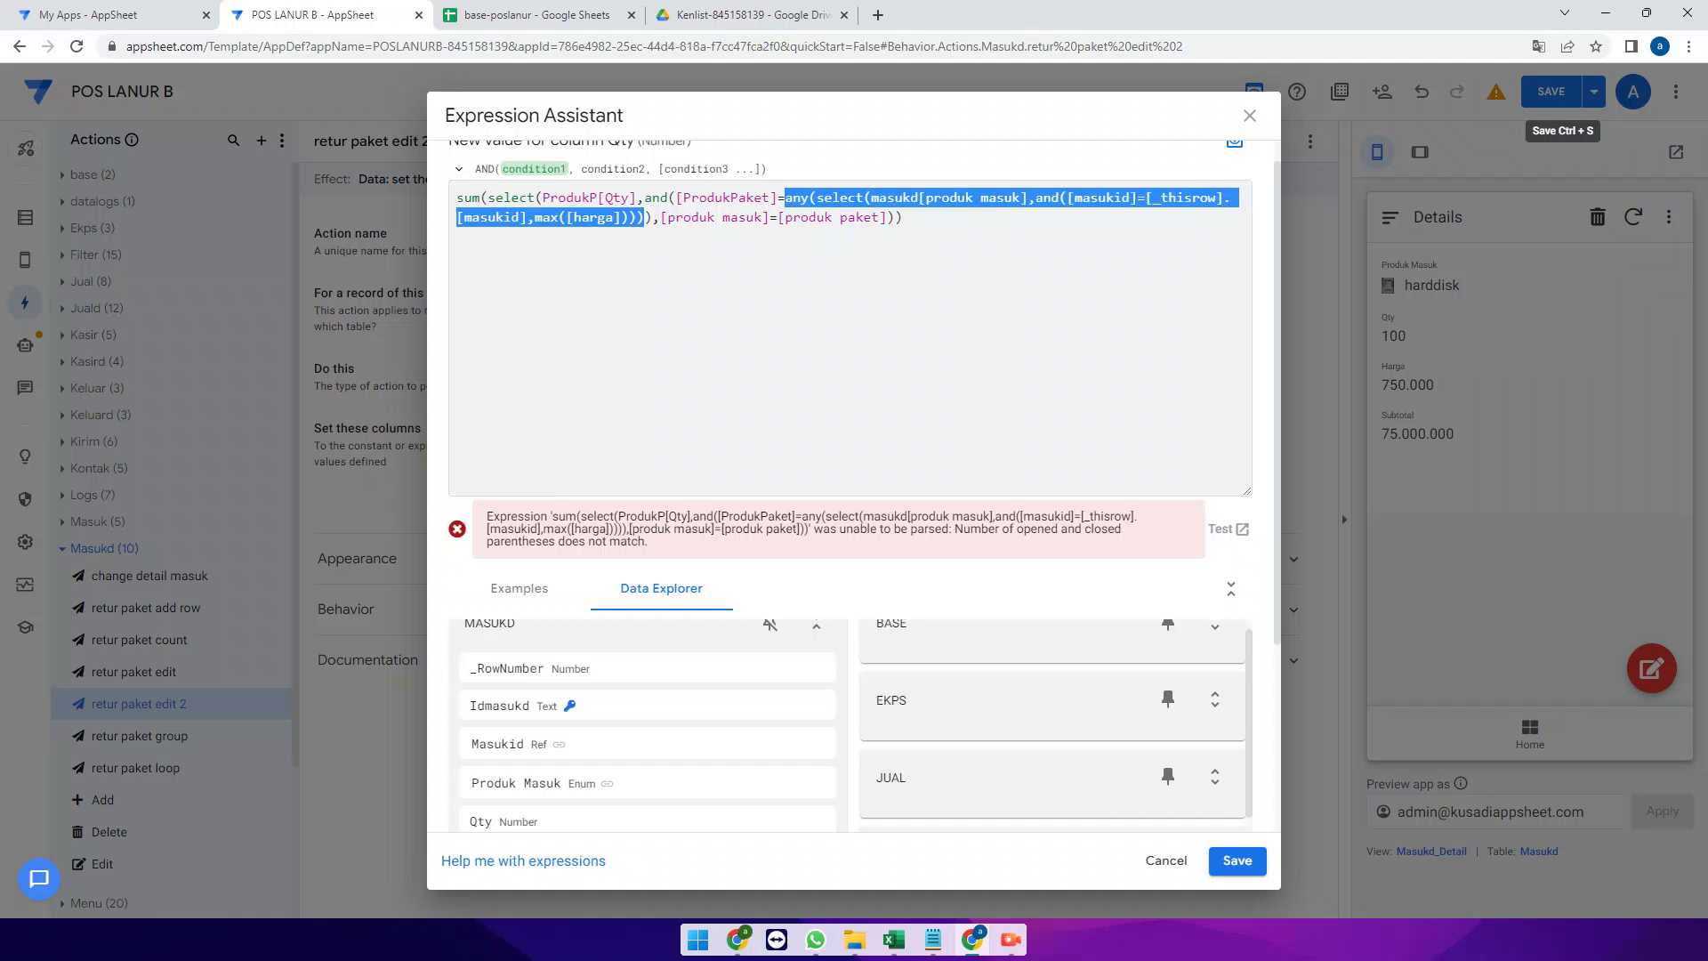
{"action": "left_click", "coordinate": [457, 256]}
{"action": "key", "text": "ctrl+v"}
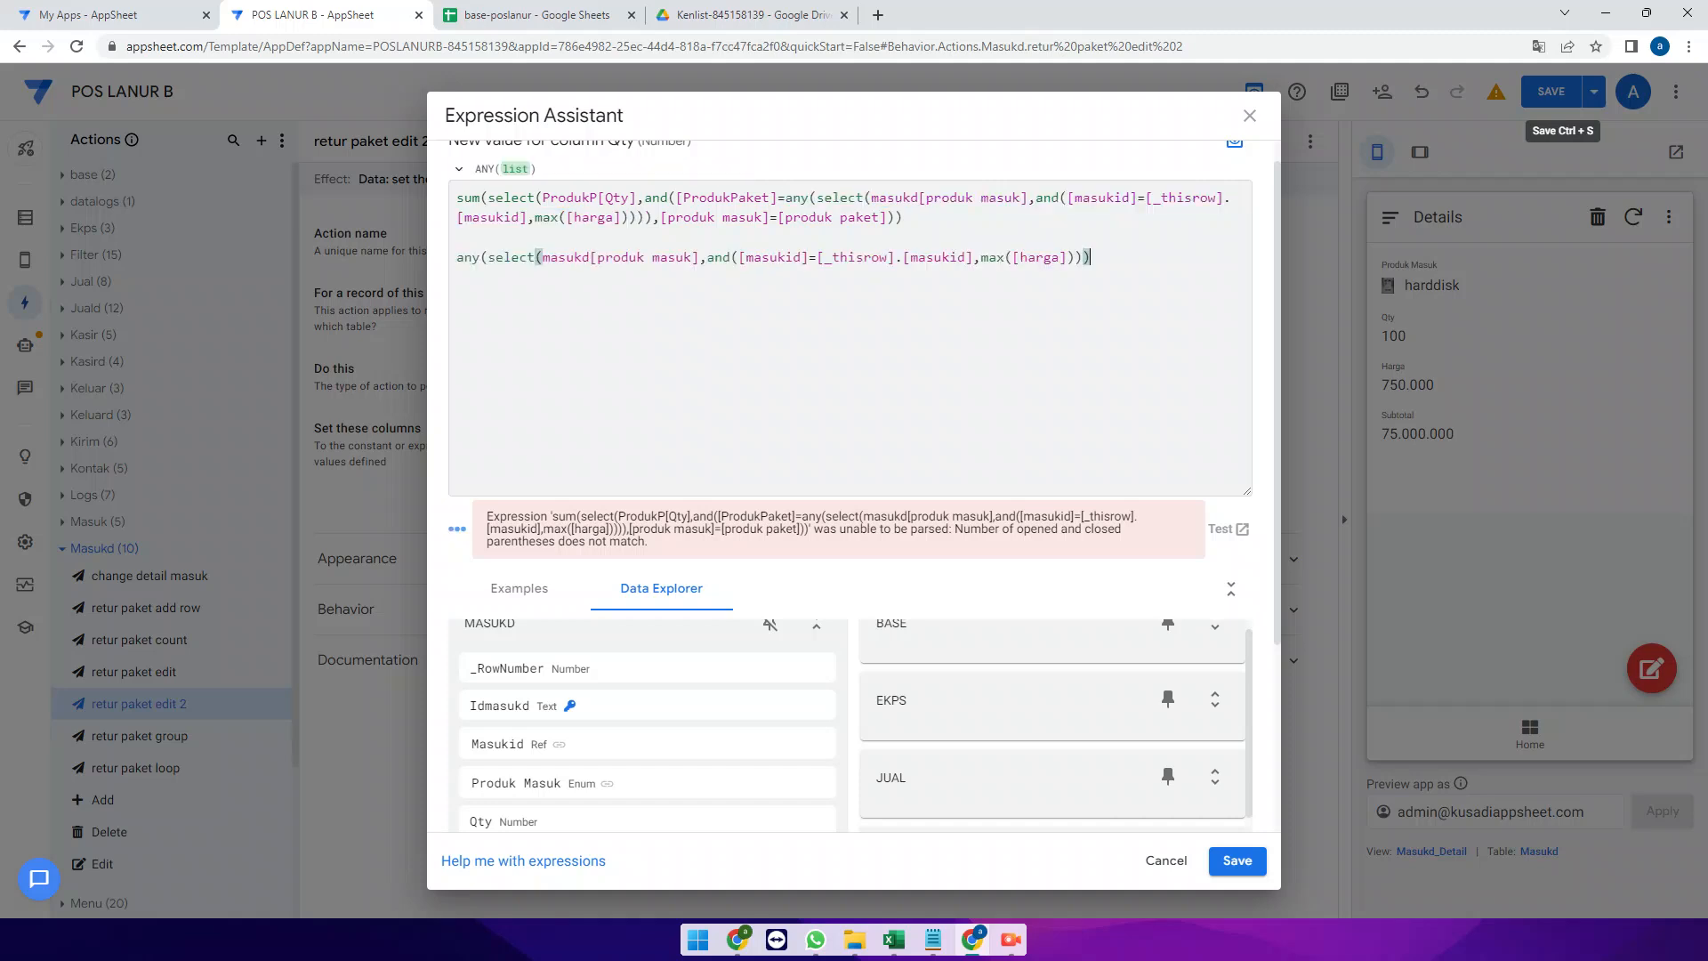
Change the column returned by the copied any(select()) from produk masuk to qty
{"action": "key", "text": "Left"}
{"action": "key", "text": "Left"}
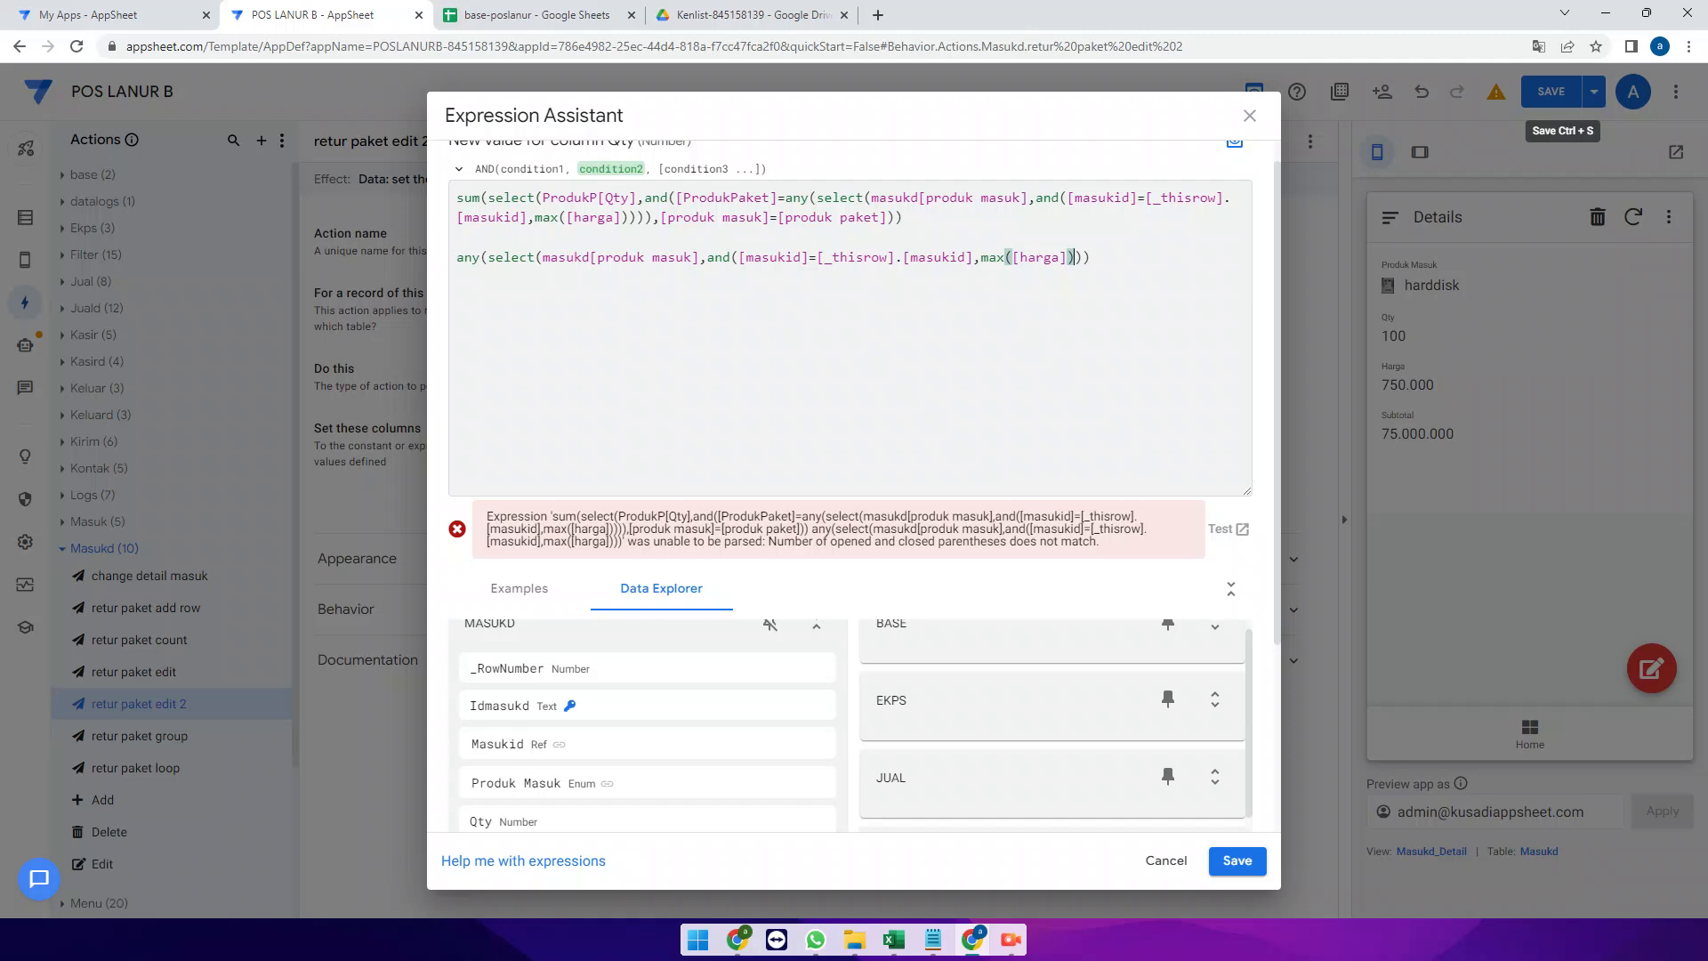
{"action": "left_click_drag", "start_coordinate": [683, 257], "coordinate": [597, 257]}
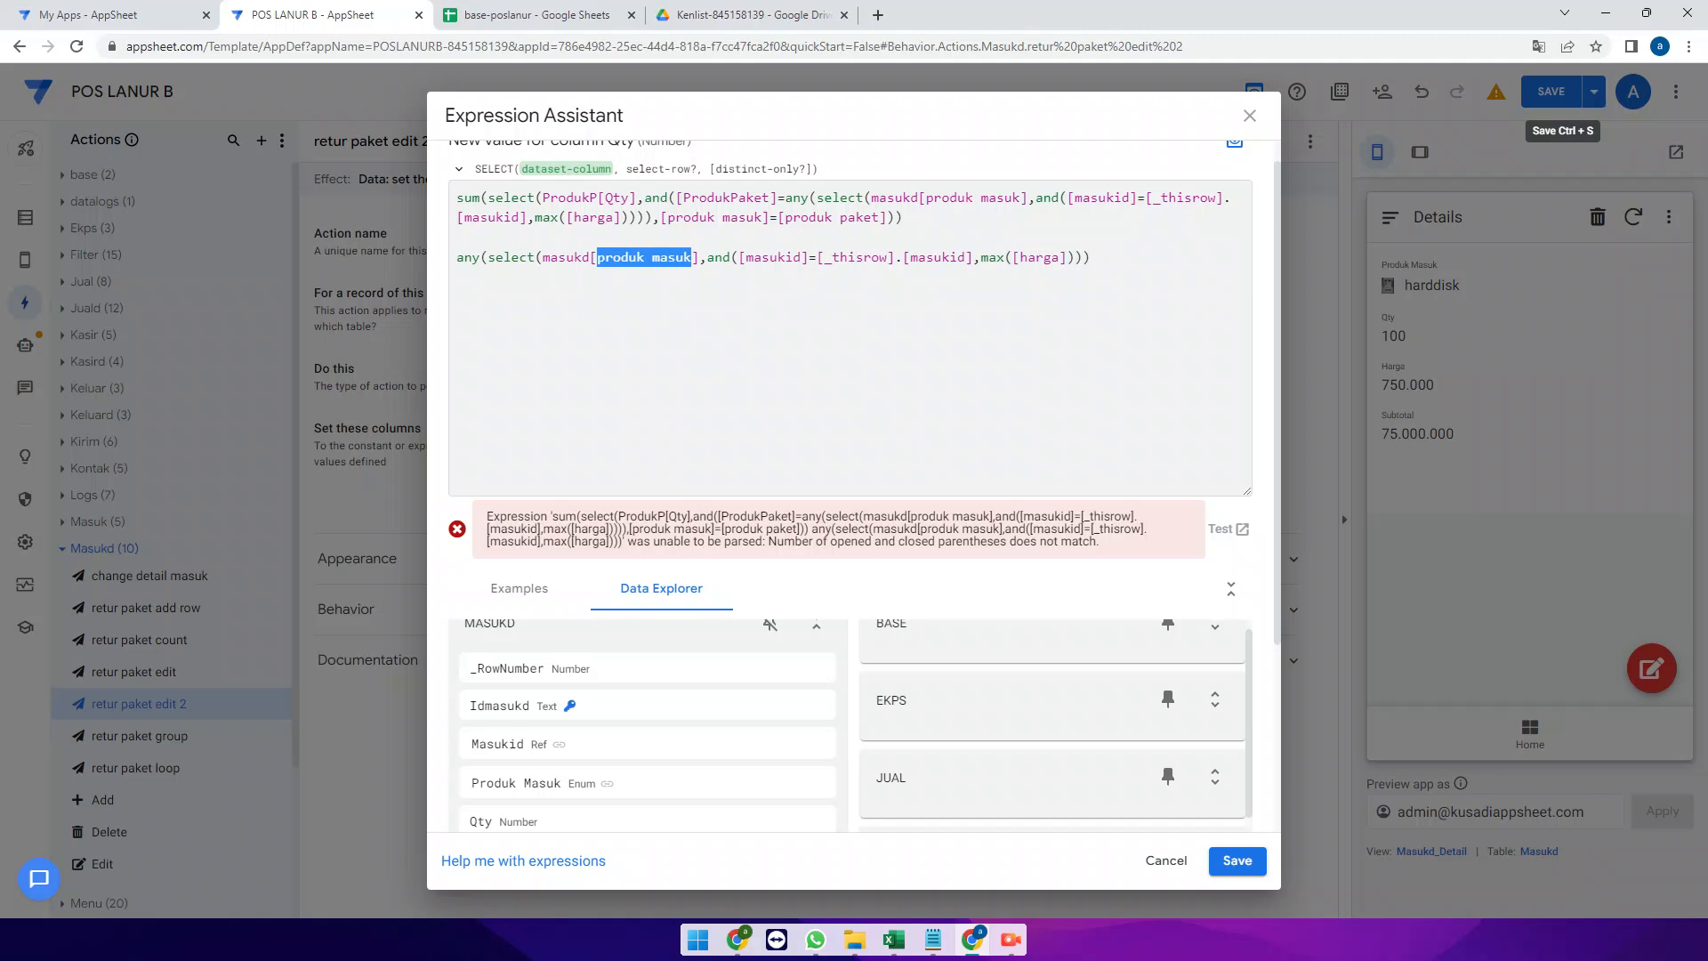
{"action": "type", "text": "qty"}
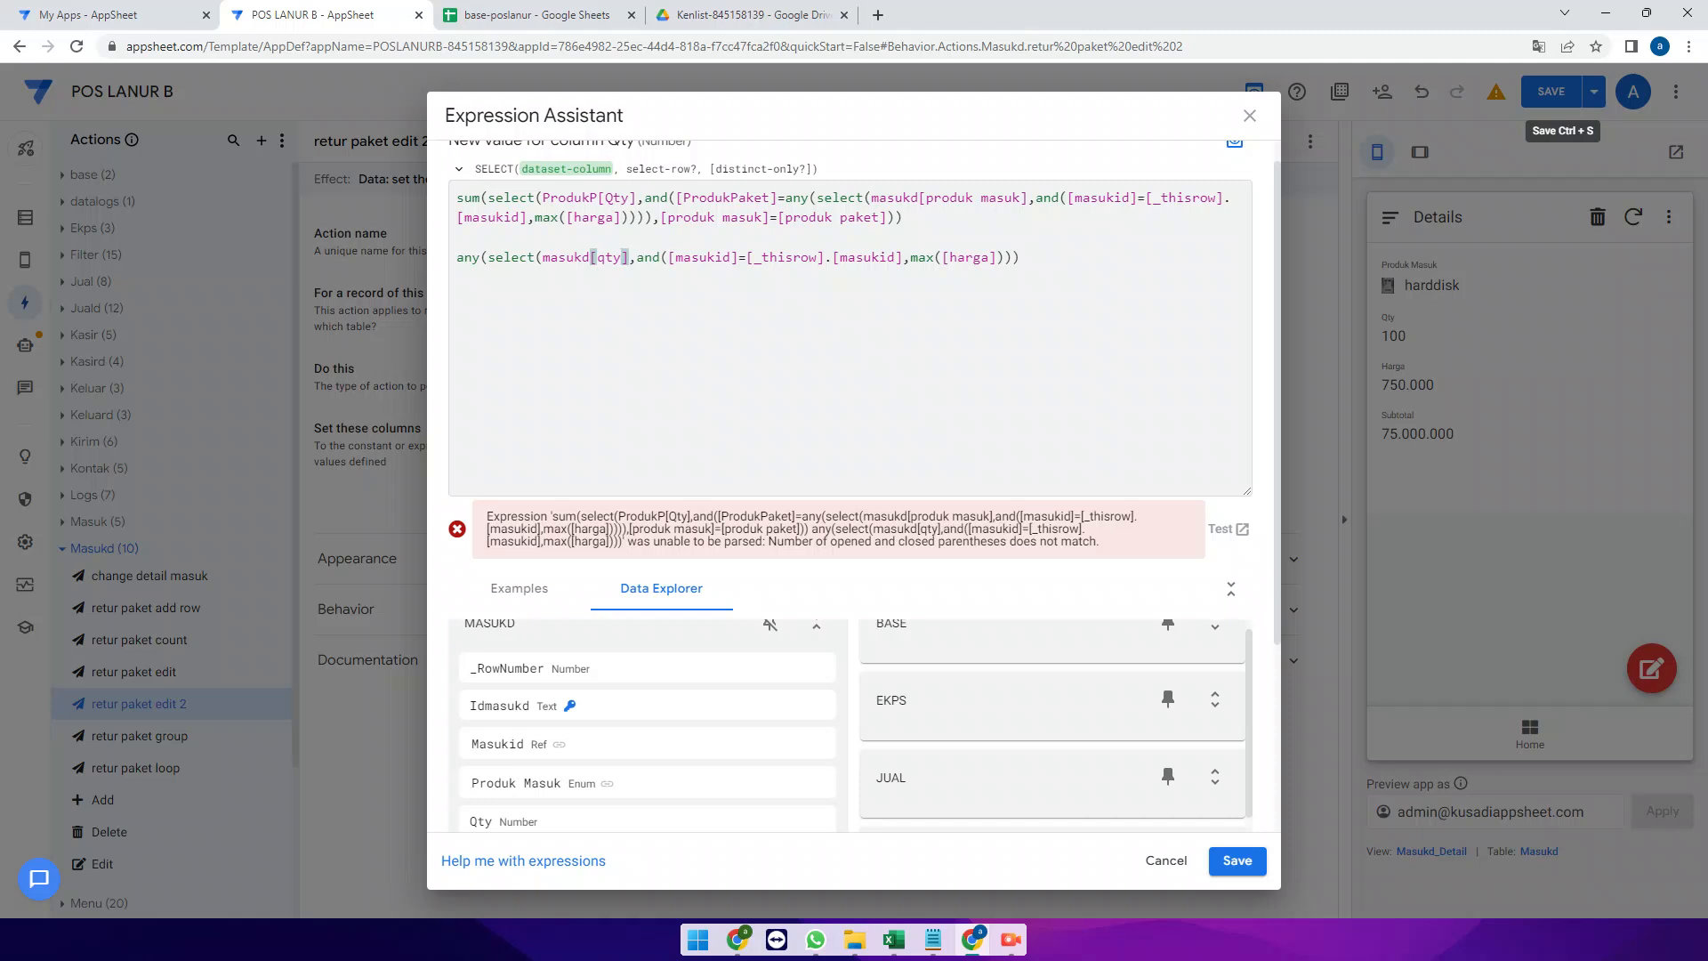
Delete the SUM expression above the any(select()) line and add the missing closing parenthesis to the remaining expression
{"action": "left_click", "coordinate": [1020, 258]}
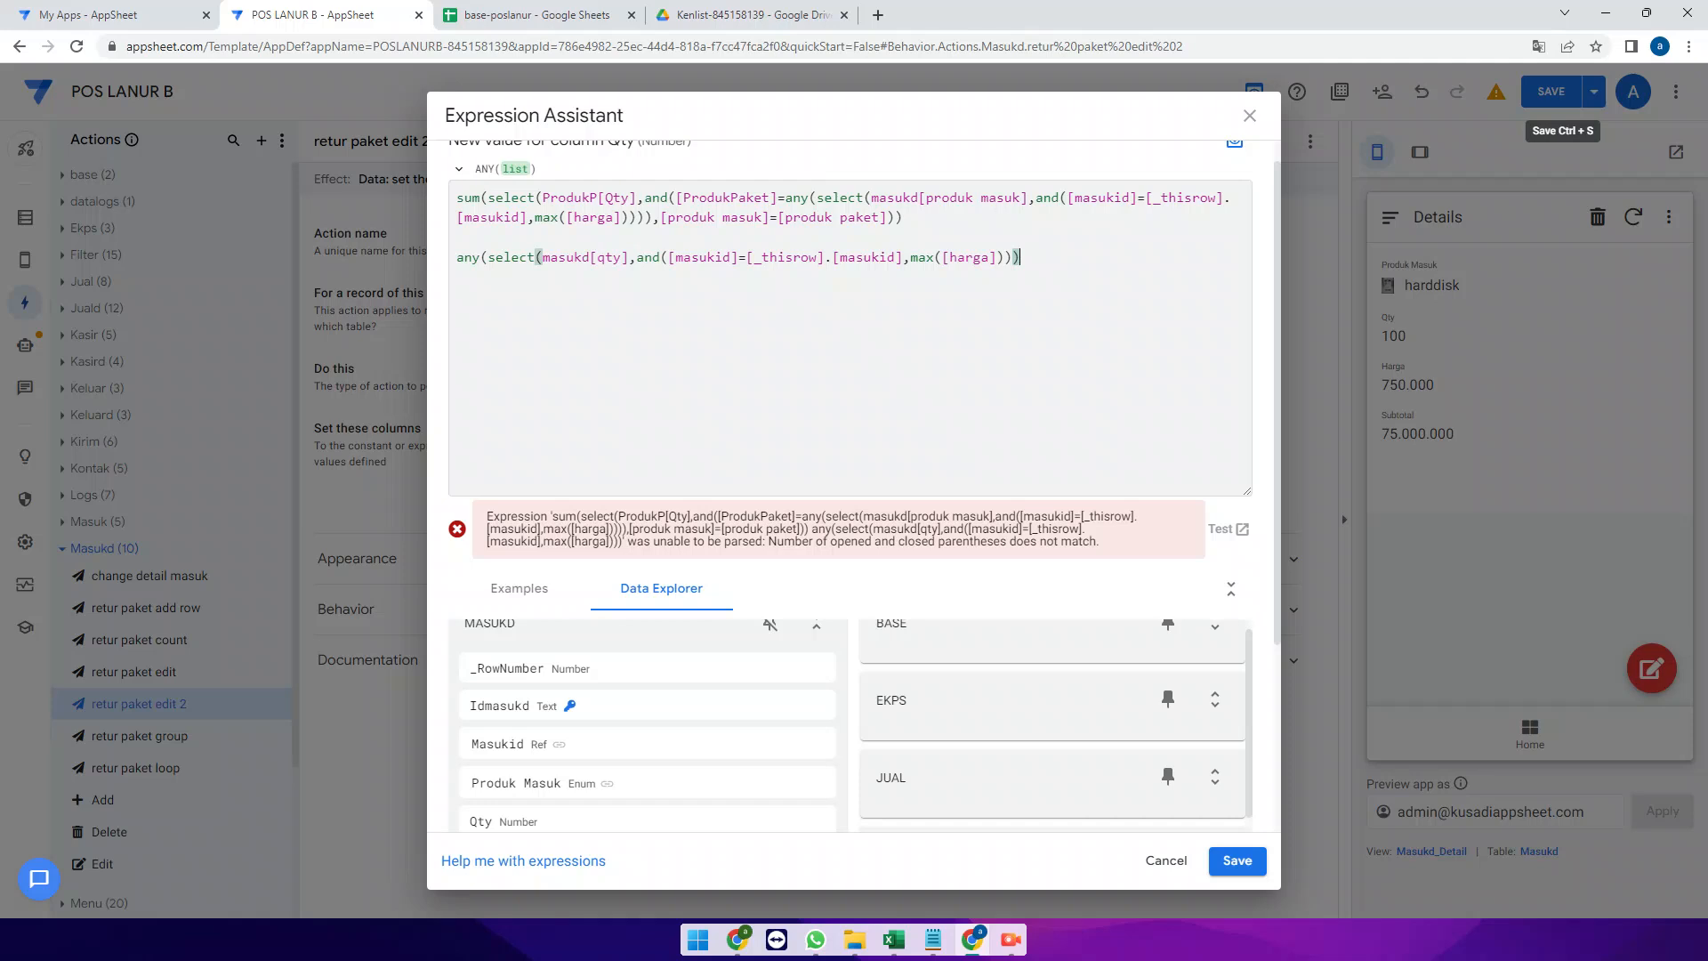
{"action": "left_click_drag", "start_coordinate": [904, 218], "coordinate": [456, 197]}
{"action": "key", "text": "BackSpace"}
{"action": "key", "text": "Delete"}
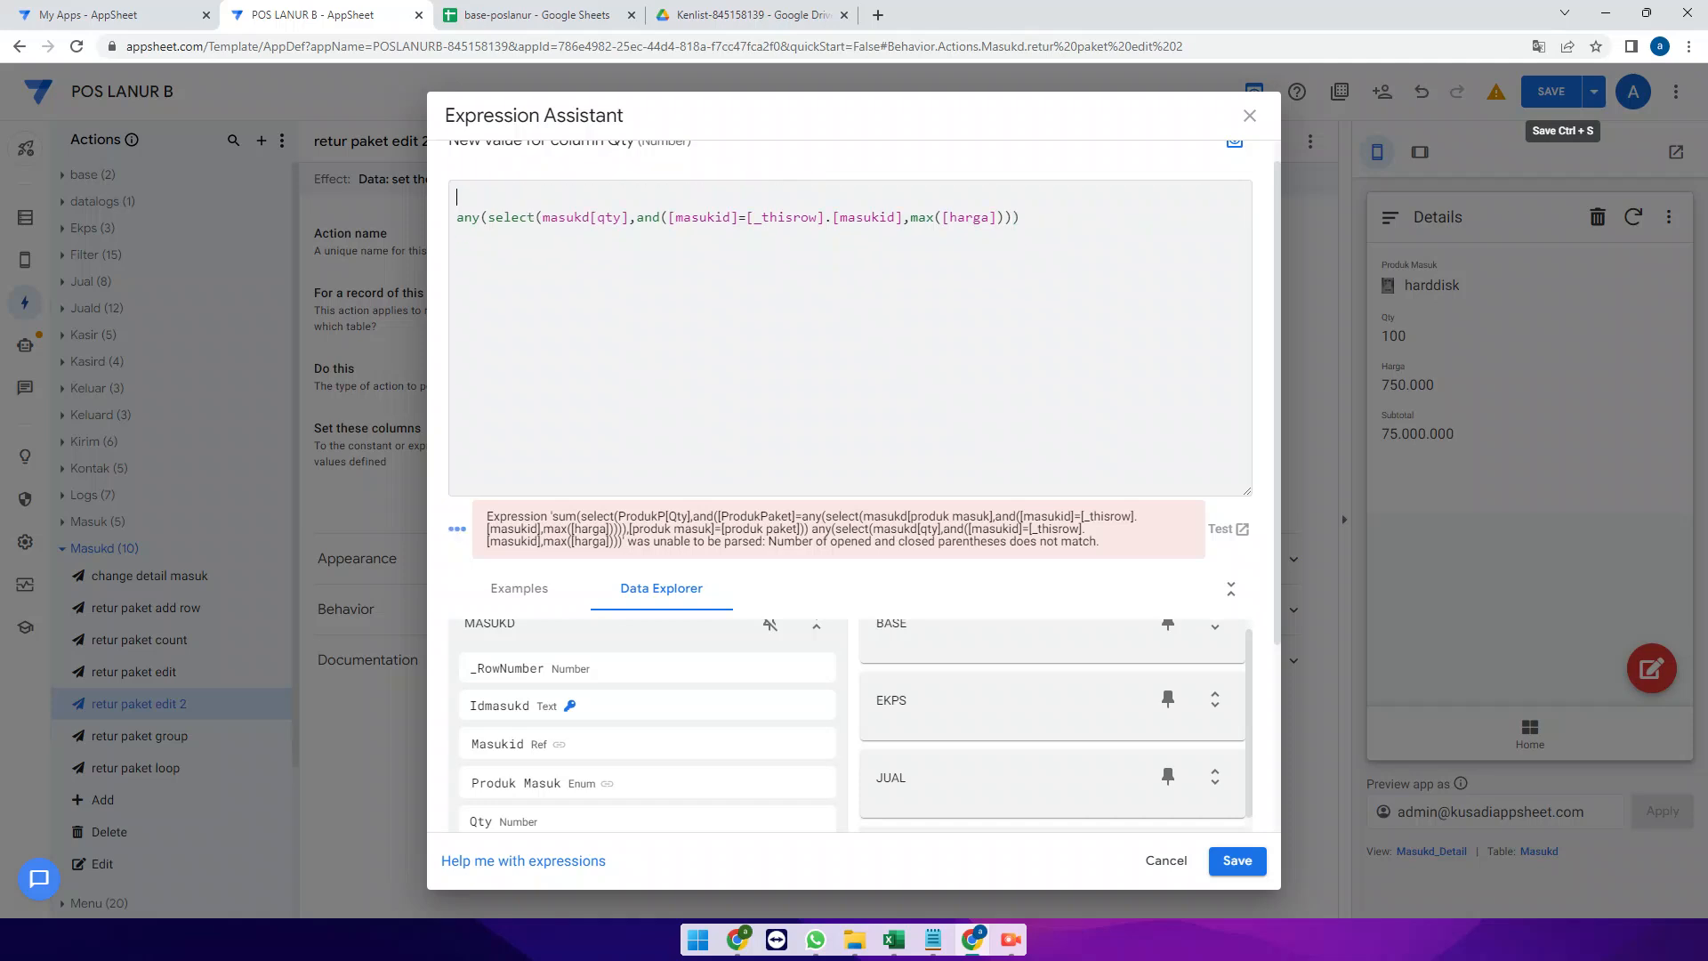
{"action": "key", "text": "Delete"}
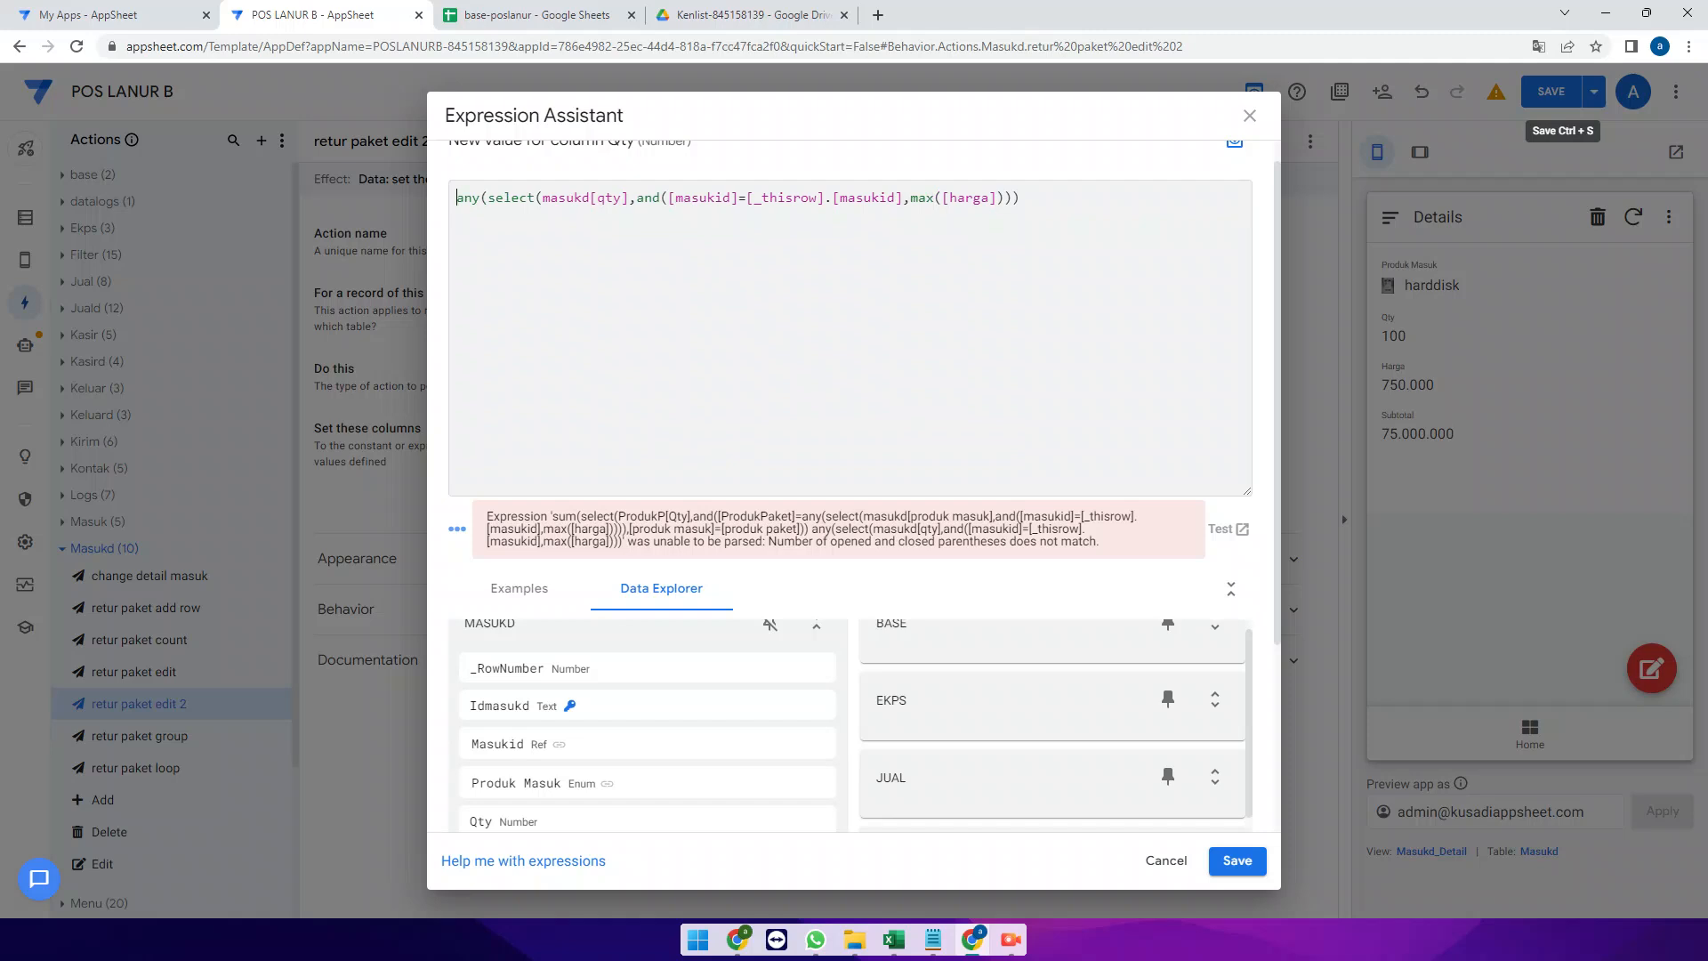
{"action": "key", "text": "End"}
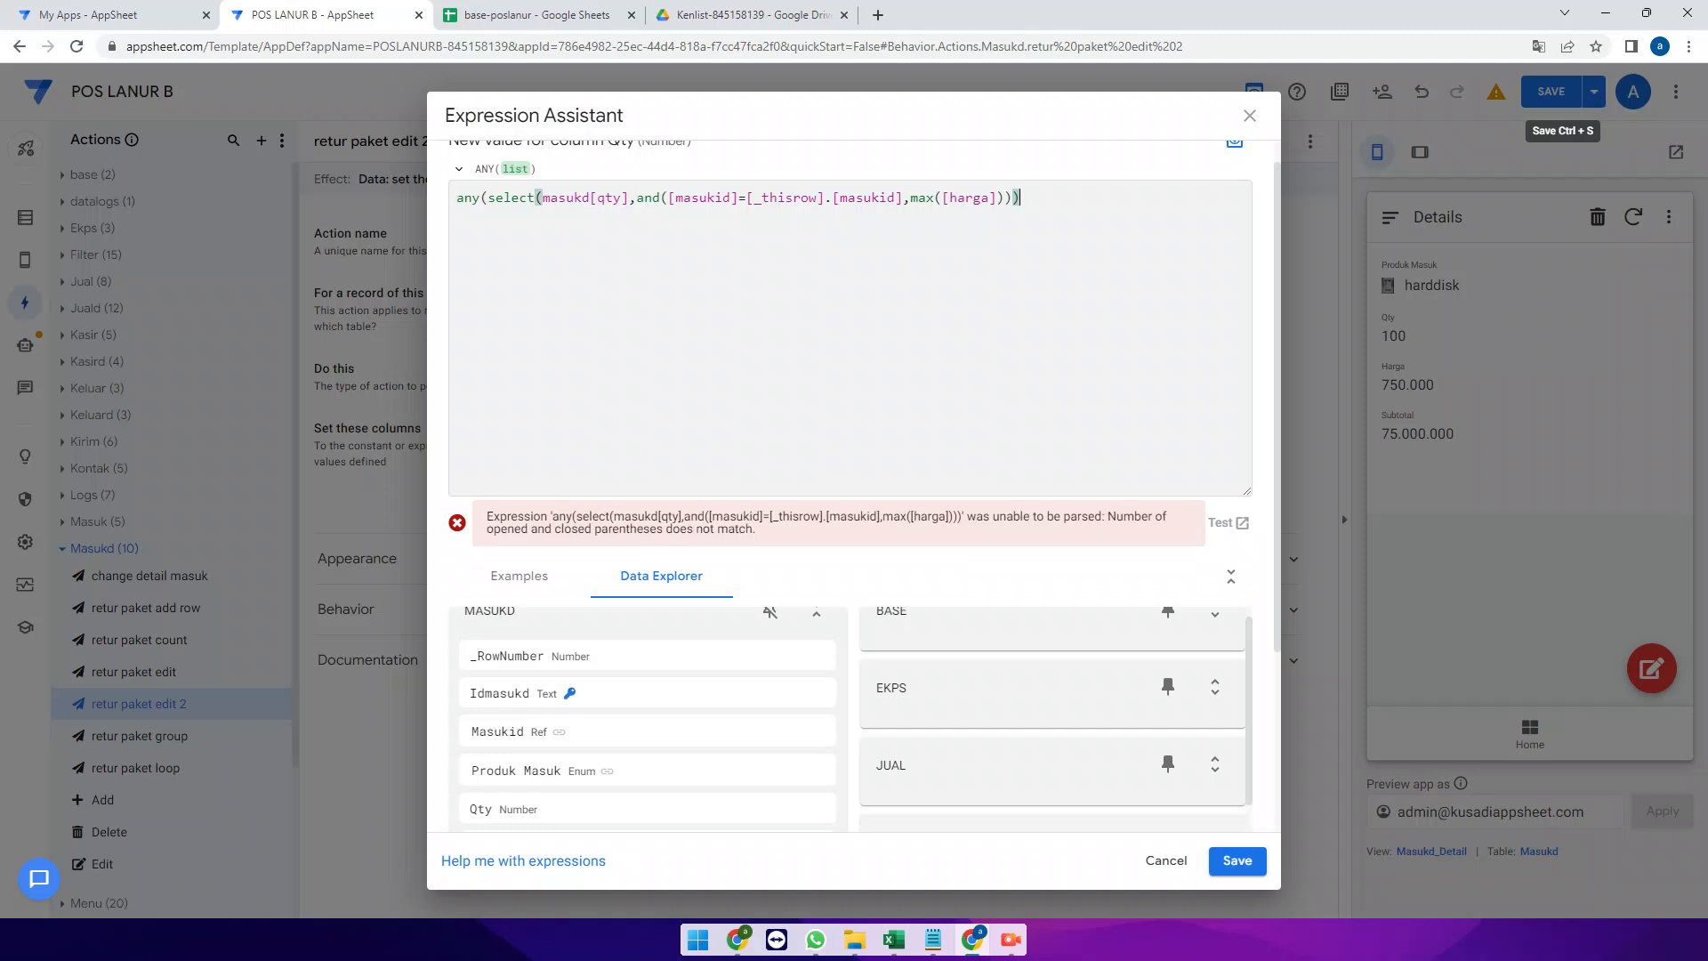
{"action": "type", "text": ")"}
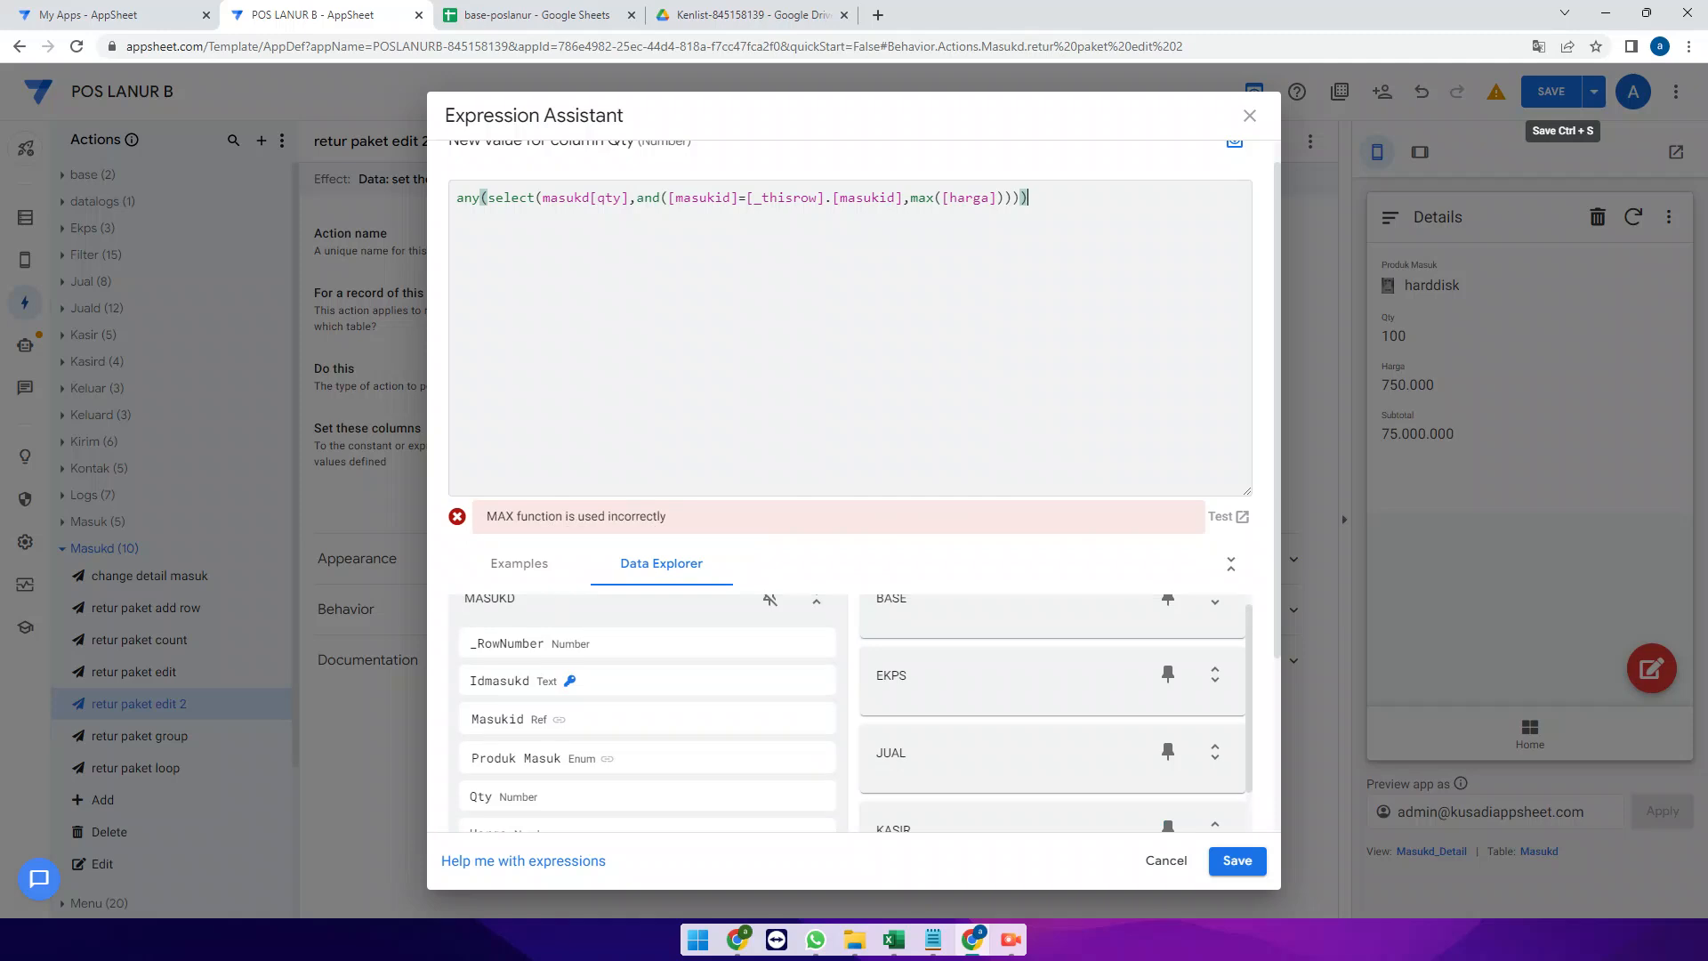
Rewrite the max([harga]) condition to compare [harga] with max(select(masukd[harga]))
{"action": "scroll", "coordinate": [646, 711], "scroll_direction": "down", "scroll_amount": 1}
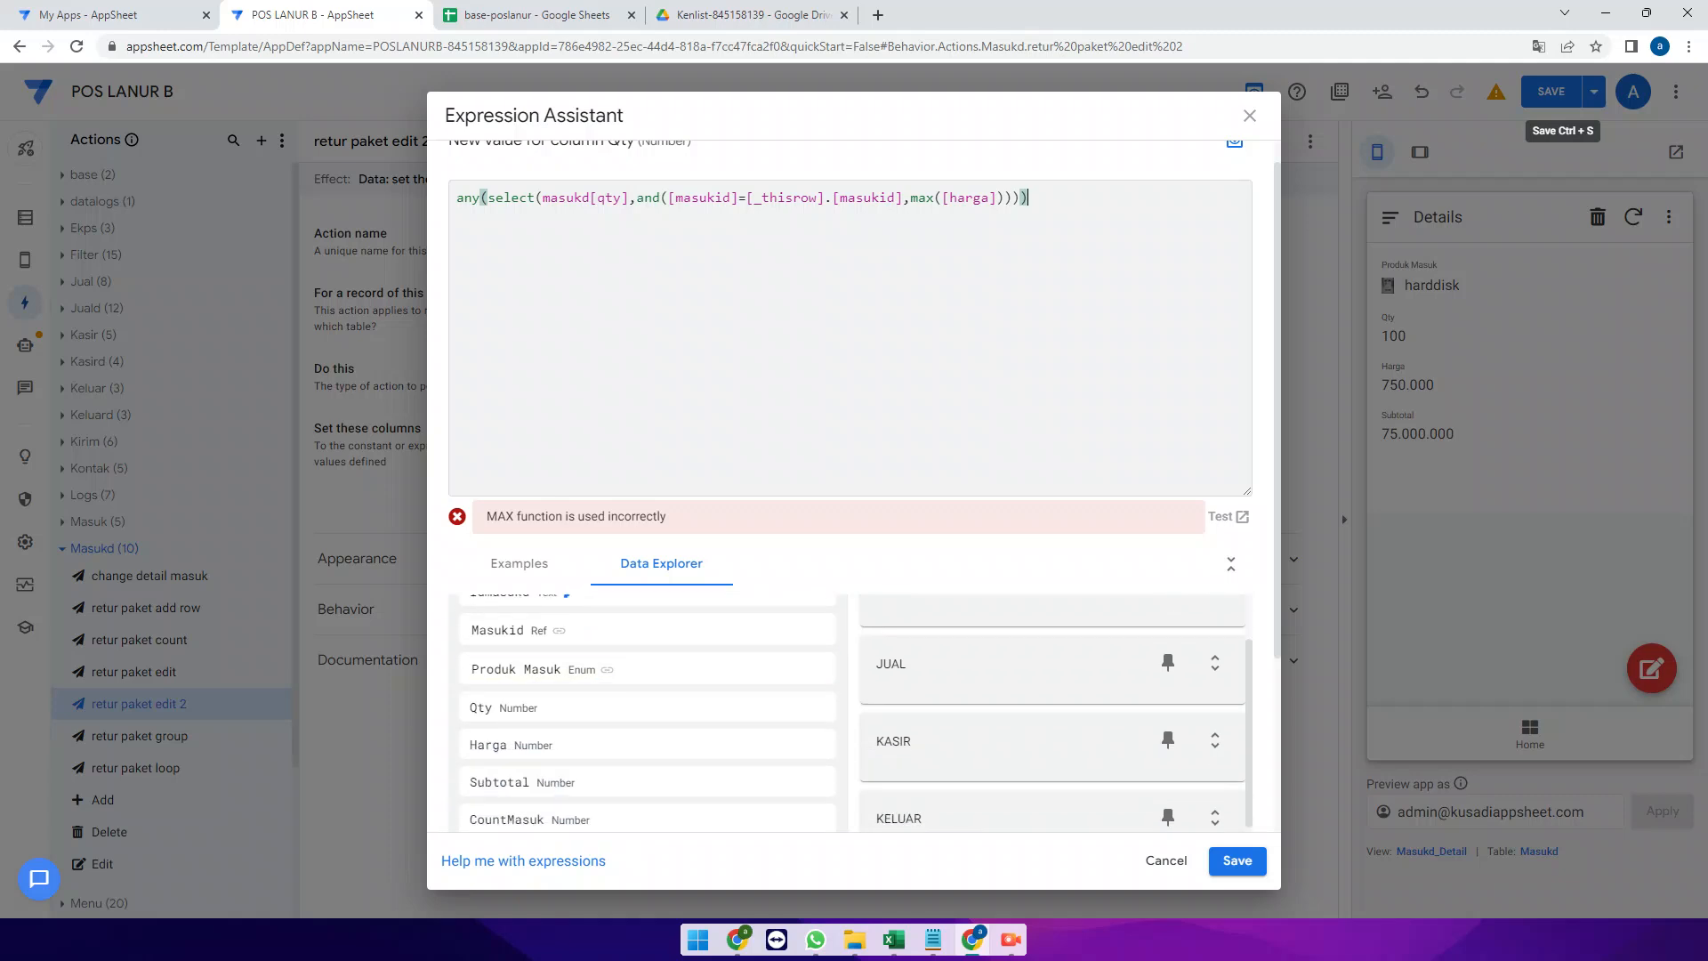
{"action": "left_click", "coordinate": [941, 198]}
{"action": "left_click", "coordinate": [910, 199]}
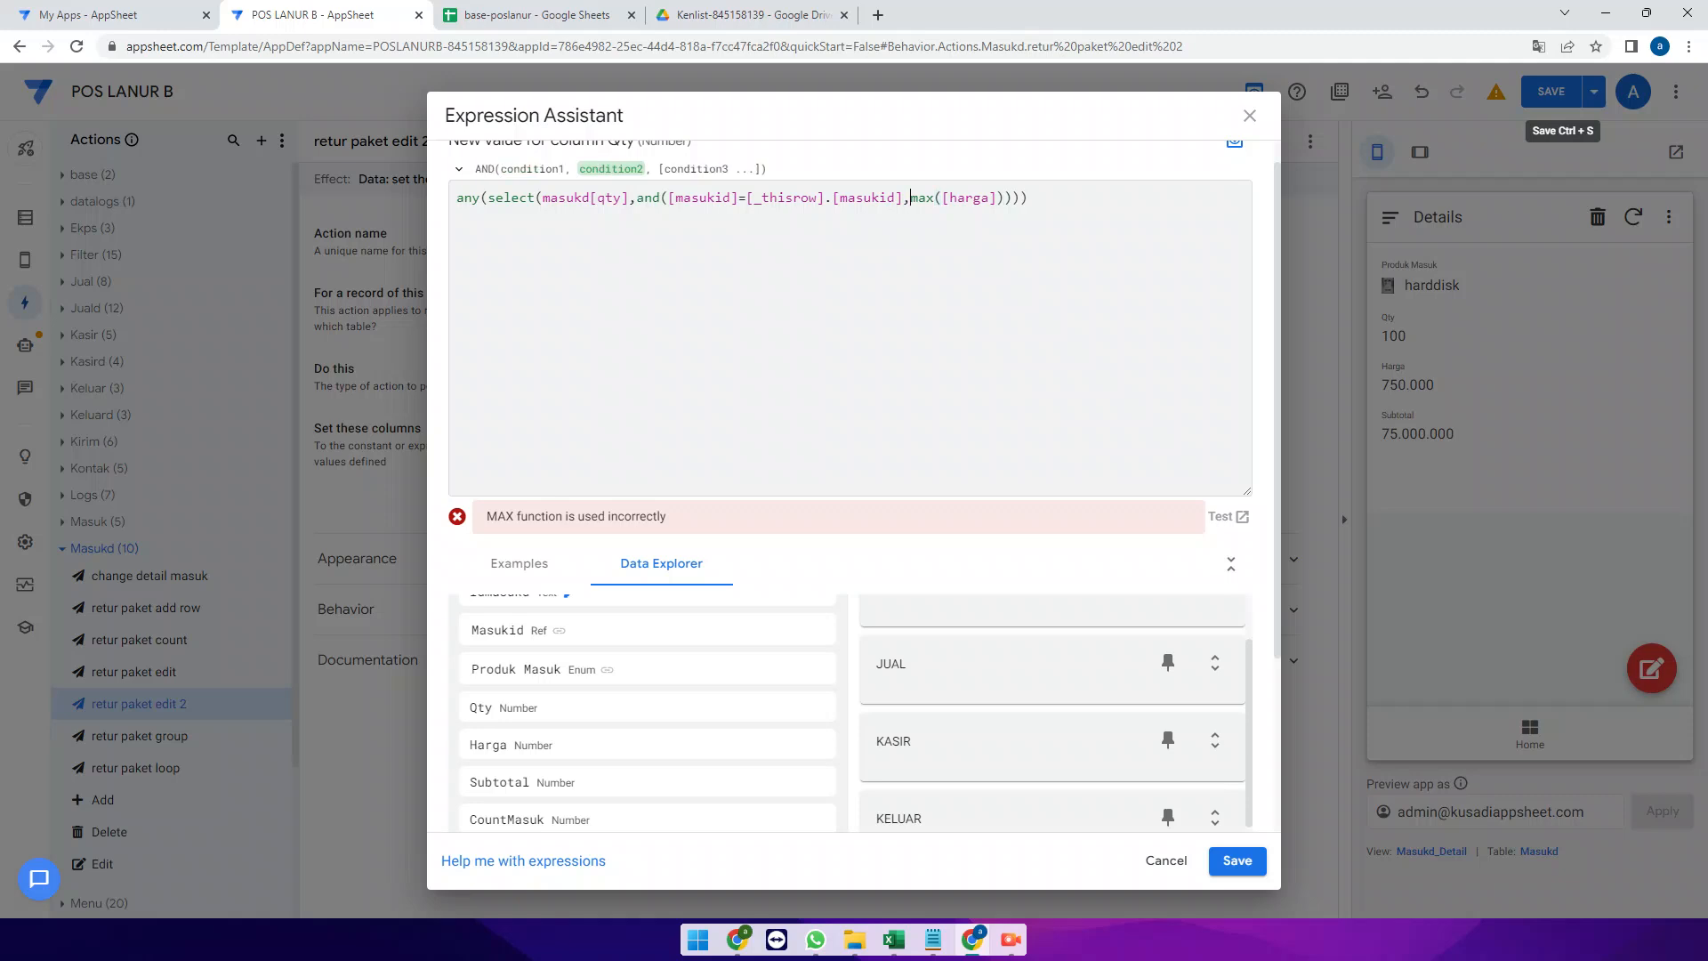
{"action": "type", "text": "[harga]="}
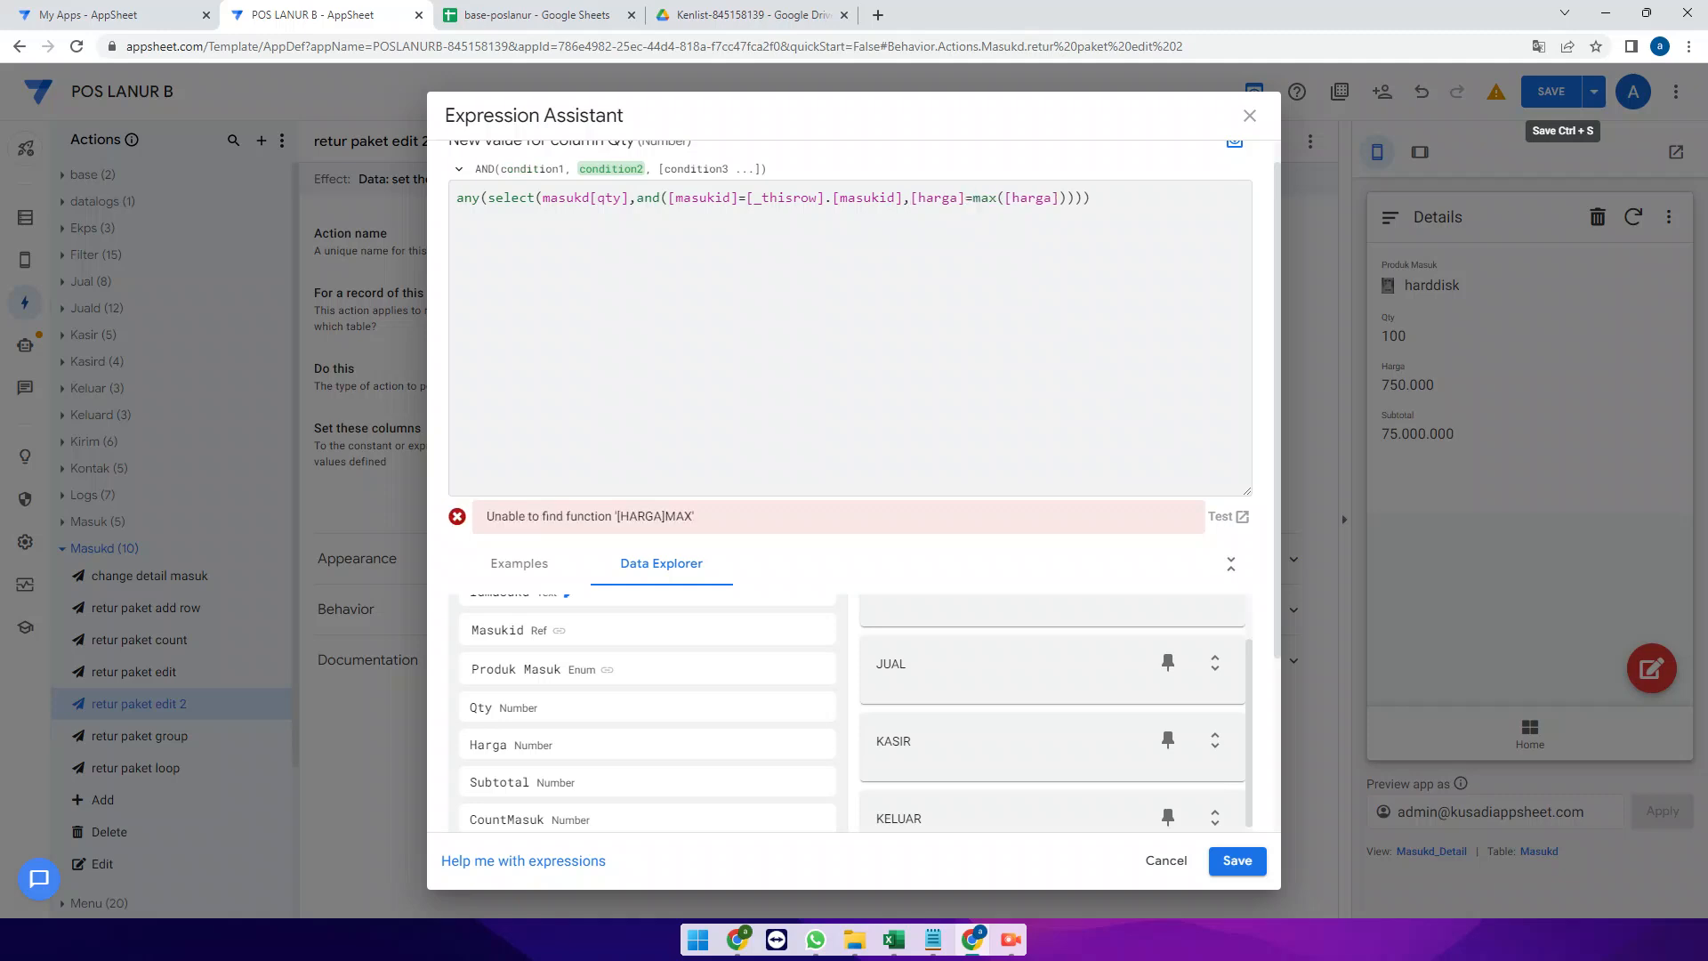
{"action": "left_click", "coordinate": [1003, 199]}
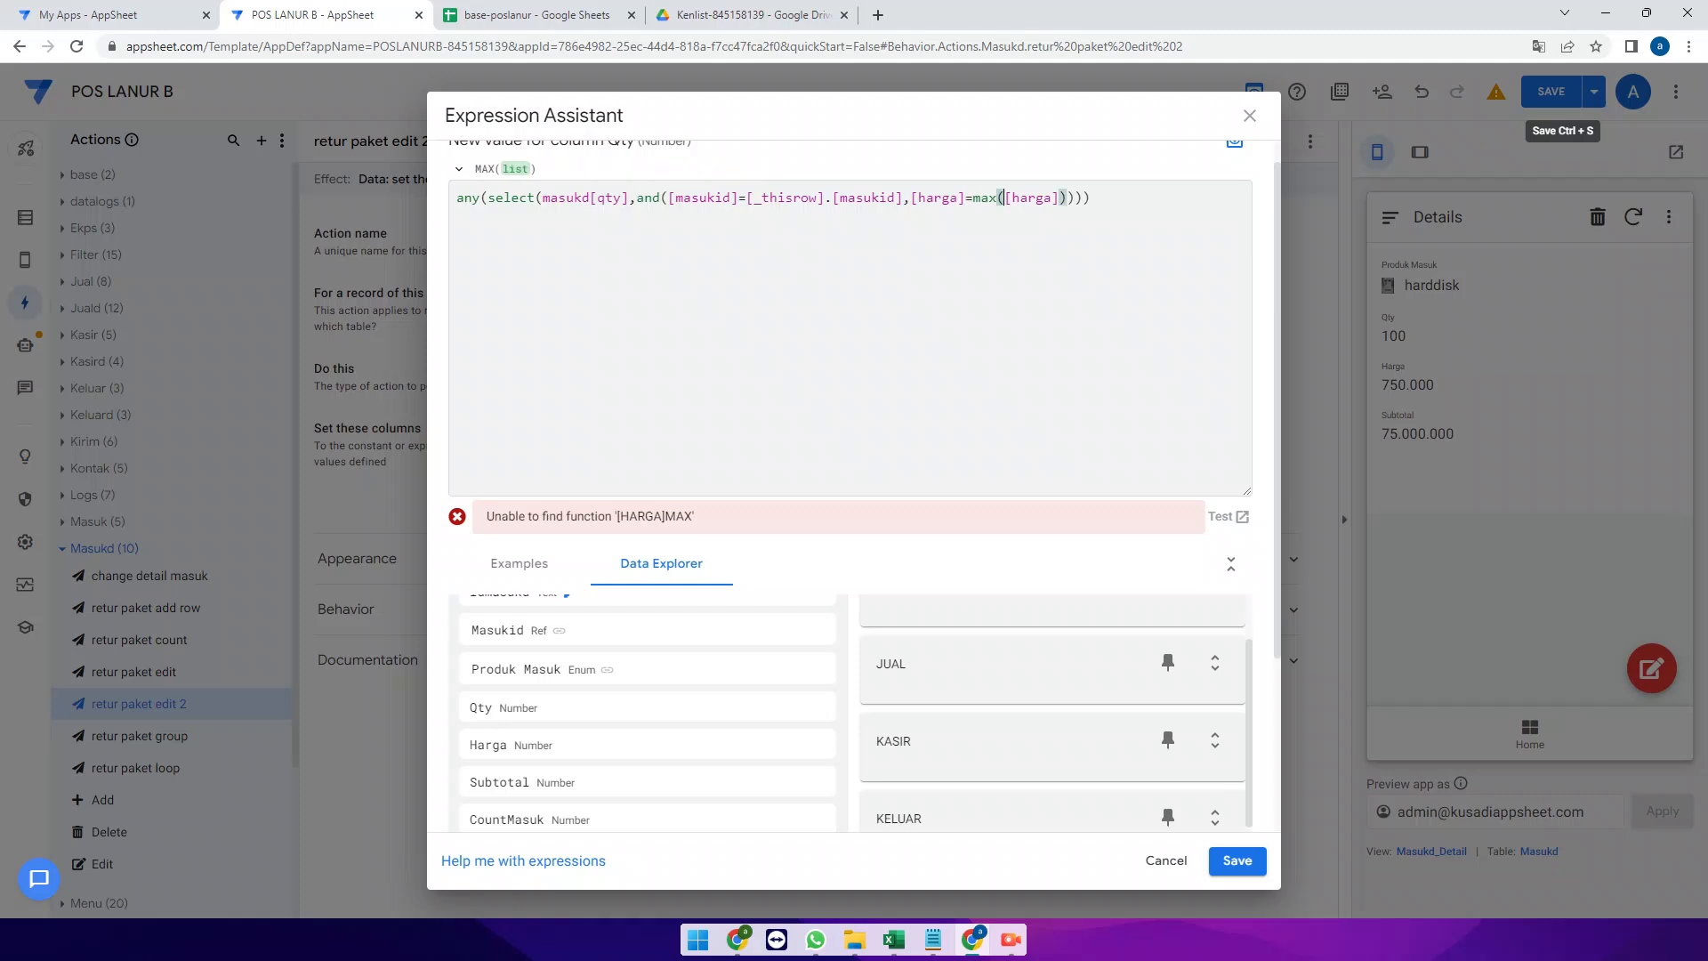
{"action": "type", "text": "select("}
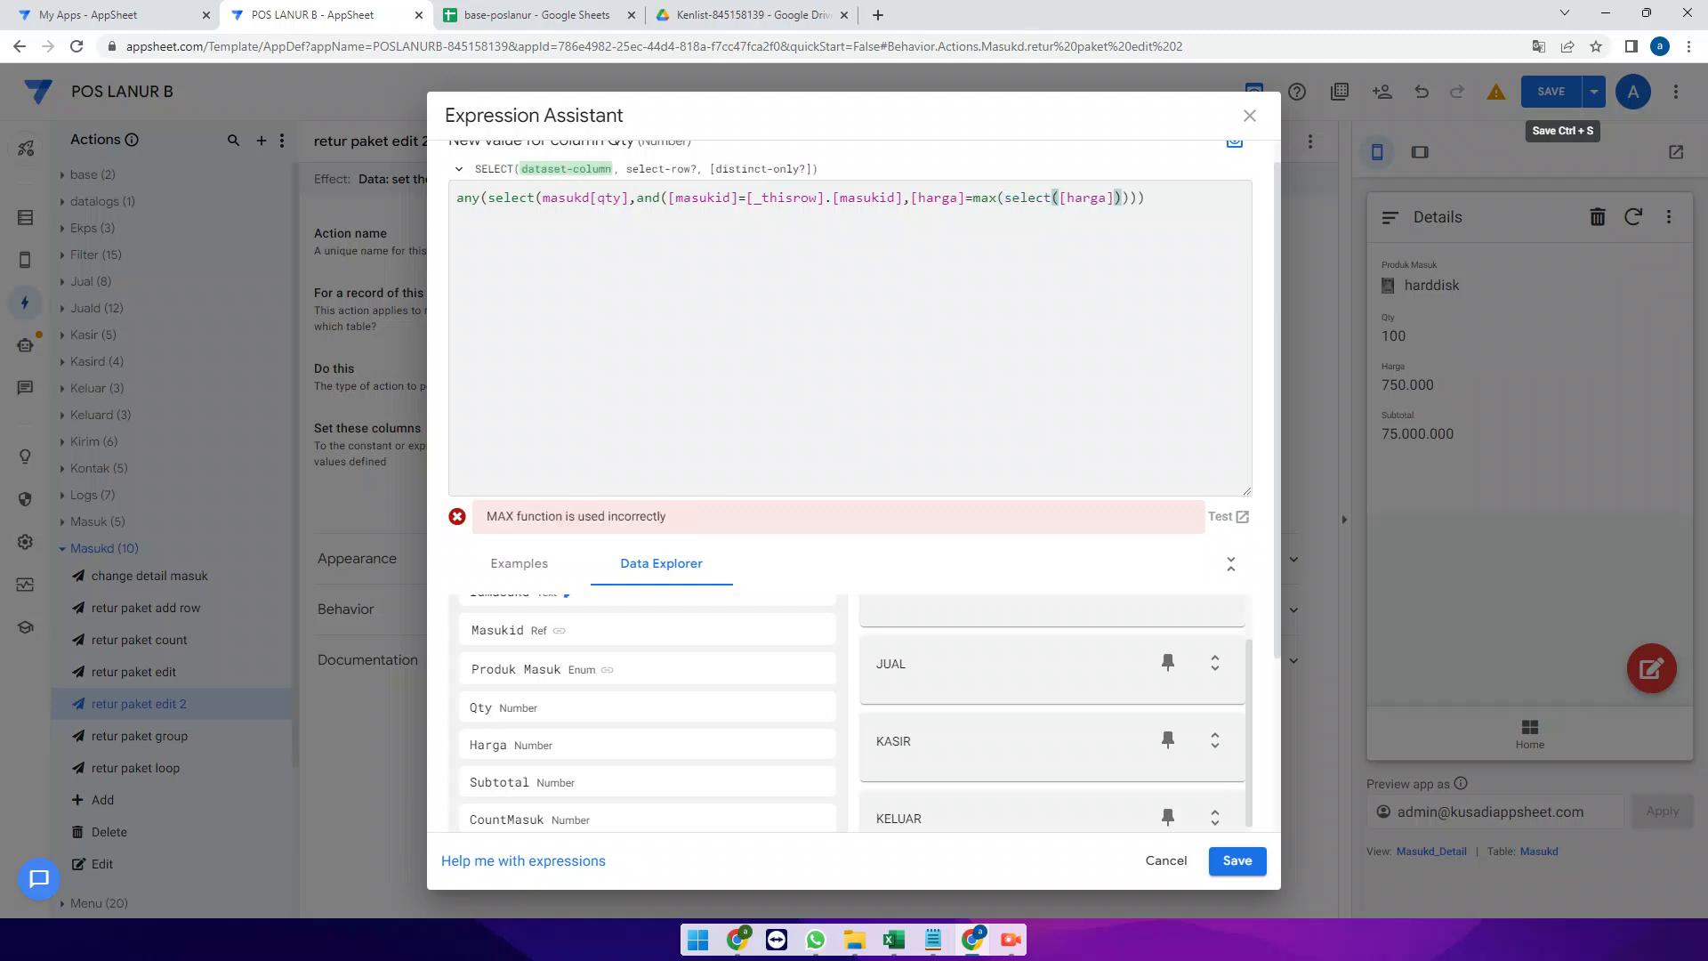
{"action": "type", "text": "masukd"}
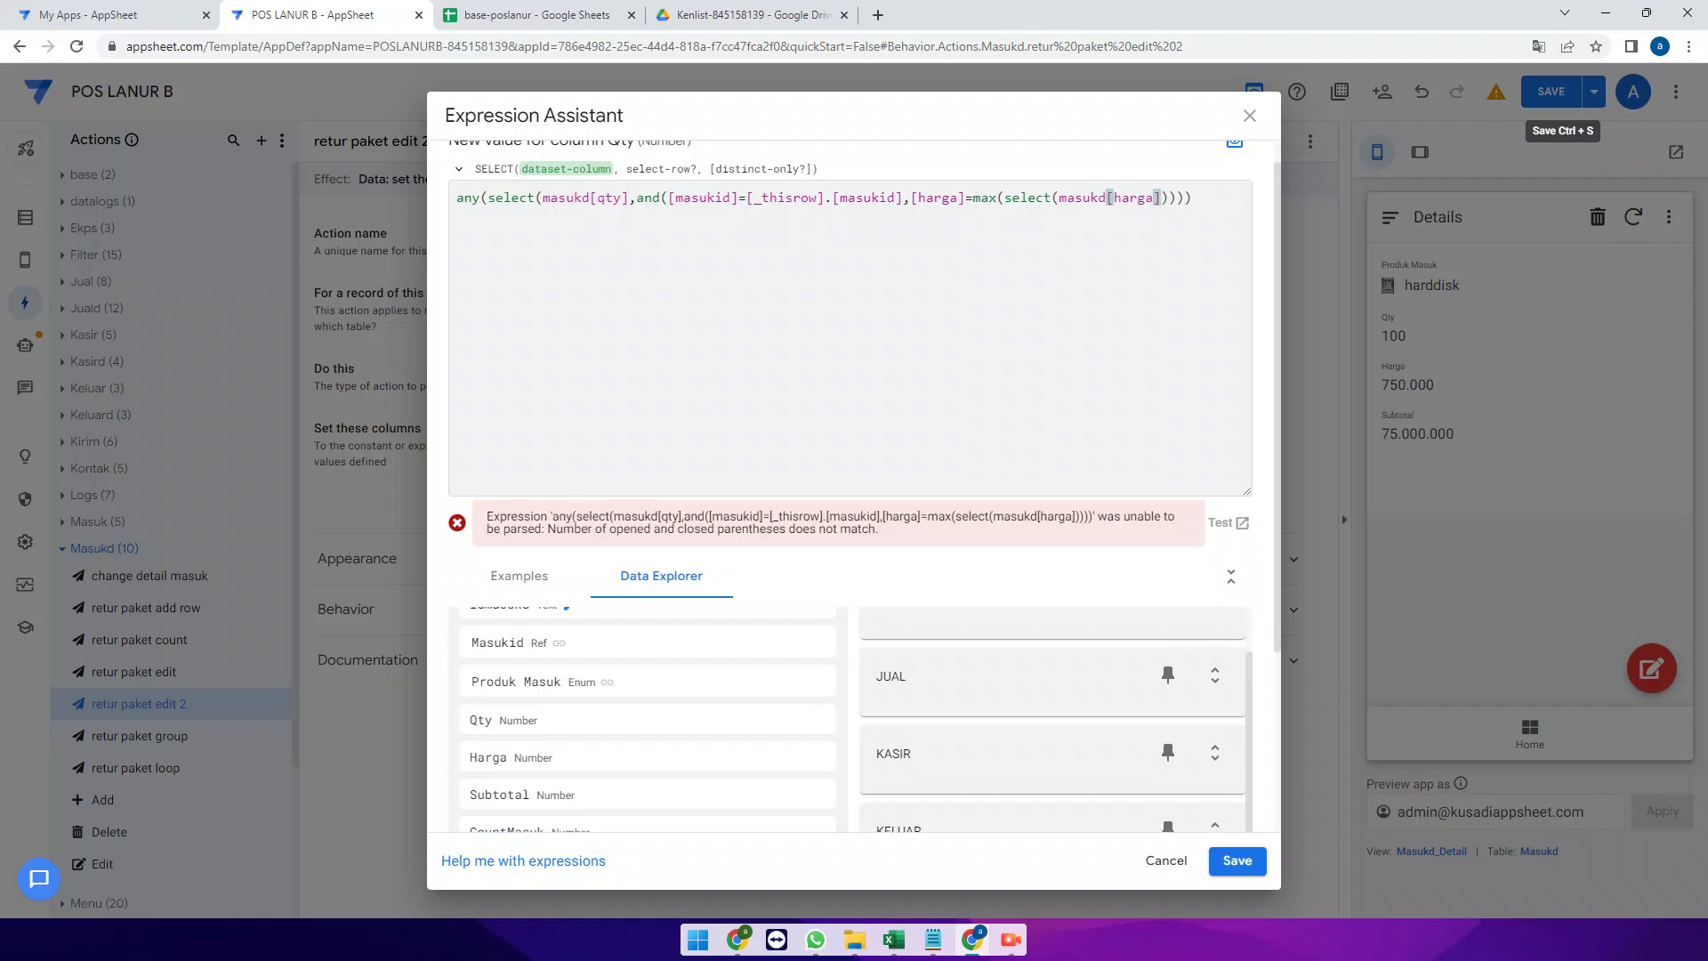
Add [masukid]=[_thisrow].[masukid] as the row condition of the select inside max()
{"action": "left_click_drag", "start_coordinate": [901, 198], "coordinate": [668, 197]}
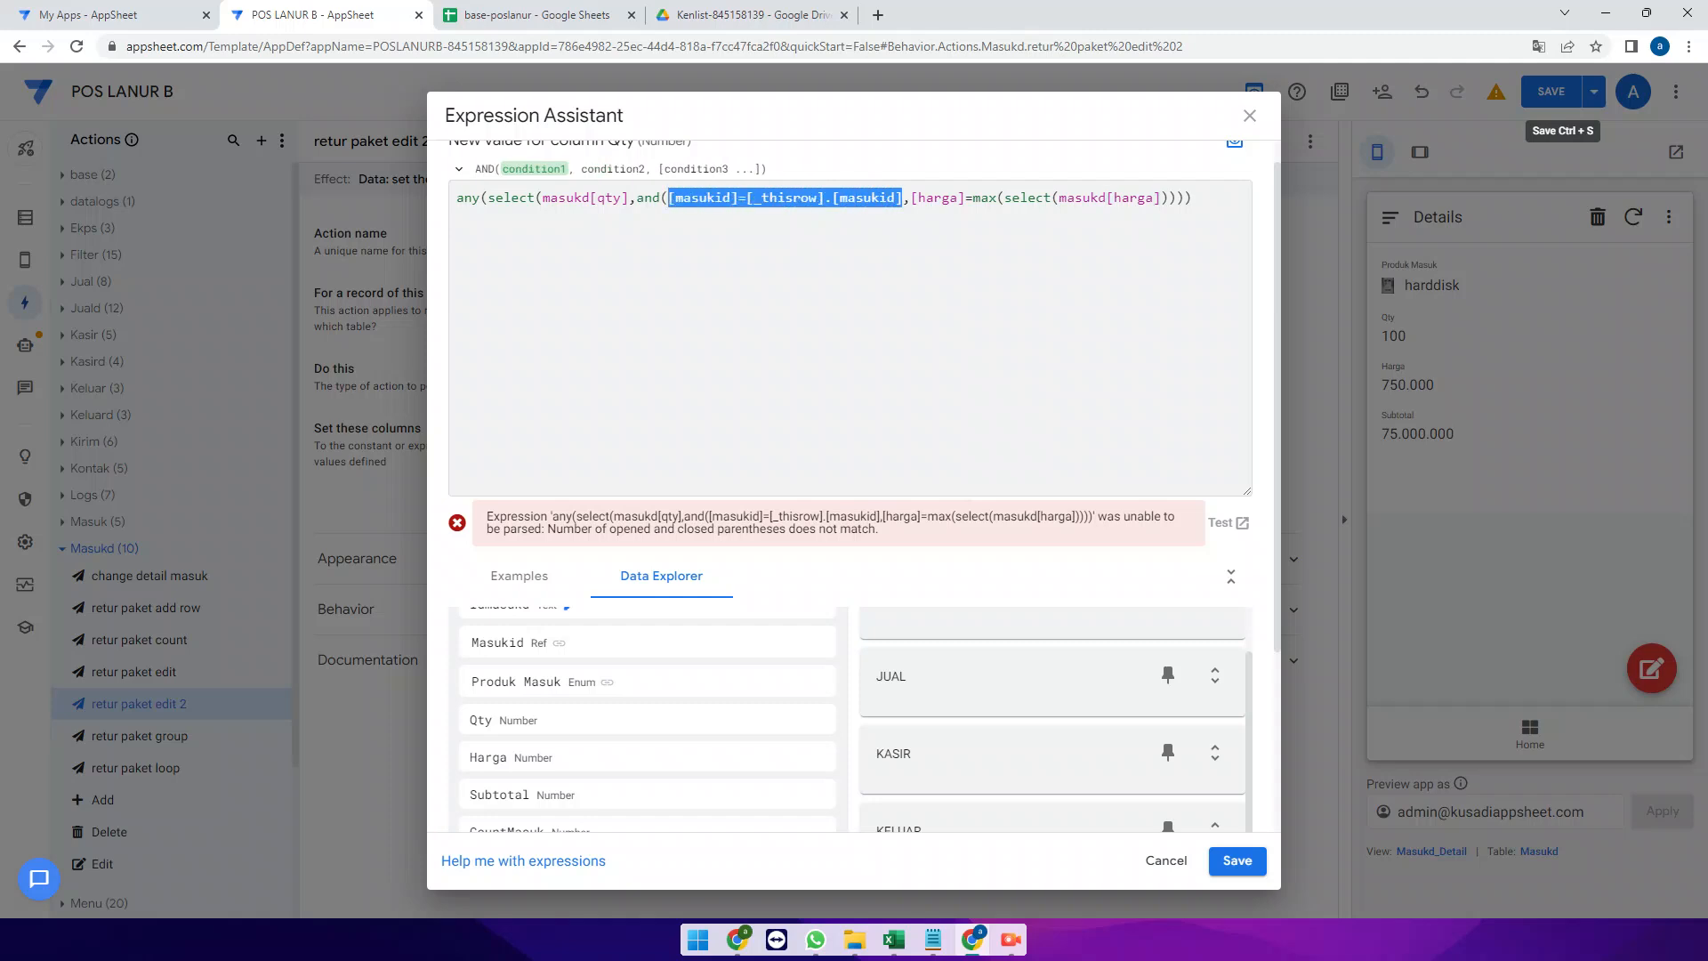
{"action": "left_click", "coordinate": [1161, 198]}
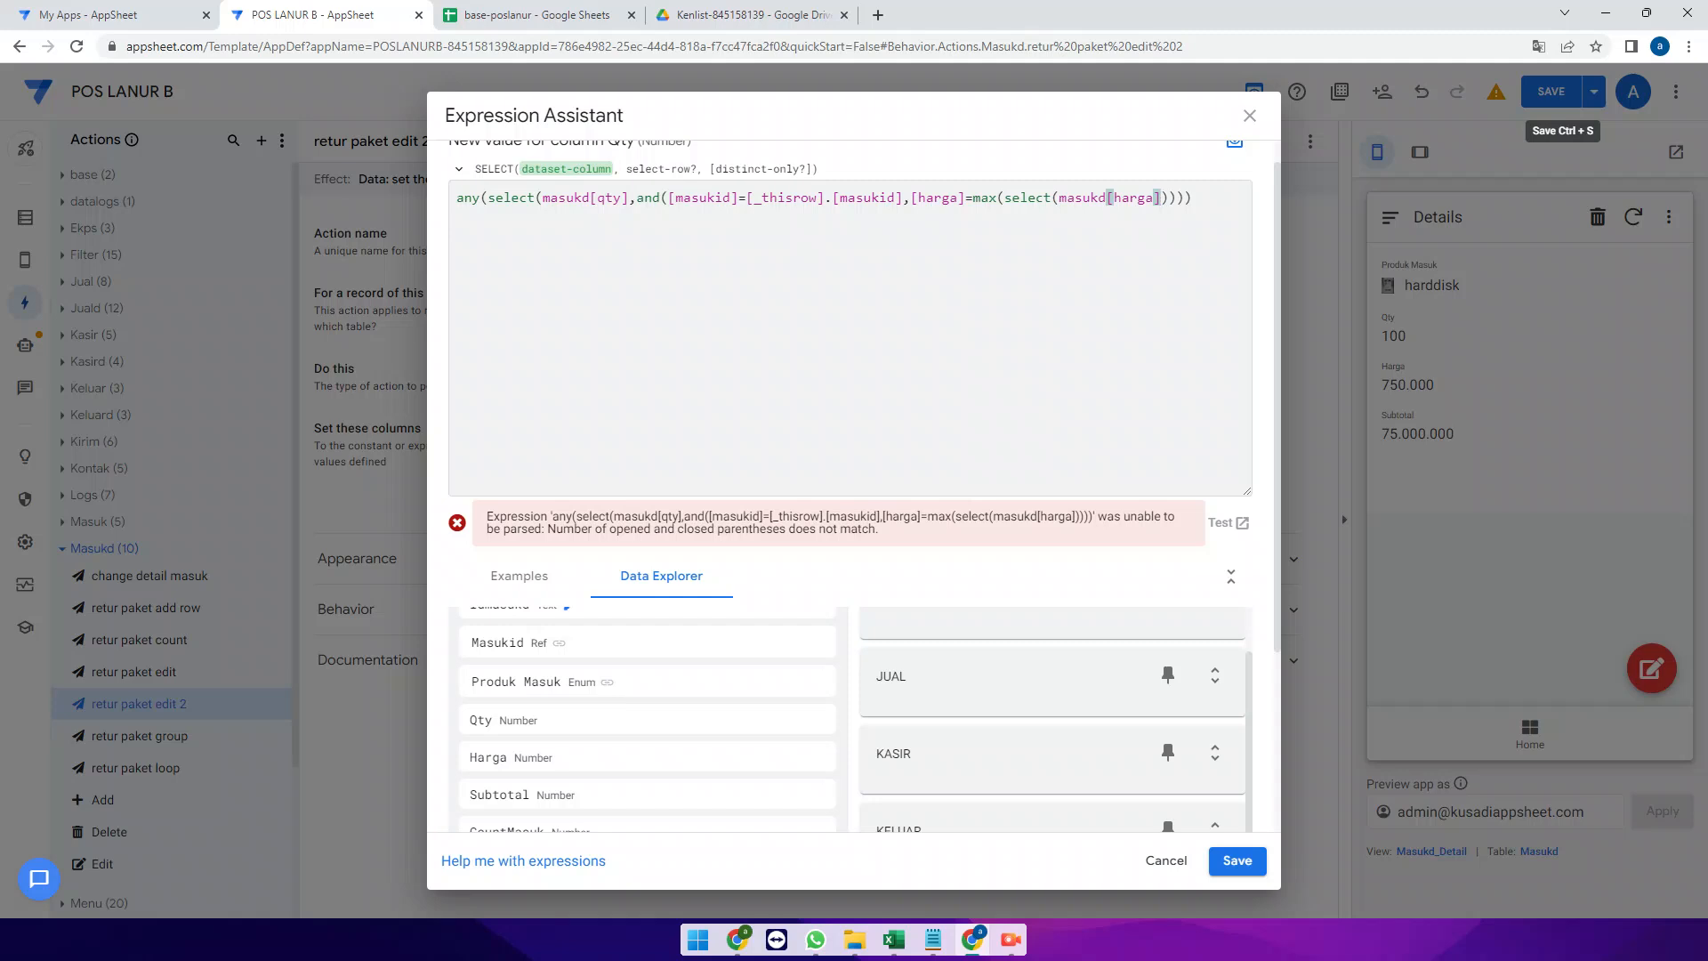
{"action": "type", "text": ",[masukid]=[_thisrow].[masukid]"}
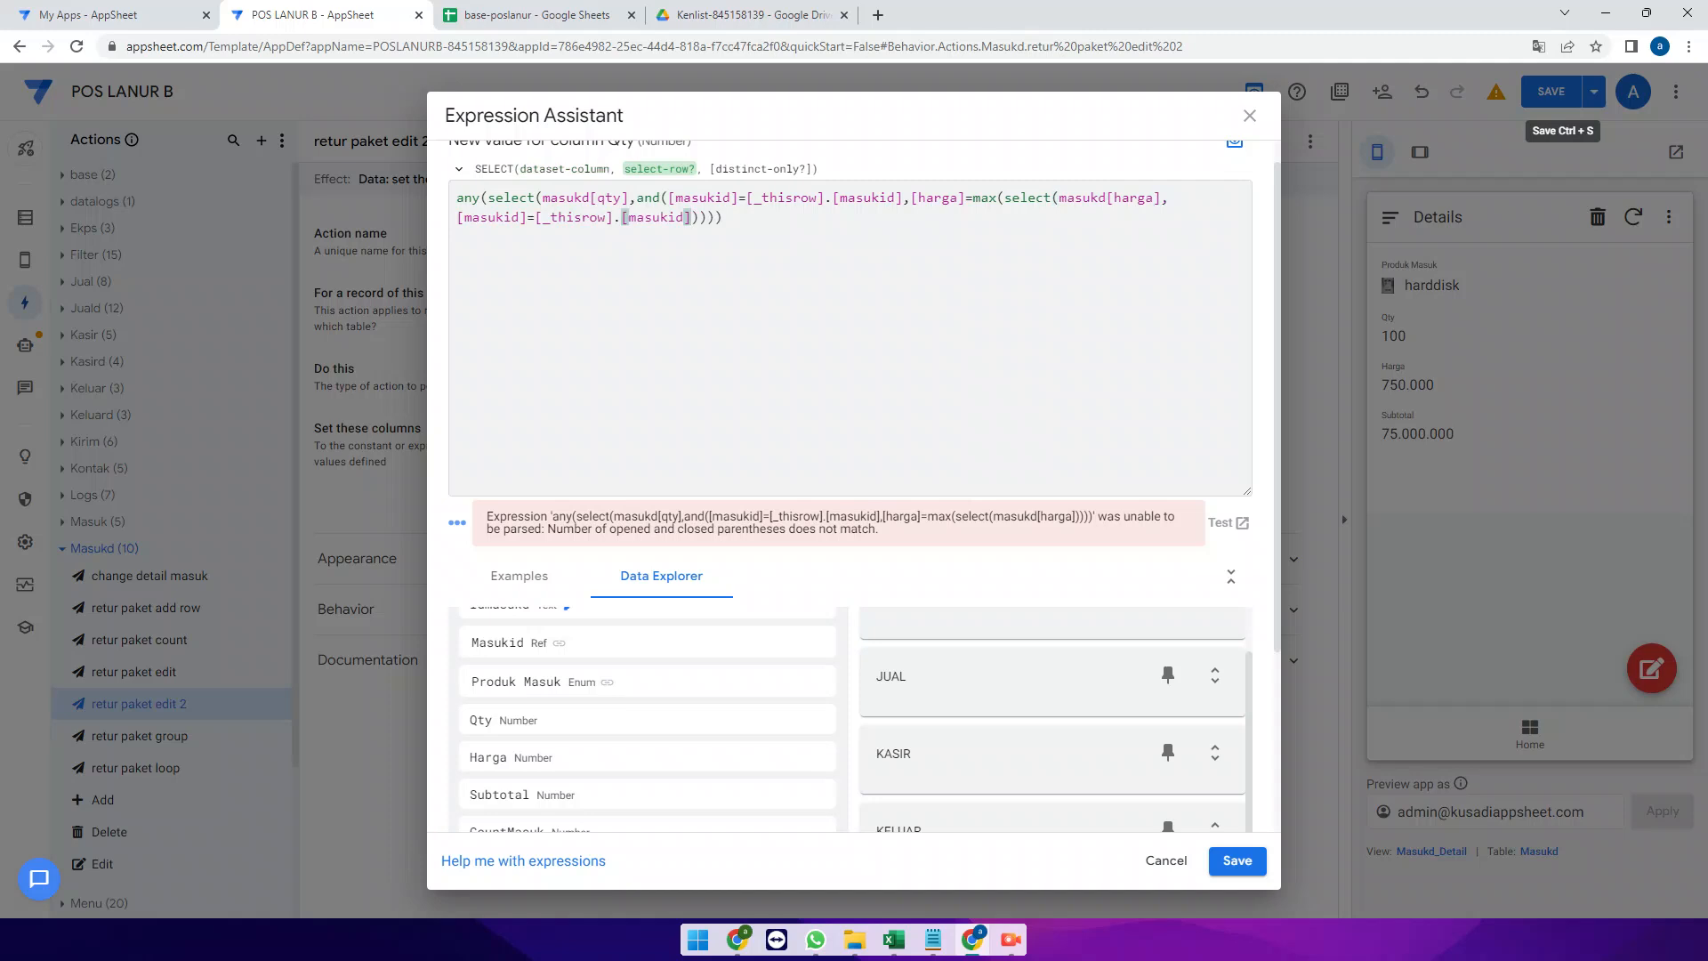
Move the [harga]=max(...) condition onto its own line and close the expression with one more parenthesis
{"action": "left_click", "coordinate": [911, 198]}
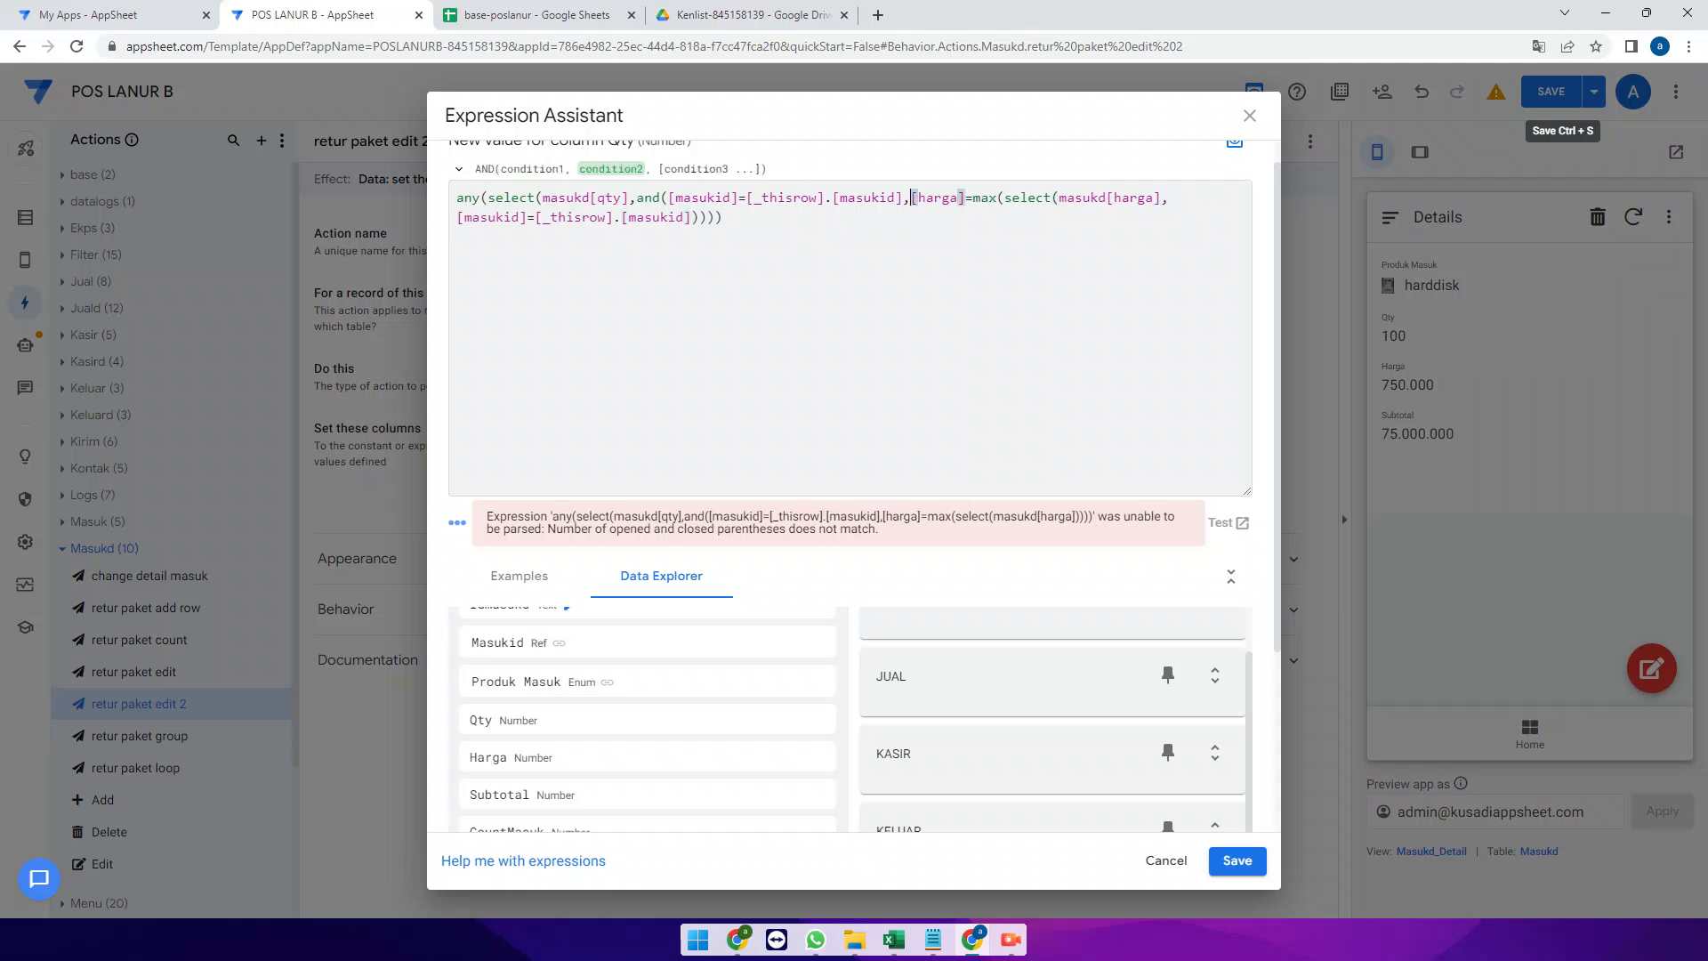
{"action": "key", "text": "Return"}
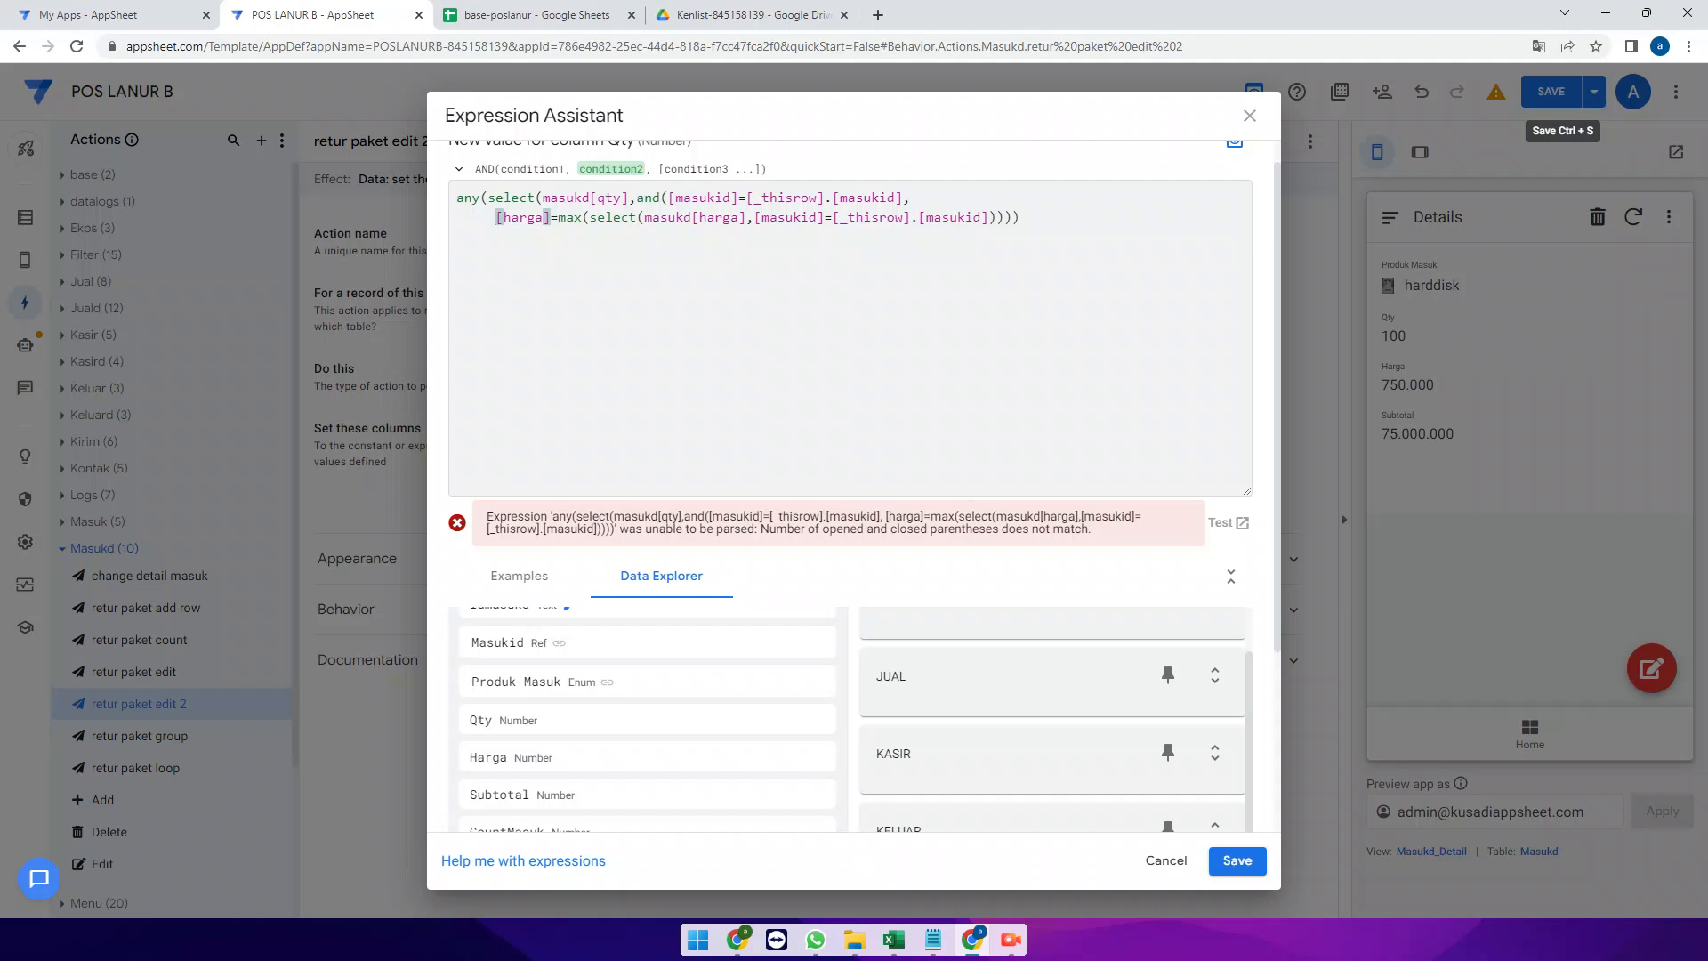
{"action": "left_click", "coordinate": [1020, 217]}
{"action": "type", "text": ")"}
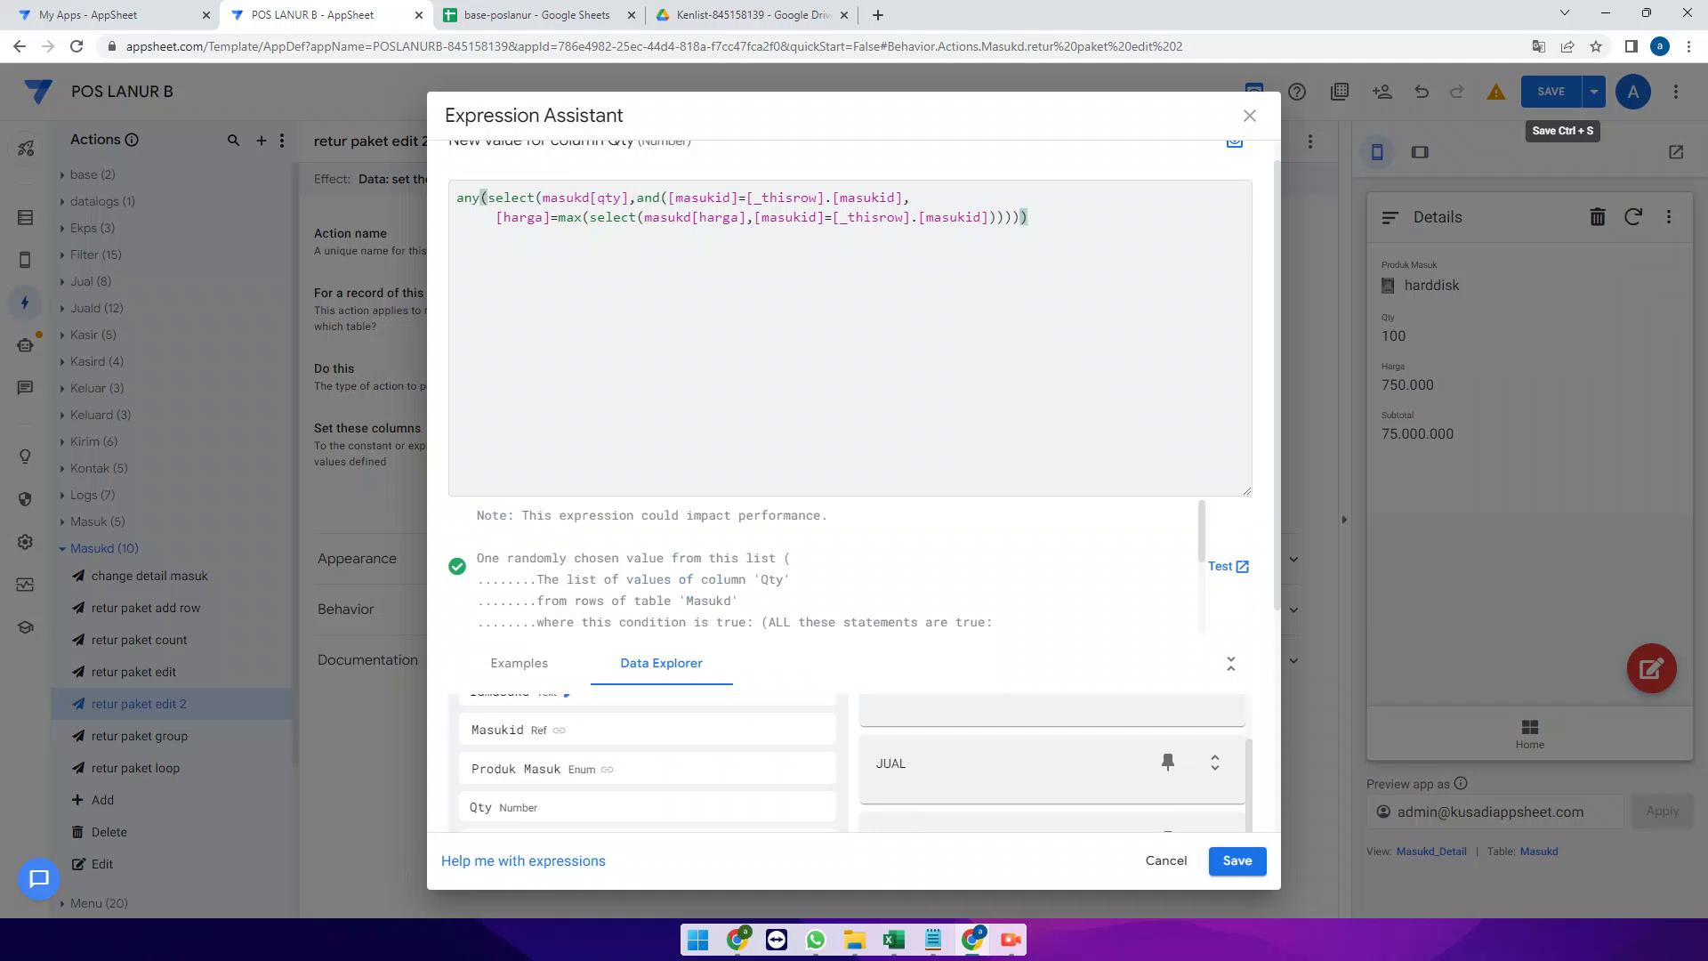
Multiply the any() expression by a sum(select()) of ProdukP[Qty] on a new line
{"action": "type", "text": "*"}
{"action": "key", "text": "Return"}
{"action": "type", "text": "sum(select"}
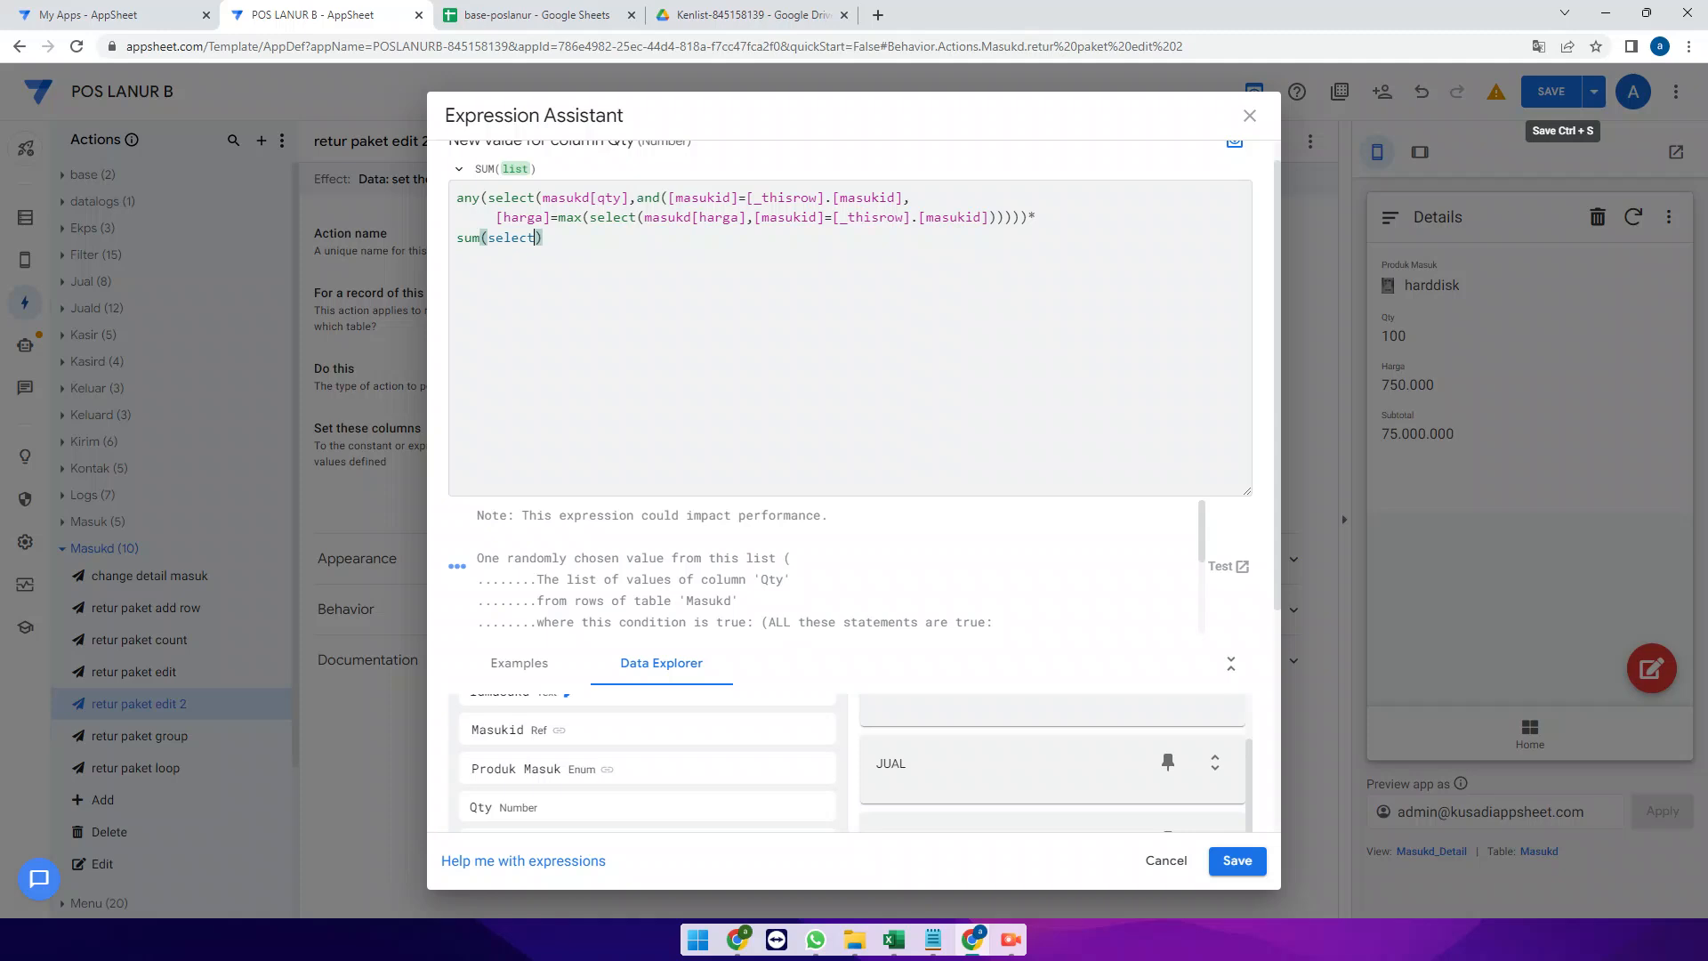
{"action": "type", "text": "("}
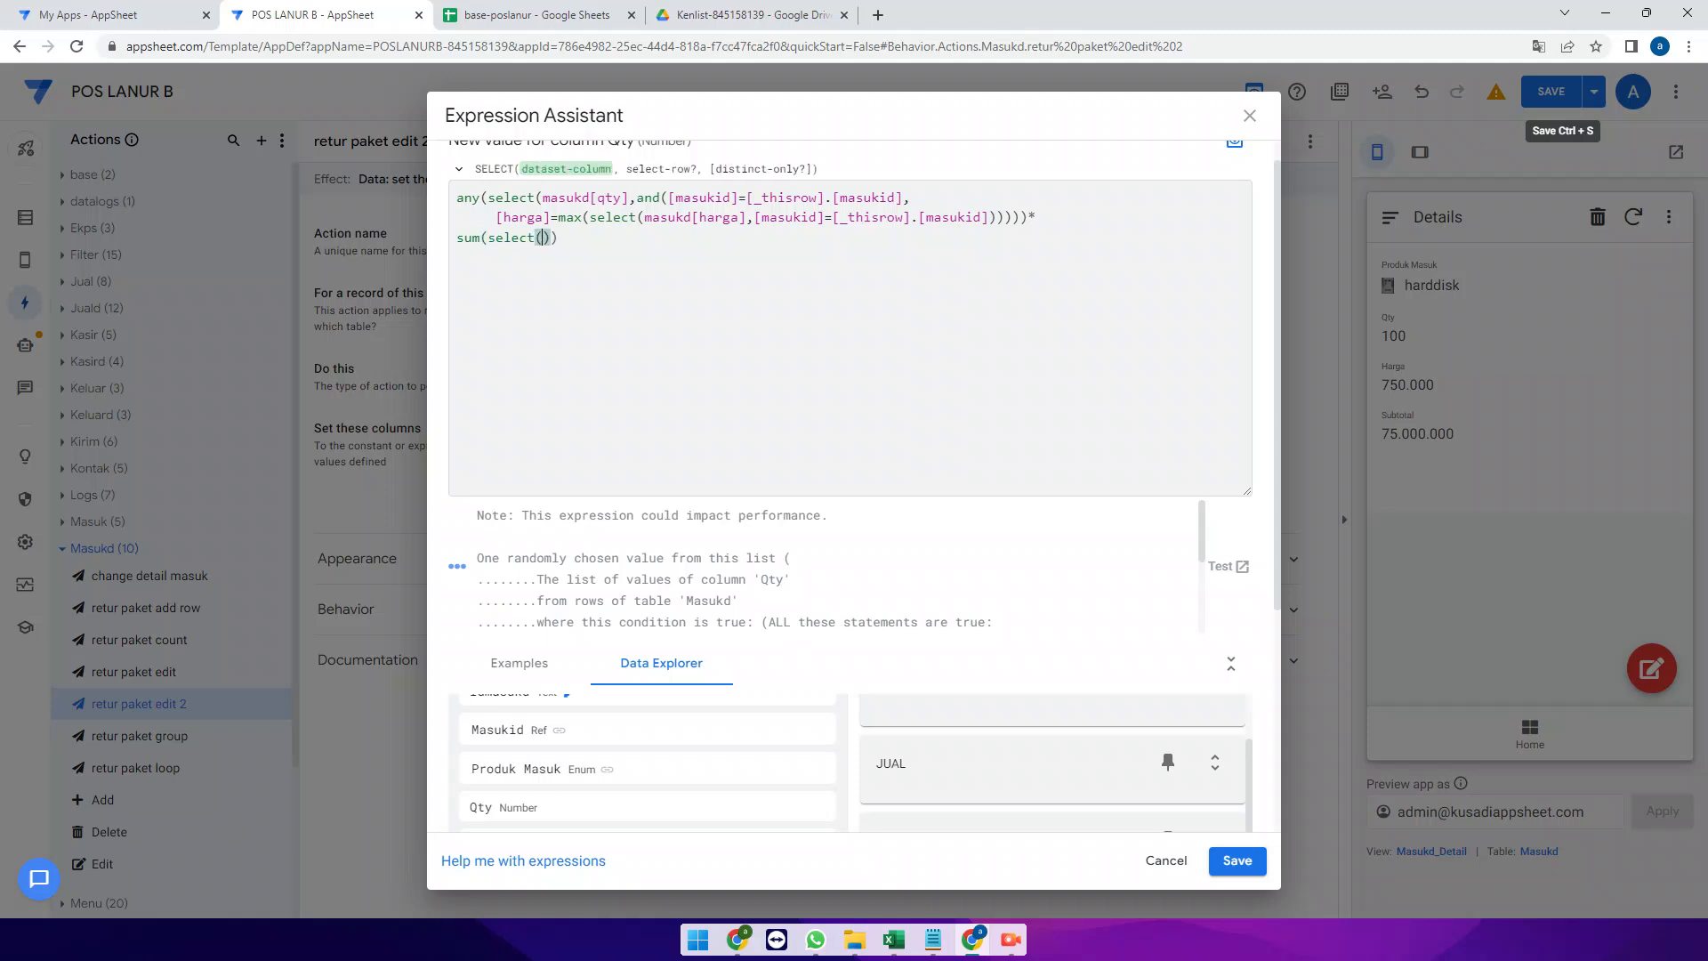
{"action": "scroll", "coordinate": [647, 738], "scroll_direction": "down", "scroll_amount": 3}
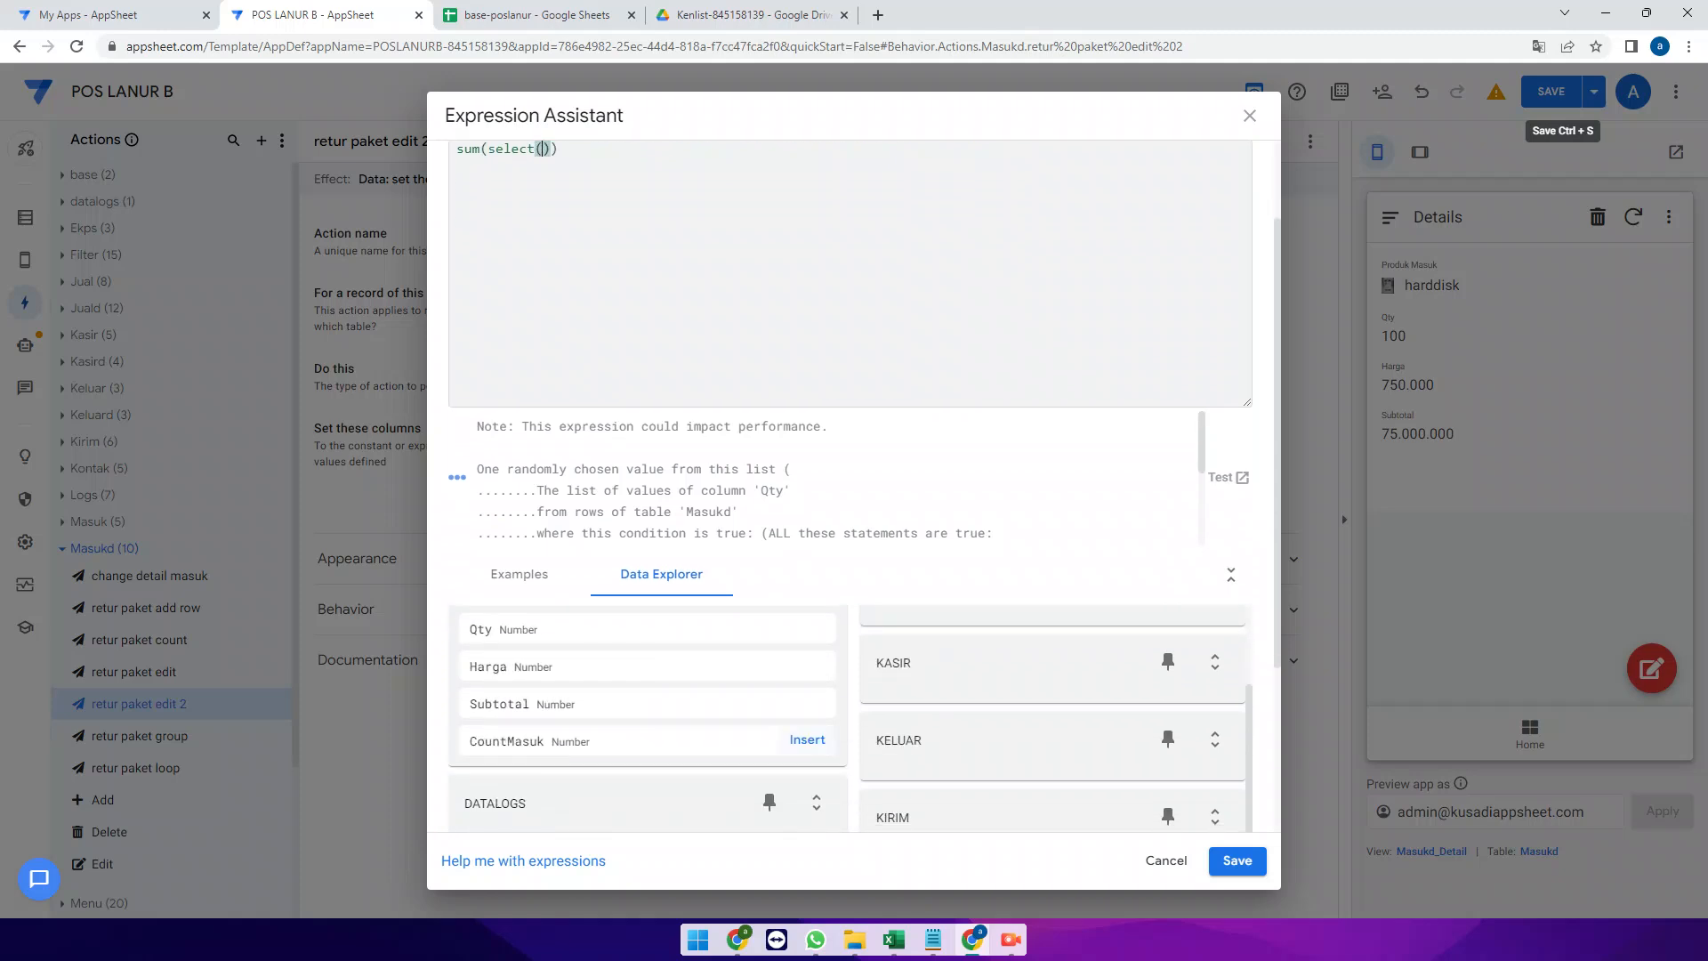
{"action": "scroll", "coordinate": [1156, 693], "scroll_direction": "down", "scroll_amount": 5}
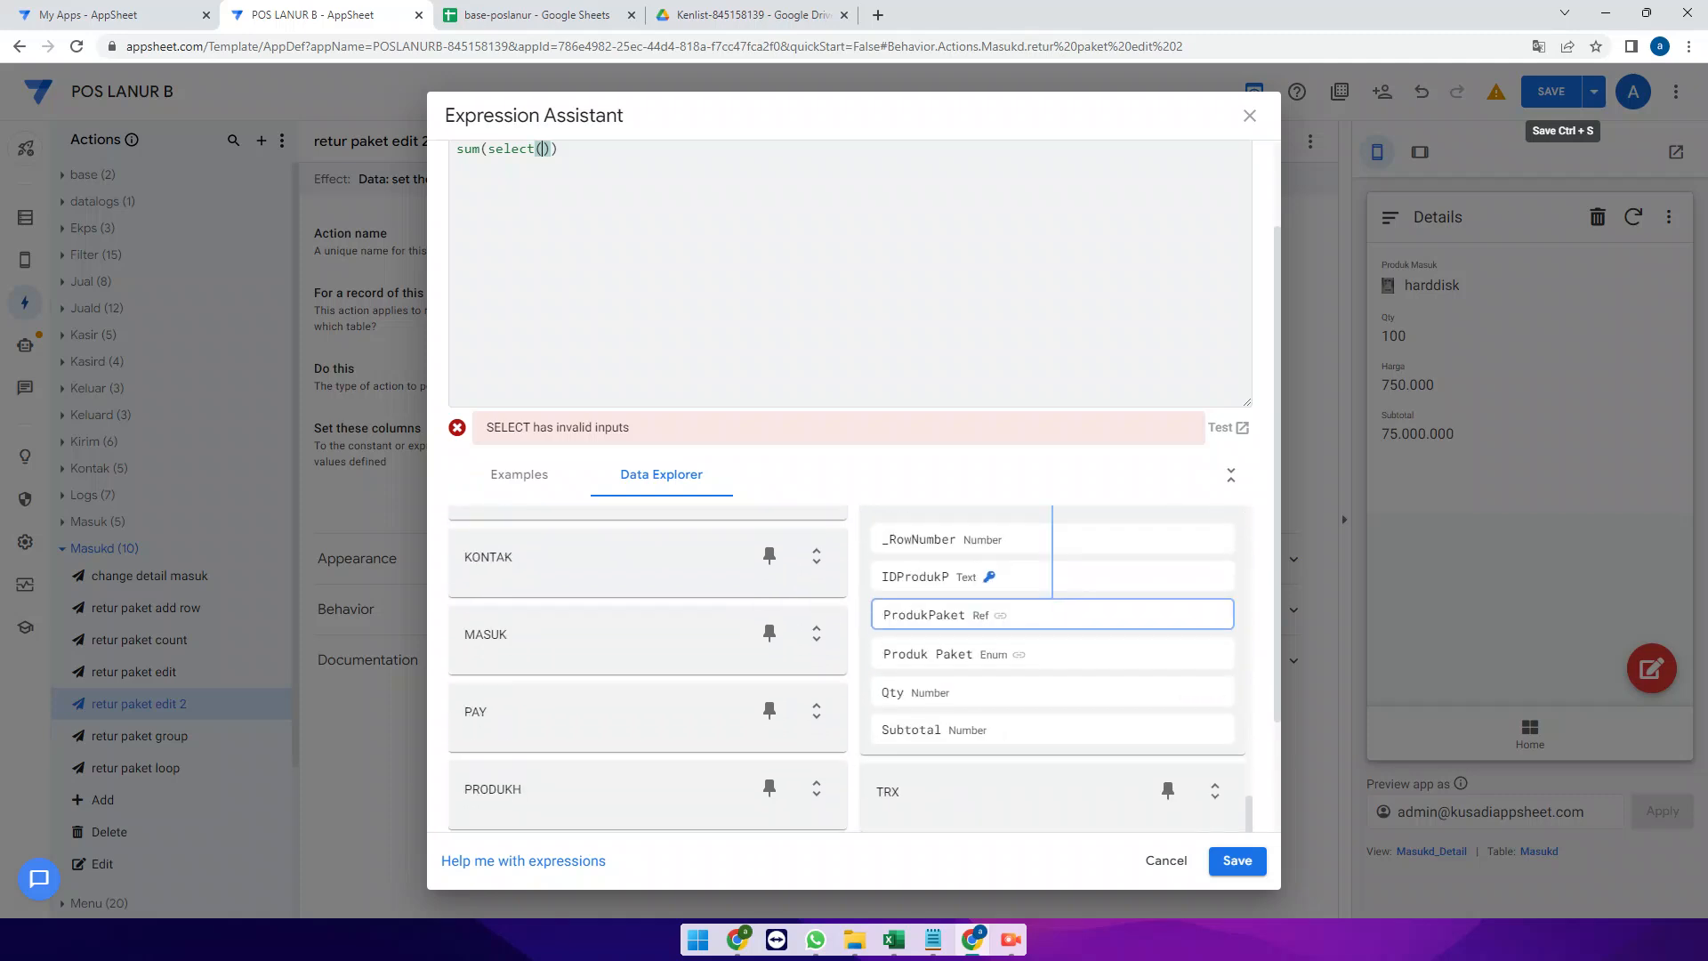
{"action": "left_click", "coordinate": [1205, 691]}
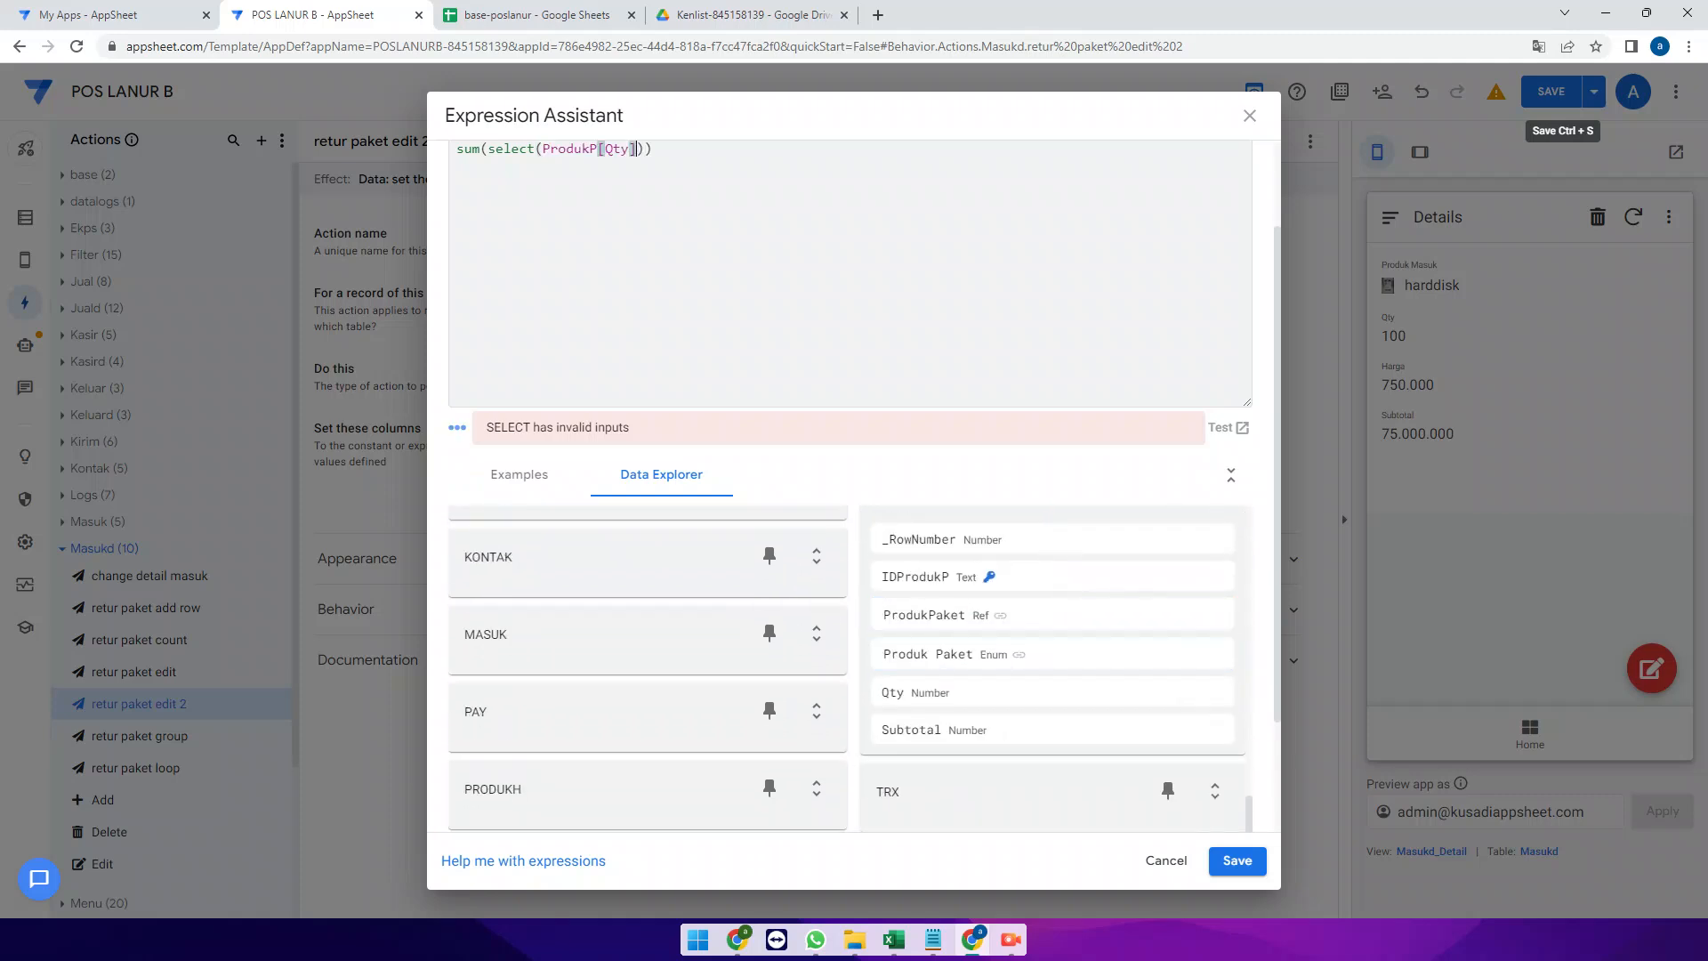
Begin the ProdukP select's row condition with [ProdukPaket]=, without the ProdukP table prefix
{"action": "type", "text": ","}
{"action": "key", "text": "BackSpace"}
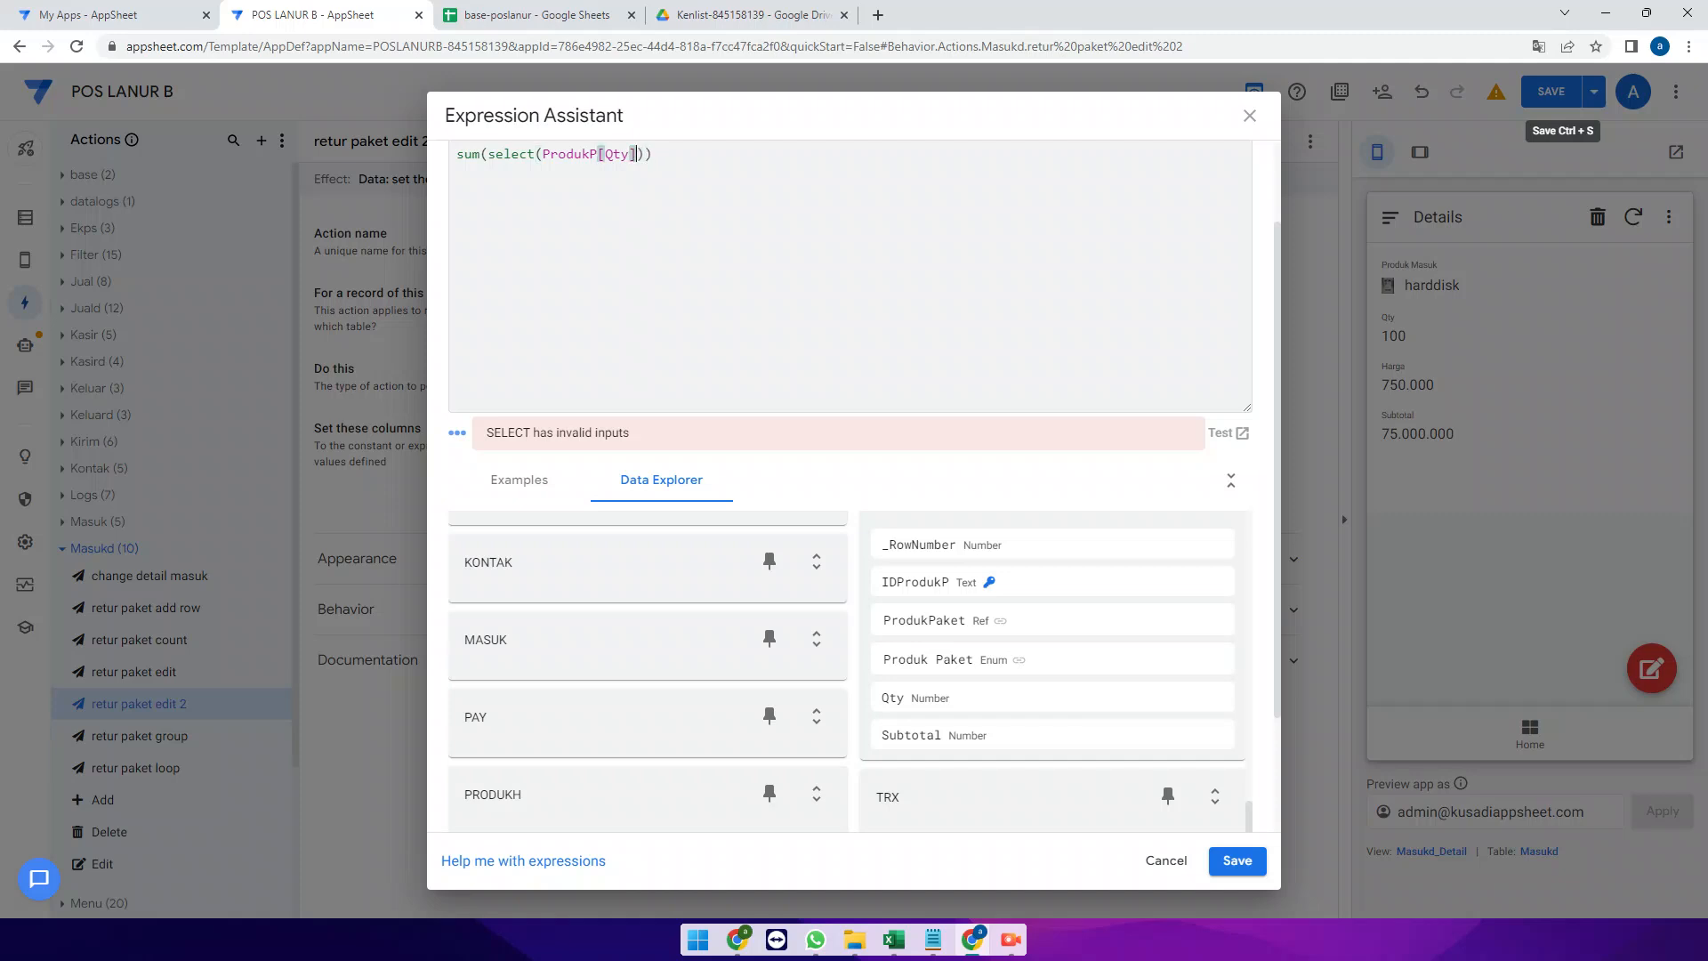
{"action": "type", "text": ","}
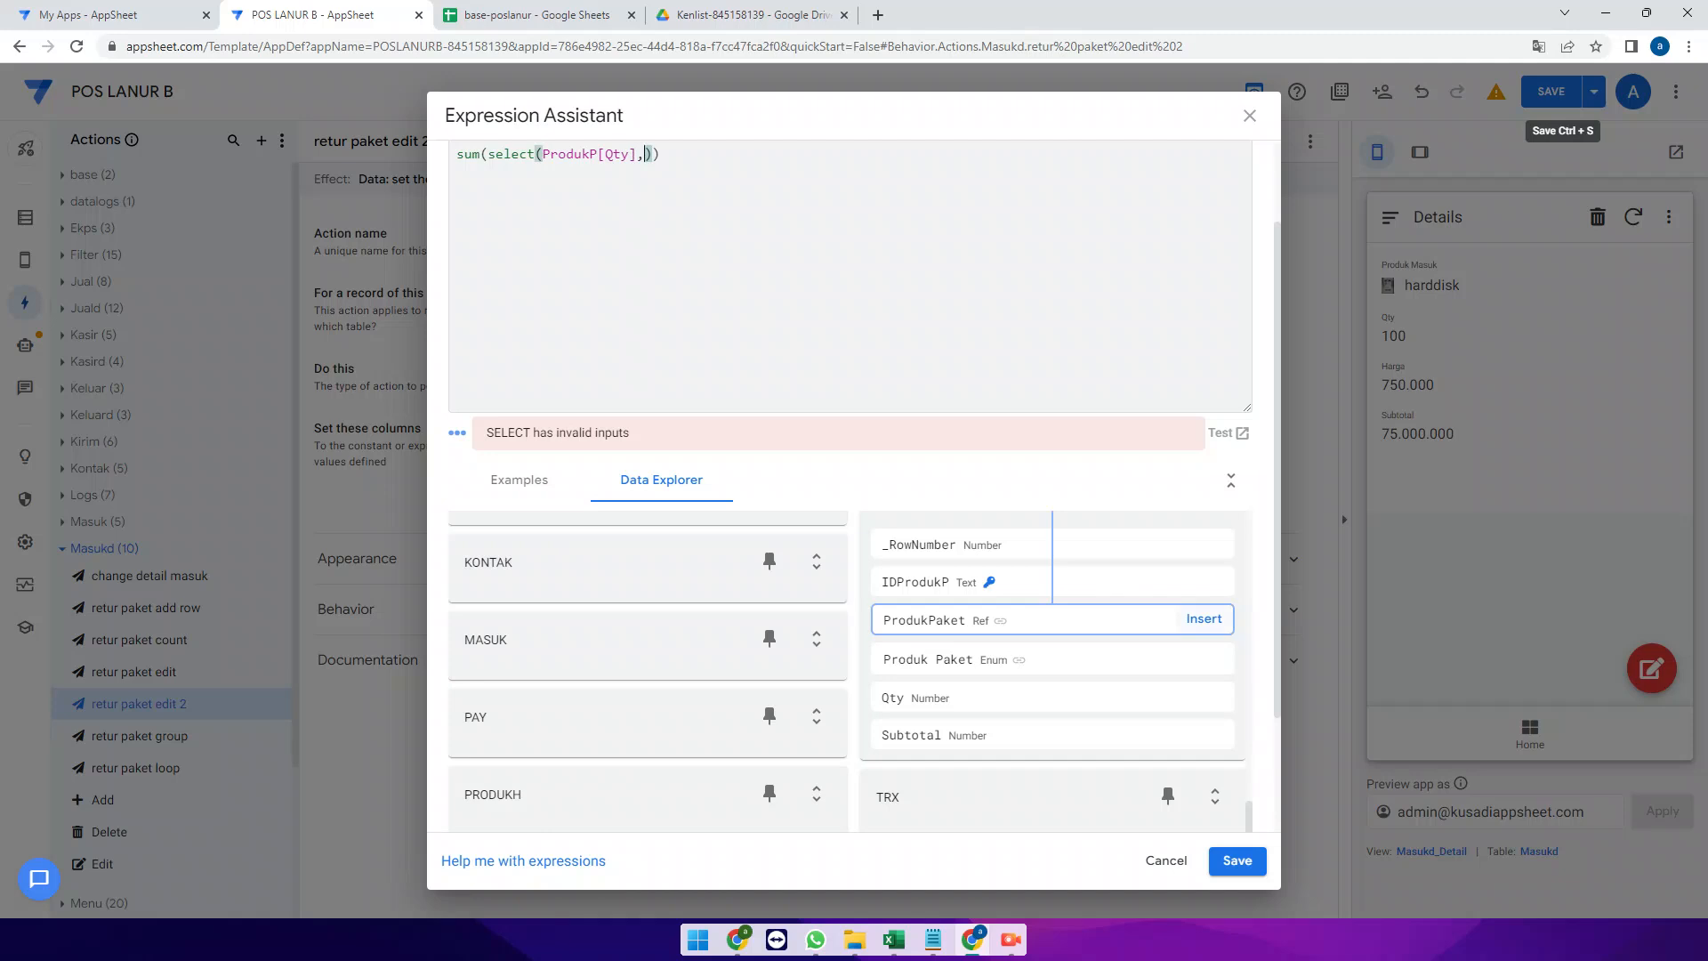
{"action": "left_click", "coordinate": [1203, 618]}
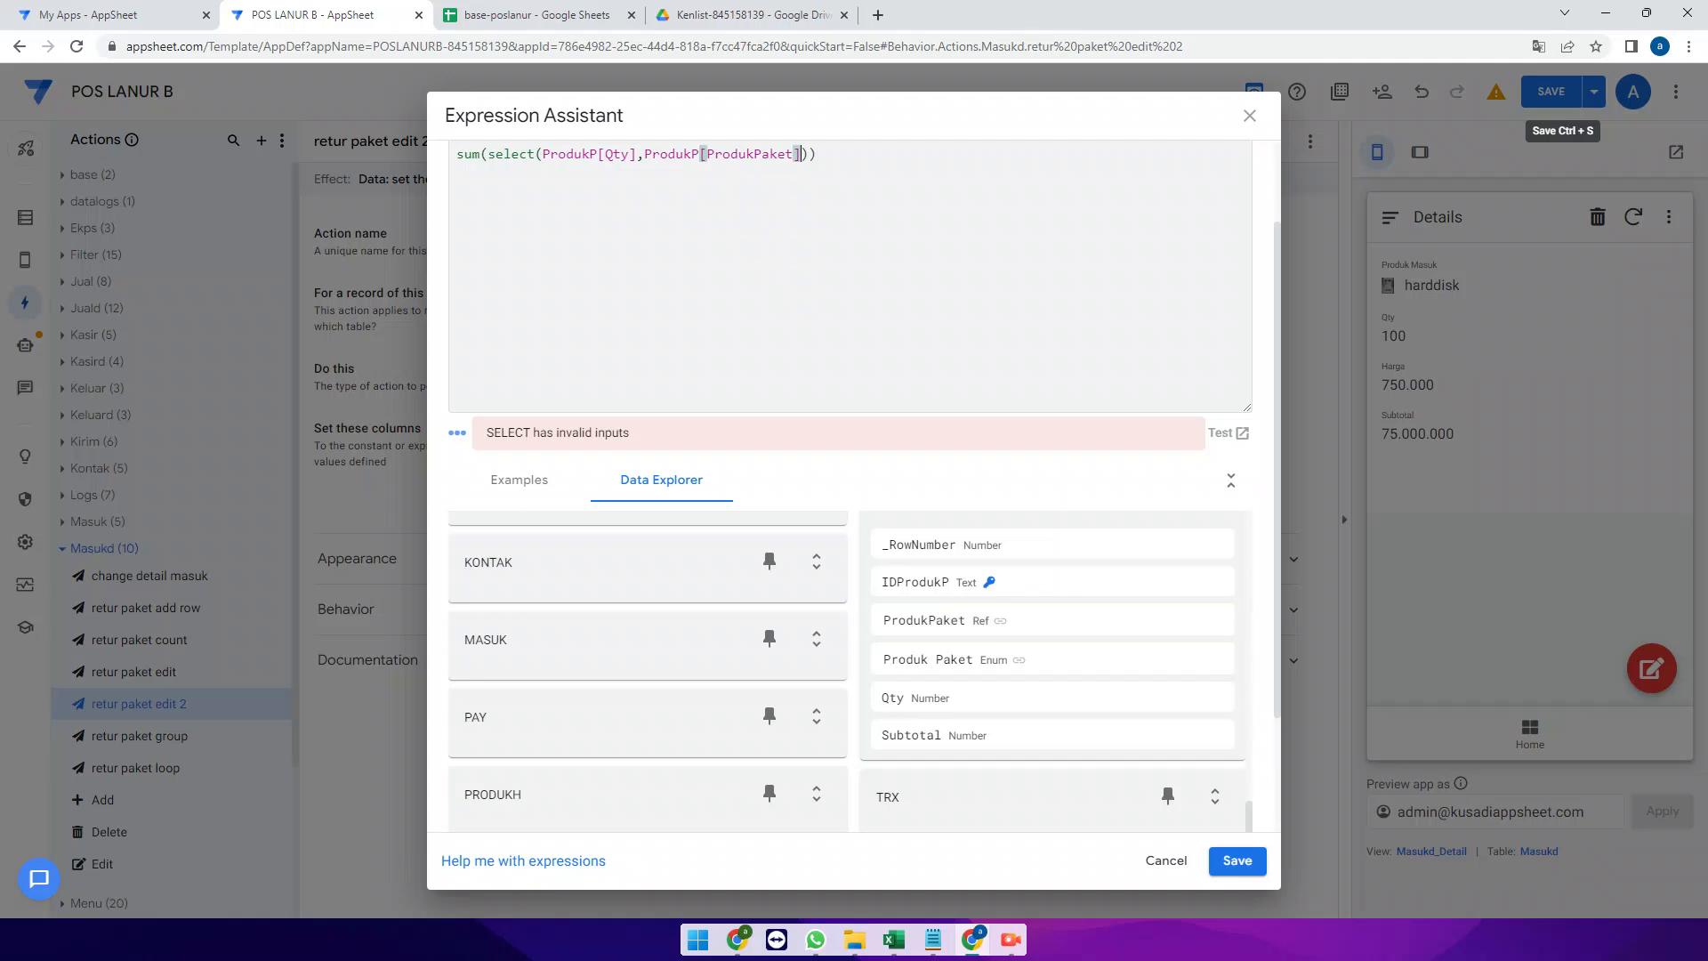
{"action": "scroll", "coordinate": [800, 284], "scroll_direction": "up", "scroll_amount": 2}
{"action": "double_click", "coordinate": [672, 268]}
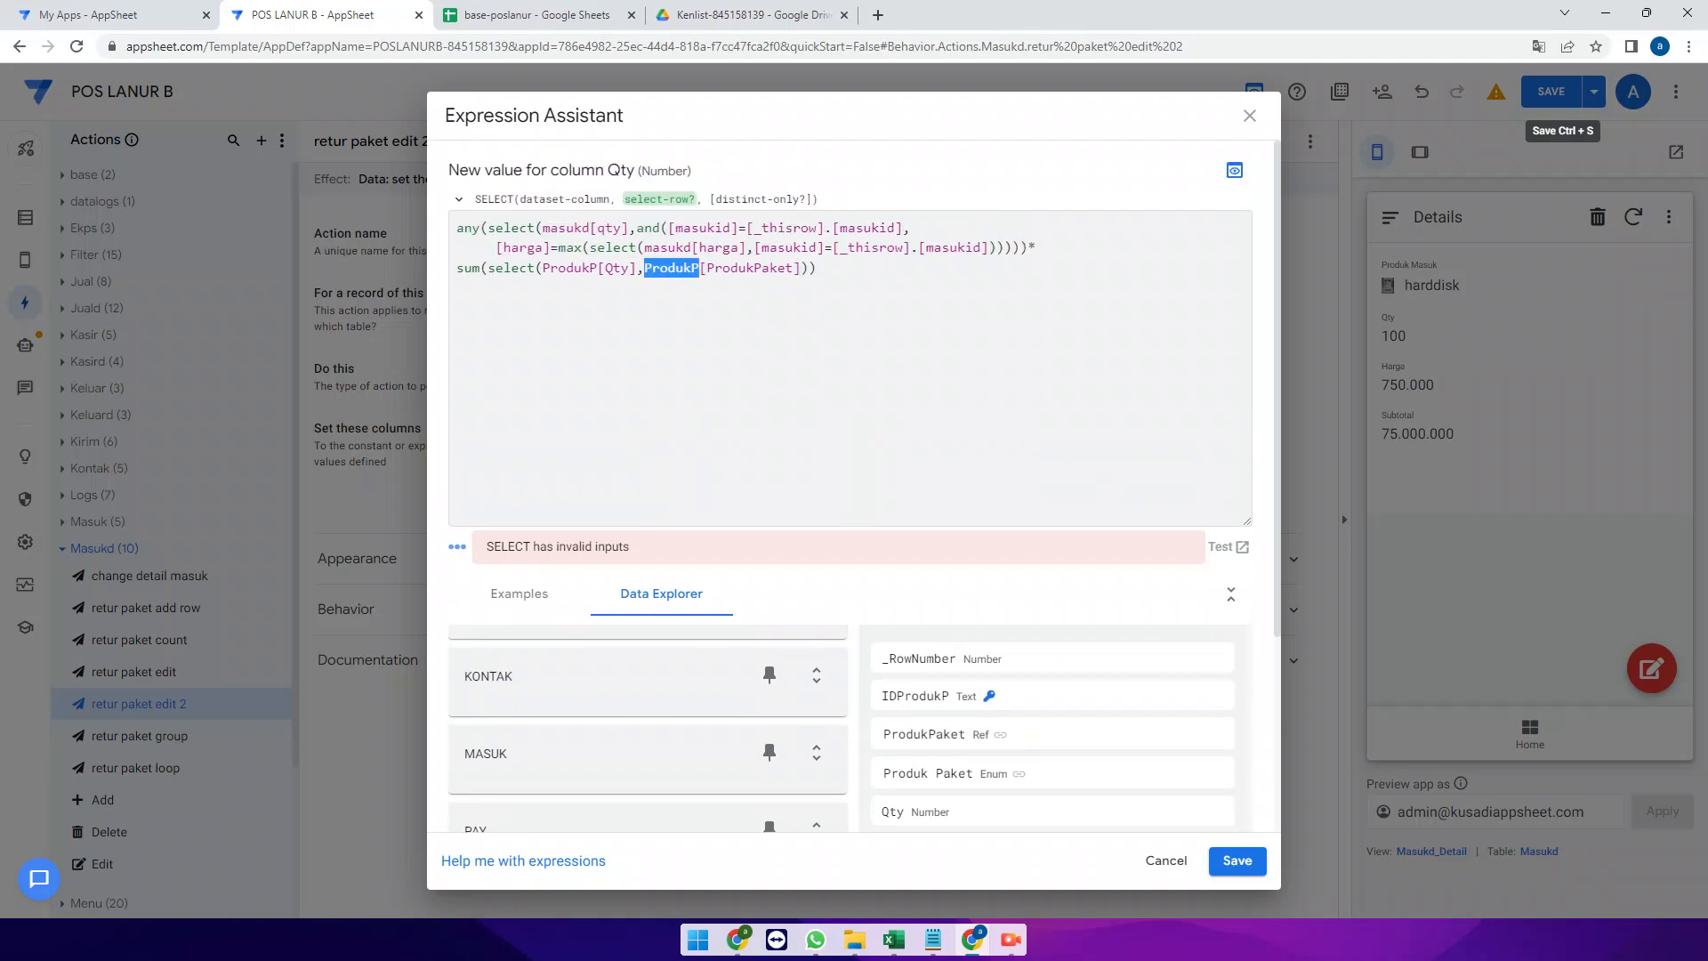
{"action": "key", "text": "BackSpace"}
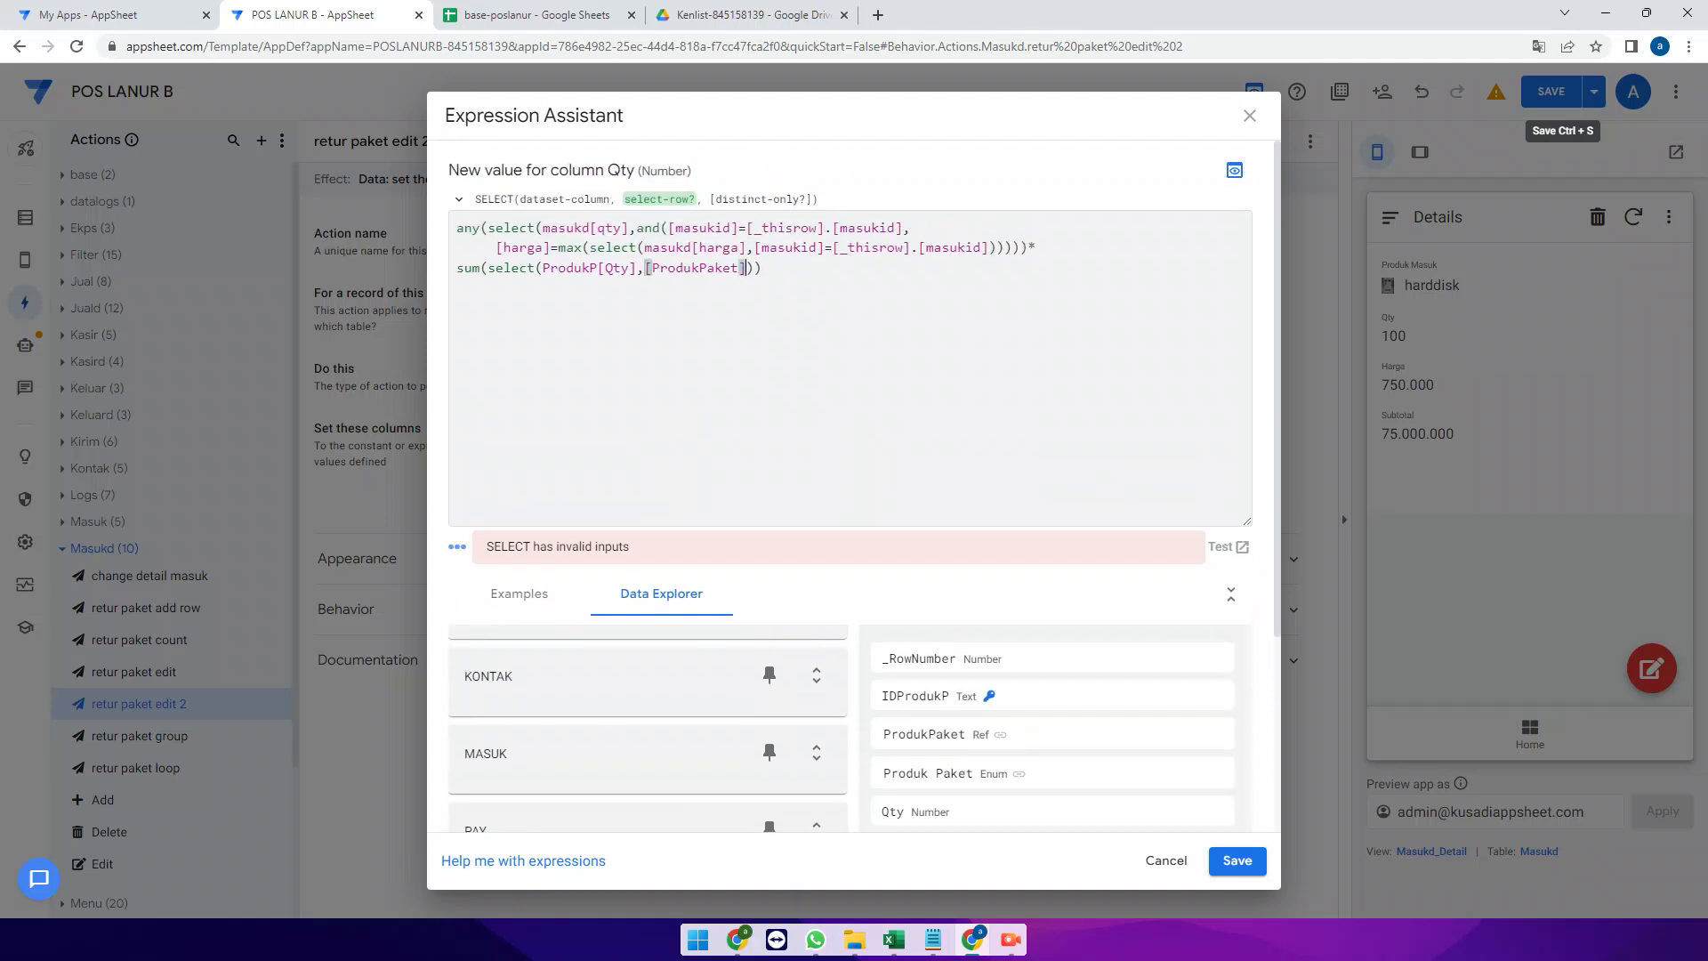
{"action": "type", "text": "="}
Copy the whole any(select(masukd[qty],...)) expression onto an indented line after [ProdukPaket]= inside the sum
{"action": "left_click_drag", "start_coordinate": [456, 228], "coordinate": [1028, 247]}
{"action": "key", "text": "ctrl+c"}
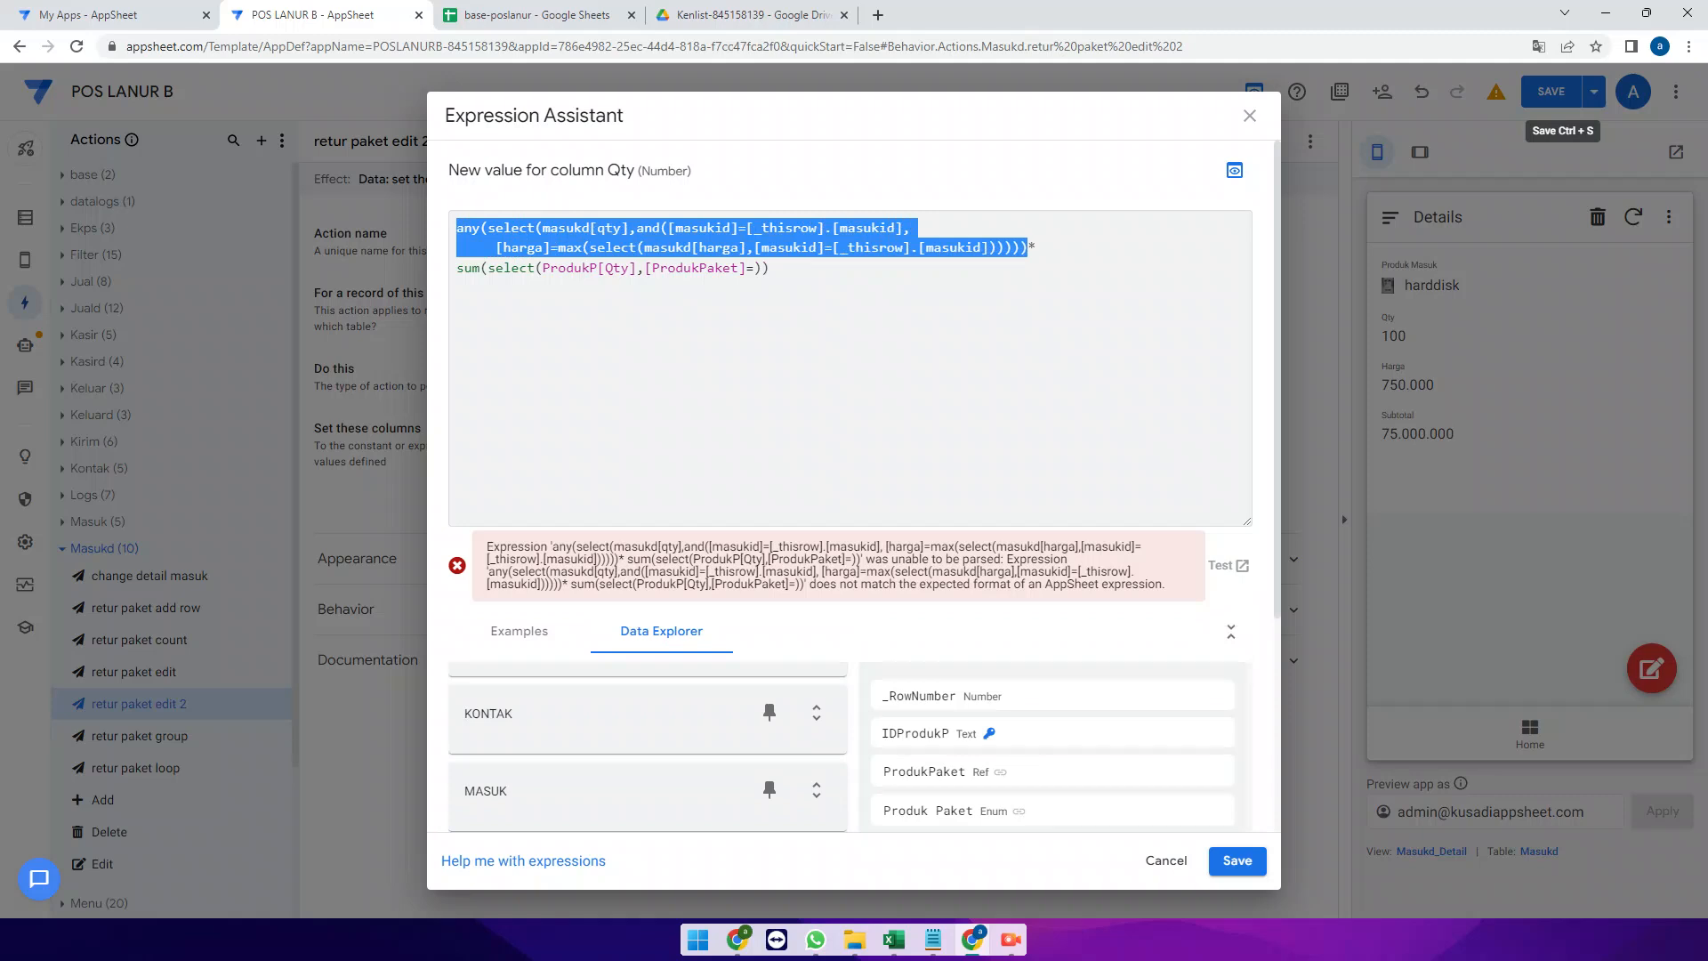
{"action": "left_click_drag", "start_coordinate": [761, 267], "coordinate": [754, 268]}
{"action": "left_click", "coordinate": [754, 268]}
{"action": "key", "text": "Return"}
{"action": "key", "text": "Return"}
{"action": "key", "text": "Left"}
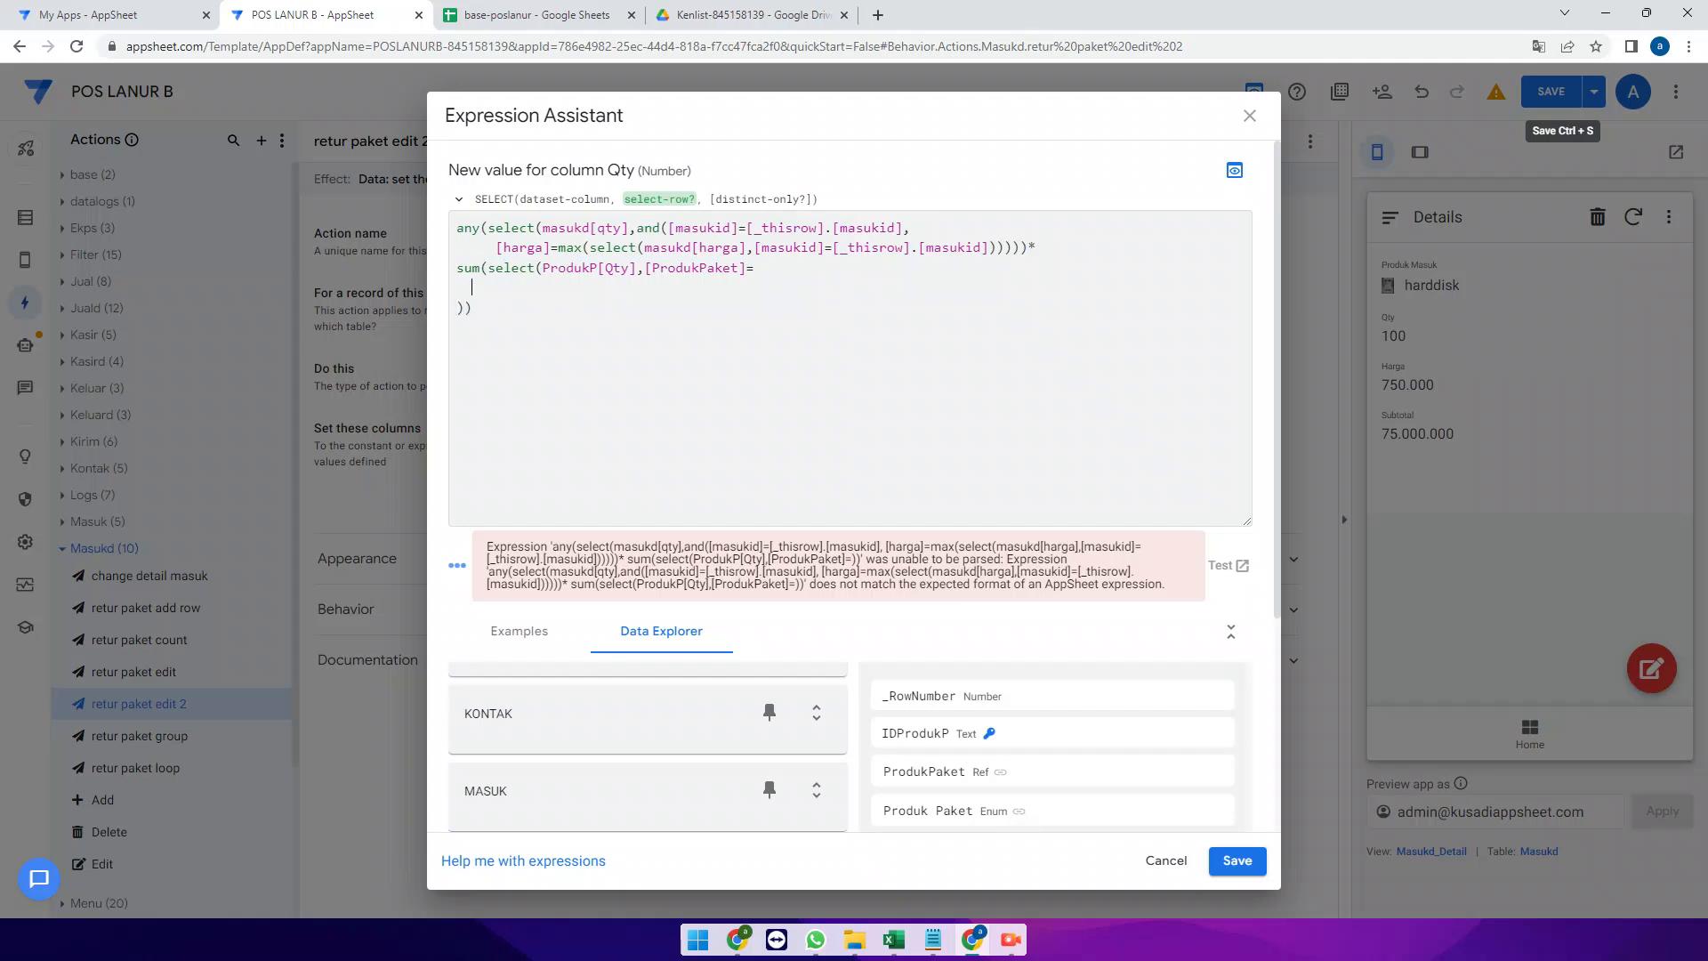
{"action": "key", "text": "ctrl+v"}
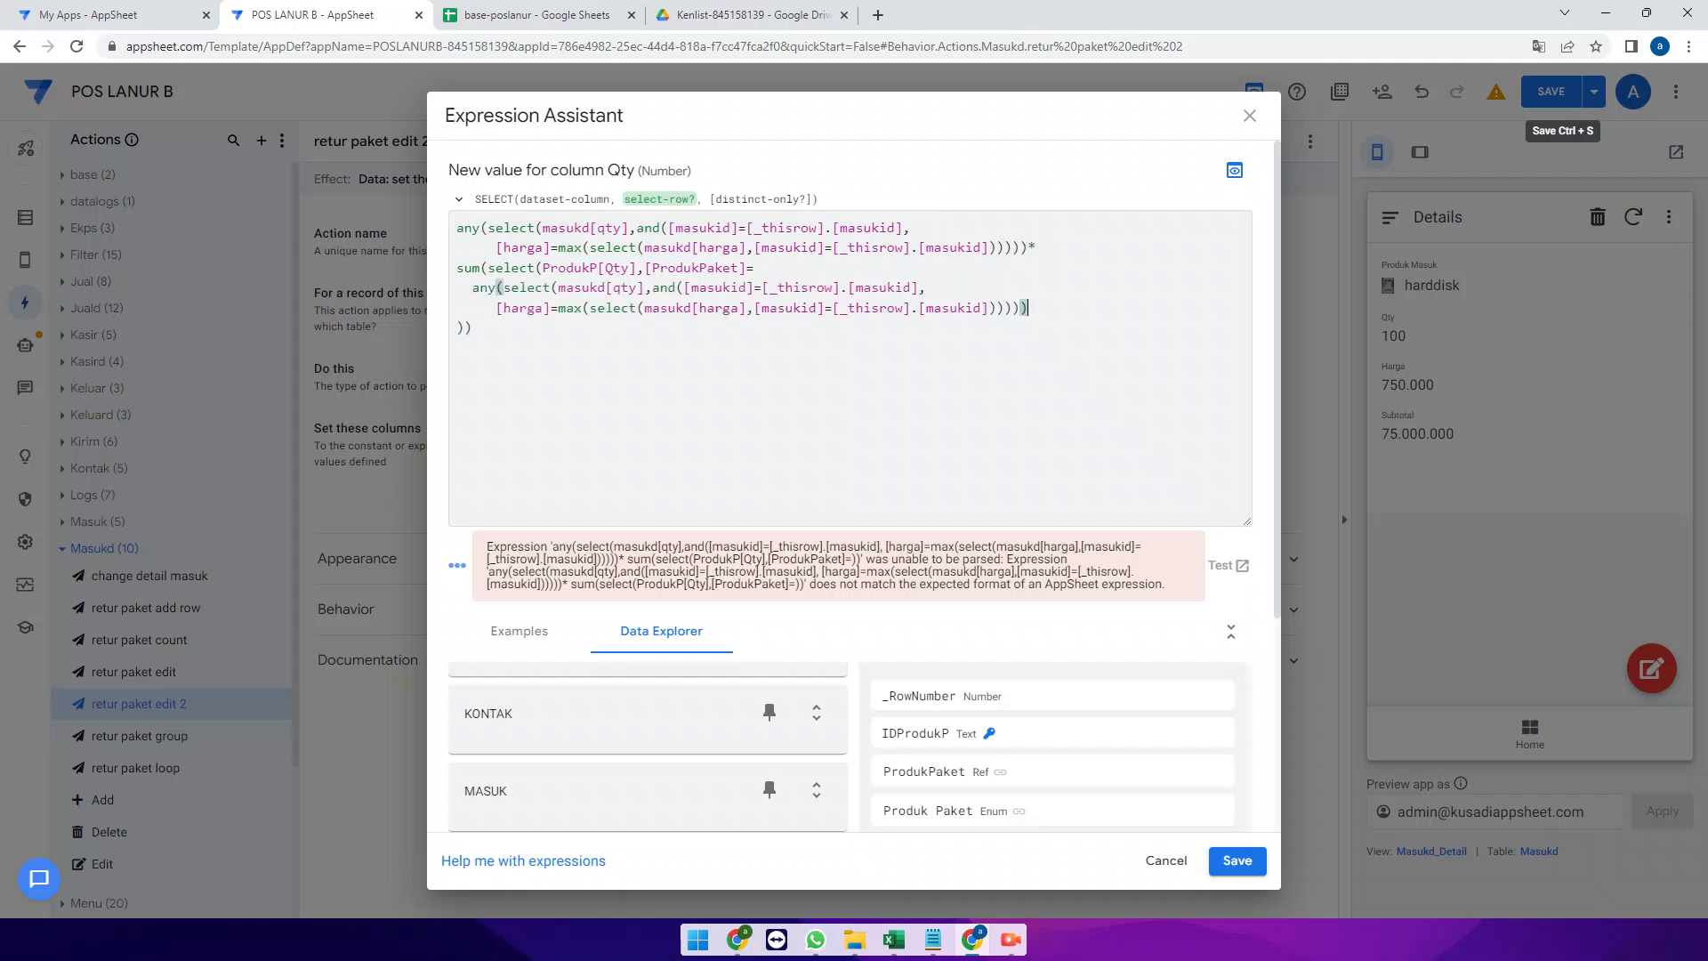
Change the column returned by the any(select()) inside the sum from qty to produk masuk
{"action": "double_click", "coordinate": [624, 289]}
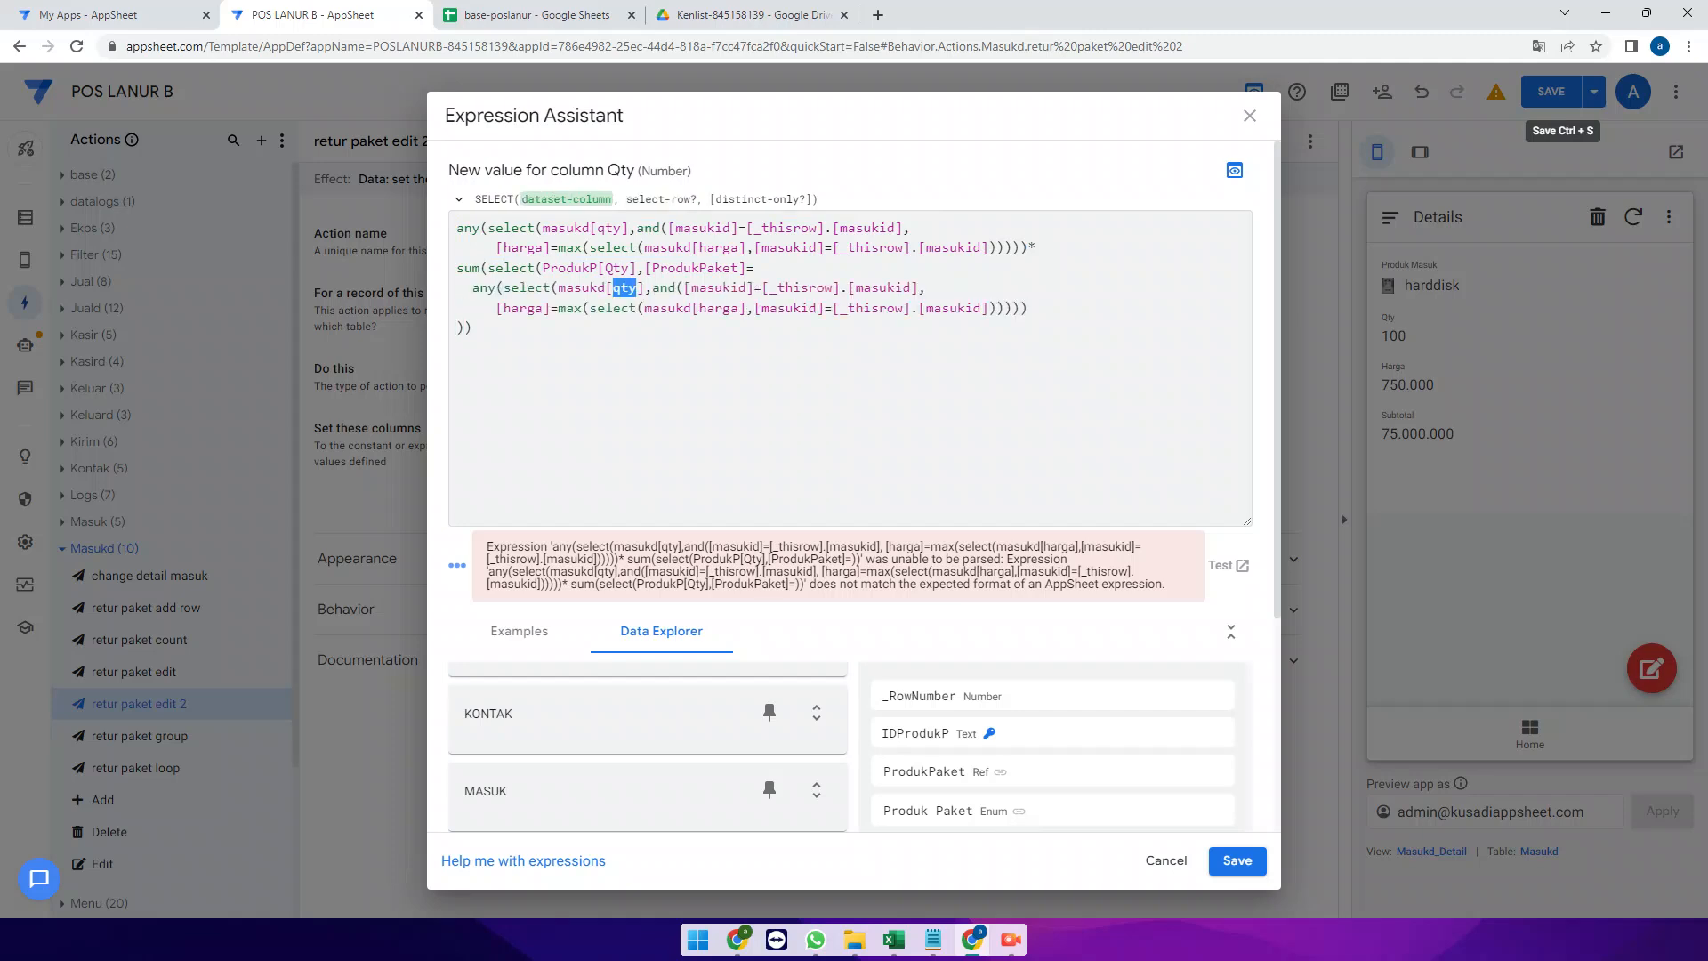
{"action": "type", "text": "produ"}
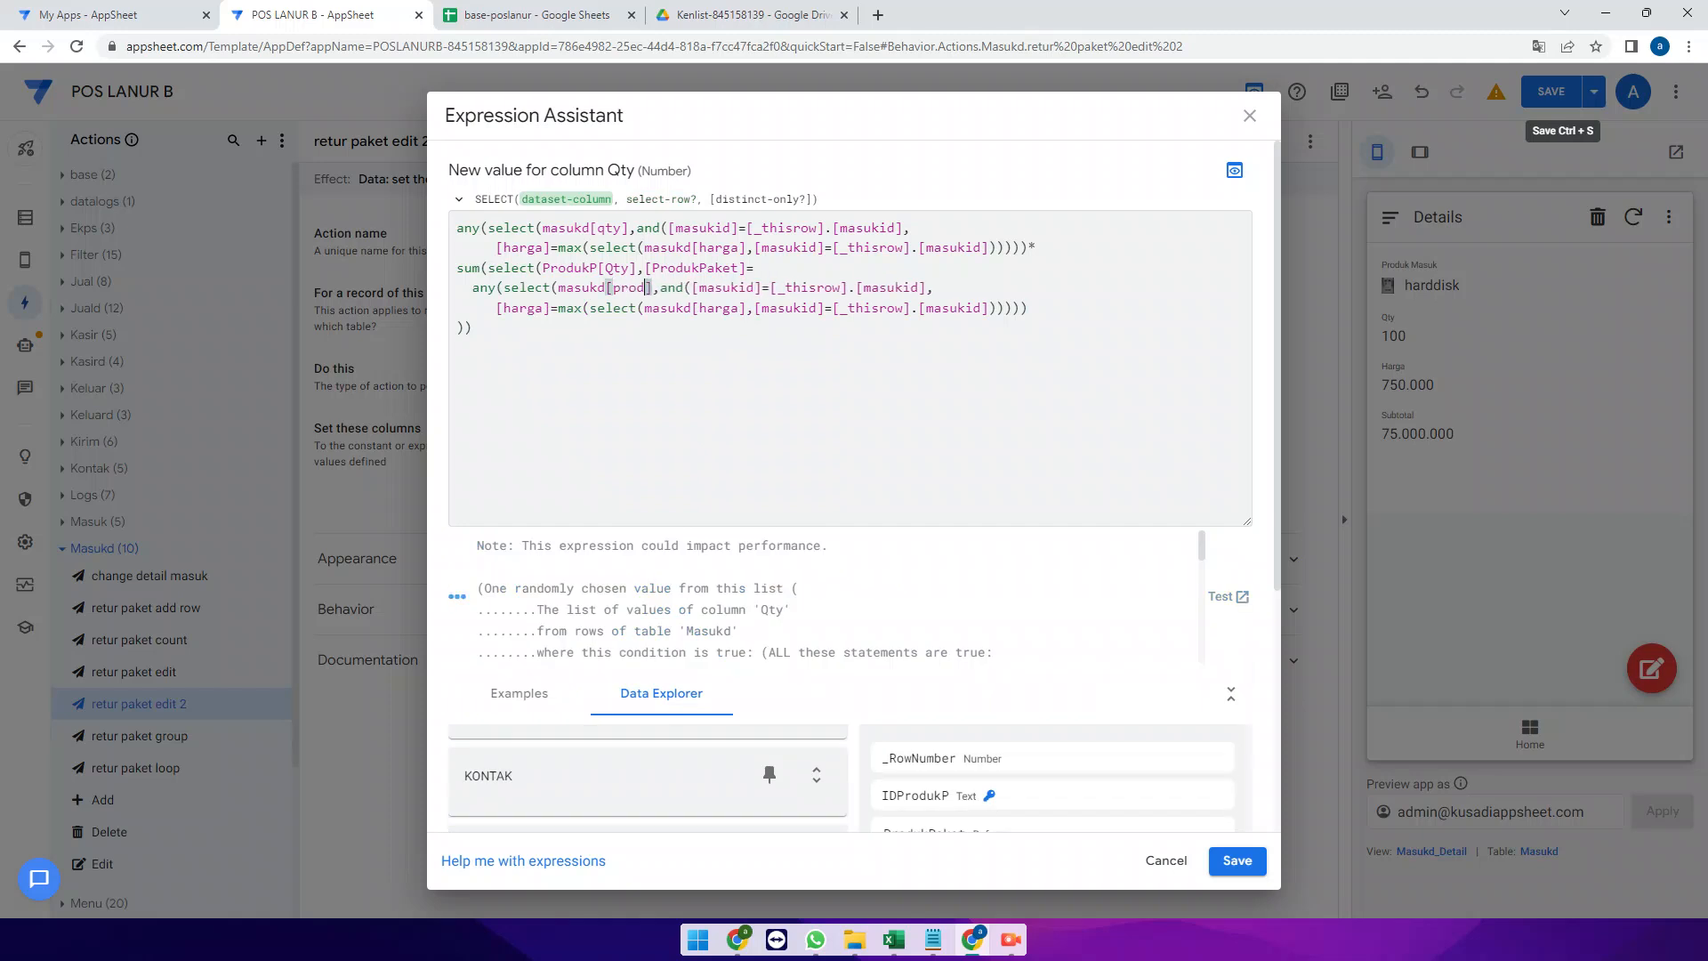
{"action": "type", "text": "k masuk"}
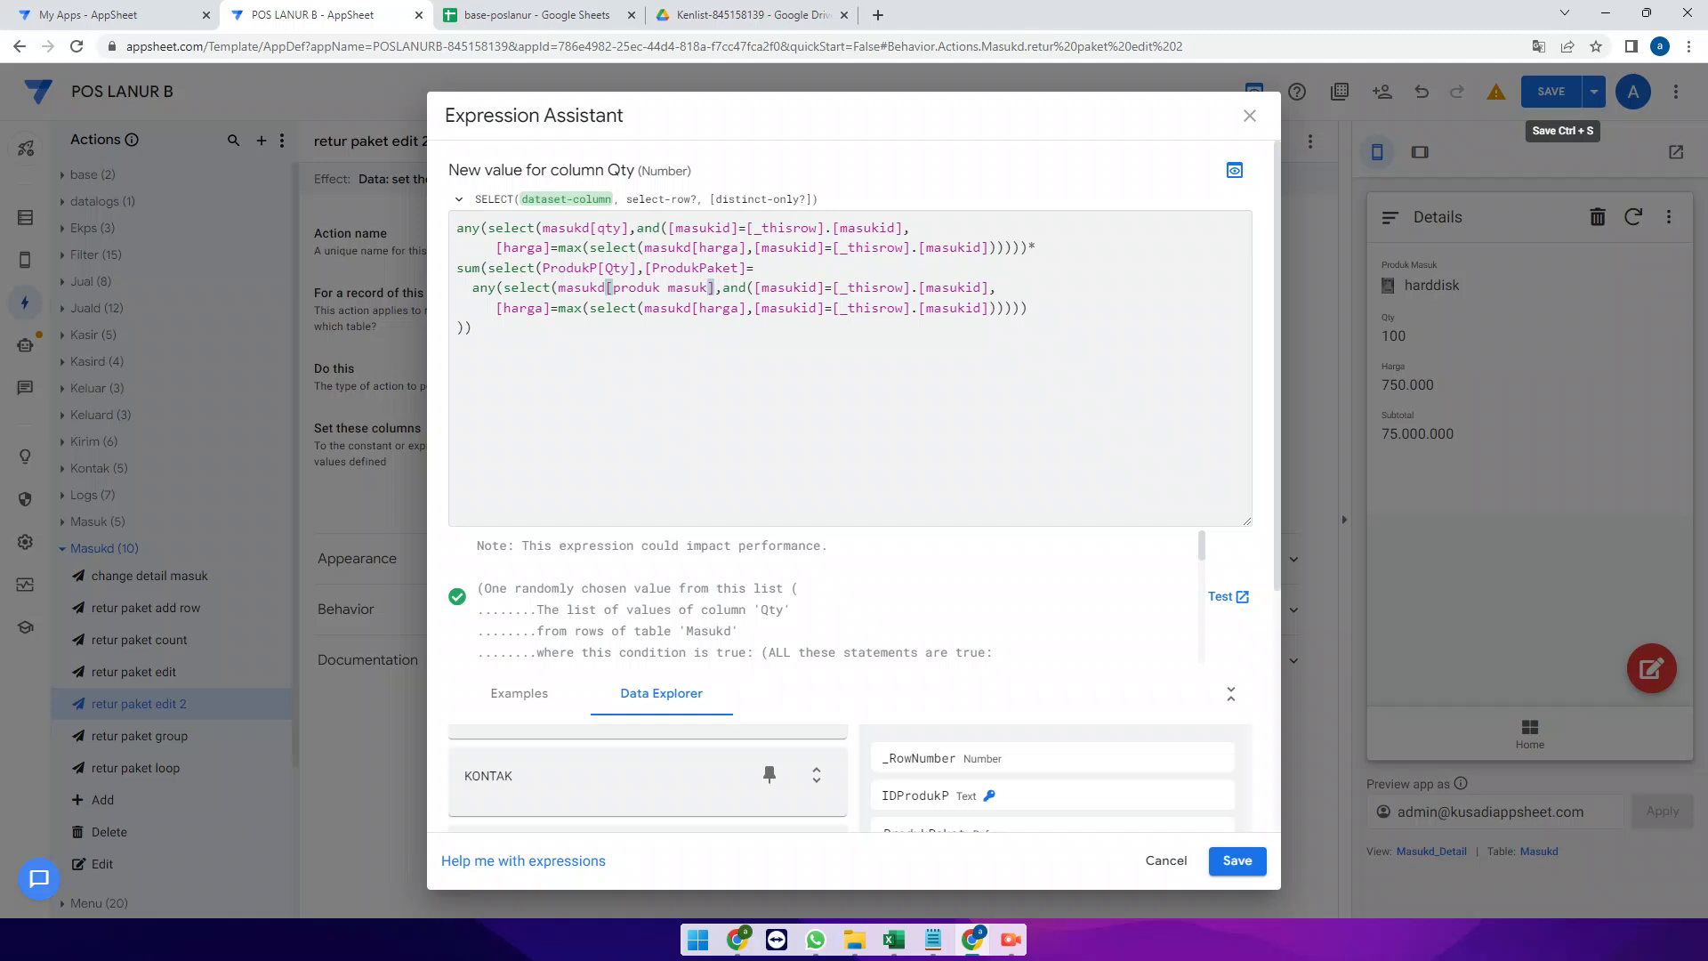
Wrap the ProdukP select's row condition in and(, then add a comma and a new line after the inner any() expression
{"action": "left_click", "coordinate": [645, 267]}
{"action": "type", "text": "and("}
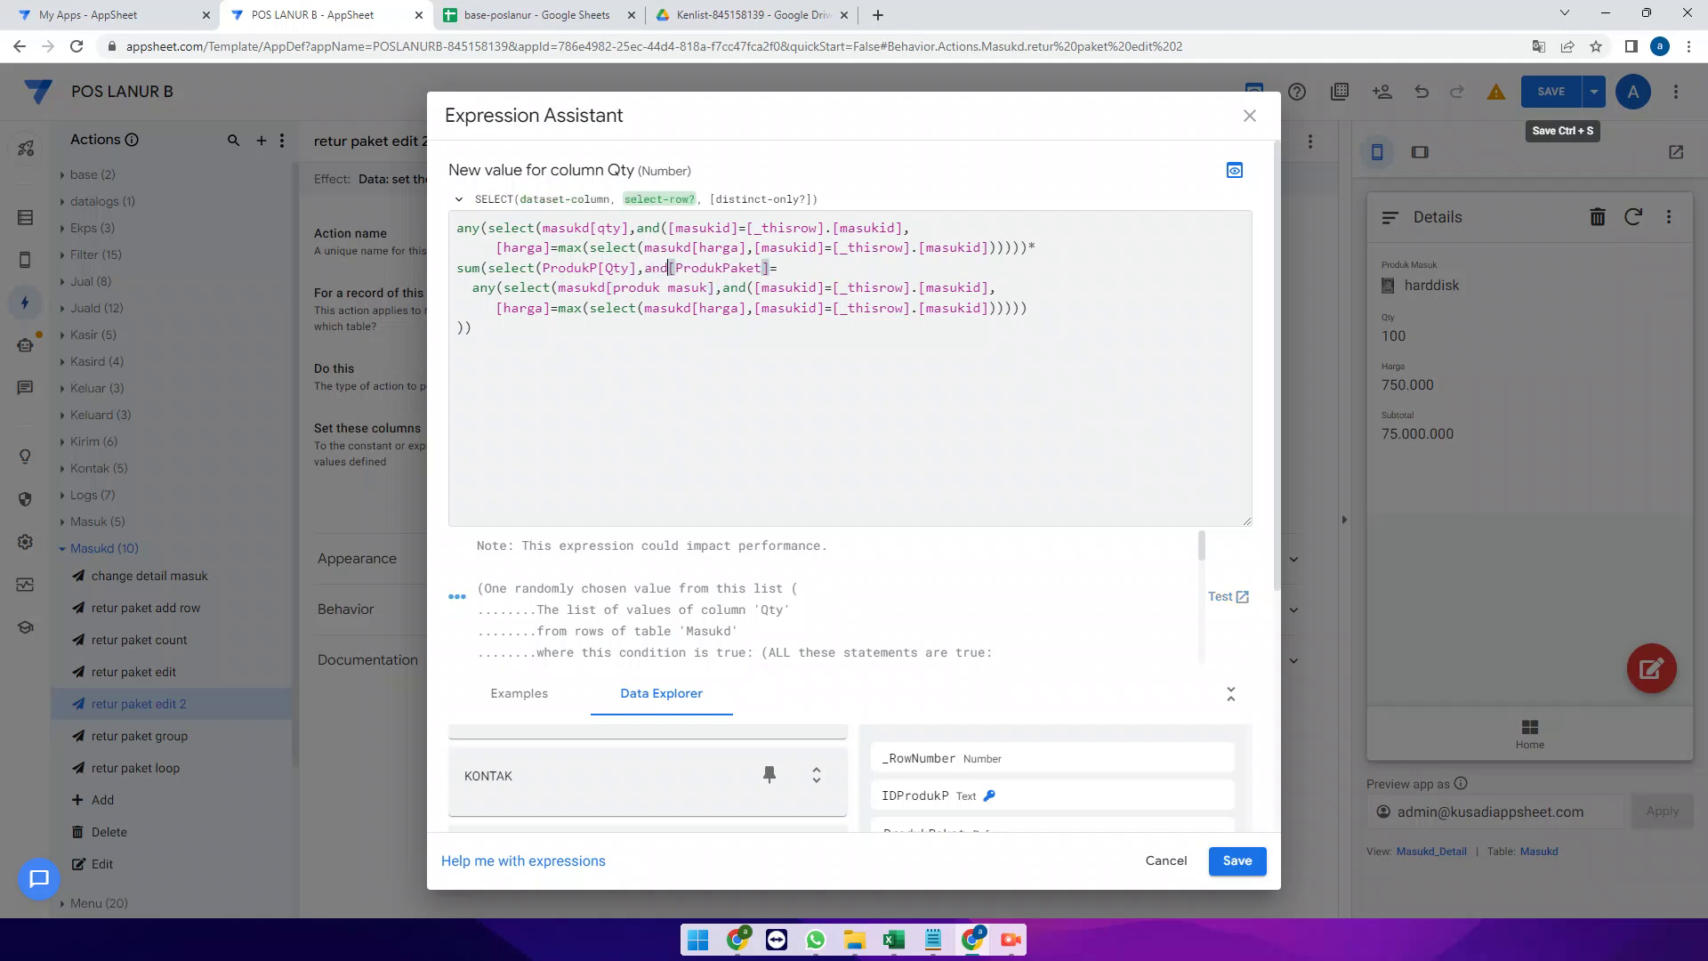
{"action": "left_click", "coordinate": [1028, 308]}
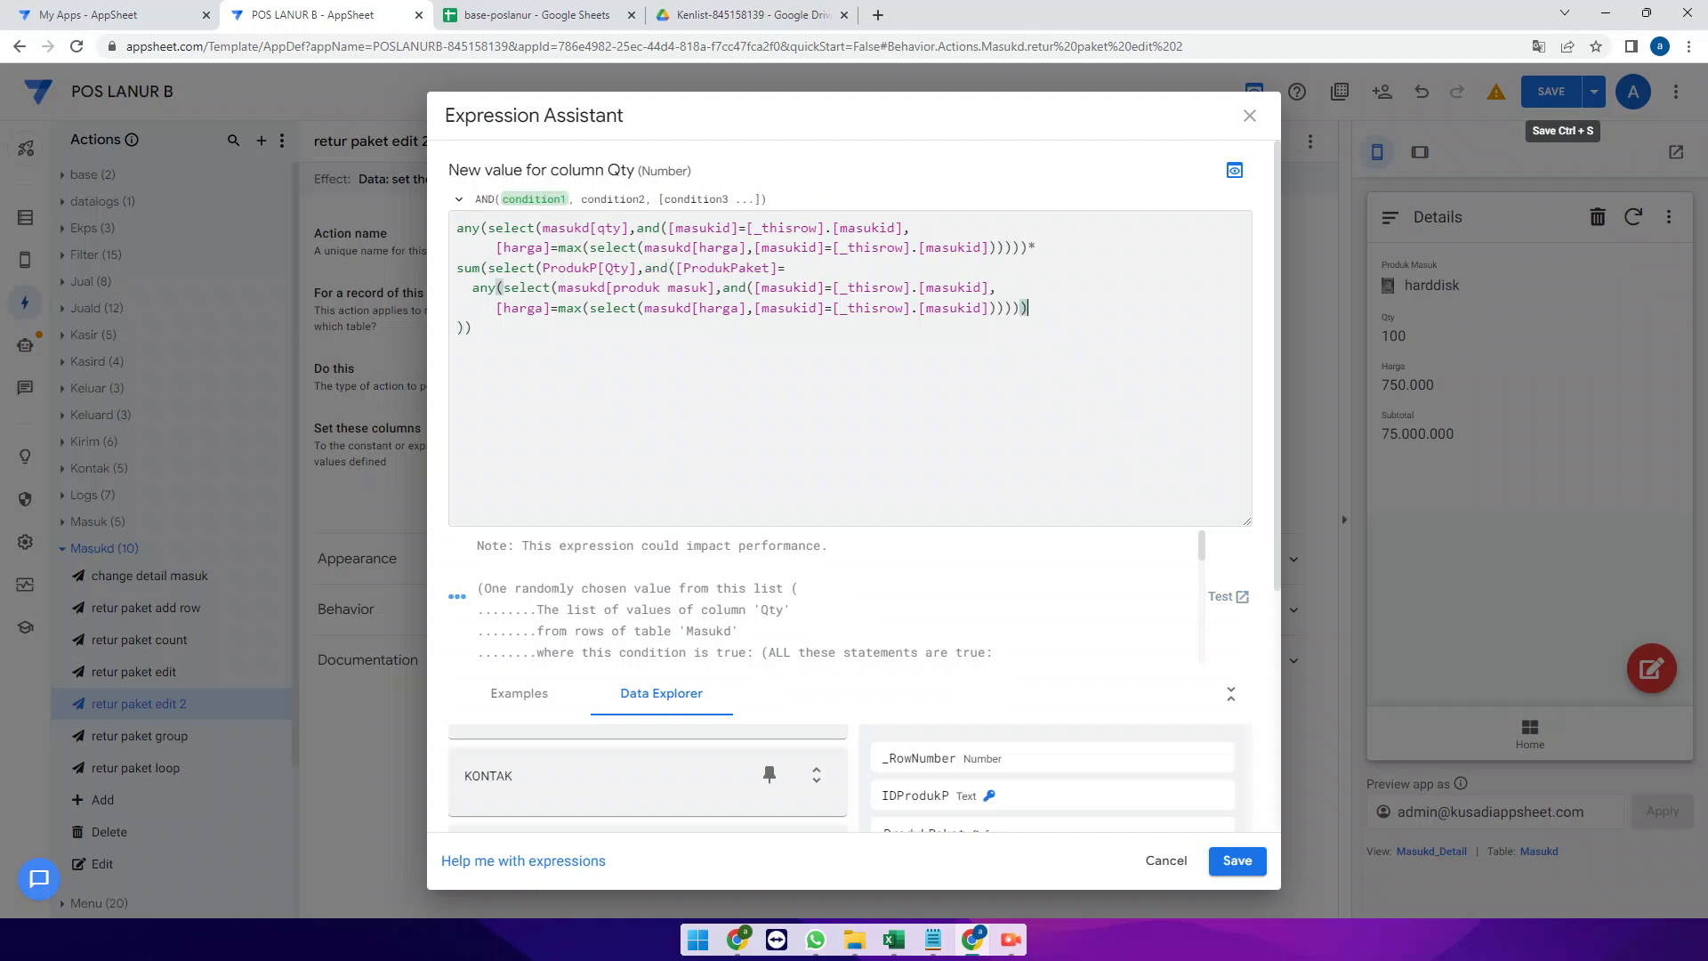
{"action": "type", "text": ","}
{"action": "key", "text": "Return"}
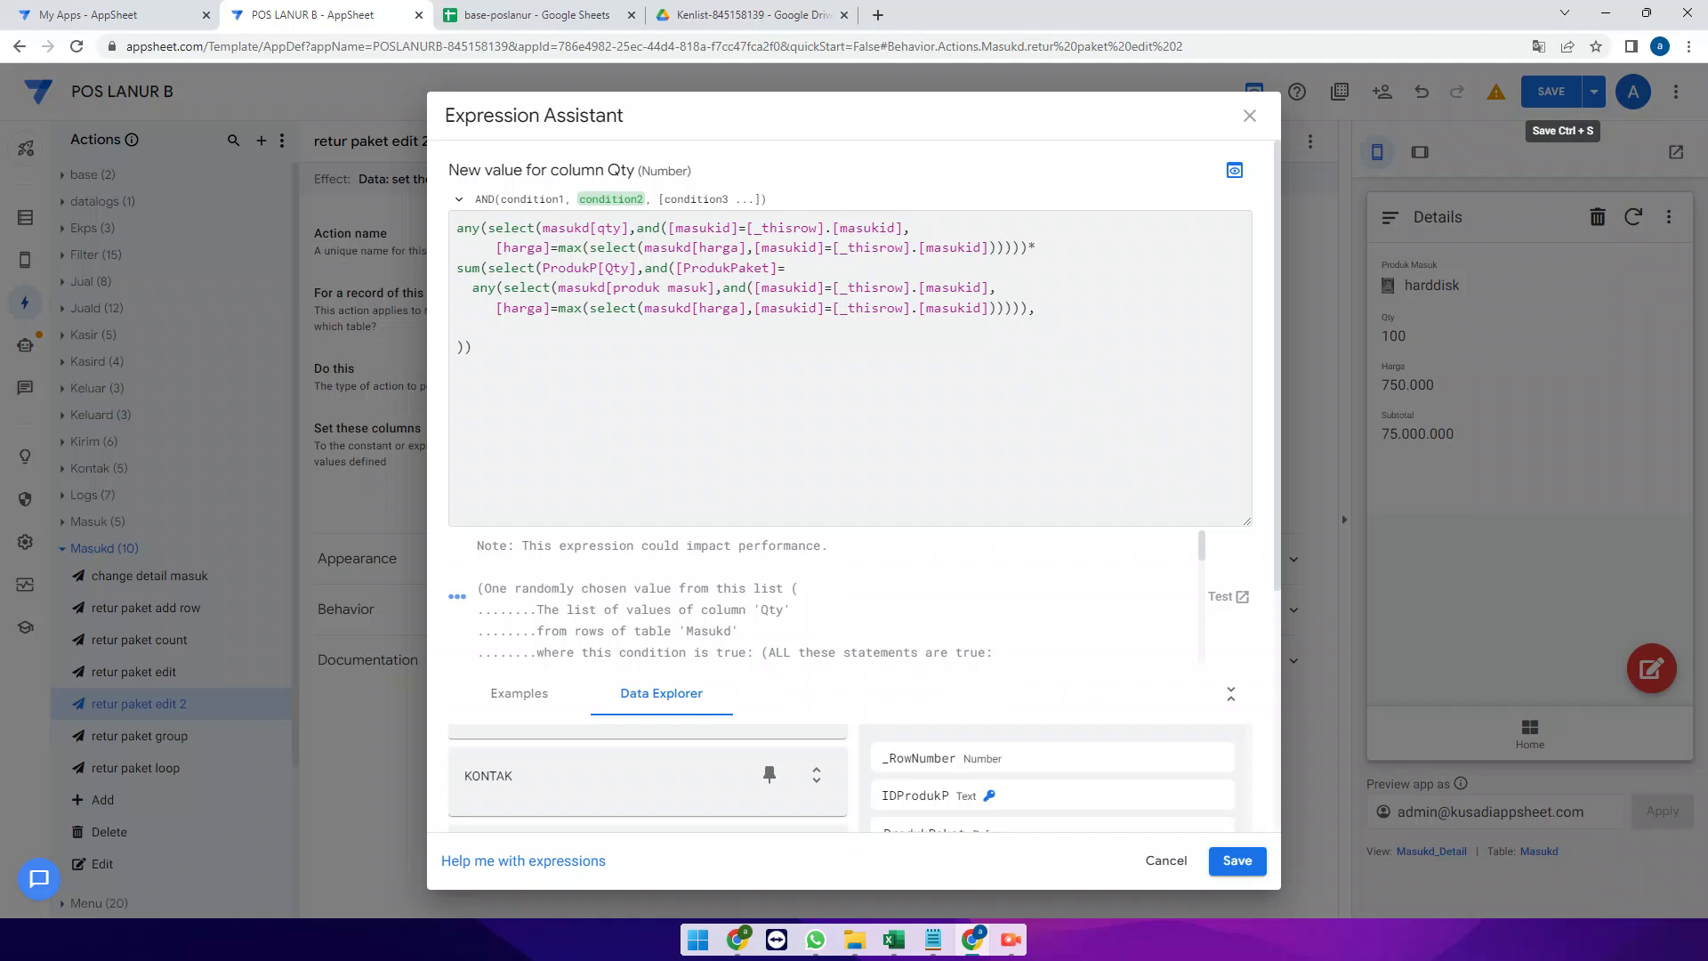
Add [Produk Paket]=[produk masuk] as the second condition of the ProdukP select, without the ProdukP table prefix
{"action": "type", "text": "[produk"}
{"action": "scroll", "coordinate": [850, 534], "scroll_direction": "down", "scroll_amount": 3}
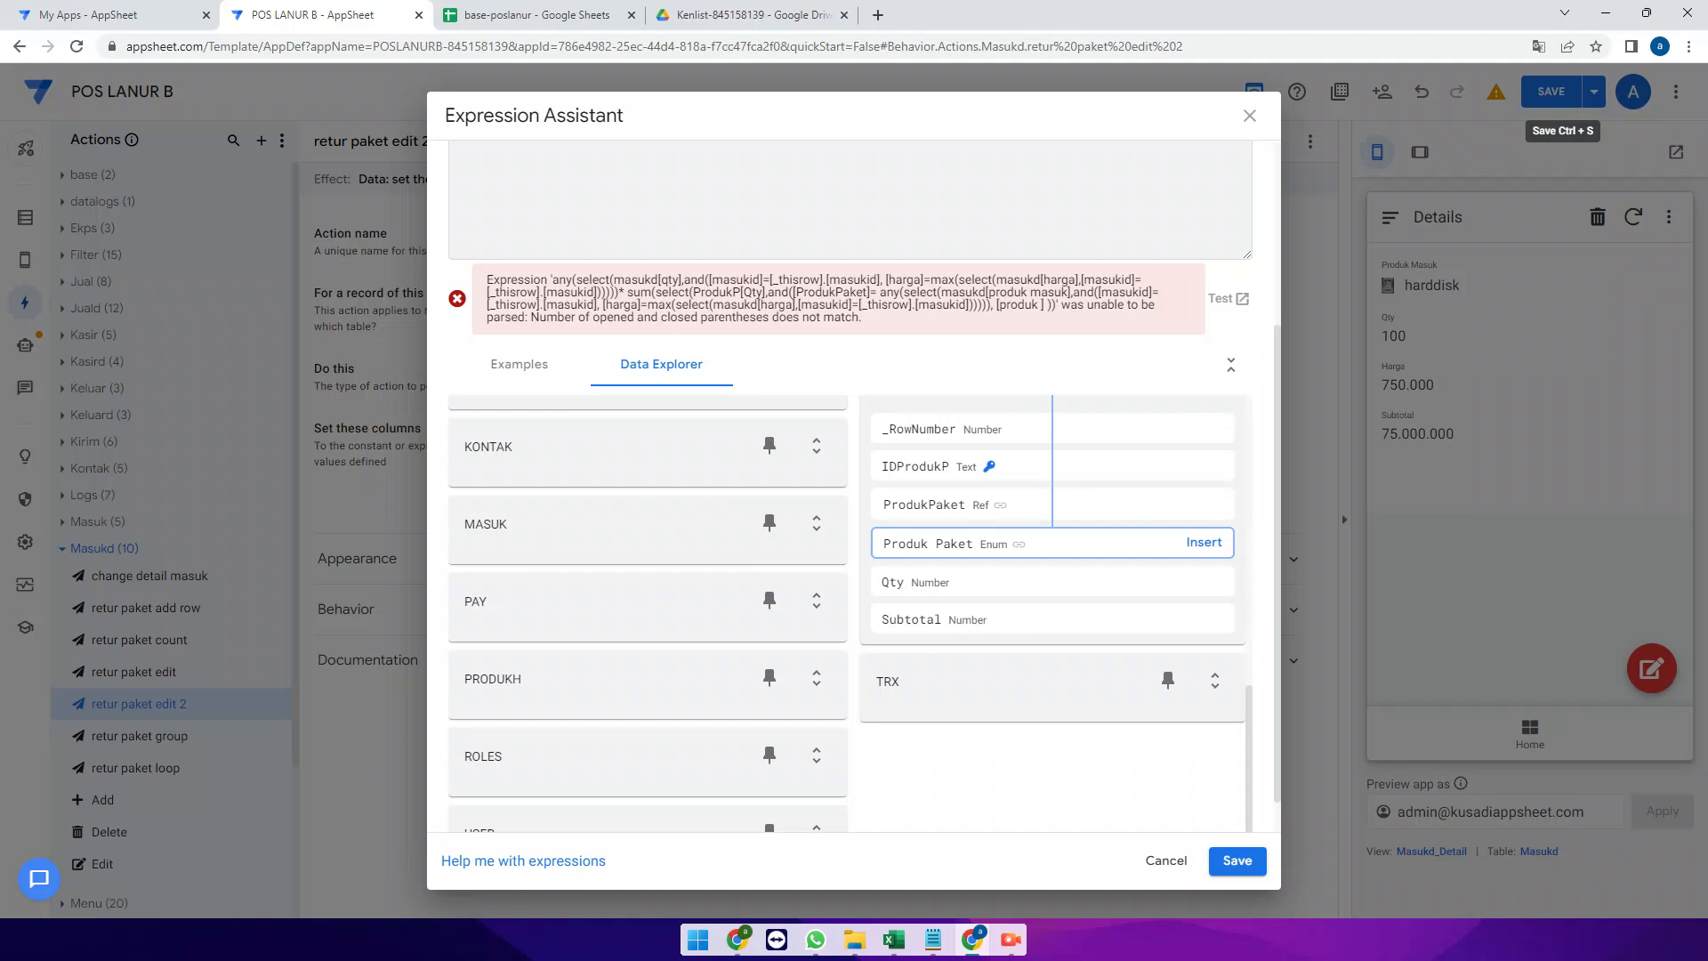
{"action": "left_click", "coordinate": [1204, 542]}
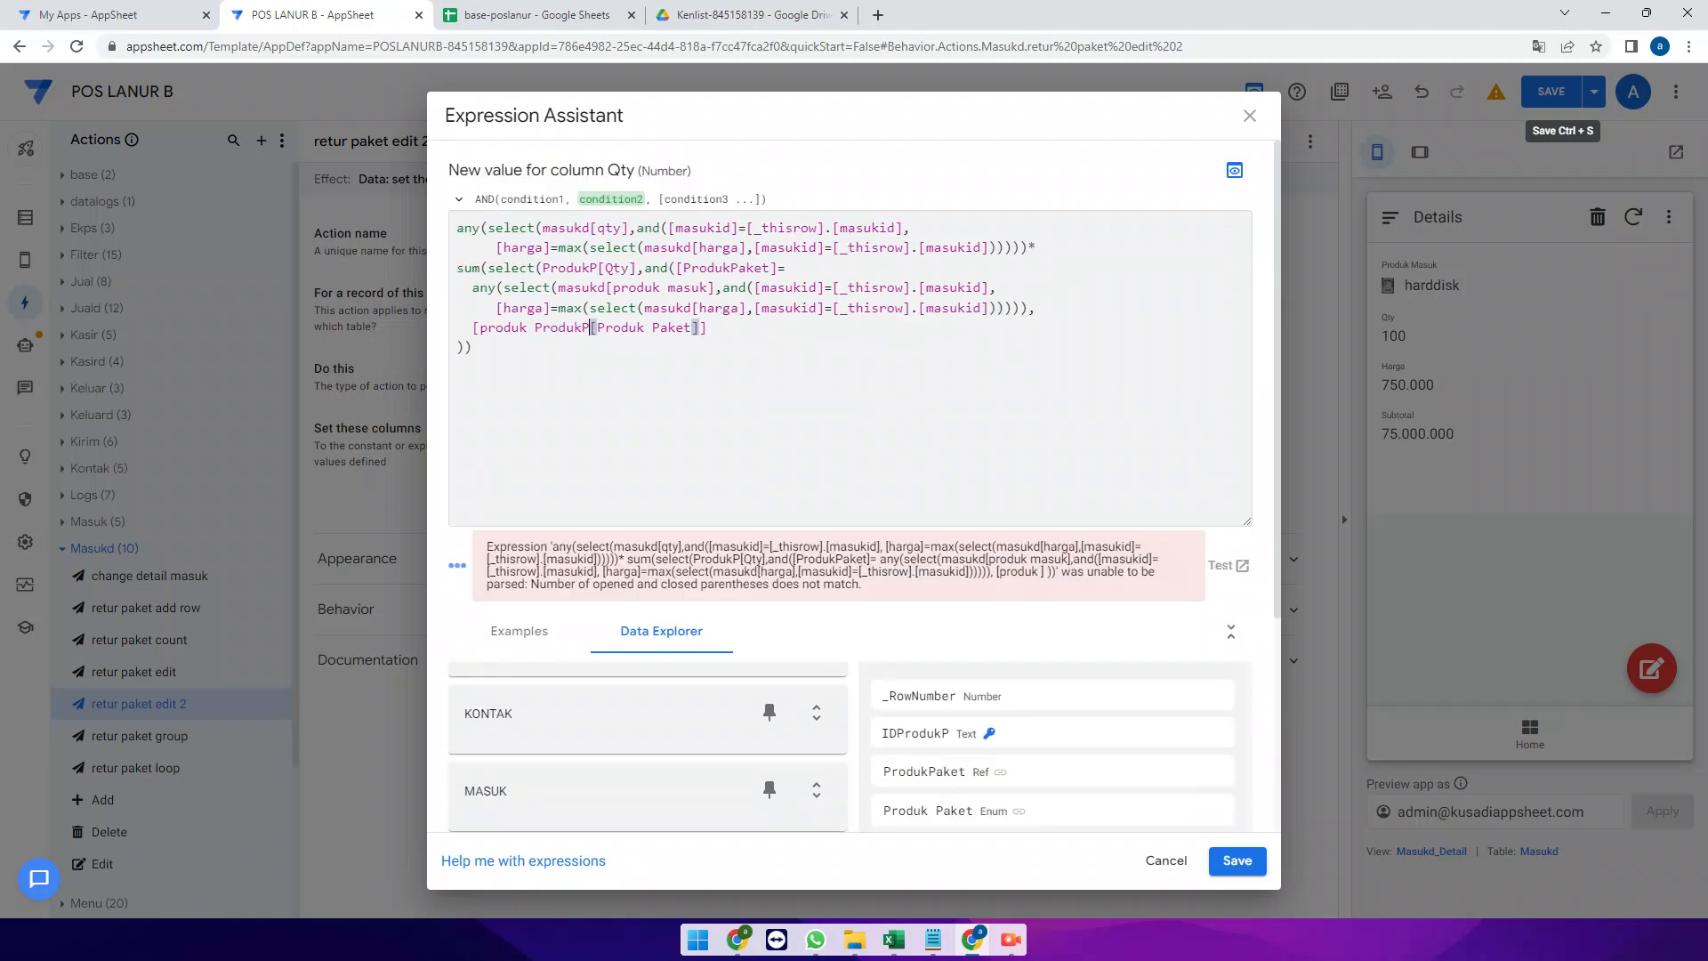
{"action": "key", "text": "ctrl+shift+Left"}
{"action": "key", "text": "ctrl+shift+Left"}
{"action": "key", "text": "ctrl+shift+Left"}
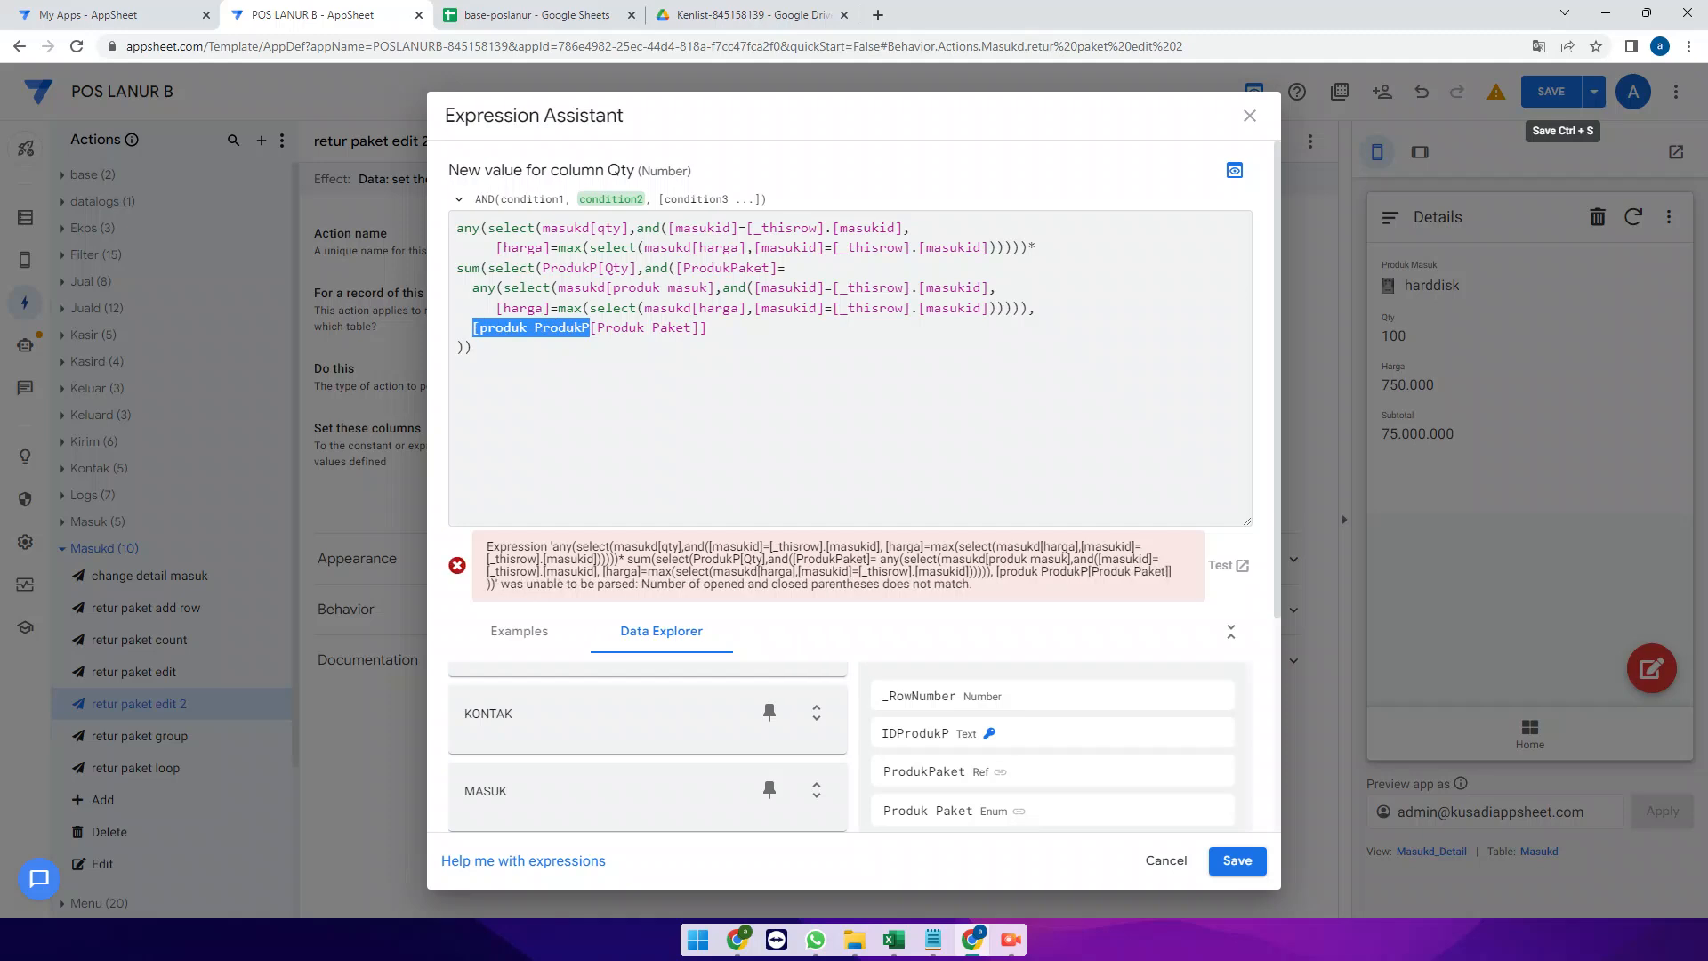
{"action": "key", "text": "BackSpace"}
{"action": "key", "text": "BackSpace"}
{"action": "type", "text": "=["}
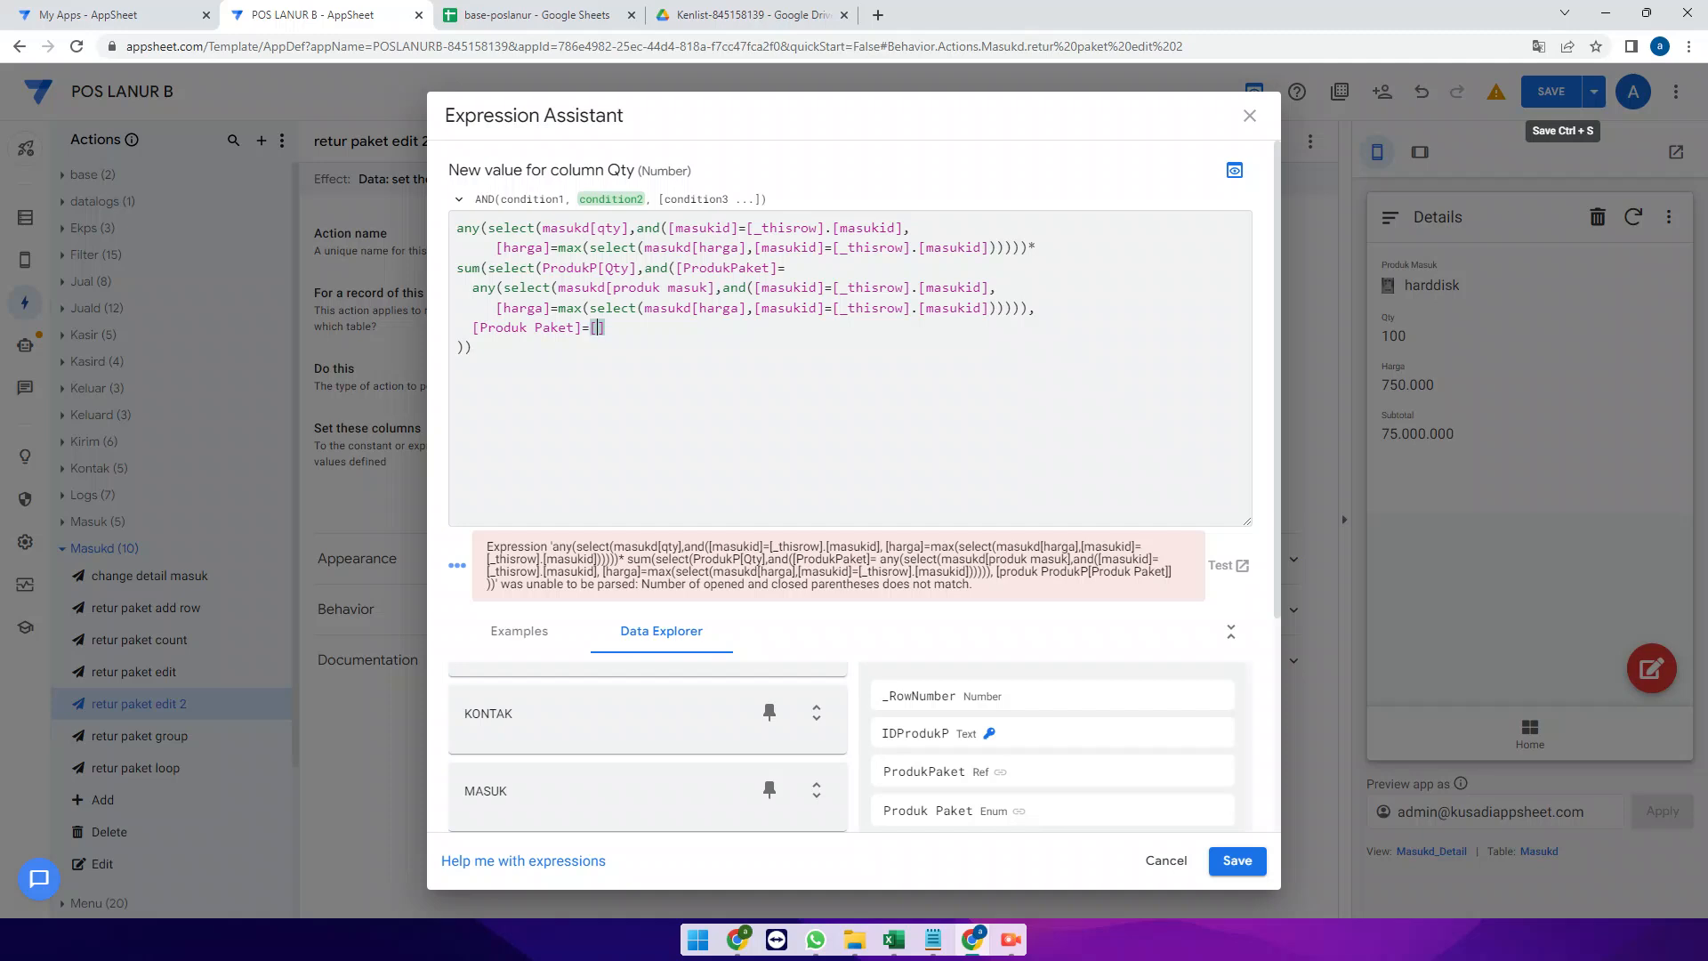
{"action": "type", "text": "produk masuk"}
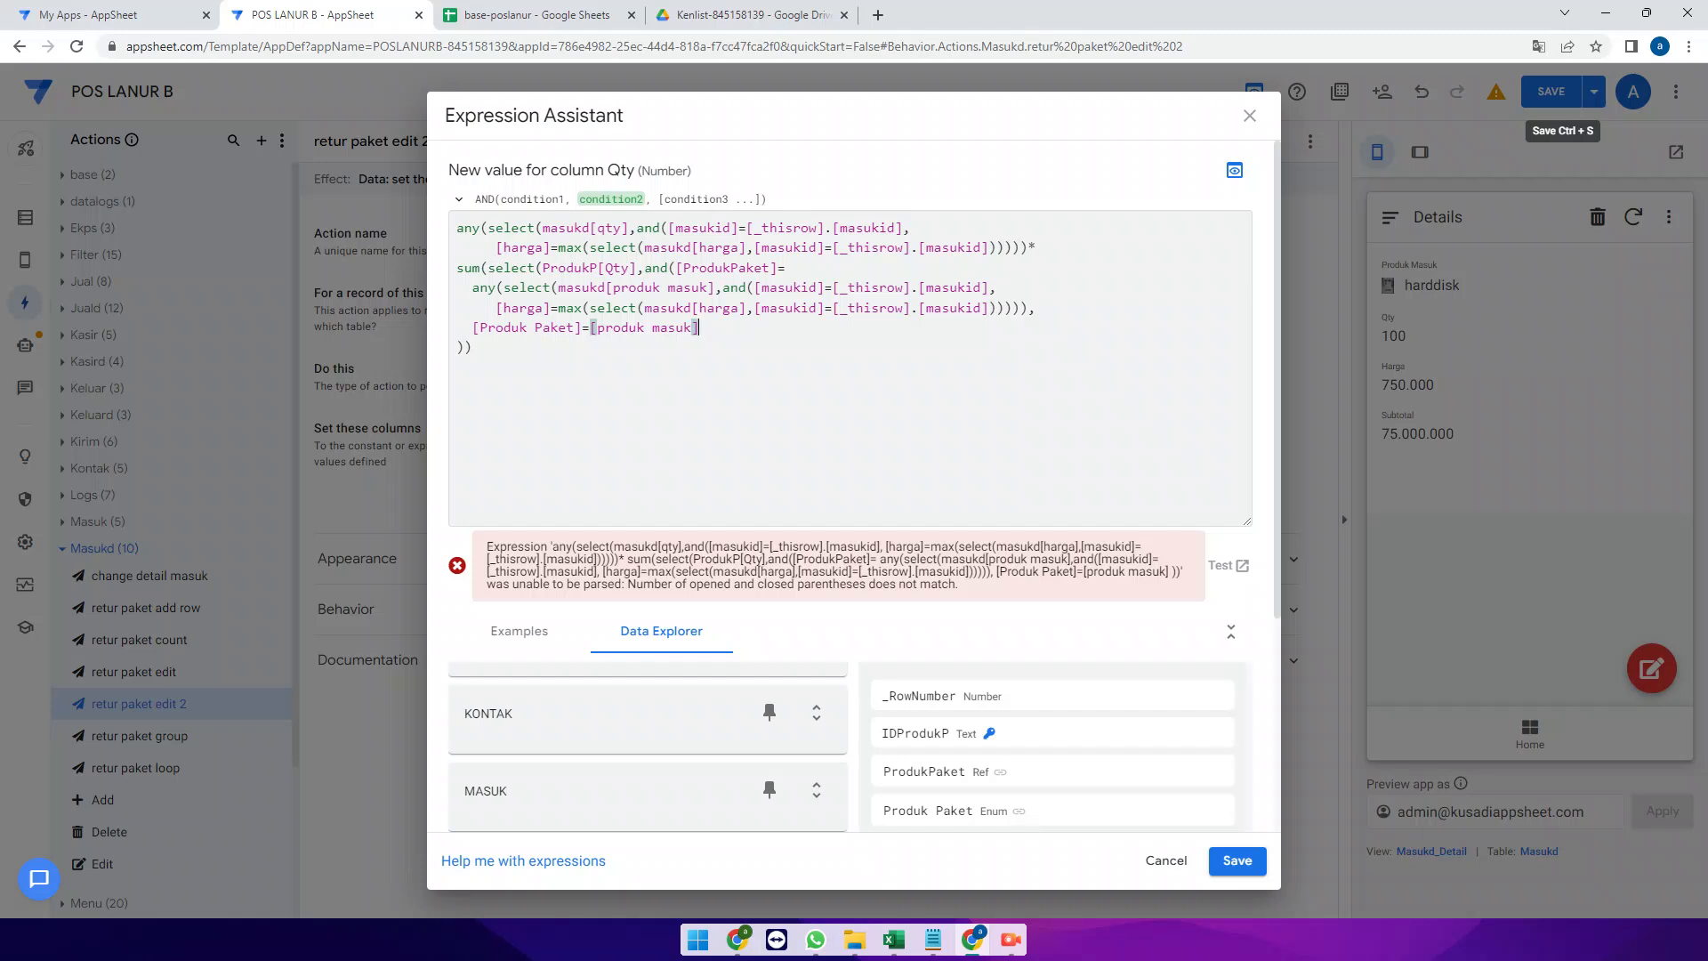
Close the sum expression's parentheses after [produk masuk], remove the leftover parentheses line below it, and save the Qty expression
{"action": "type", "text": "))"}
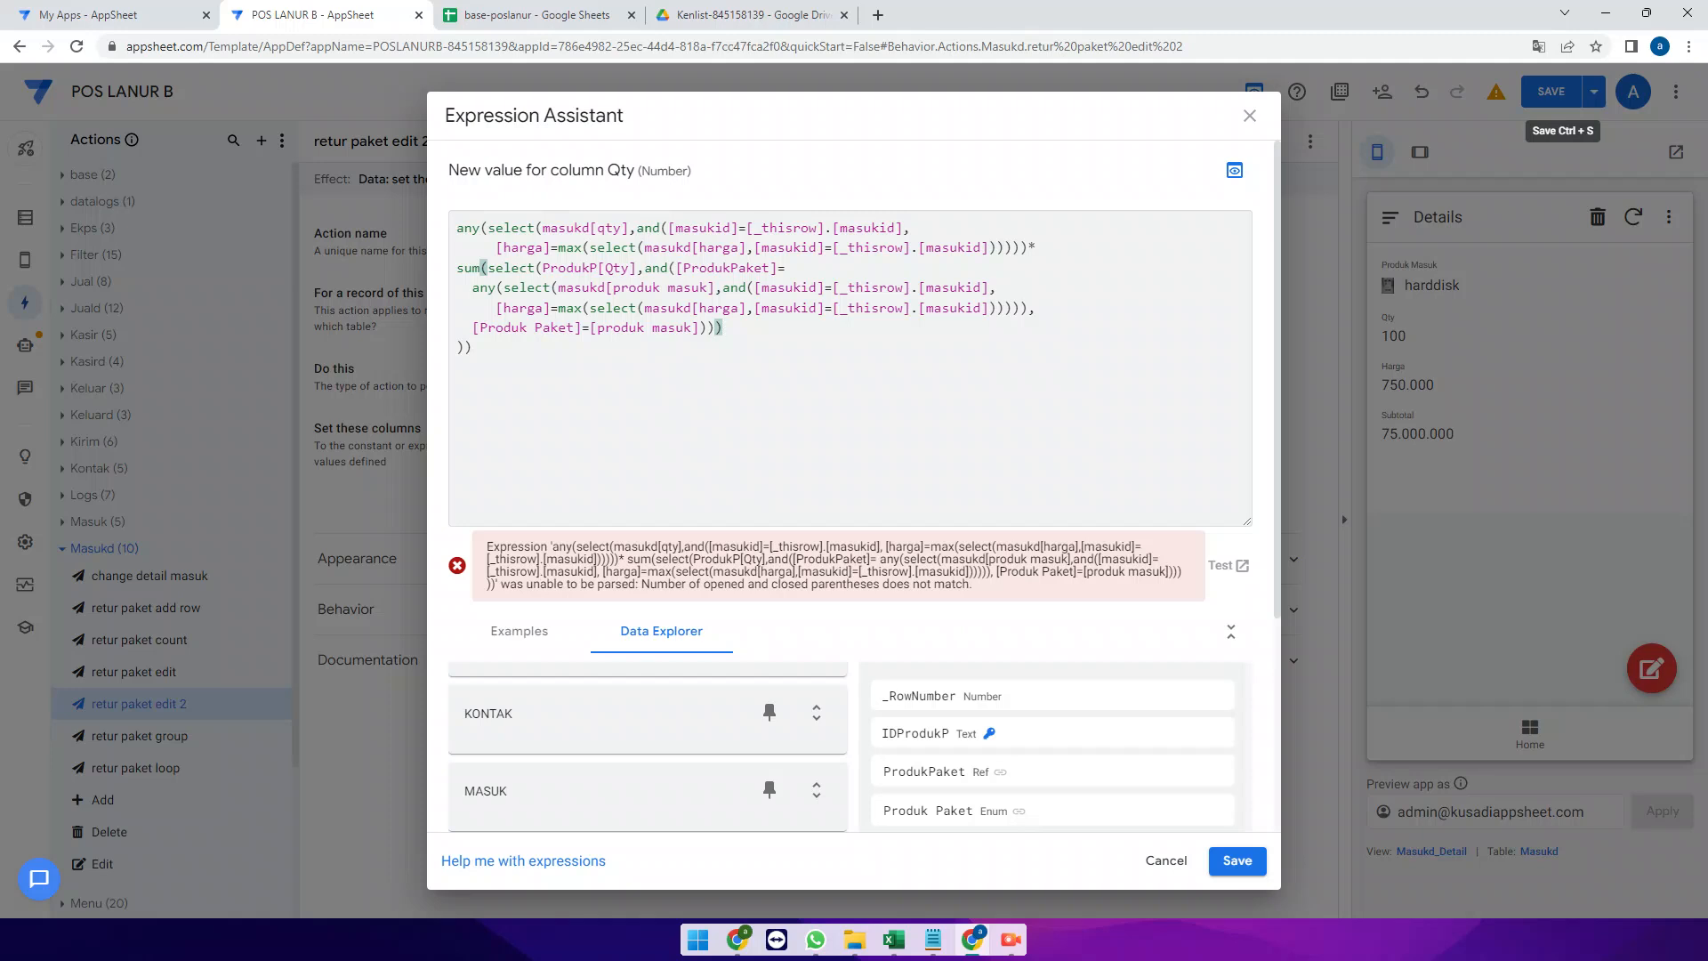
{"action": "key", "text": "Down"}
{"action": "key", "text": "shift+Home"}
{"action": "key", "text": "BackSpace"}
{"action": "key", "text": "BackSpace"}
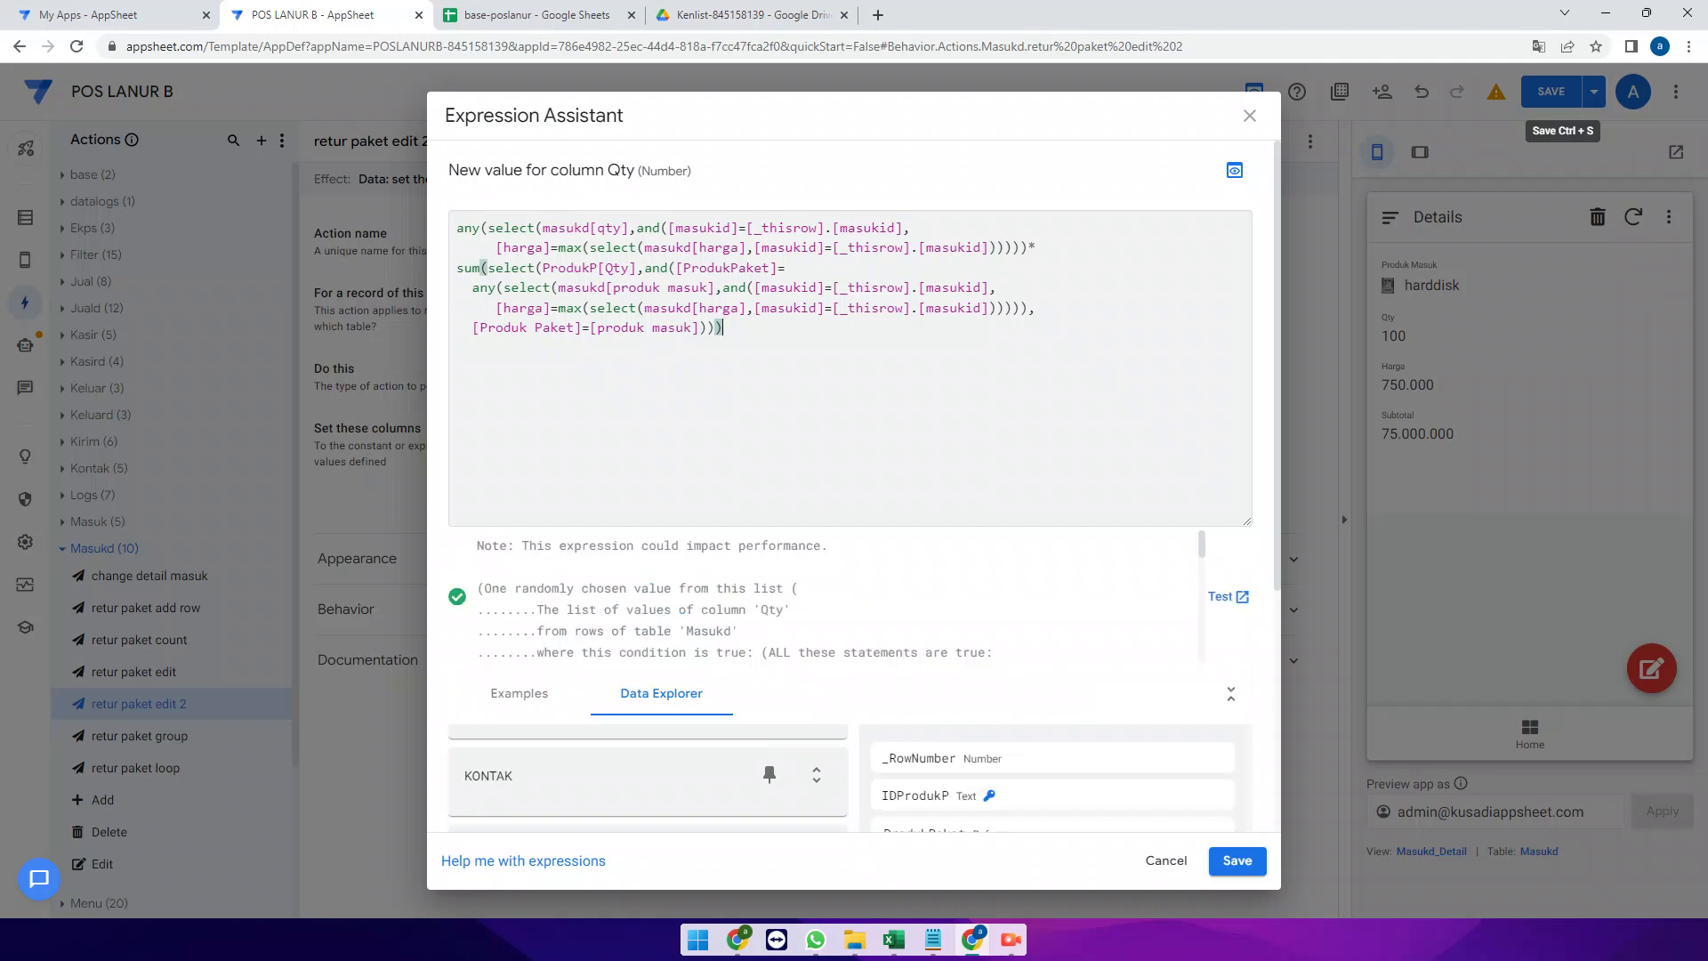
{"action": "left_click", "coordinate": [1236, 860]}
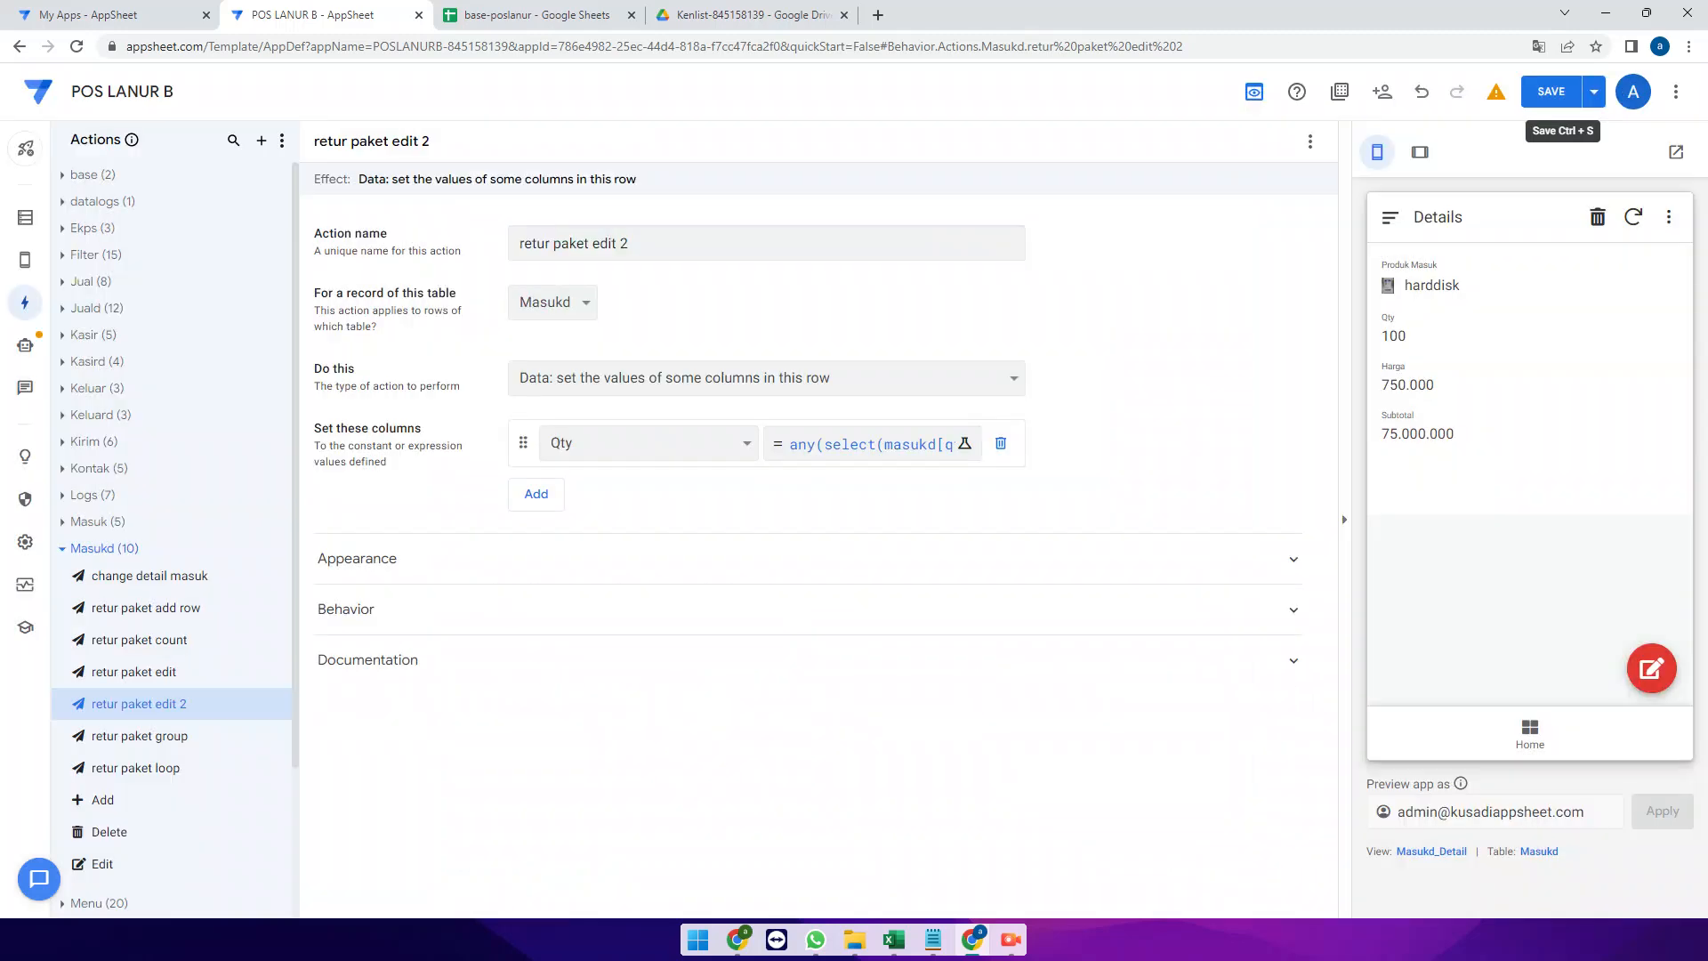
Set the referenced action of the retur paket edit action to retur paket edit 2
{"action": "left_click", "coordinate": [143, 672]}
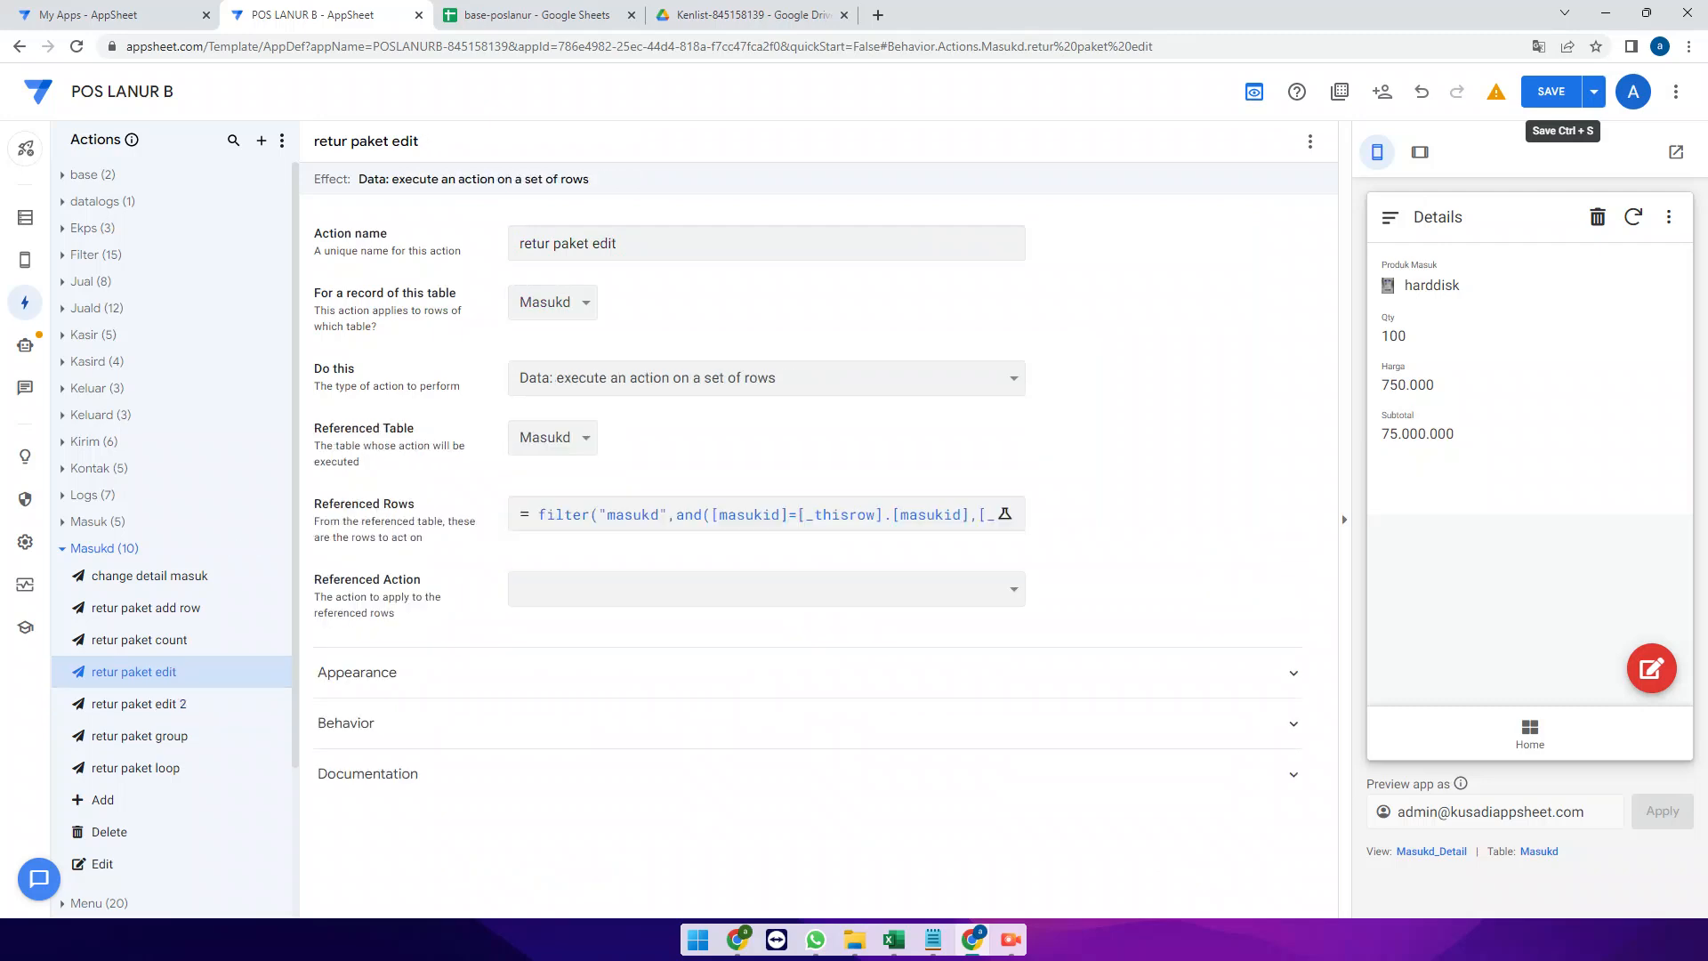
{"action": "left_click", "coordinate": [676, 589]}
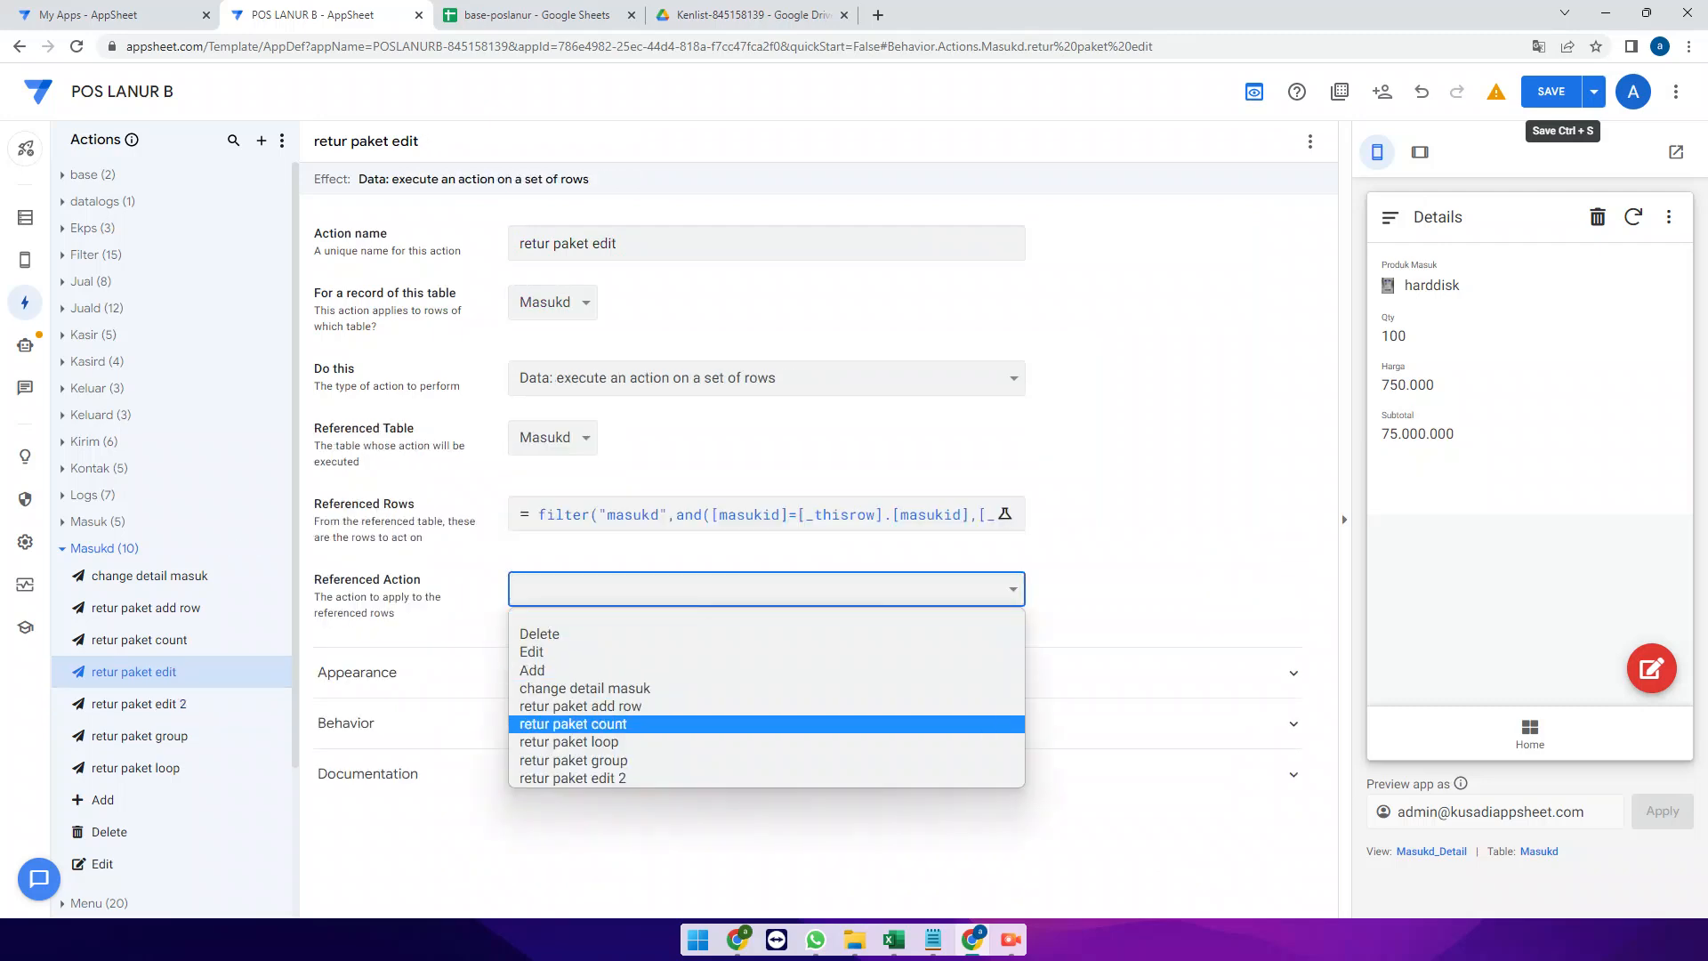
{"action": "left_click", "coordinate": [623, 778]}
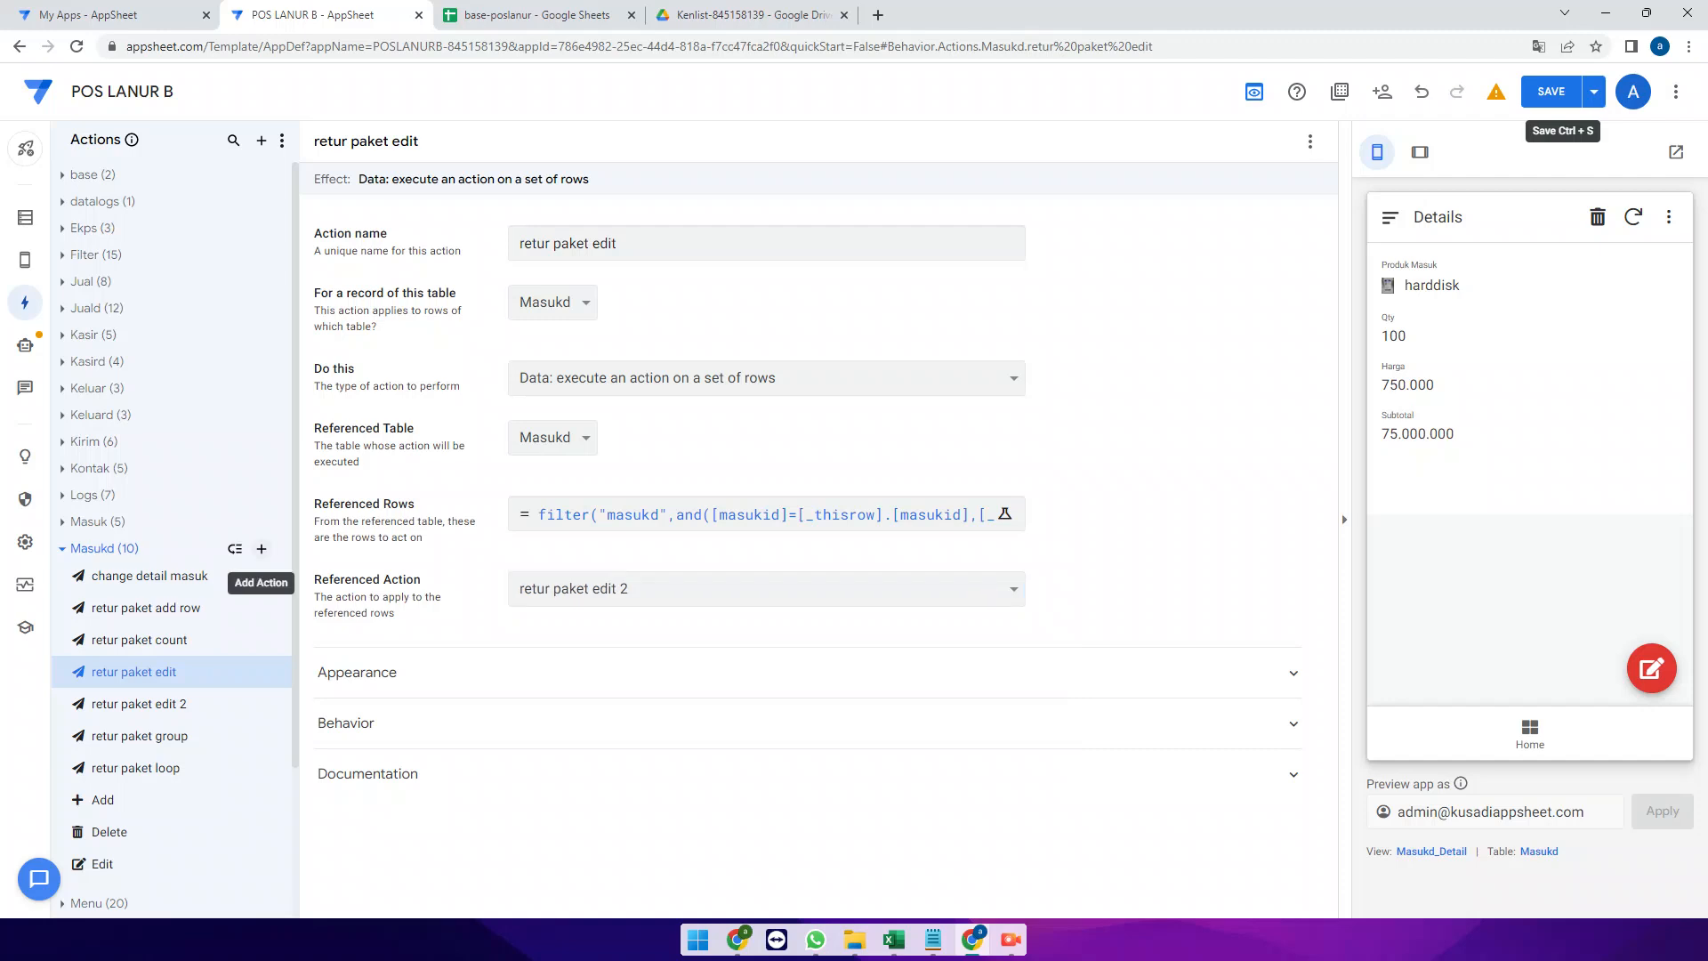
Create a Masukd action named "retur paket ganti atau delete" that executes an action on a set of rows
{"action": "left_click", "coordinate": [261, 548]}
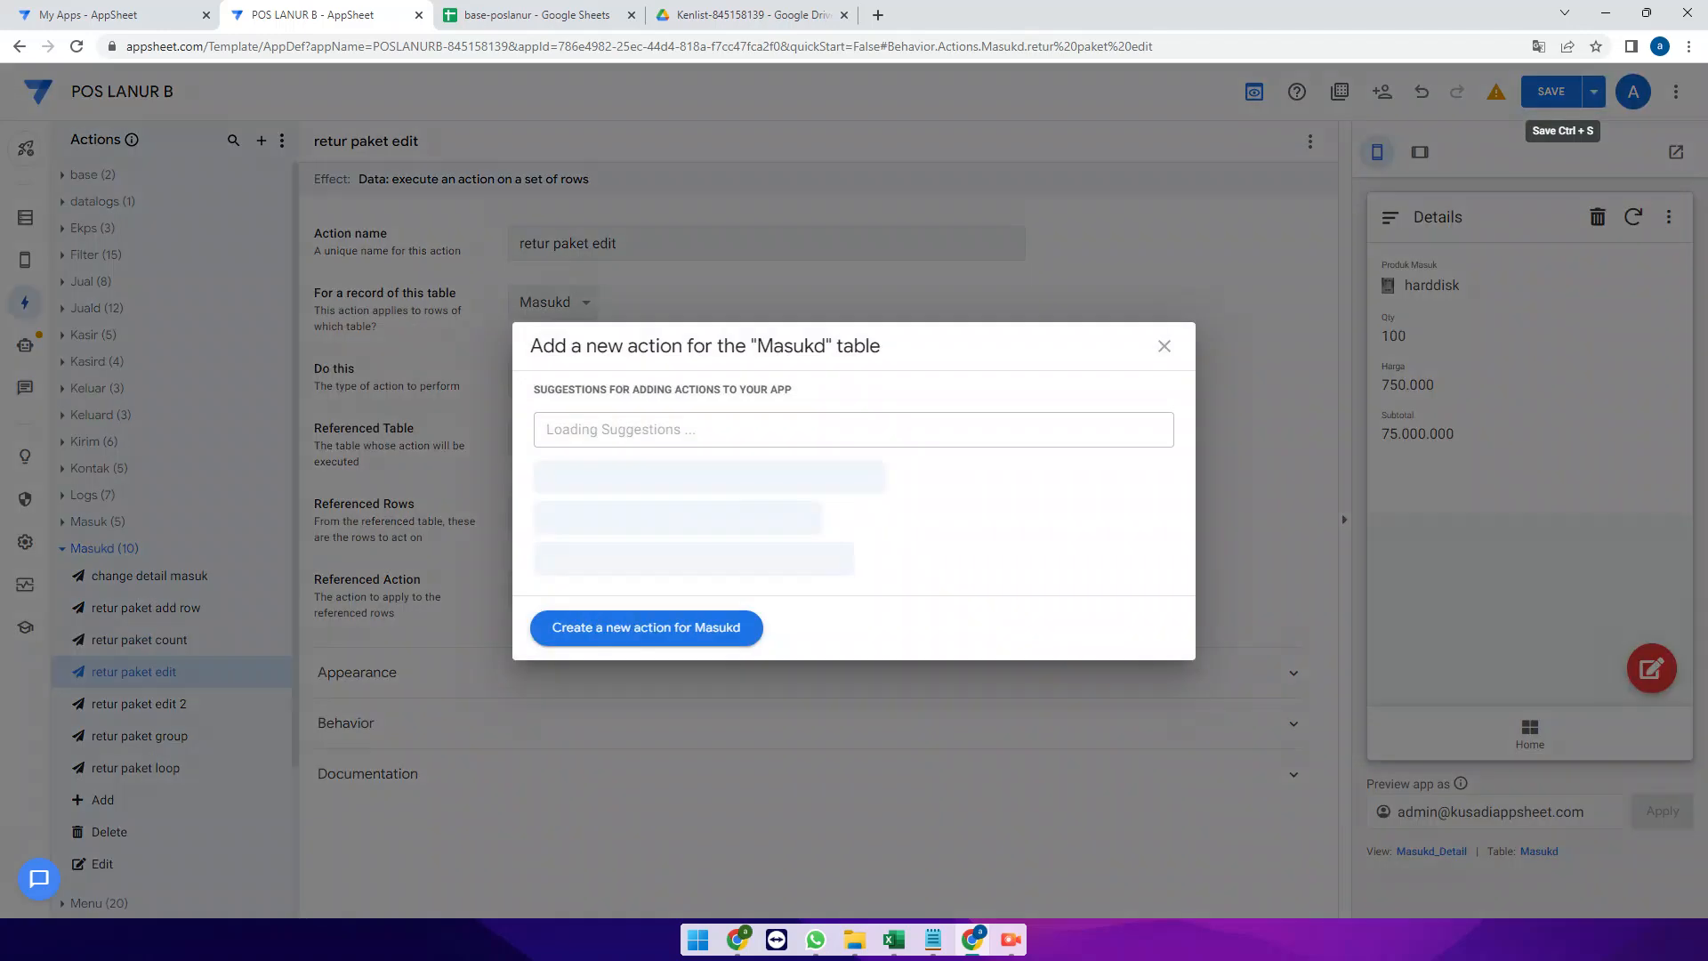
{"action": "left_click", "coordinate": [647, 628]}
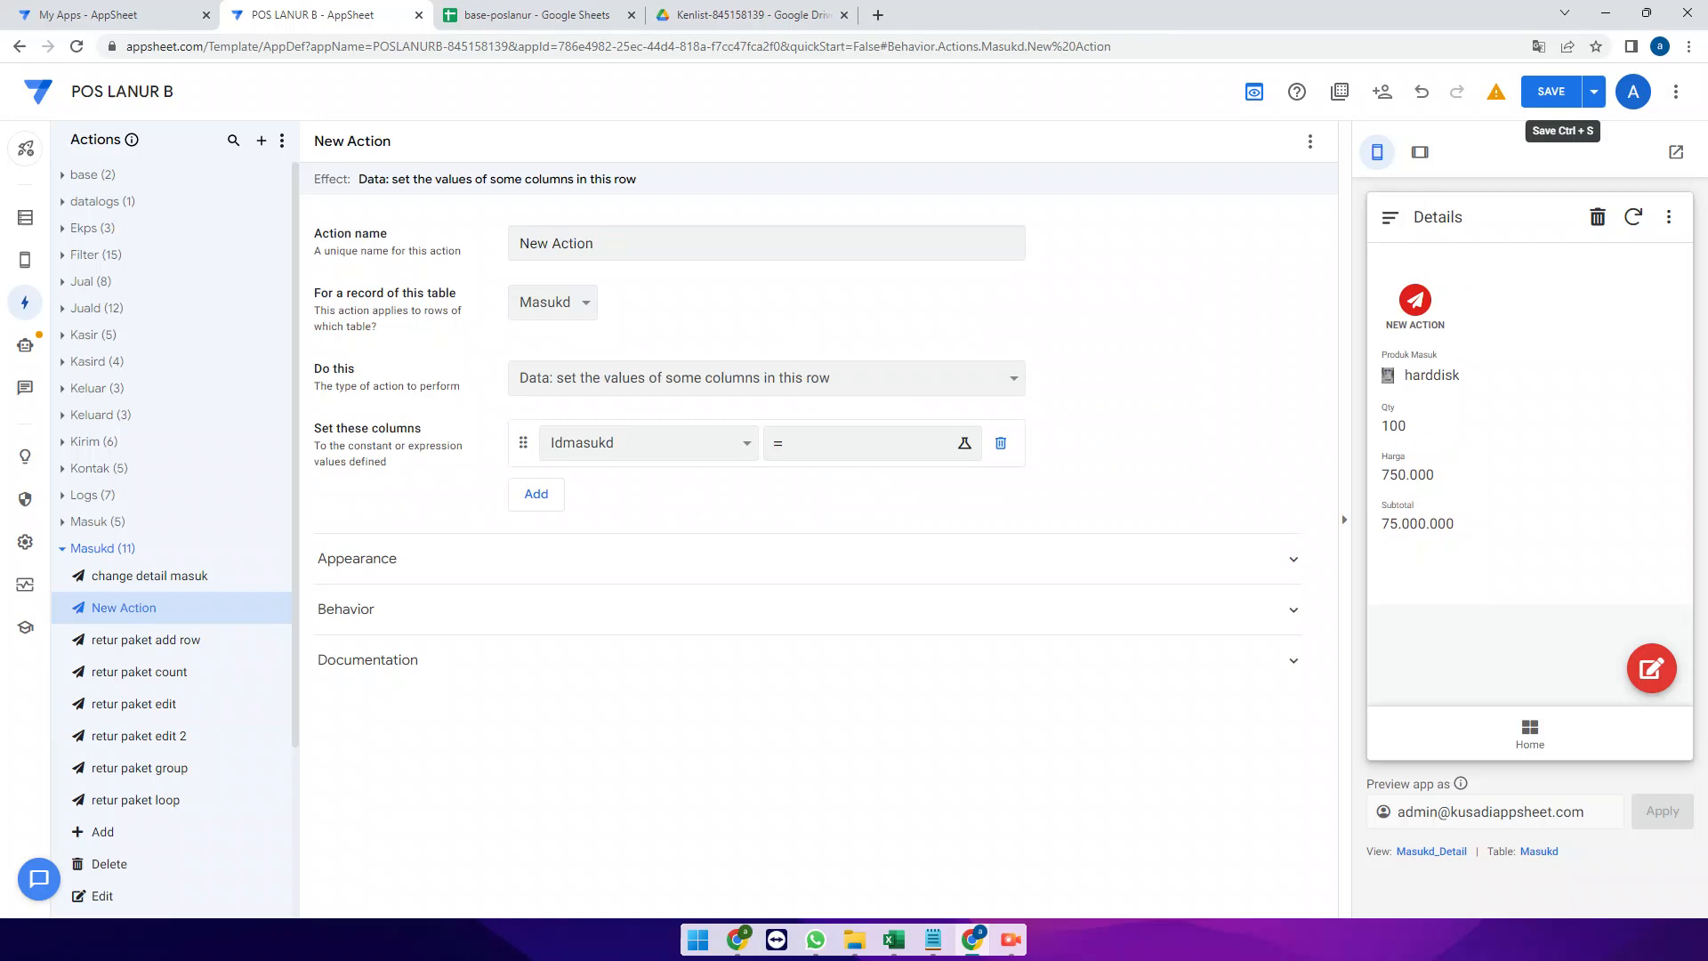
{"action": "triple_click", "coordinate": [569, 244]}
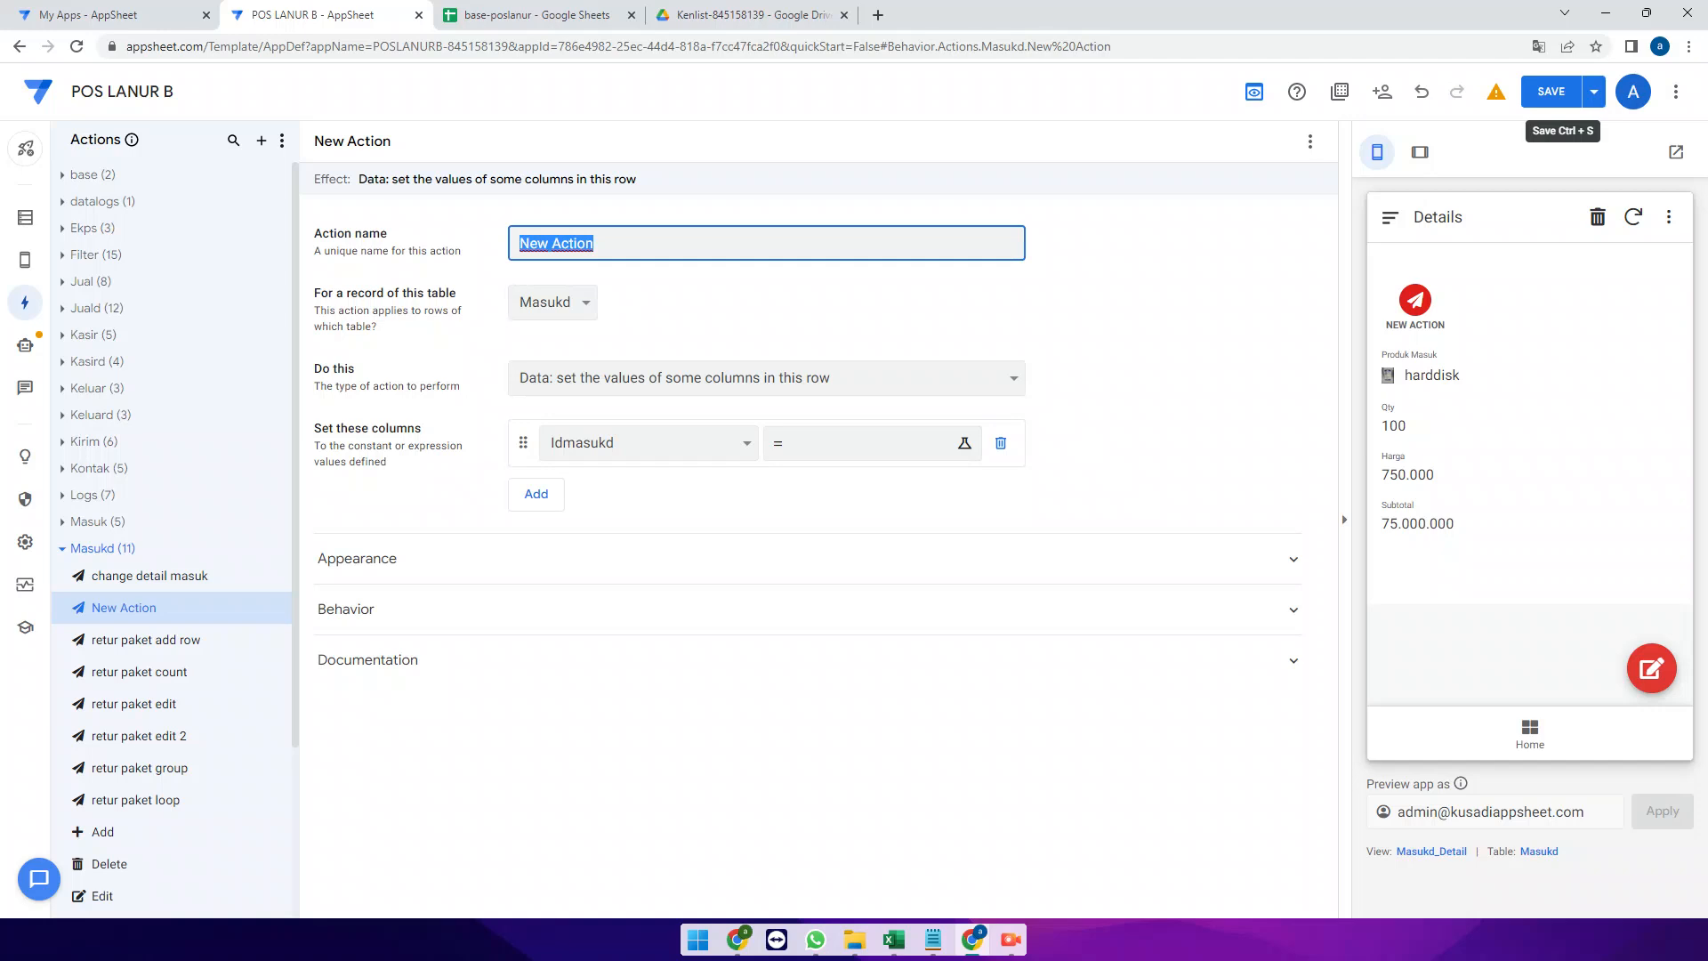
{"action": "type", "text": "retur paket "}
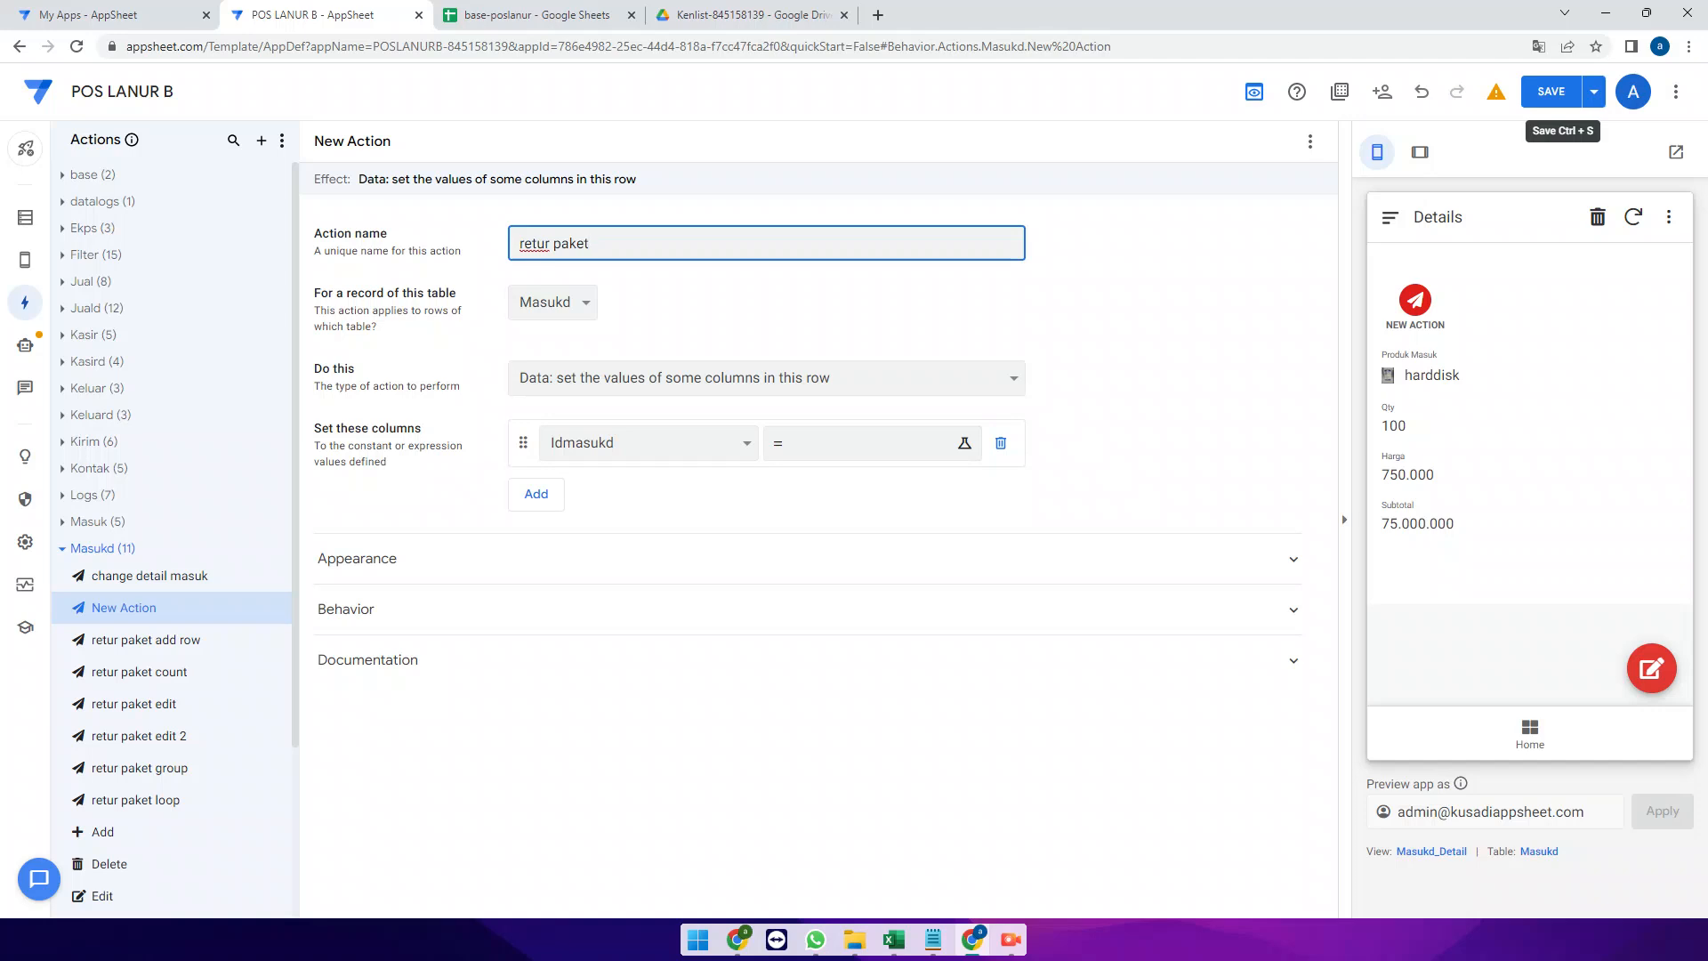
{"action": "type", "text": "ganti atau delete"}
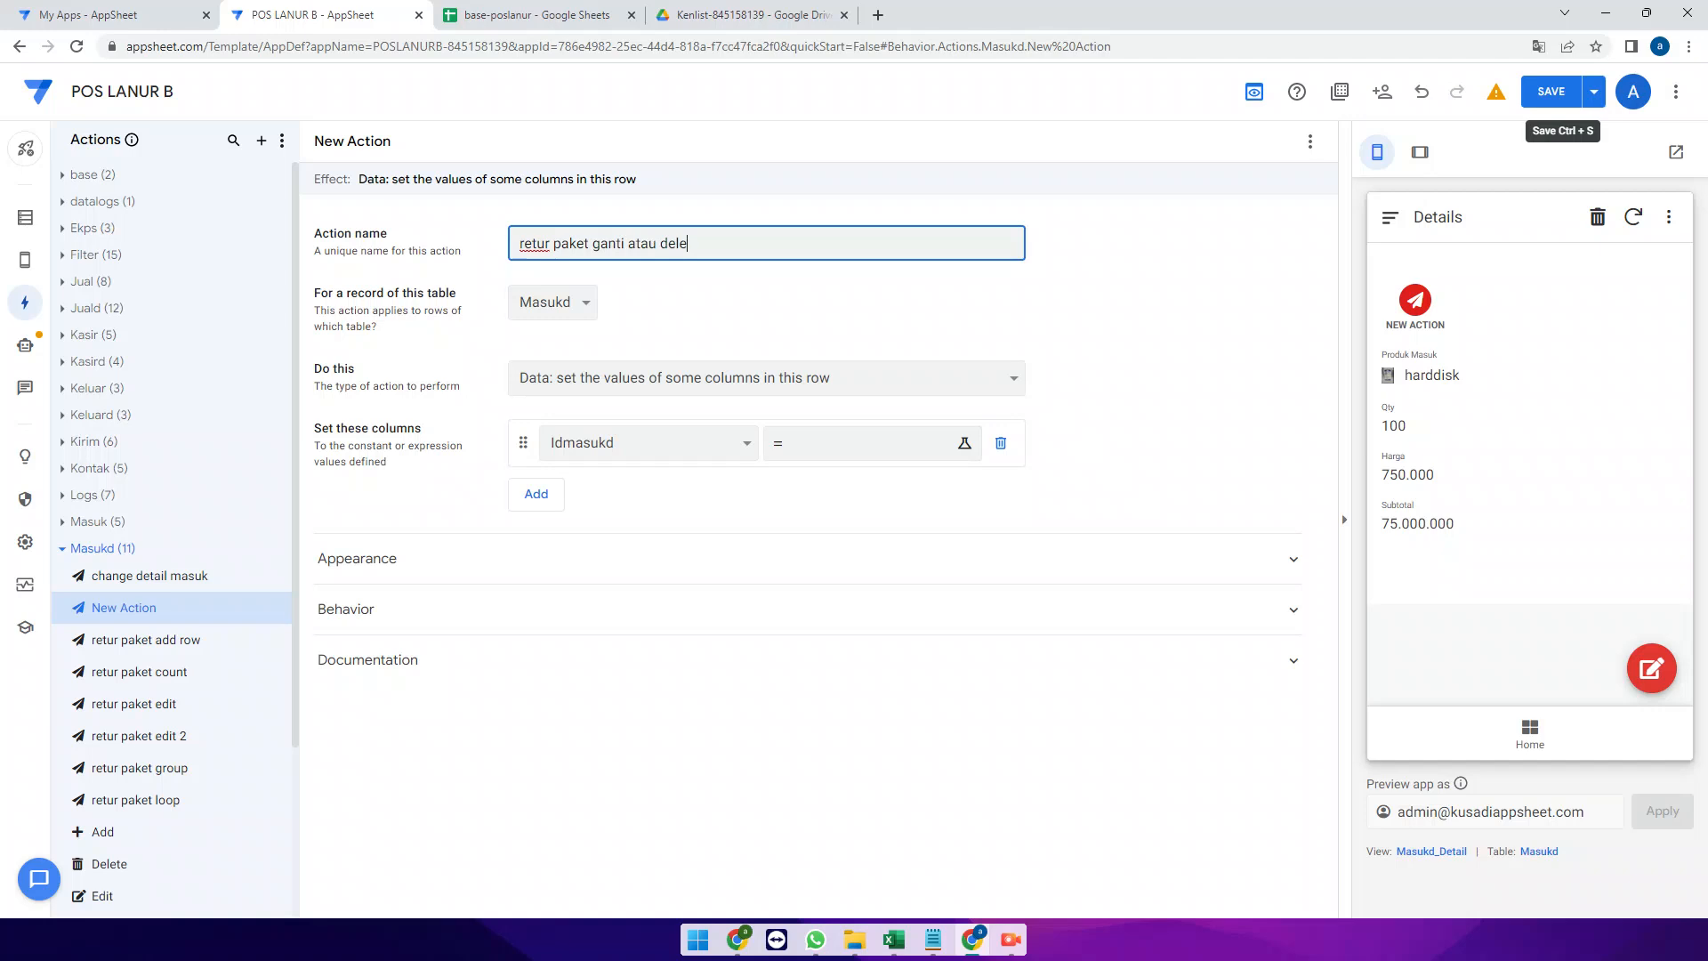
{"action": "left_click", "coordinate": [767, 378]}
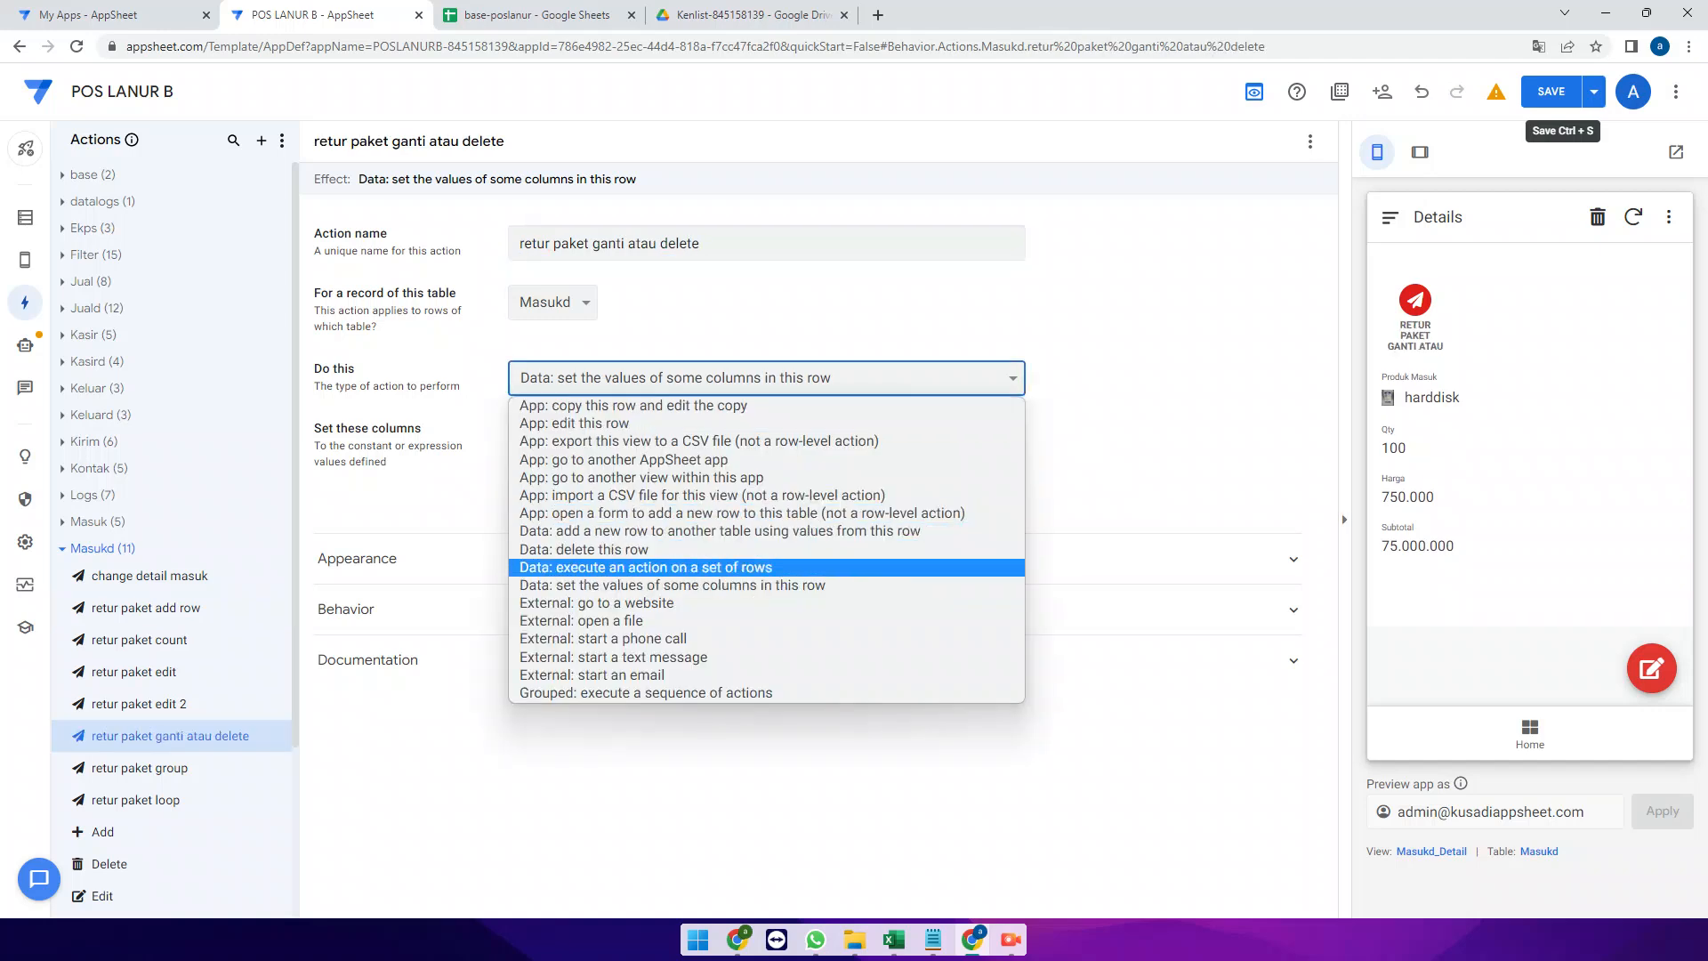
{"action": "left_click", "coordinate": [646, 567]}
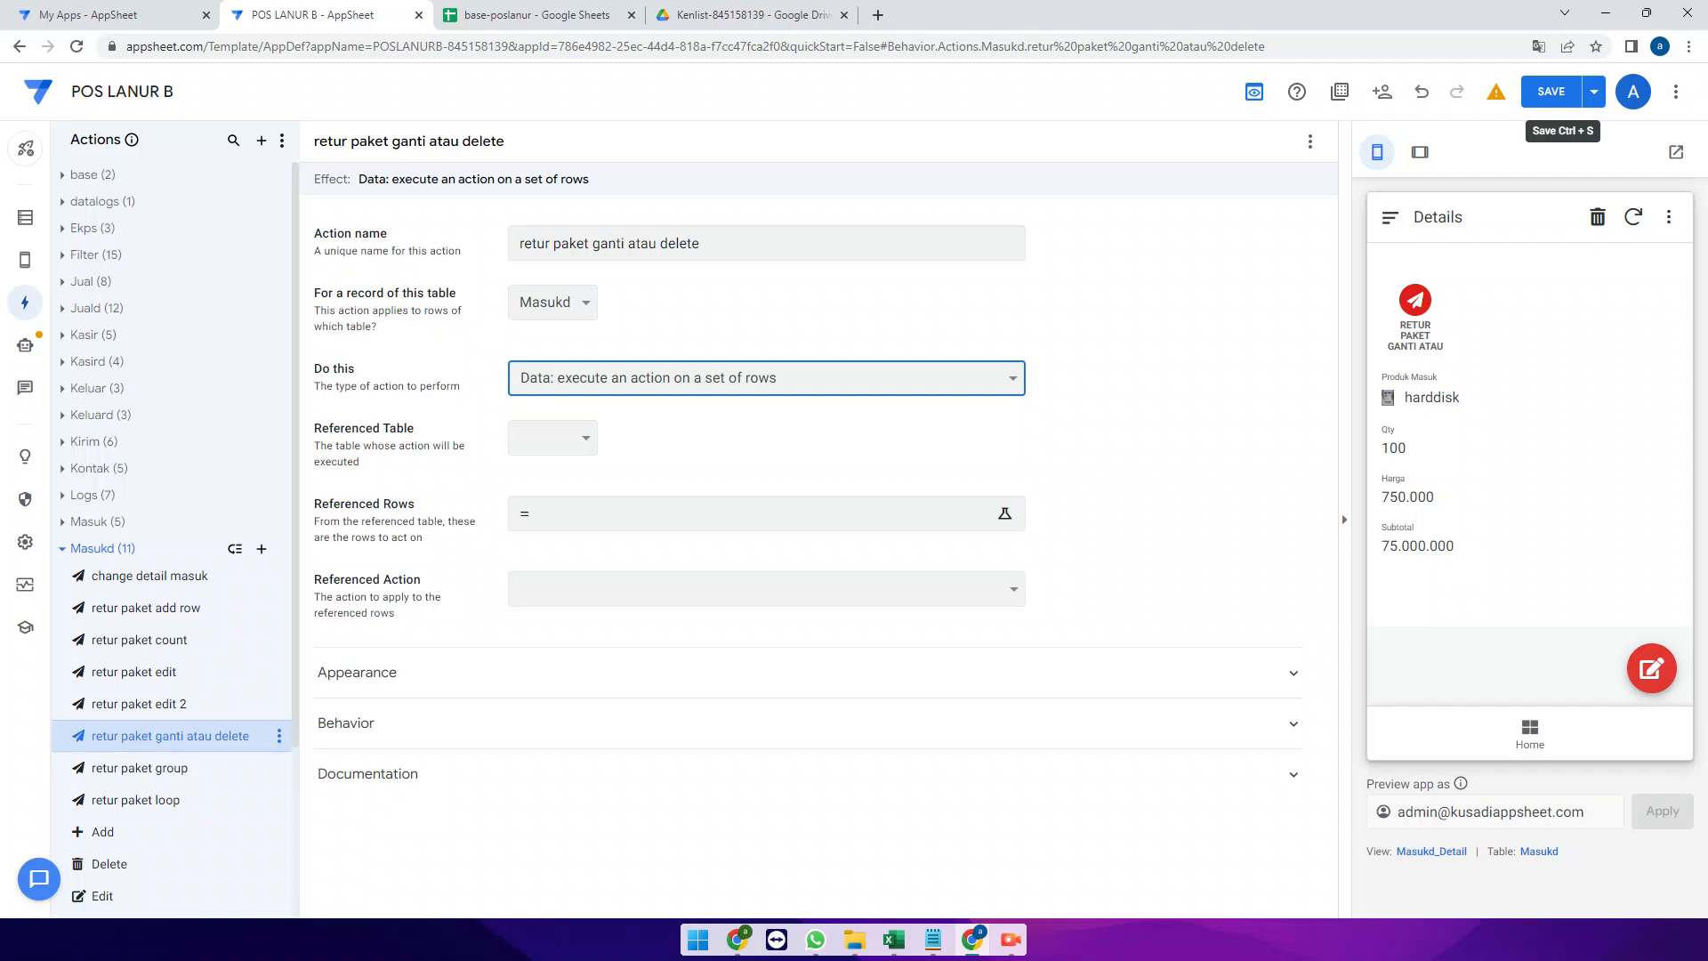
Copy the whole Referenced Rows filter expression from the retur paket edit action
{"action": "left_click", "coordinate": [136, 671]}
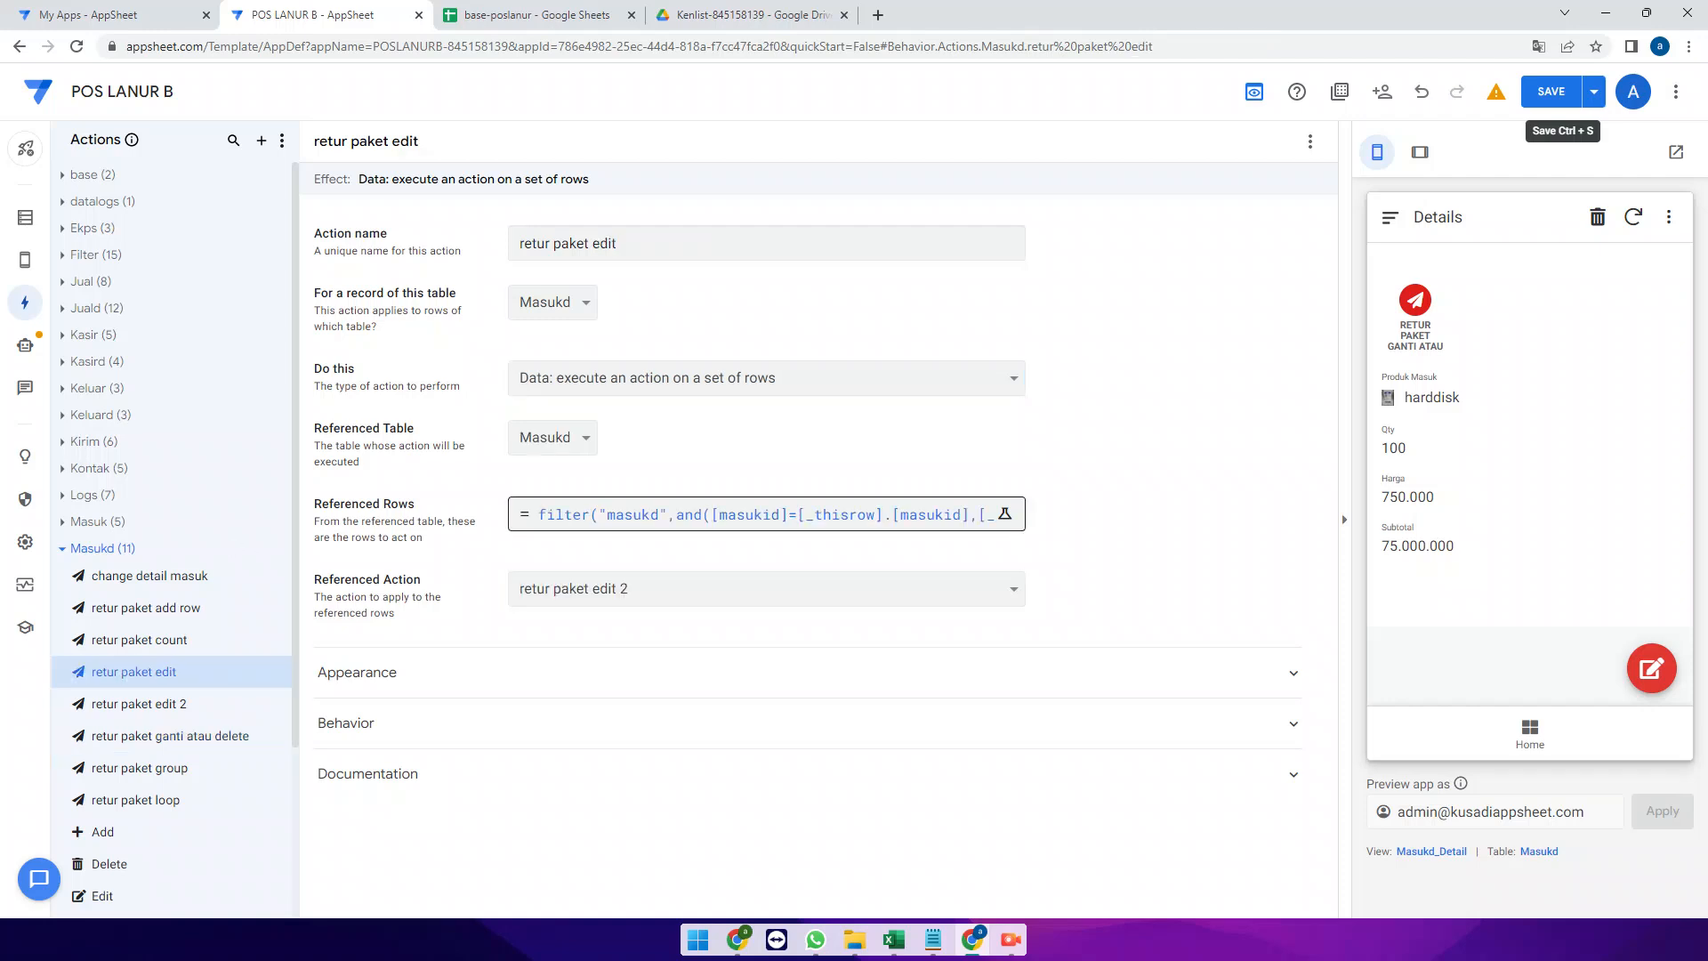
{"action": "left_click", "coordinate": [753, 514]}
{"action": "key", "text": "ctrl+a"}
{"action": "key", "text": "ctrl+c"}
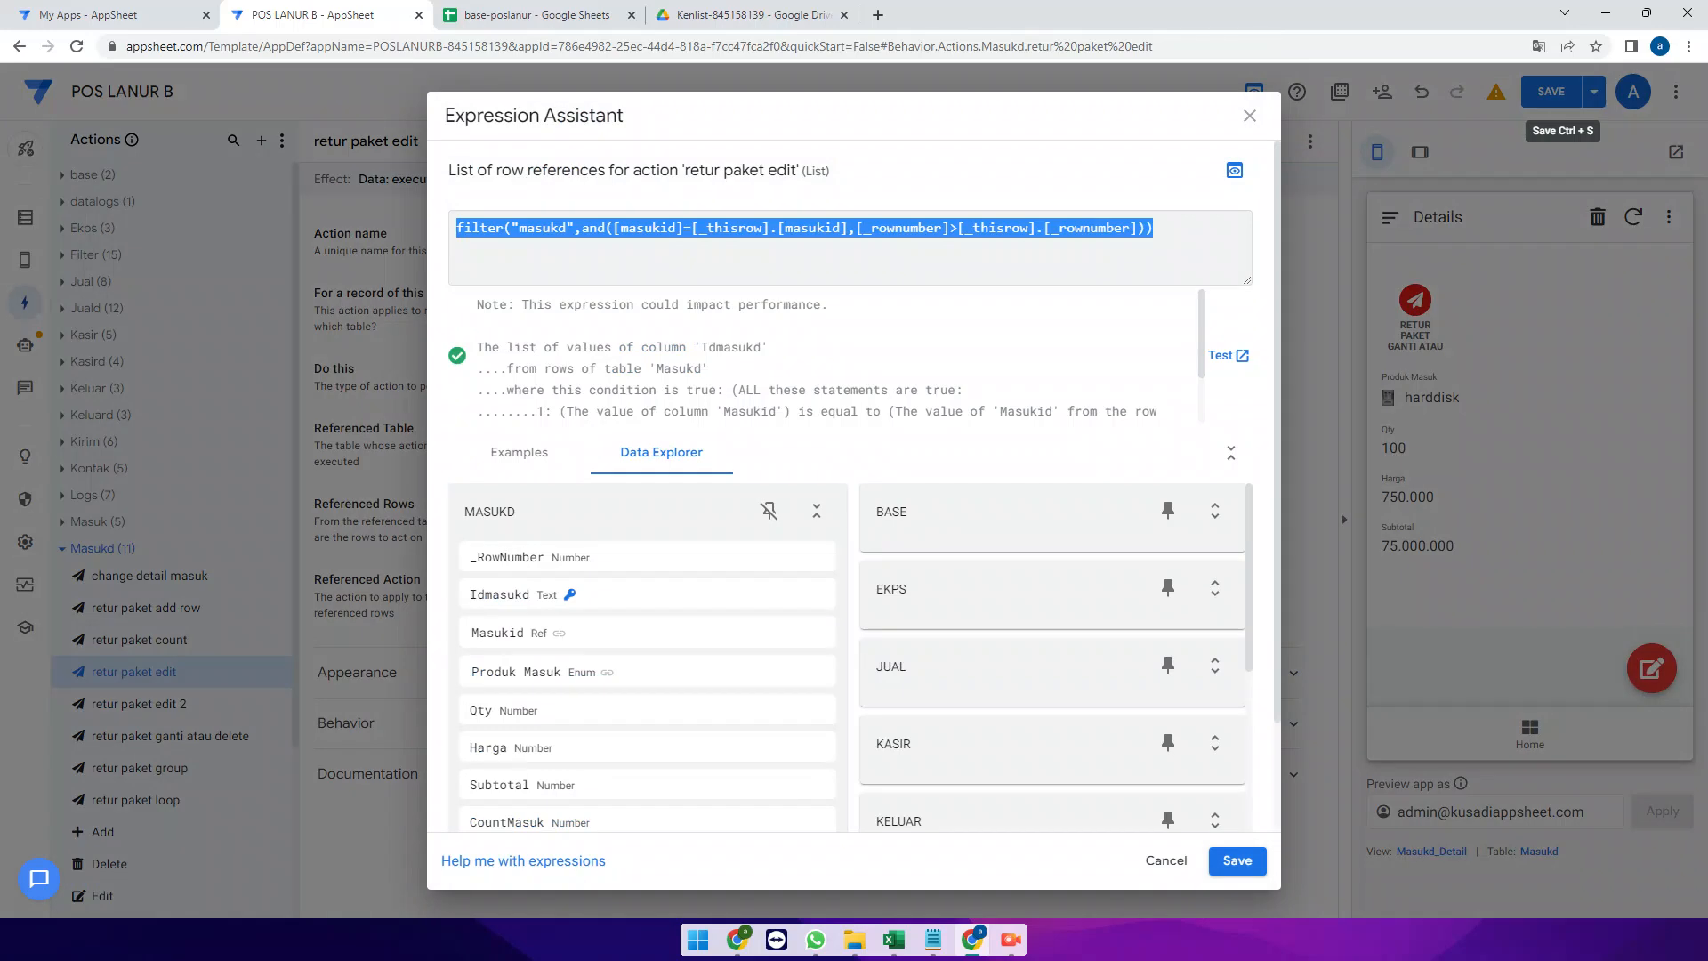
{"action": "left_click", "coordinate": [1238, 860]}
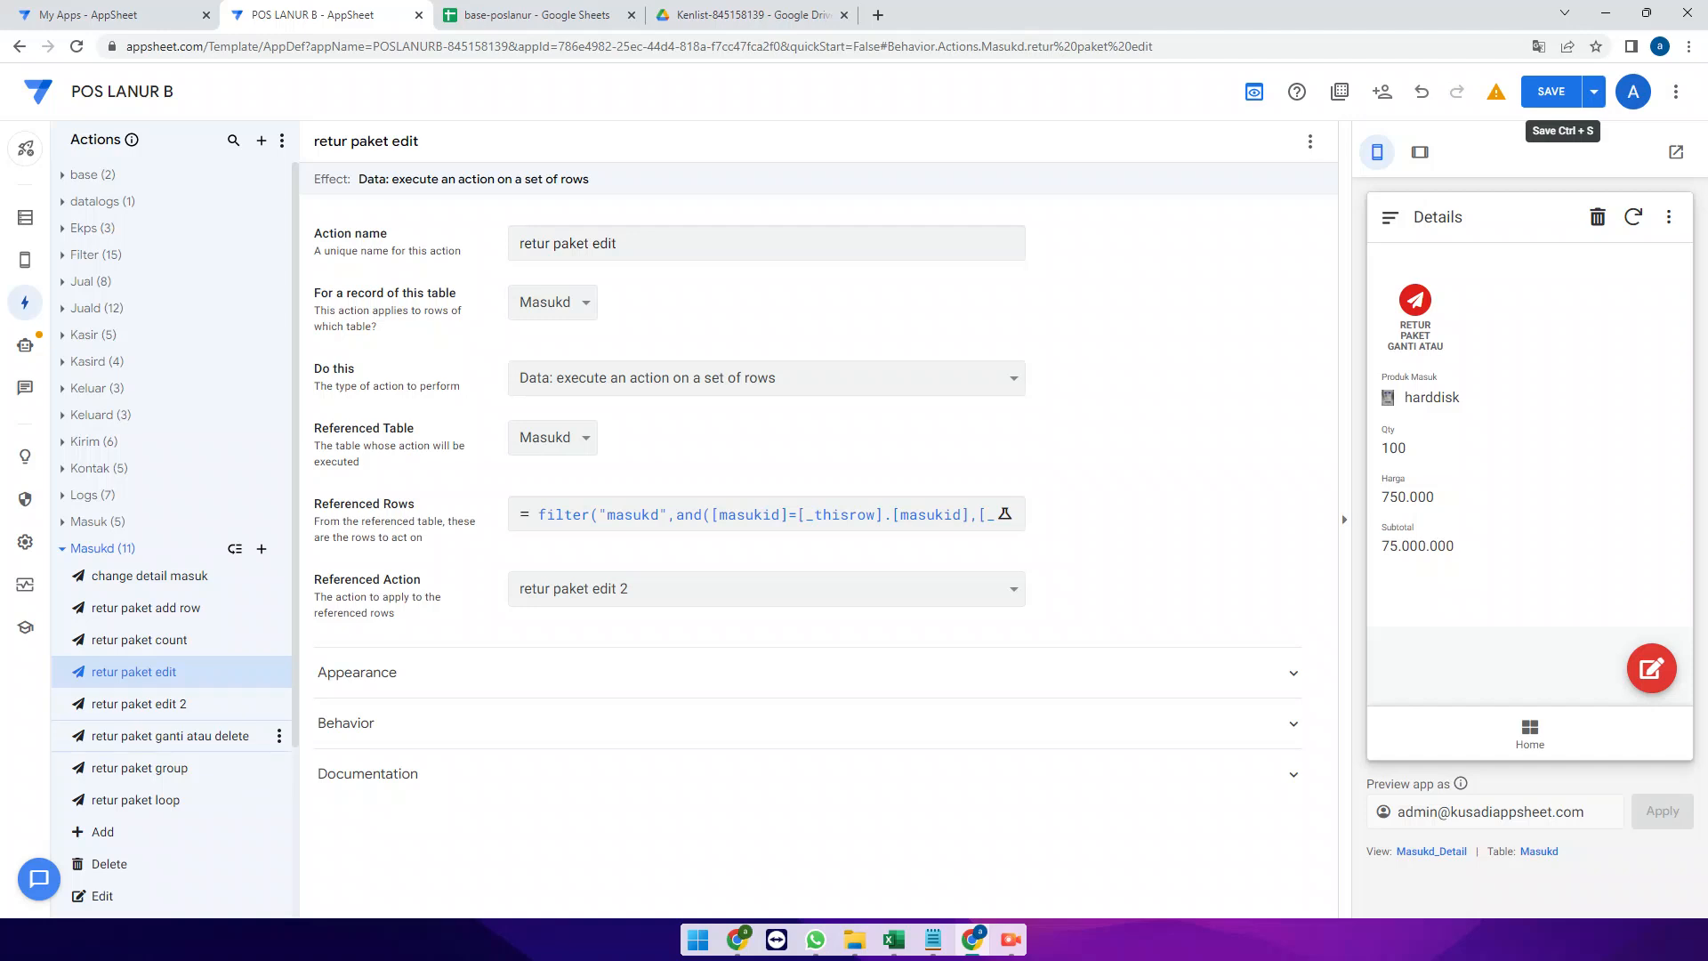
Set Masukd as the referenced table of retur paket ganti atau delete and paste the copied filter expression as its referenced rows
{"action": "left_click", "coordinate": [169, 736]}
{"action": "left_click", "coordinate": [553, 437]}
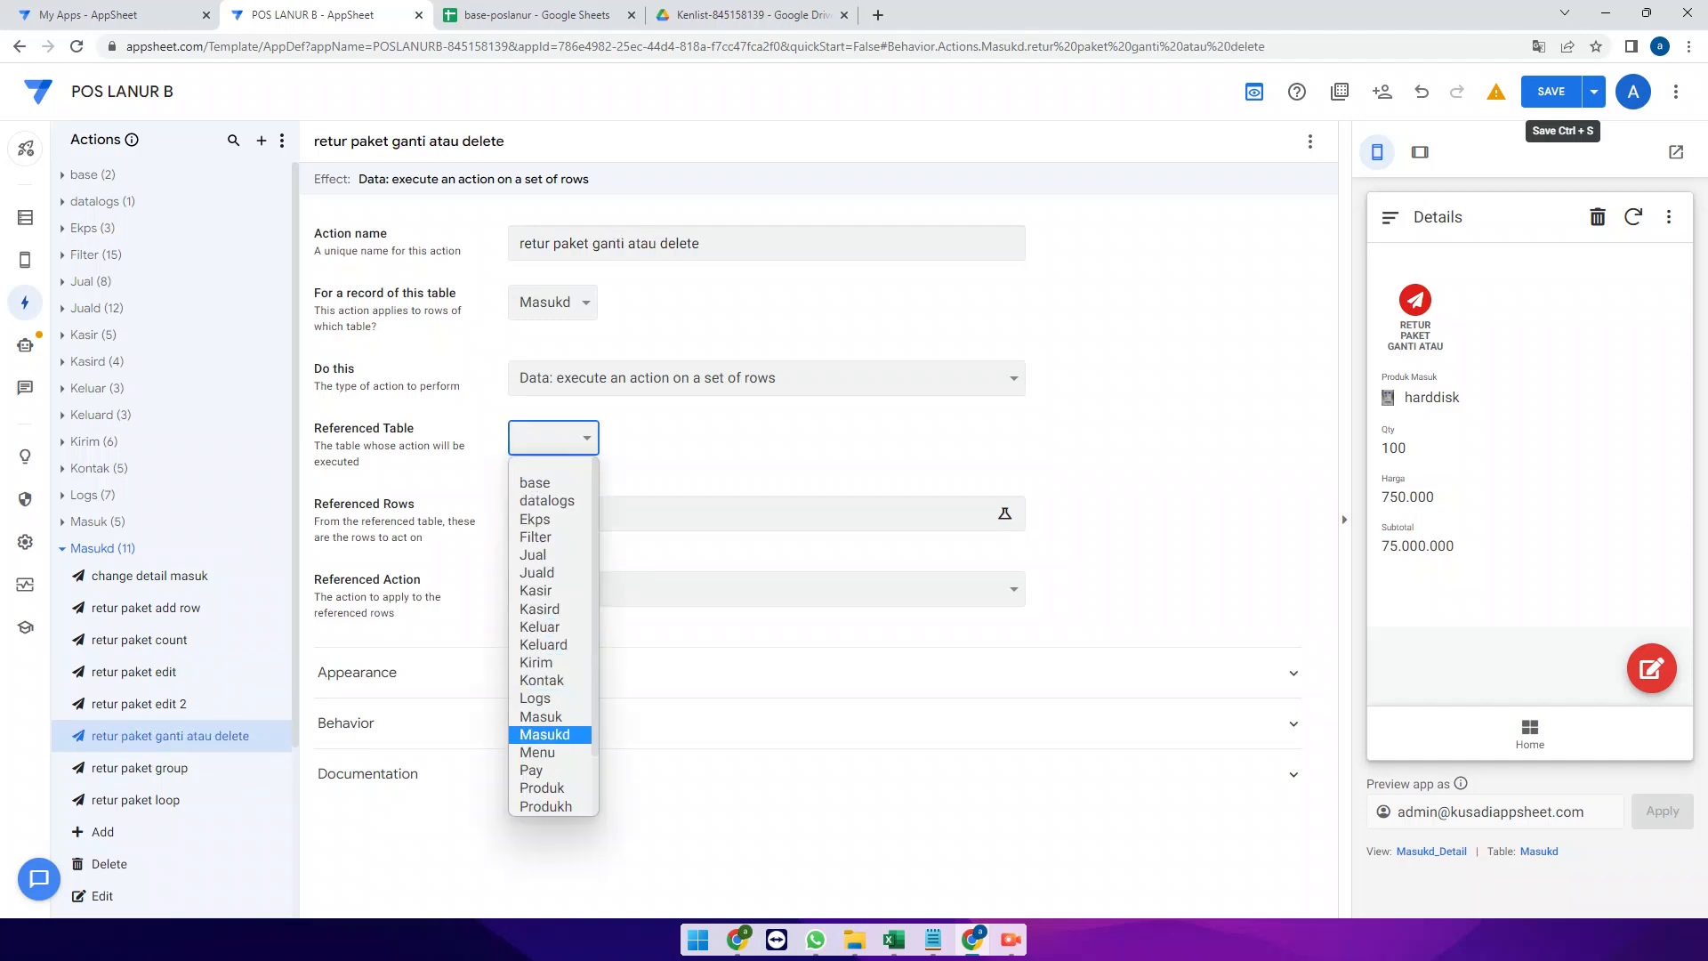
{"action": "left_click", "coordinate": [545, 735]}
{"action": "left_click", "coordinate": [712, 515]}
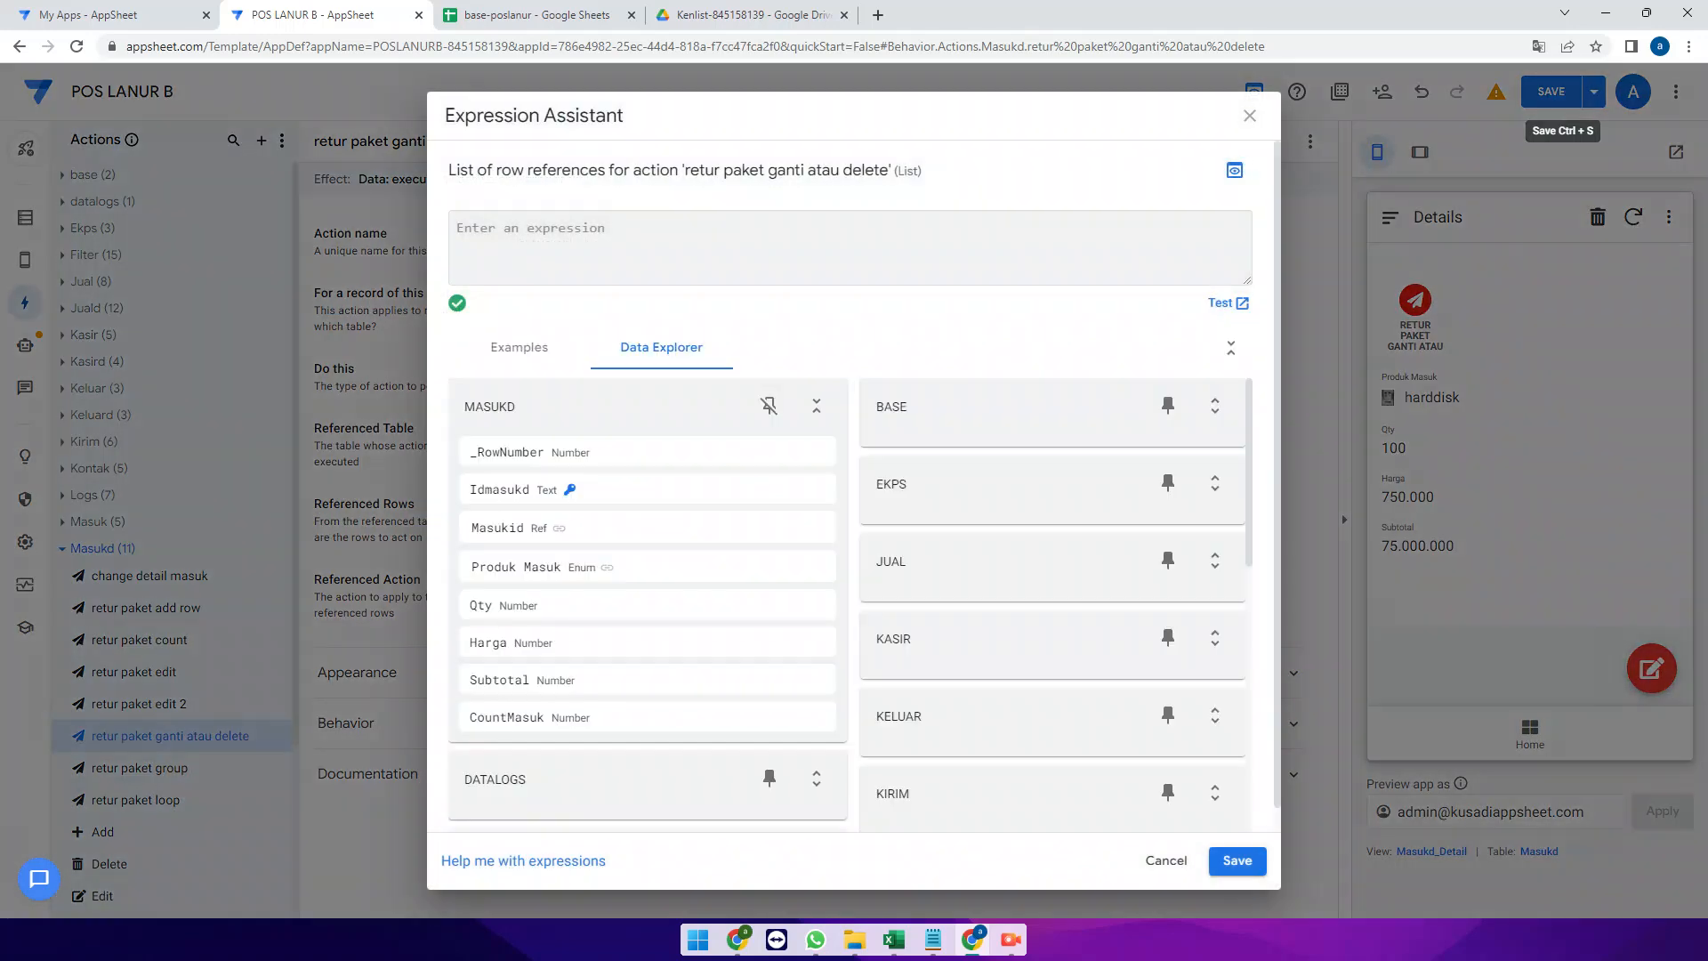
{"action": "key", "text": "ctrl+v"}
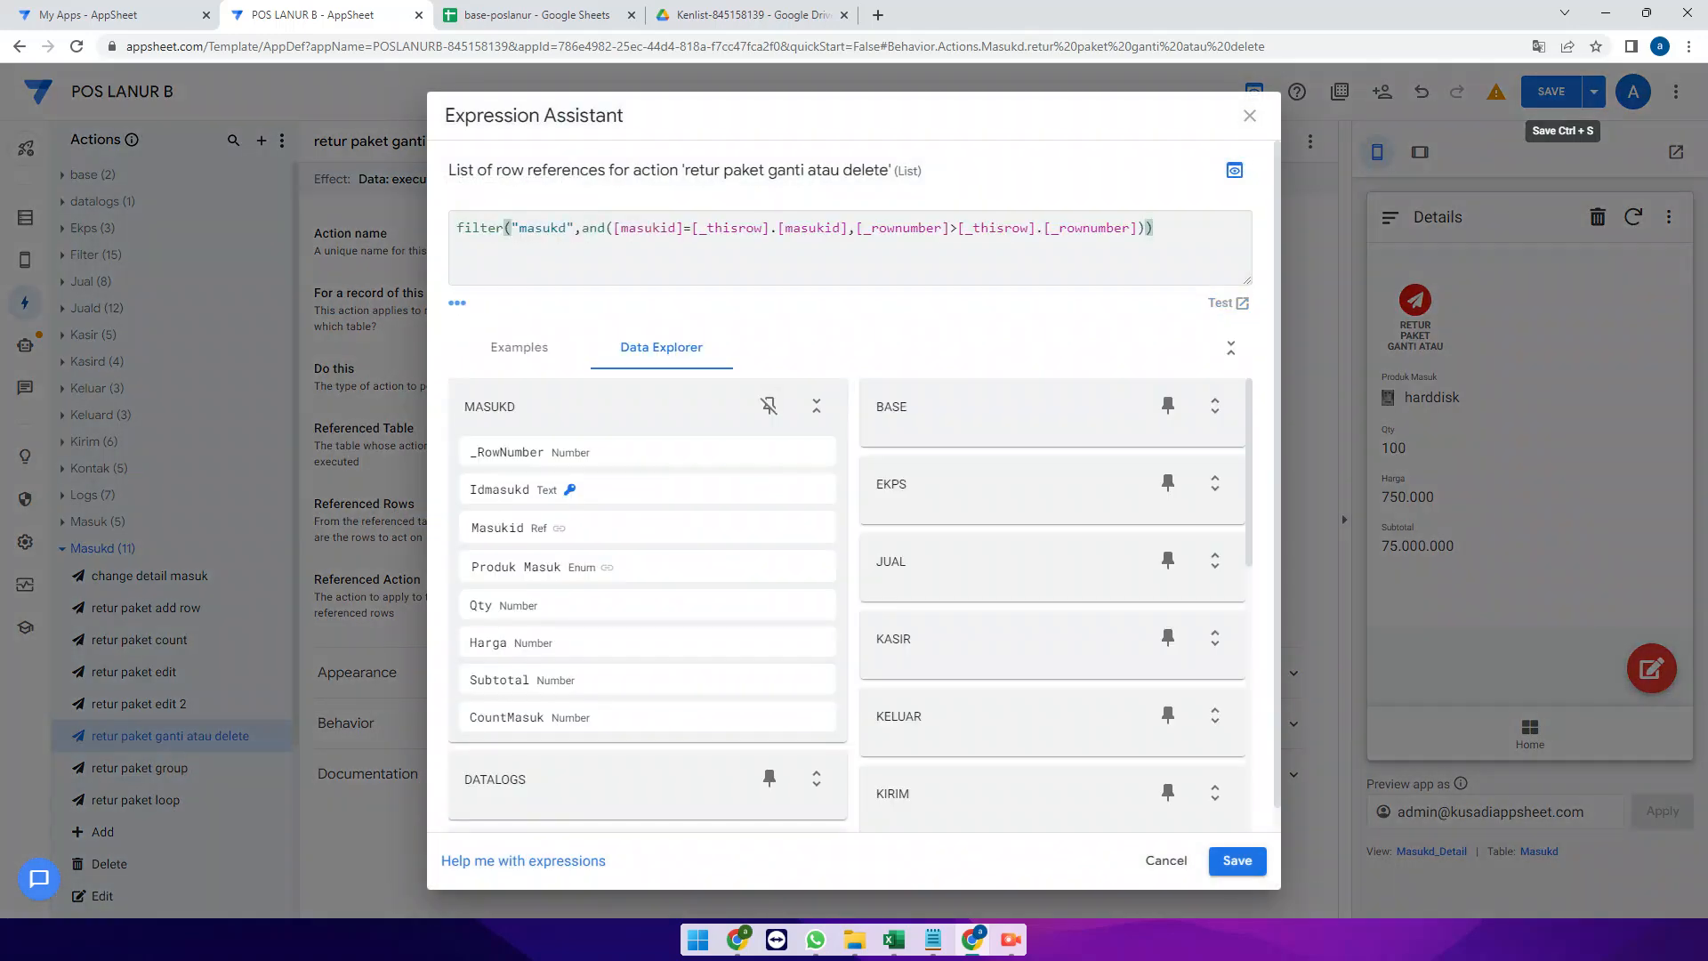
{"action": "left_click", "coordinate": [1236, 860]}
Set the referenced action of retur paket ganti atau delete to Delete and its prominence to Do not display
{"action": "left_click", "coordinate": [623, 589]}
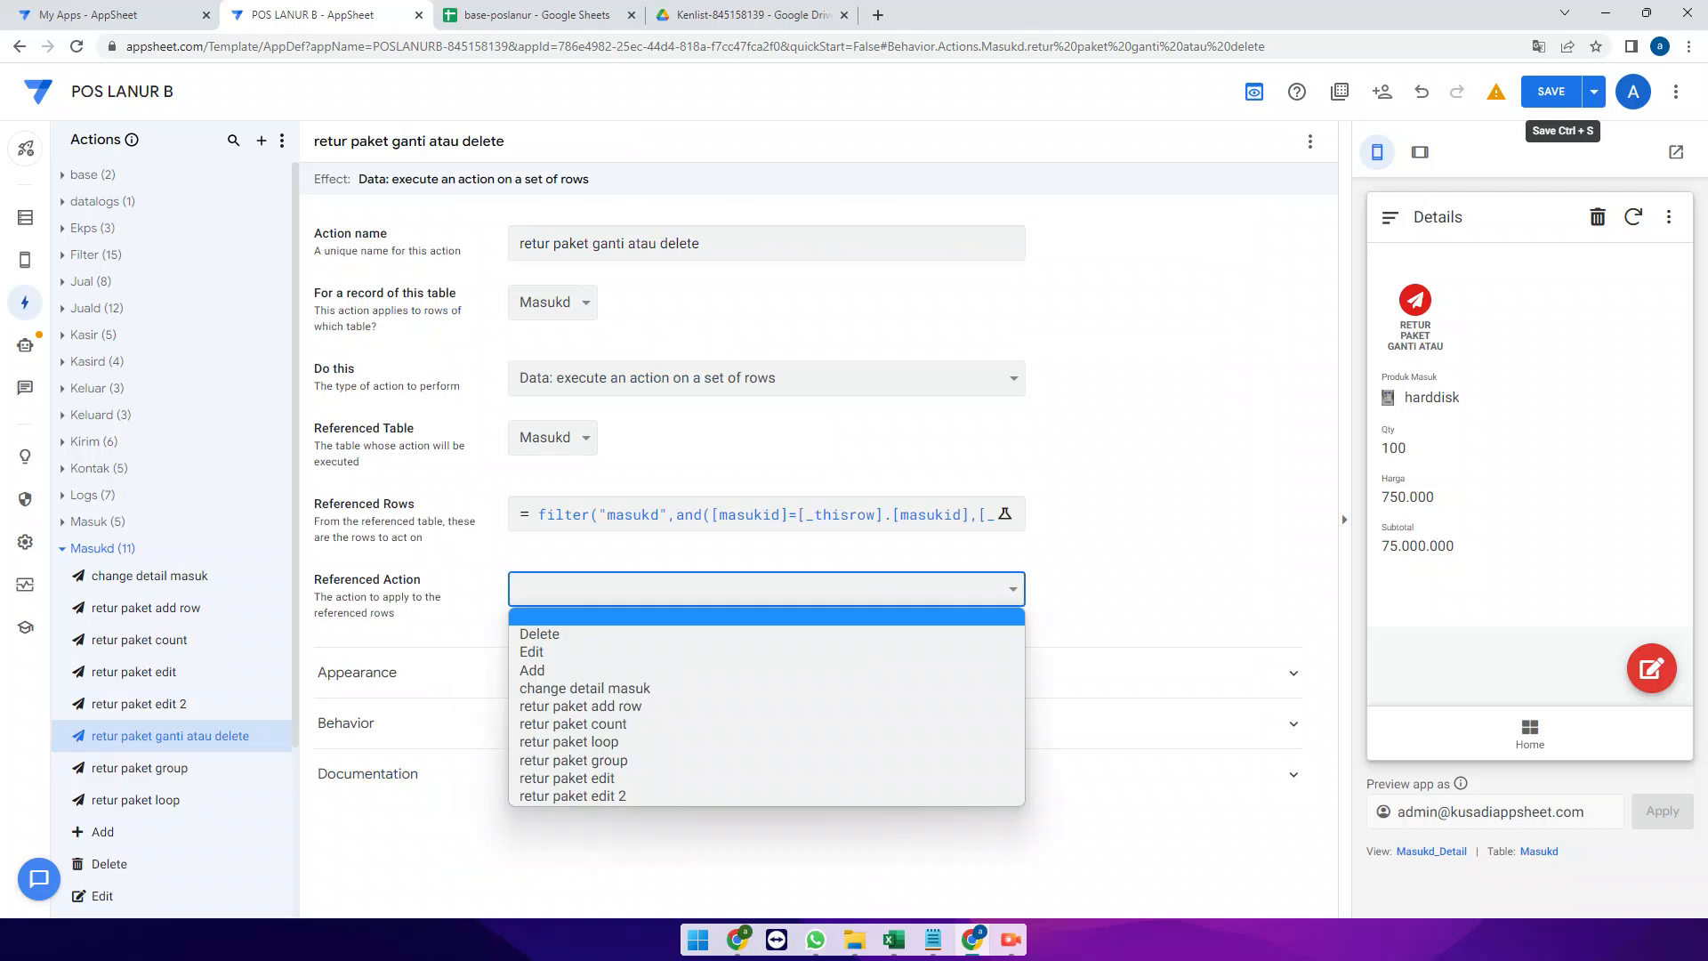
{"action": "left_click", "coordinate": [622, 633]}
{"action": "left_click", "coordinate": [570, 673]}
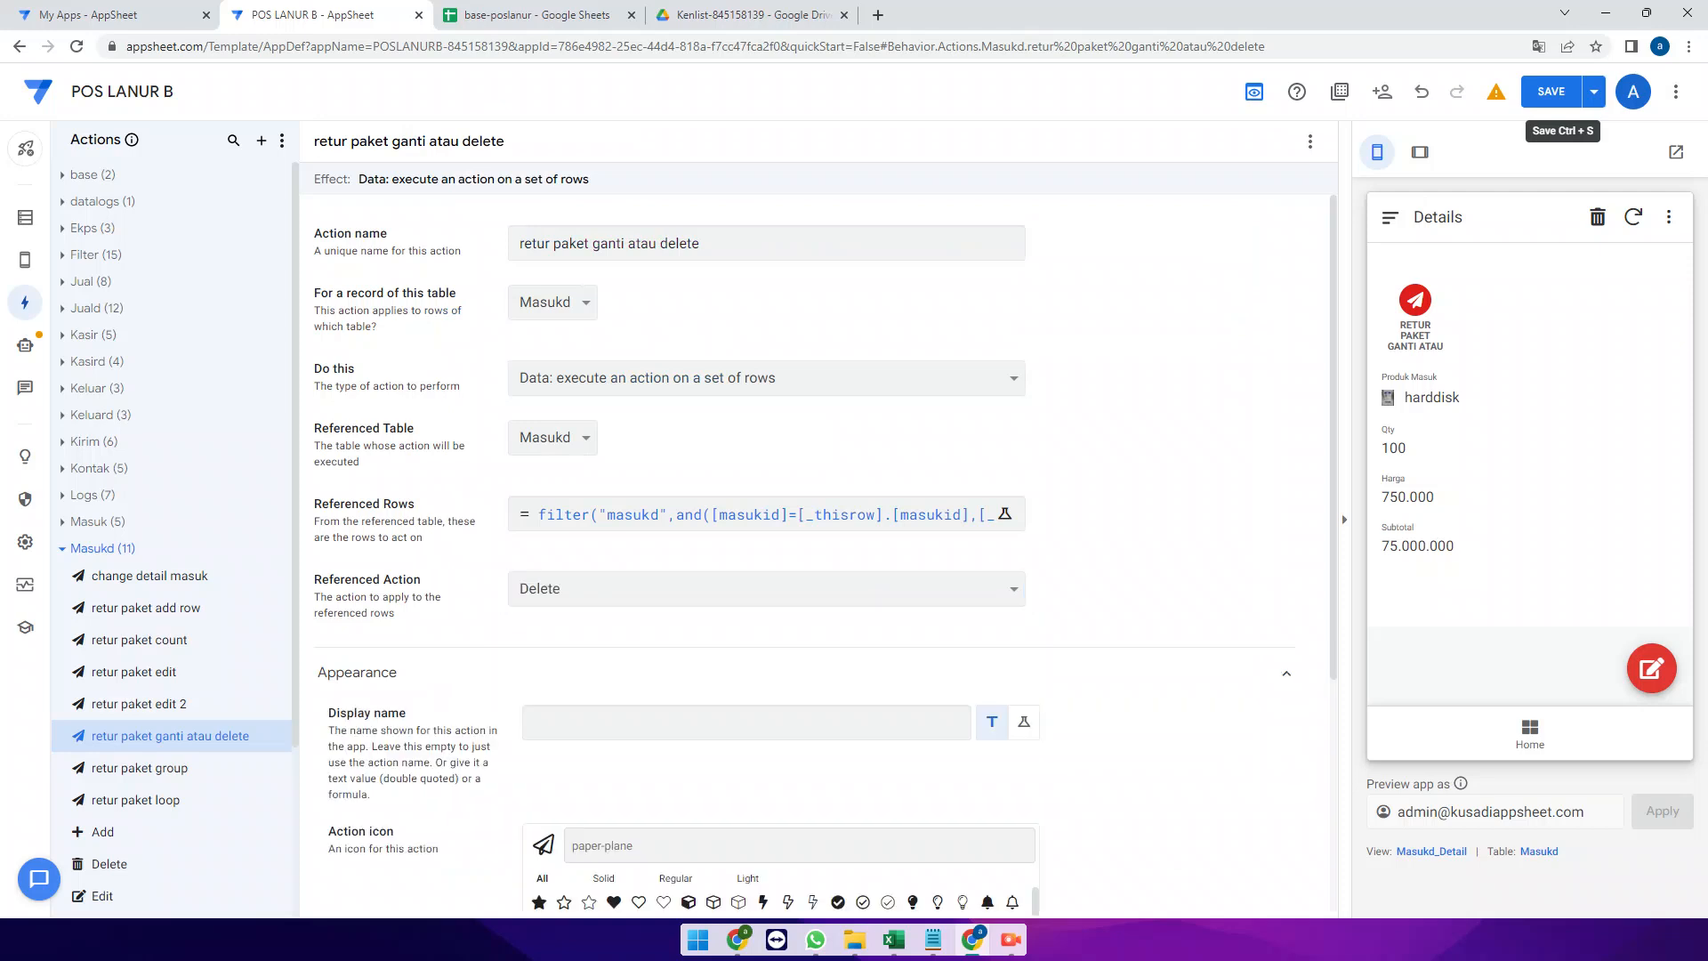
{"action": "scroll", "coordinate": [569, 673], "scroll_direction": "down", "scroll_amount": 4}
{"action": "left_click", "coordinate": [980, 720]}
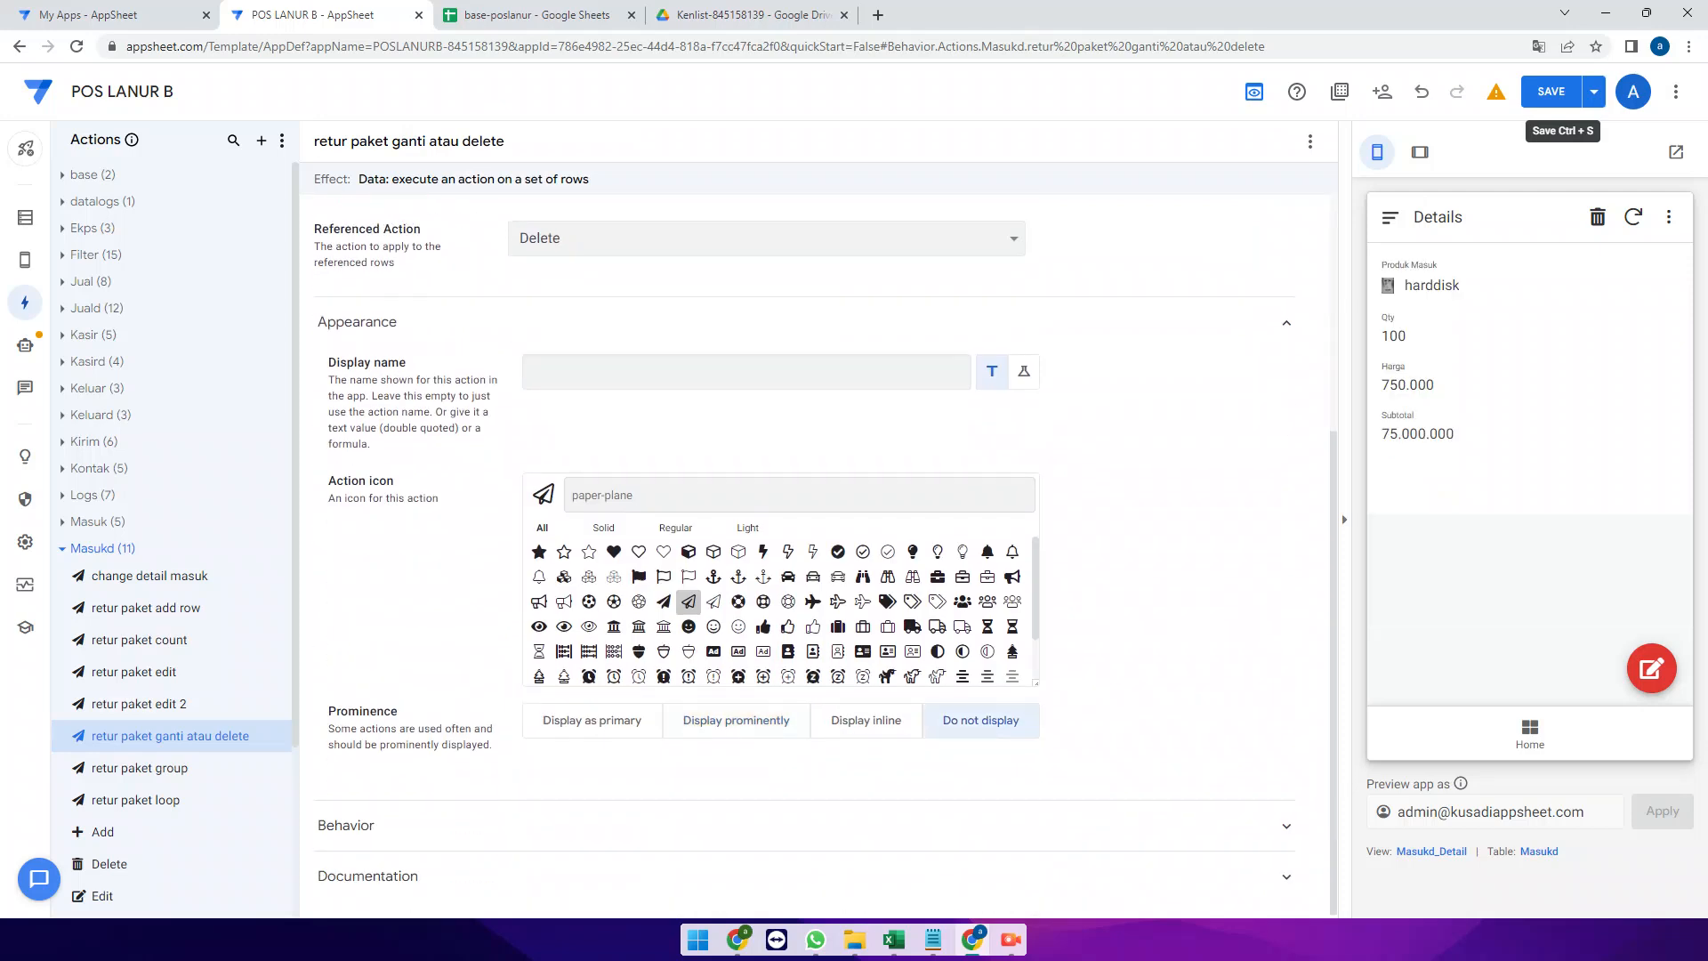
Turn off the confirmation requirement in the behavior of Masukd's Delete action
{"action": "scroll", "coordinate": [169, 533], "scroll_direction": "down", "scroll_amount": 1}
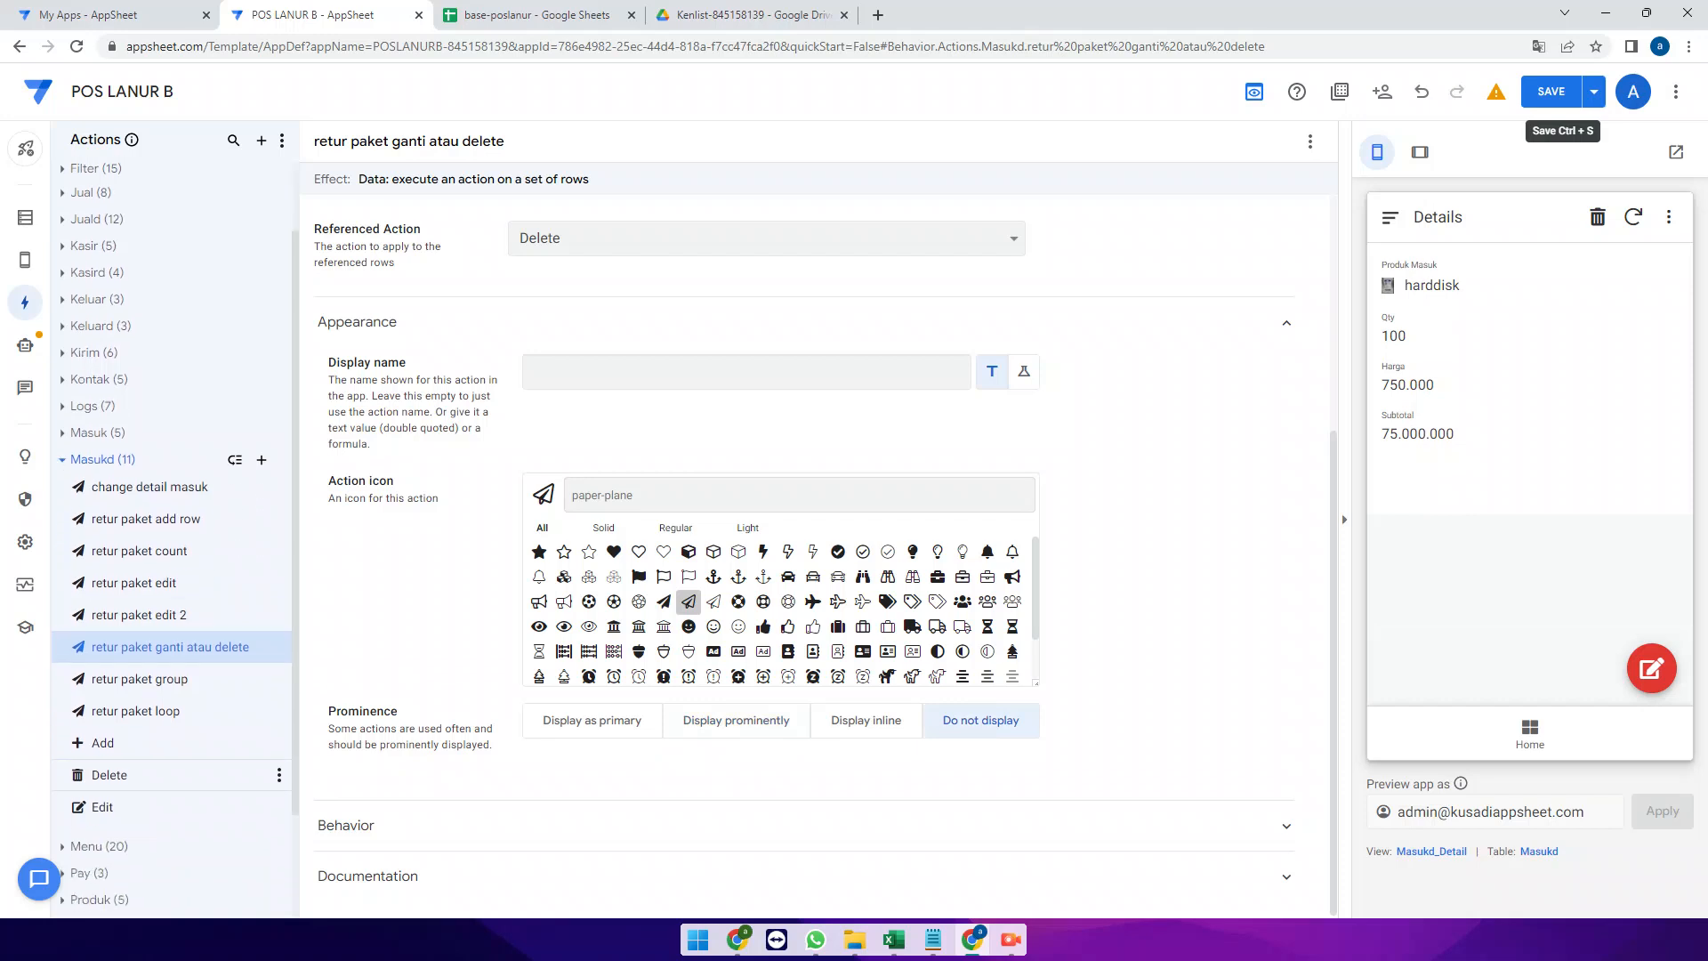
{"action": "left_click", "coordinate": [109, 774]}
{"action": "left_click", "coordinate": [346, 496]}
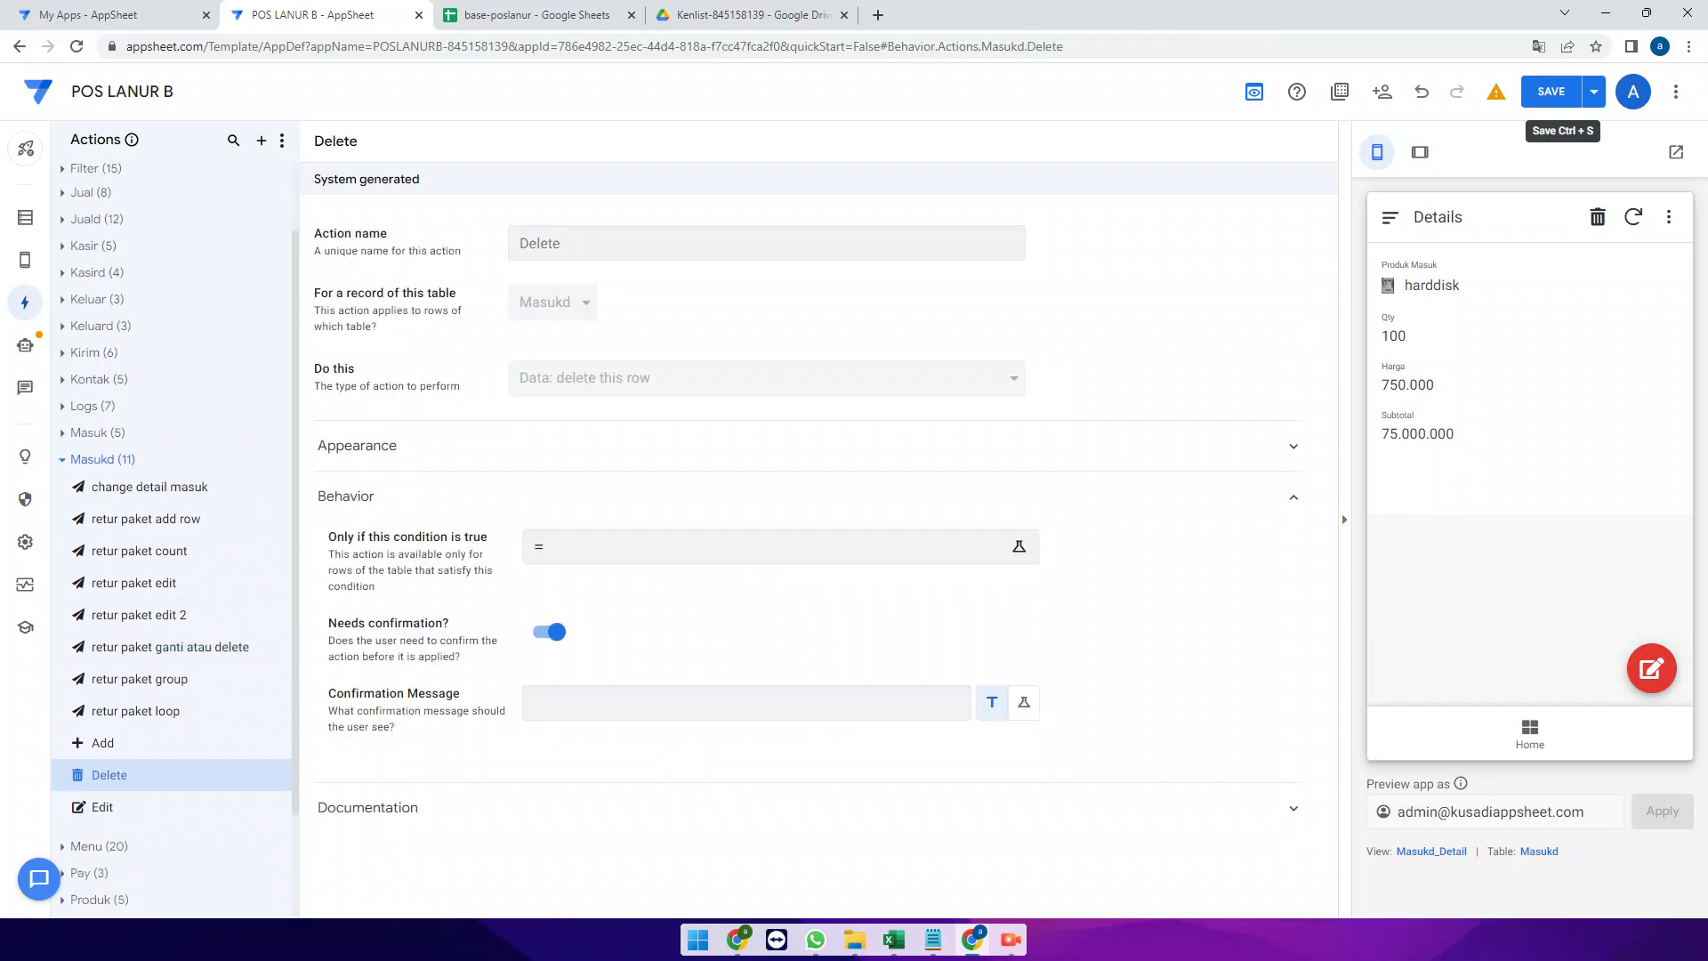
{"action": "left_click", "coordinate": [549, 632]}
Create a new blank bot in the app's automation section
{"action": "mouse_move", "coordinate": [25, 260]}
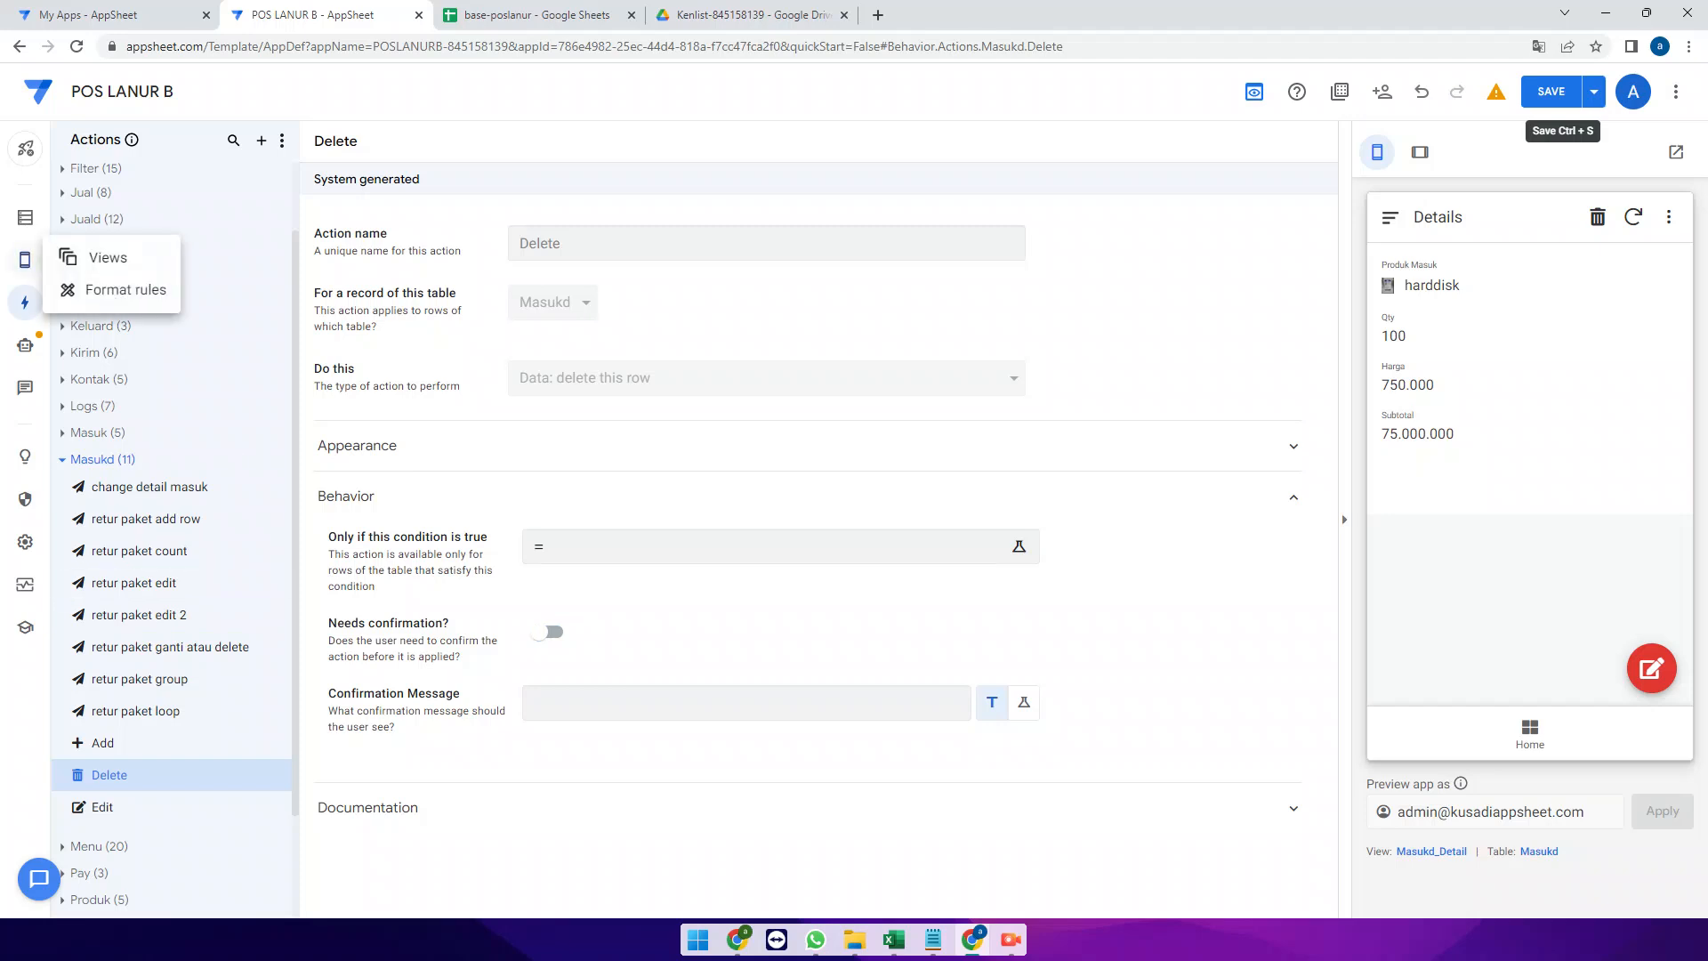
{"action": "left_click", "coordinate": [25, 346]}
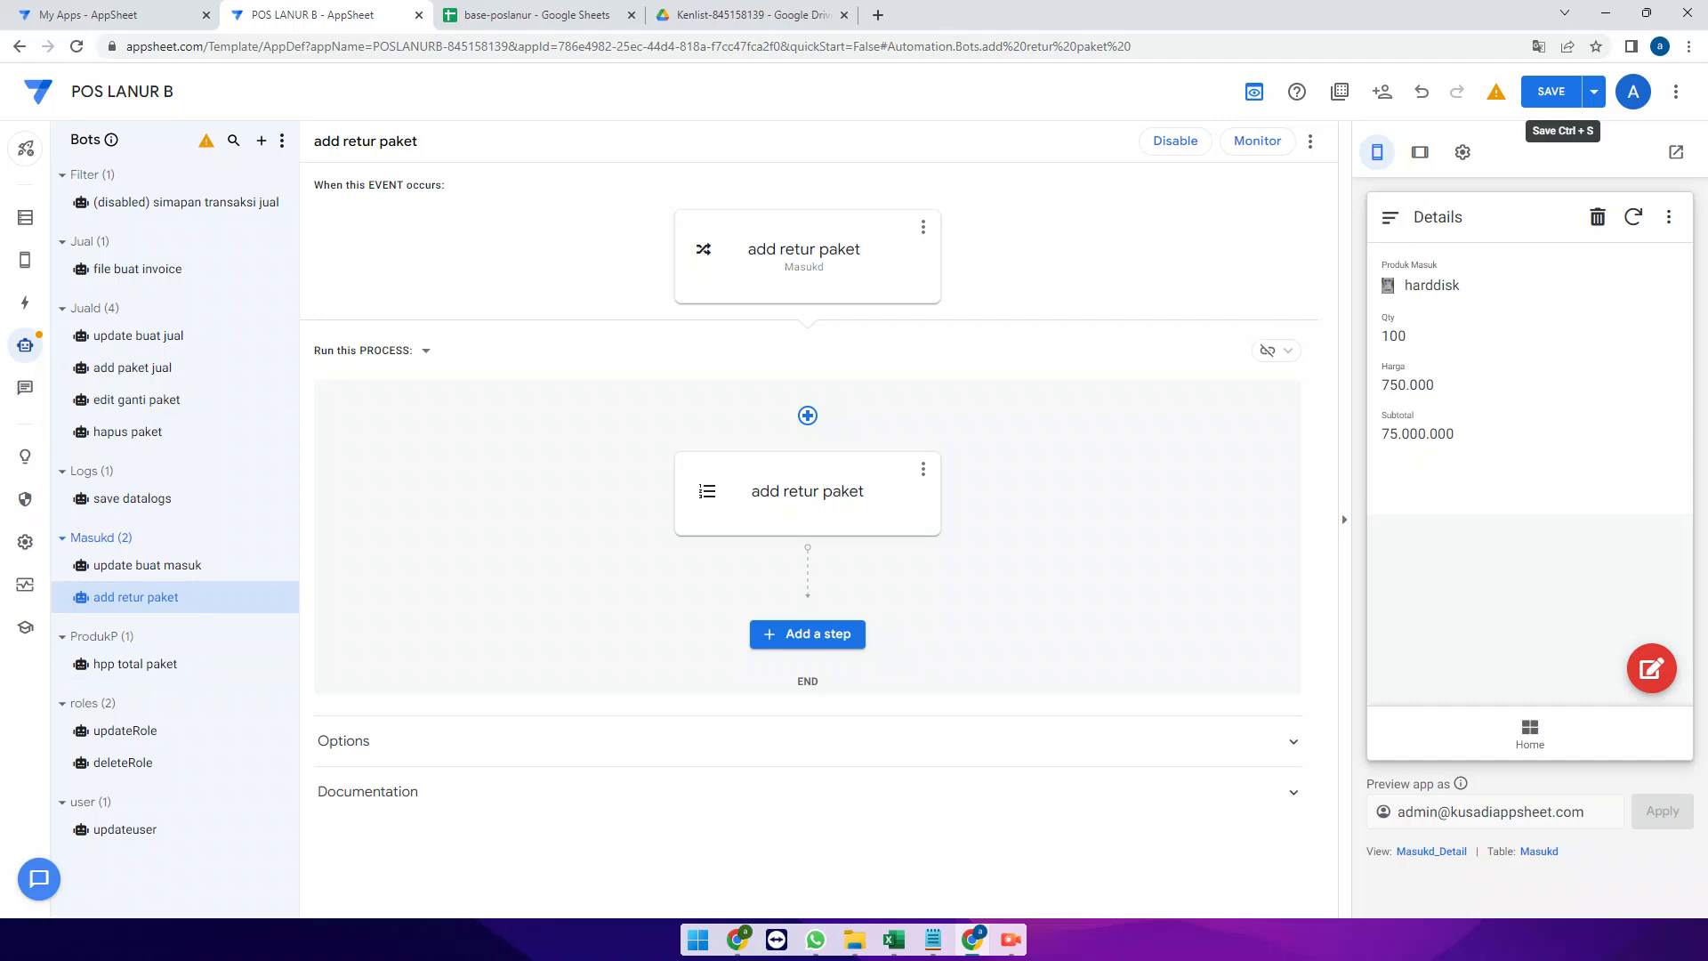
{"action": "left_click", "coordinate": [261, 141]}
{"action": "left_click", "coordinate": [603, 628]}
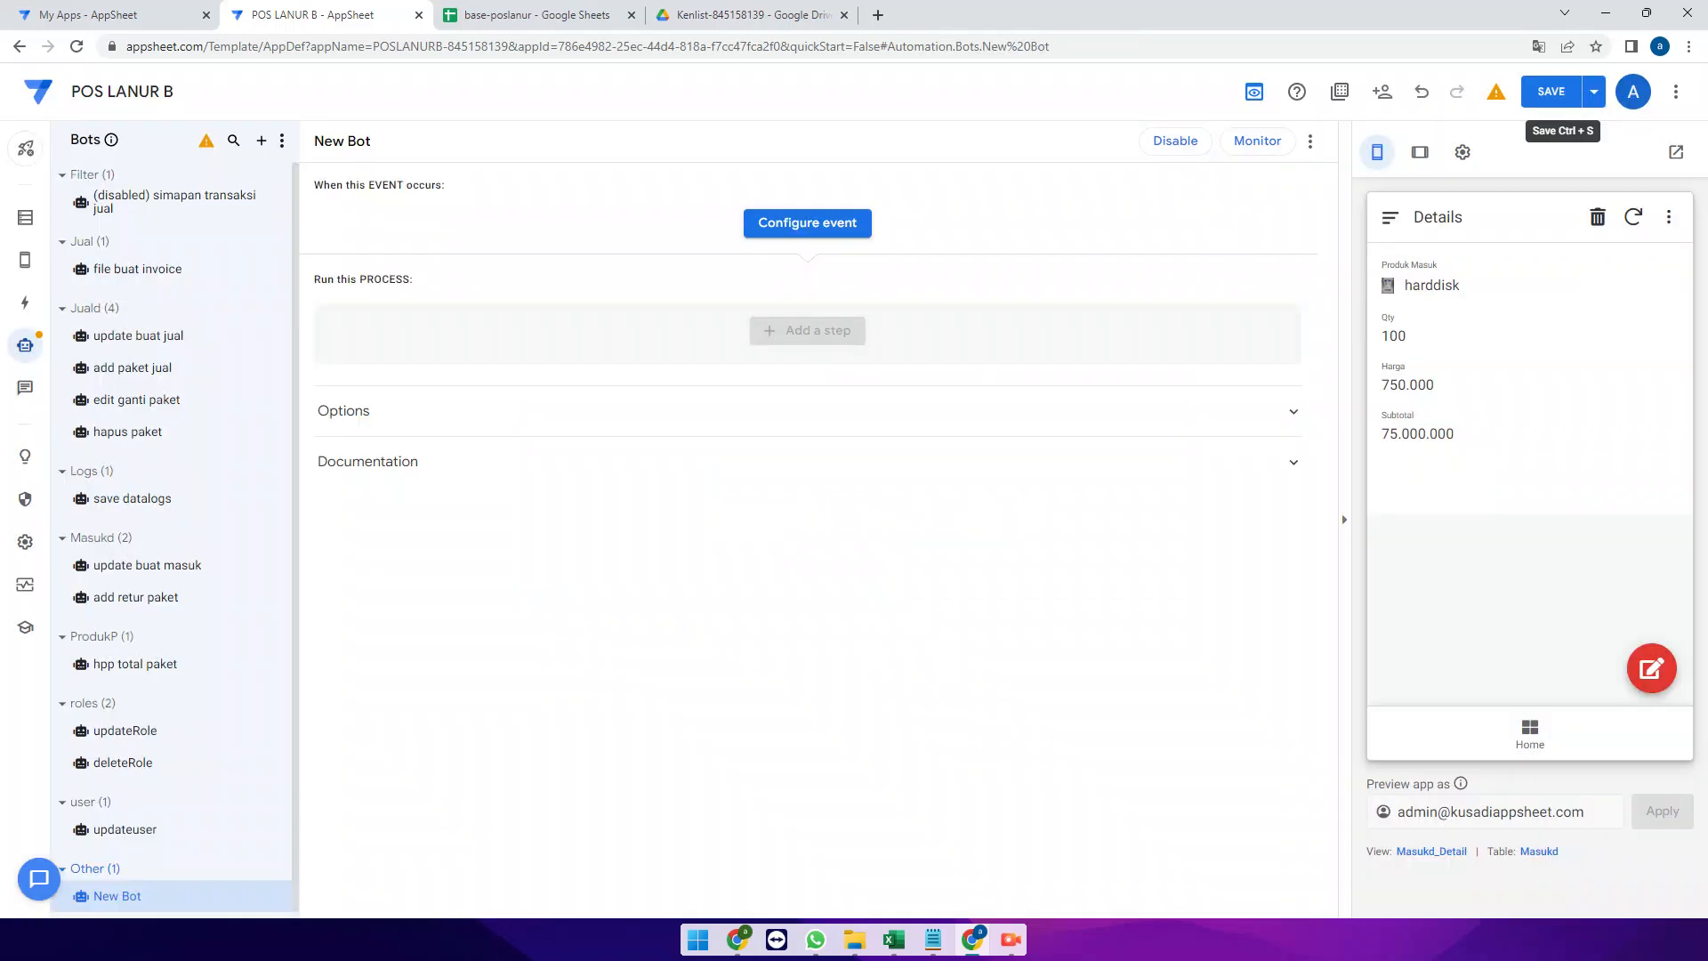
Rename the new bot as "retur paket edit atau ganti" and copy that name
{"action": "double_click", "coordinate": [331, 141]}
{"action": "key", "text": "ctrl+a"}
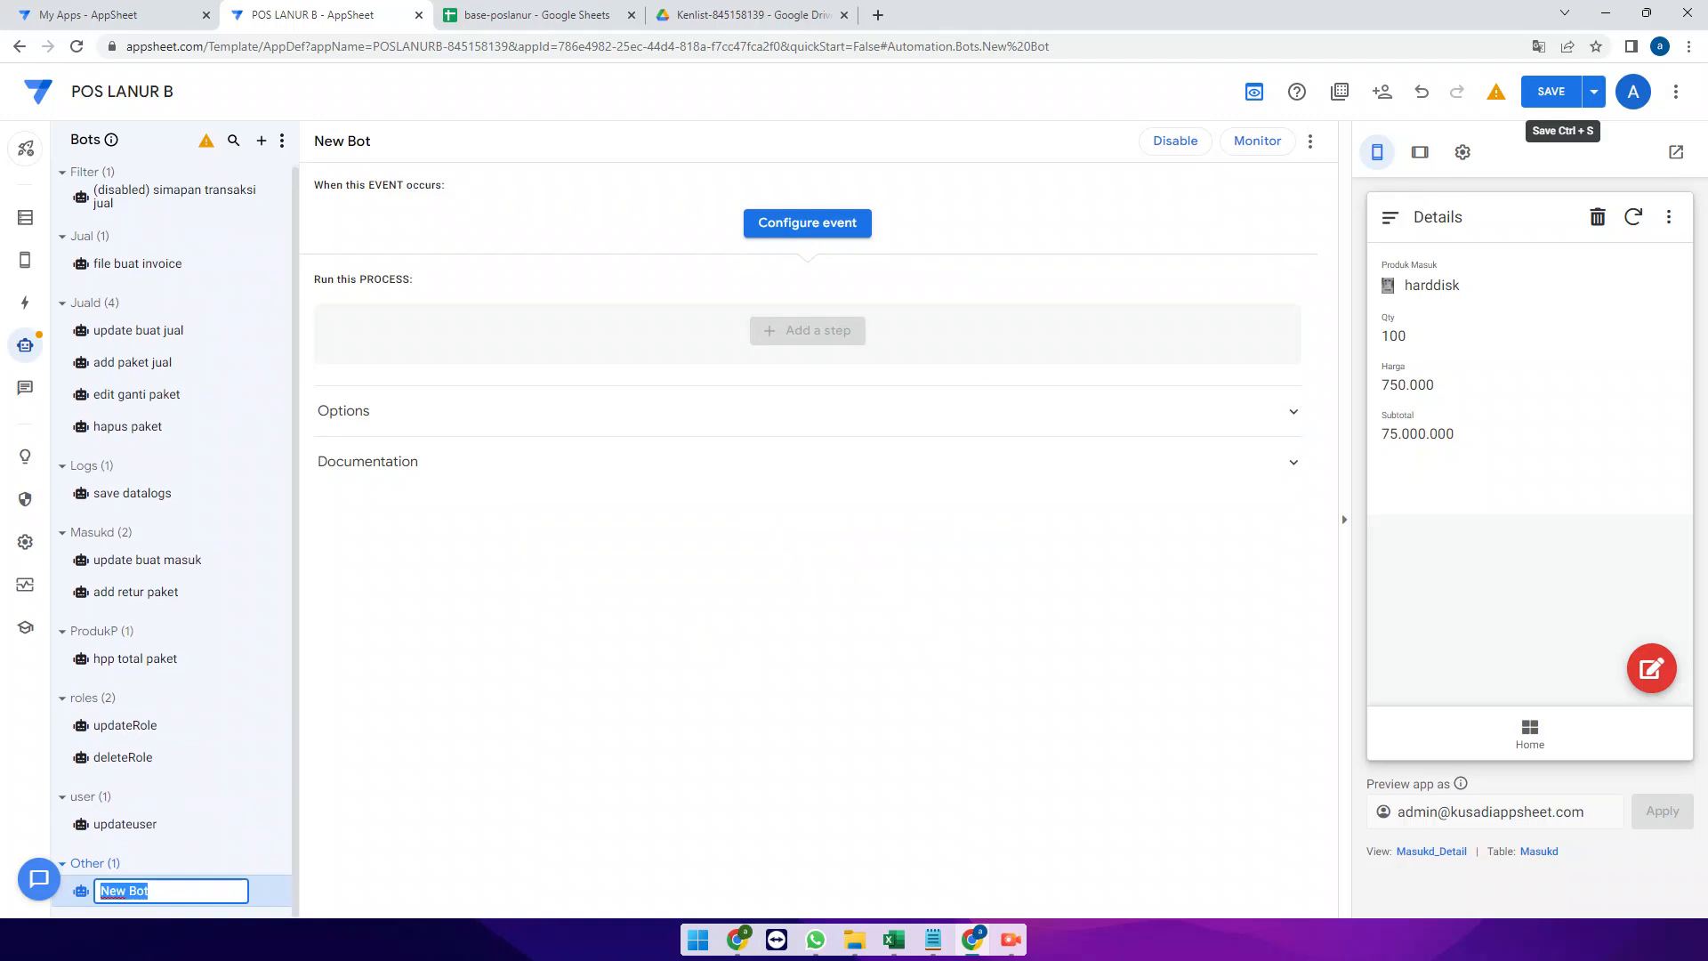
{"action": "type", "text": "ed"}
{"action": "key", "text": "BackSpace"}
{"action": "key", "text": "BackSpace"}
{"action": "type", "text": "retur paket edit atau ganti"}
{"action": "key", "text": "ctrl+a"}
{"action": "key", "text": "ctrl+c"}
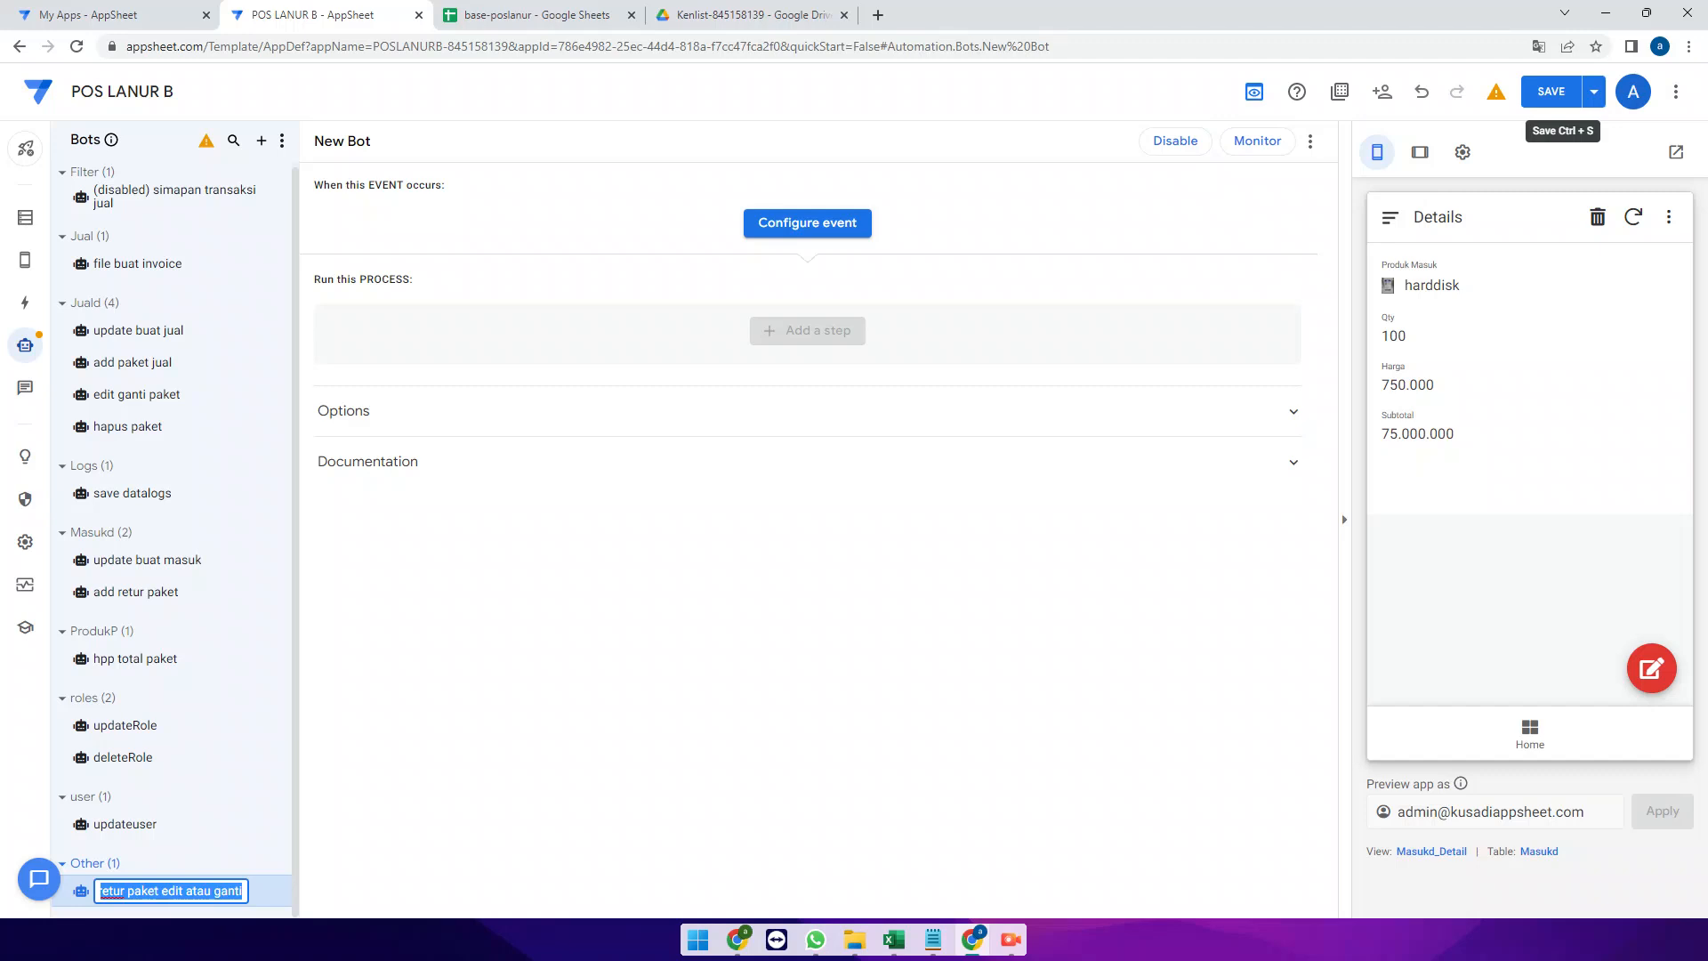
{"action": "key", "text": "Return"}
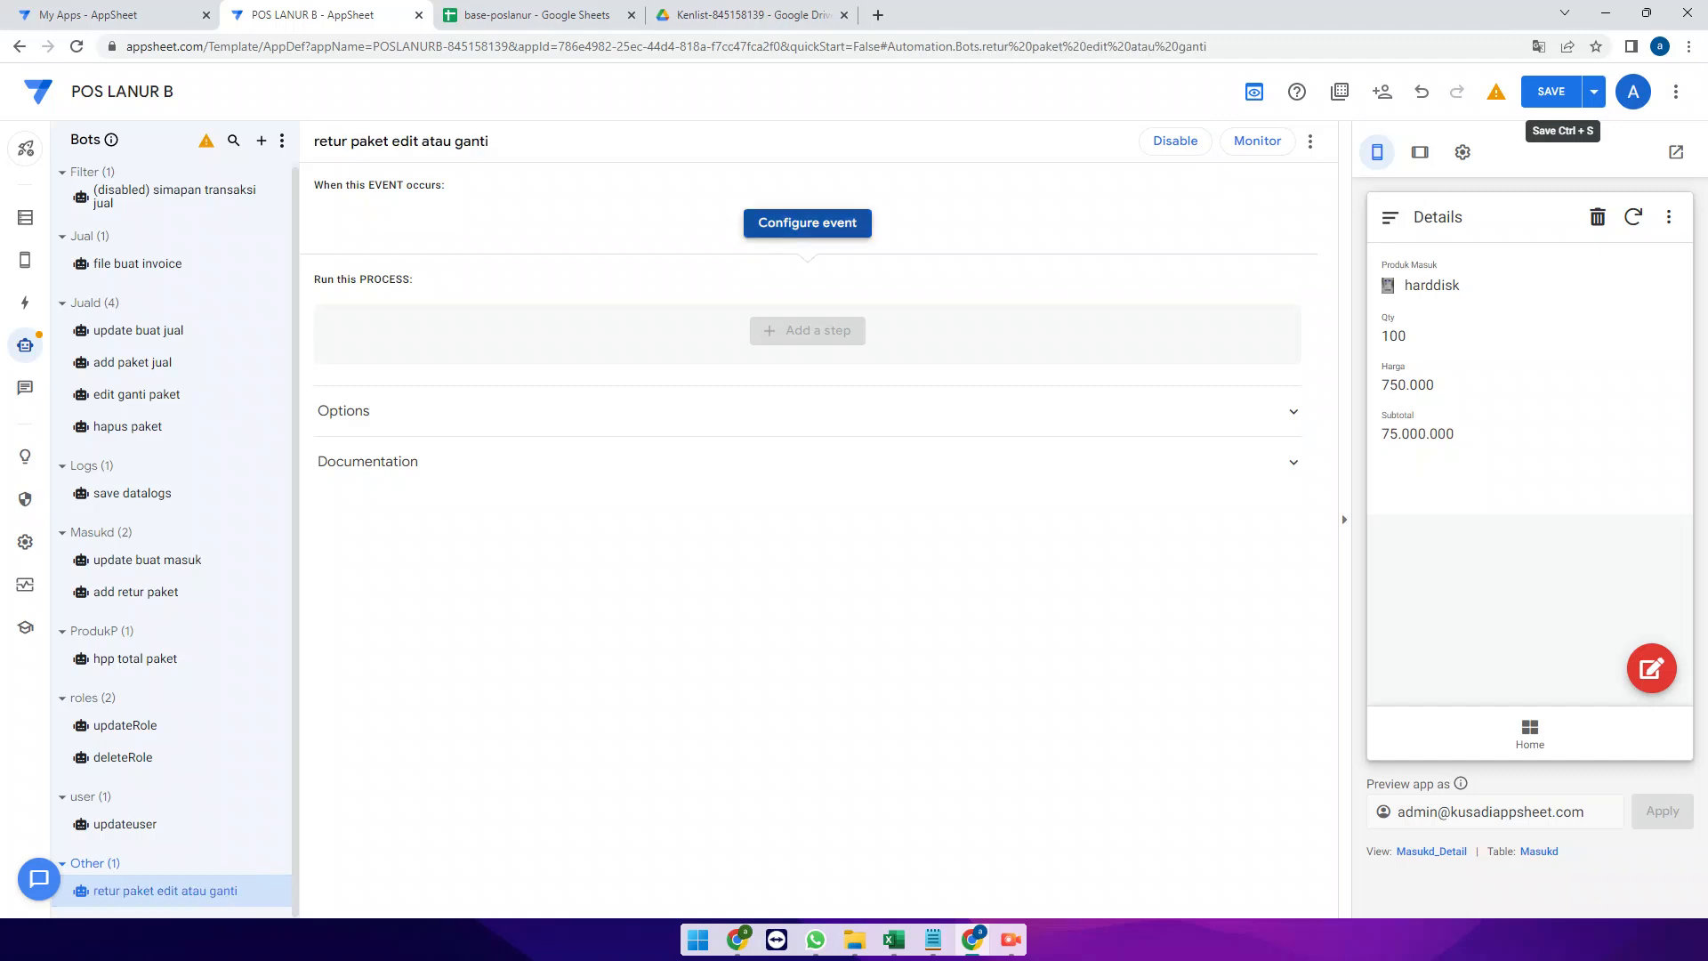
Configure the bot's event with the copied name retur paket edit atau ganti, triggered by updates only on the Masukd table
{"action": "left_click", "coordinate": [751, 224]}
{"action": "key", "text": "ctrl+v"}
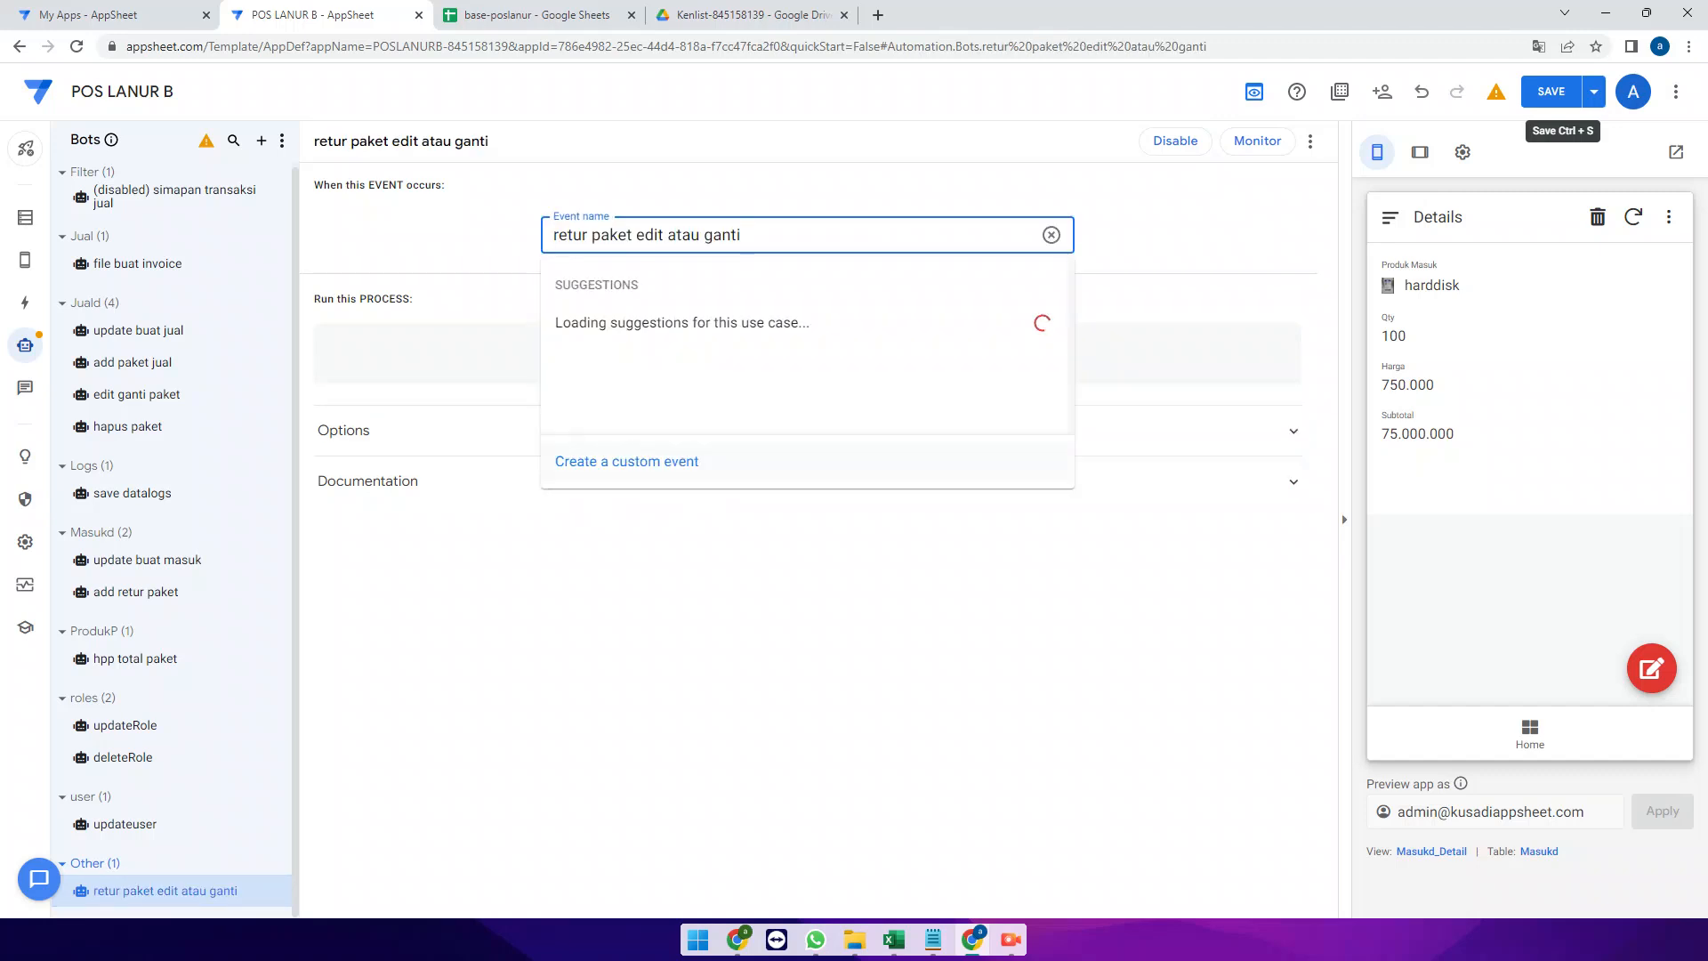
{"action": "key", "text": "Return"}
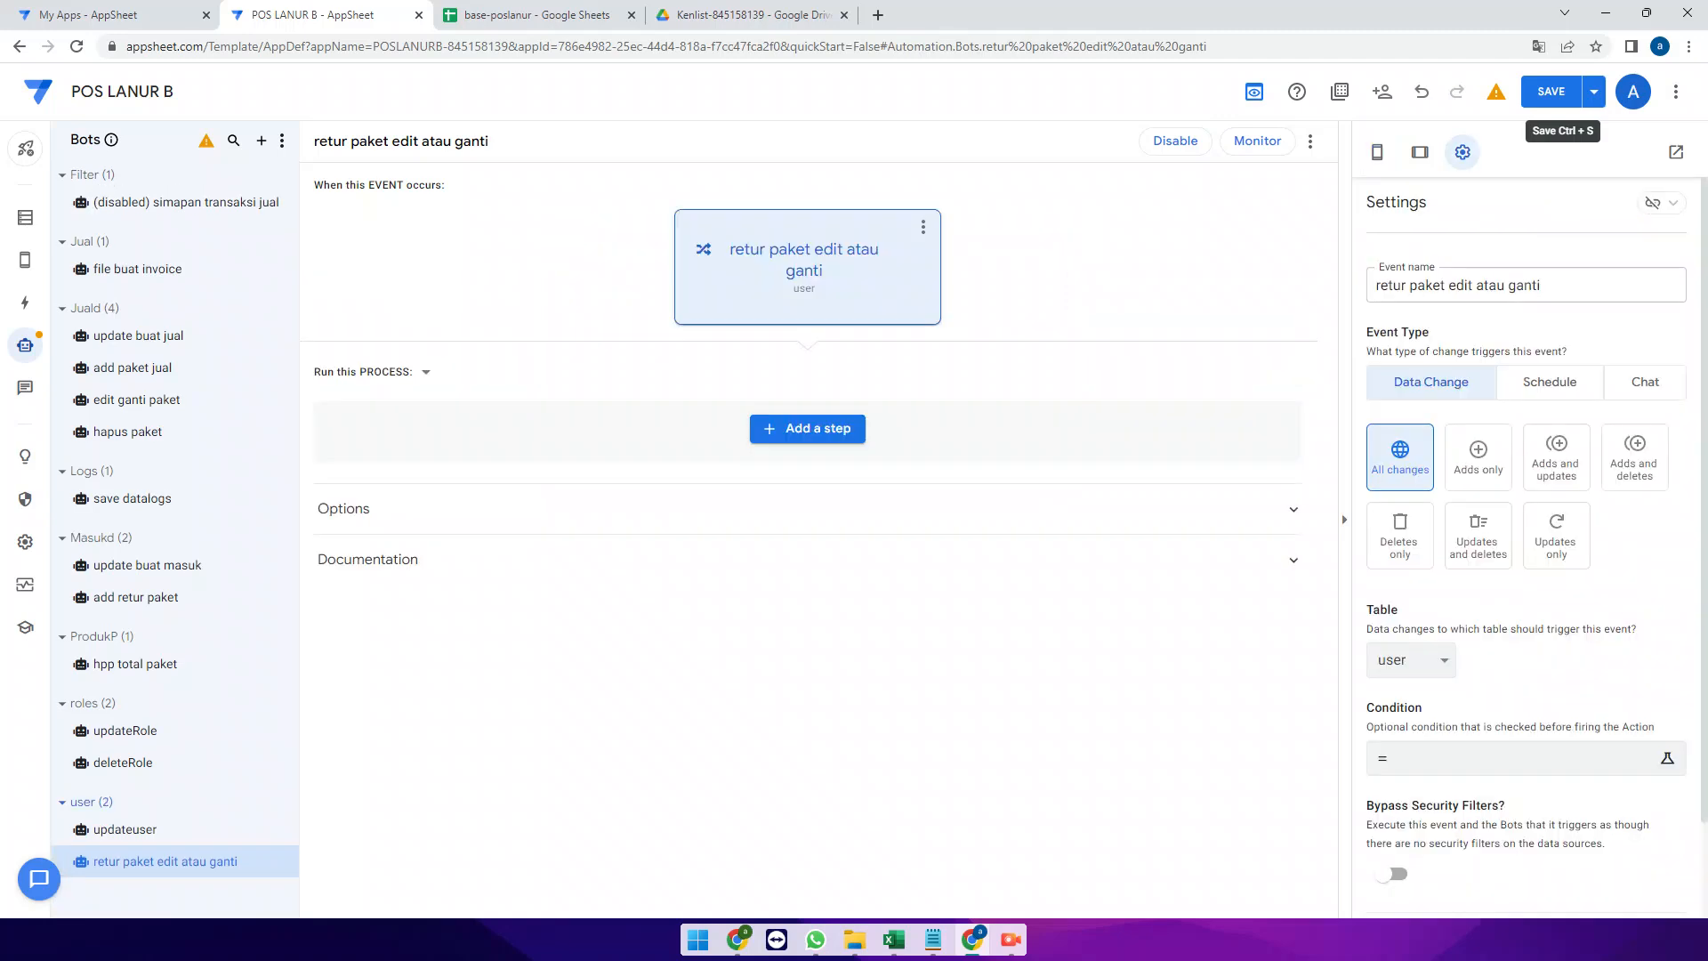
{"action": "left_click", "coordinate": [1555, 534]}
{"action": "left_click", "coordinate": [1410, 659]}
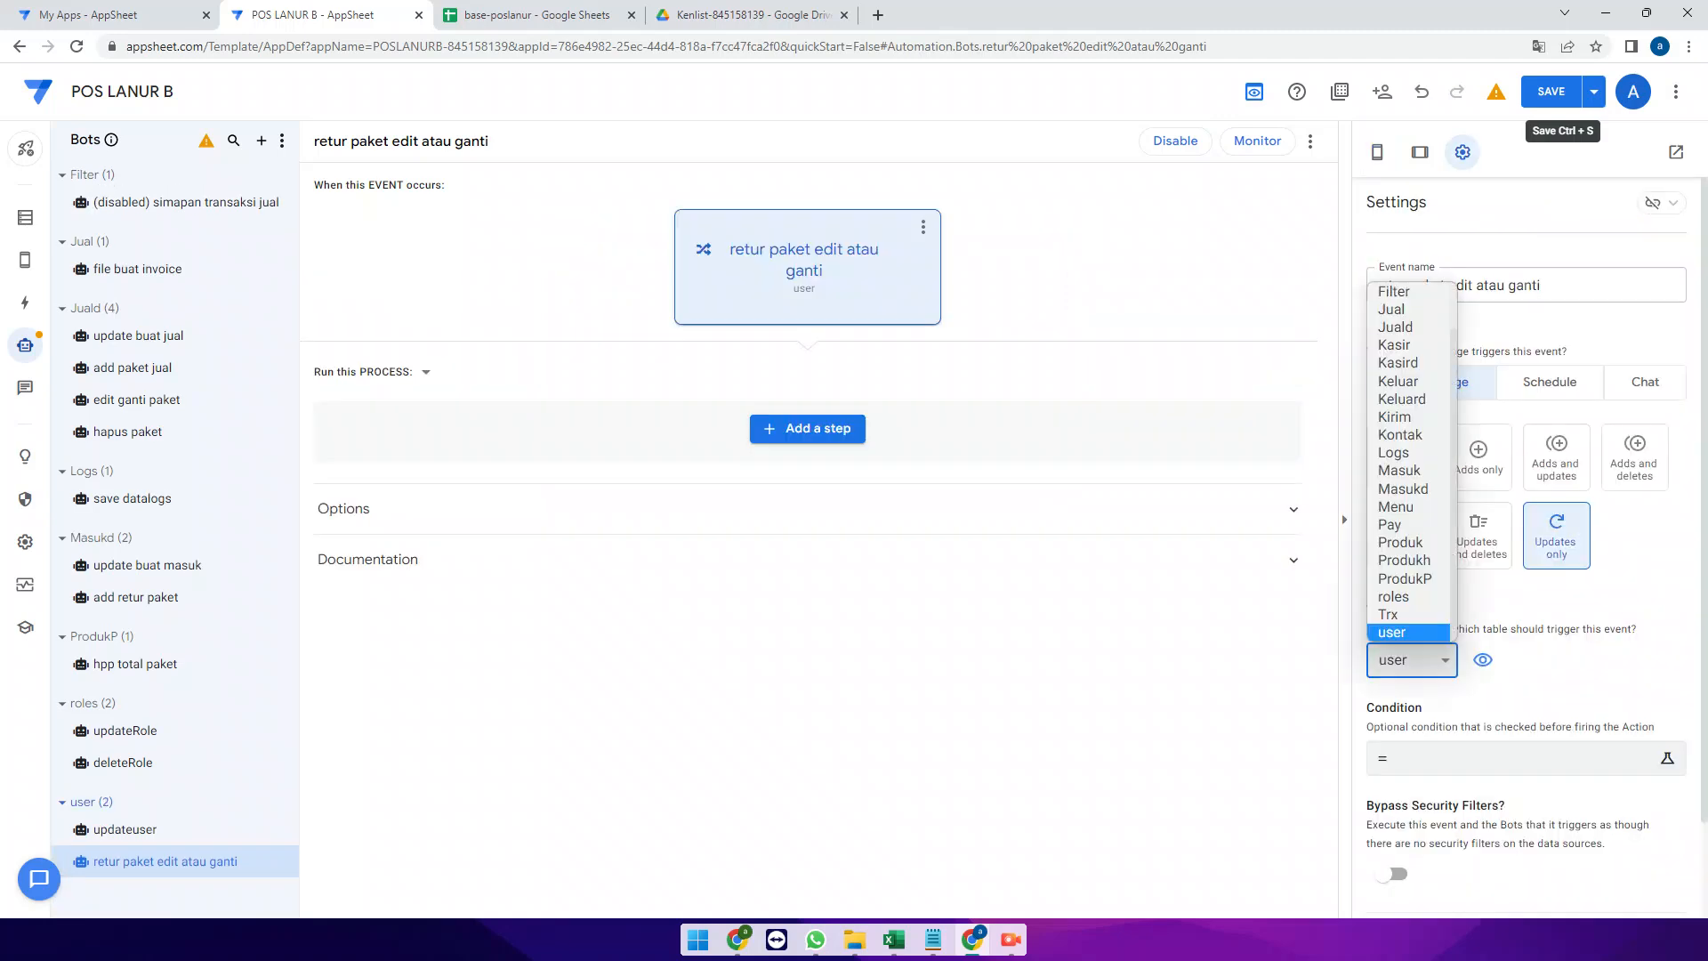
{"action": "left_click", "coordinate": [1403, 489]}
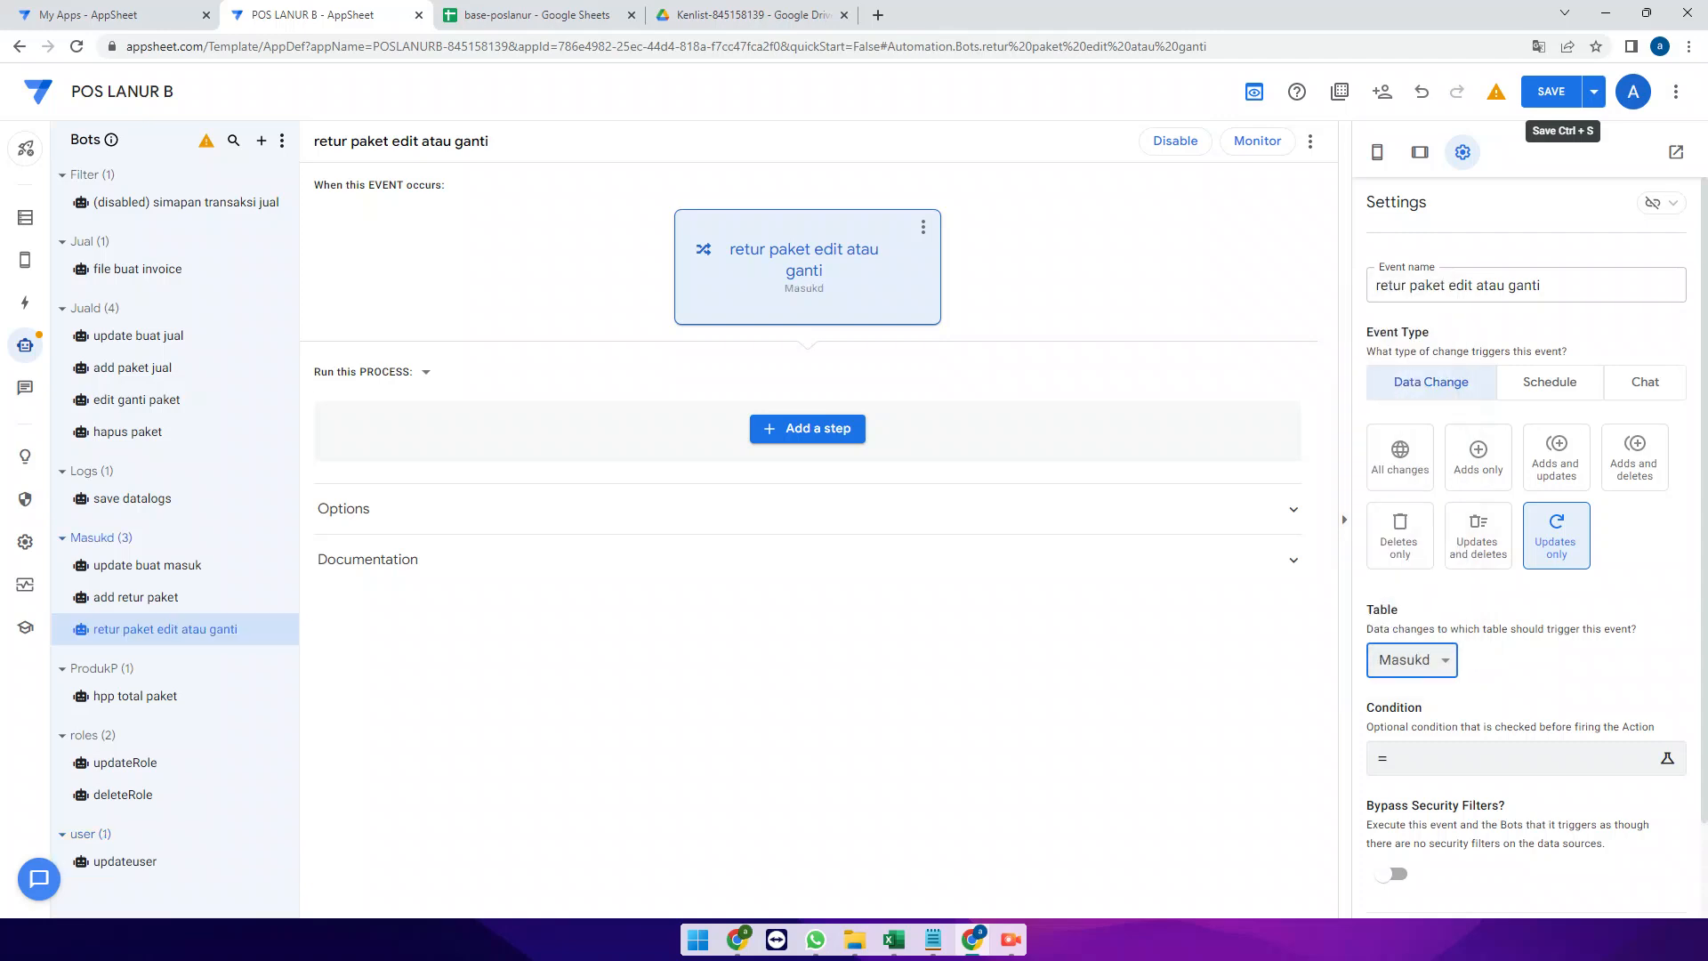
Add a process step named "ganti paket retur" and make it branch on a condition
{"action": "left_click", "coordinate": [807, 428]}
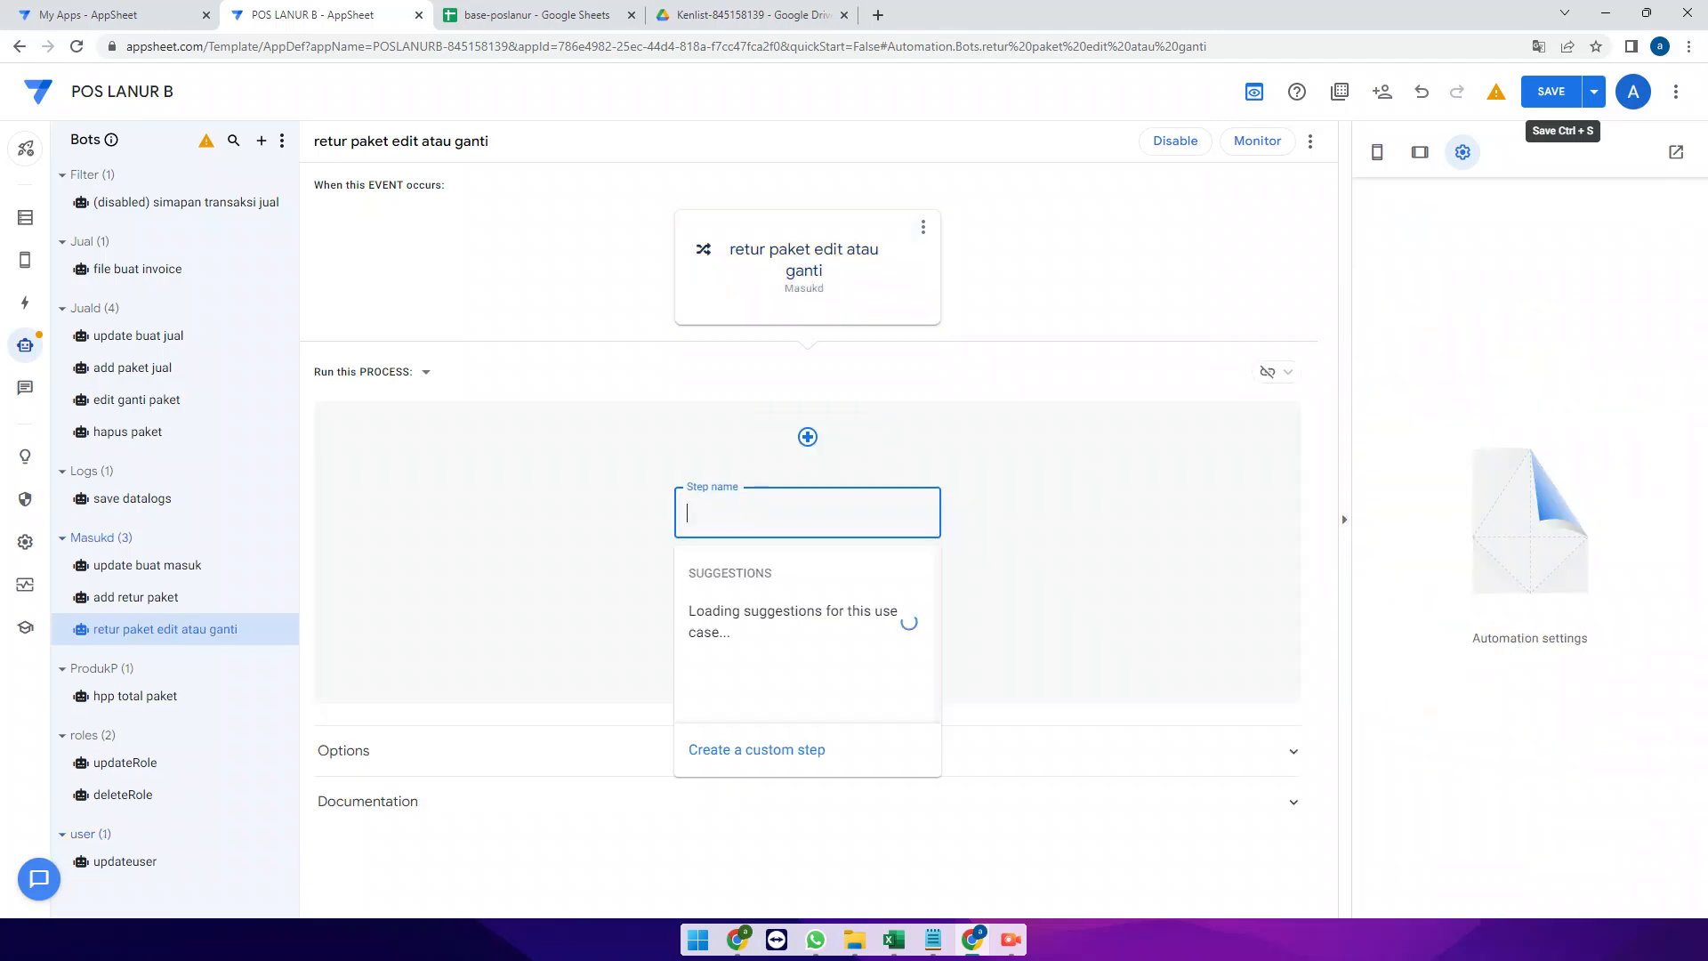
{"action": "type", "text": "edit"}
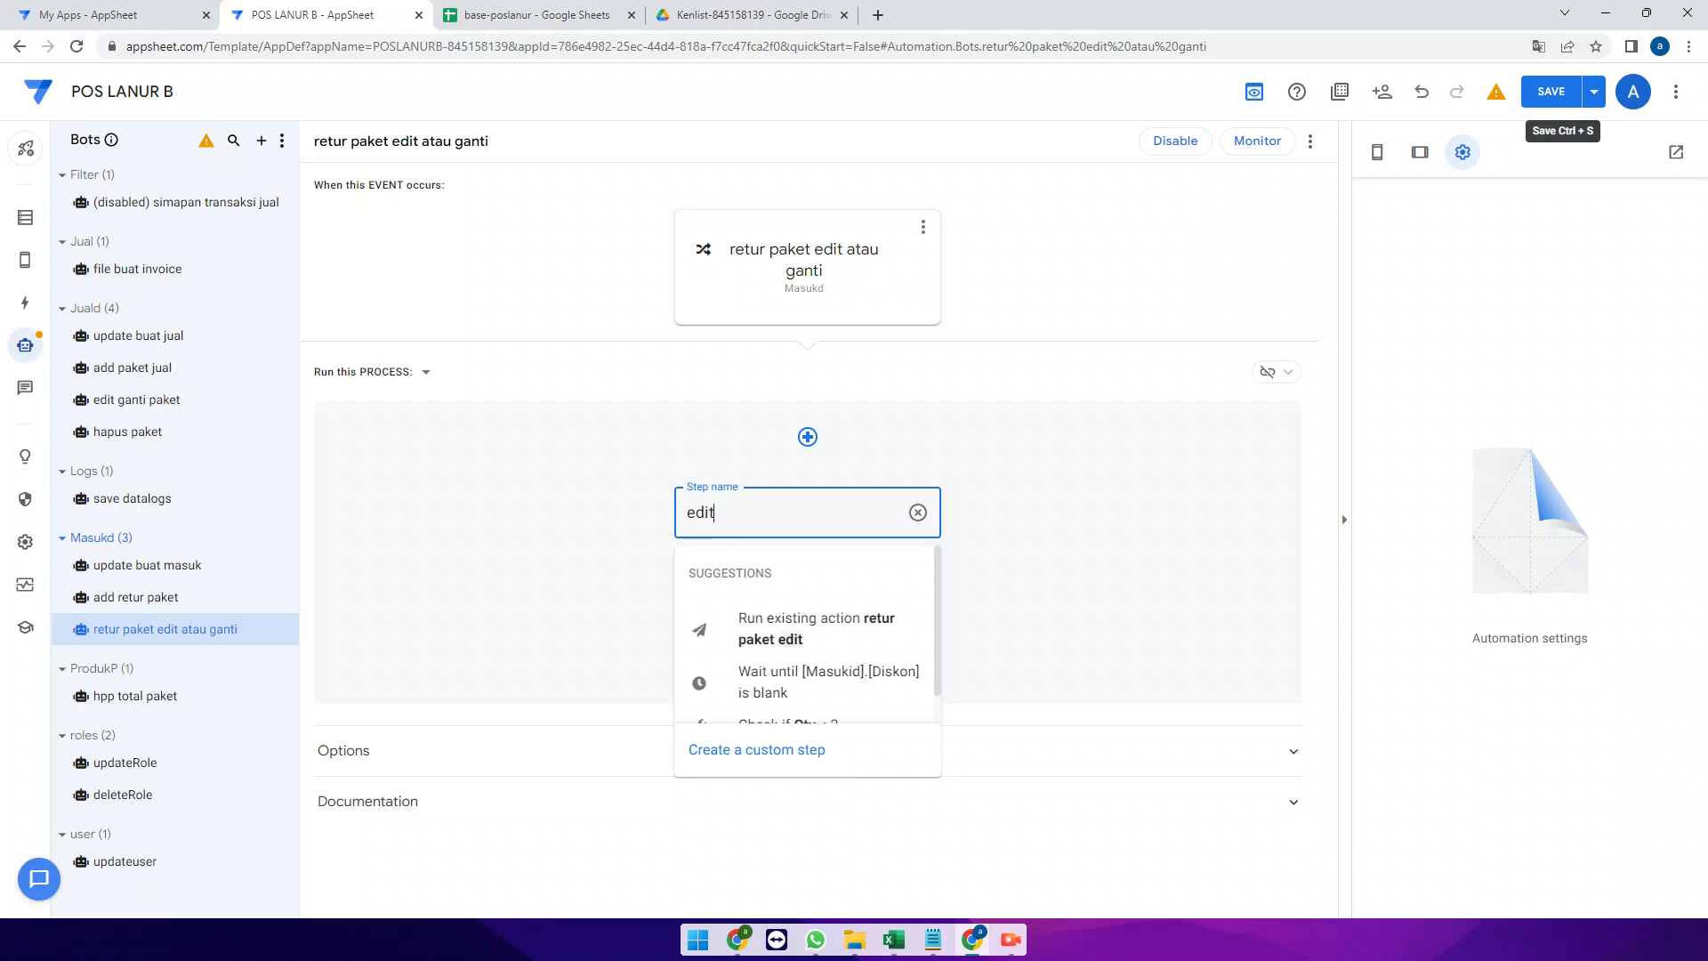
{"action": "key", "text": "BackSpace"}
{"action": "key", "text": "BackSpace"}
{"action": "key", "text": "BackSpace"}
{"action": "key", "text": "BackSpace"}
{"action": "type", "text": "ganti paket retur"}
{"action": "key", "text": "Return"}
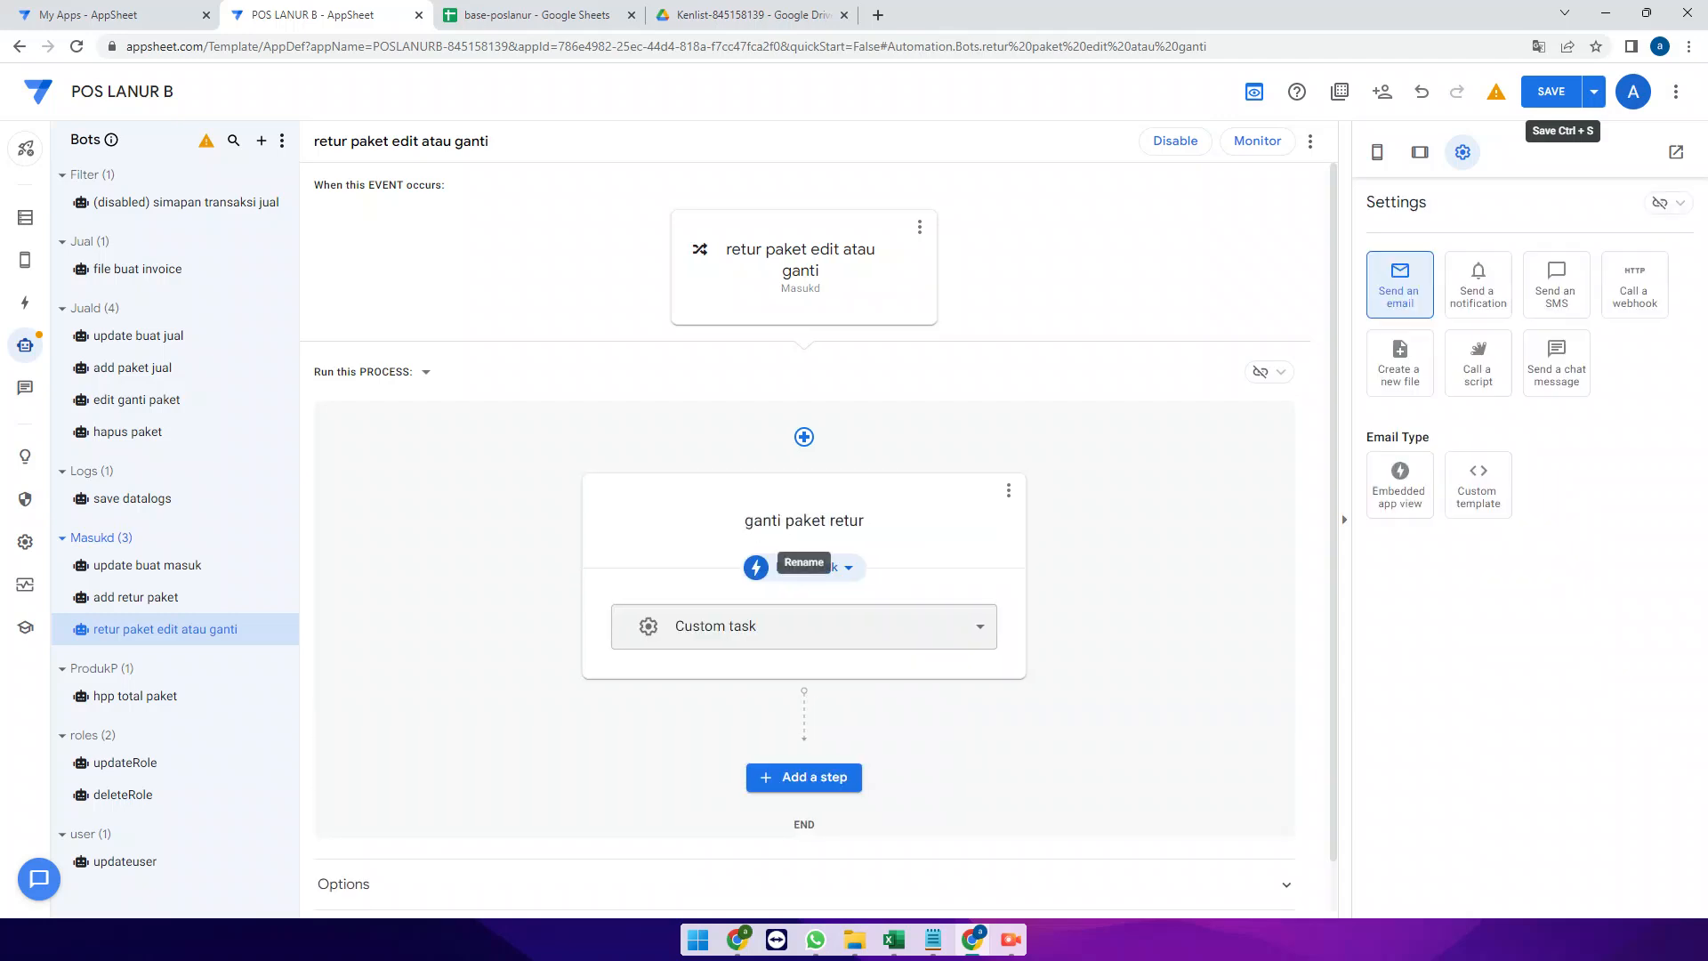
{"action": "left_click", "coordinate": [803, 567]}
{"action": "left_click", "coordinate": [829, 685]}
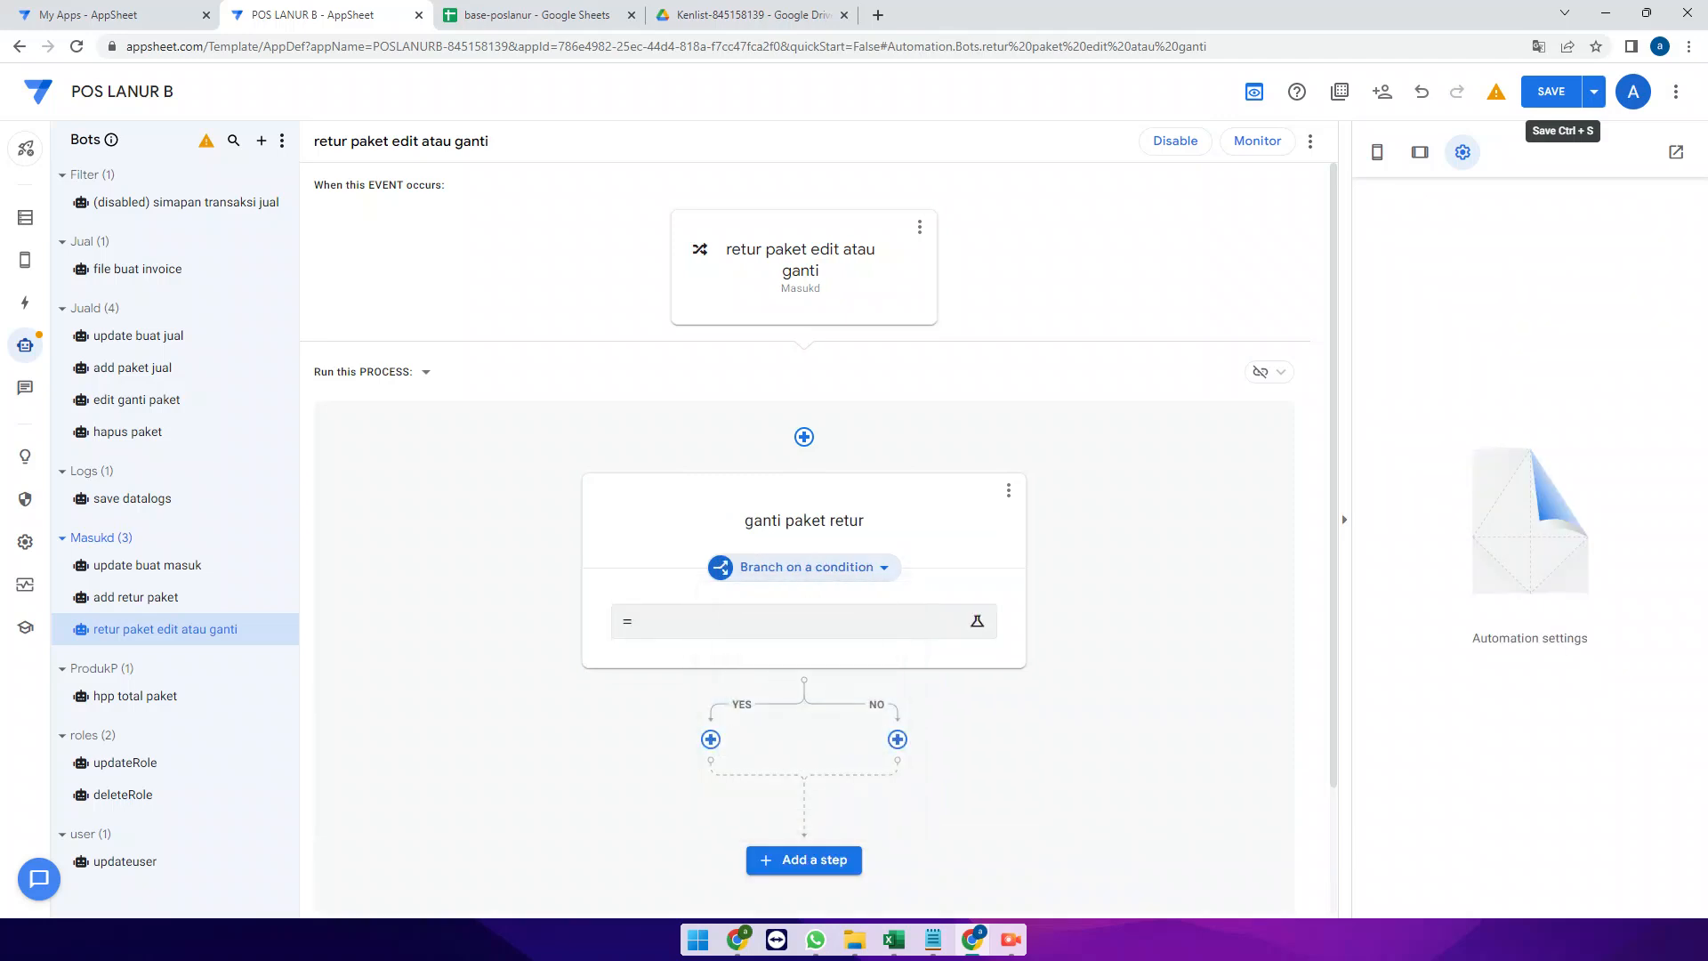
Set the branch condition of ganti paket retur to [_thisrow_before].[produk masuk]<>[_thisrow_after].[produk masuk] and save the expression
{"action": "left_click", "coordinate": [801, 623]}
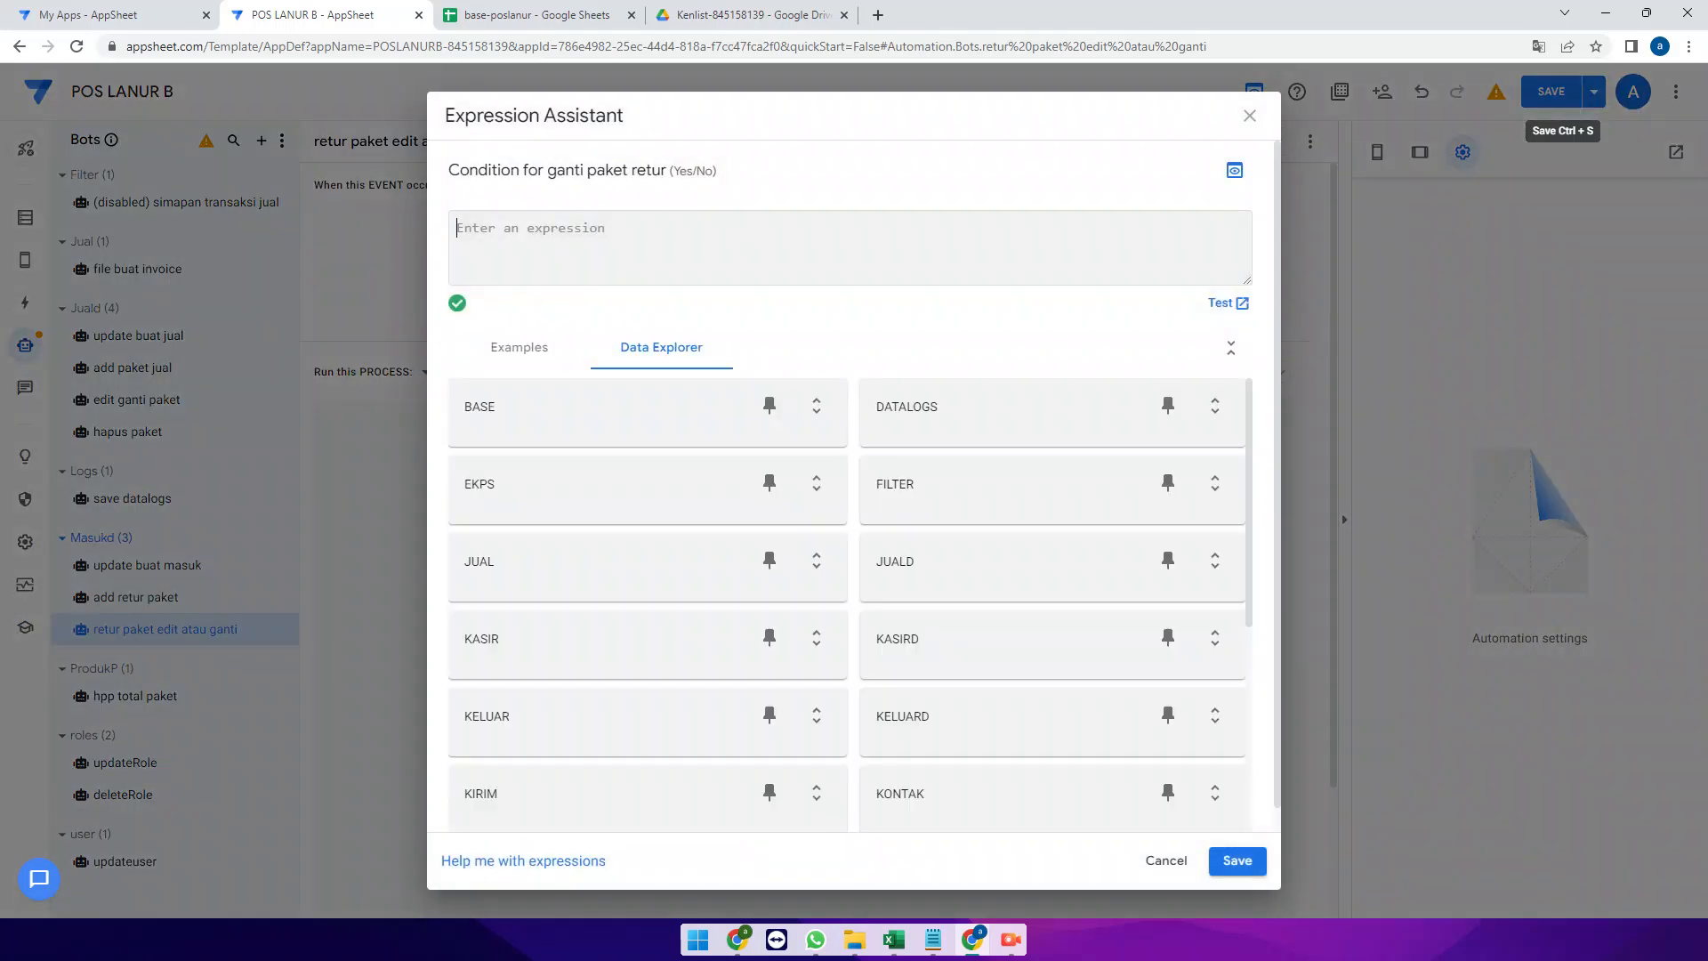
{"action": "type", "text": "[_thisr"}
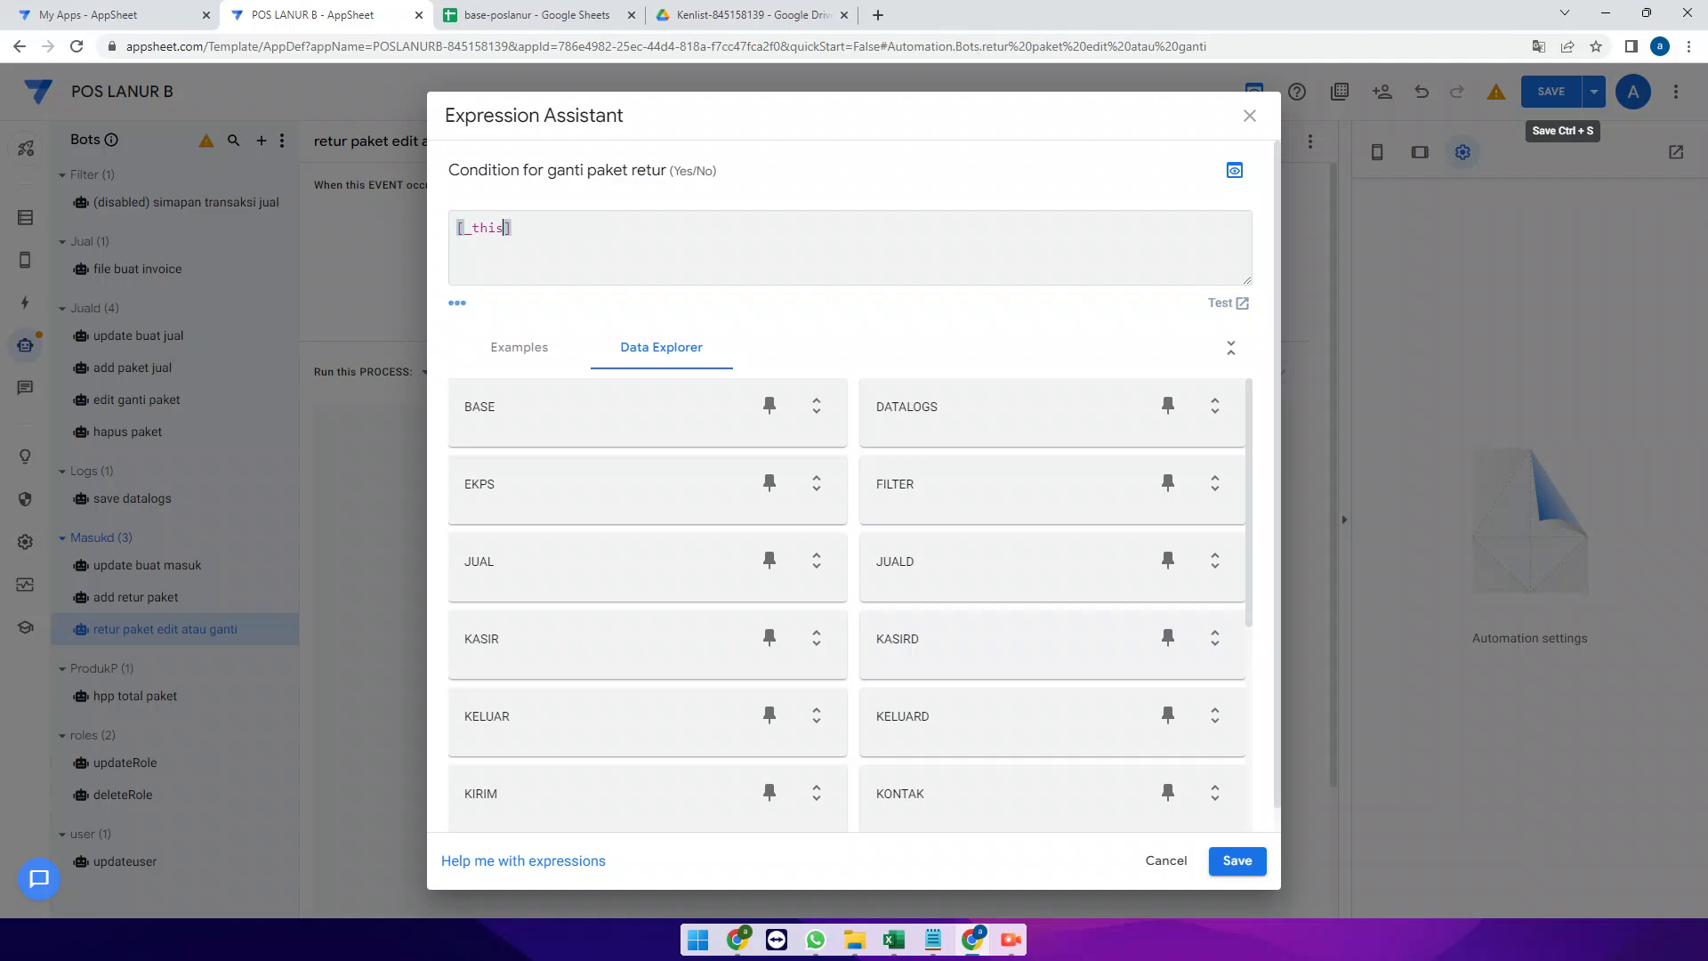
{"action": "type", "text": "ow_before"}
{"action": "key", "text": "Right"}
{"action": "type", "text": "."}
{"action": "type", "text": "["}
{"action": "type", "text": "produk mas"}
{"action": "type", "text": "uk"}
{"action": "type", "text": "]<>[_"}
{"action": "type", "text": "thisrow"}
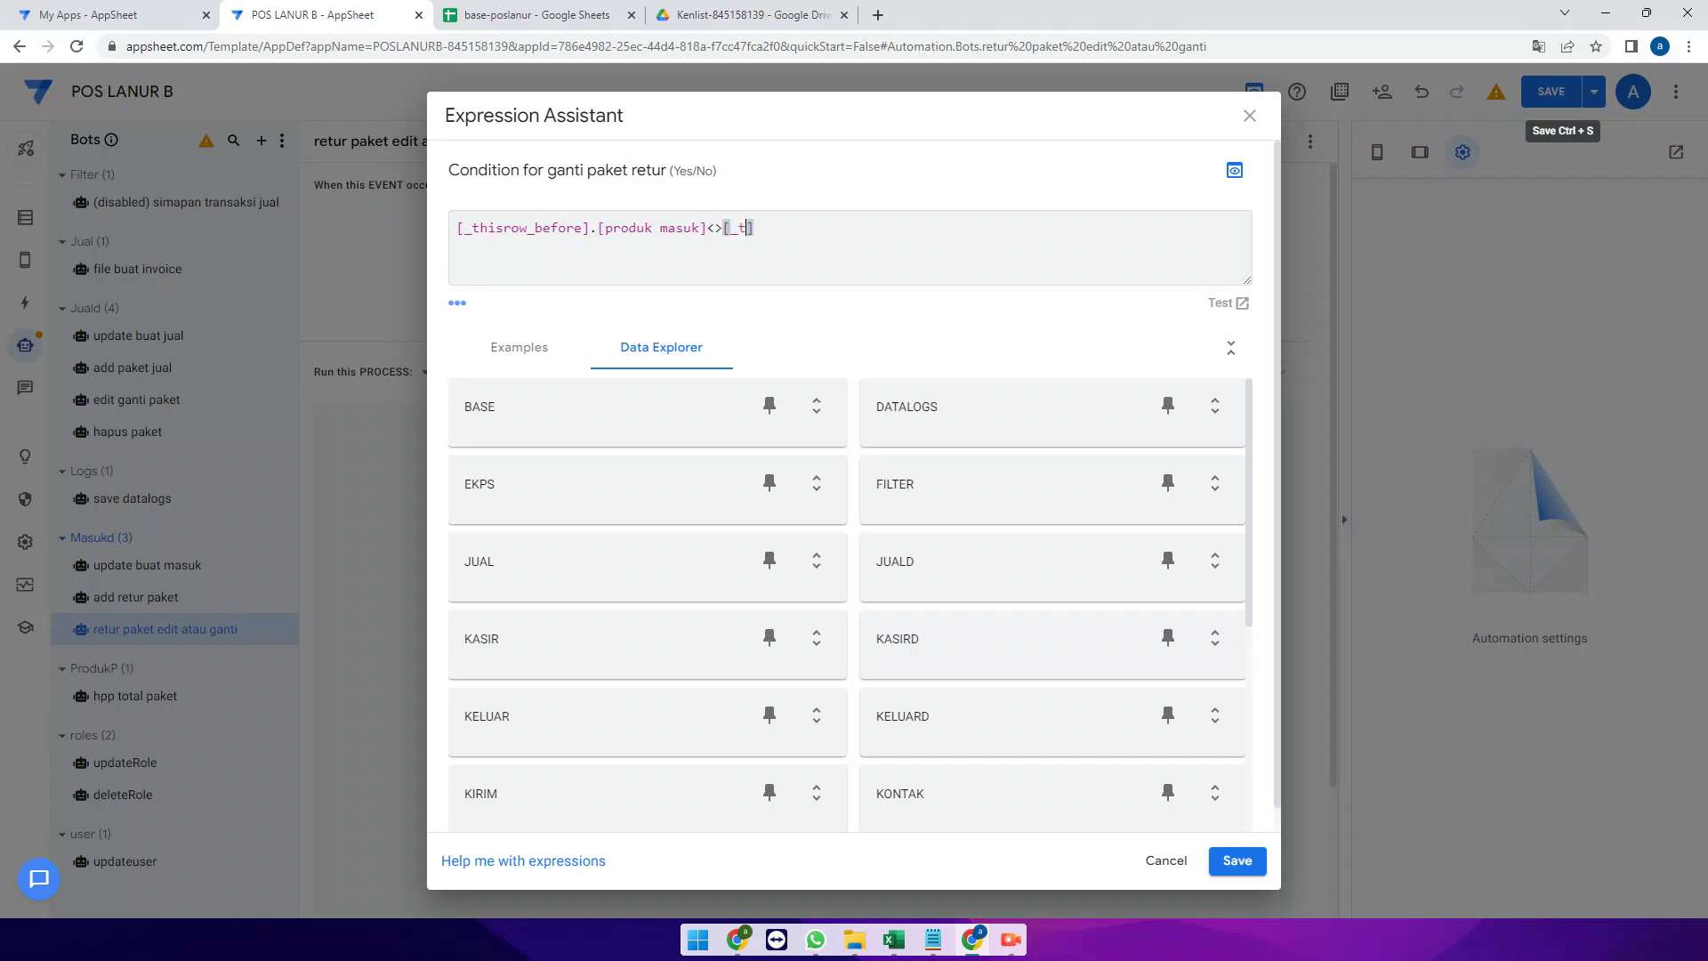
{"action": "type", "text": "_after].[produk masuk"}
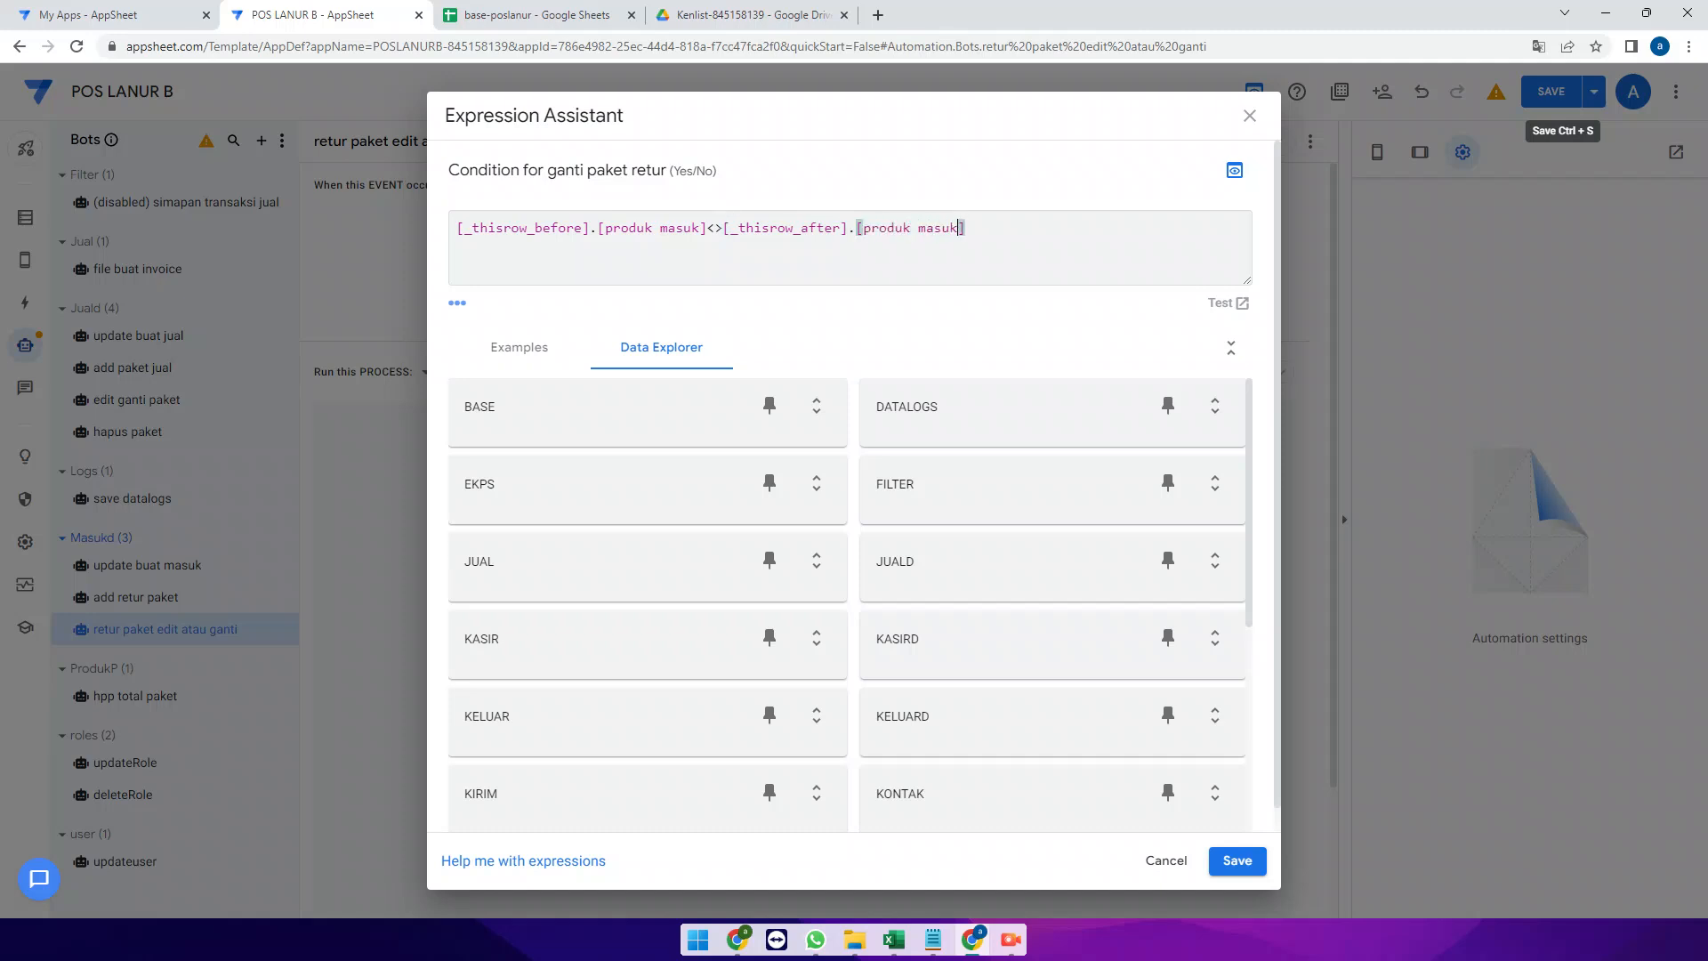
{"action": "left_click", "coordinate": [635, 228]}
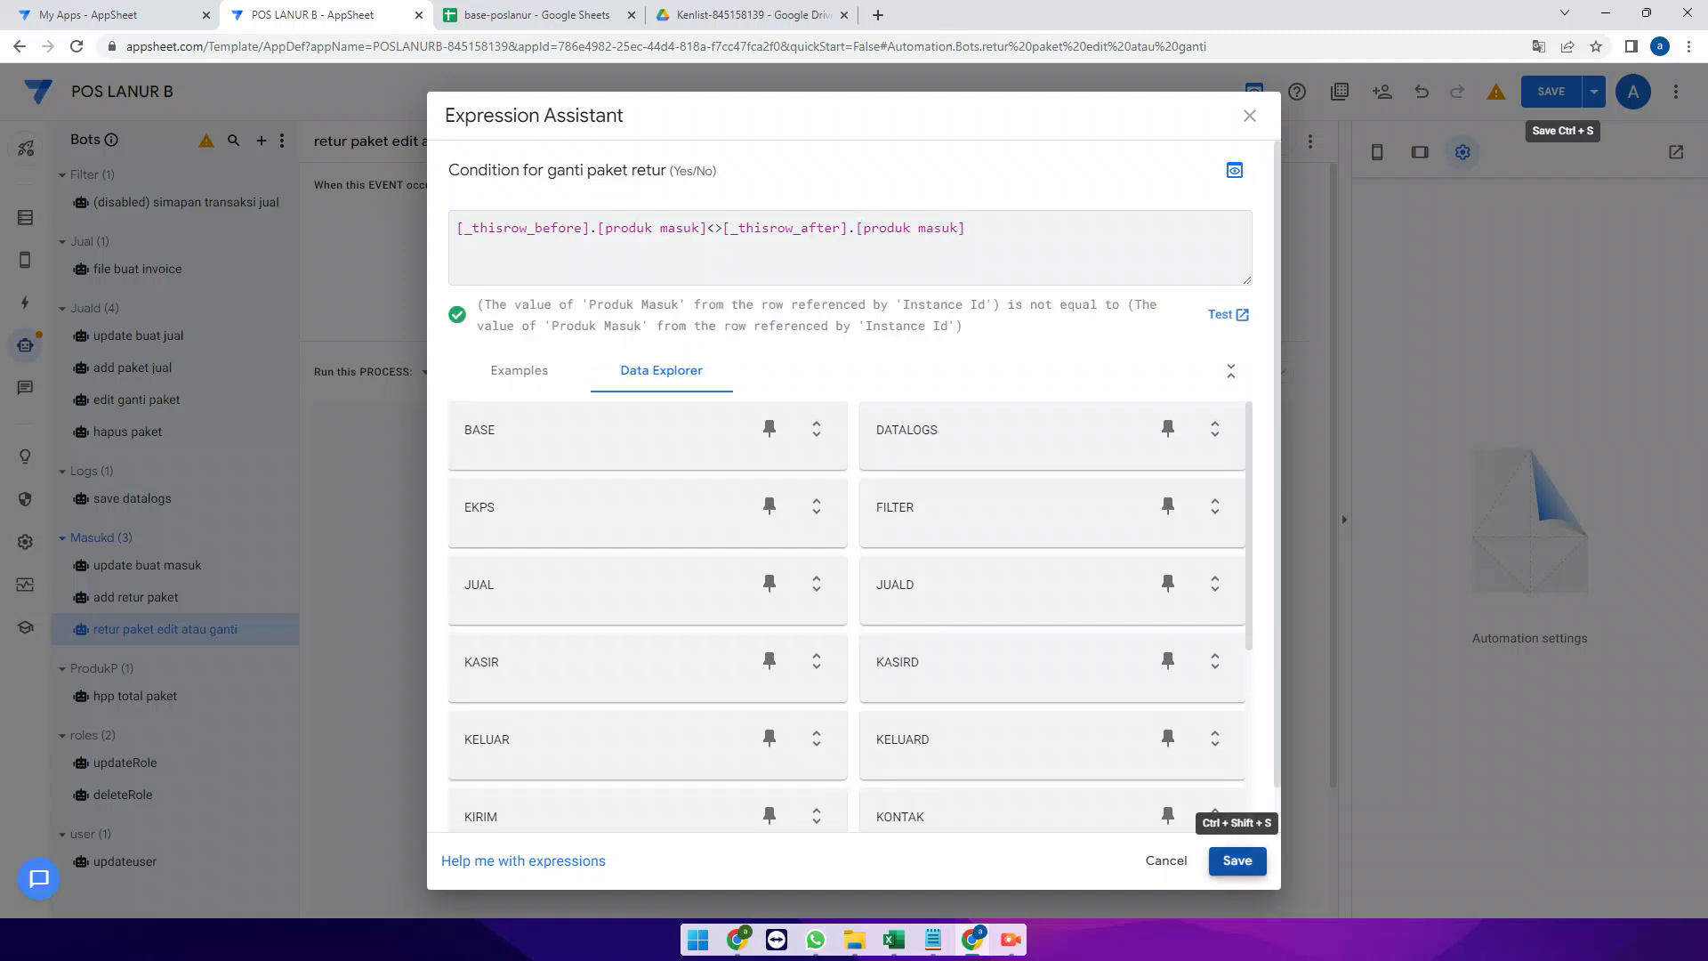
{"action": "left_click", "coordinate": [1237, 860]}
Add a YES-branch step named "paket retur diganti" that runs the existing data action retur paket ganti atau delete
{"action": "left_click", "coordinate": [711, 739]}
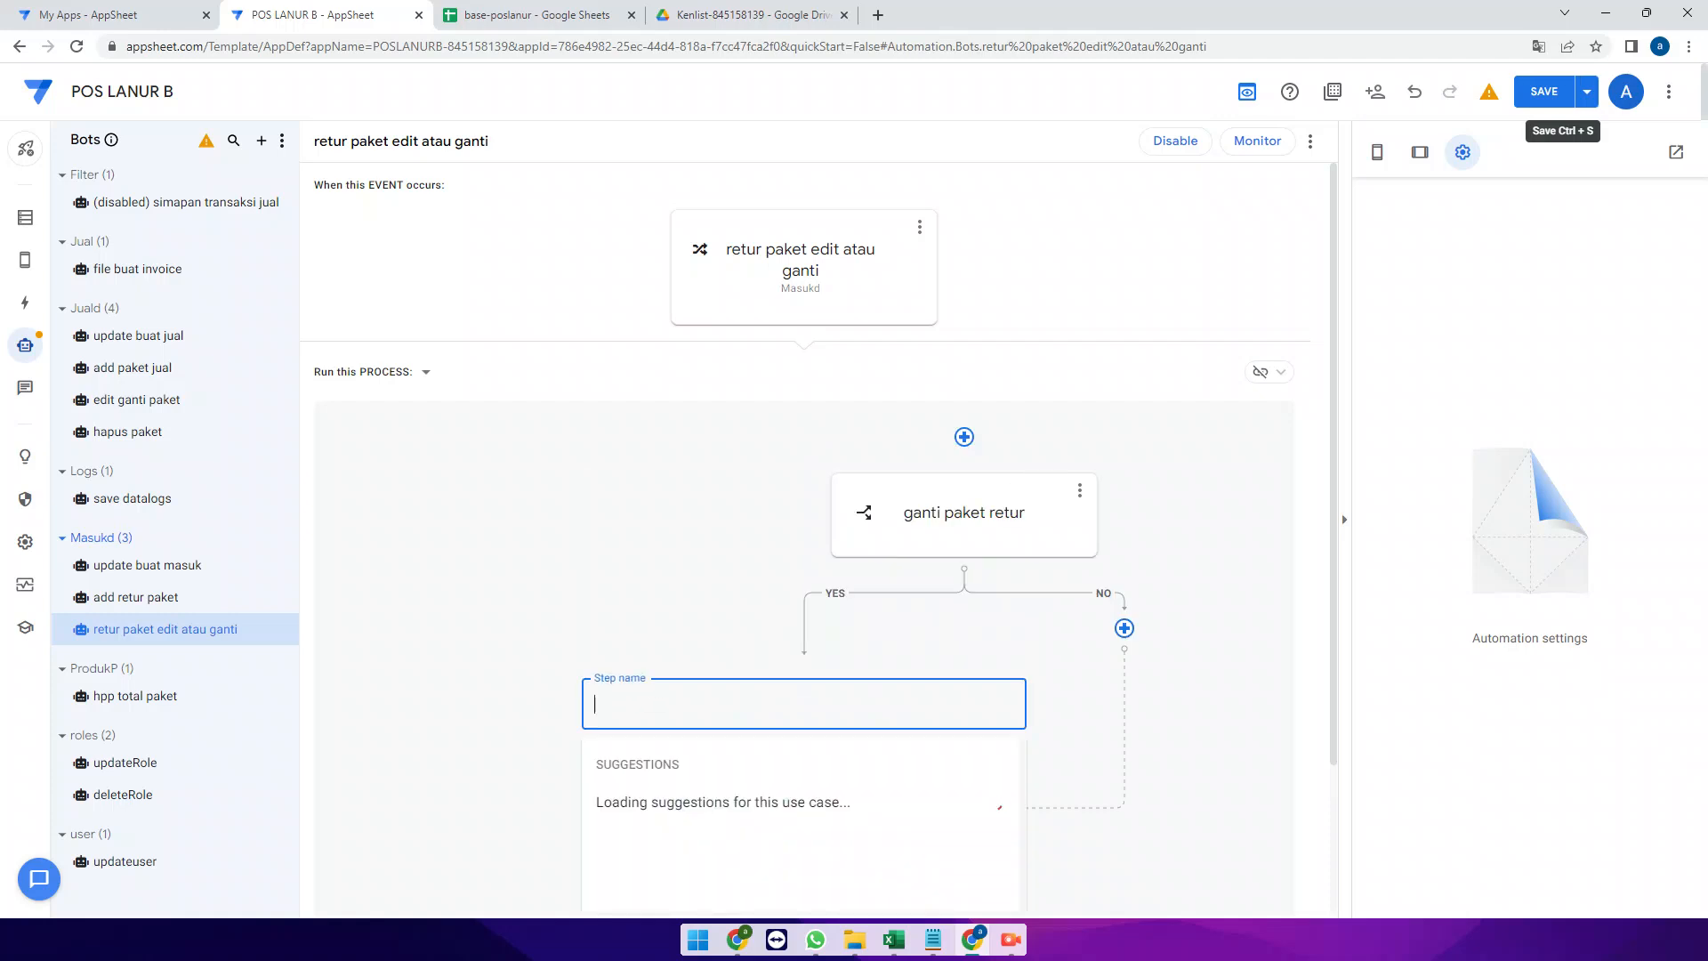
{"action": "type", "text": "paket "}
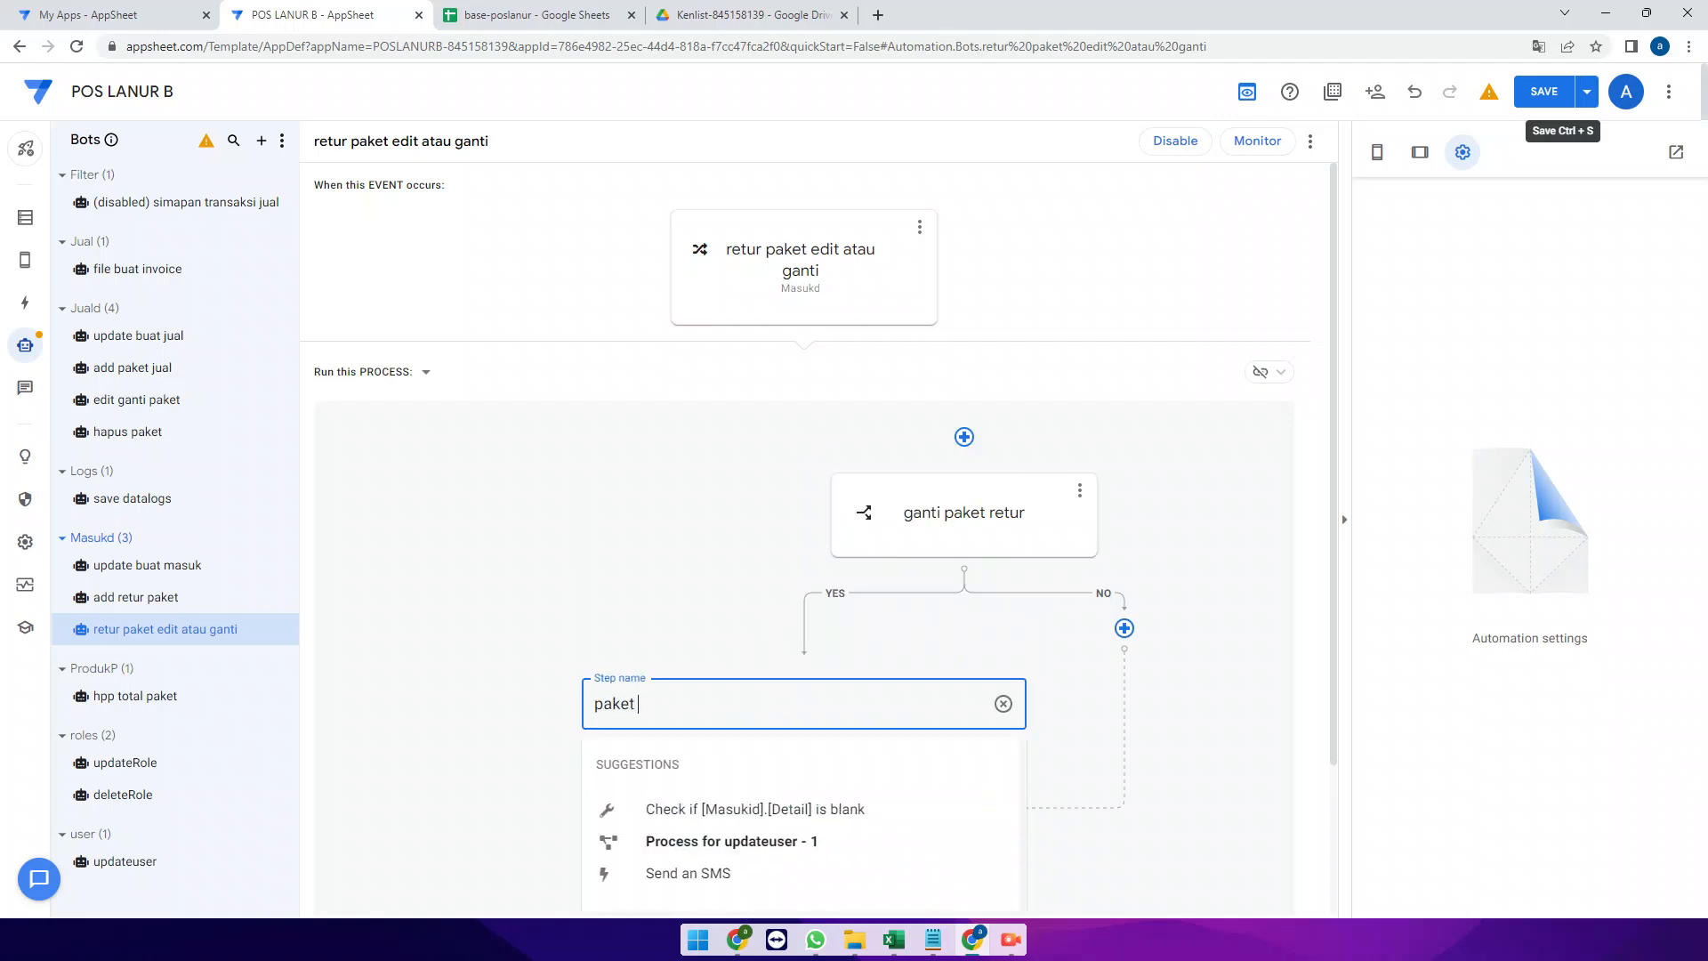
{"action": "type", "text": "retur diganti"}
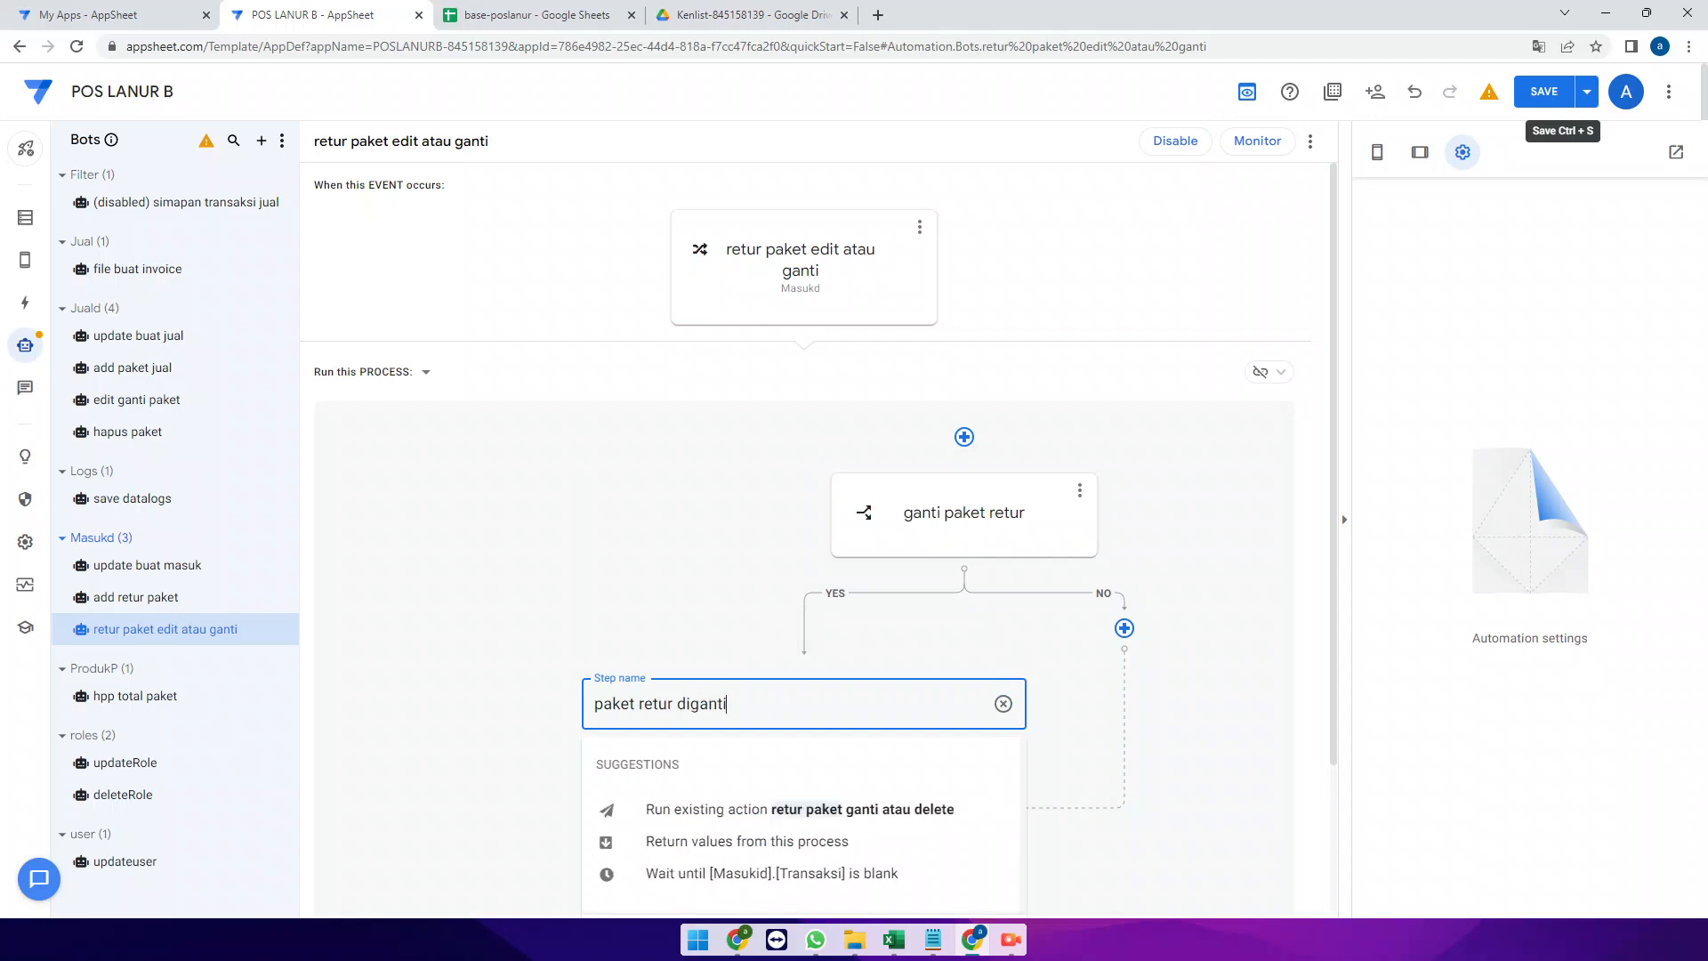
{"action": "scroll", "coordinate": [804, 658], "scroll_direction": "down", "scroll_amount": 3}
{"action": "left_click", "coordinate": [804, 752]}
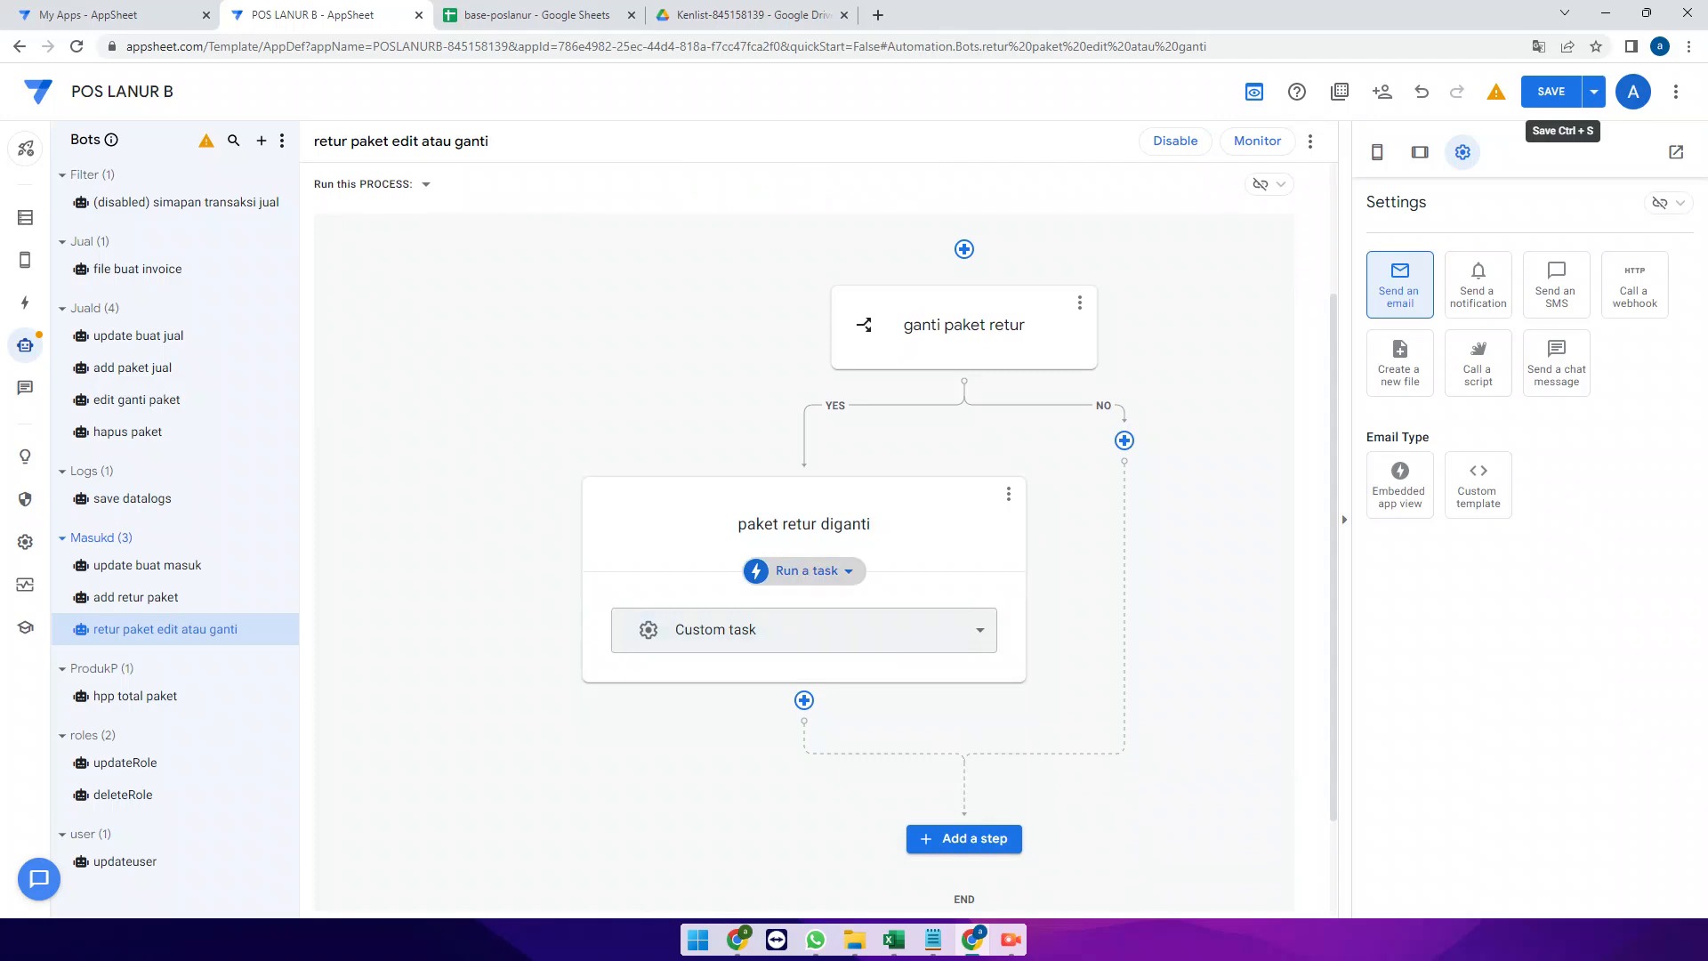
{"action": "left_click", "coordinate": [799, 570]}
{"action": "left_click", "coordinate": [762, 649]}
{"action": "left_click", "coordinate": [804, 633]}
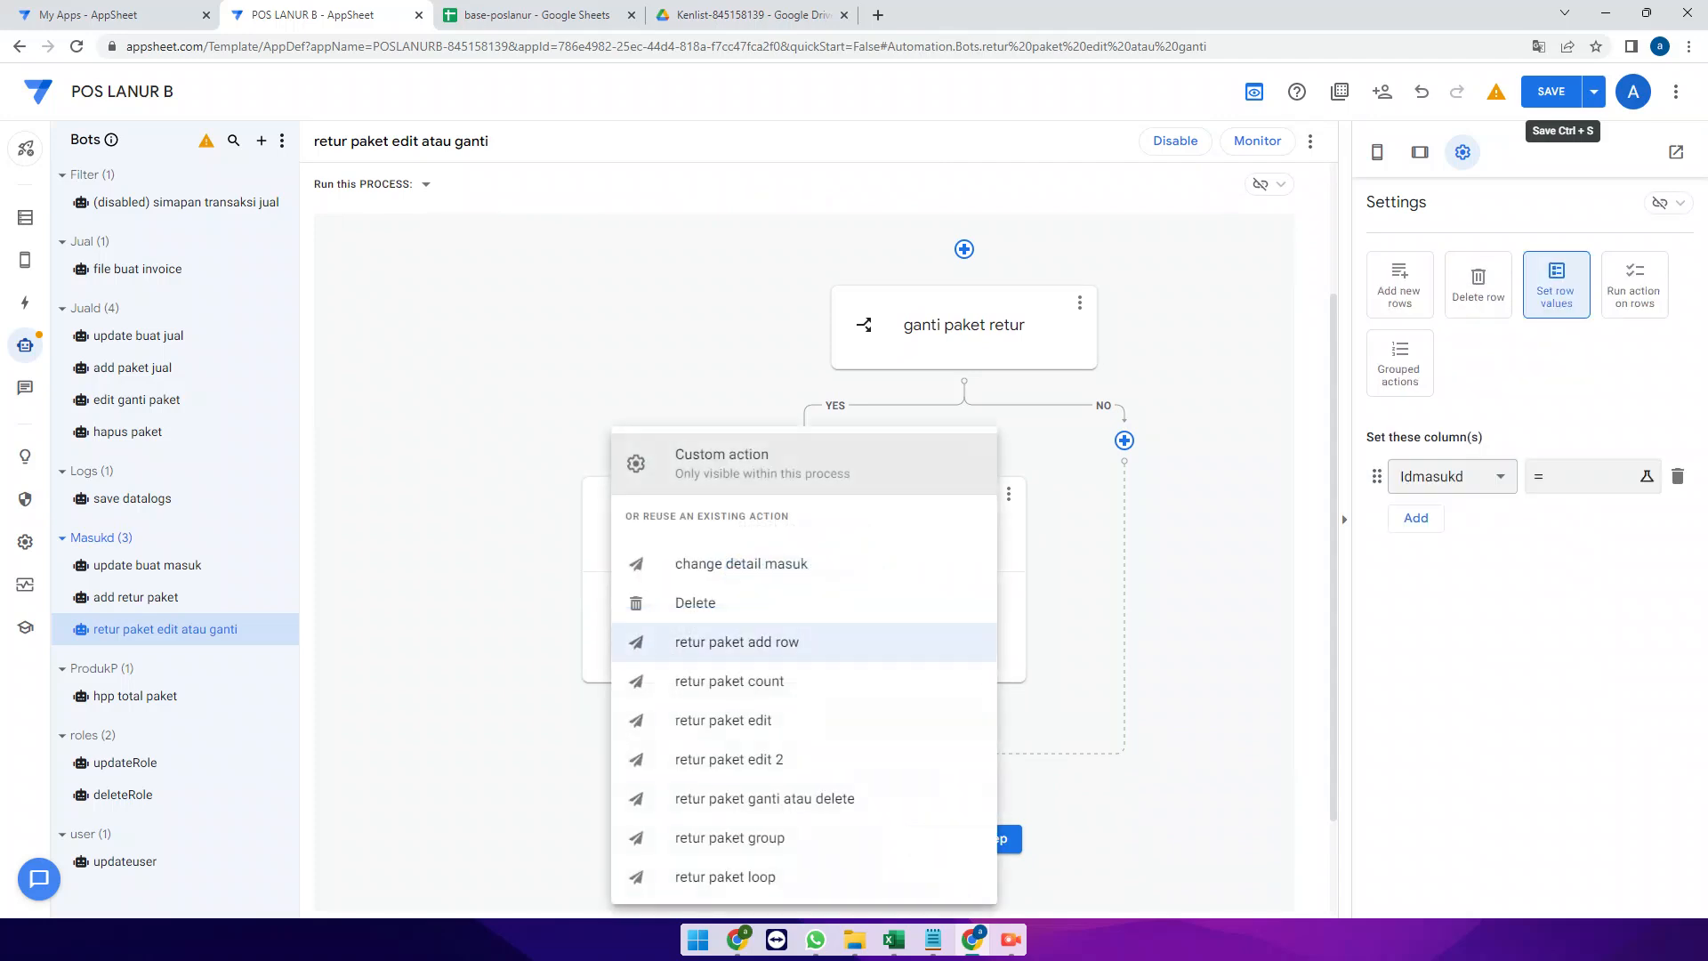
{"action": "left_click", "coordinate": [800, 798]}
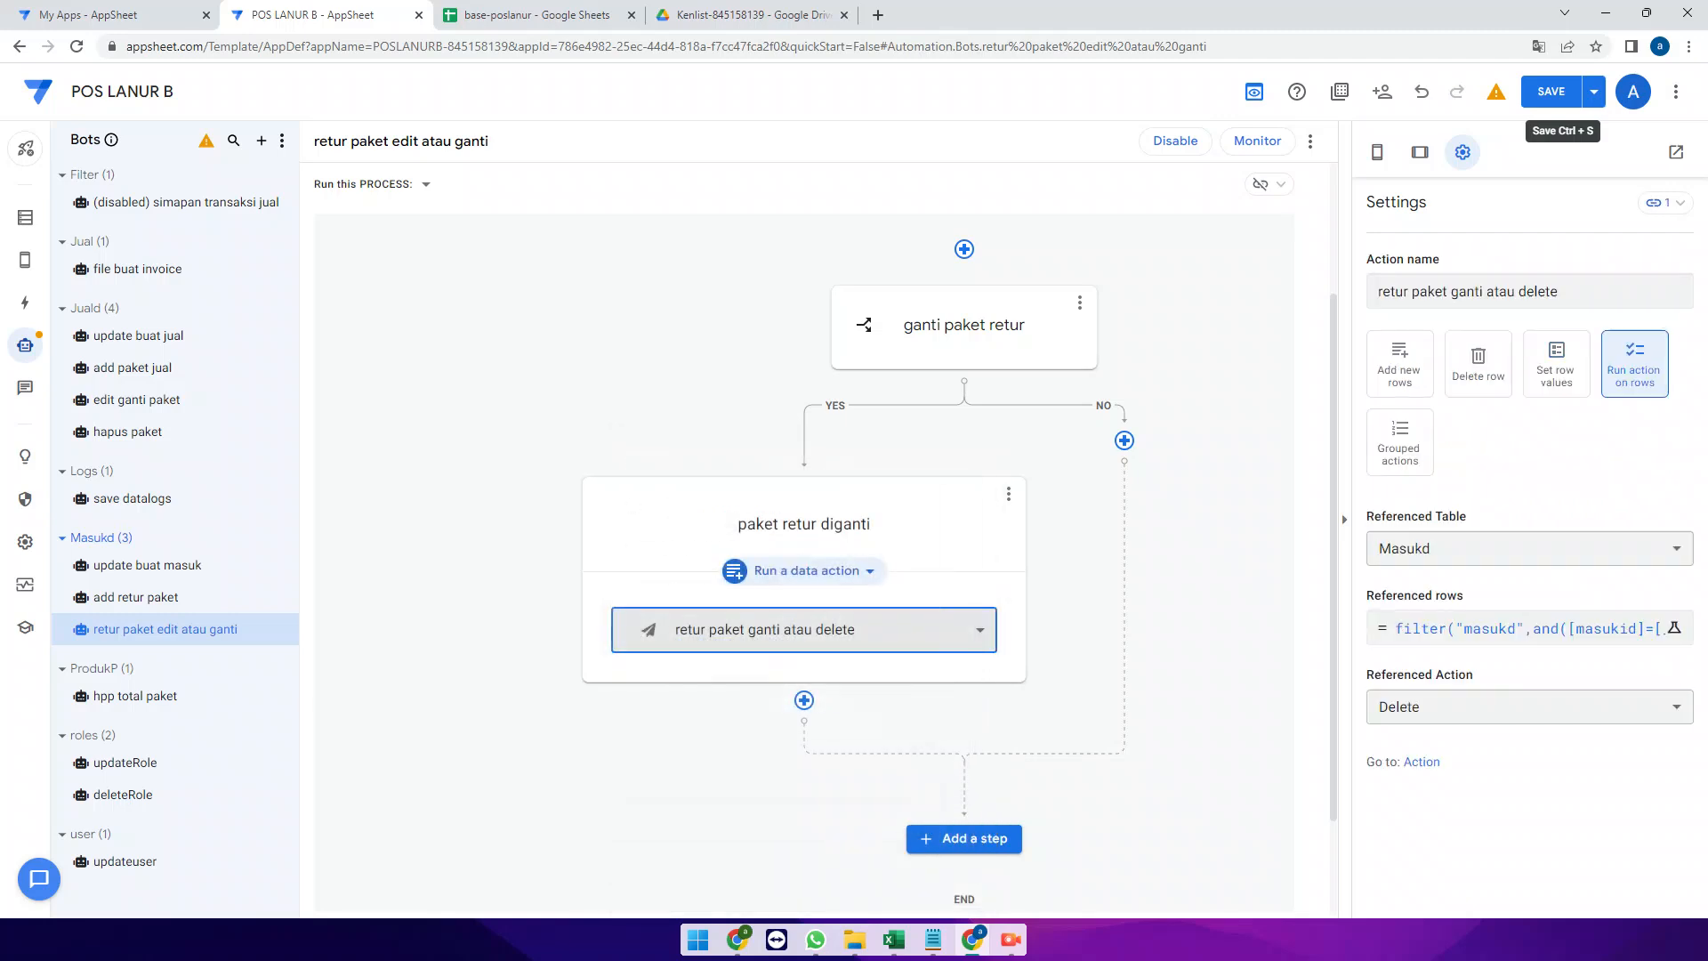
Add a NO-branch step named "paket retur diedit" that runs the existing data action retur paket edit
{"action": "left_click", "coordinate": [964, 325]}
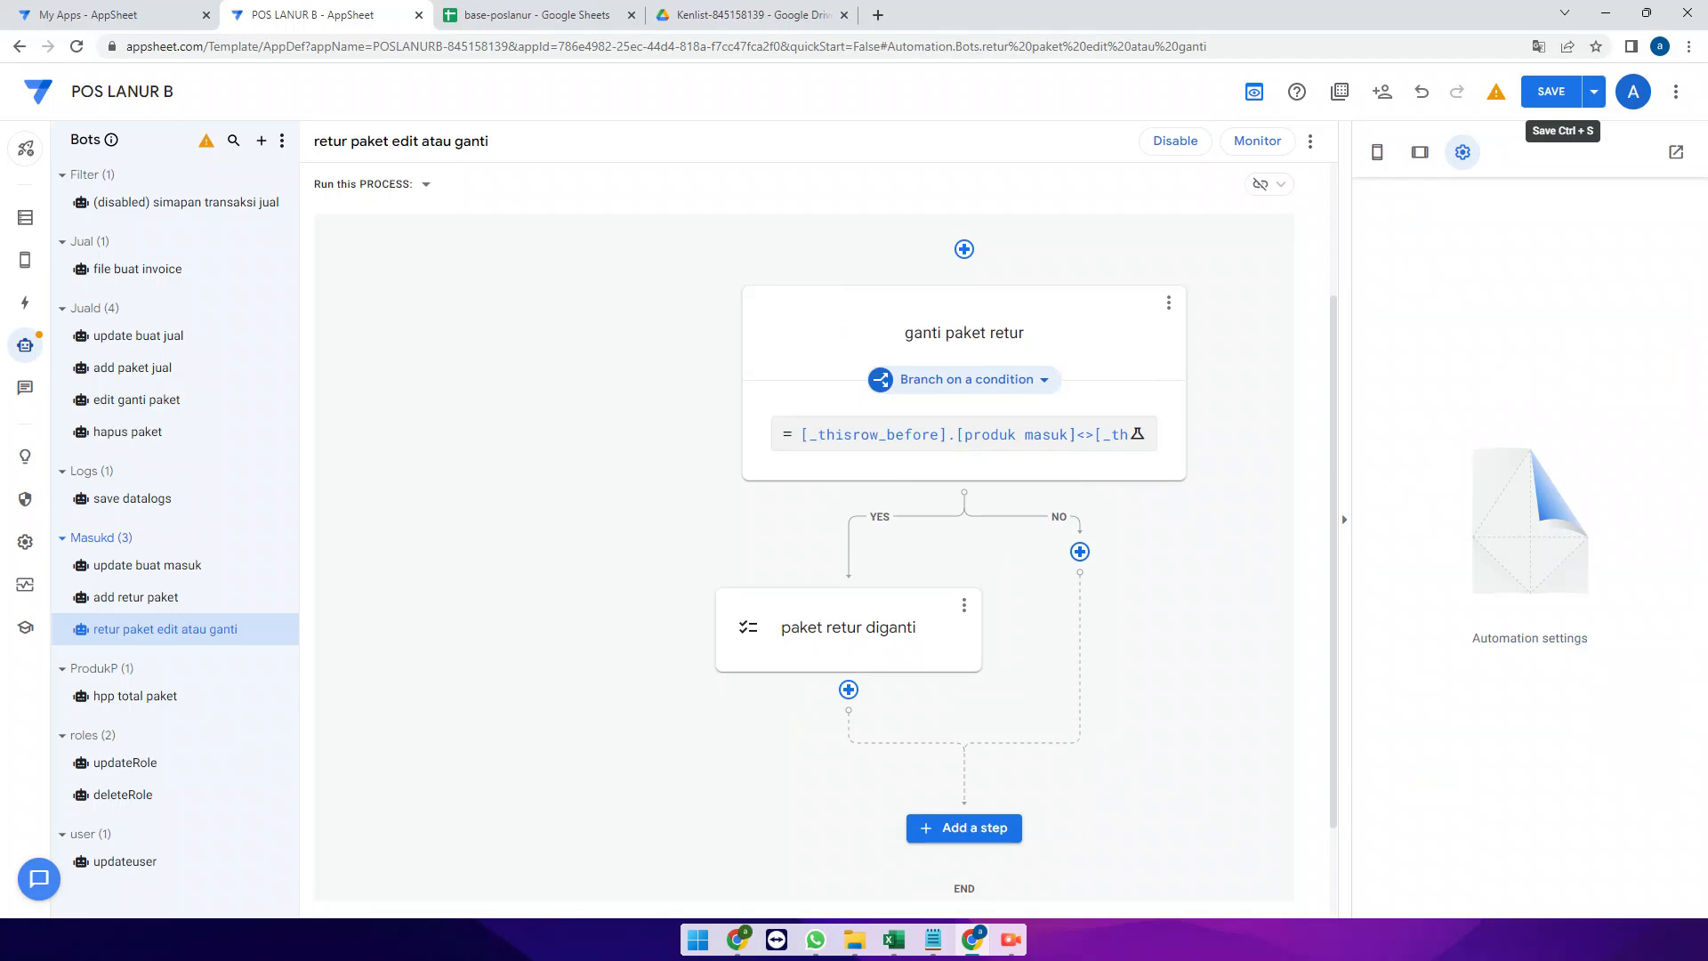
{"action": "left_click", "coordinate": [1080, 551]}
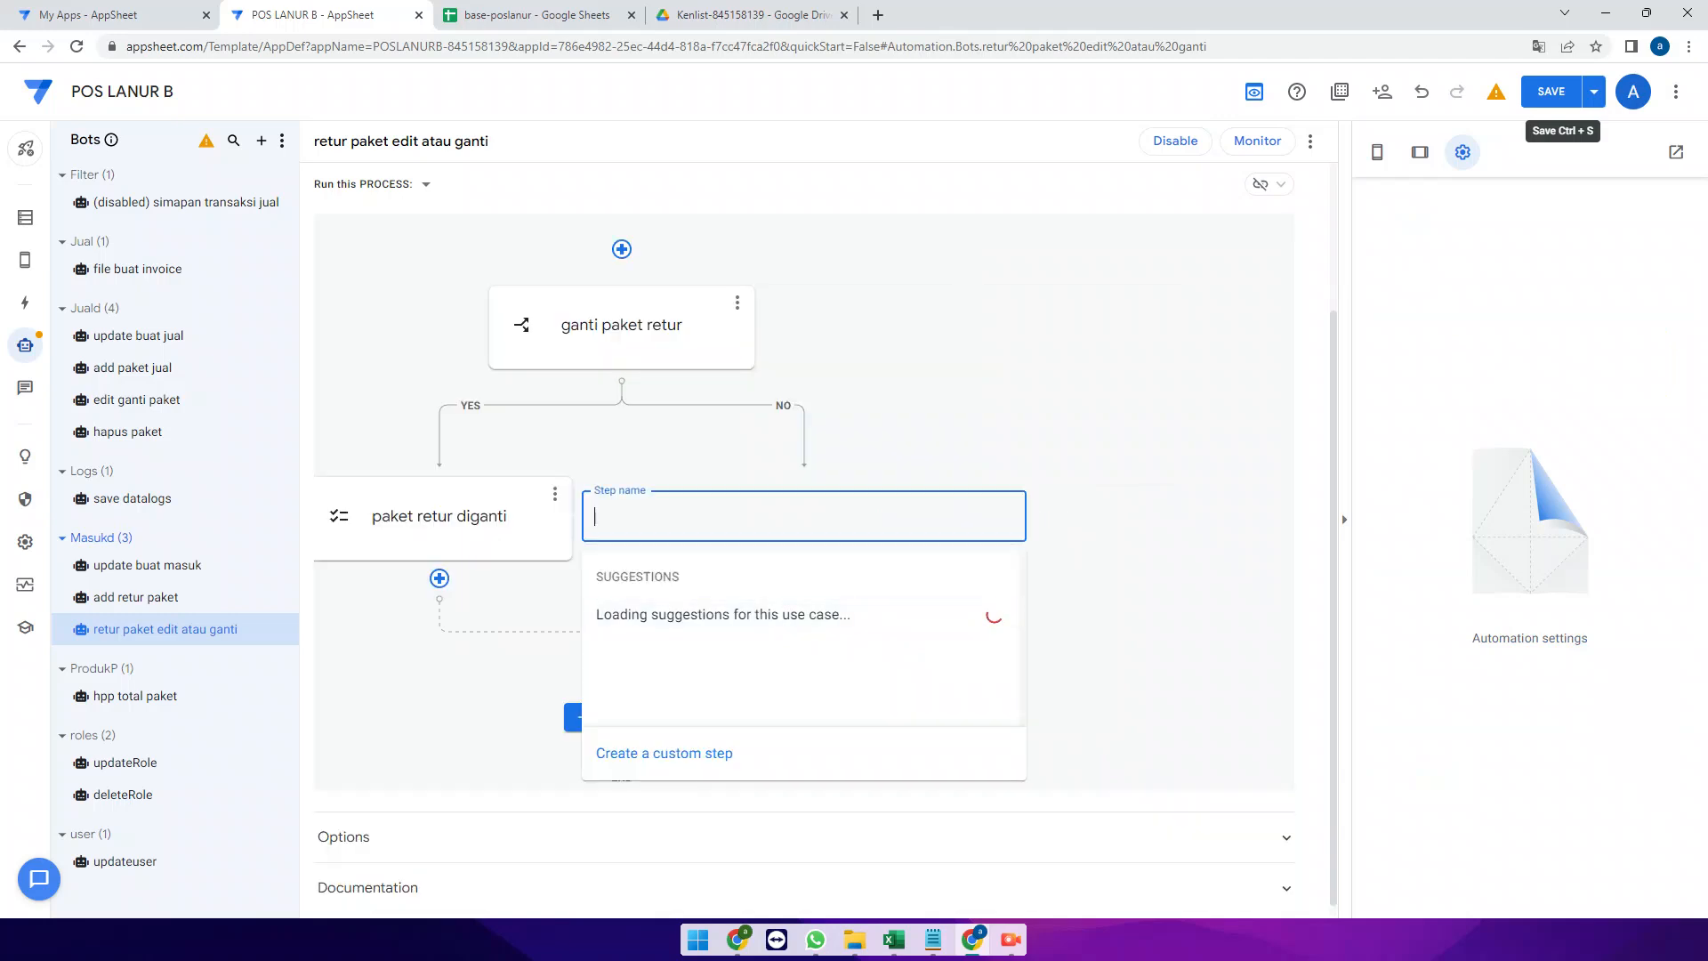
{"action": "type", "text": "paket retur diedit"}
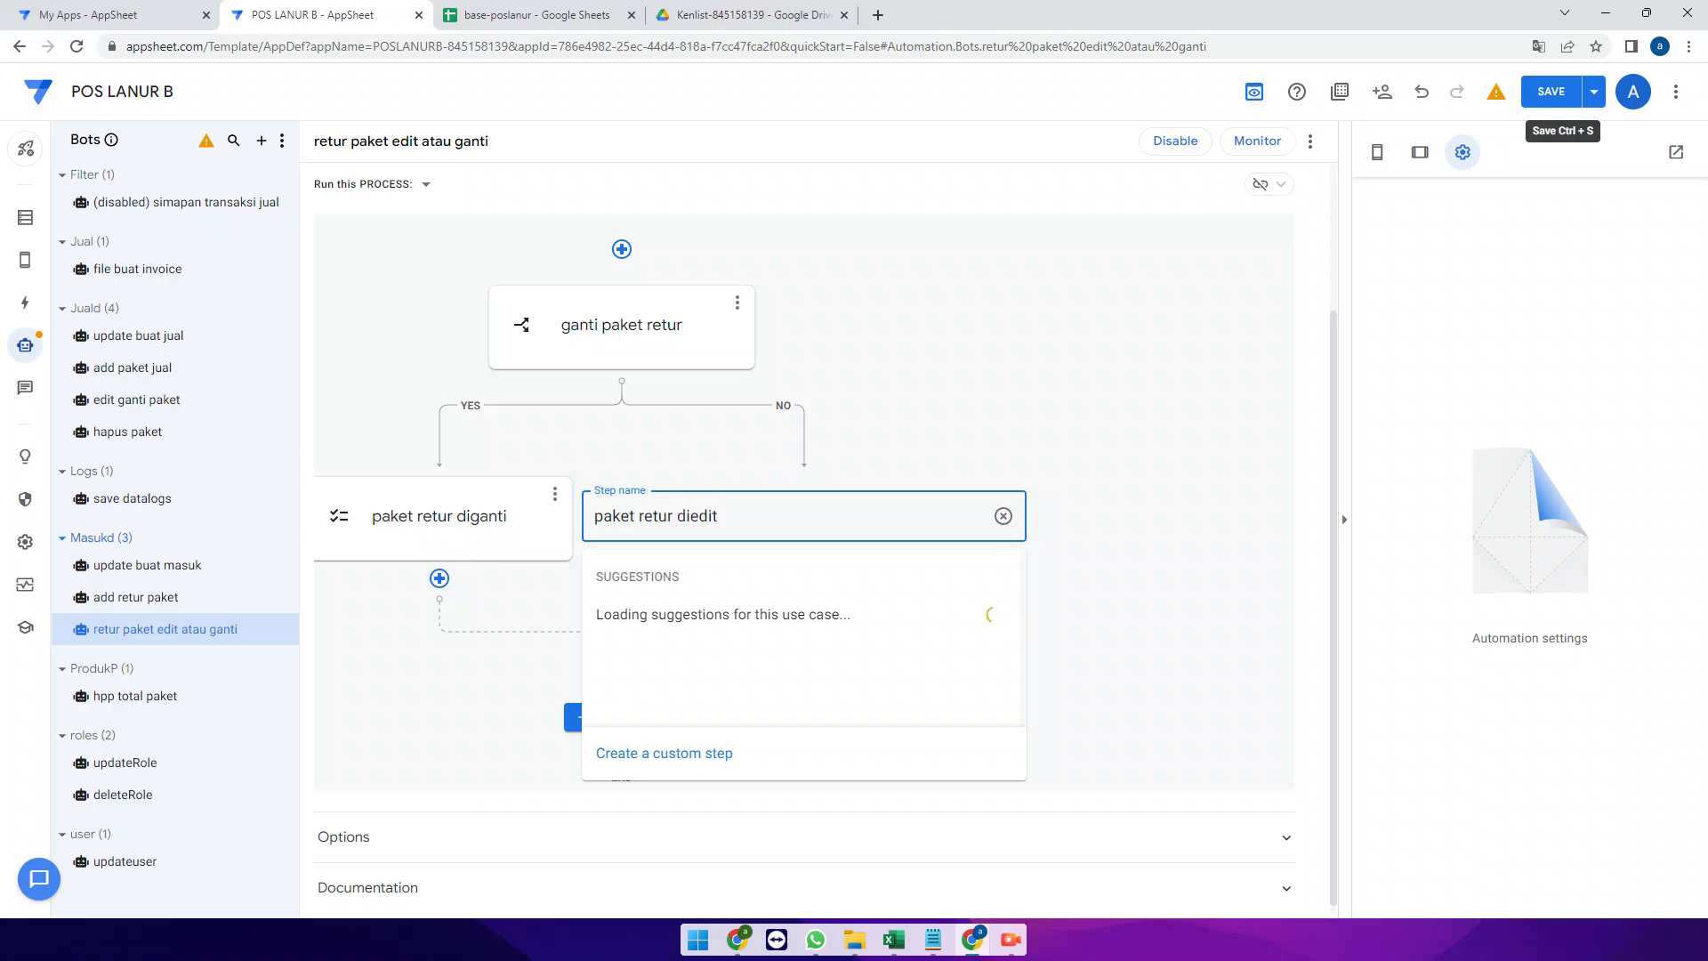
{"action": "left_click", "coordinate": [664, 753]}
{"action": "left_click", "coordinate": [805, 570]}
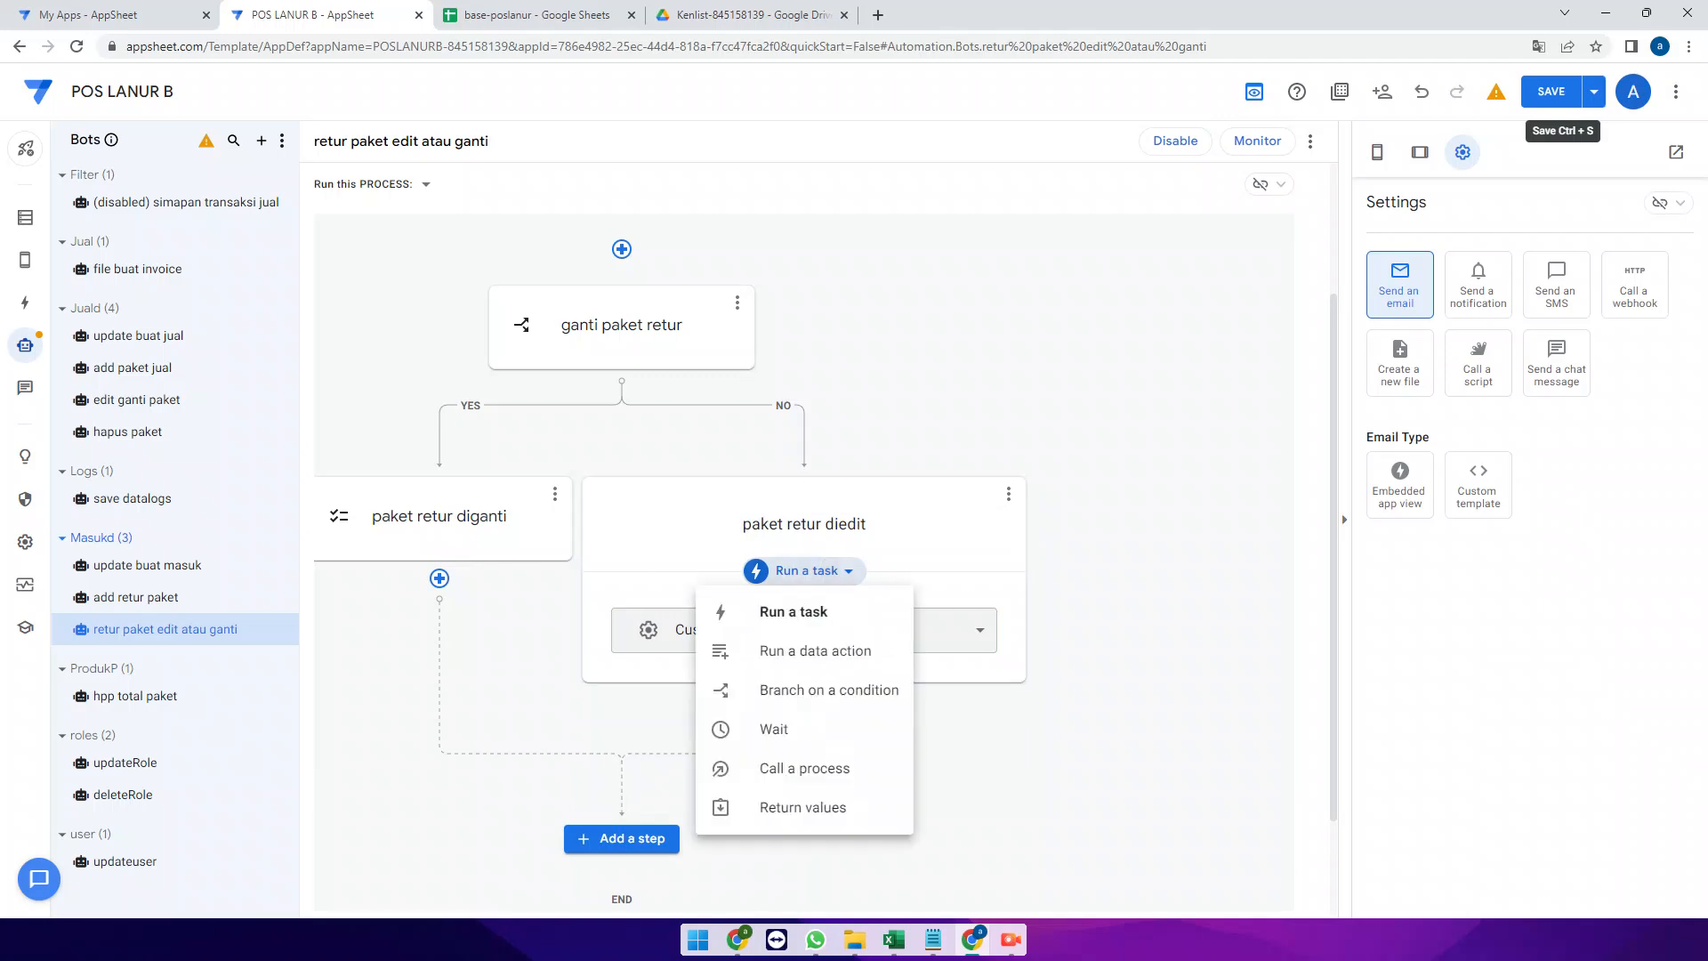
{"action": "left_click", "coordinate": [815, 650]}
{"action": "left_click", "coordinate": [801, 630]}
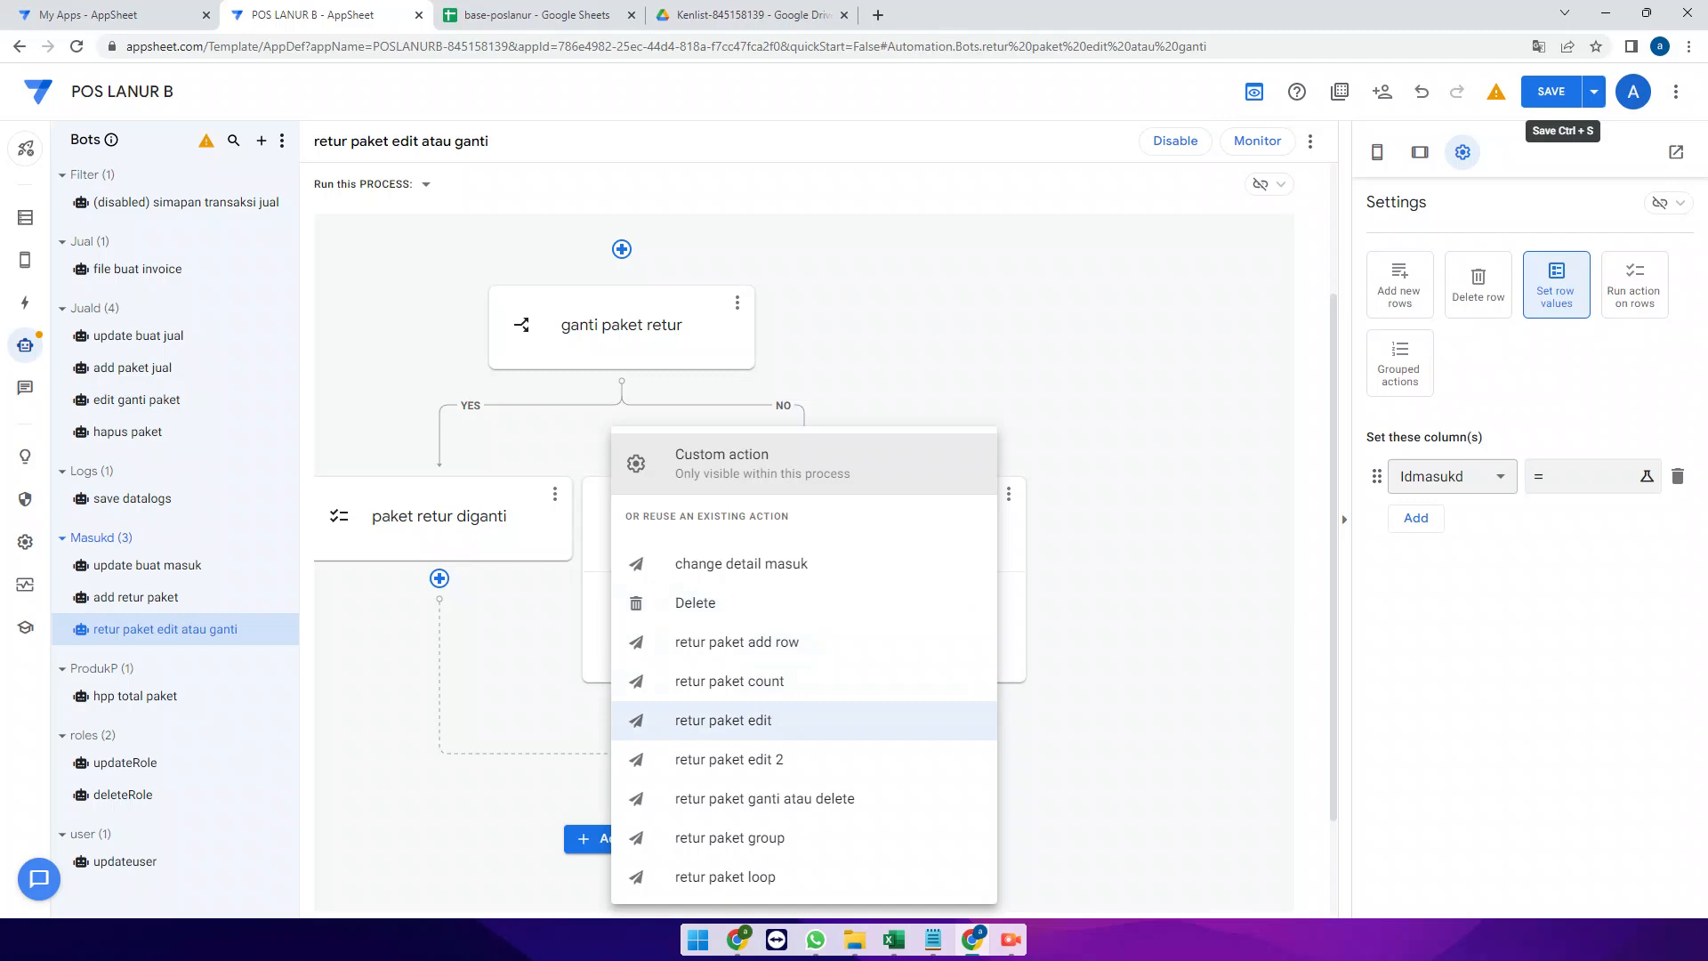
{"action": "left_click", "coordinate": [723, 720]}
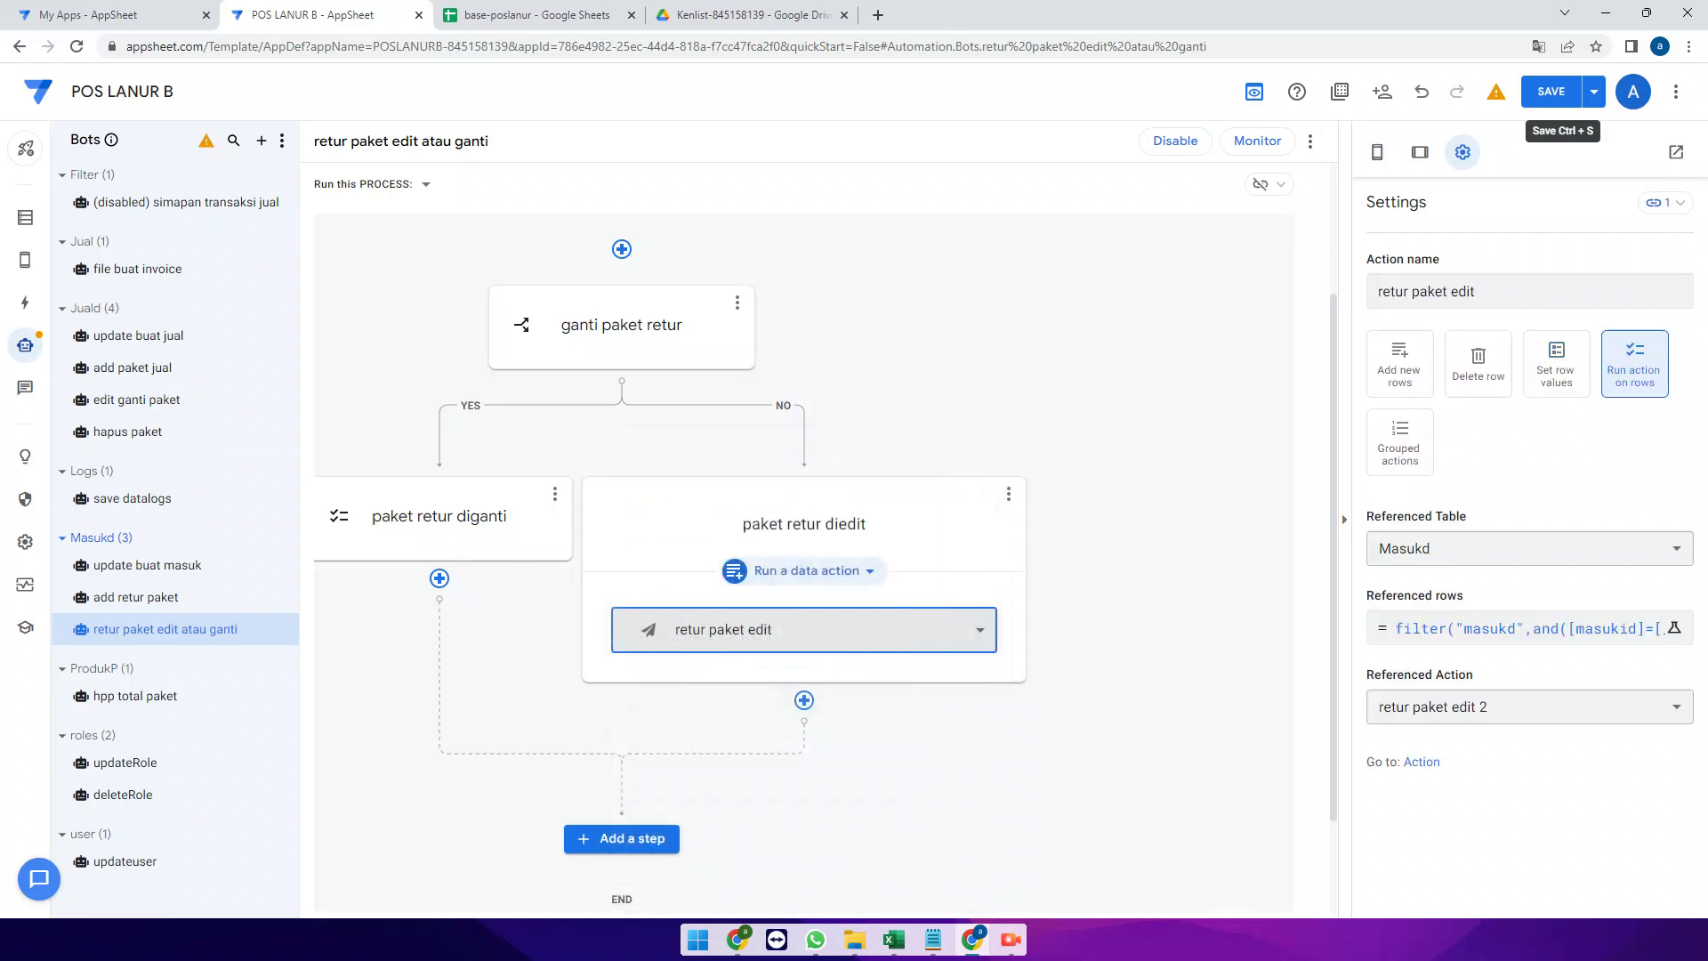
{"action": "left_click", "coordinate": [165, 629]}
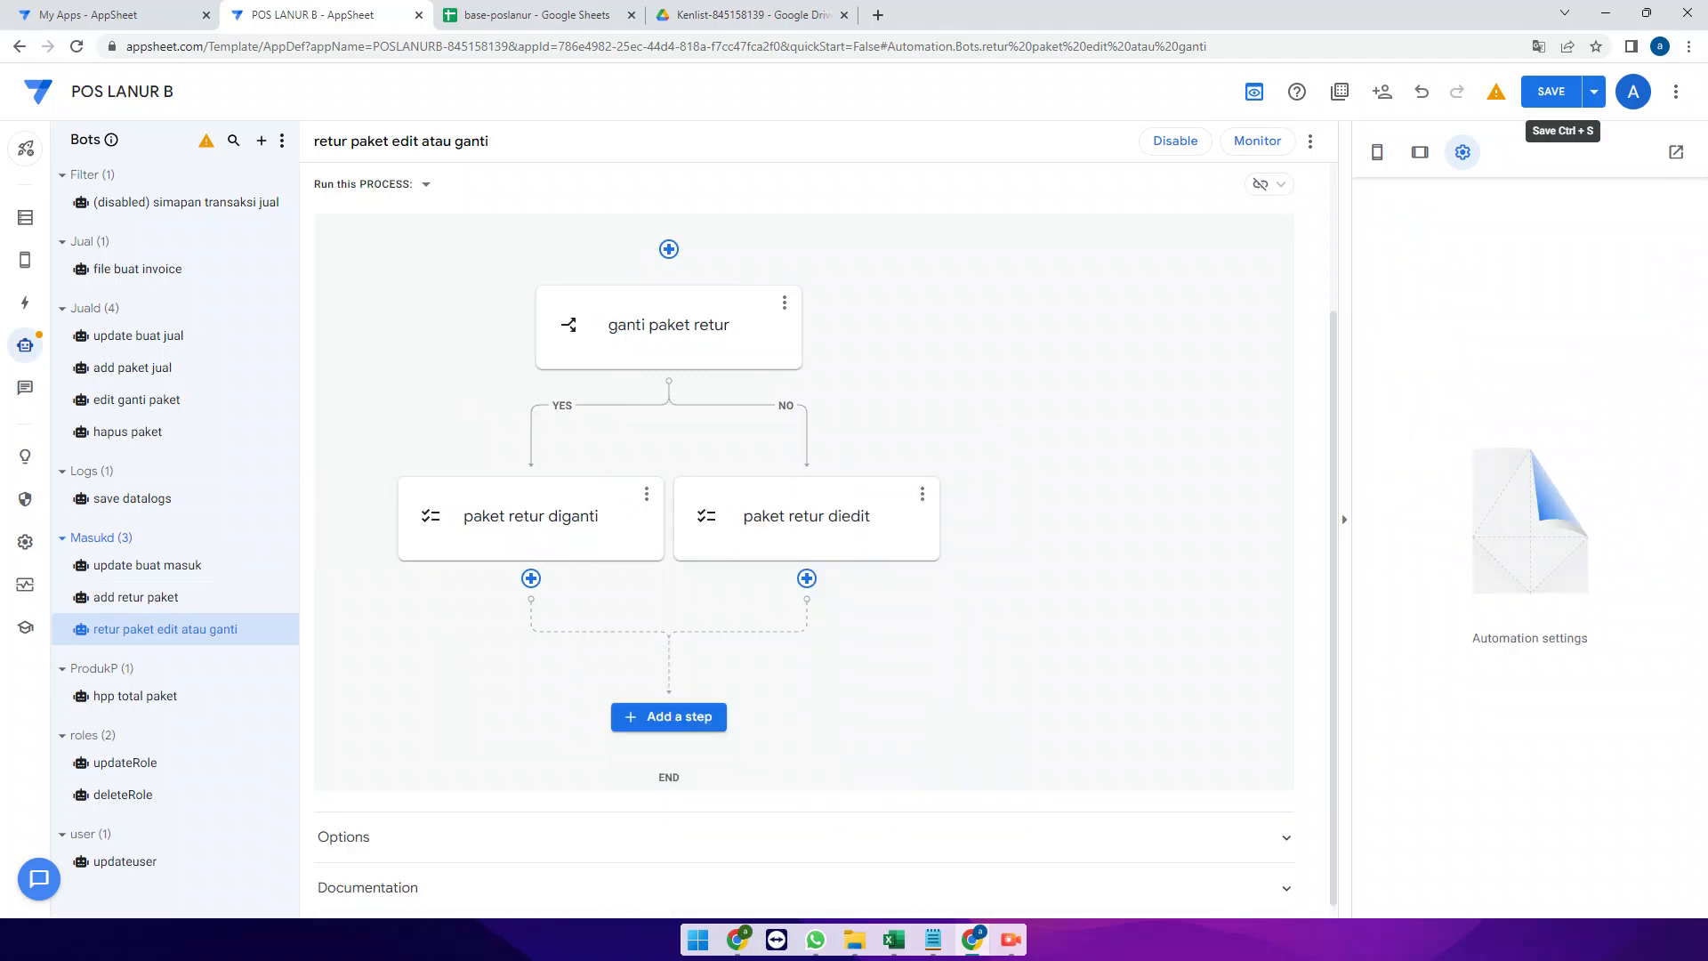
Create another blank bot, name it "retur paket didelete" and copy that name
{"action": "left_click", "coordinate": [260, 141]}
{"action": "left_click", "coordinate": [603, 628]}
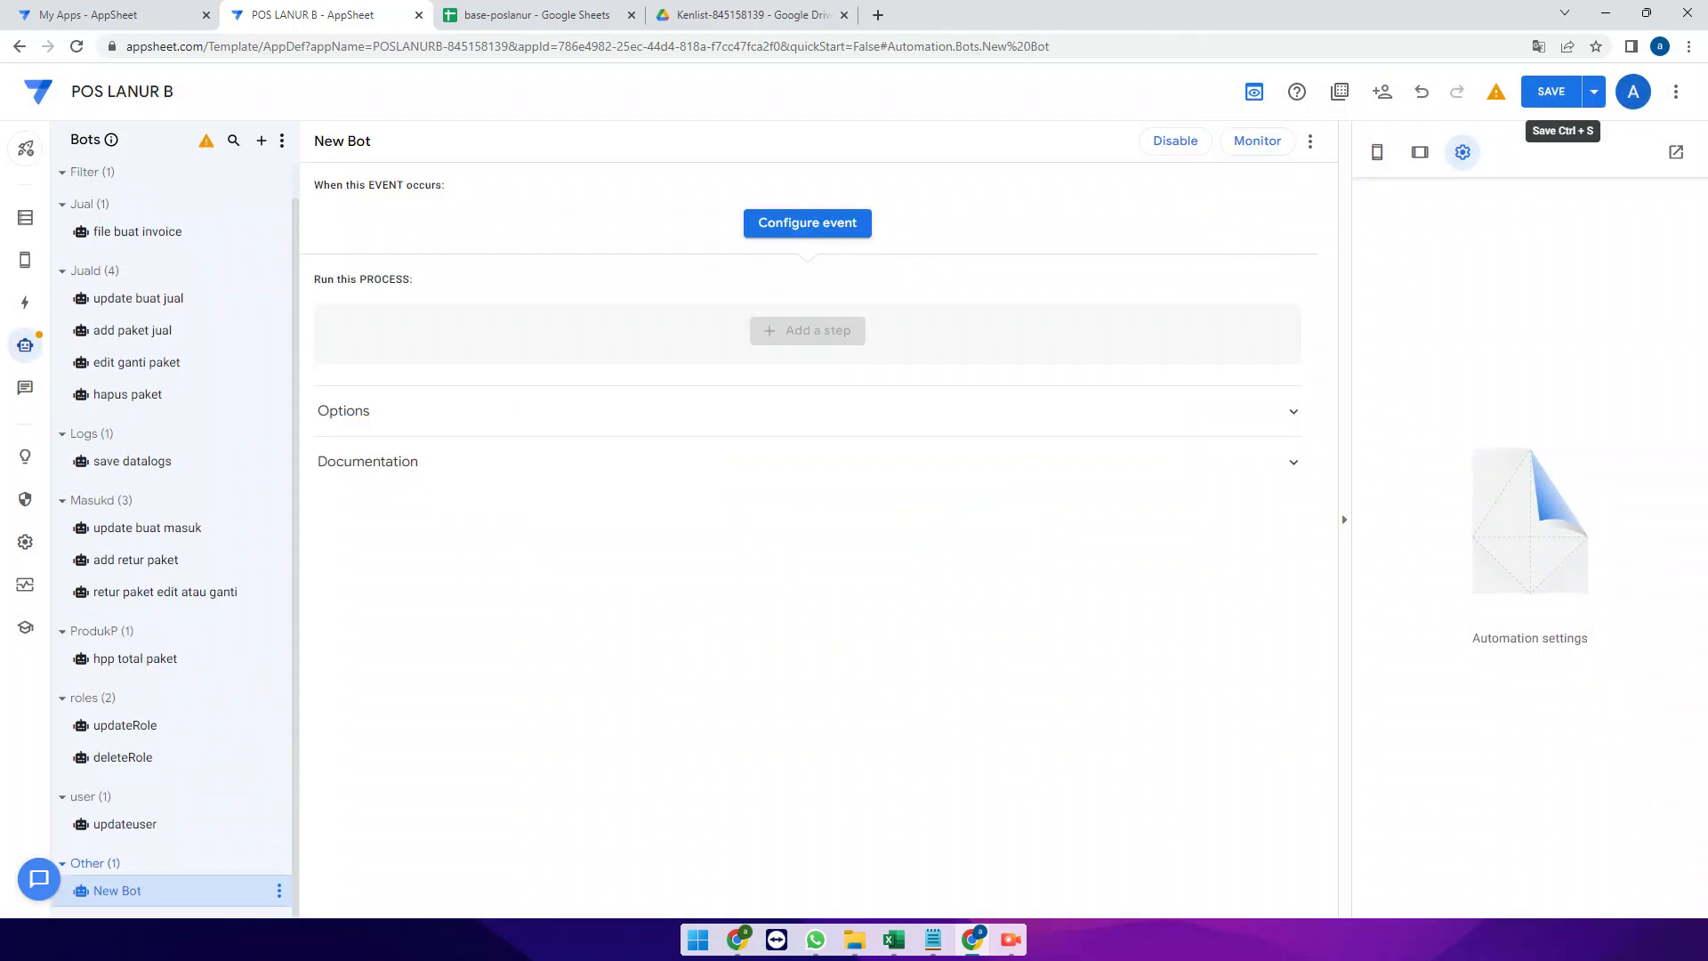
{"action": "left_click", "coordinate": [117, 890]}
{"action": "key", "text": "ctrl+a"}
{"action": "type", "text": "retur pa"}
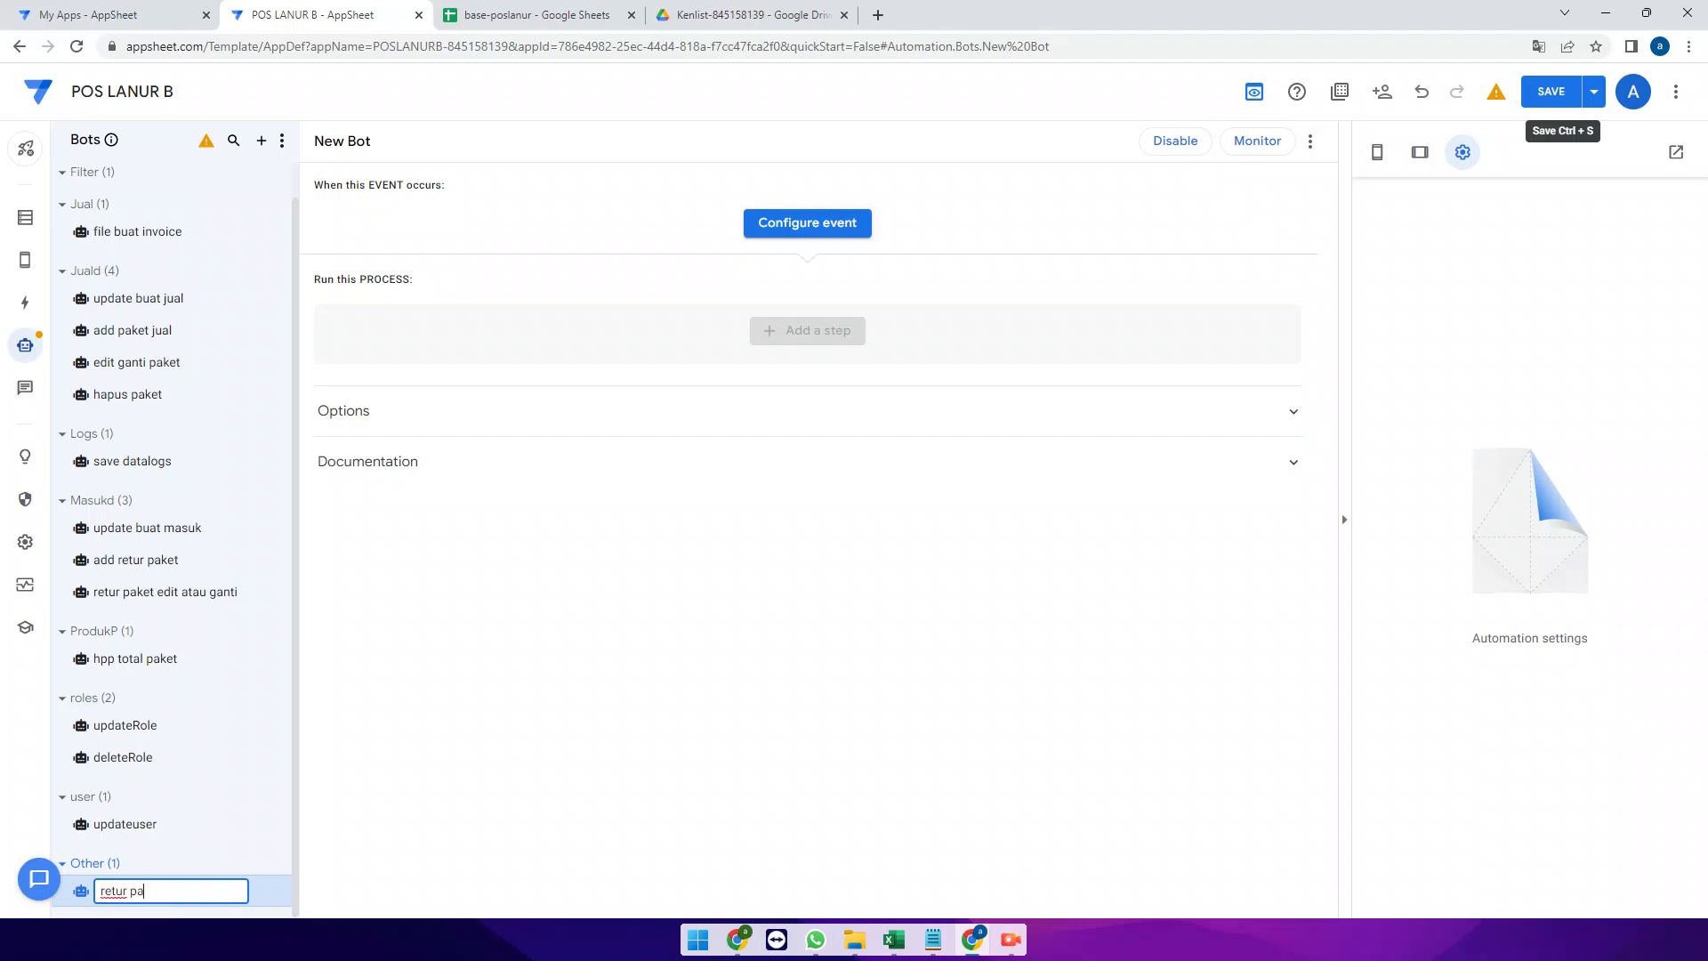
{"action": "type", "text": "ket di delete"}
{"action": "key", "text": "BackSpace"}
{"action": "key", "text": "ctrl+a"}
{"action": "key", "text": "ctrl+c"}
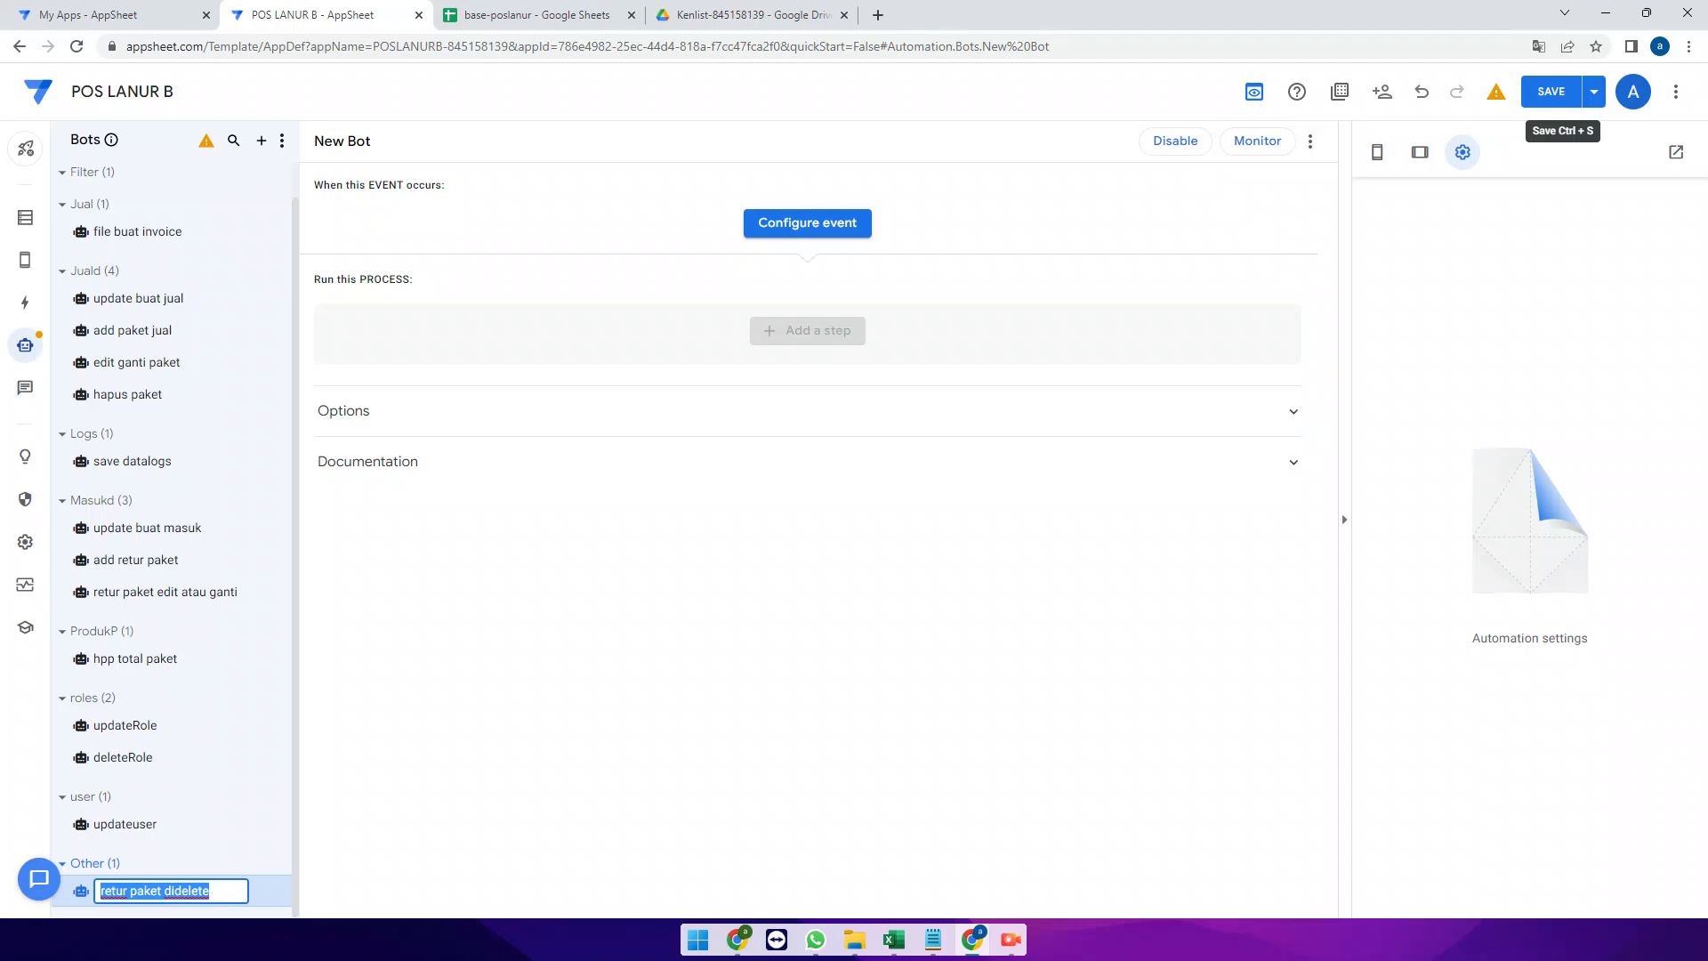
{"action": "key", "text": "Return"}
Configure the bot's event as "retur paket didelete", triggered by deletes only on the Masukd table
{"action": "left_click", "coordinate": [808, 223]}
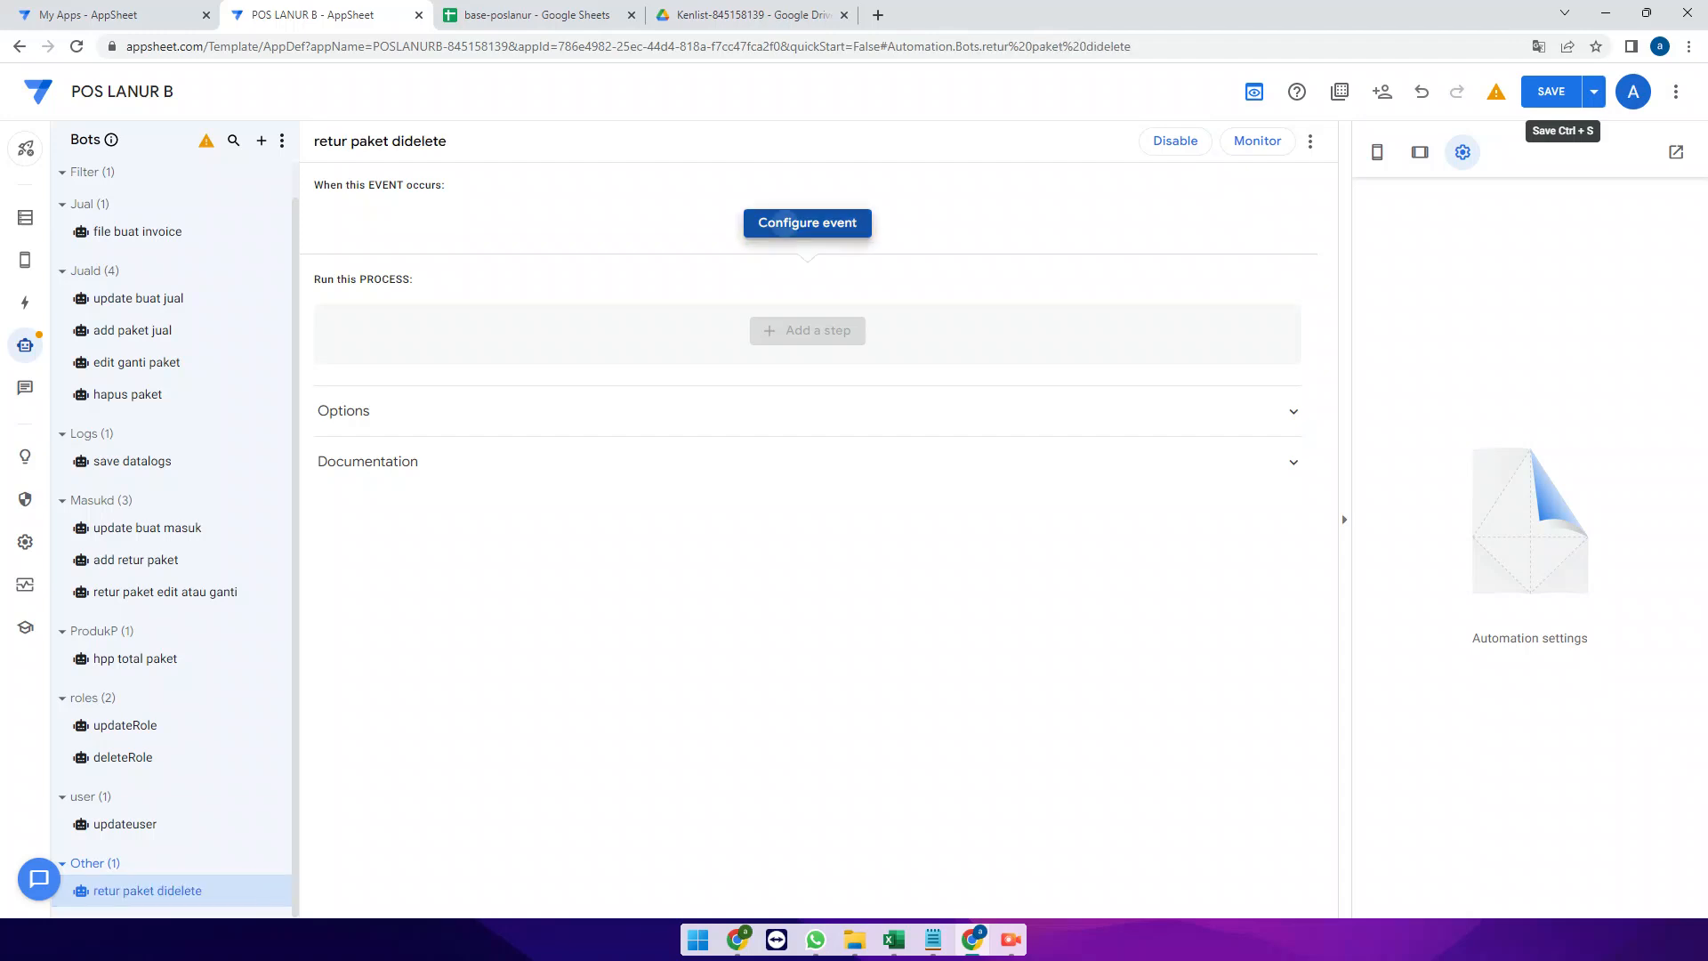
{"action": "key", "text": "ctrl+v"}
{"action": "key", "text": "Return"}
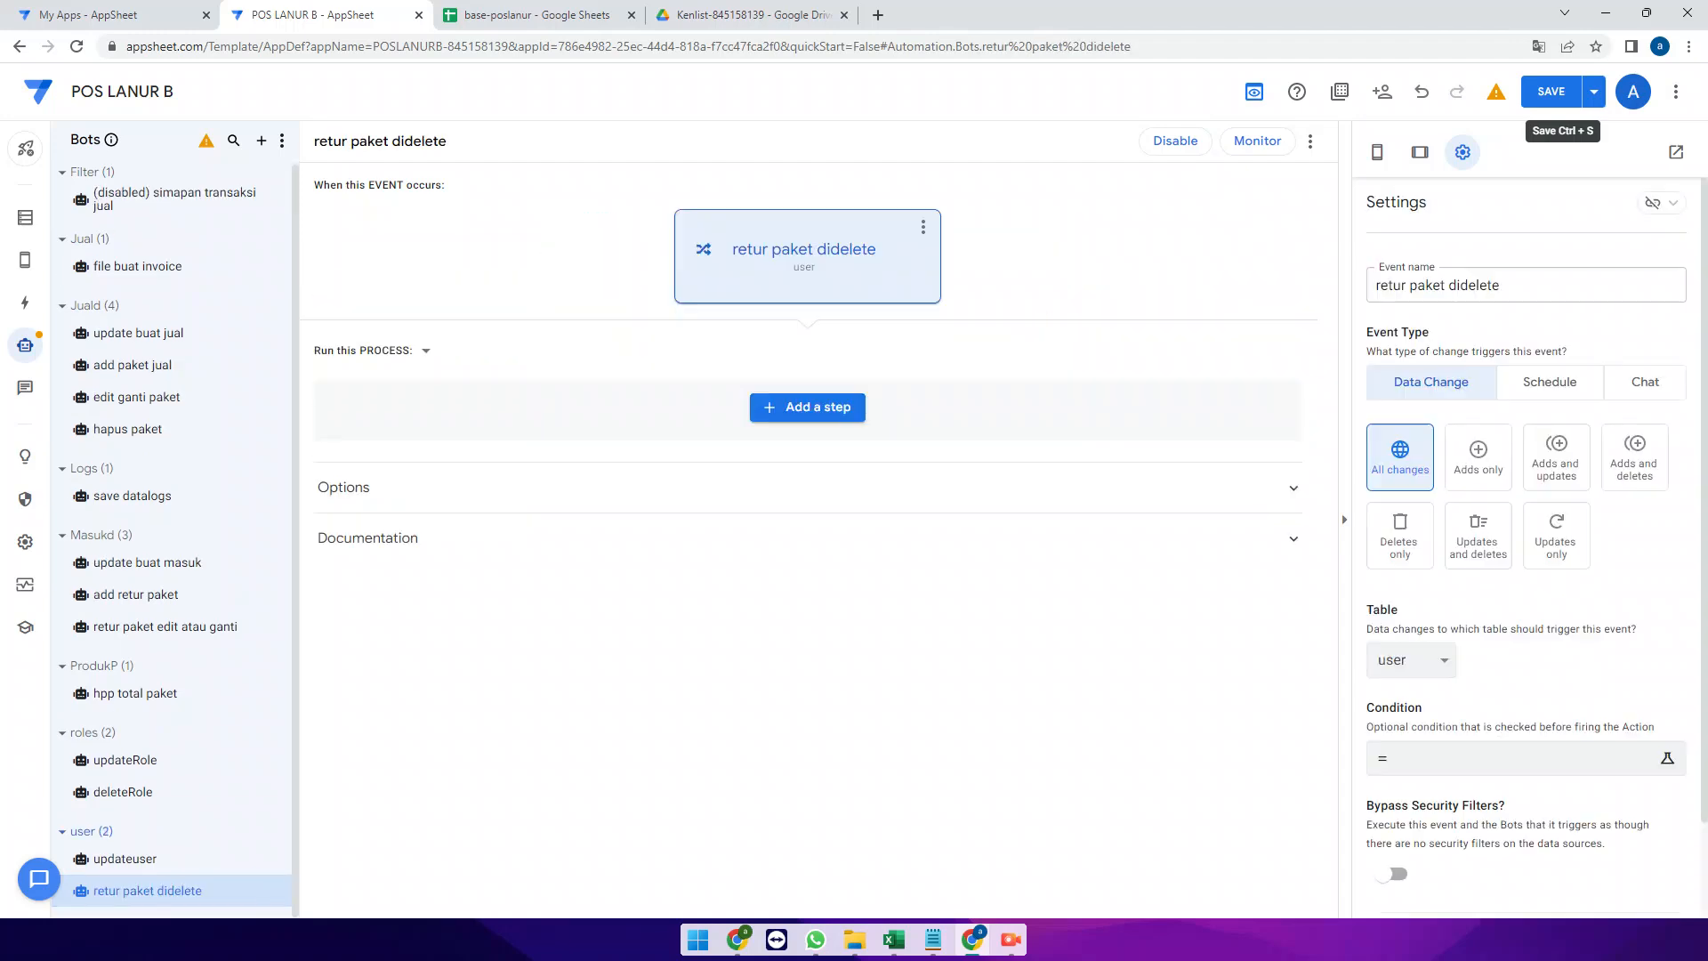
{"action": "left_click", "coordinate": [1400, 536]}
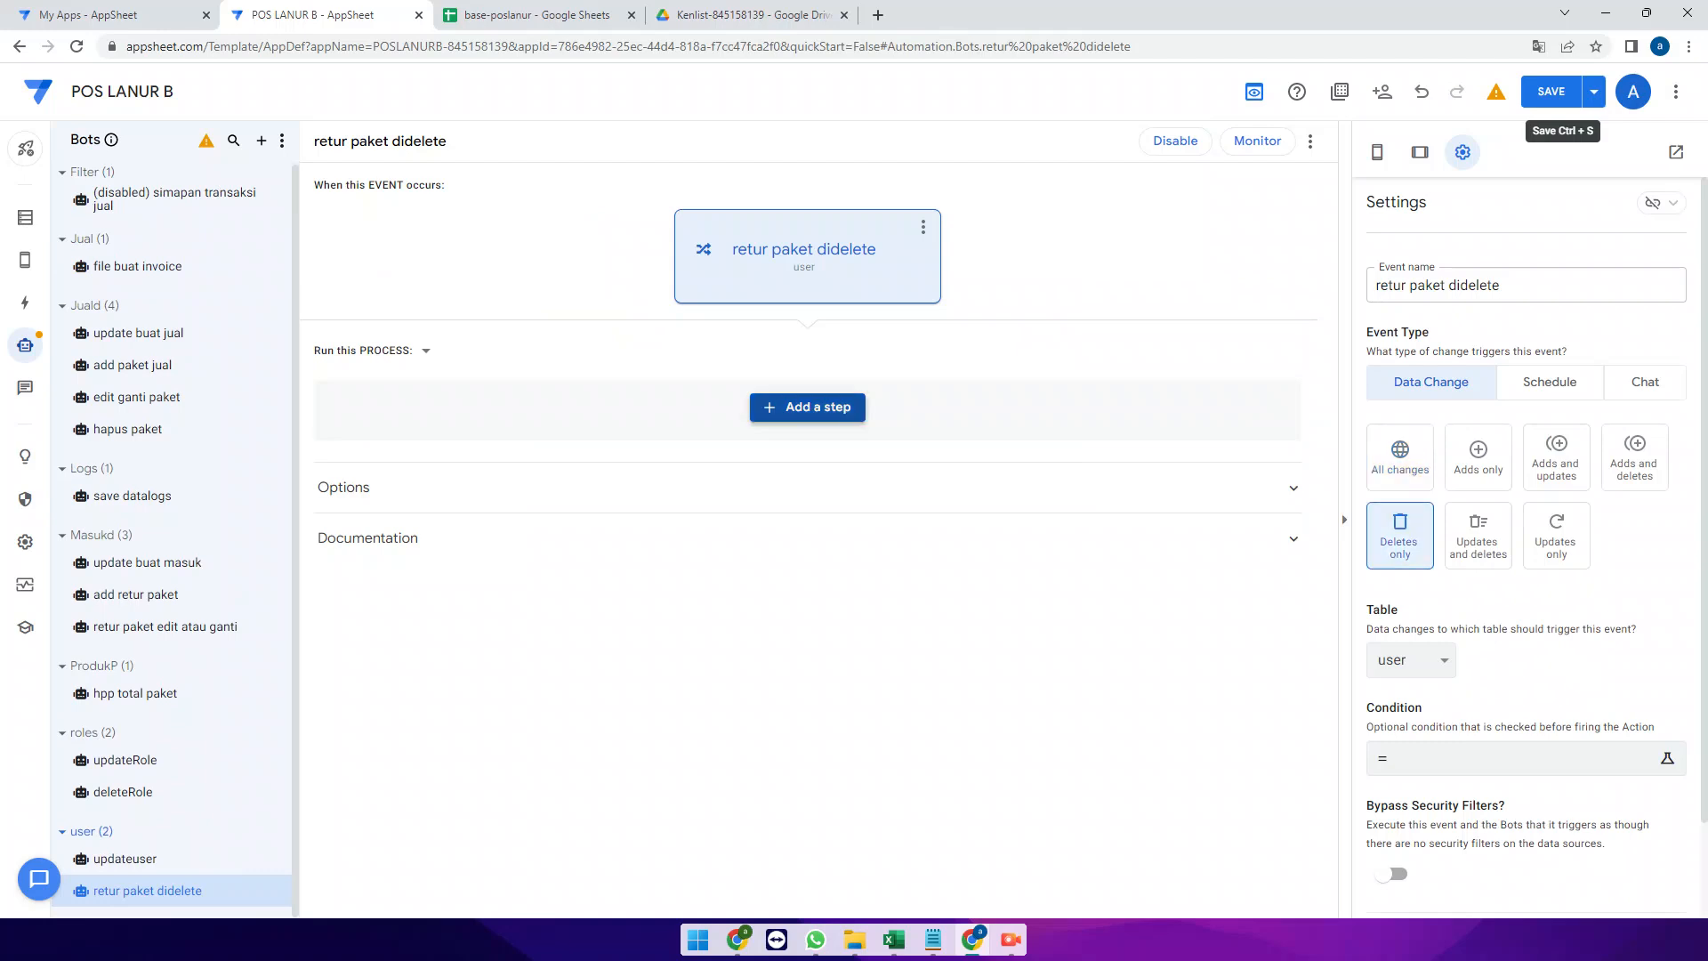
{"action": "left_click", "coordinate": [1411, 660]}
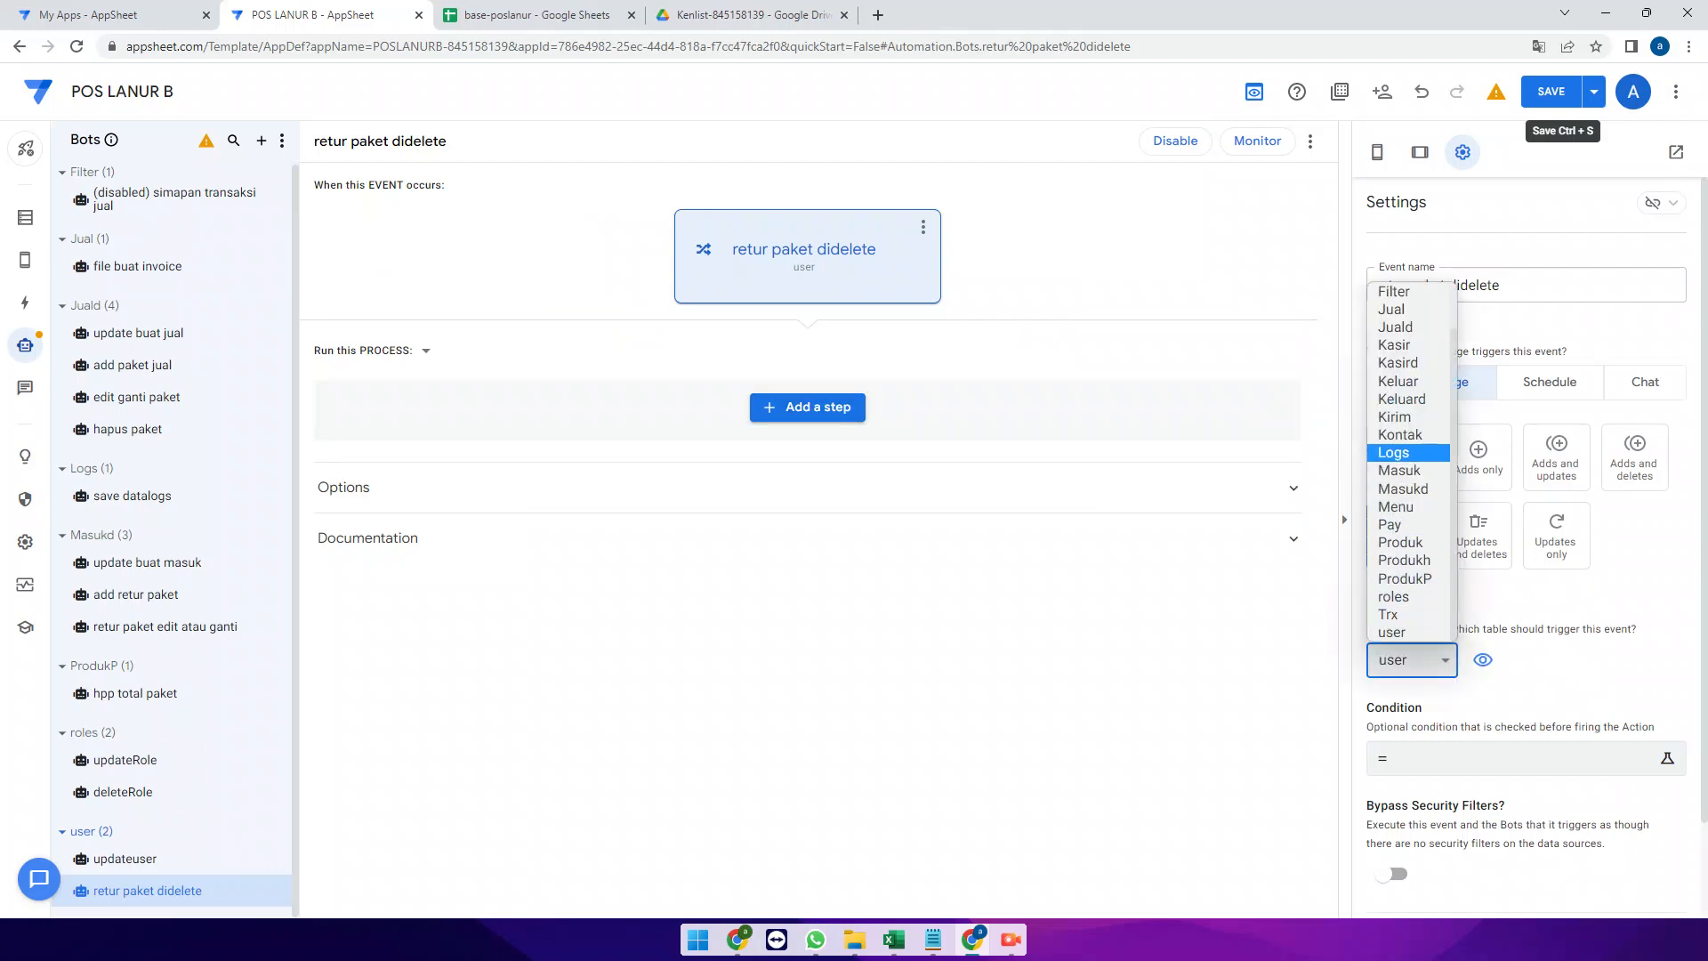
{"action": "left_click", "coordinate": [1404, 489]}
Add a custom step named "retur paket didelete" that runs the existing data action retur paket ganti atau delete, and save the app
{"action": "left_click", "coordinate": [807, 407]}
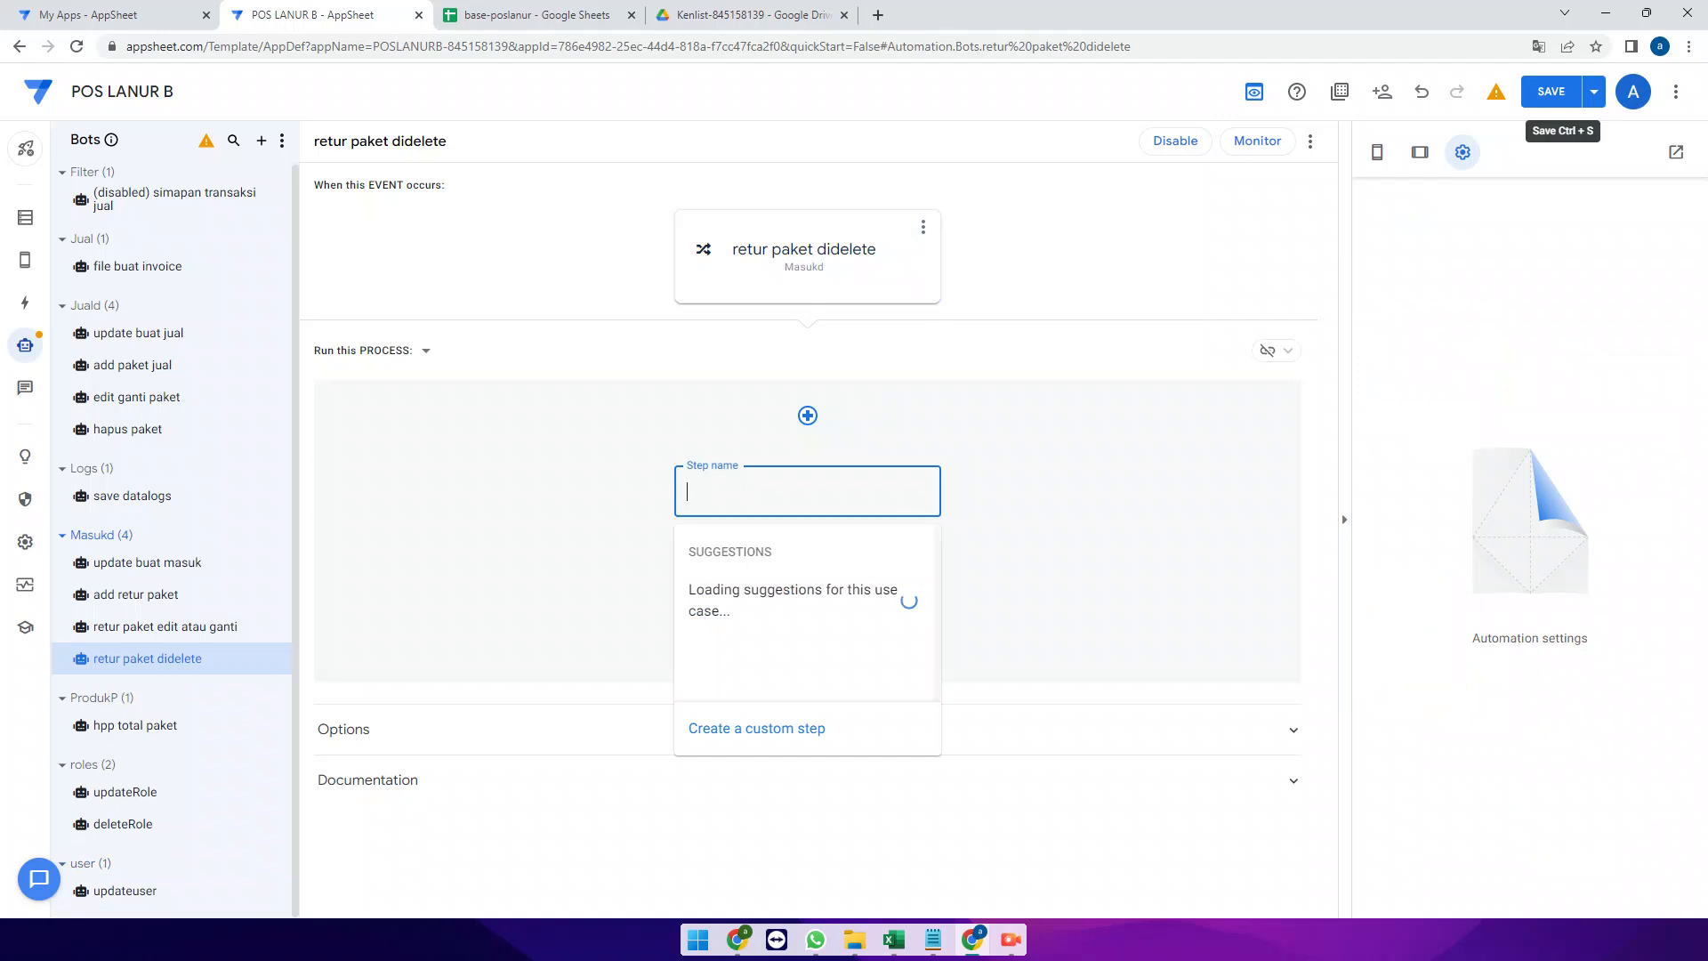
{"action": "key", "text": "ctrl+v"}
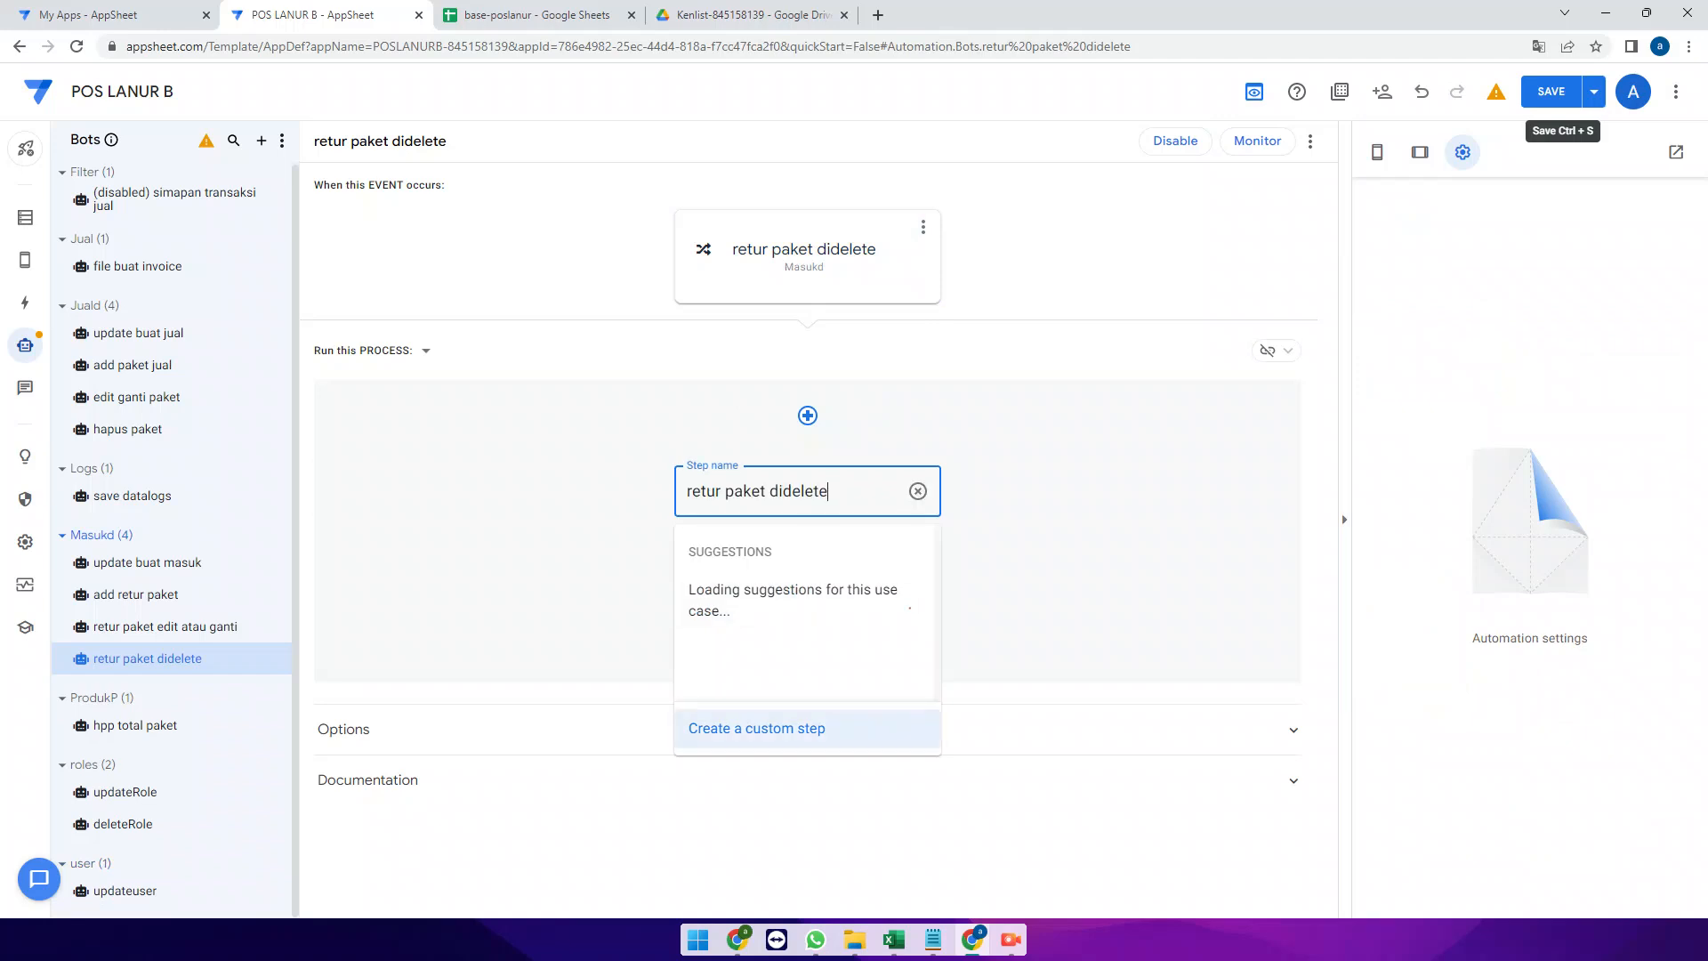
{"action": "left_click", "coordinate": [786, 729]}
{"action": "left_click", "coordinate": [807, 489]}
{"action": "left_click", "coordinate": [804, 545]}
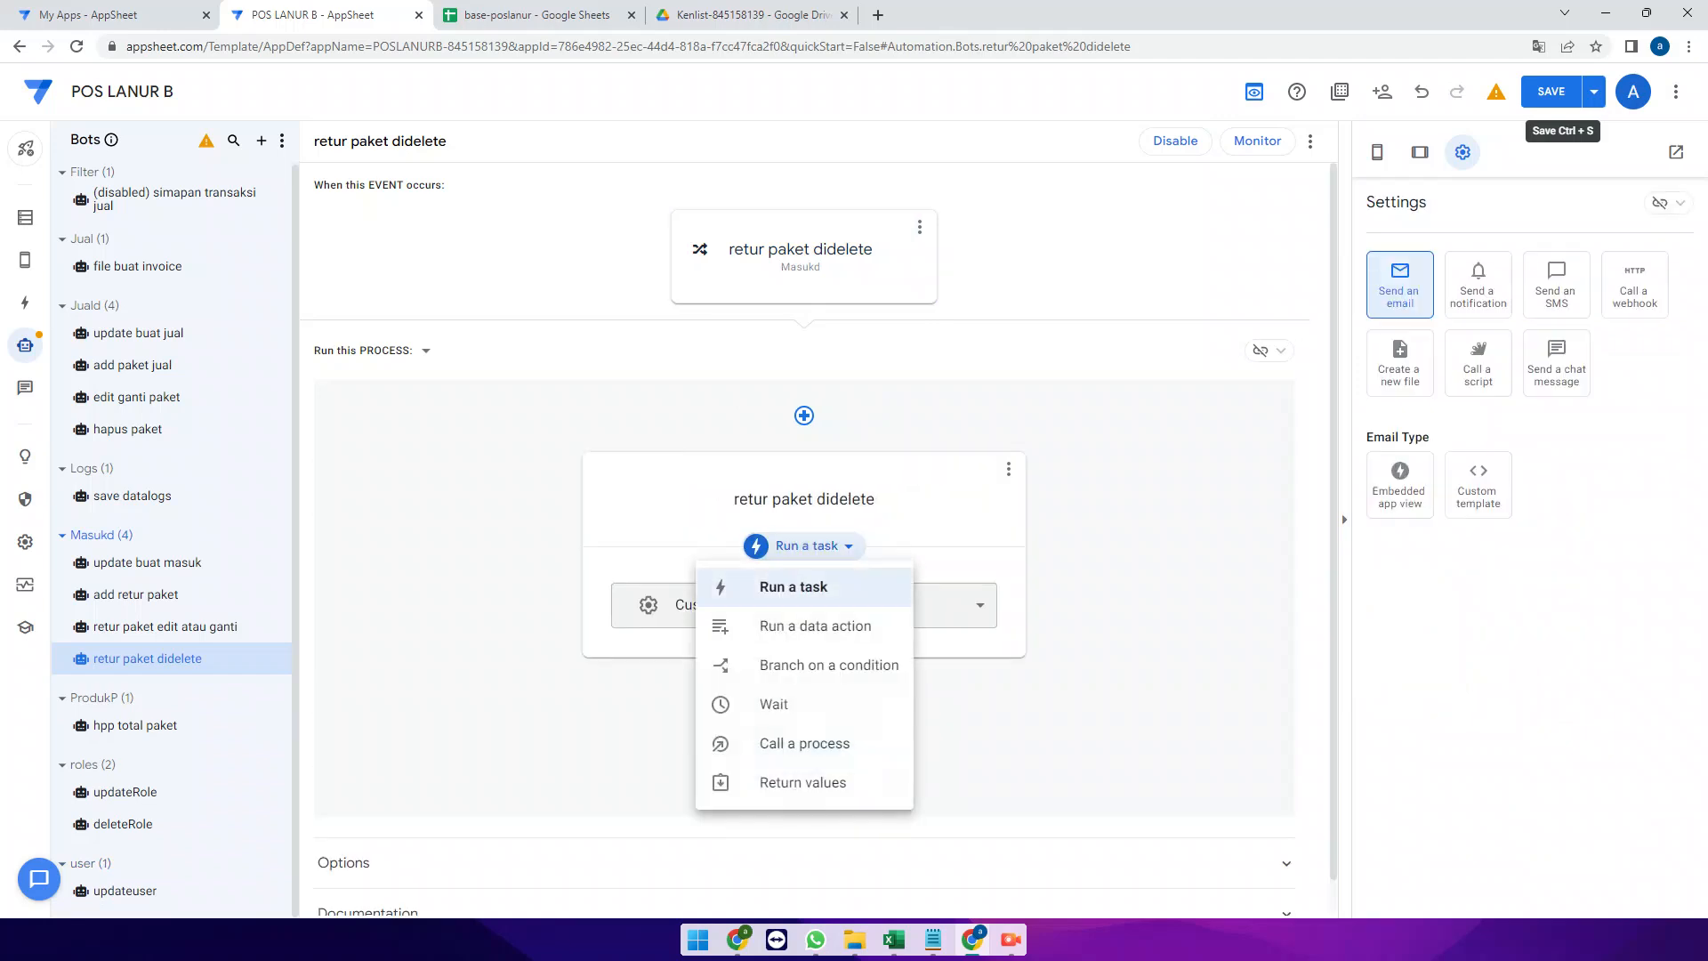
{"action": "left_click", "coordinate": [792, 627]}
{"action": "left_click", "coordinate": [721, 605]}
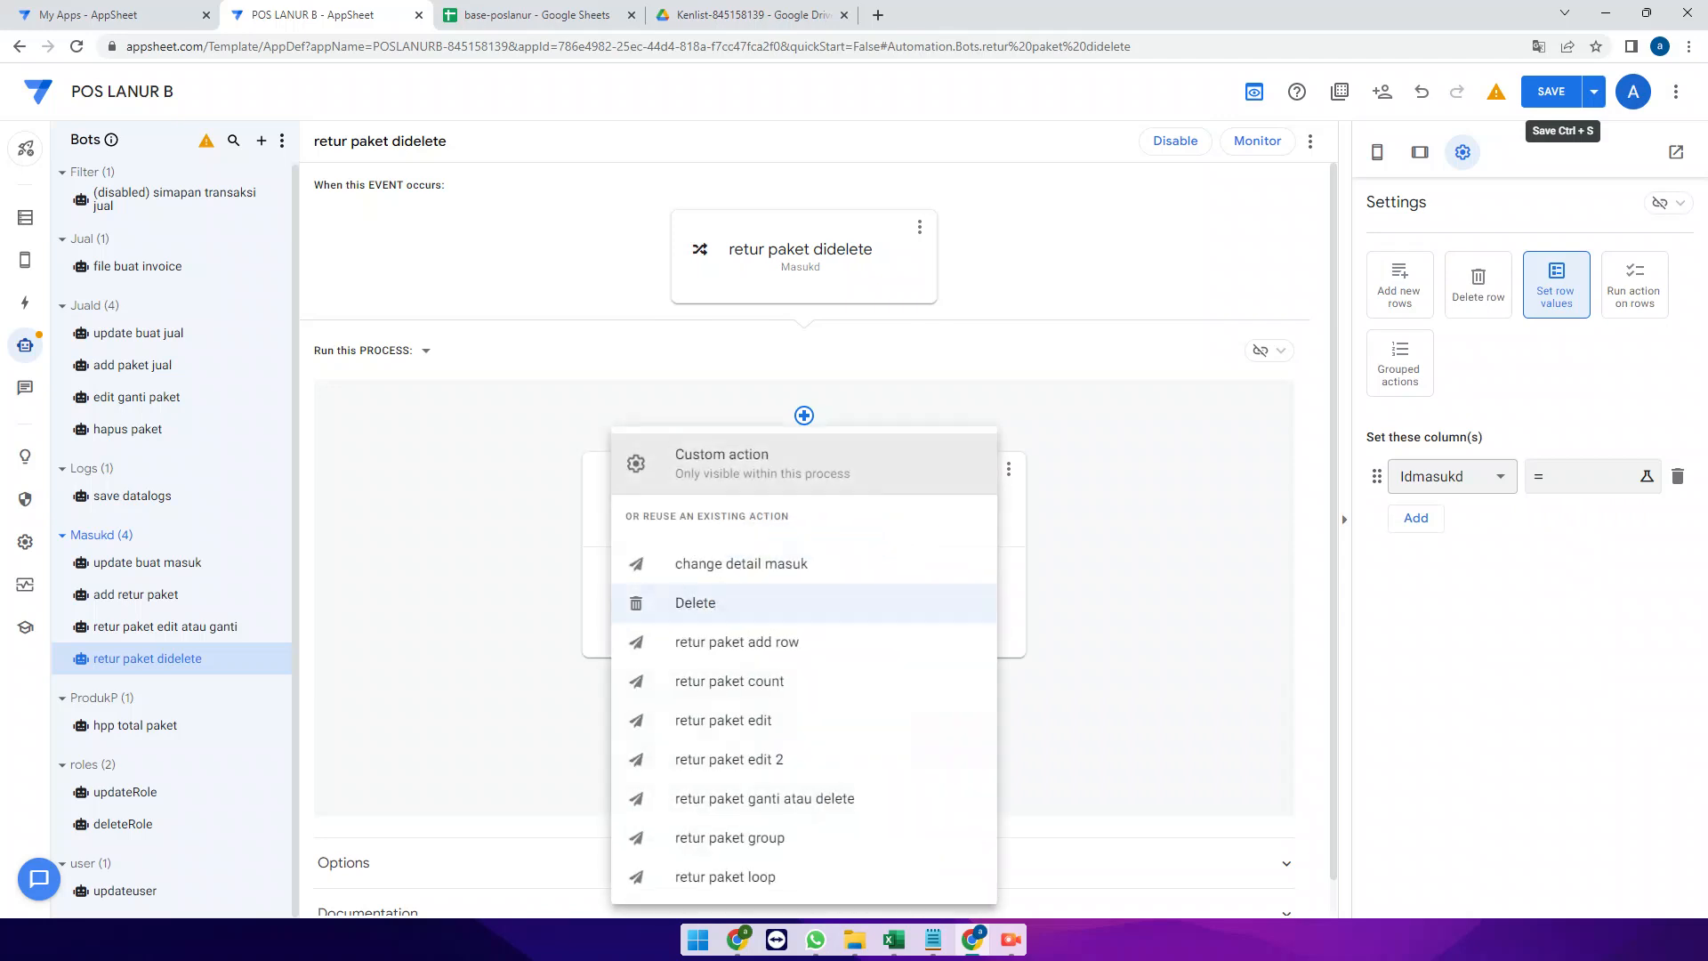
{"action": "left_click", "coordinate": [765, 798]}
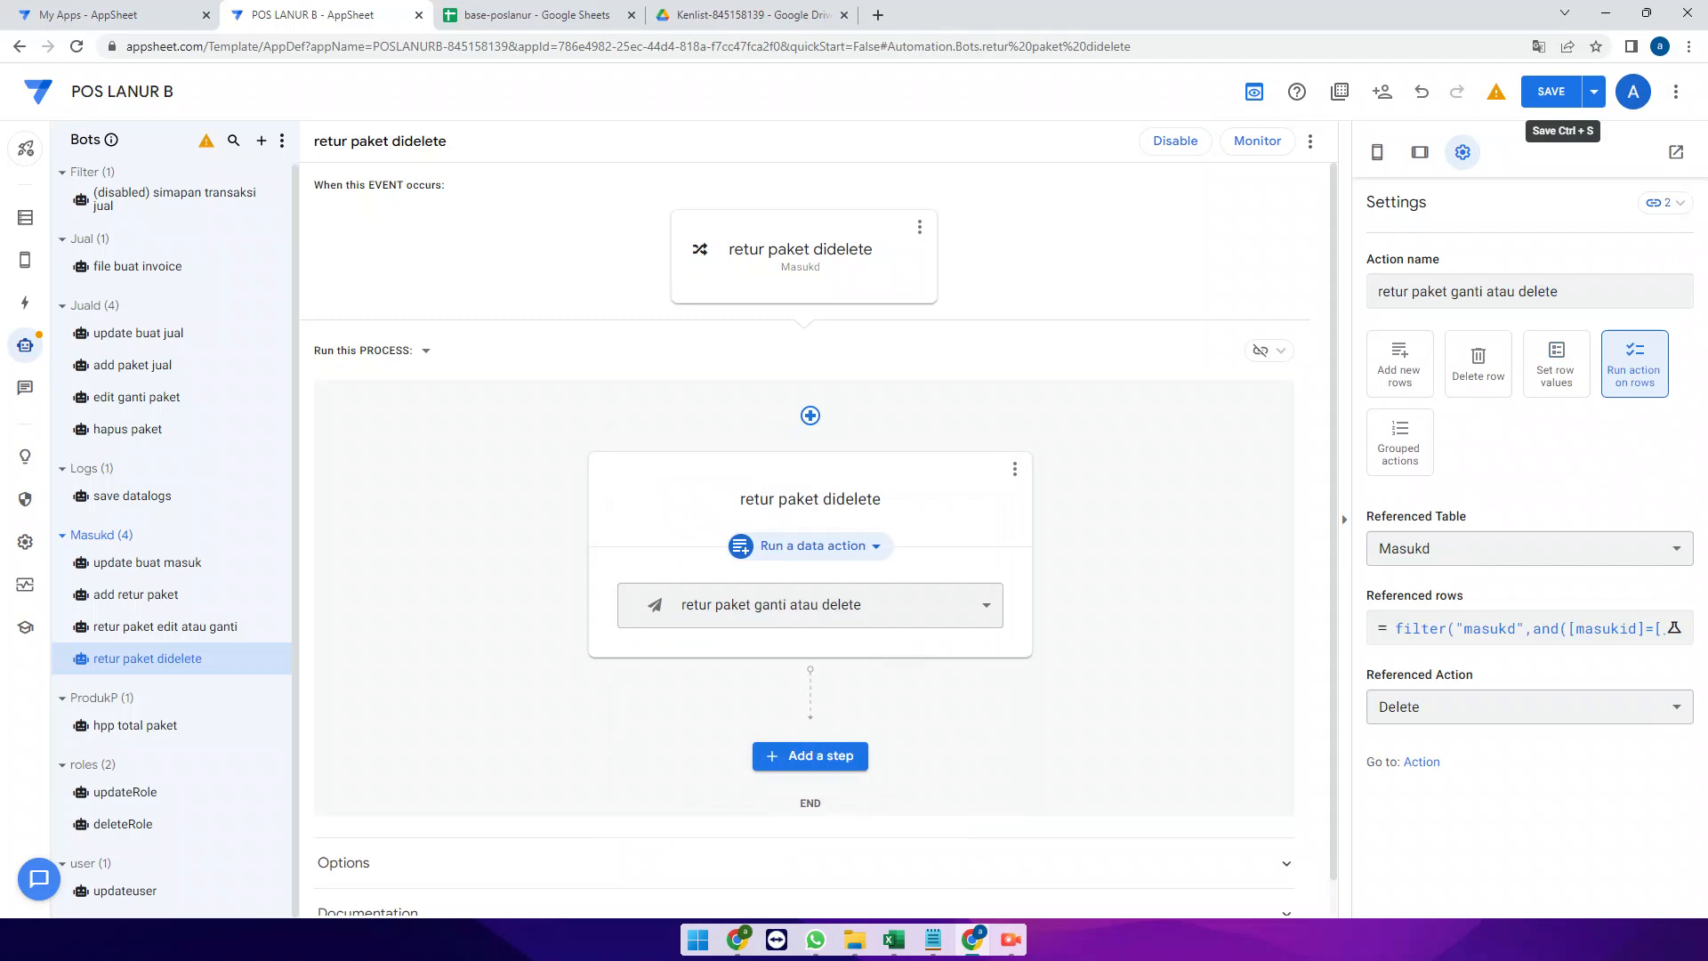
{"action": "left_click", "coordinate": [1551, 91]}
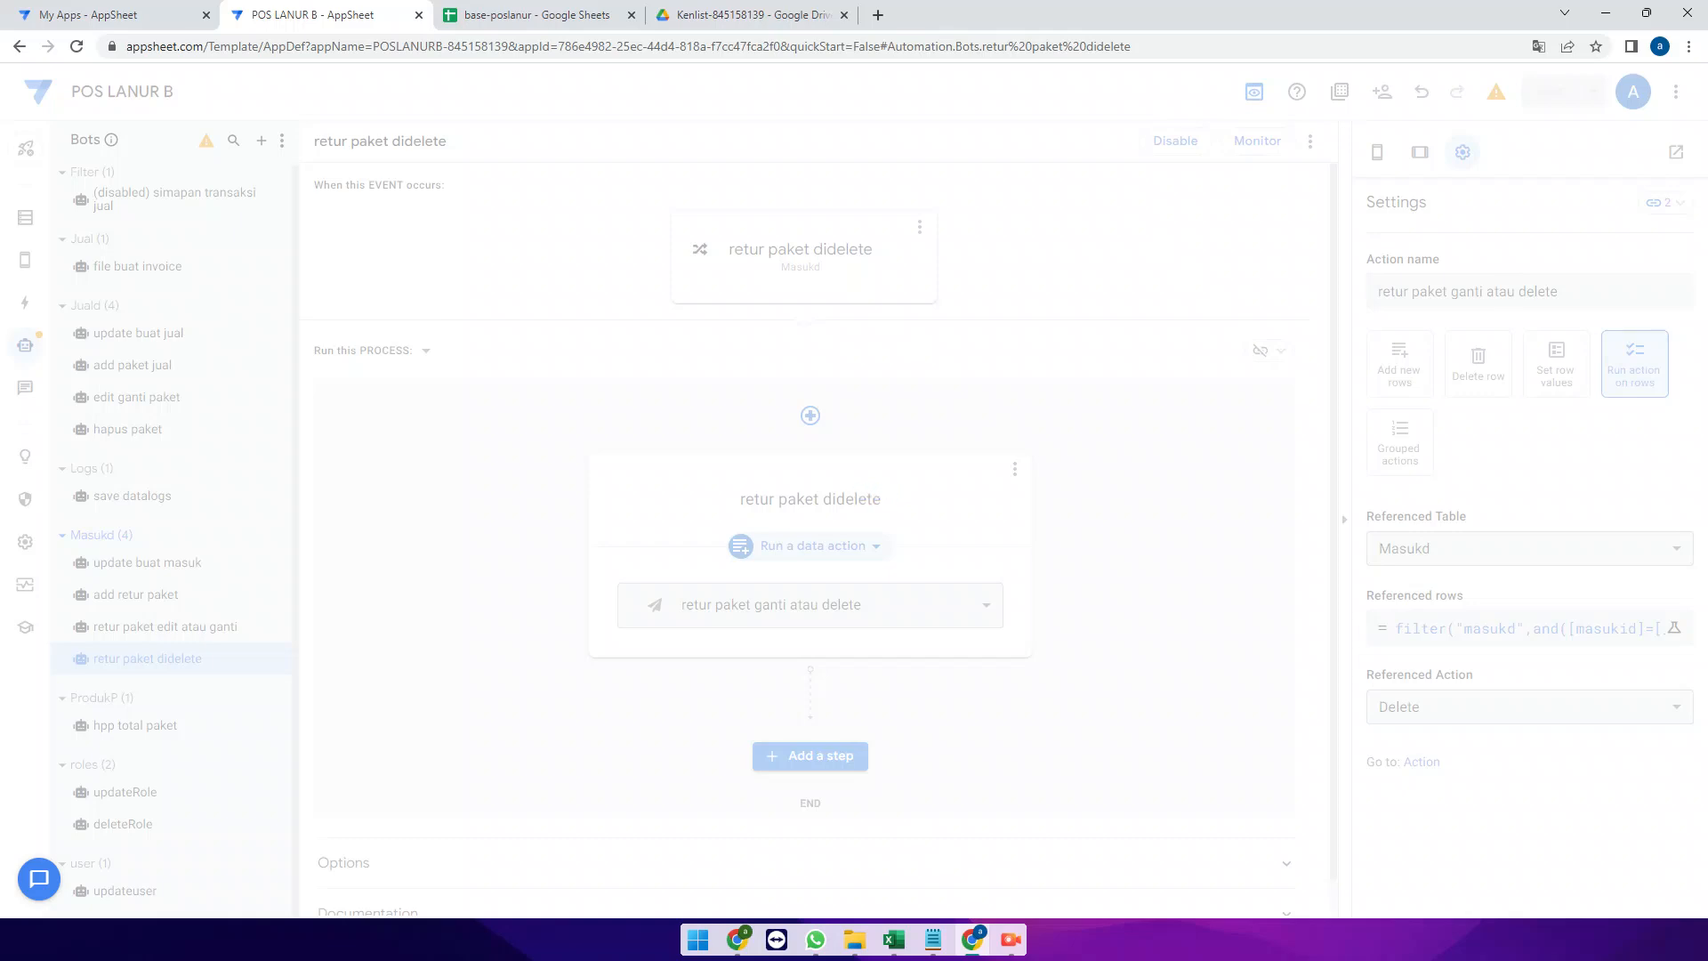
In the Masukd action retur paket add row, add the column Masukid with the value [Masukid] and save the app
{"action": "left_click", "coordinate": [25, 302]}
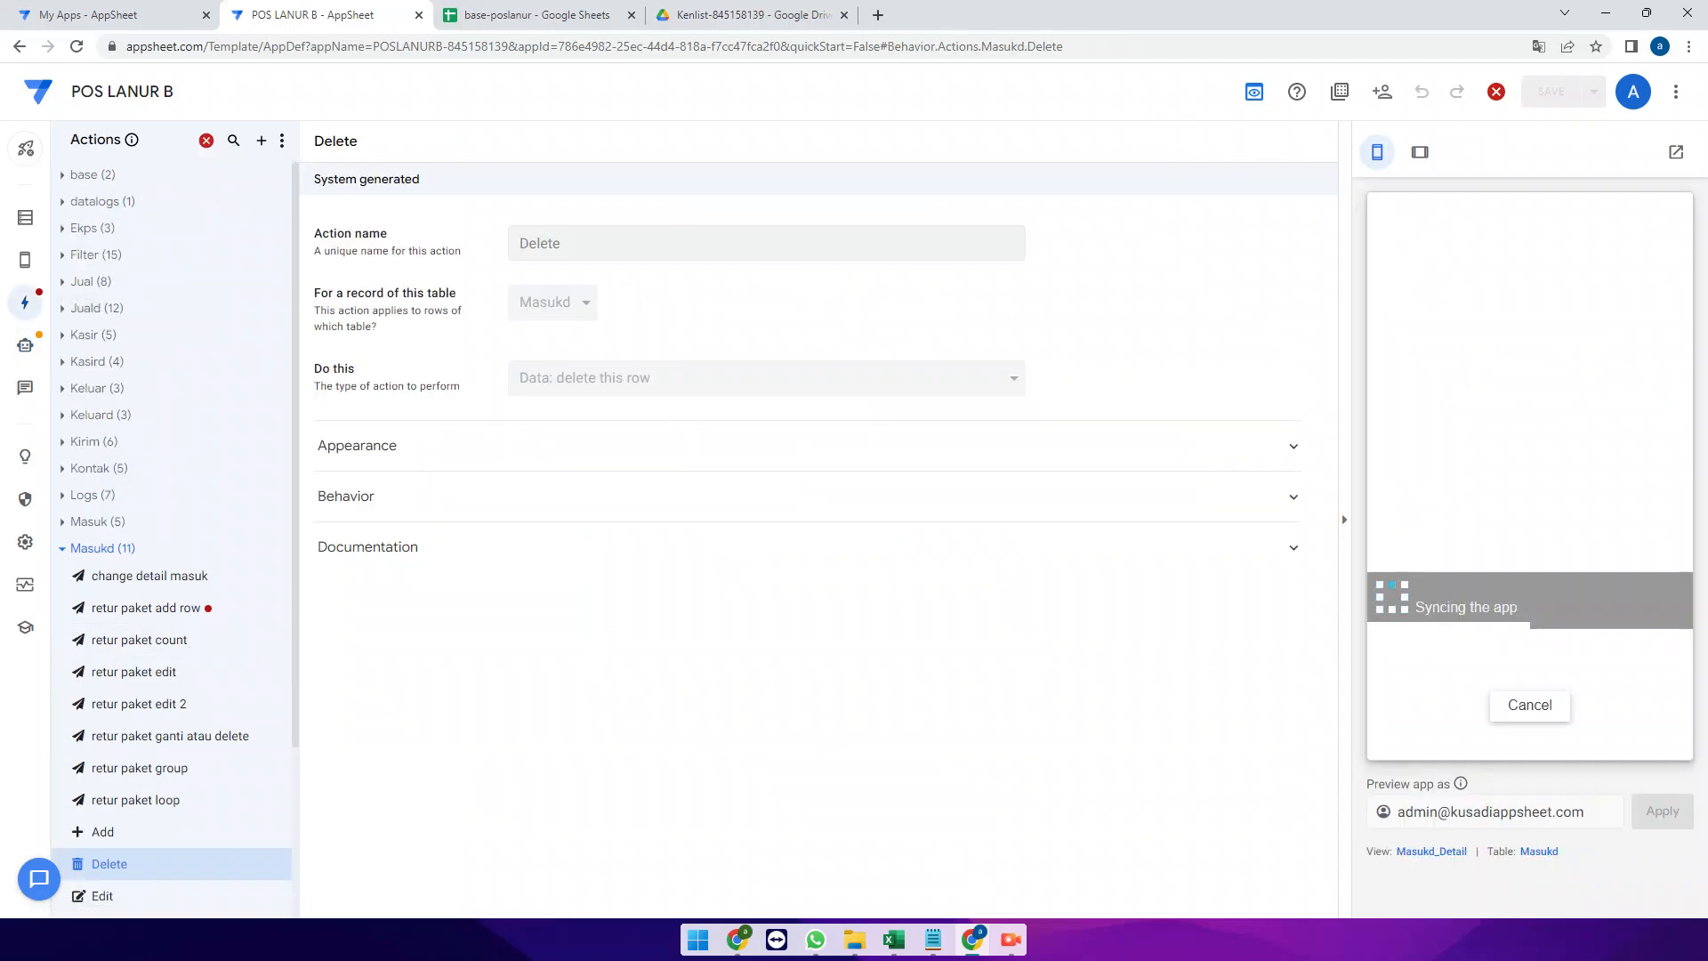
{"action": "left_click", "coordinate": [146, 608]}
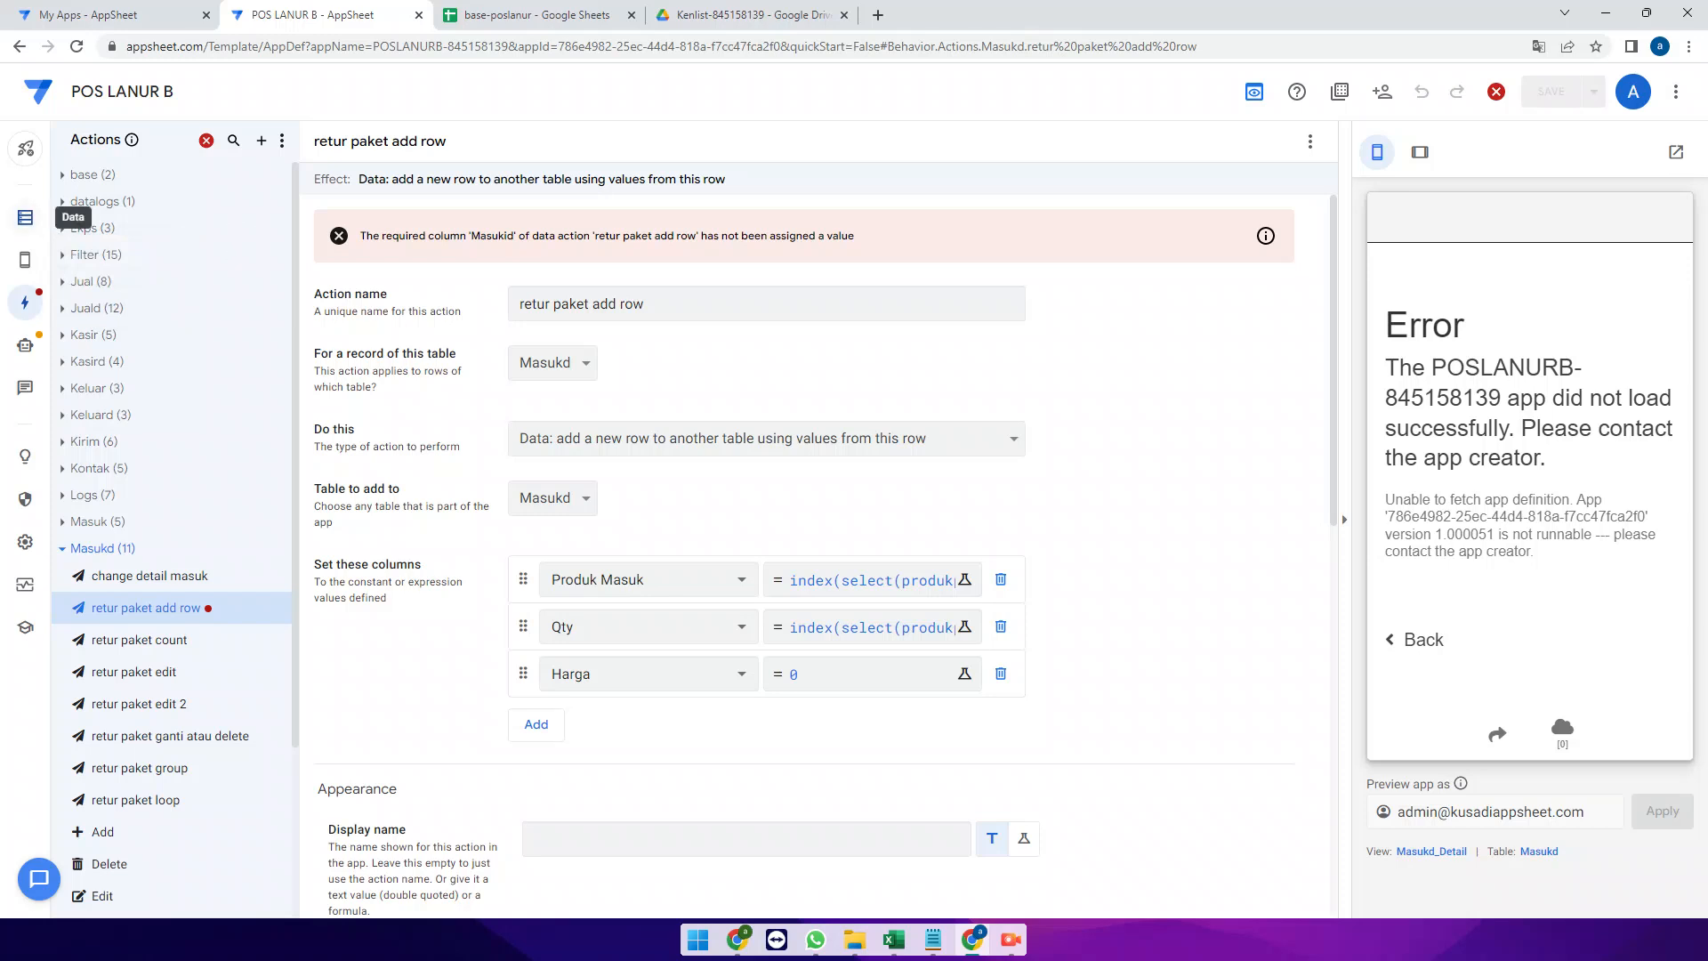
{"action": "left_click", "coordinate": [25, 217]}
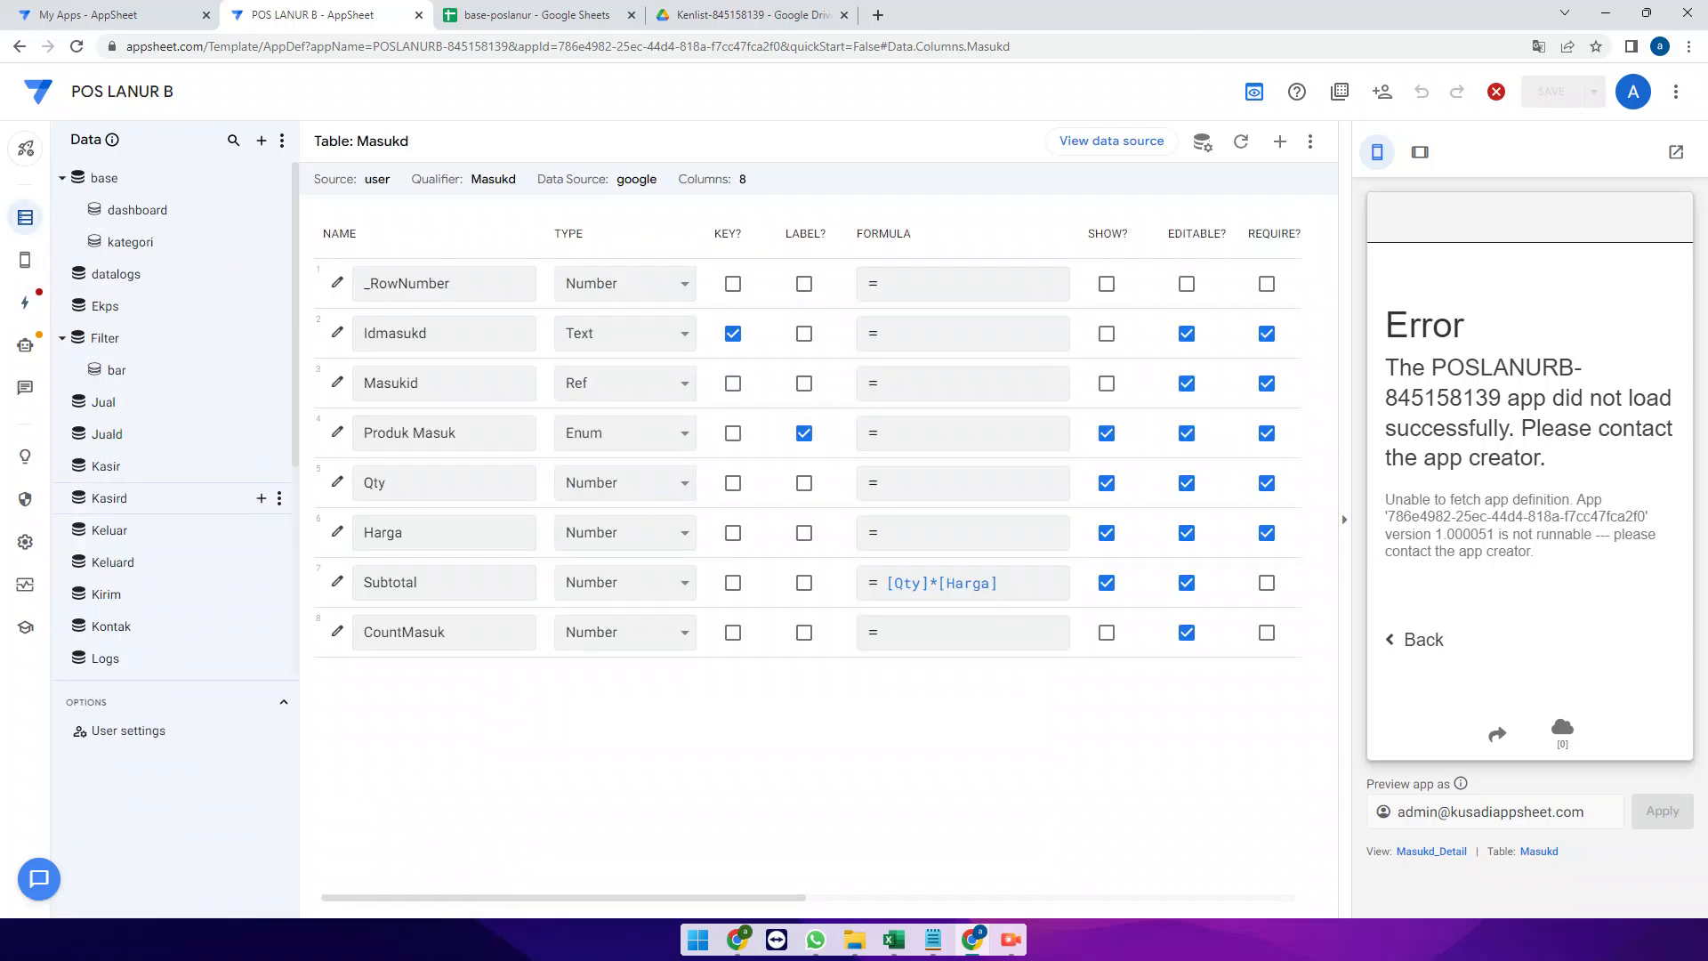
{"action": "scroll", "coordinate": [174, 489], "scroll_direction": "down", "scroll_amount": 2}
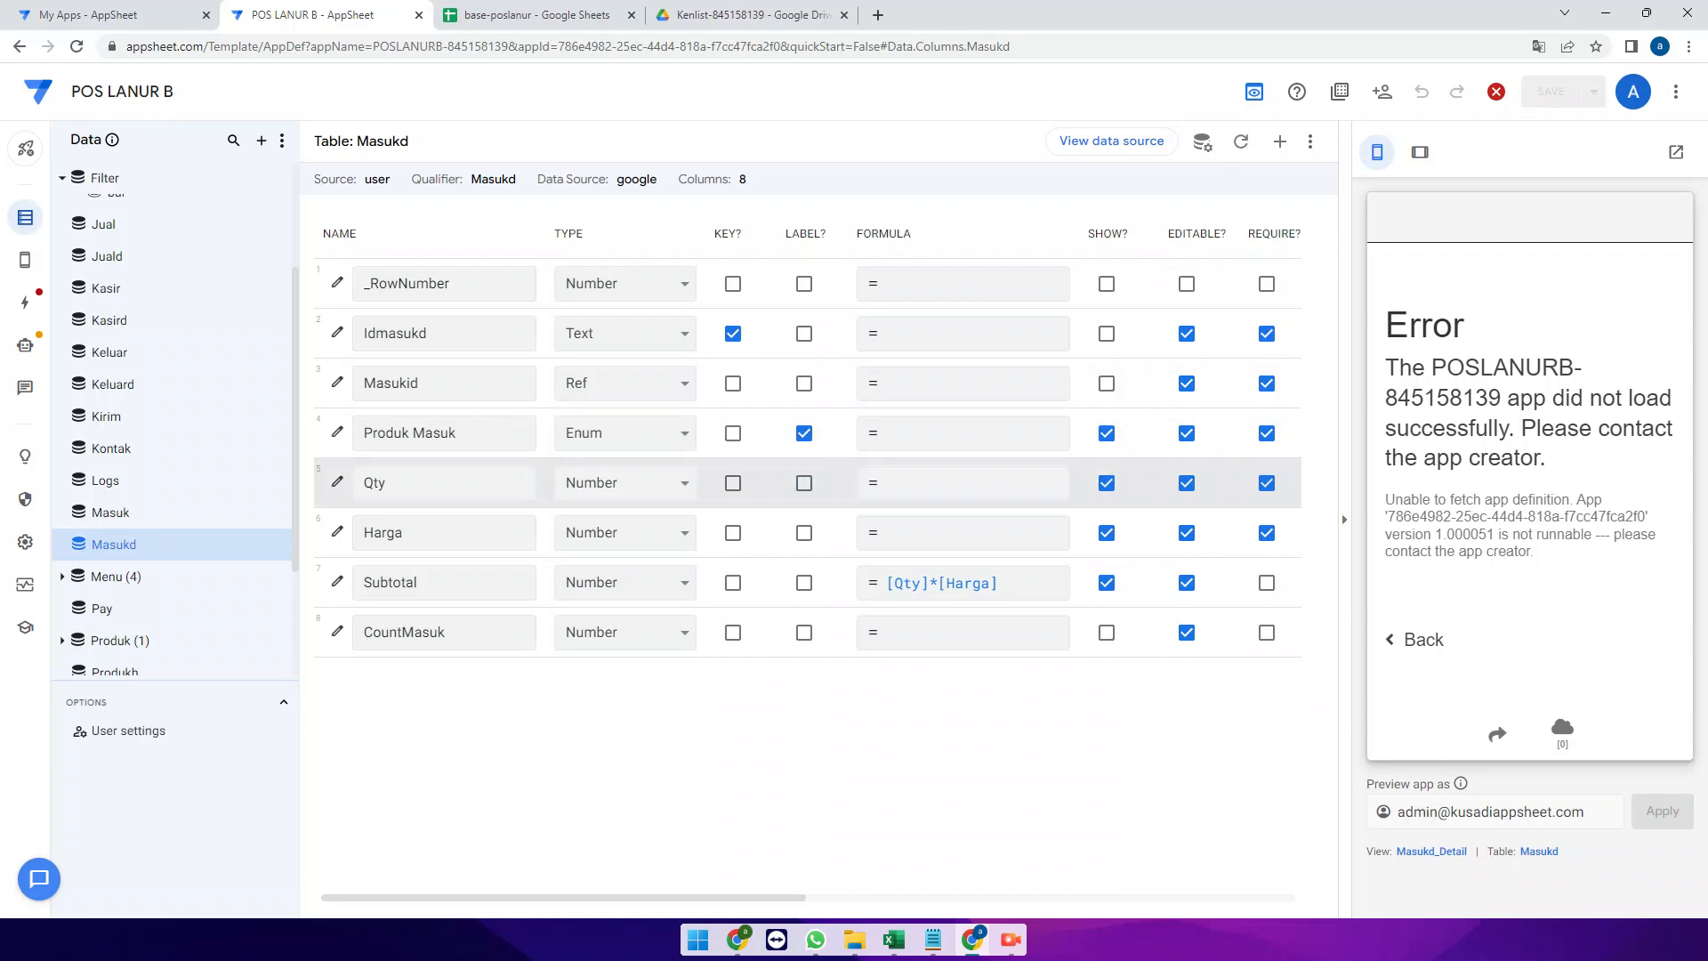
{"action": "left_click", "coordinate": [25, 302]}
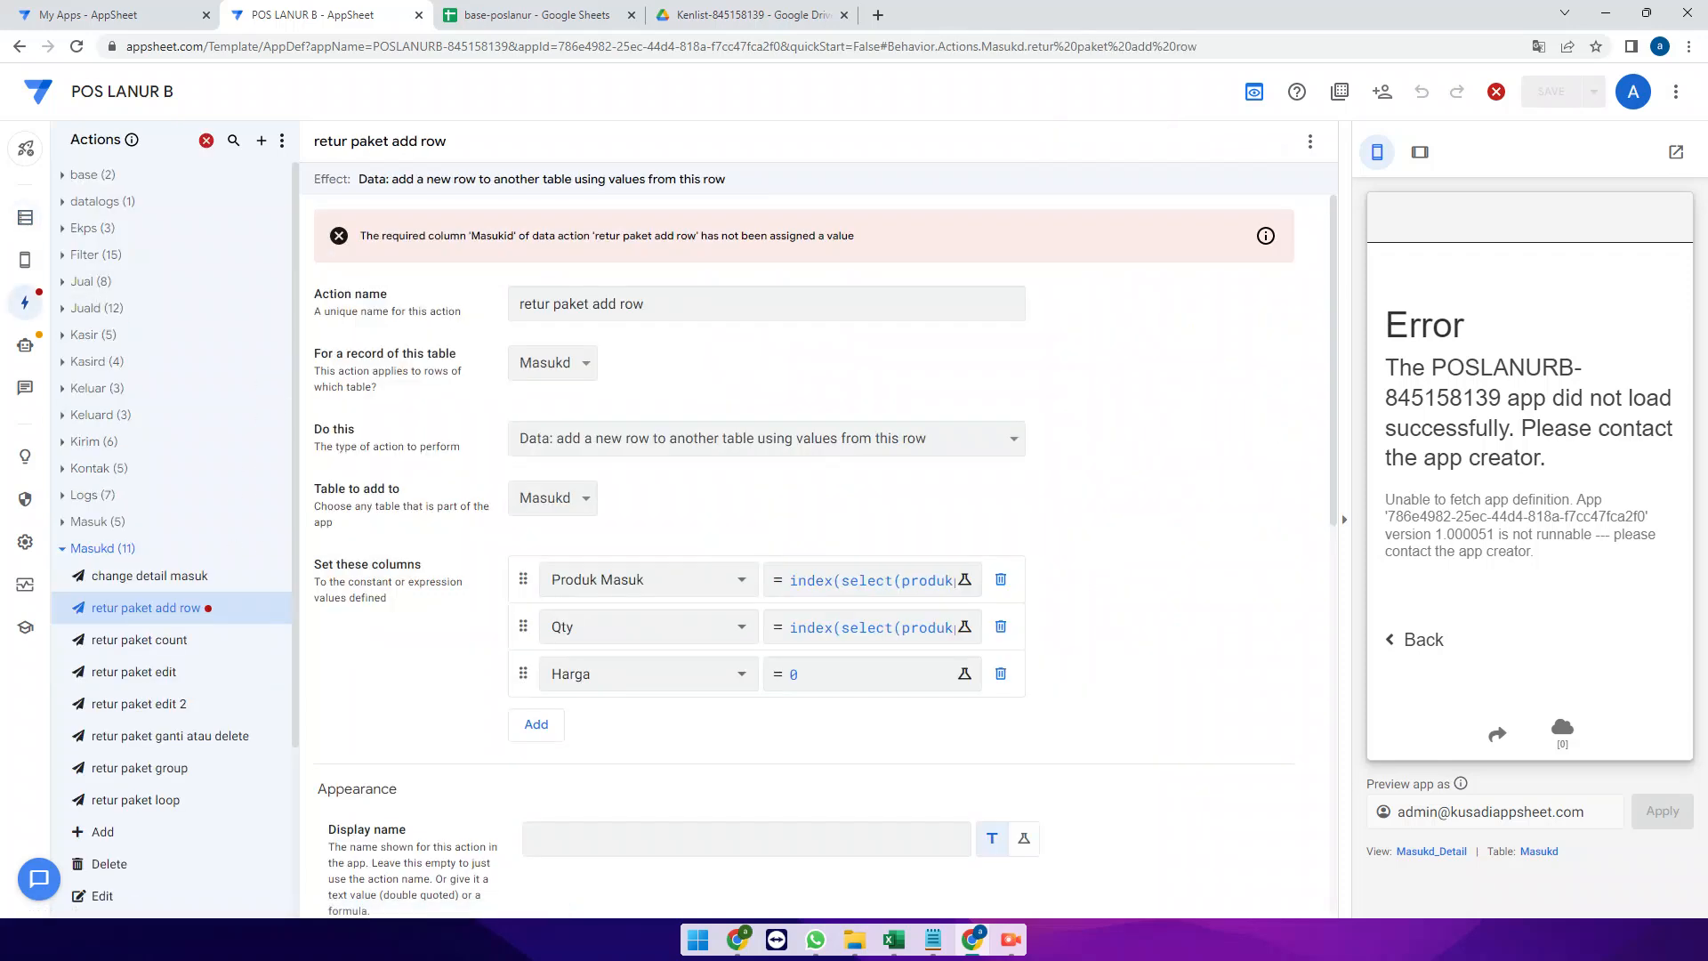
{"action": "left_click", "coordinate": [536, 724]}
{"action": "left_click", "coordinate": [570, 720]}
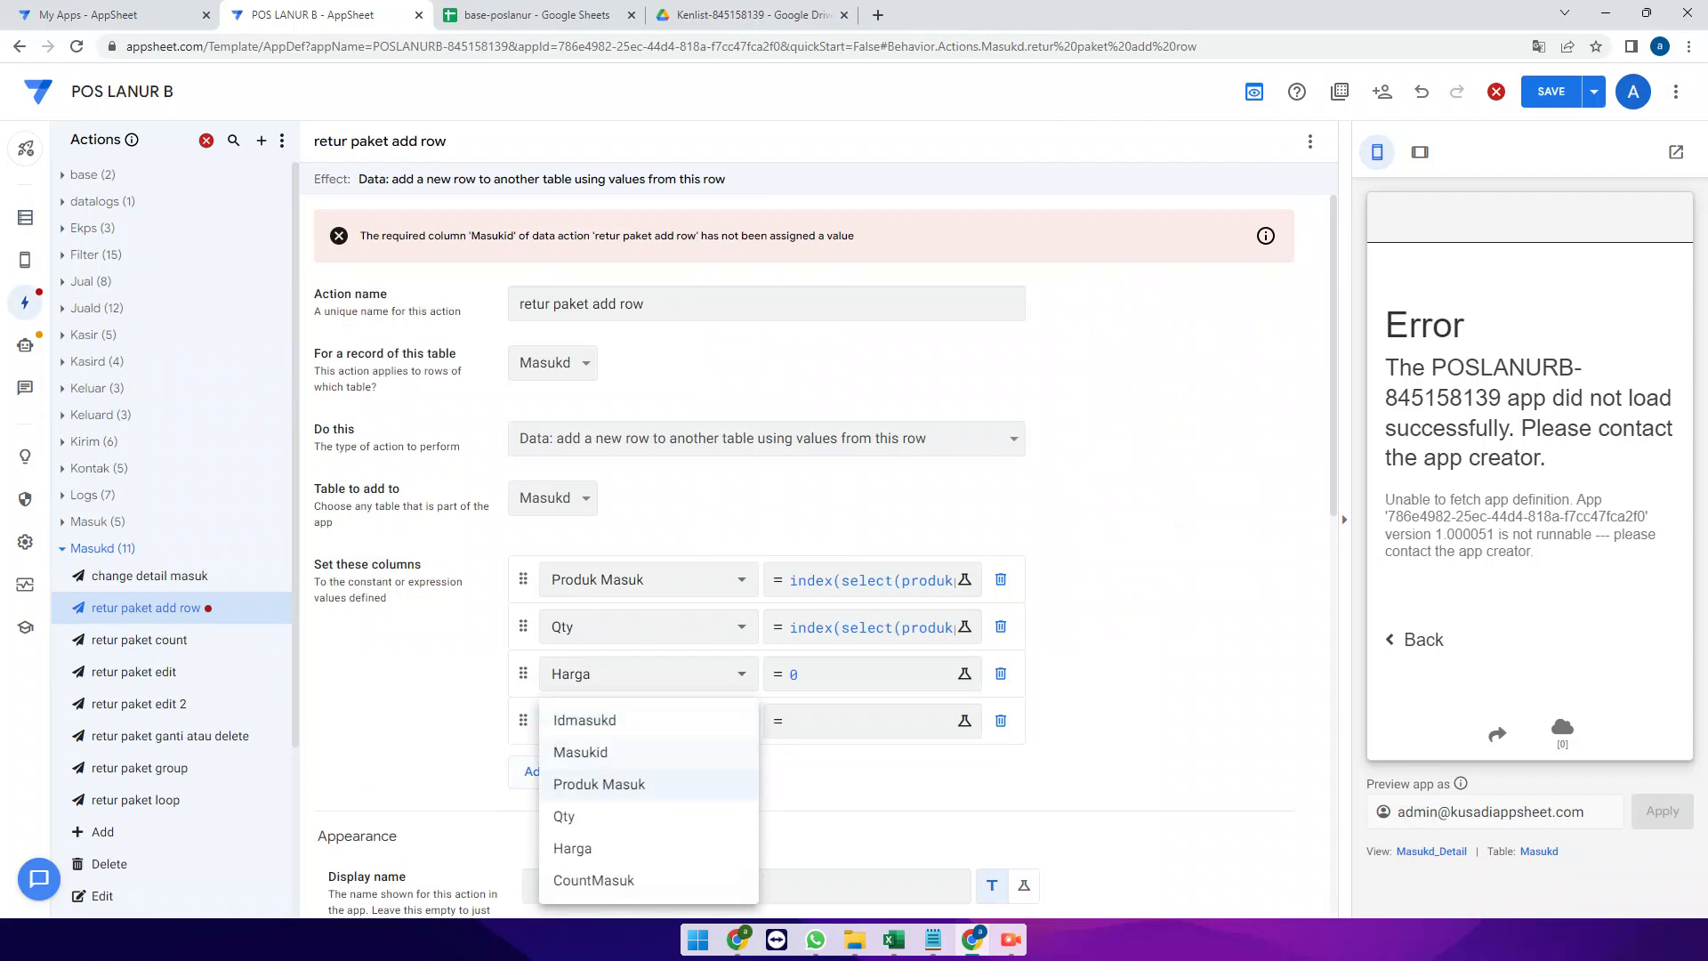
{"action": "left_click", "coordinate": [580, 751]}
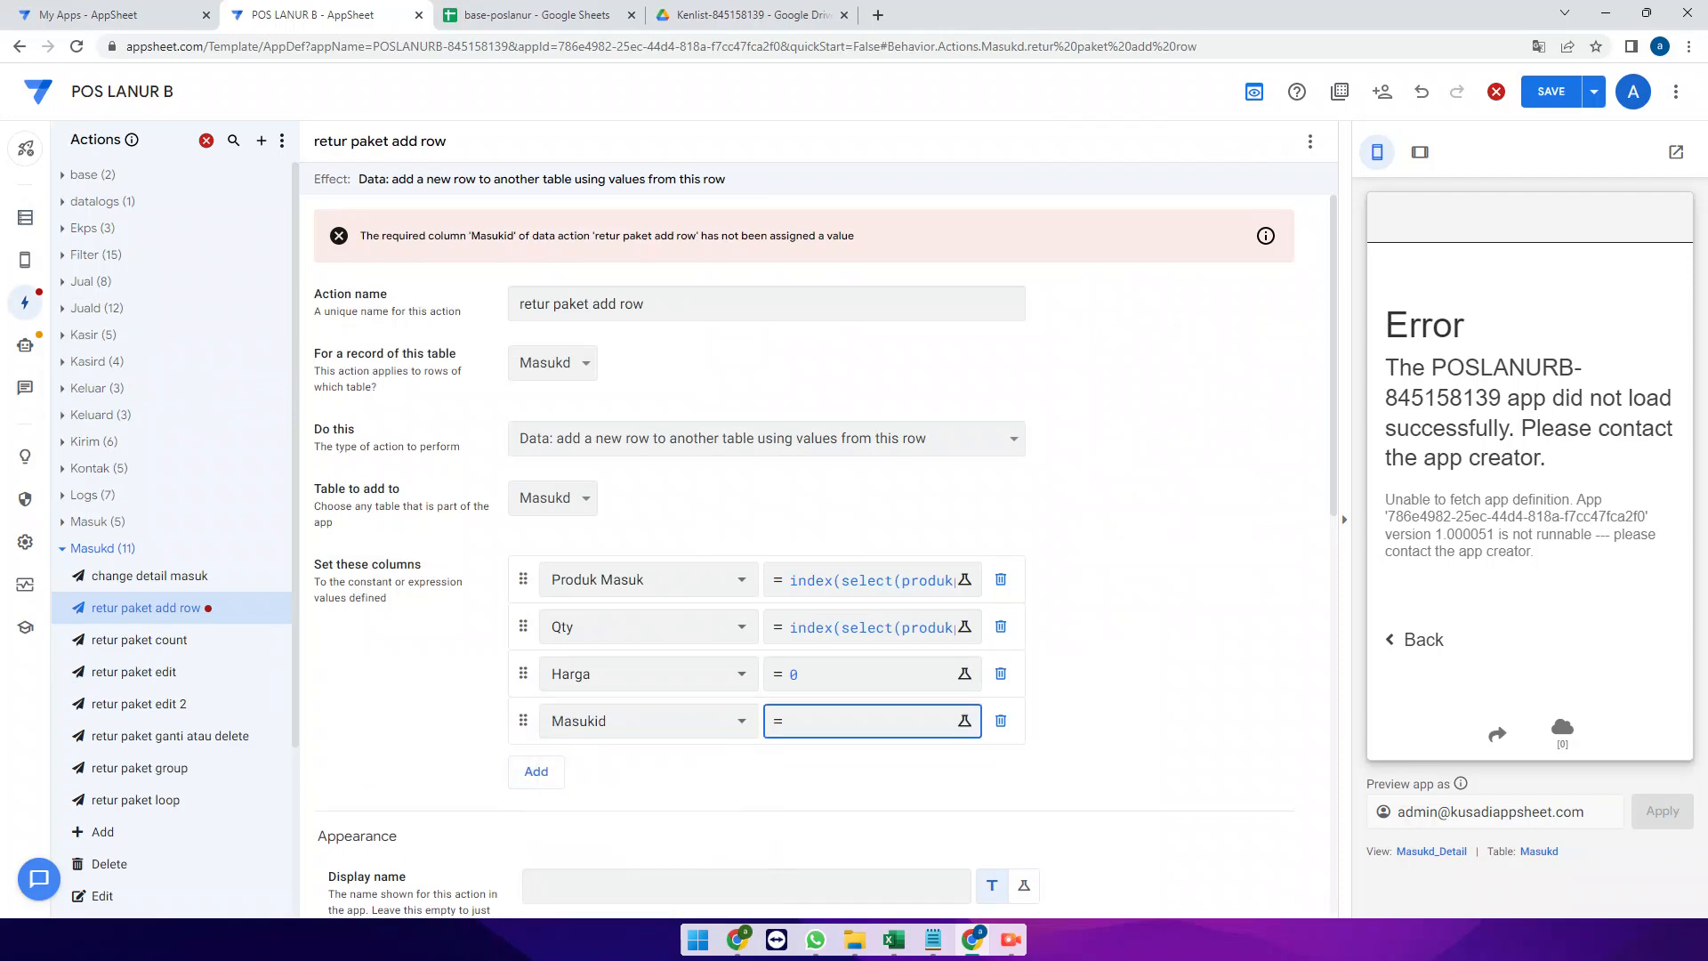
{"action": "left_click", "coordinate": [963, 721]}
{"action": "left_click", "coordinate": [805, 525]}
{"action": "left_click", "coordinate": [1237, 860]}
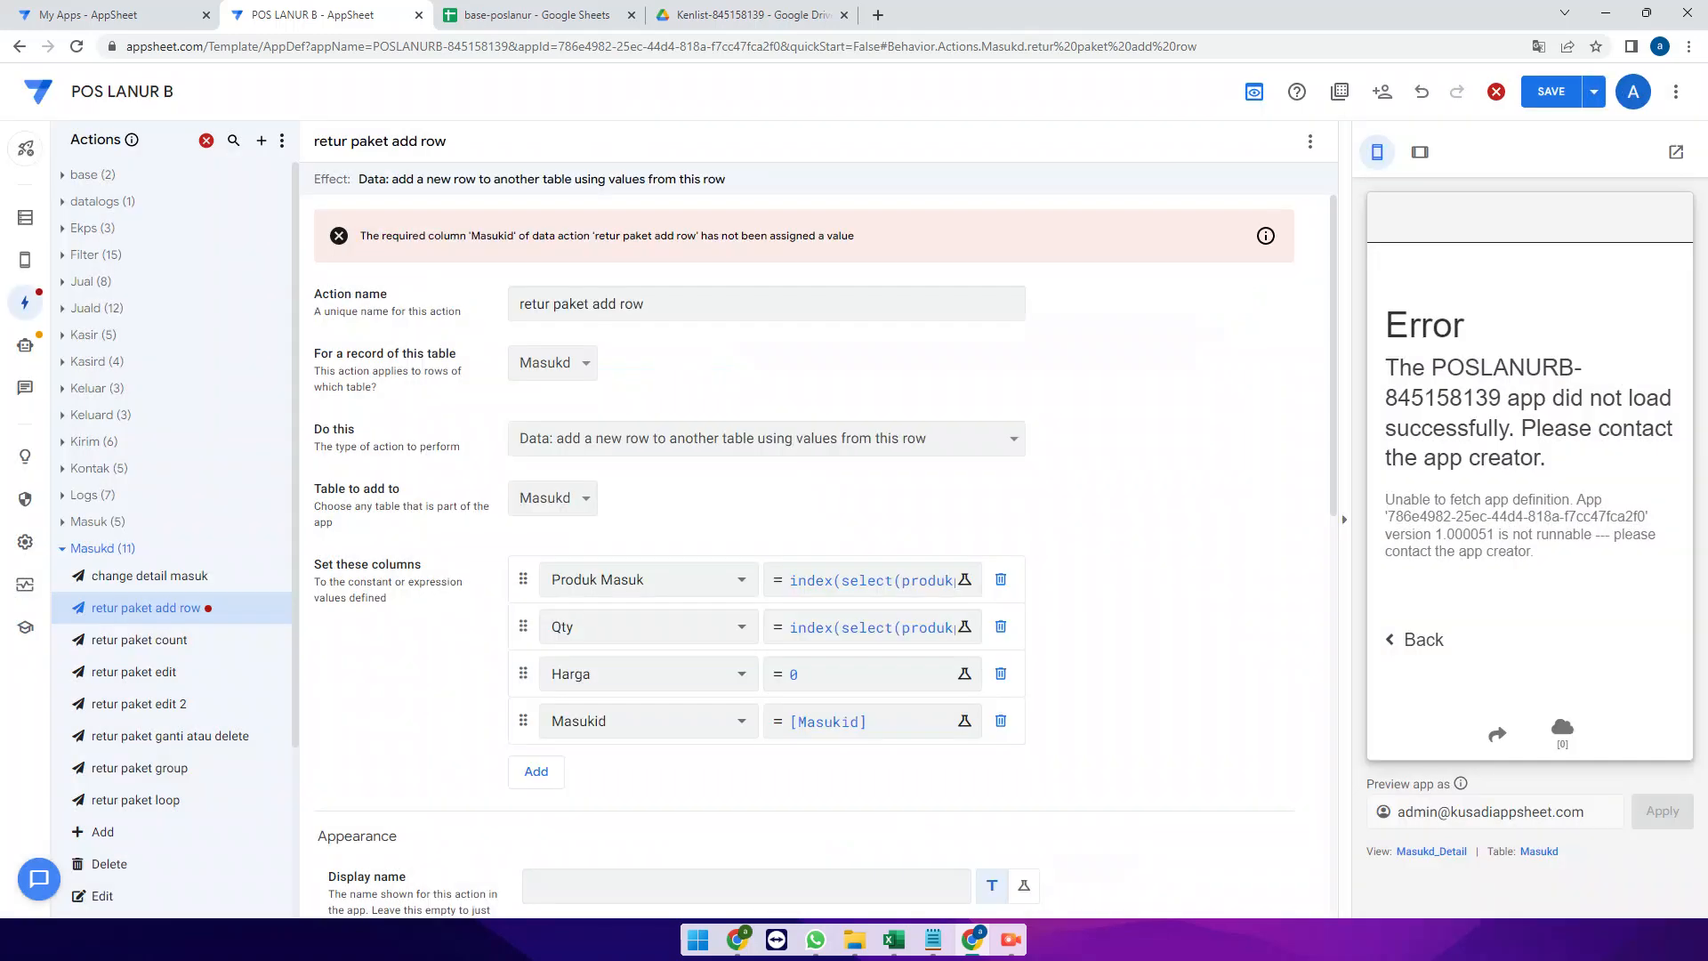
{"action": "left_click", "coordinate": [1552, 92]}
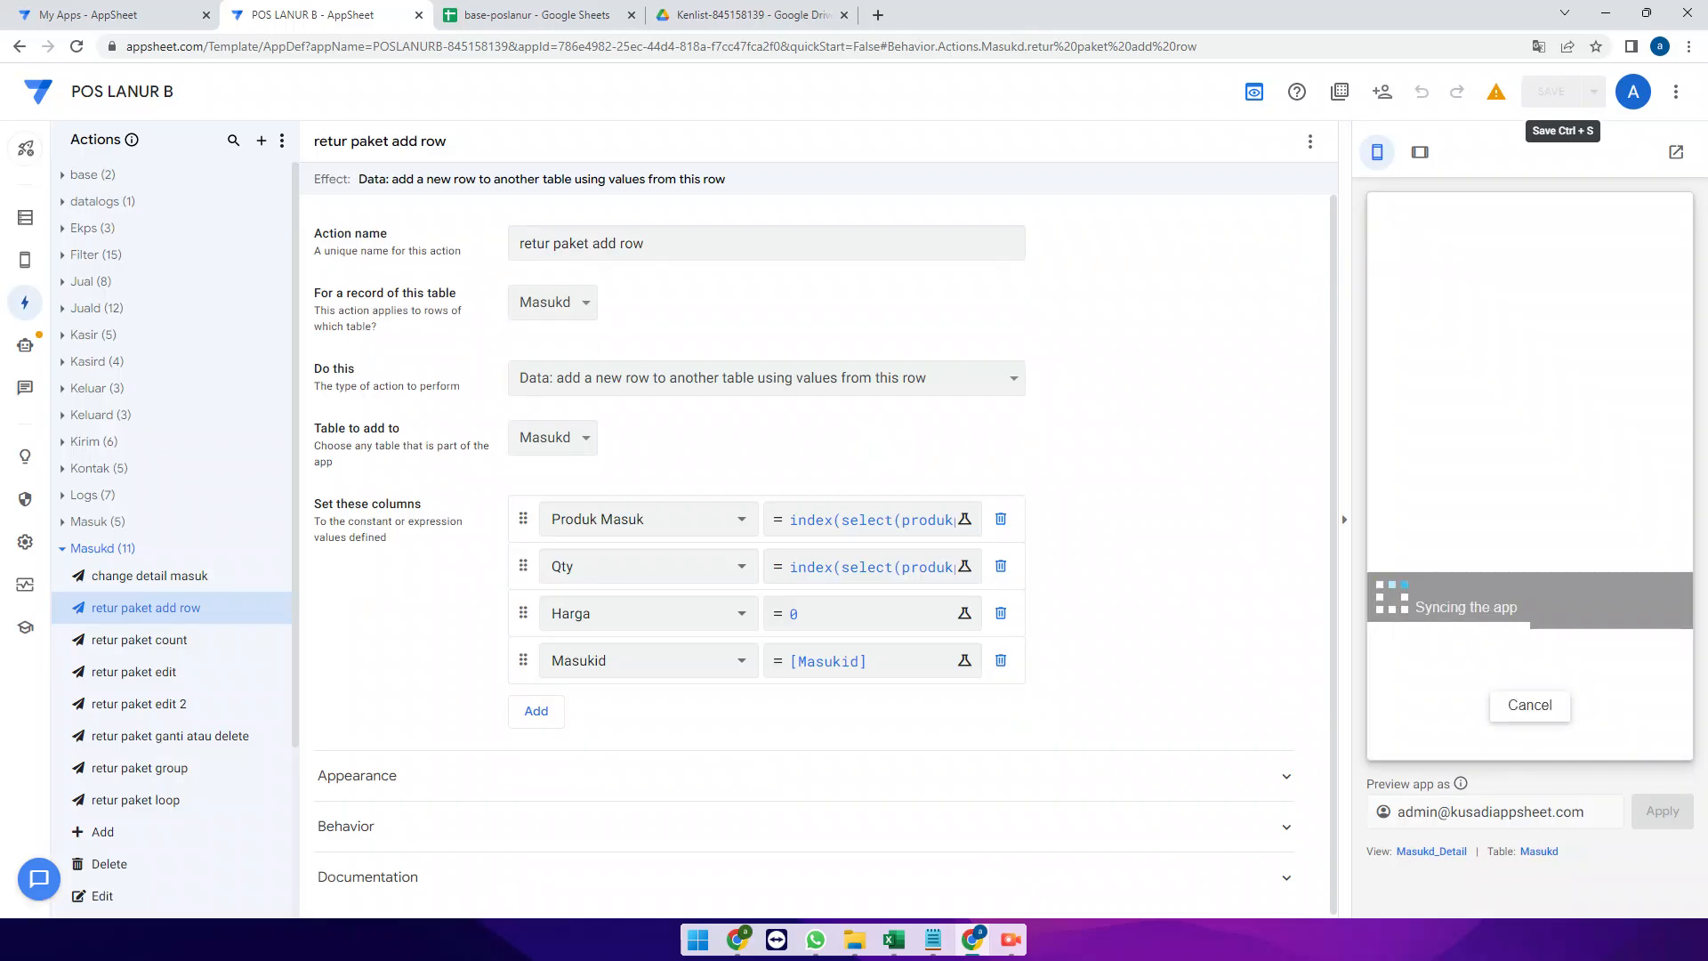
{"action": "scroll", "coordinate": [169, 518], "scroll_direction": "down", "scroll_amount": 1}
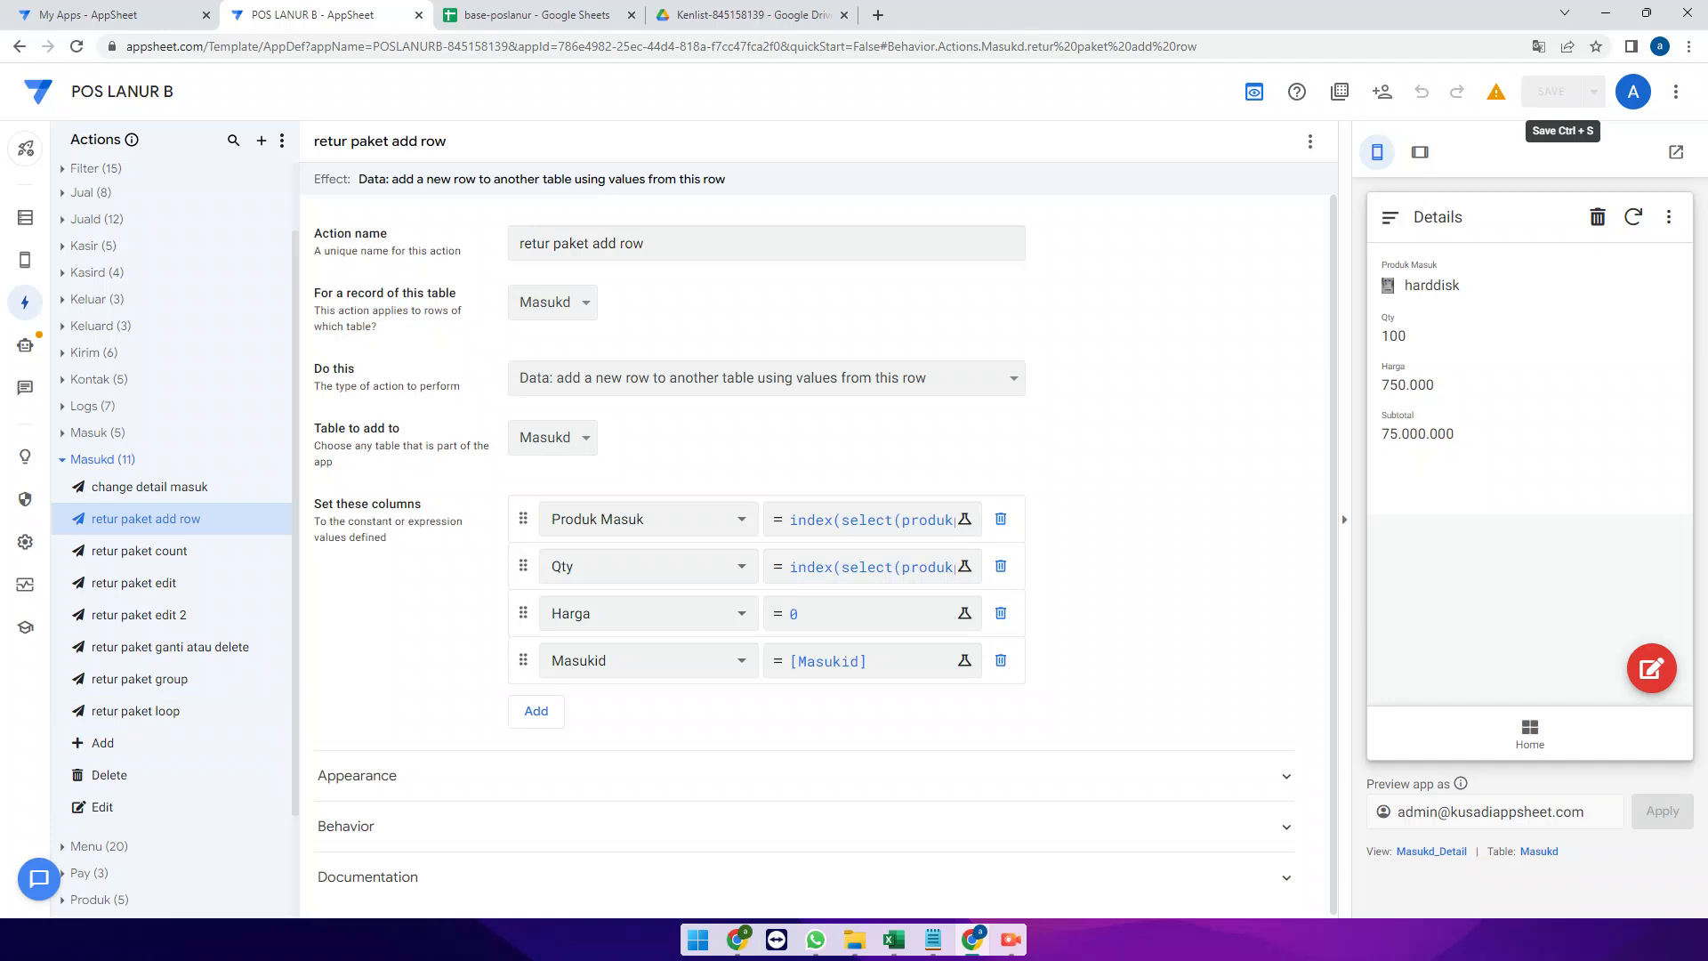
{"action": "left_click", "coordinate": [1010, 939]}
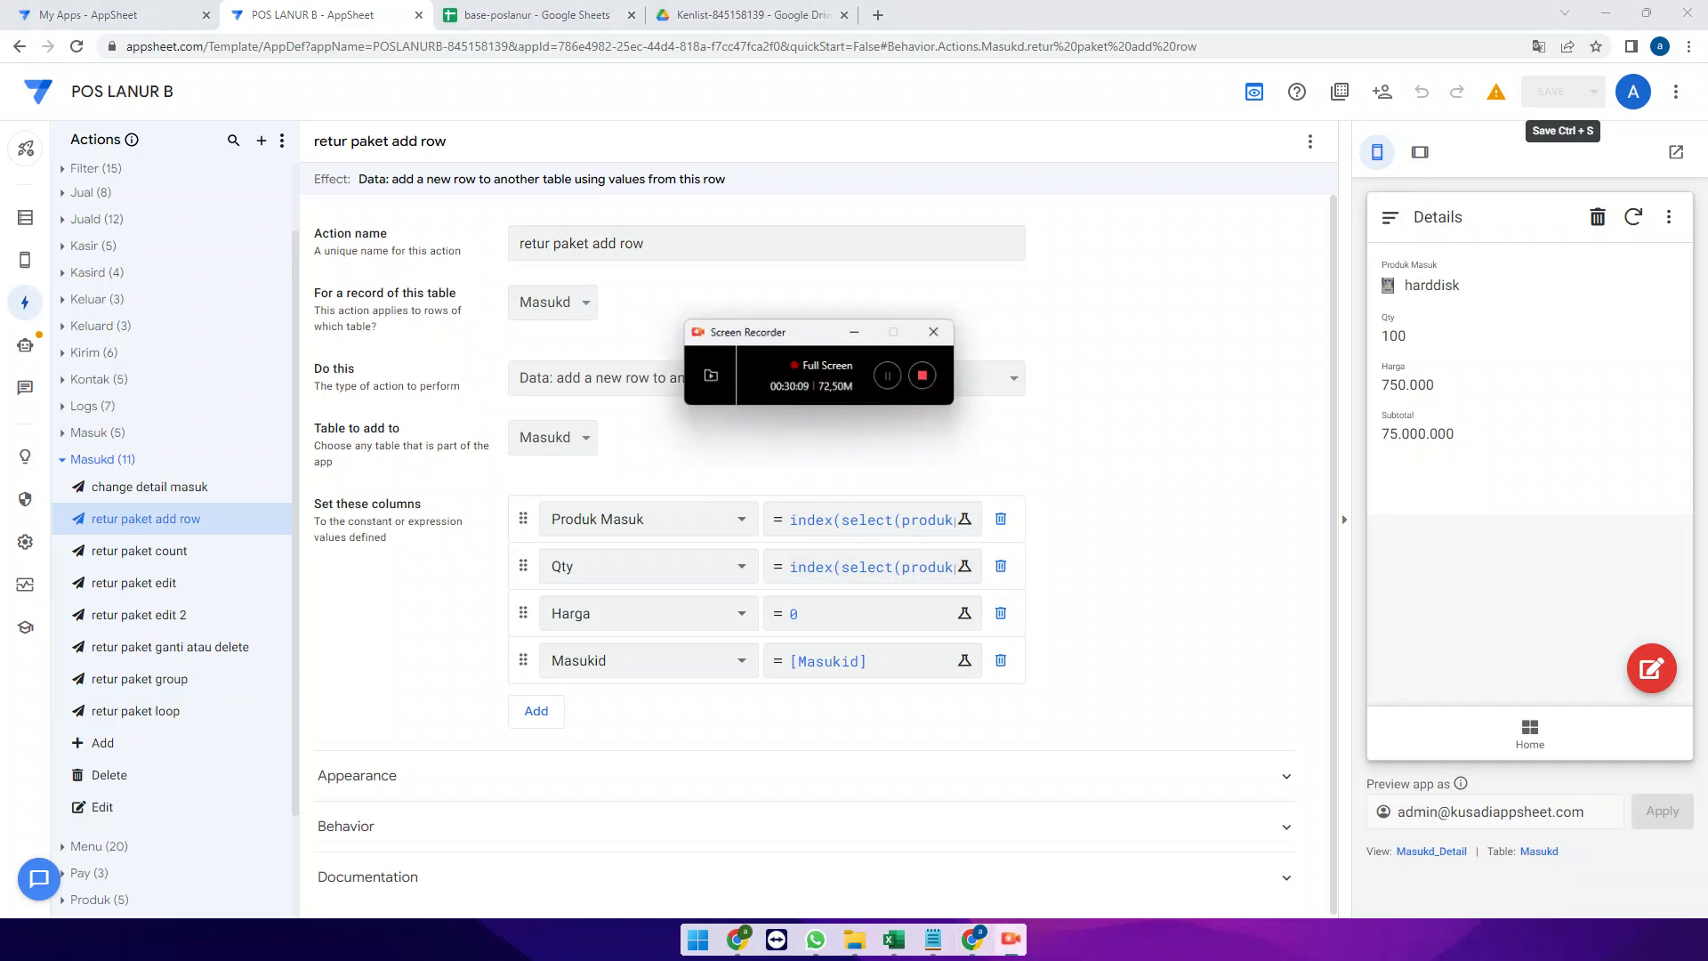